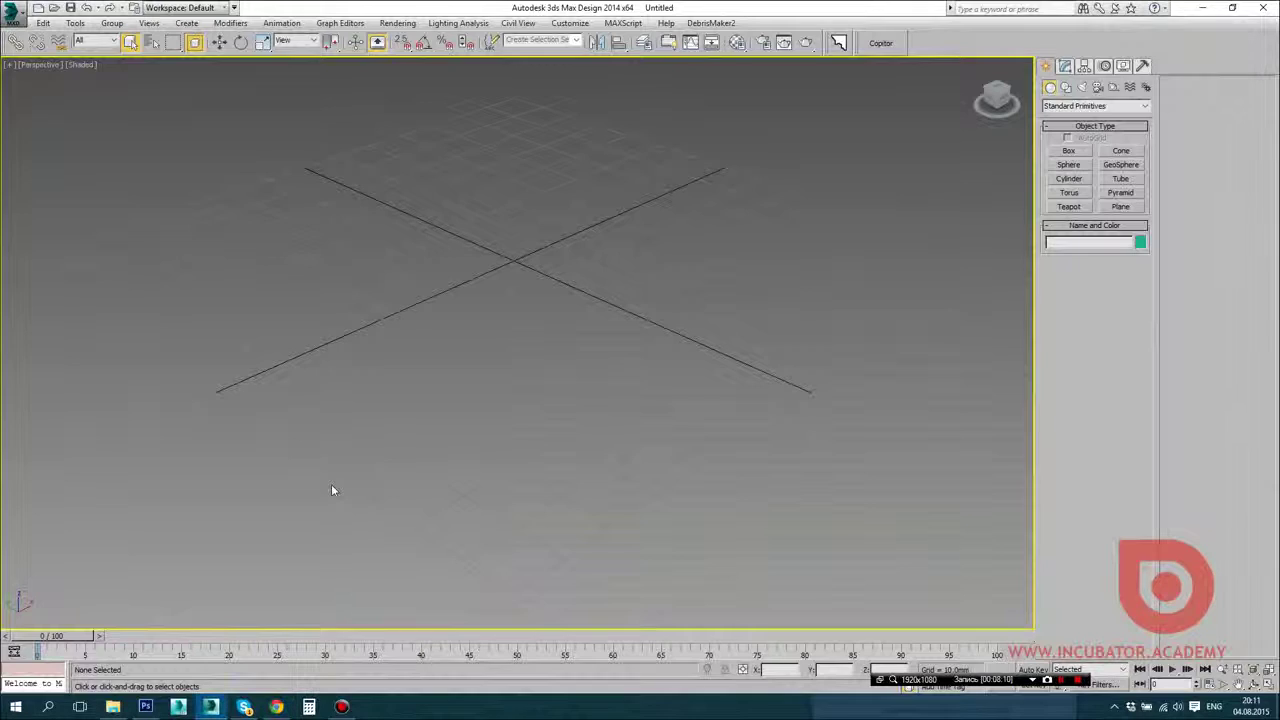
key("alt+Tab")
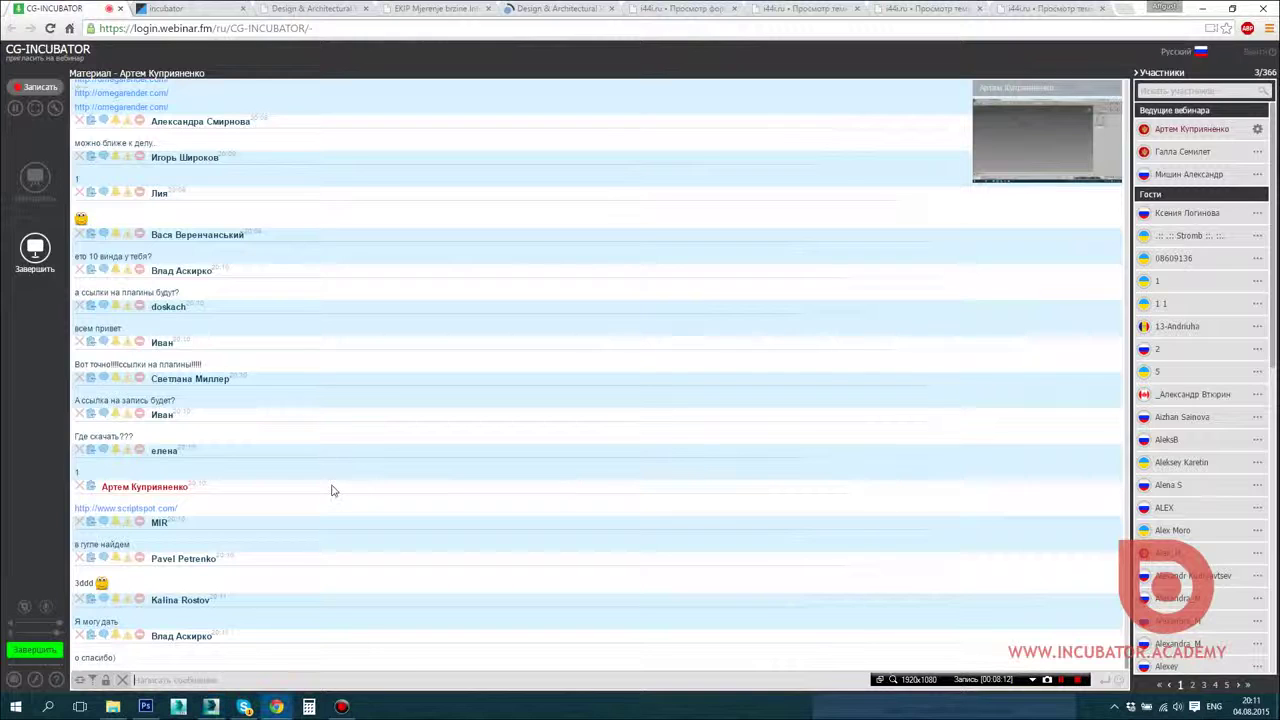
key("alt+Tab")
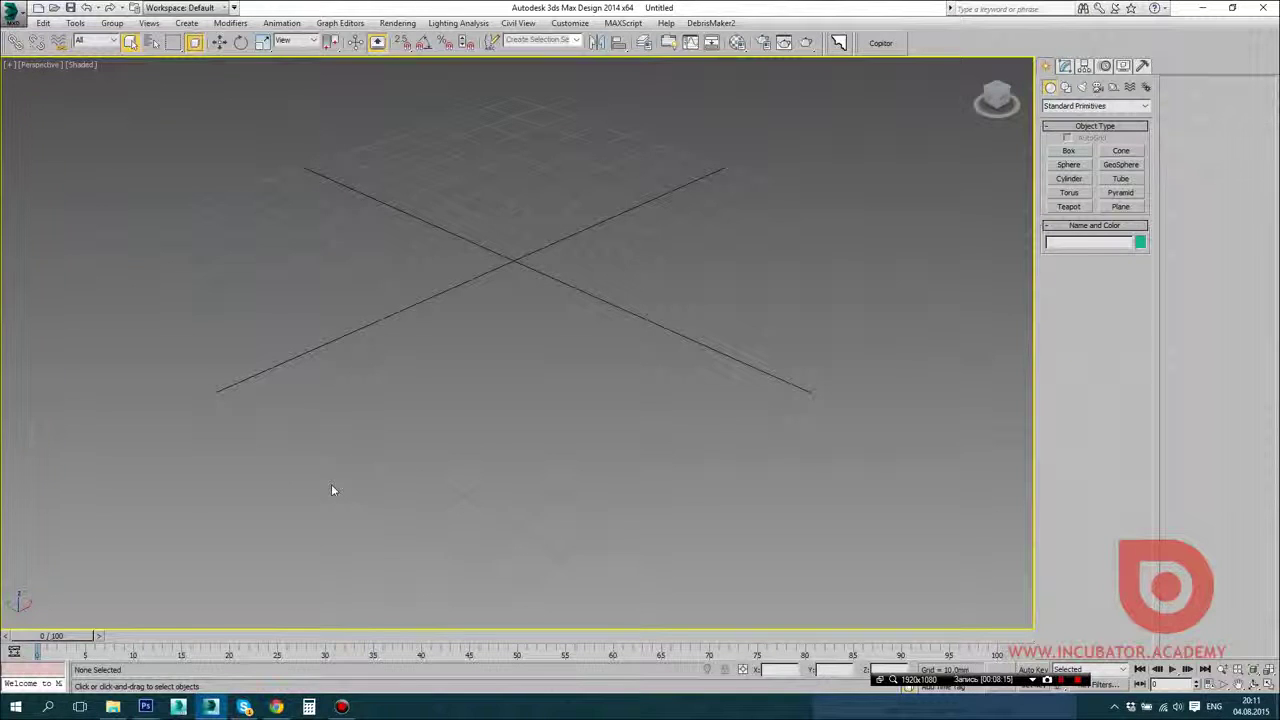
key("alt+Tab")
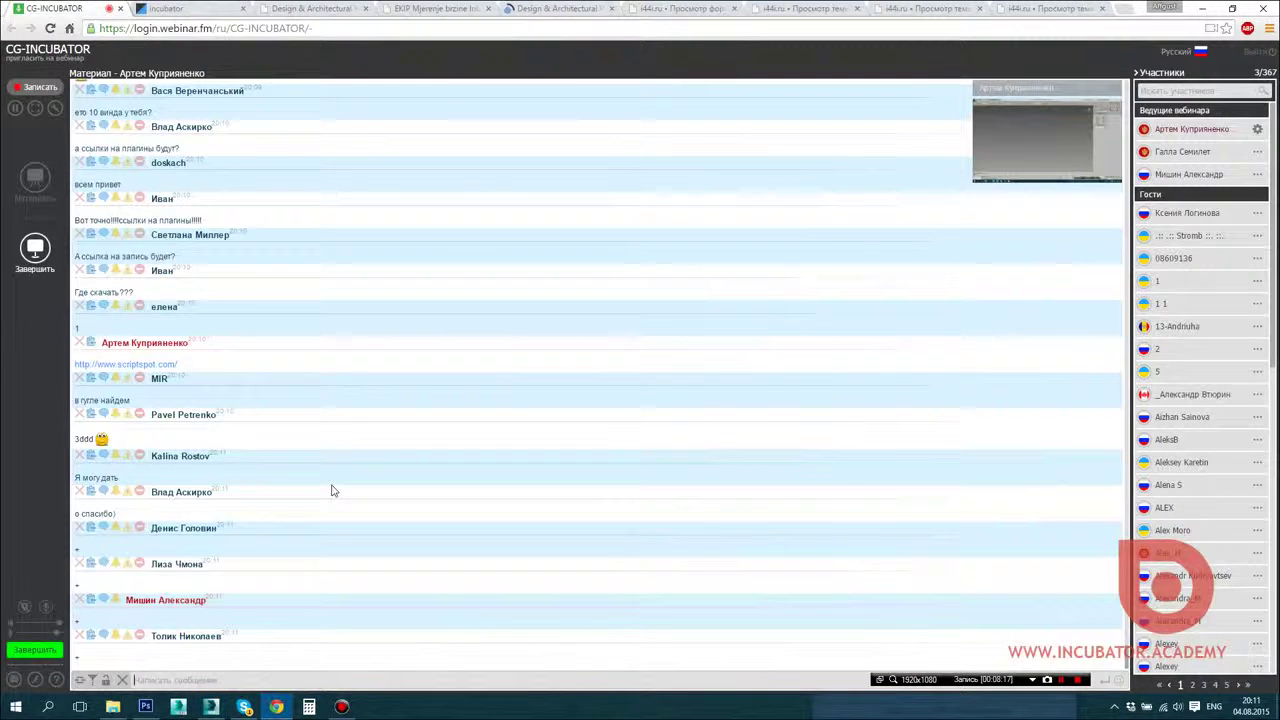
key("alt+Tab")
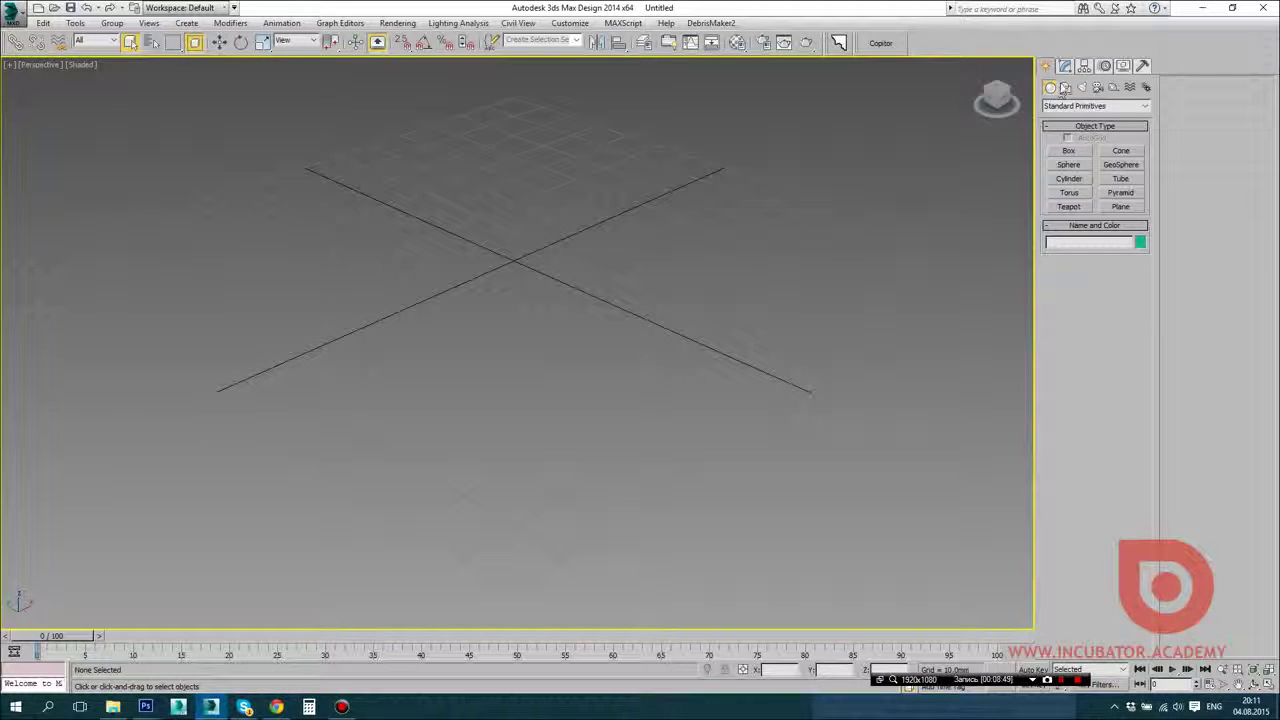
left_click(1065, 67)
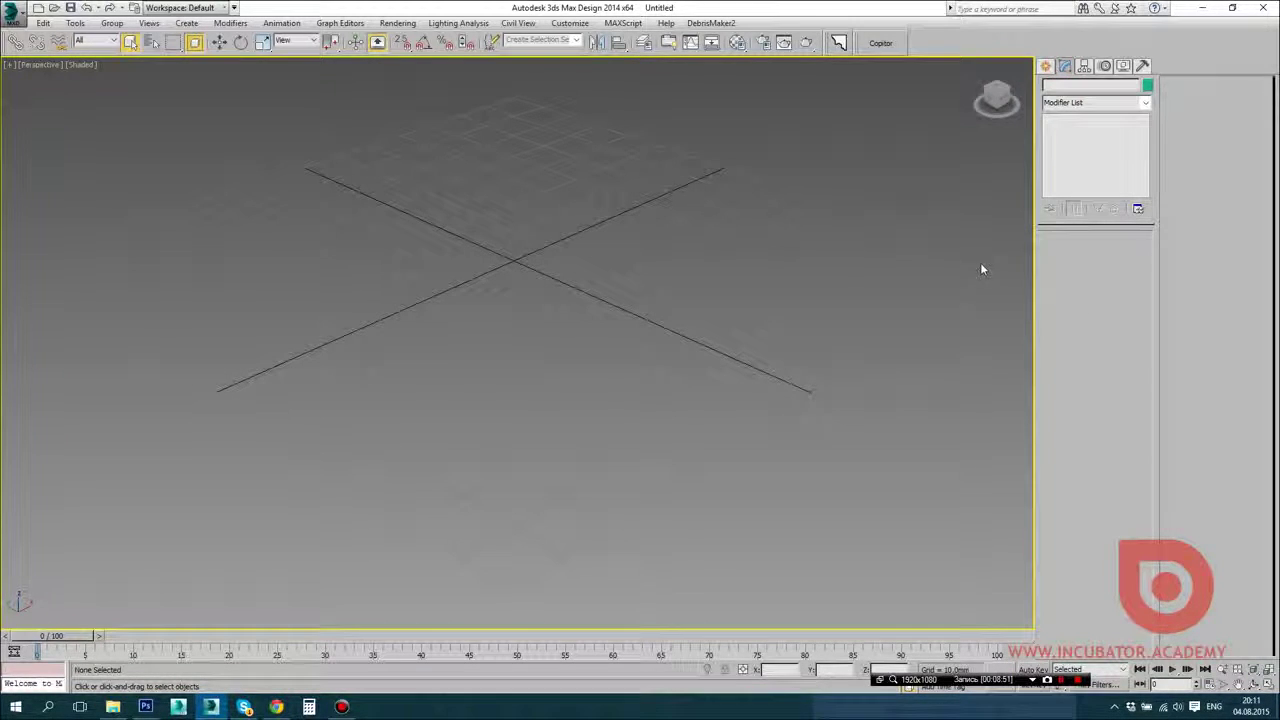
left_click(1045, 66)
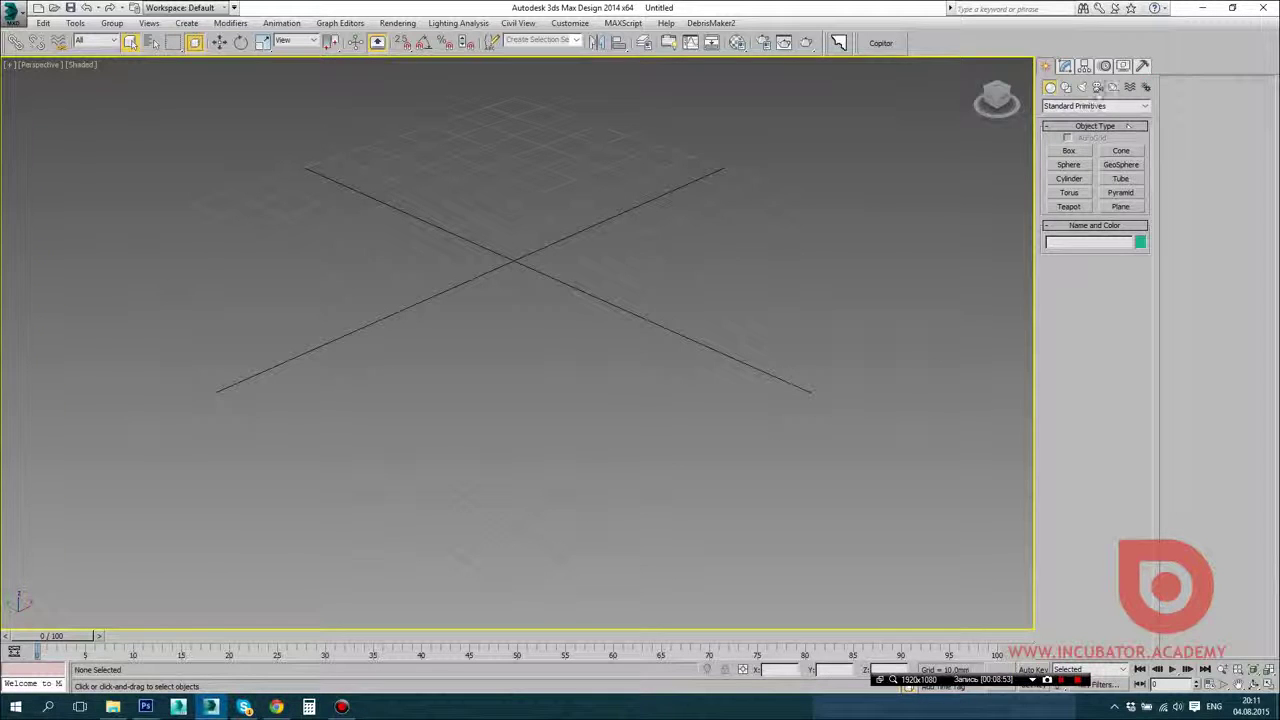
Step: Draw a rectangle spline about 131 mm long and 63 mm wide on the grid around the origin
left_click(1065, 88)
middle_click_drag(523, 326, 768, 363, "alt")
left_click(1071, 163)
middle_click_drag(523, 260, 518, 323)
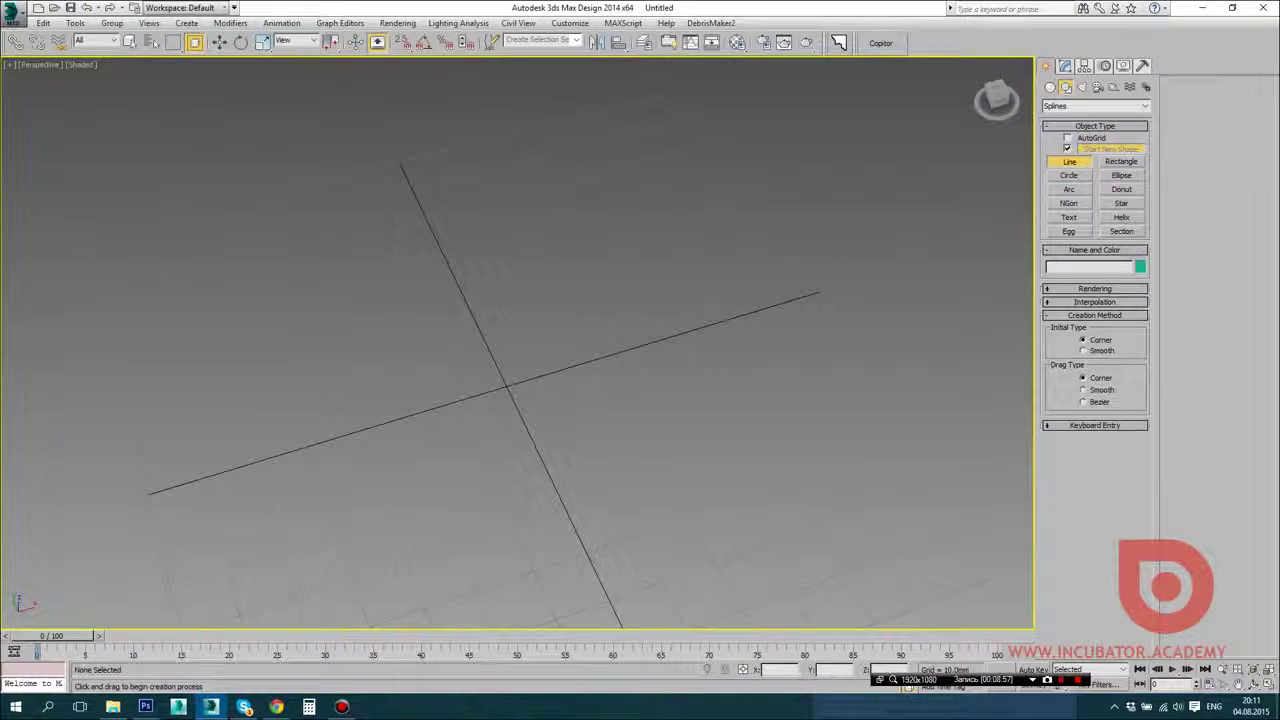
left_click(1121, 161)
left_click_drag(322, 148, 872, 523)
scroll(660, 430, "down", 4)
middle_click_drag(580, 390, 384, 378, "alt")
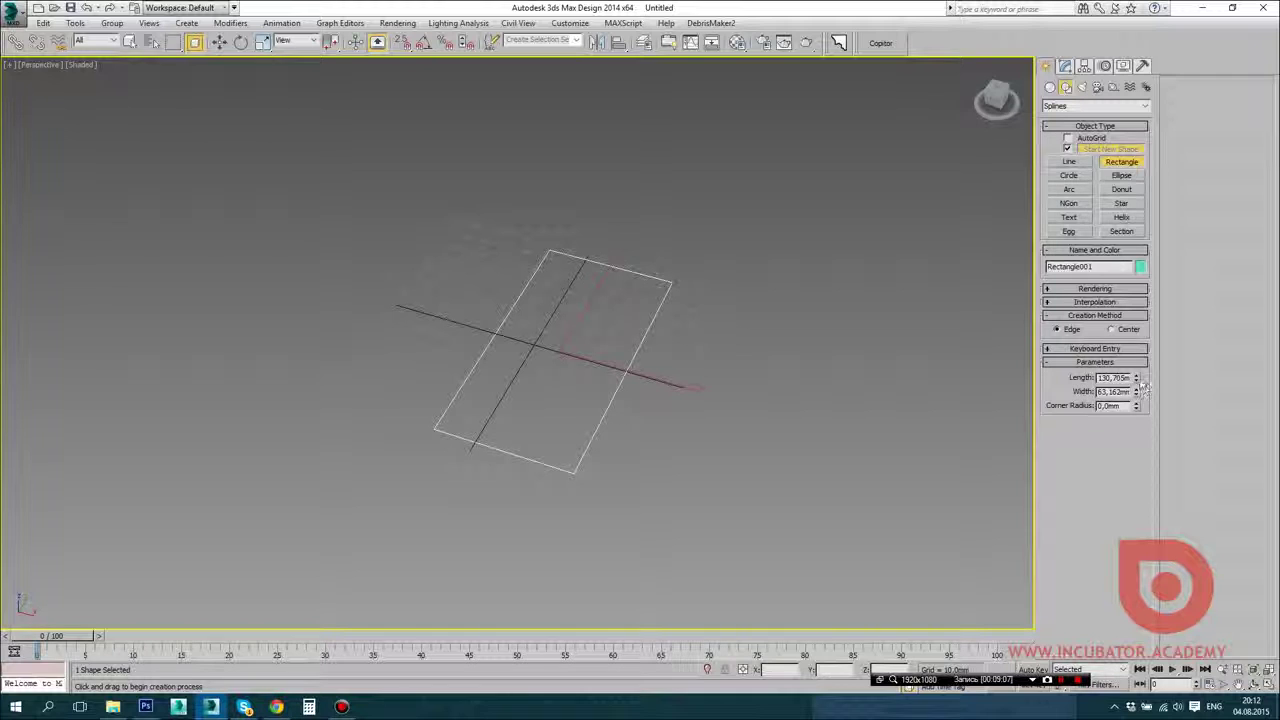
Step: Set the rectangle's length to 5000 mm and its width to 2500 mm
left_click_drag(1137, 379, 1137, 325)
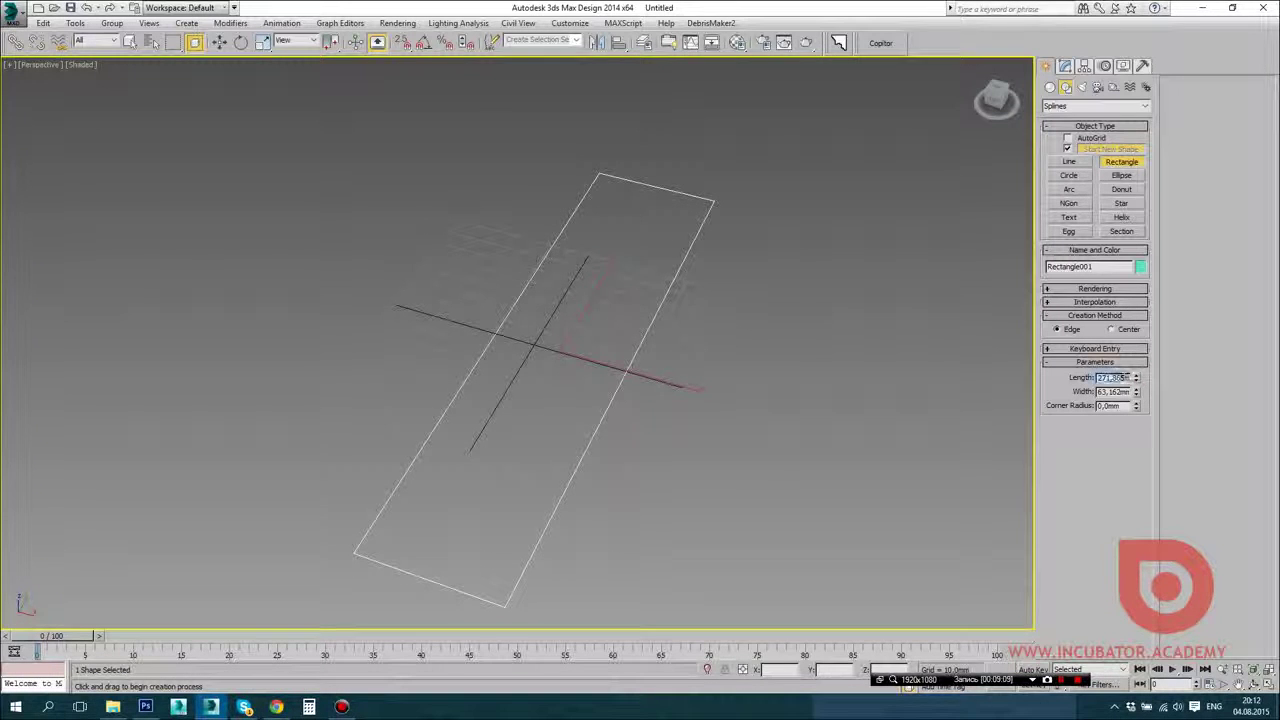
type("1000")
key("Return")
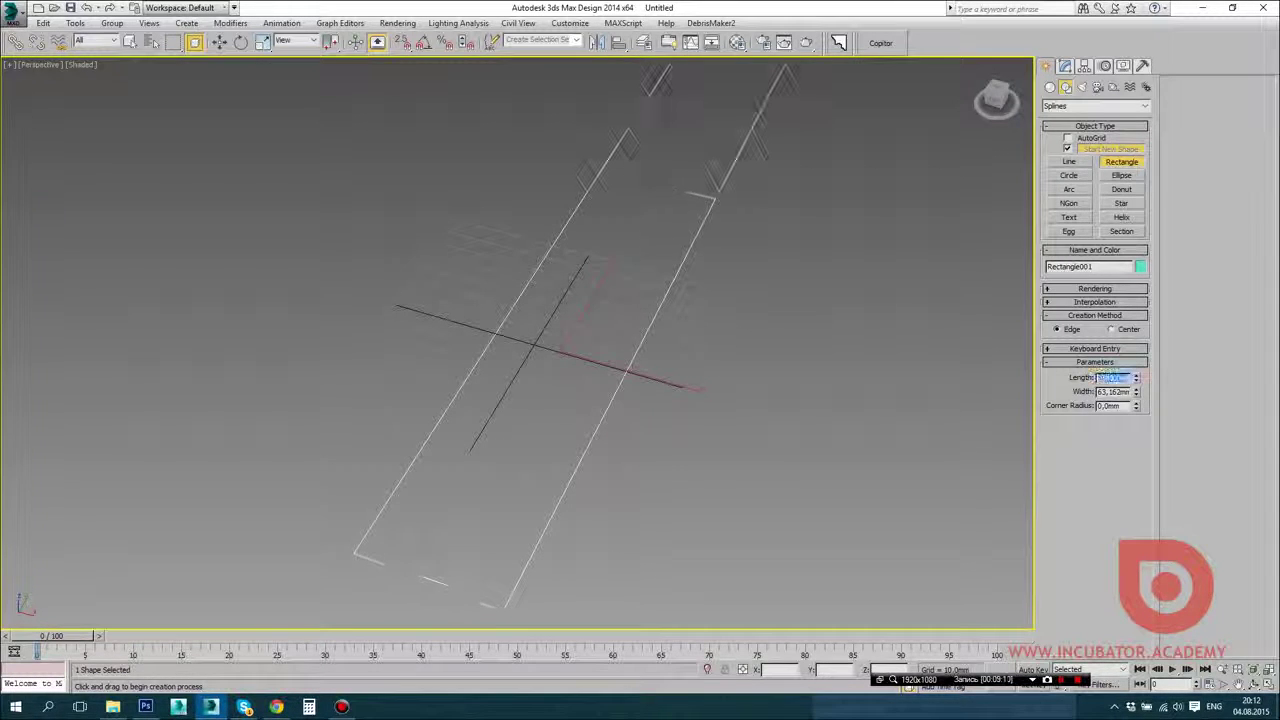
scroll(711, 392, "down", 5)
left_click_drag(1137, 392, 1134, 328)
double_click(1116, 392)
type("2500")
key("Return")
scroll(456, 359, "down", 5)
scroll(456, 359, "down", 2)
middle_click_drag(508, 443, 611, 391, "alt")
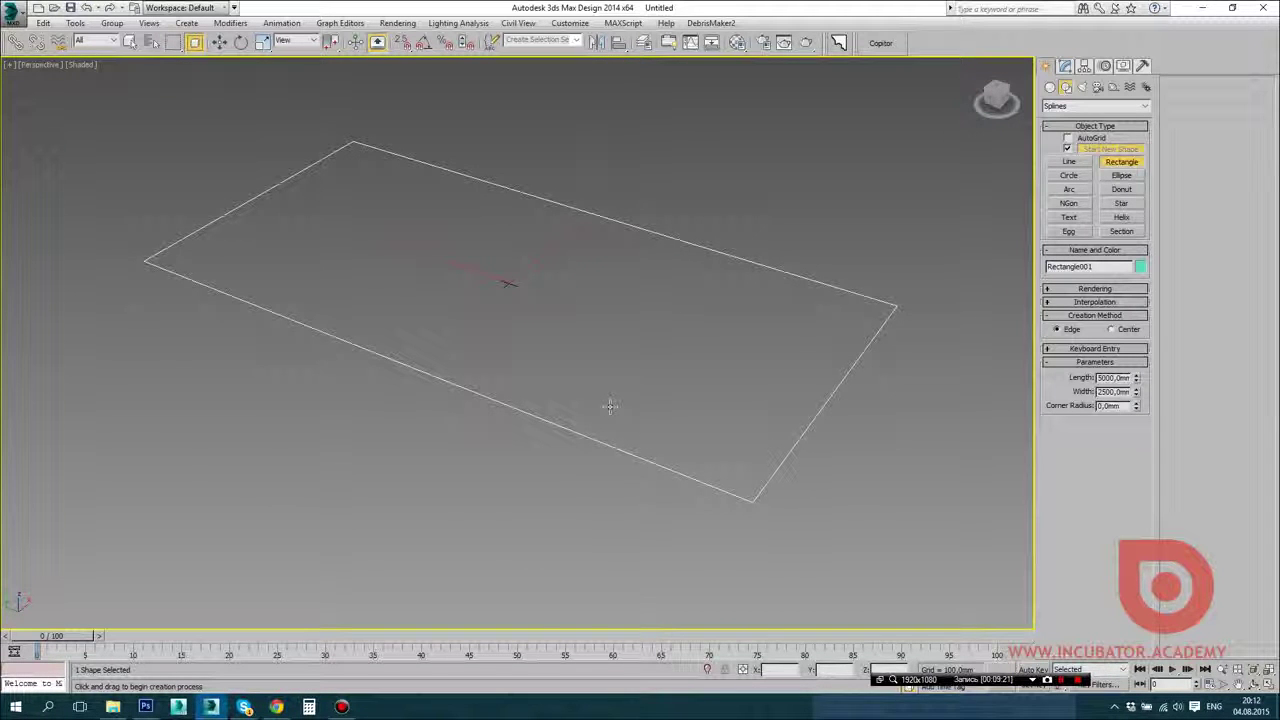
Step: Run the FloorGenerator script from the desktop and move its window clear of the rectangle
left_click(622, 23)
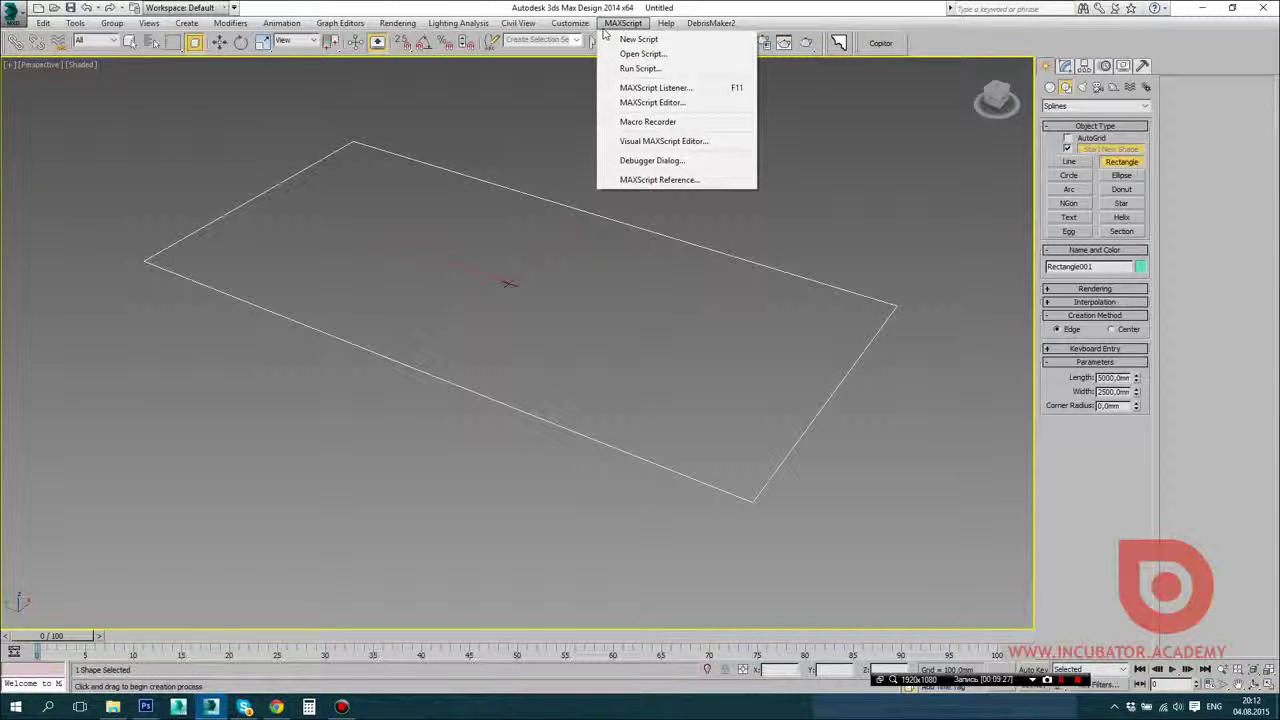
left_click(640, 69)
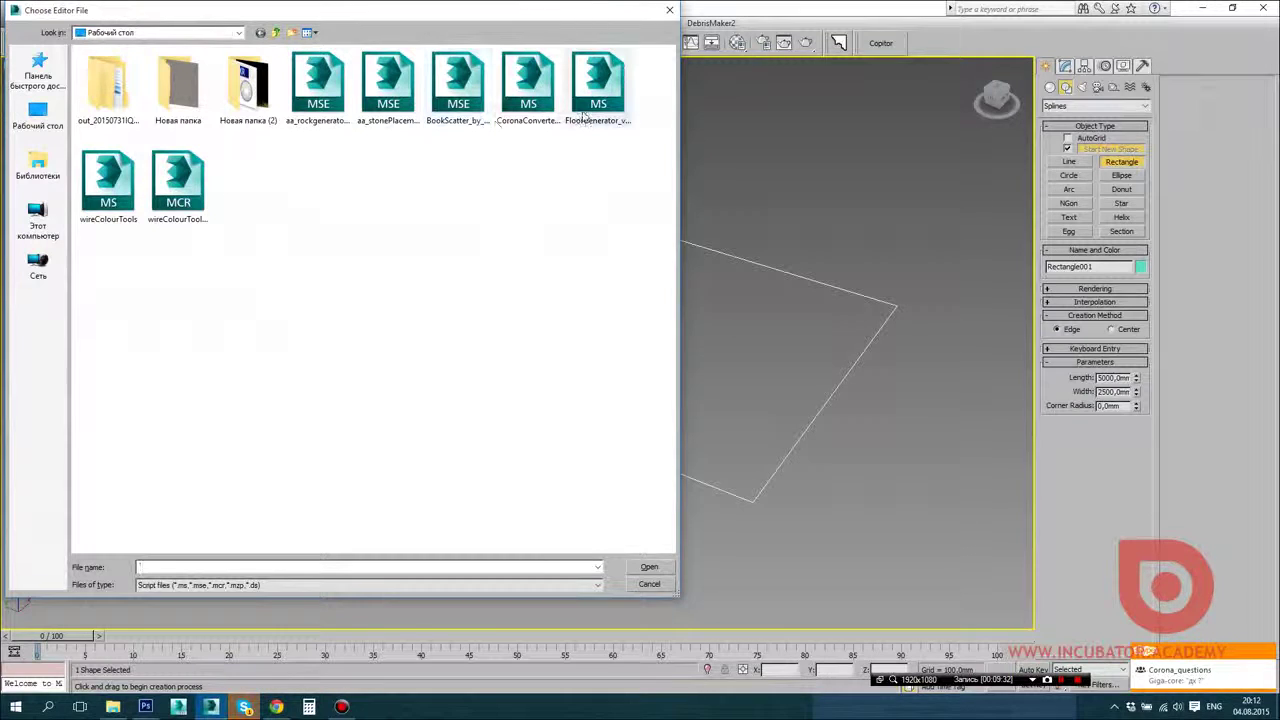
double_click(588, 98)
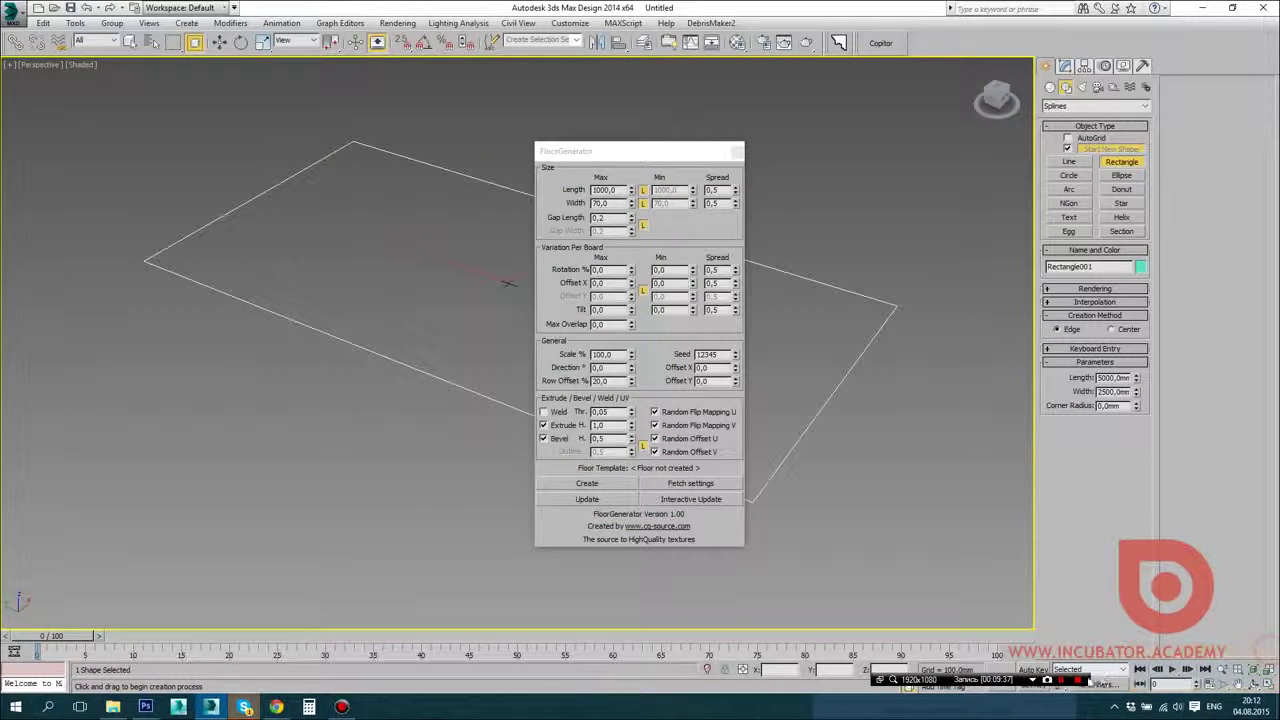
left_click_drag(607, 155, 802, 162)
middle_click_drag(430, 270, 371, 266, "alt")
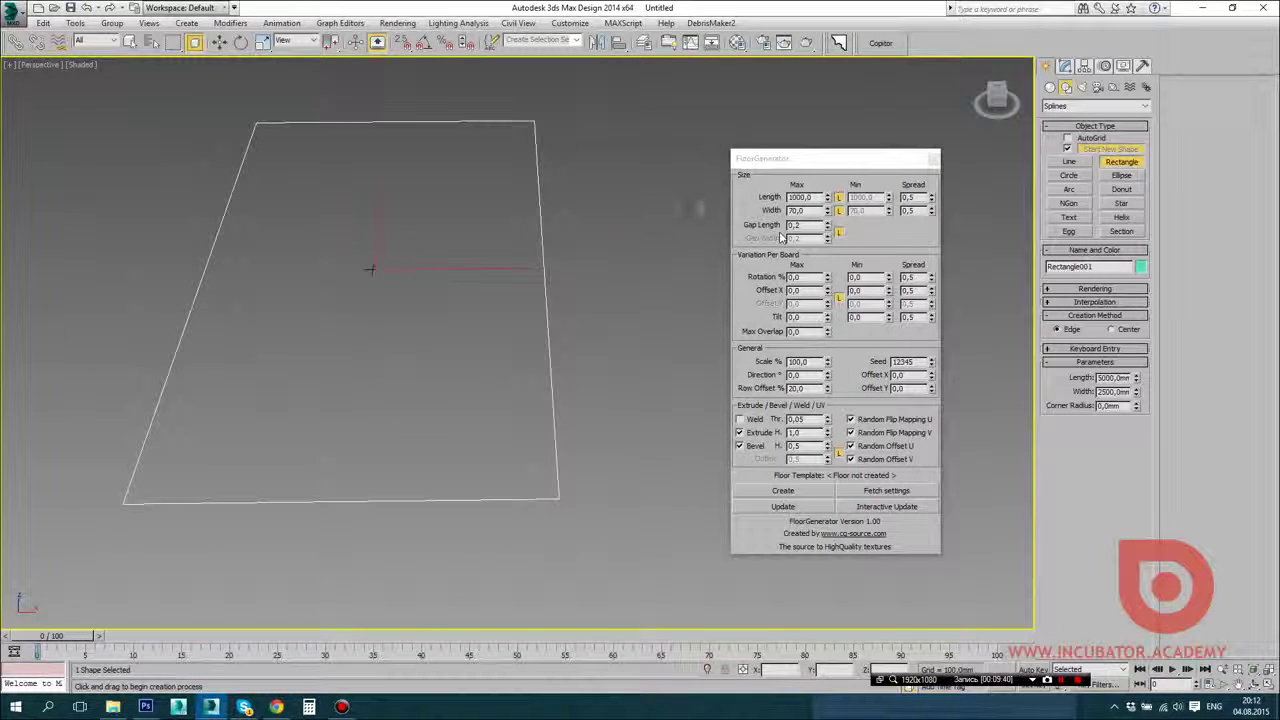
Step: Generate the floorboards from the selected rectangle with Interactive Update enabled, and display edged faces in the viewport
left_click(130, 42)
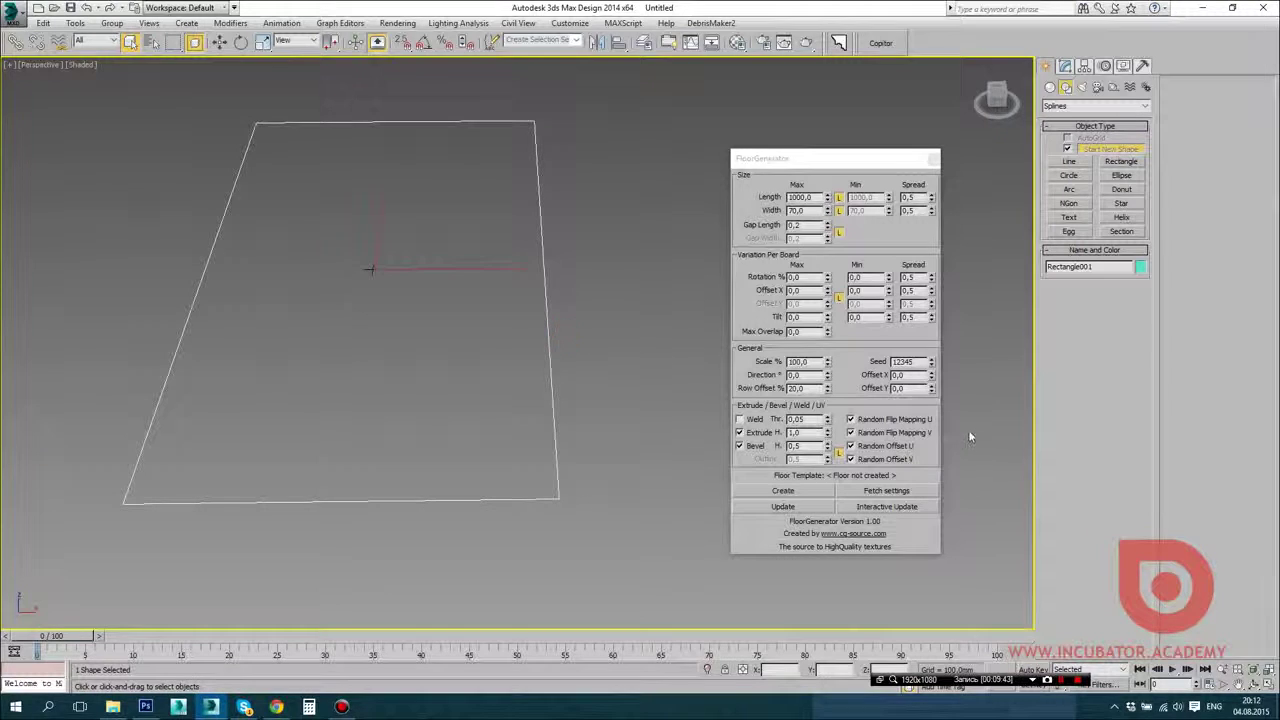
left_click(888, 508)
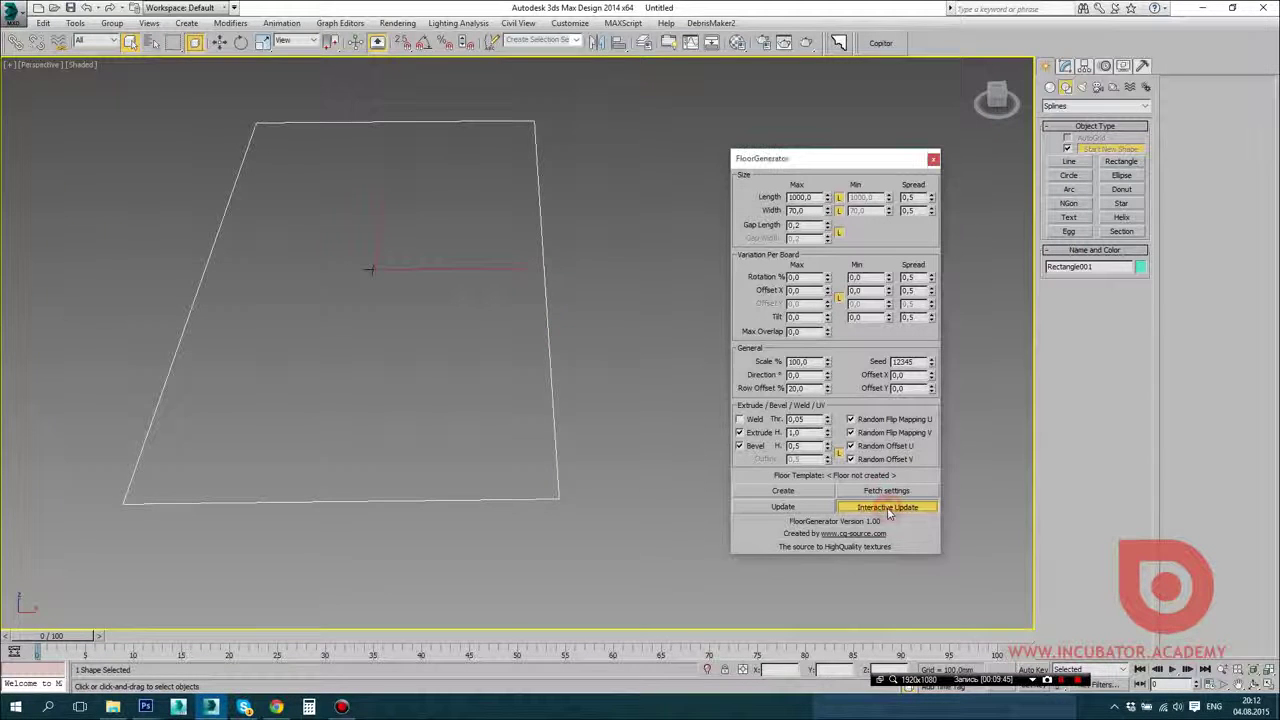
left_click(804, 492)
middle_click_drag(433, 428, 434, 420, "alt")
key("F4")
scroll(406, 408, "up", 2)
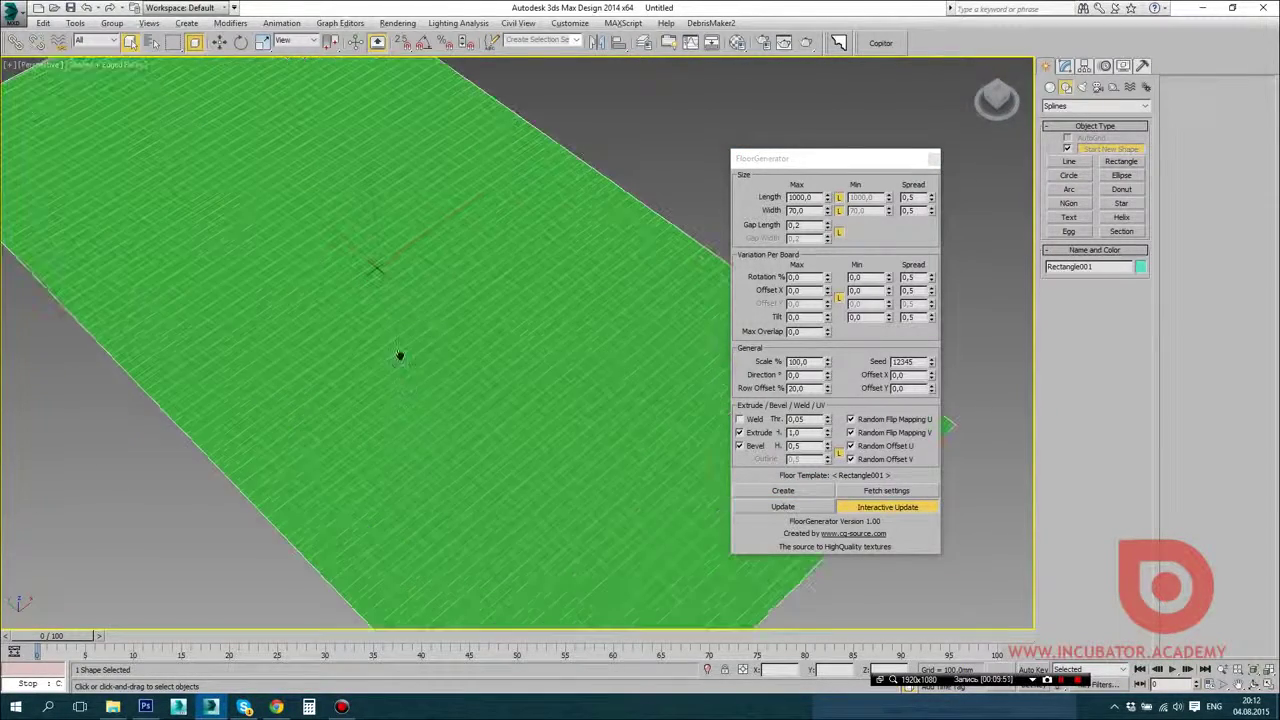
middle_click_drag(400, 357, 408, 346, "alt")
scroll(410, 350, "up", 6)
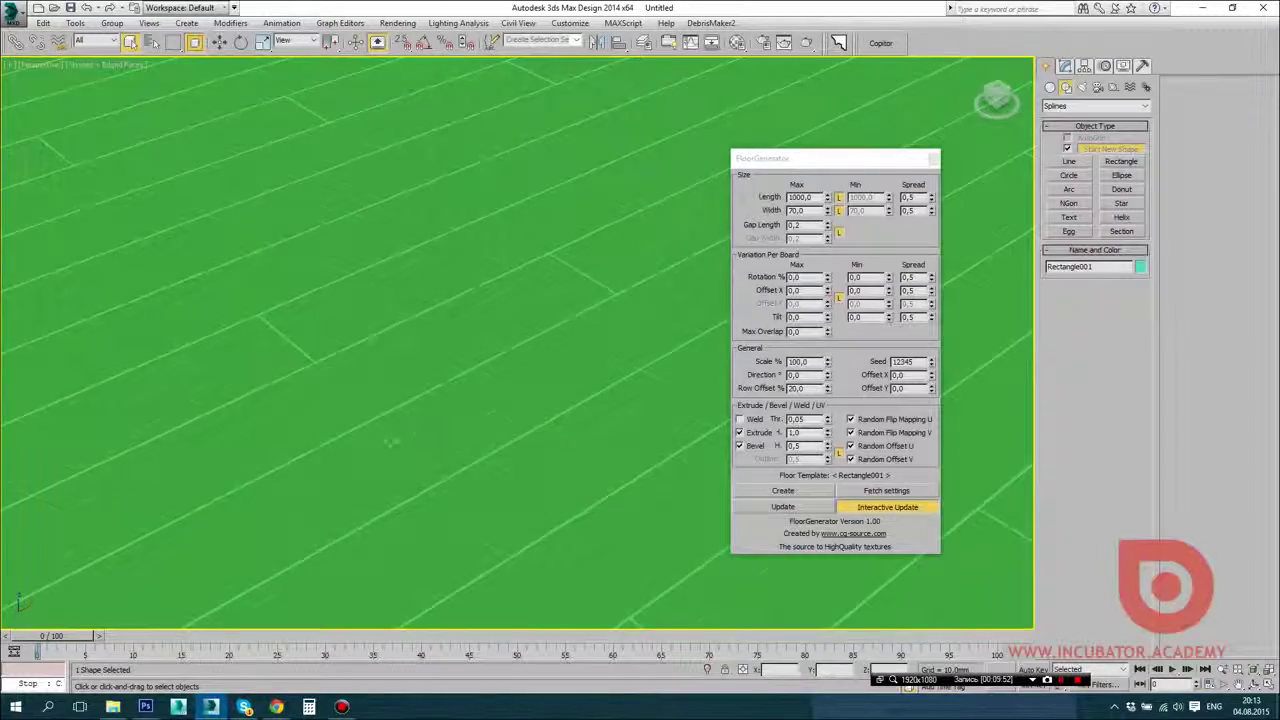
scroll(486, 441, "down", 5)
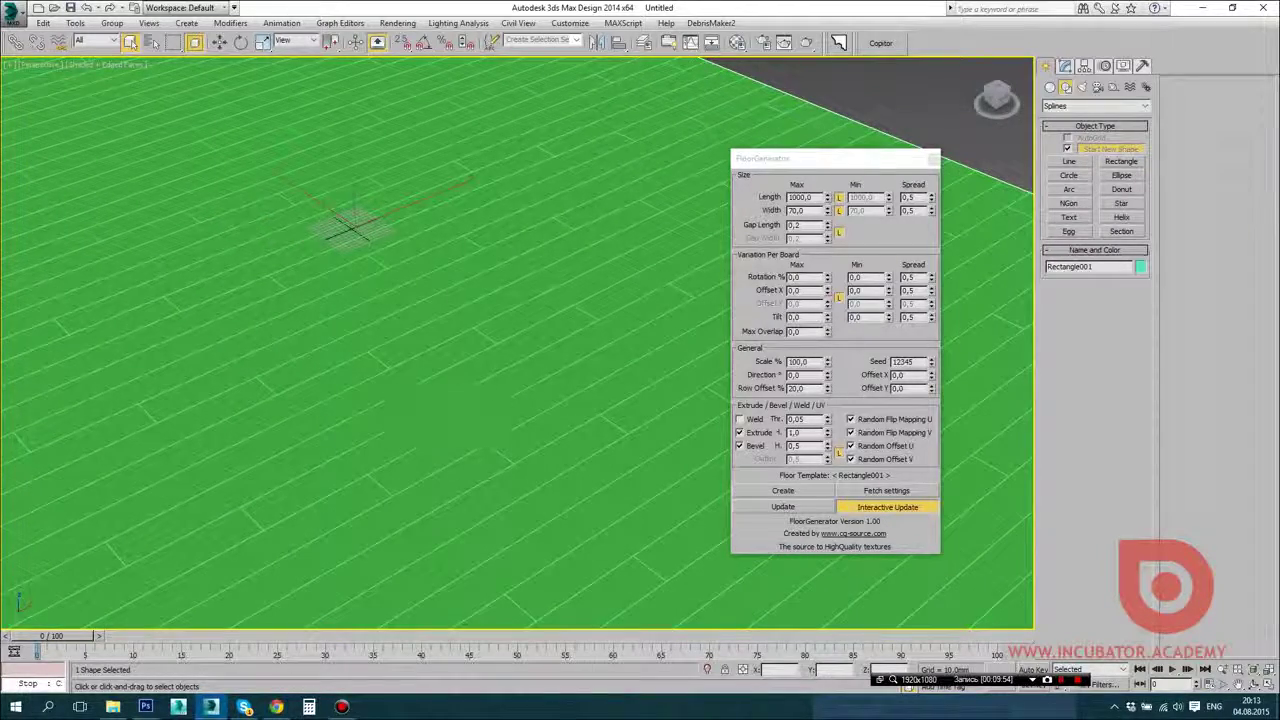
scroll(438, 449, "down", 10)
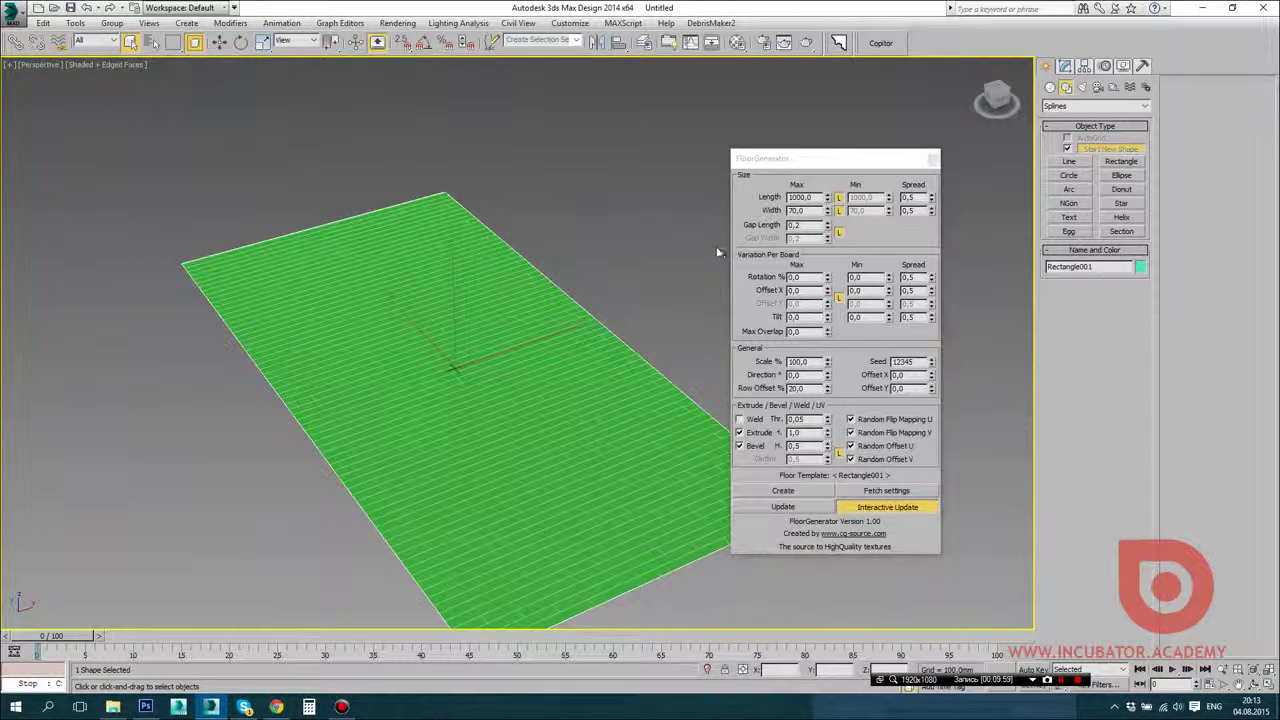
Step: Try a maximum board width of 250 in FloorGenerator
double_click(804, 198)
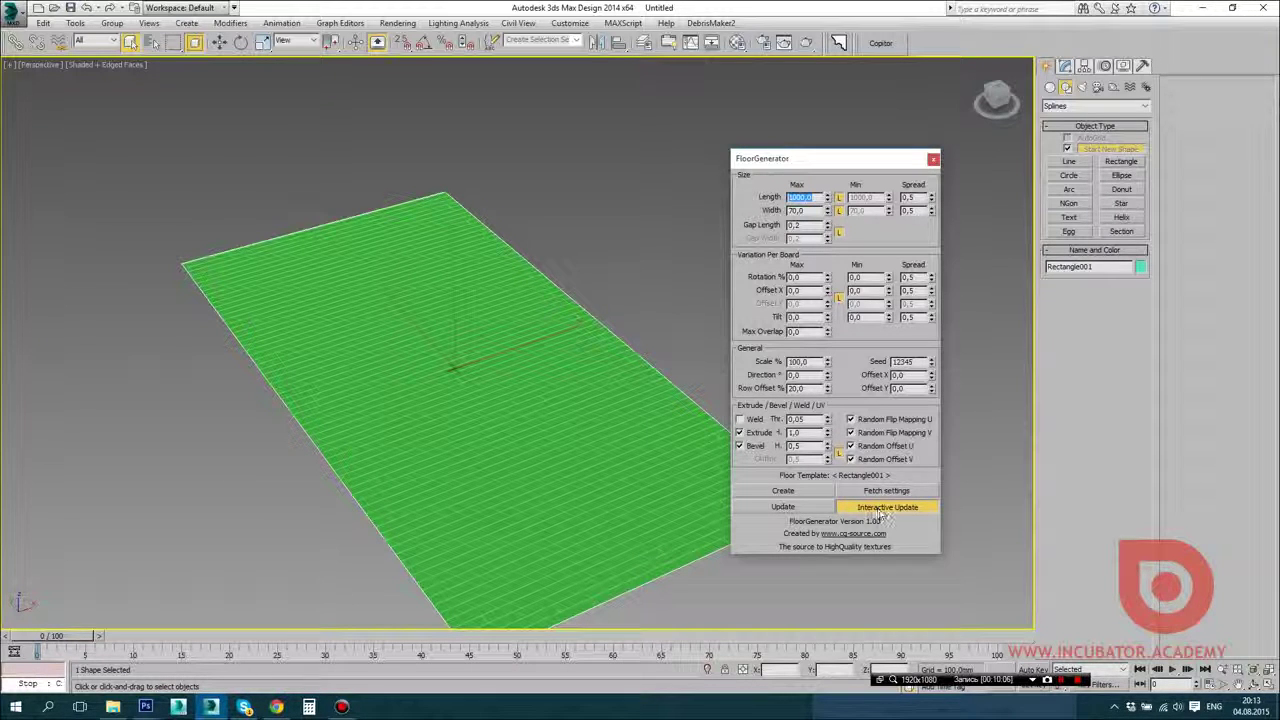
double_click(800, 210)
type("250")
key("Return")
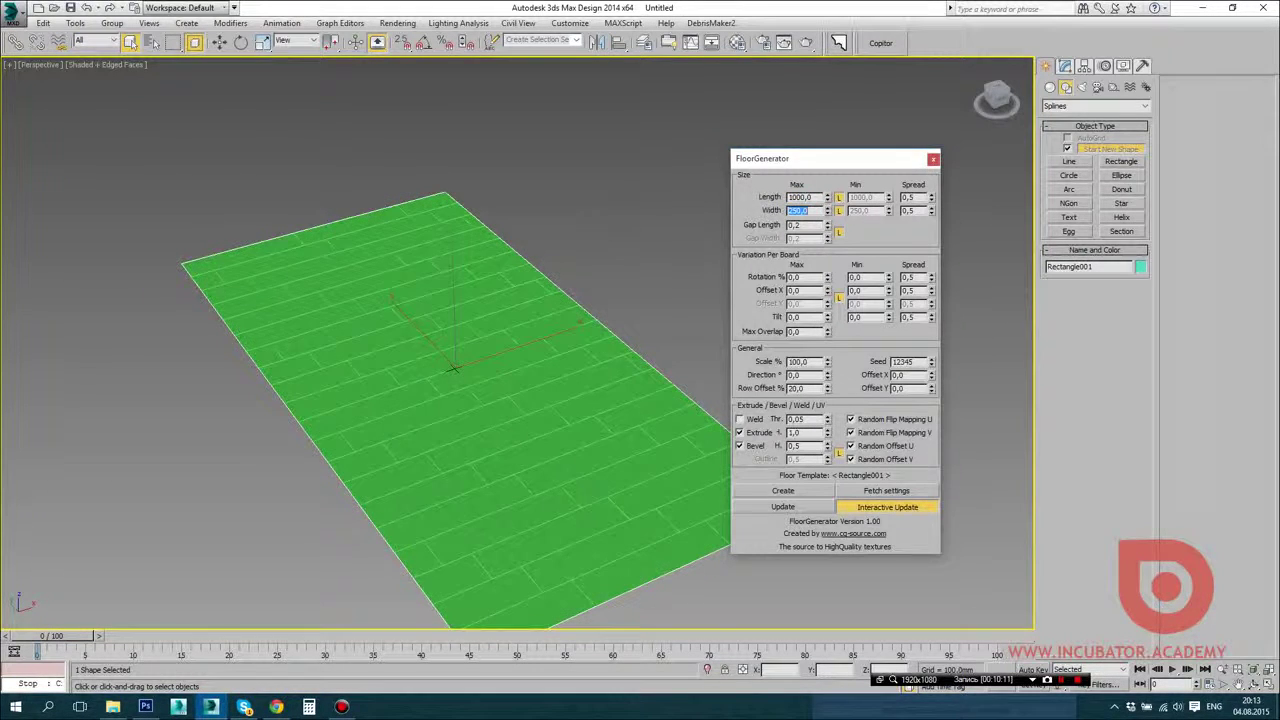
Step: Set the maximum board length to 1200 and the maximum board width to 200
double_click(800, 197)
type("1200")
key("Return")
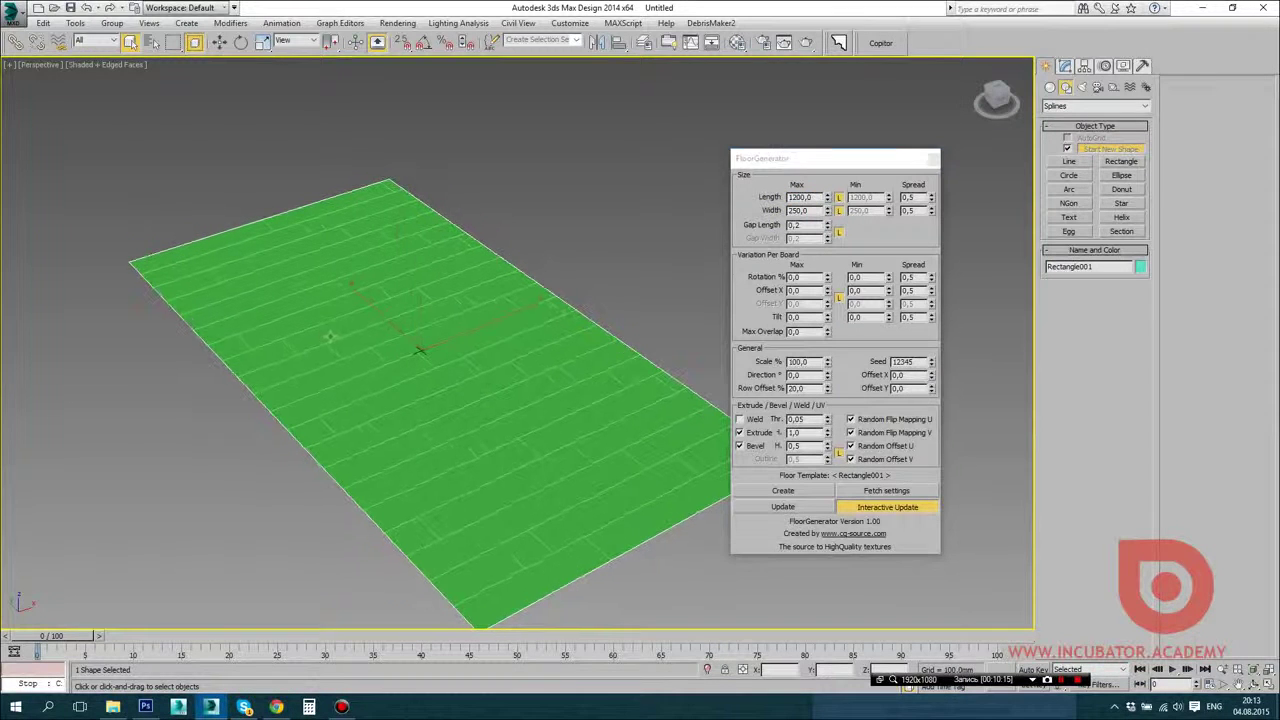
key("alt")
double_click(799, 211)
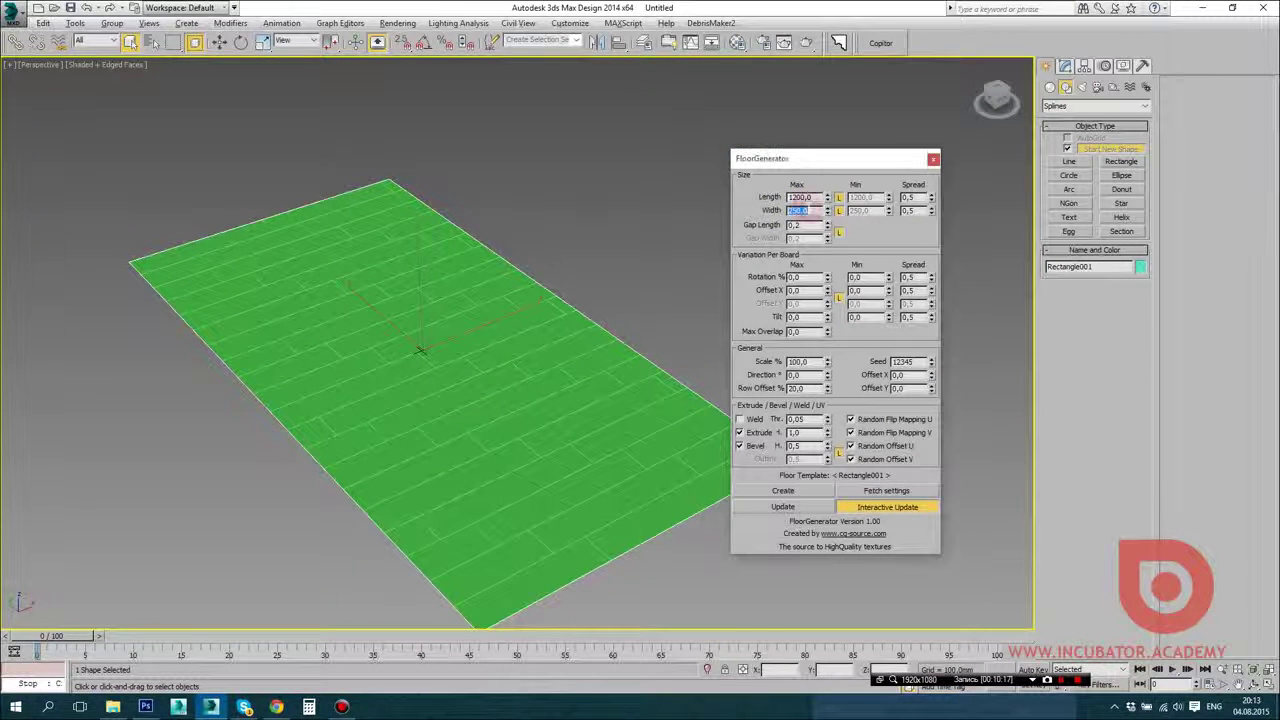
type("200")
key("Return")
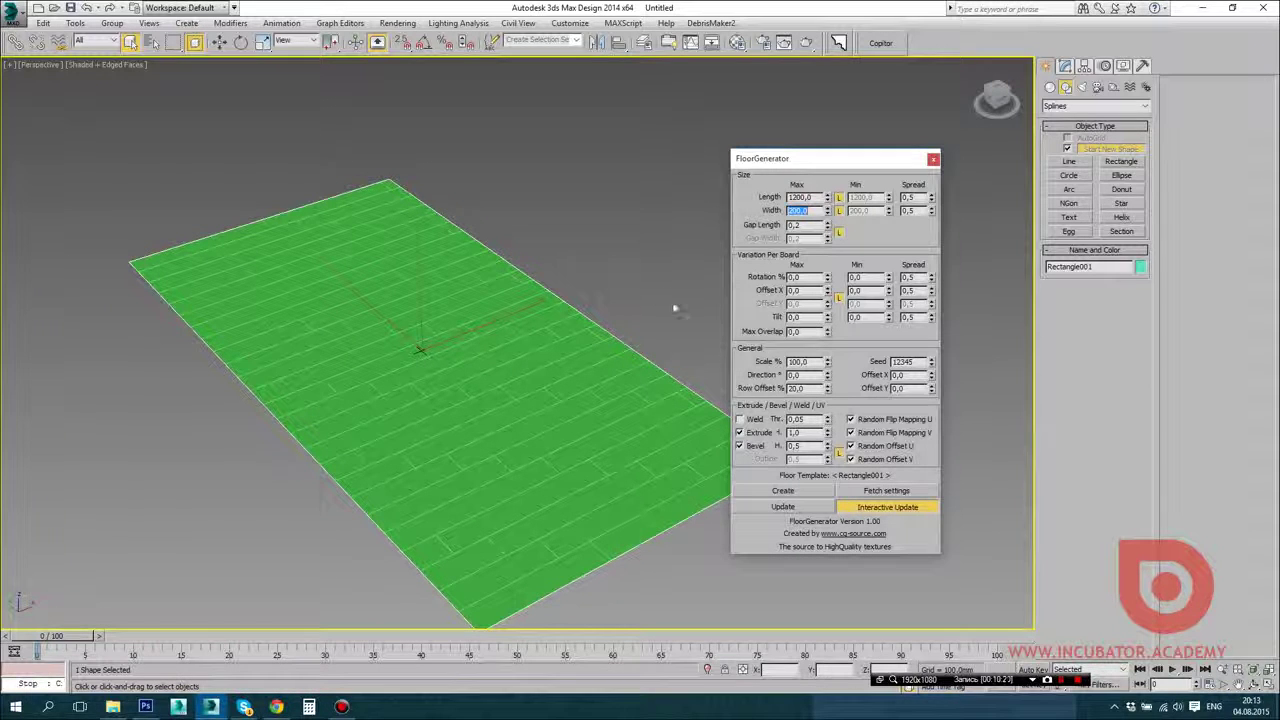
double_click(804, 225)
middle_click_drag(435, 378, 479, 396, "alt")
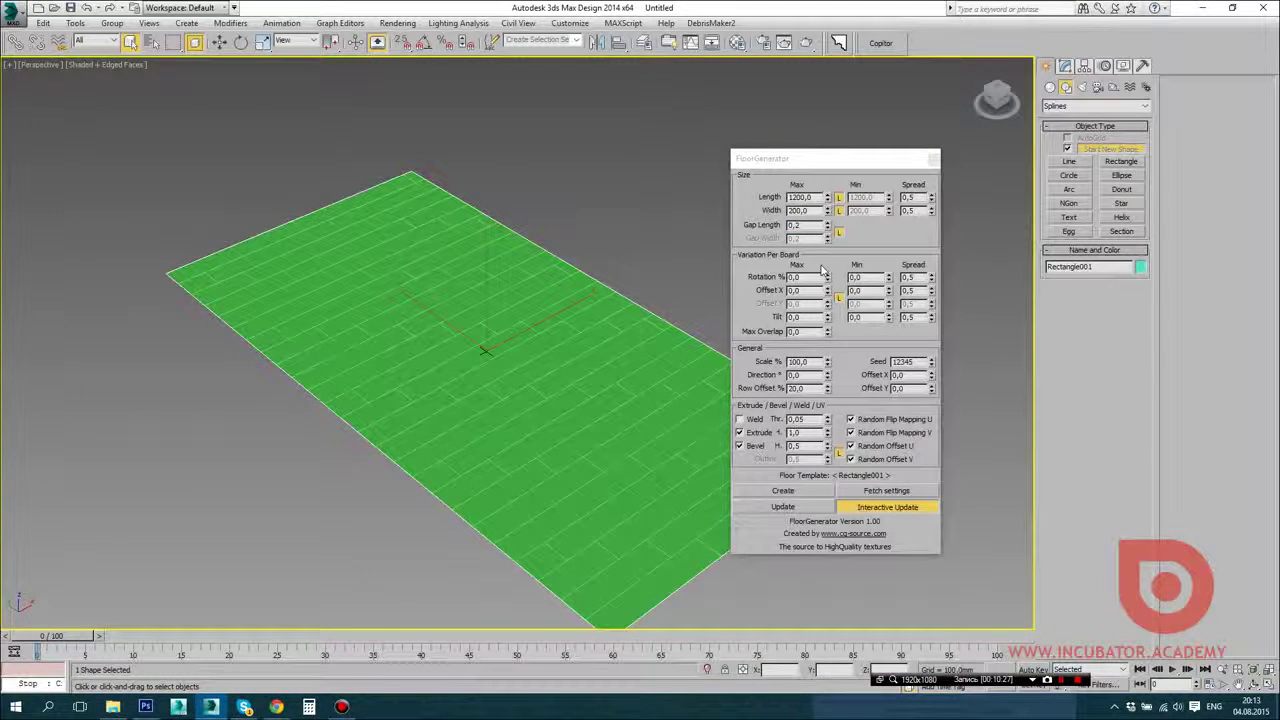
Step: Try a board scale of 50 % and set it back to 100 %
double_click(812, 362)
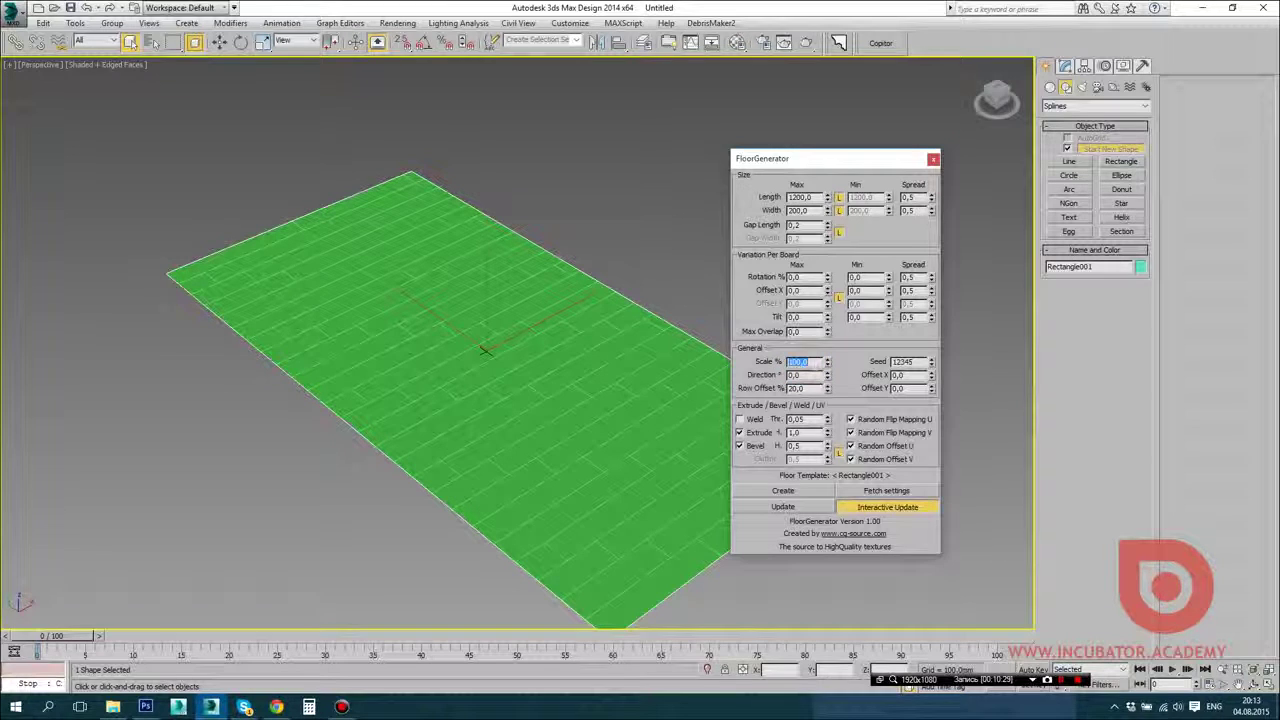
type("50")
key("Return")
type("100")
key("Return")
Step: Try board directions of 90° and 45°, and return the direction to 0°
key("Tab")
type("90")
key("Return")
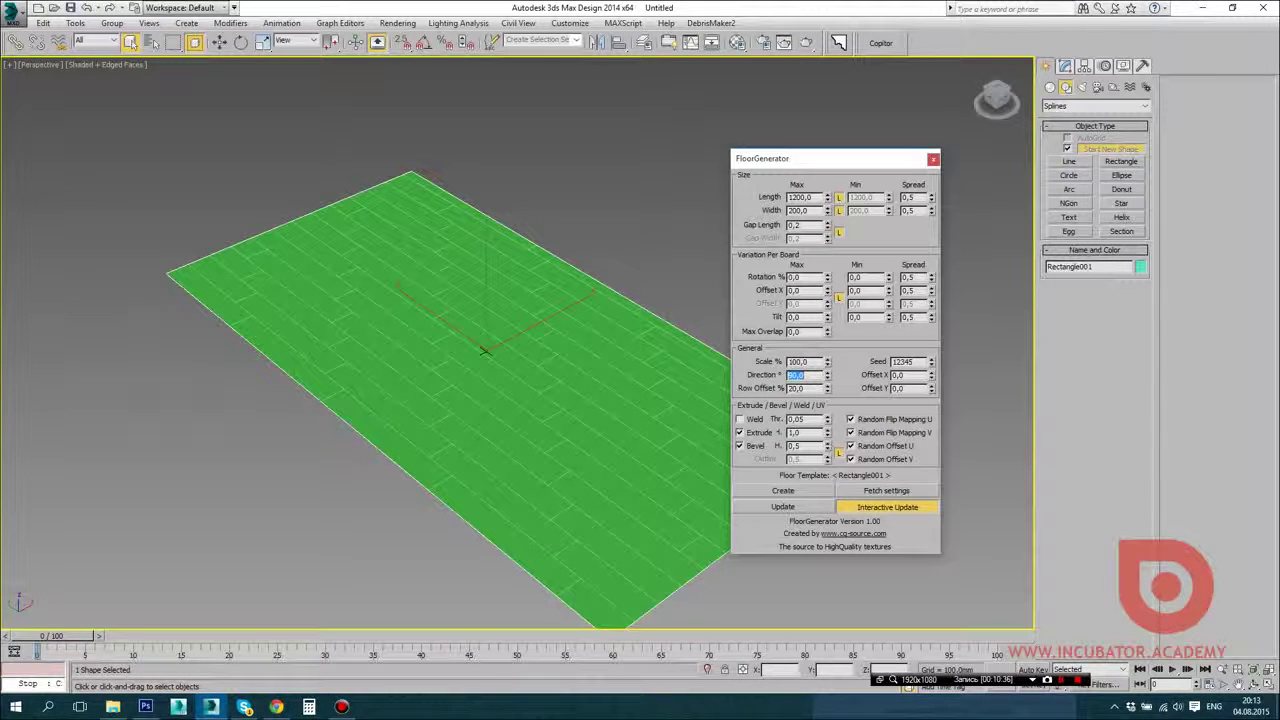
type("45")
key("Return")
type("0")
key("Return")
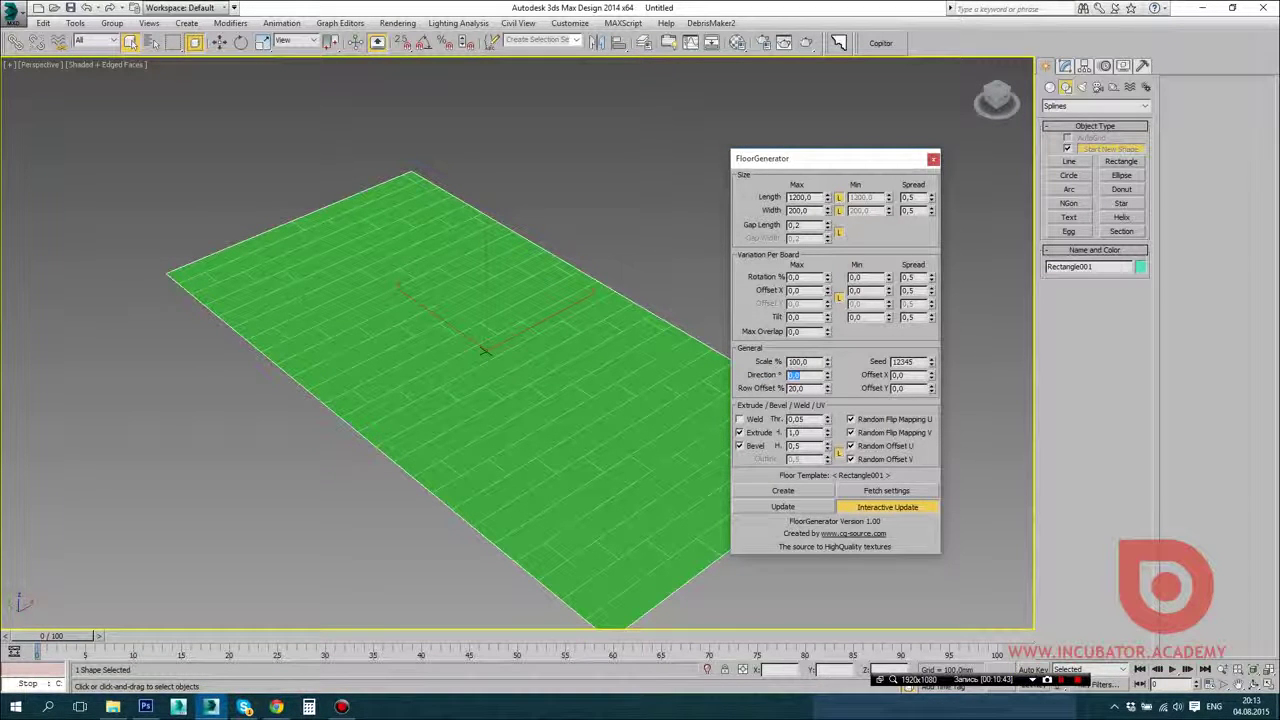
Step: Set the floorboards' extrude height to 50 and inspect the thickness along the floor's edge
double_click(797, 445)
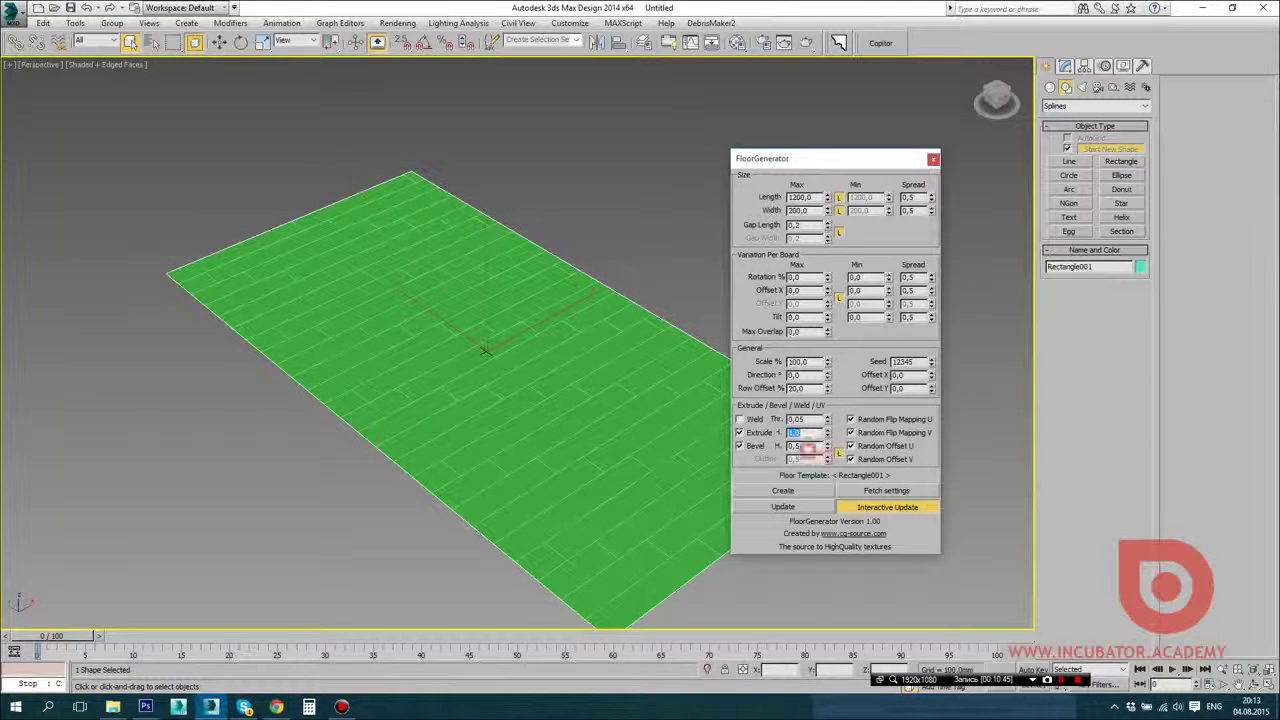
middle_click_drag(487, 462, 503, 430, "alt")
scroll(522, 433, "up", 2)
double_click(795, 433)
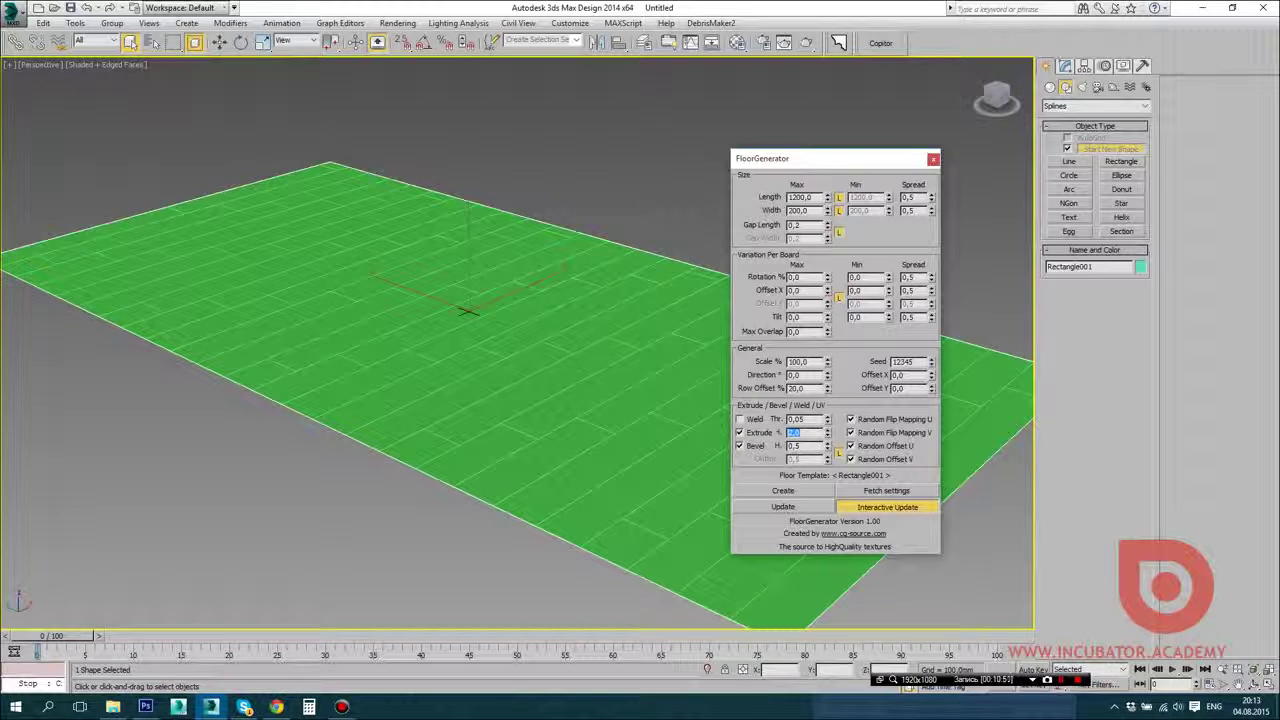
key("Return")
type("50")
key("Return")
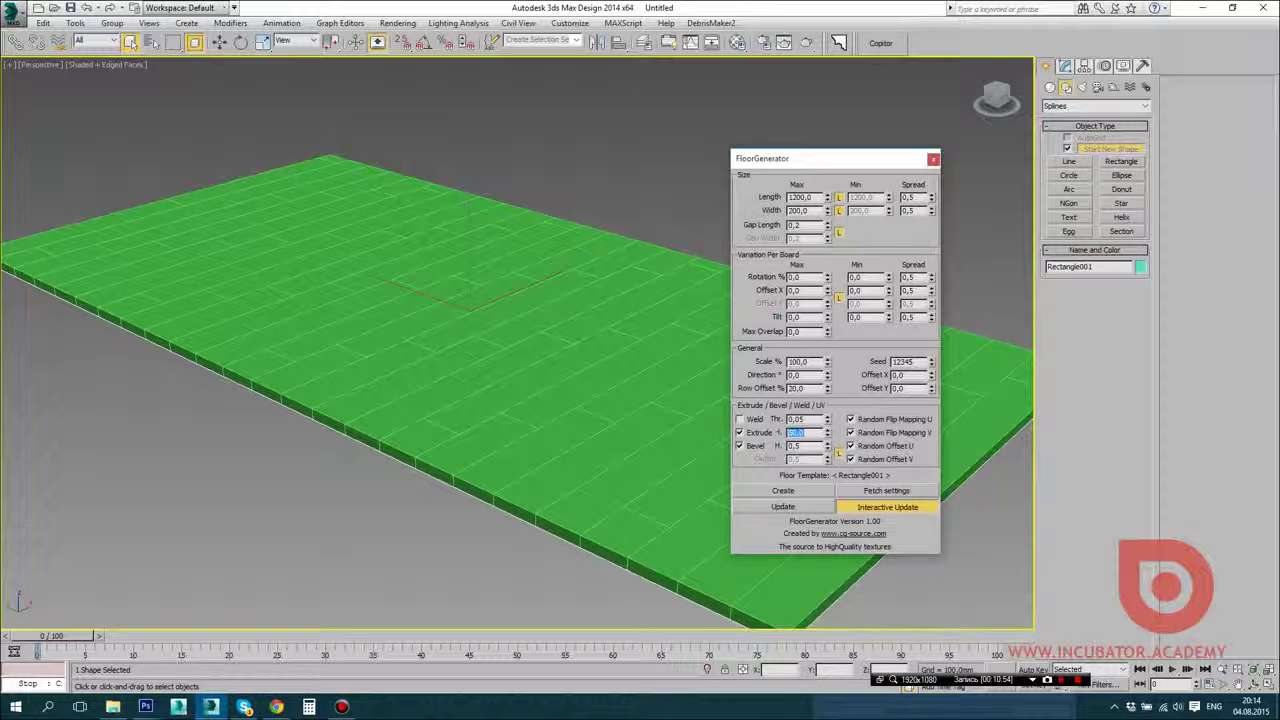
type("50")
key("Return")
scroll(629, 452, "up", 5)
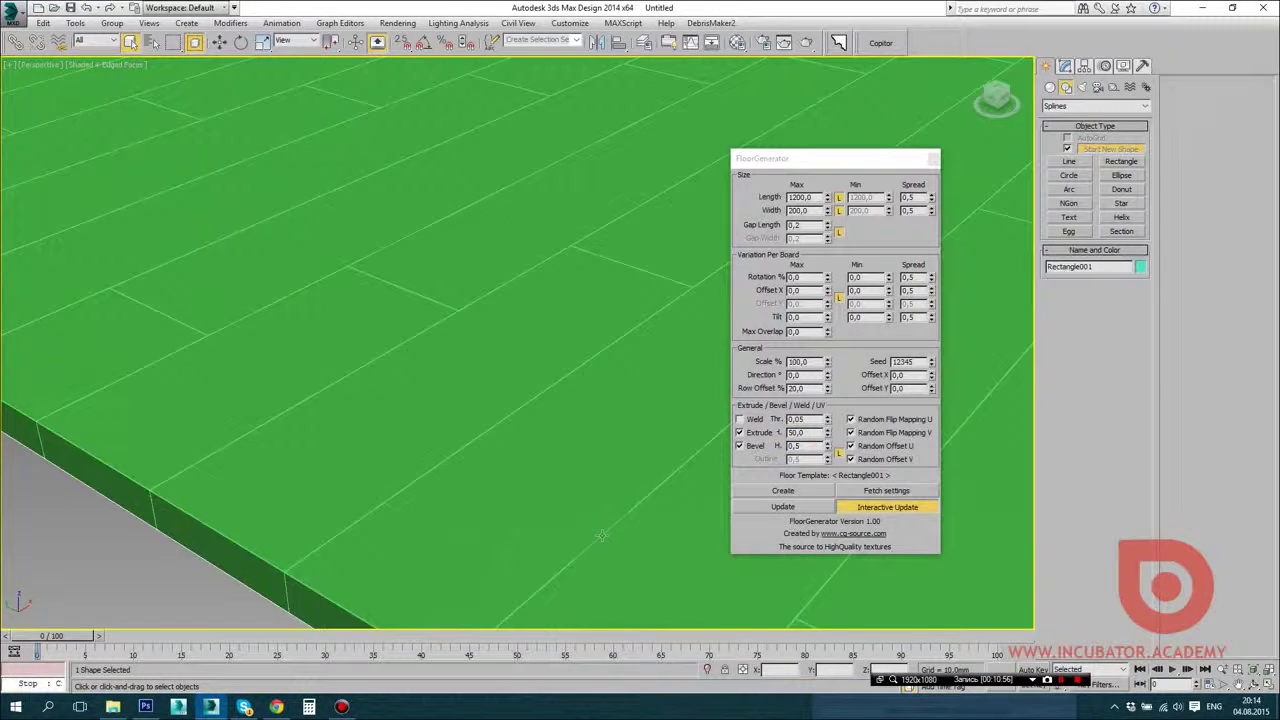
scroll(629, 452, "down", 4)
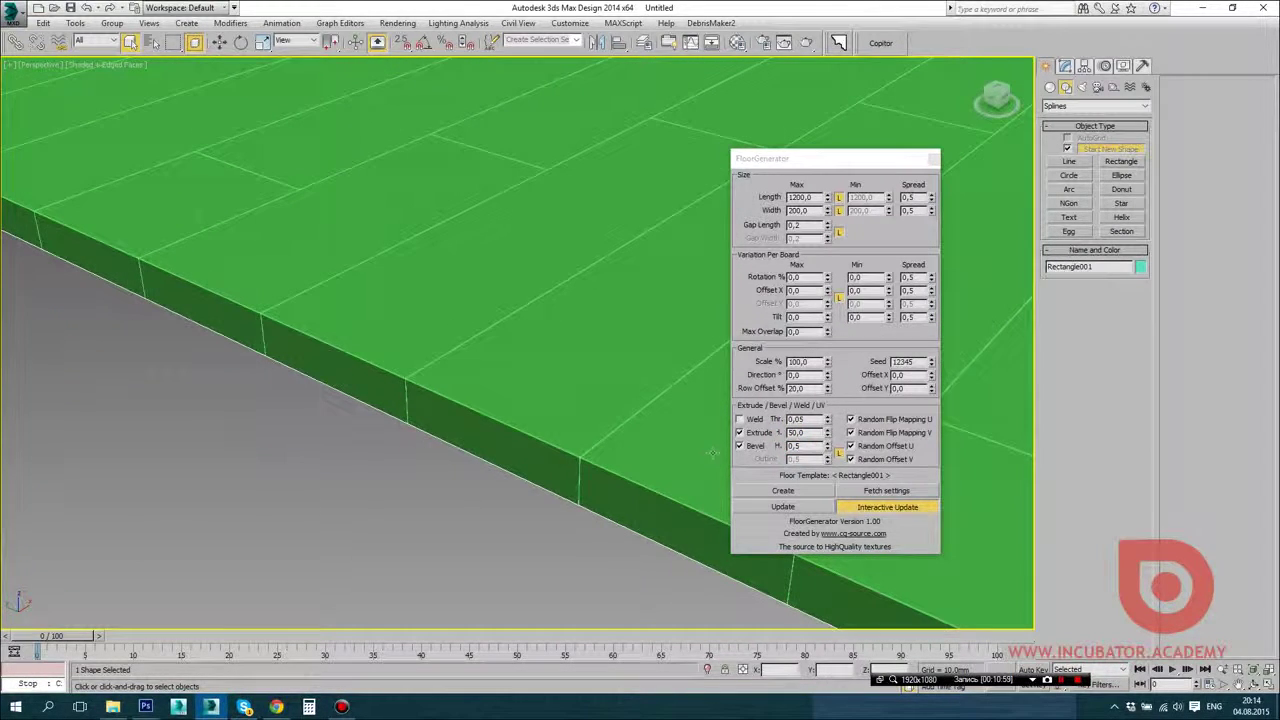
Step: Set the floorboards' bevel height to 2
scroll(613, 447, "up", 3)
double_click(800, 446)
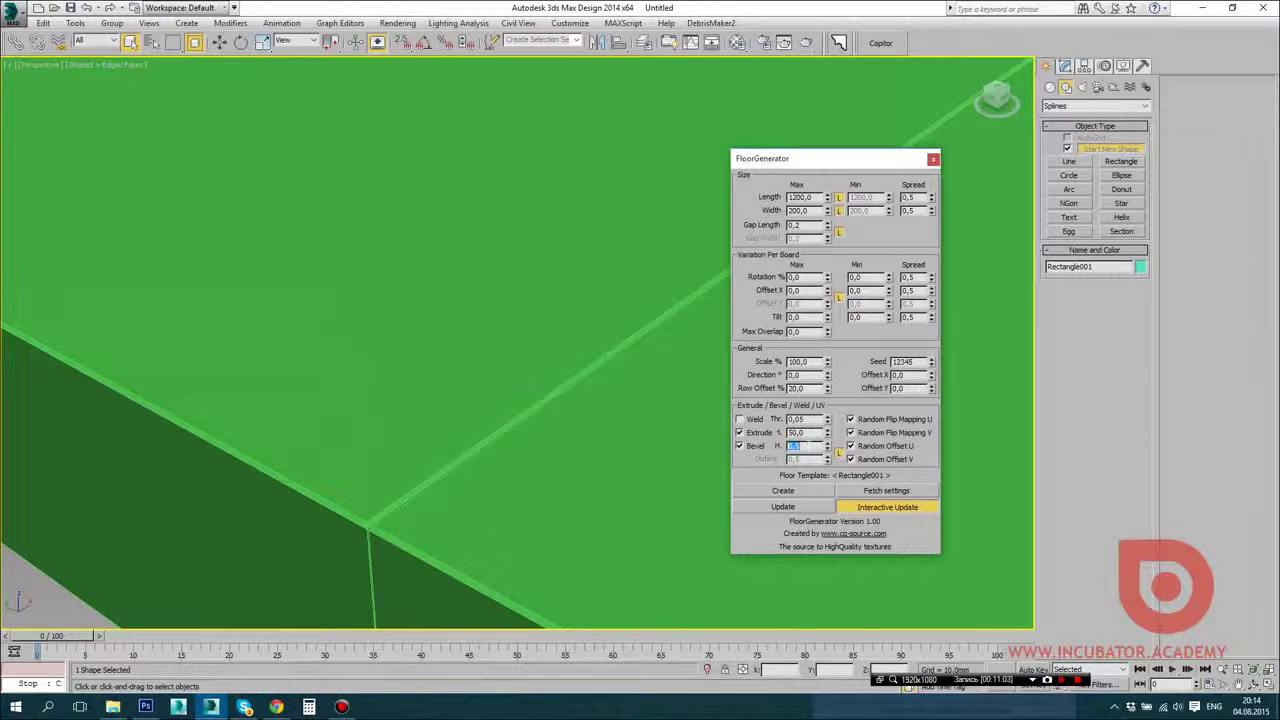
type("2")
key("Return")
Step: Try a maximum board length of 200 to turn the planks into square tiles
scroll(496, 359, "down", 6)
middle_click_drag(506, 376, 638, 277, "alt")
double_click(800, 197)
type("200")
key("Return")
middle_click_drag(431, 328, 459, 415, "alt")
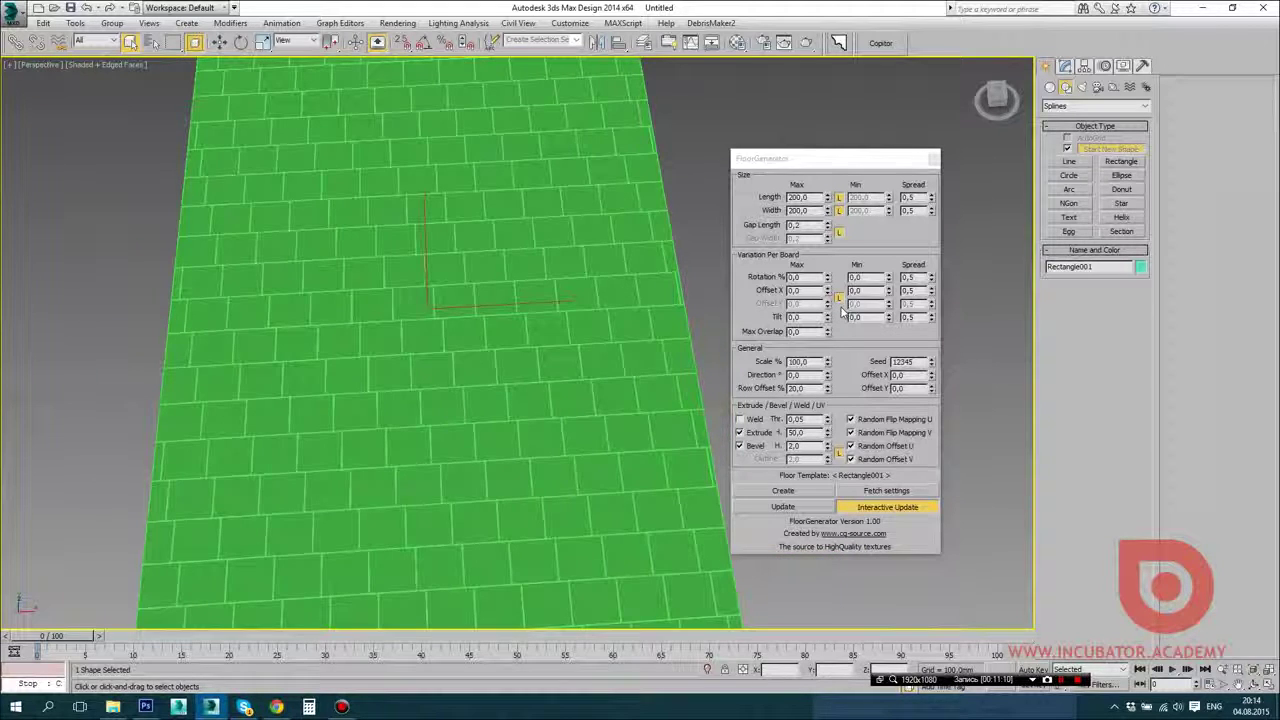
Step: Try row offsets of 0 % and 50 % on the square tiles
double_click(800, 388)
type("0")
key("Return")
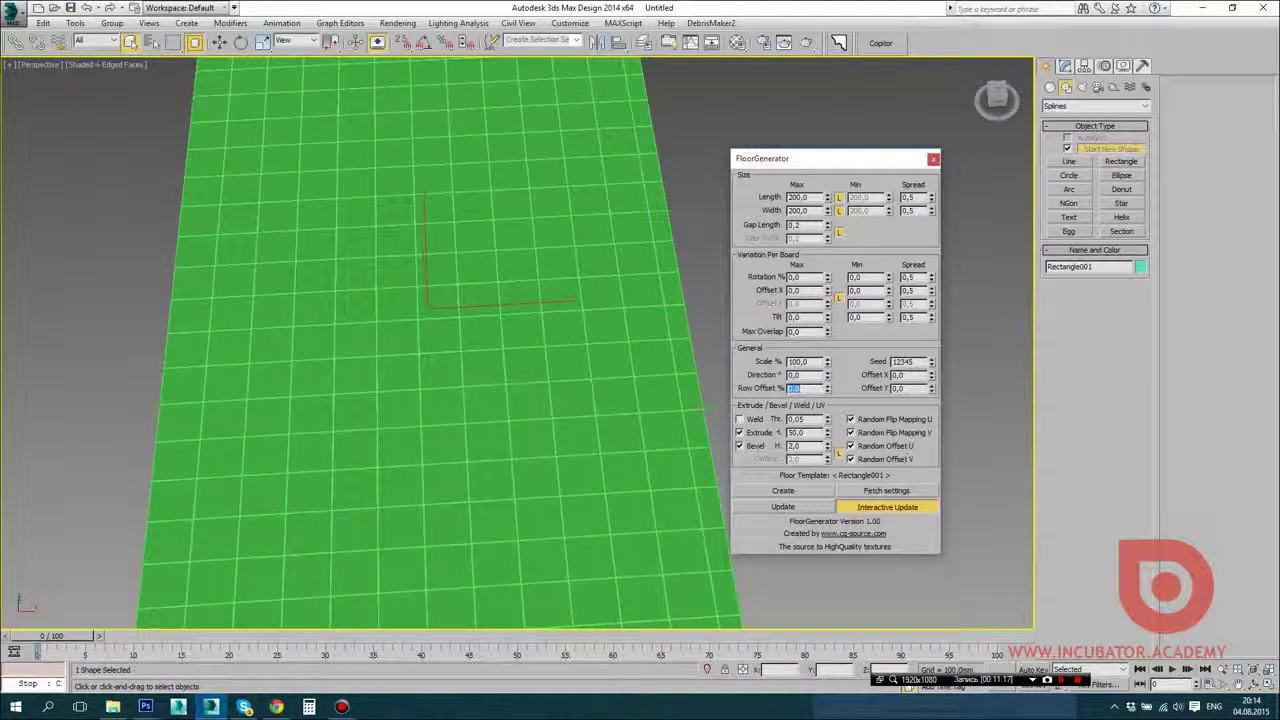
type("50")
key("Return")
middle_click_drag(580, 380, 622, 370, "alt")
Step: Try a maximum board width of 1200
double_click(812, 210)
type("1200")
key("Return")
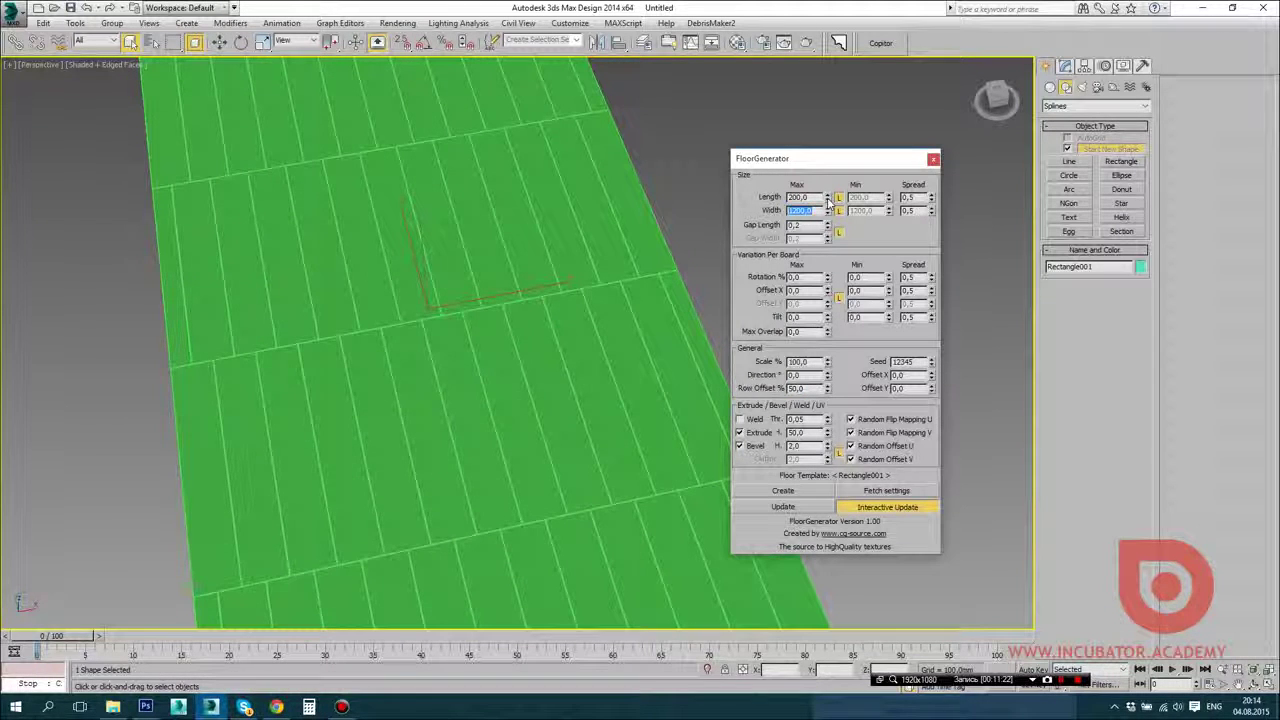
Step: Set the maximum board length to 1200 and the maximum board width to 150
double_click(800, 197)
type("1200")
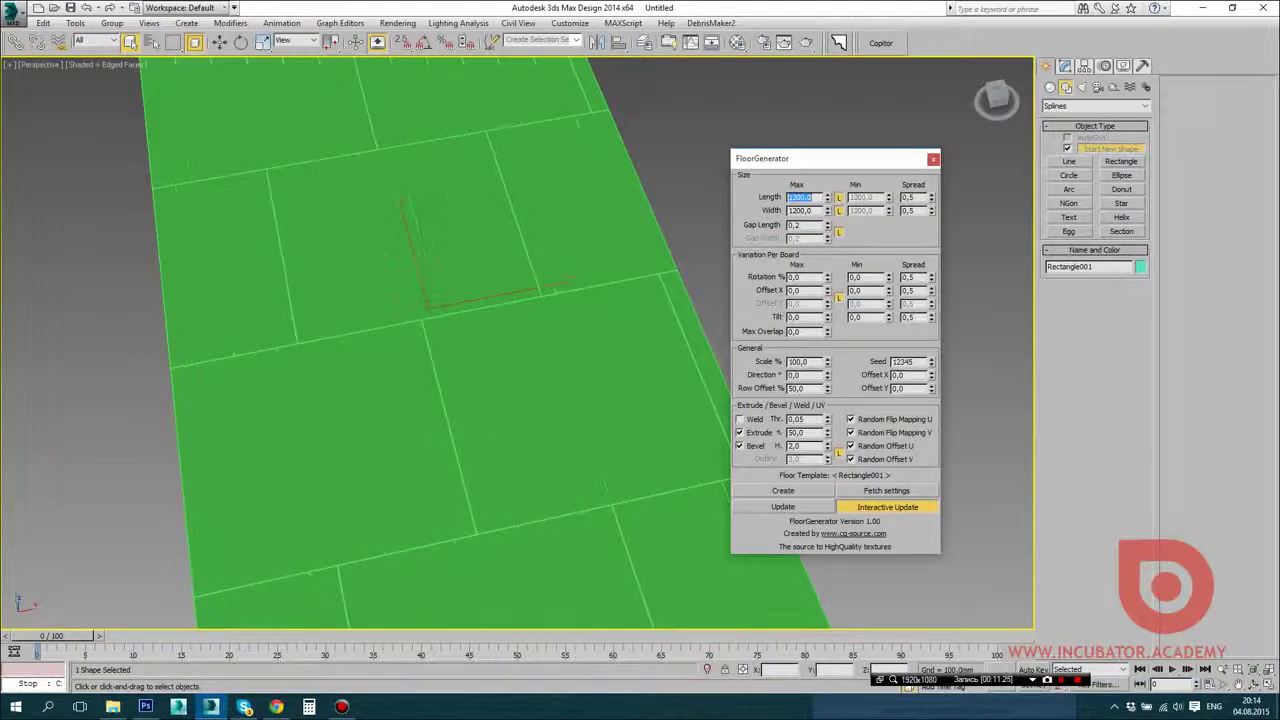
key("Tab")
type("150")
key("Return")
middle_click_drag(488, 311, 588, 290, "alt")
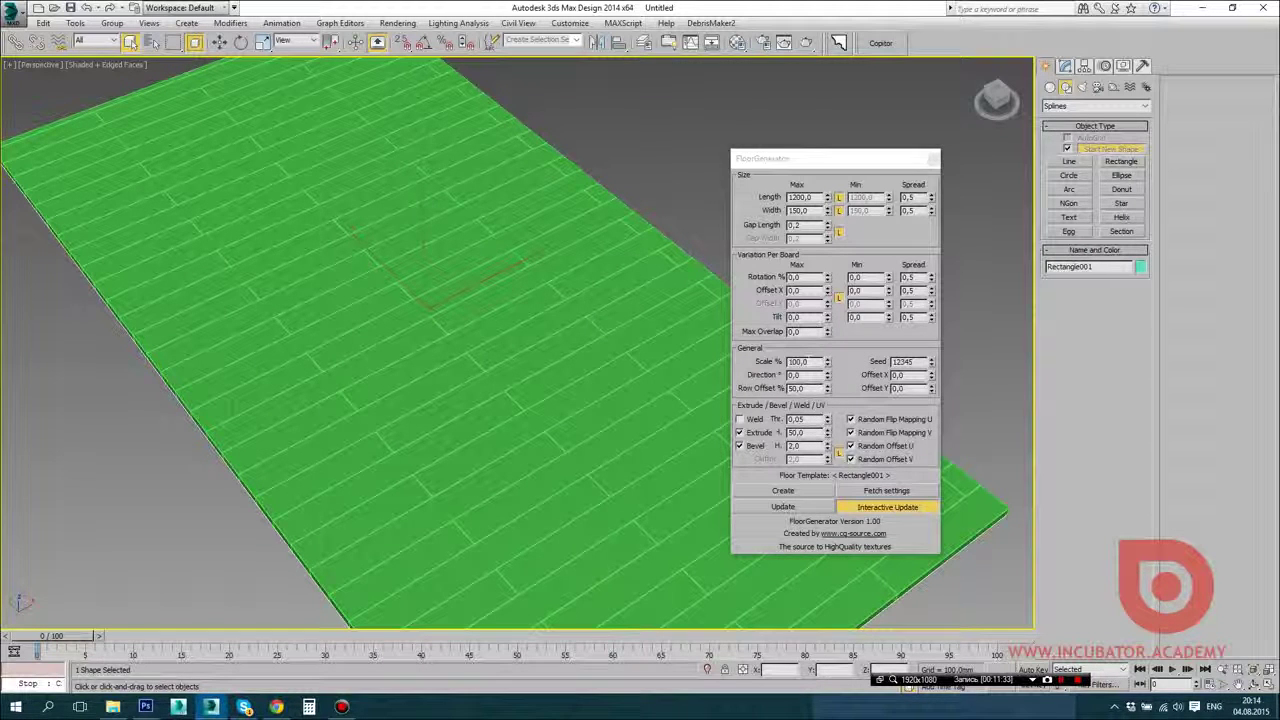
Step: Set the board direction to 90° and check the plank layout across the whole floor
double_click(805, 389)
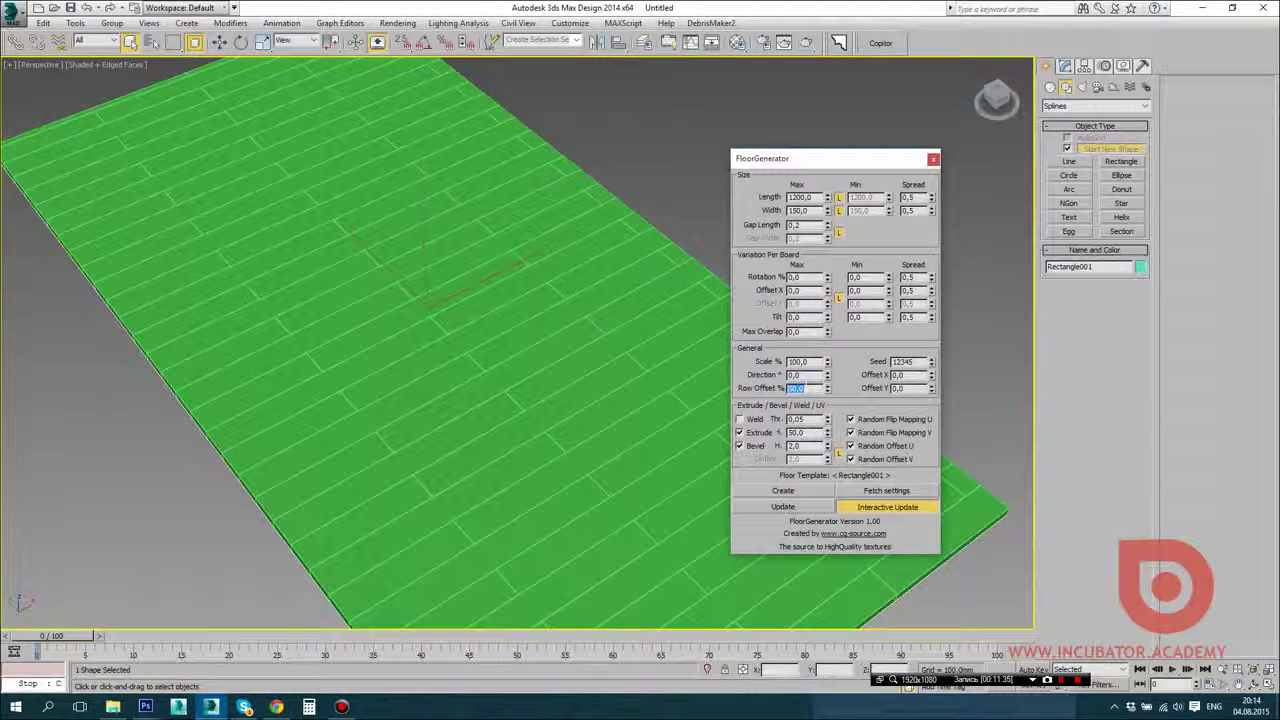
double_click(808, 375)
type("90")
key("Return")
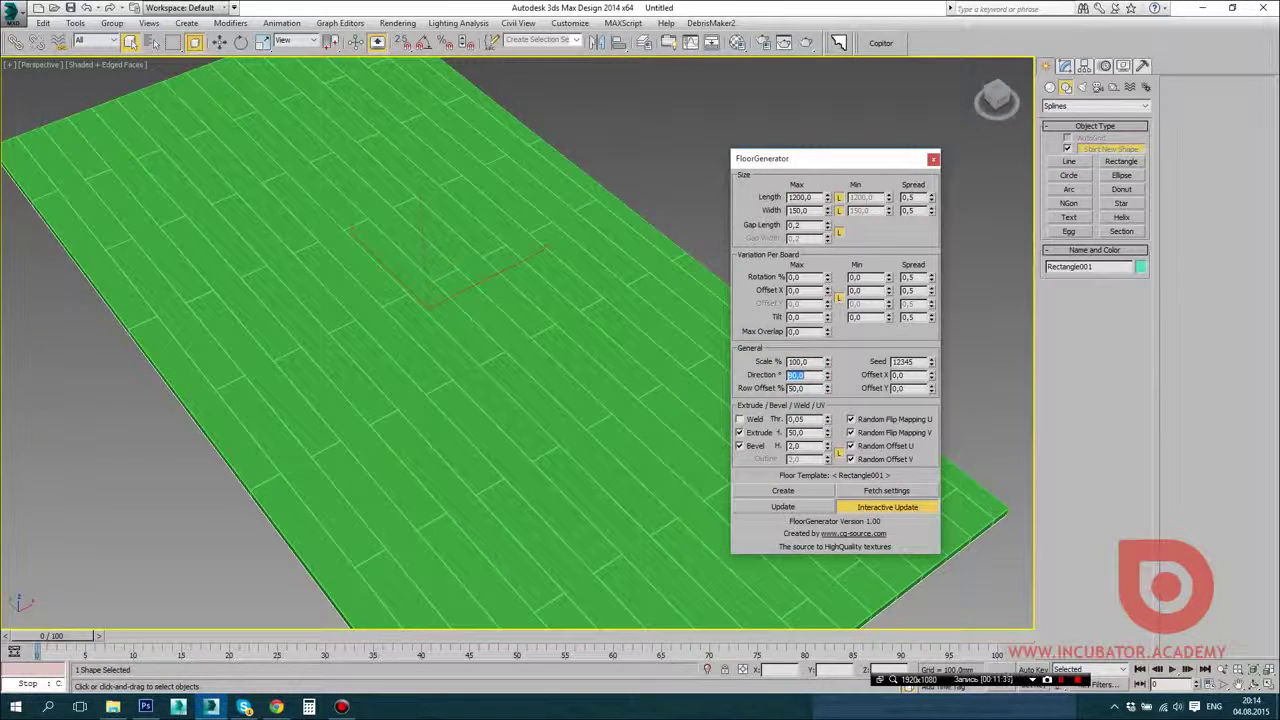
scroll(651, 305, "down", 3)
middle_click_drag(651, 305, 599, 414, "alt")
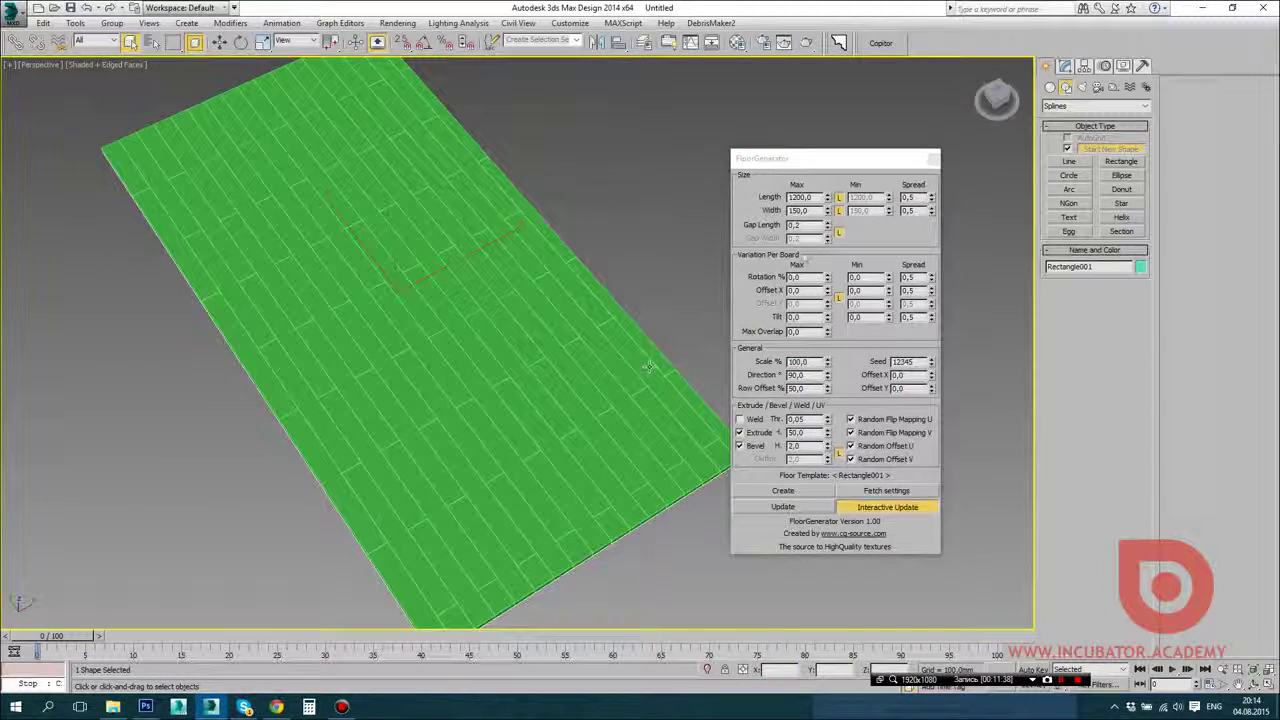
Step: Try a row offset of 25 %, and set the row offset to 35 %
double_click(806, 388)
double_click(806, 388)
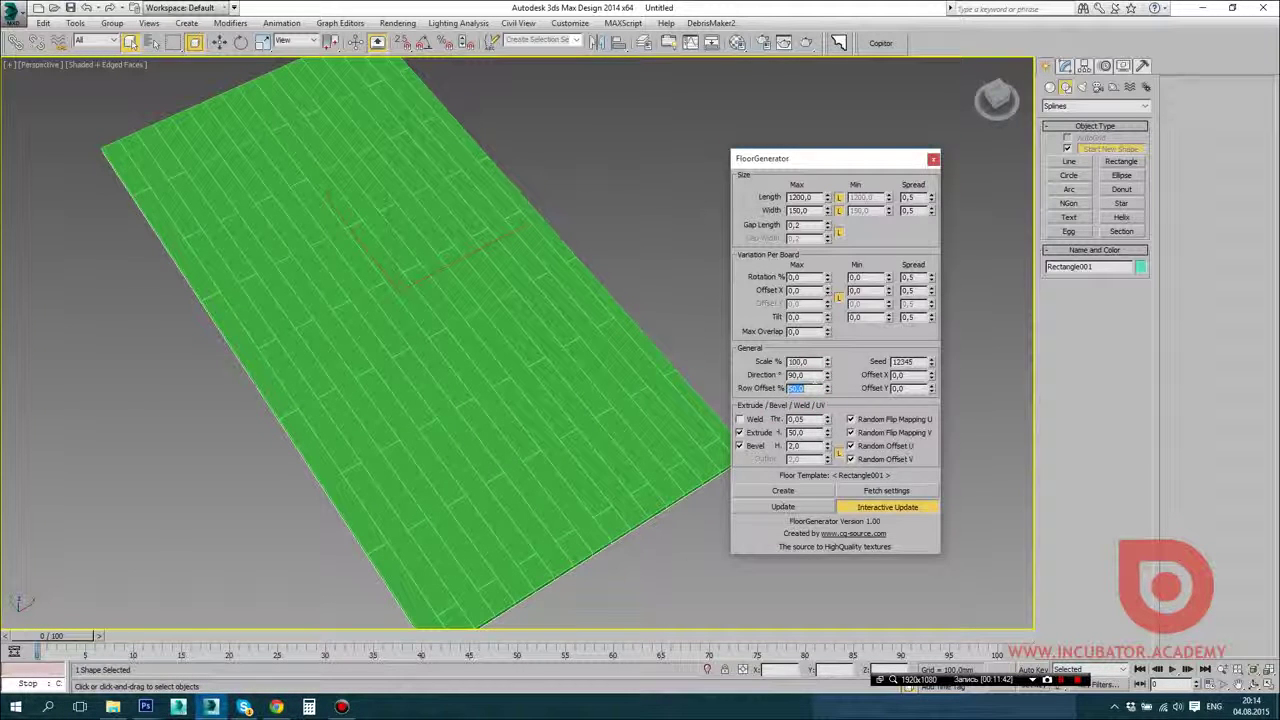
type("25")
key("Return")
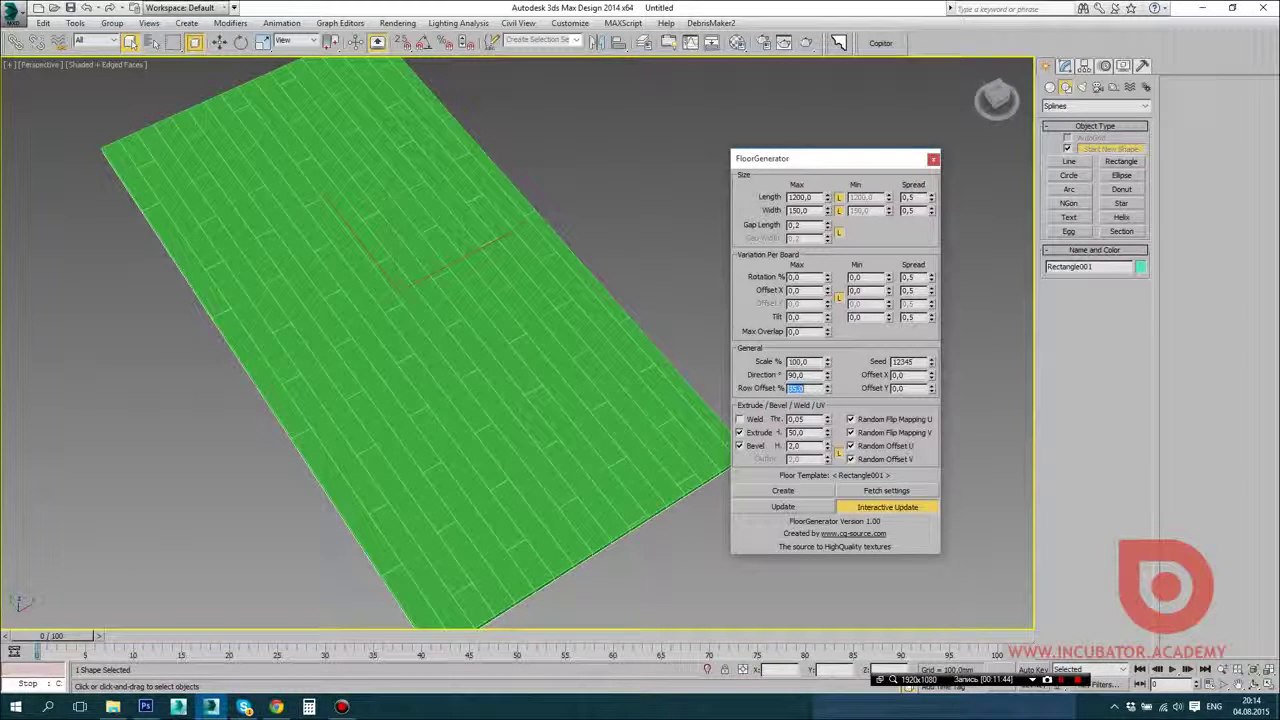
type("35")
key("Return")
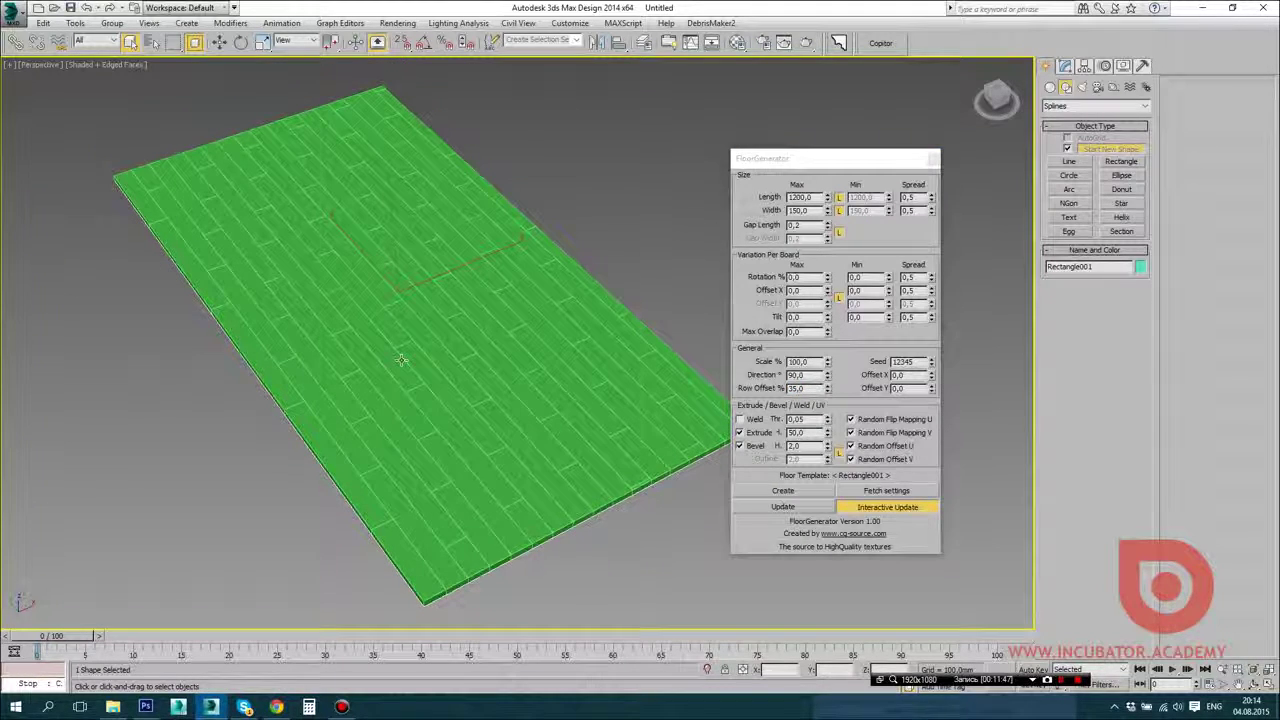
Step: Check the webinar chat in the browser and return to 3ds Max
left_click(276, 707)
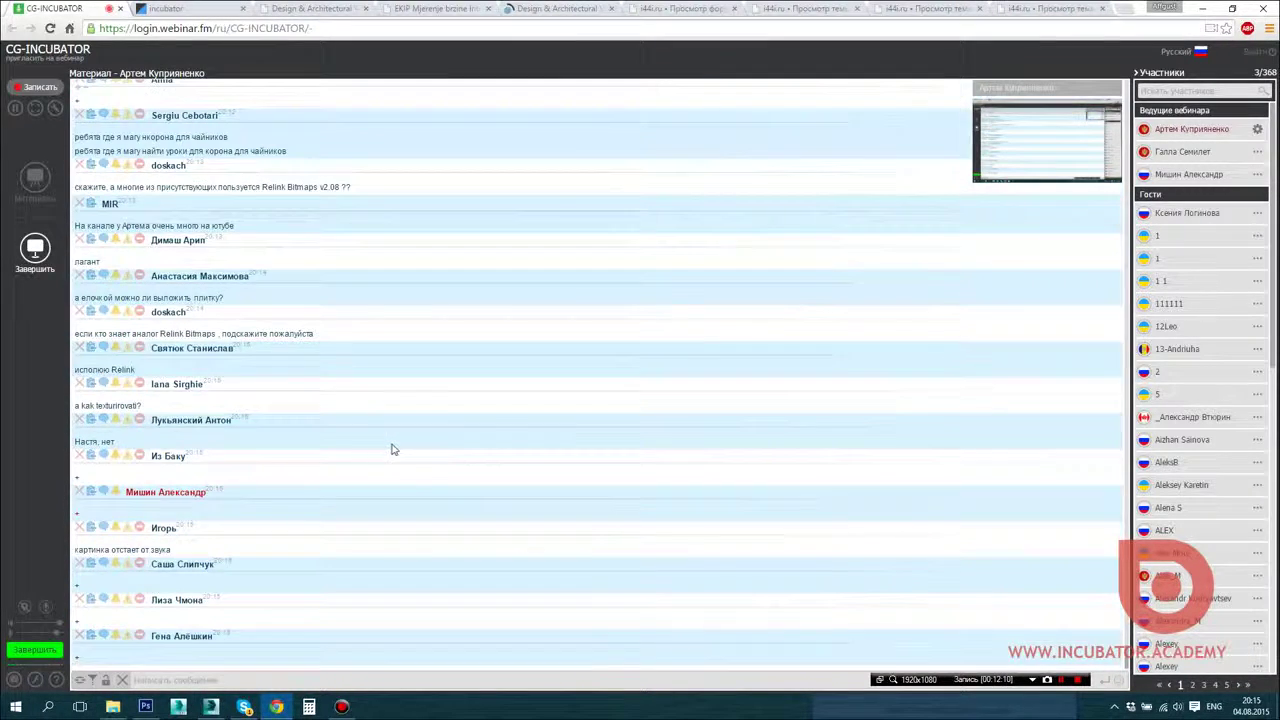
key("alt+Tab")
Step: Close the FloorGenerator window and select the generated plank floor
middle_click_drag(456, 468, 520, 471, "alt")
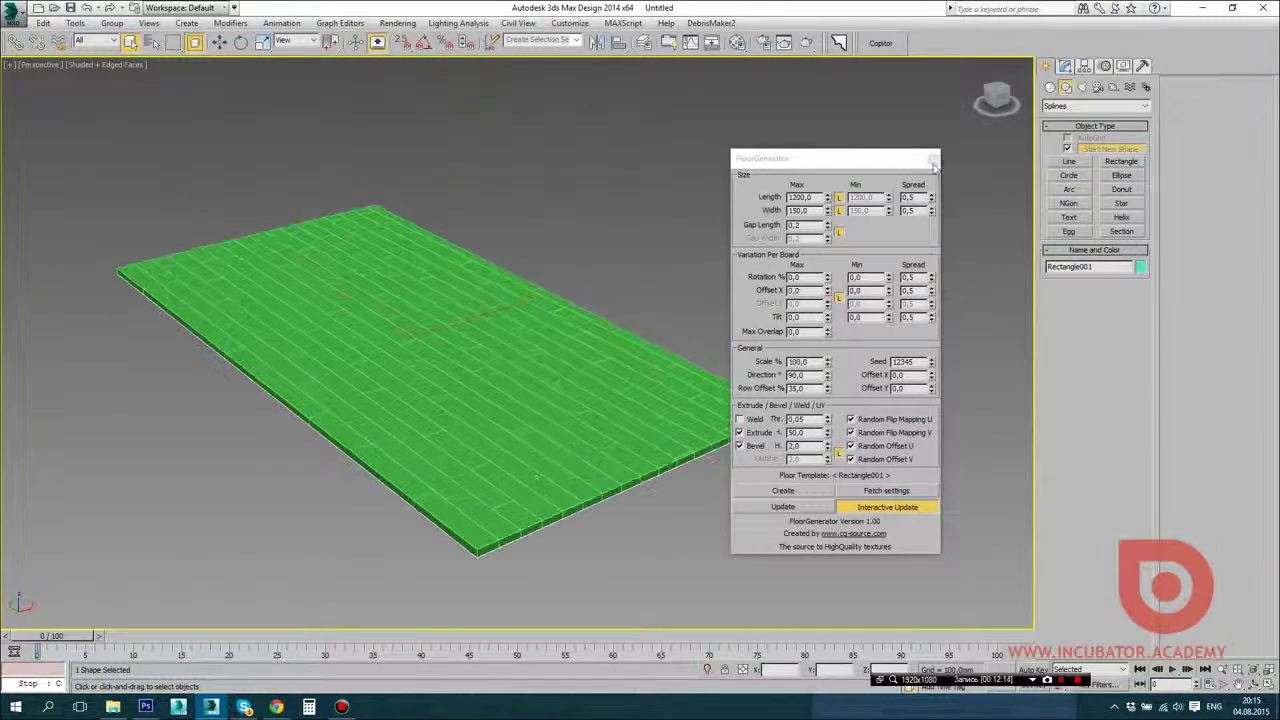
left_click(933, 158)
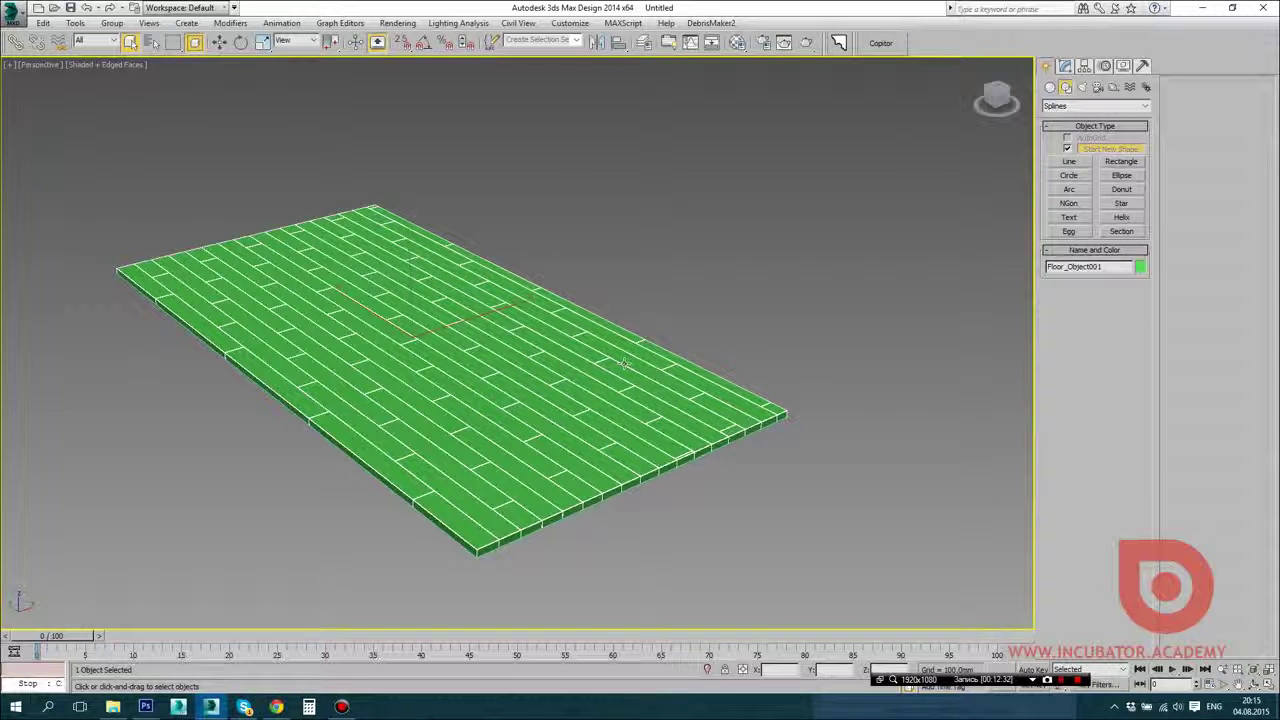
middle_click_drag(623, 364, 602, 378, "alt")
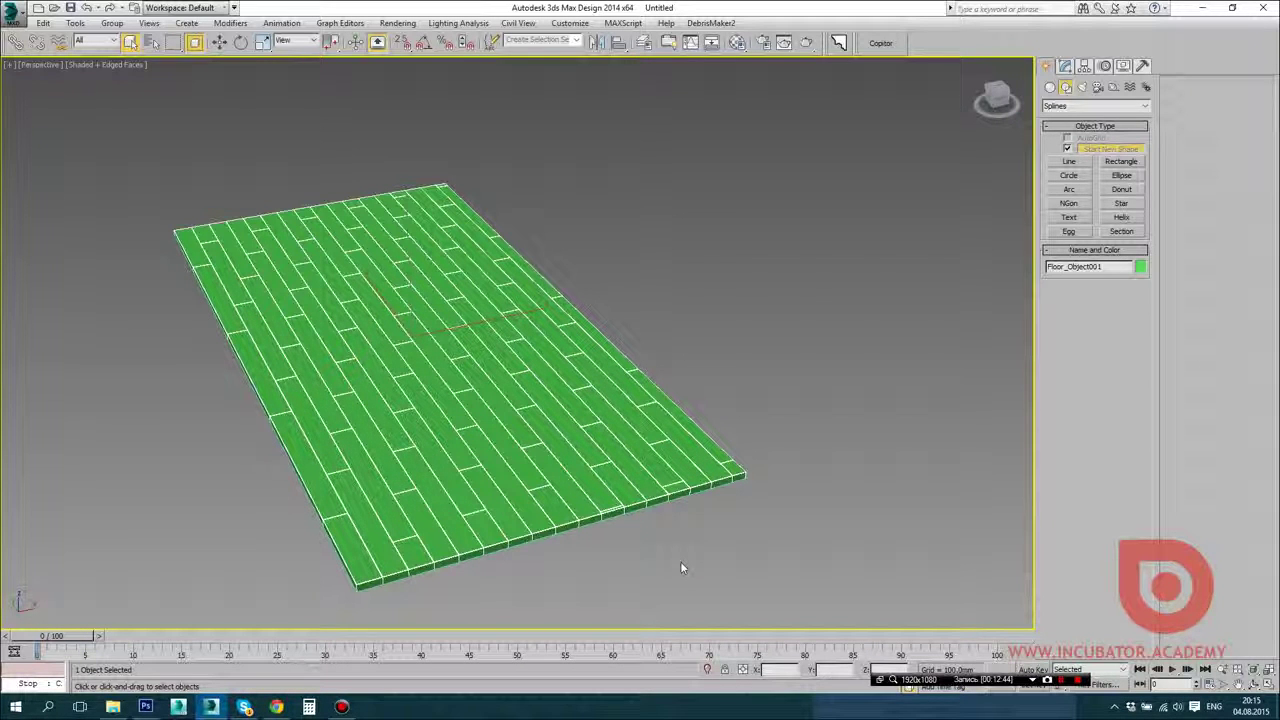
Step: Open the Material Editor and Render Setup, and assign Corona 1.01.00 as the production renderer
key("m")
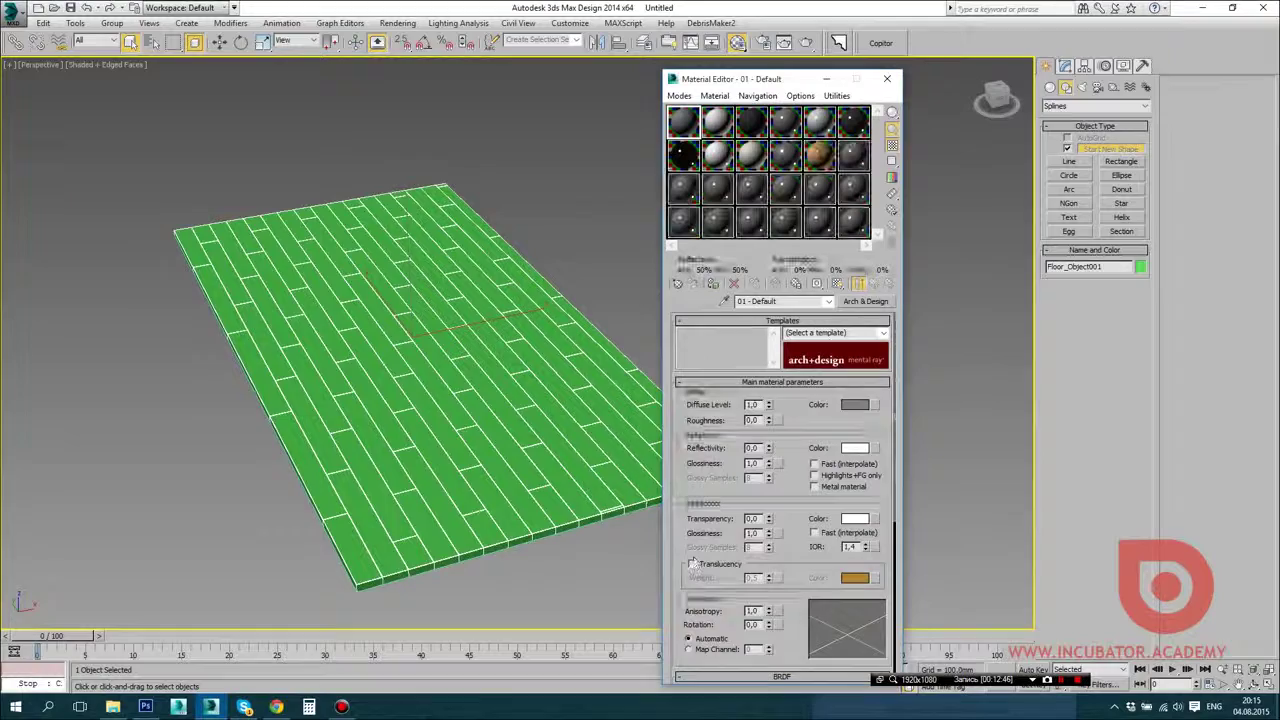
middle_click_drag(511, 317, 478, 325)
key("F10")
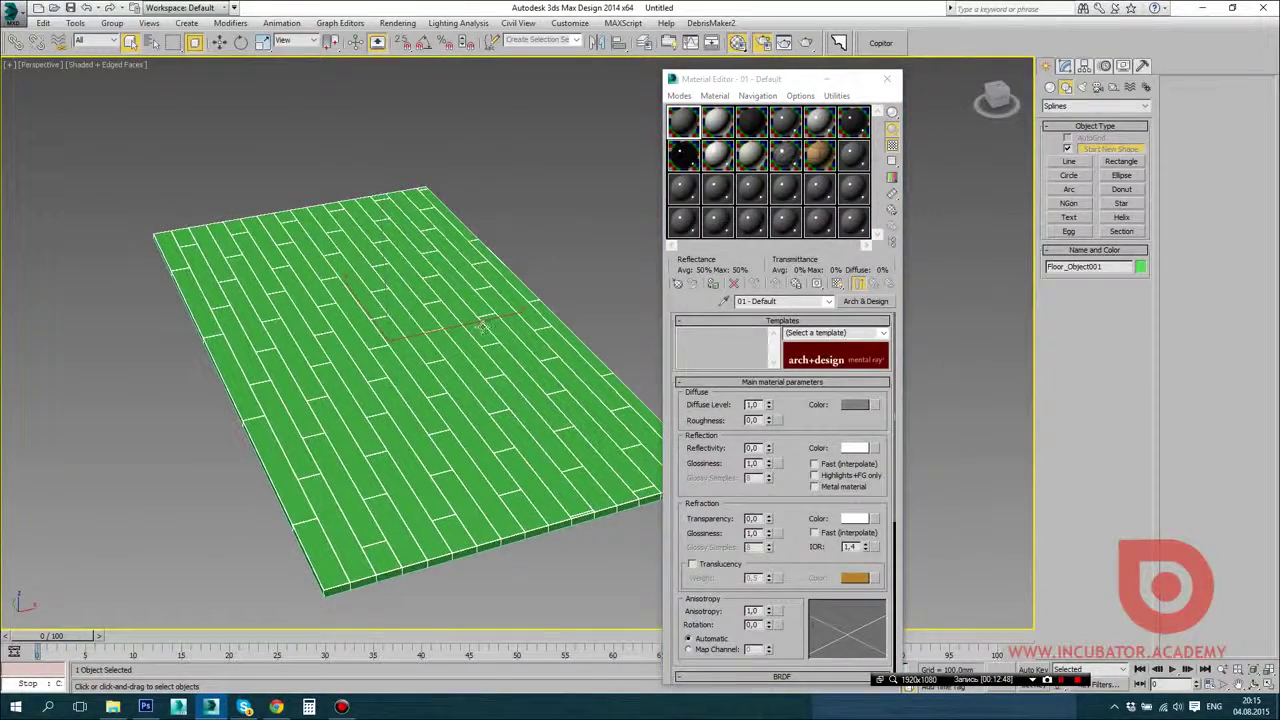
scroll(1073, 545, "down", 5)
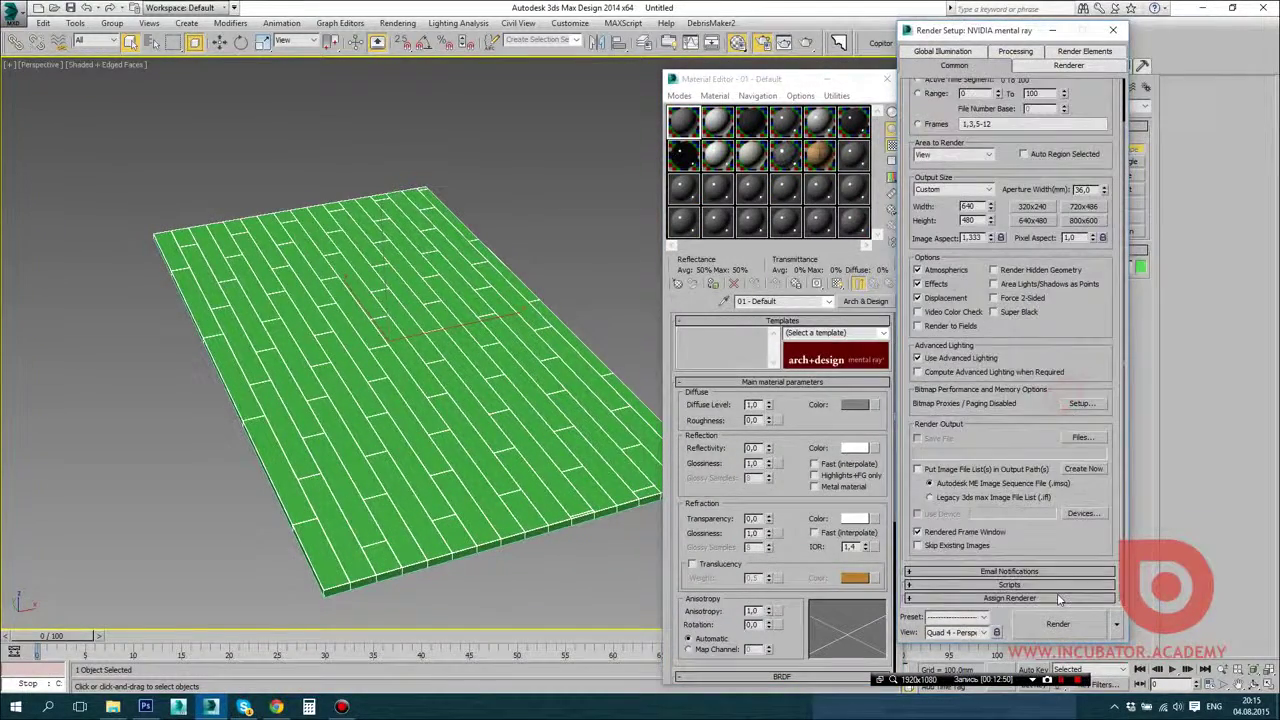
left_click(1085, 541)
double_click(990, 252)
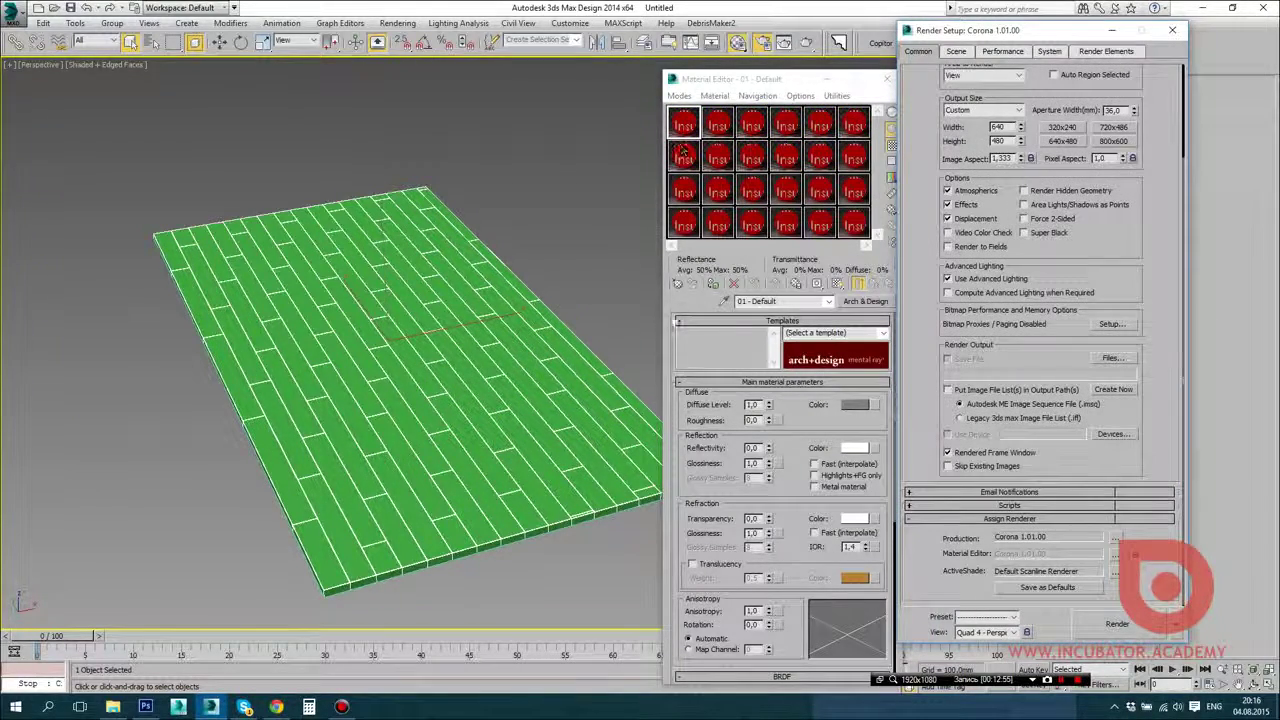
left_click(676, 283)
left_click(230, 40)
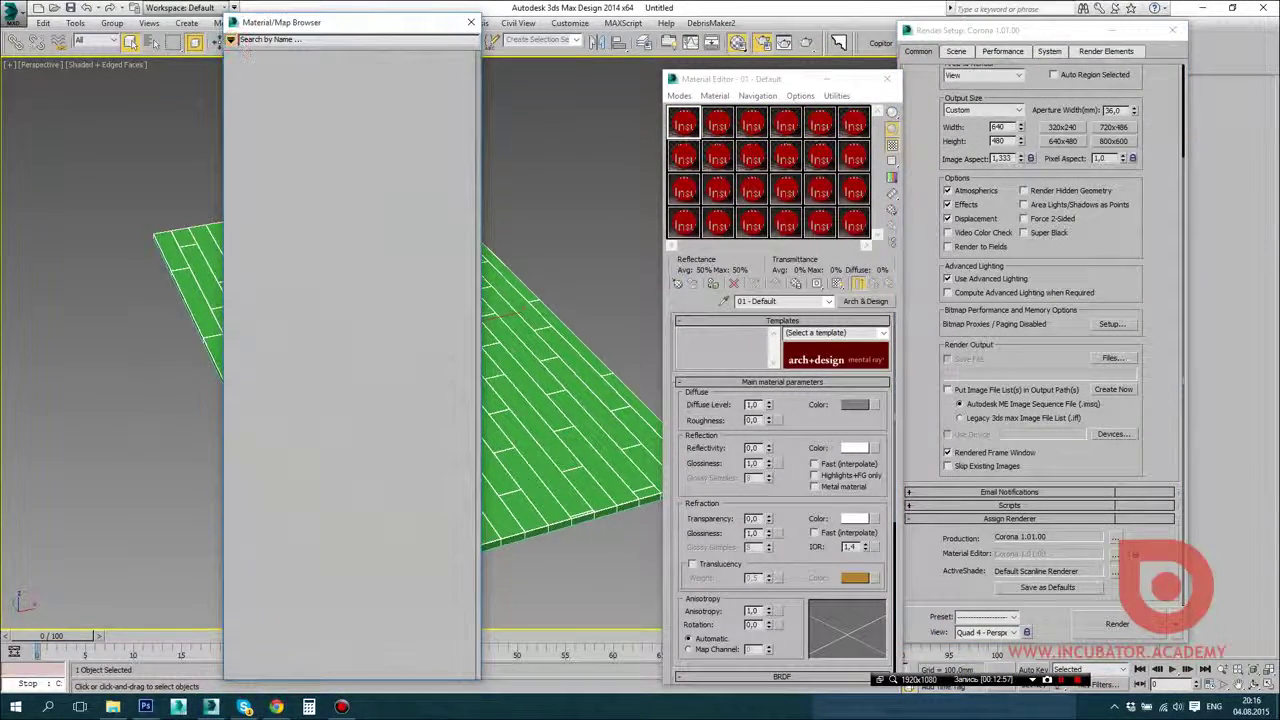
left_click(471, 22)
Step: Load a VRayHDRI map from the V-Ray maps into the first Material Editor slot
left_click(676, 283)
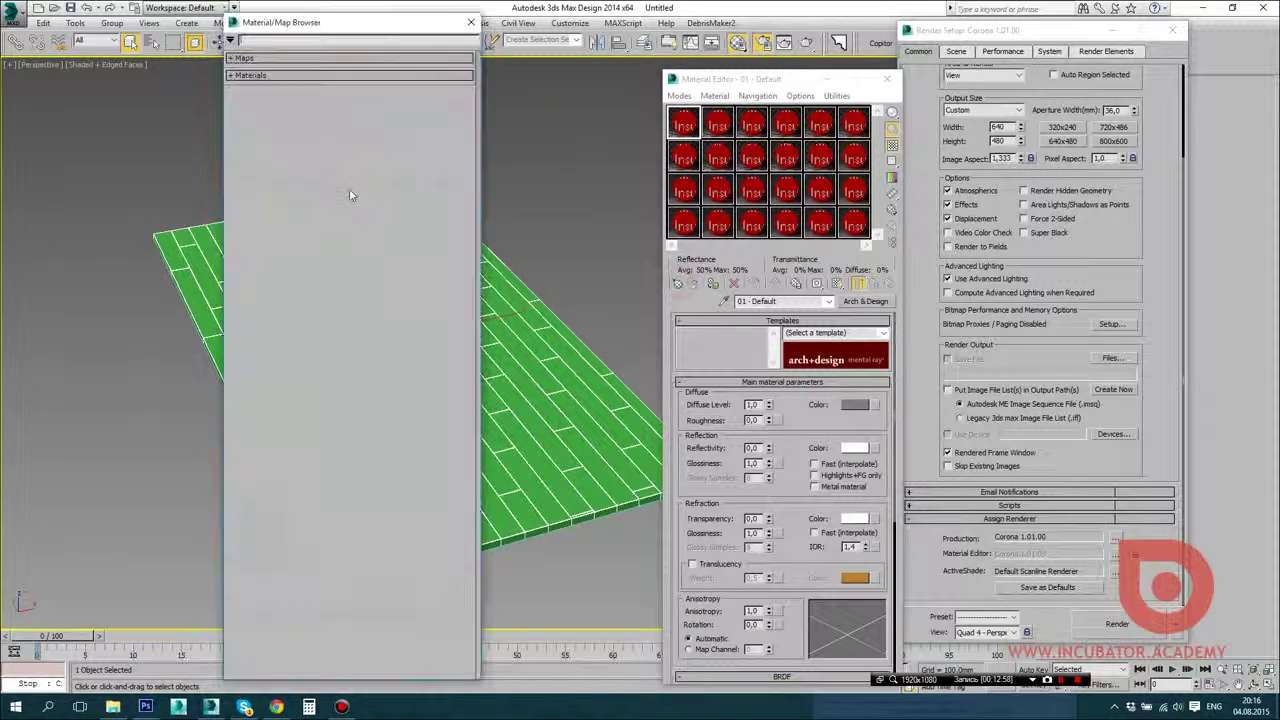
left_click(251, 75)
left_click(262, 90)
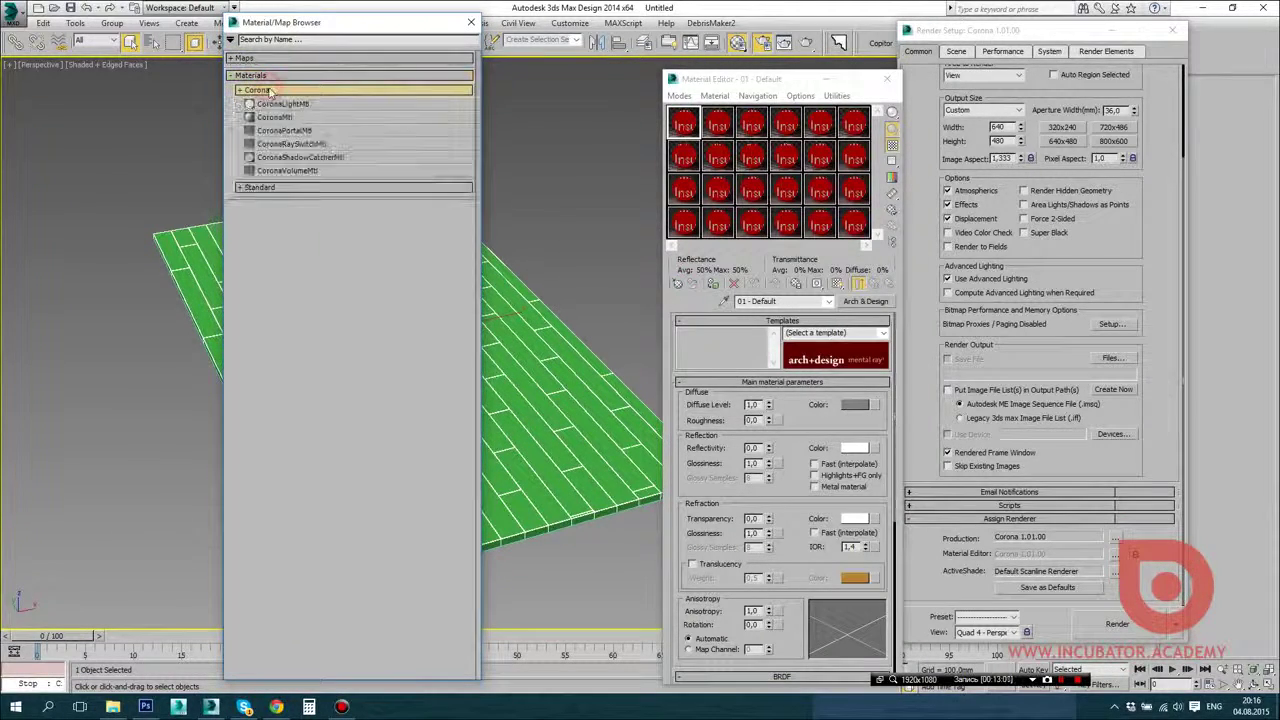
left_click(259, 187)
left_click(245, 58)
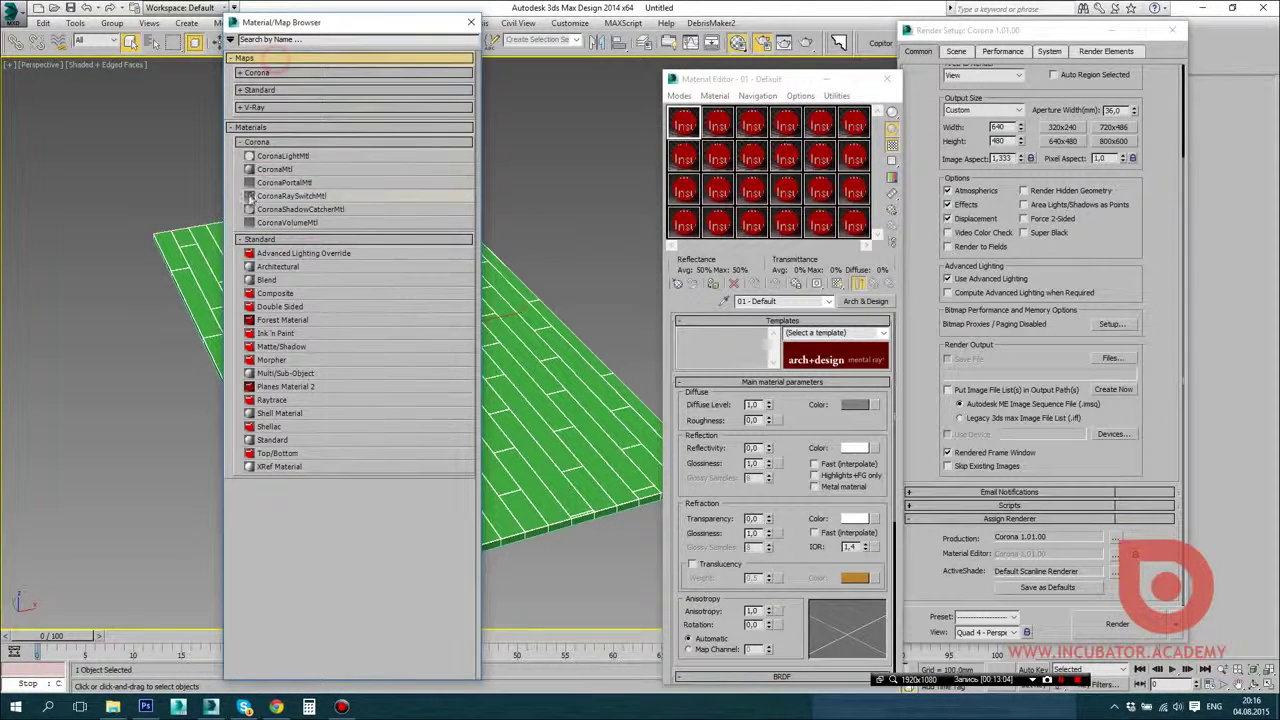
left_click(259, 90)
scroll(265, 480, "down", 10)
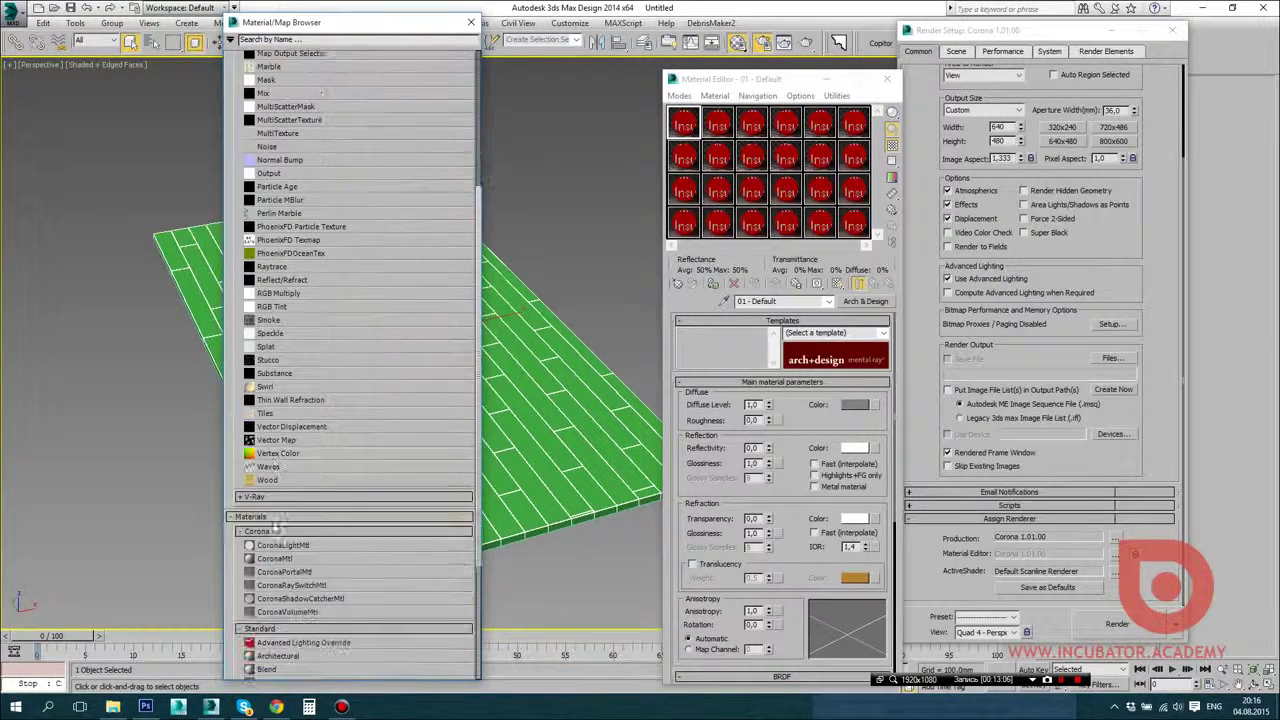
left_click(262, 497)
scroll(280, 500, "down", 2)
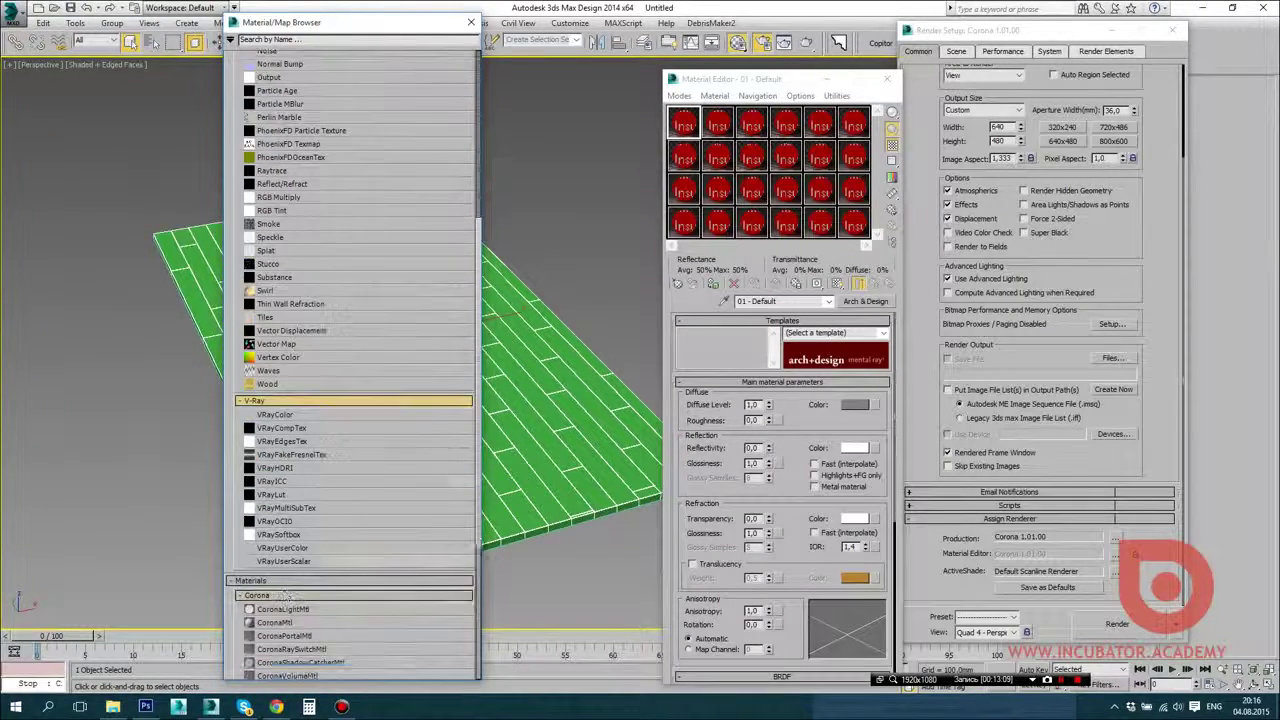
double_click(280, 467)
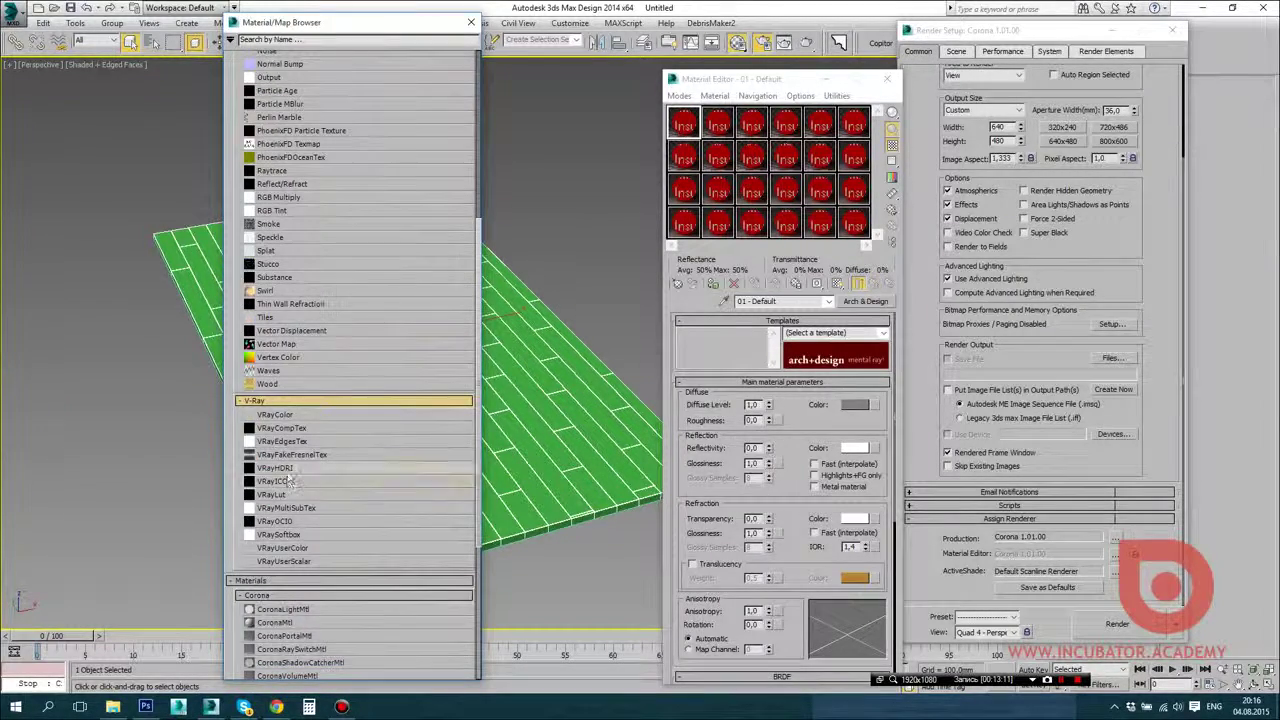
left_click(472, 22)
Step: Load Loft_Med.hdr from the elements\HDRi folder on drive G: as the VRayHDRI map's bitmap
left_click(877, 380)
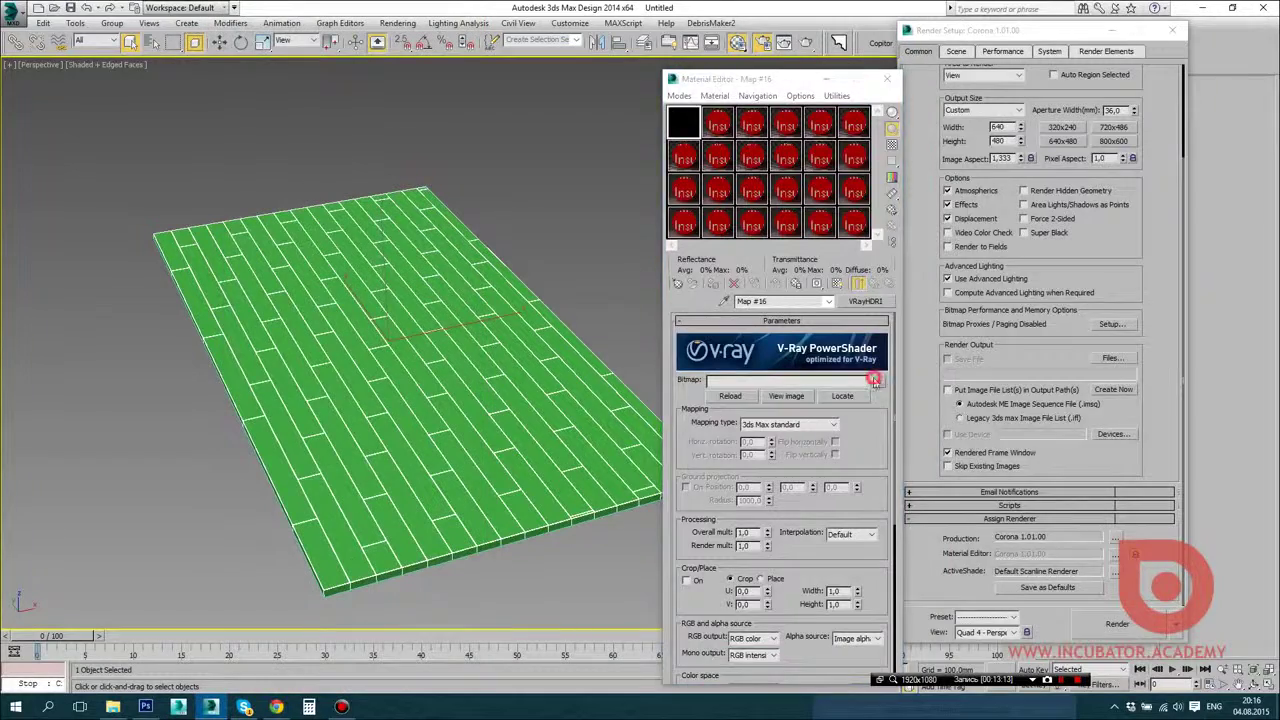
left_click(777, 122)
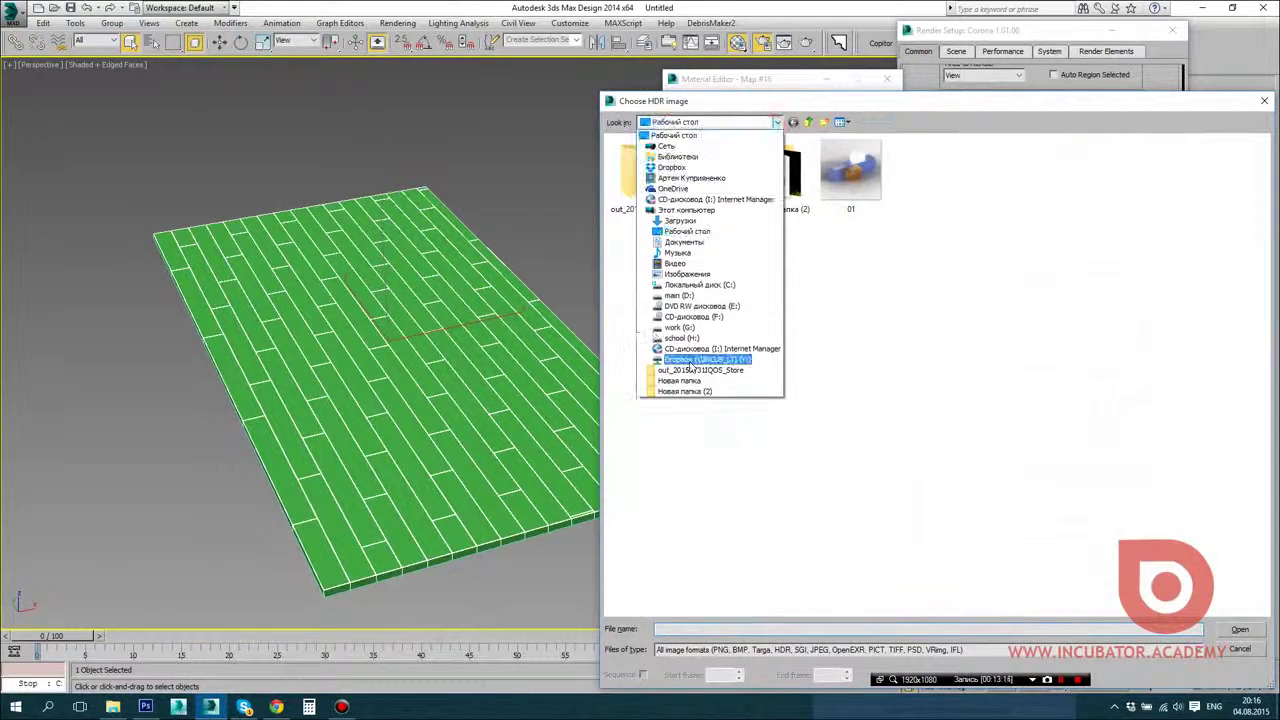
left_click(684, 328)
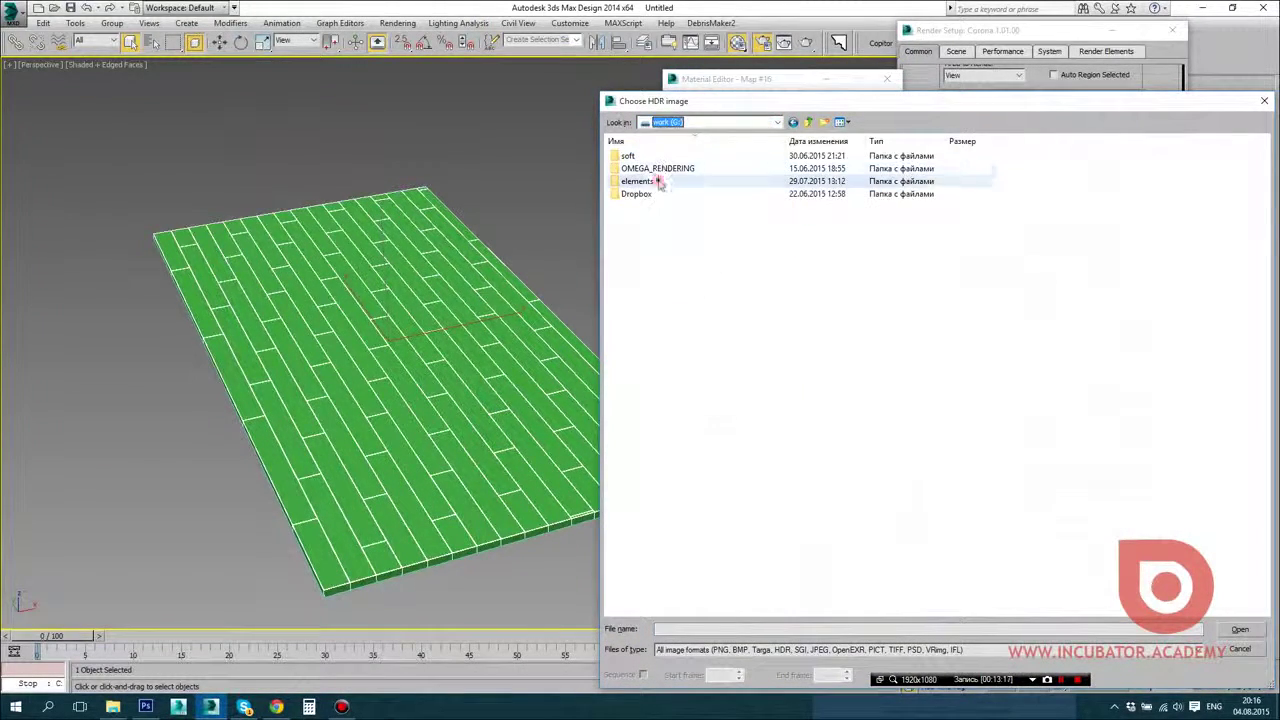
double_click(662, 183)
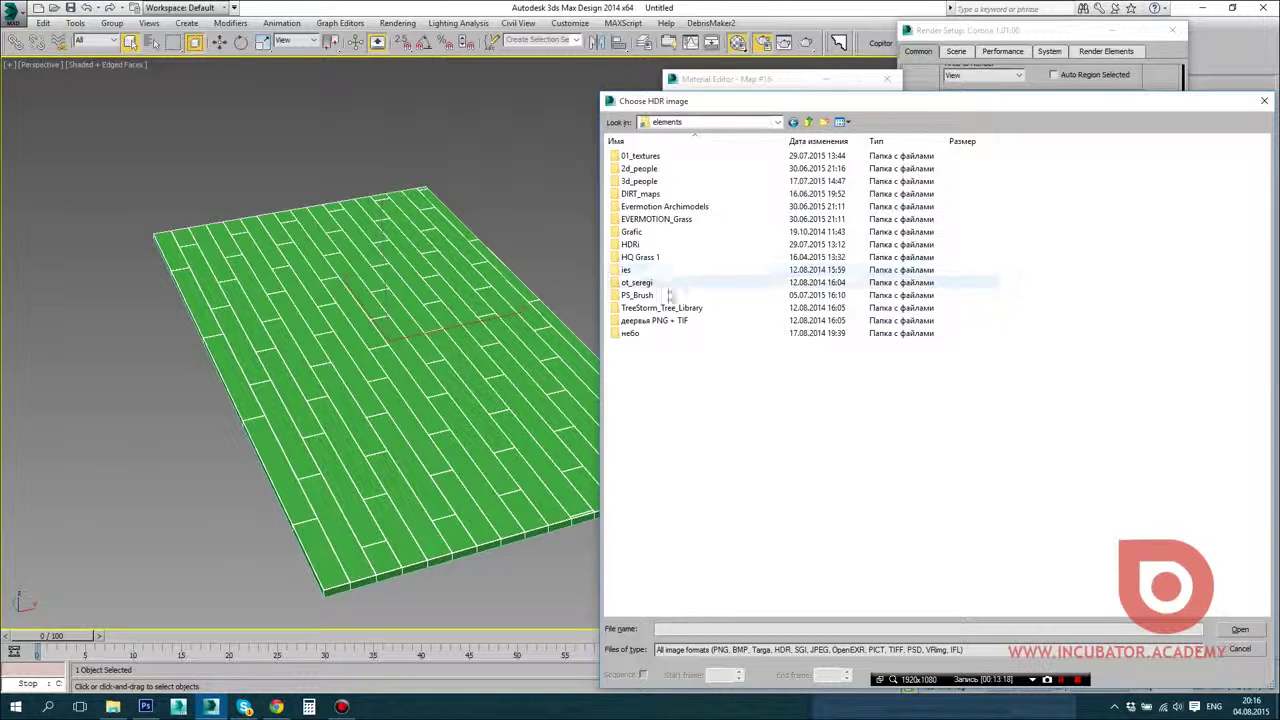
double_click(632, 244)
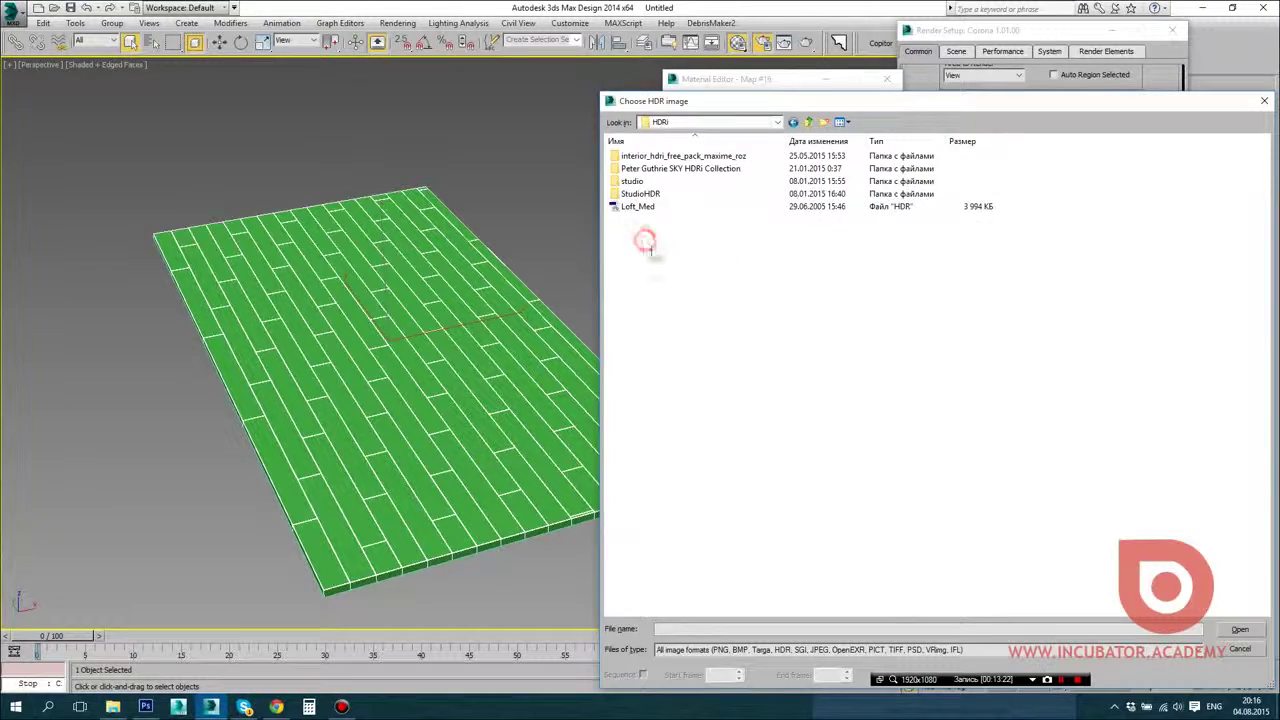
double_click(648, 208)
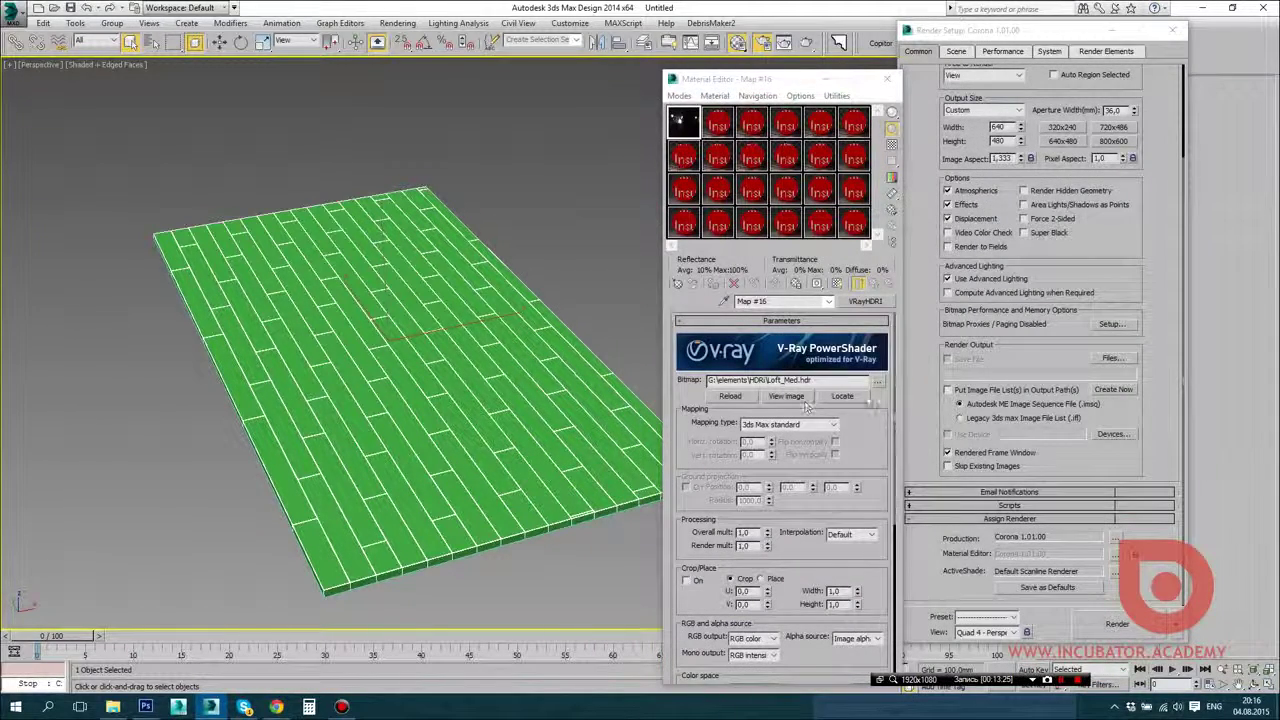
Step: Set the VRayHDRI map's mapping type to Spherical
left_click(832, 424)
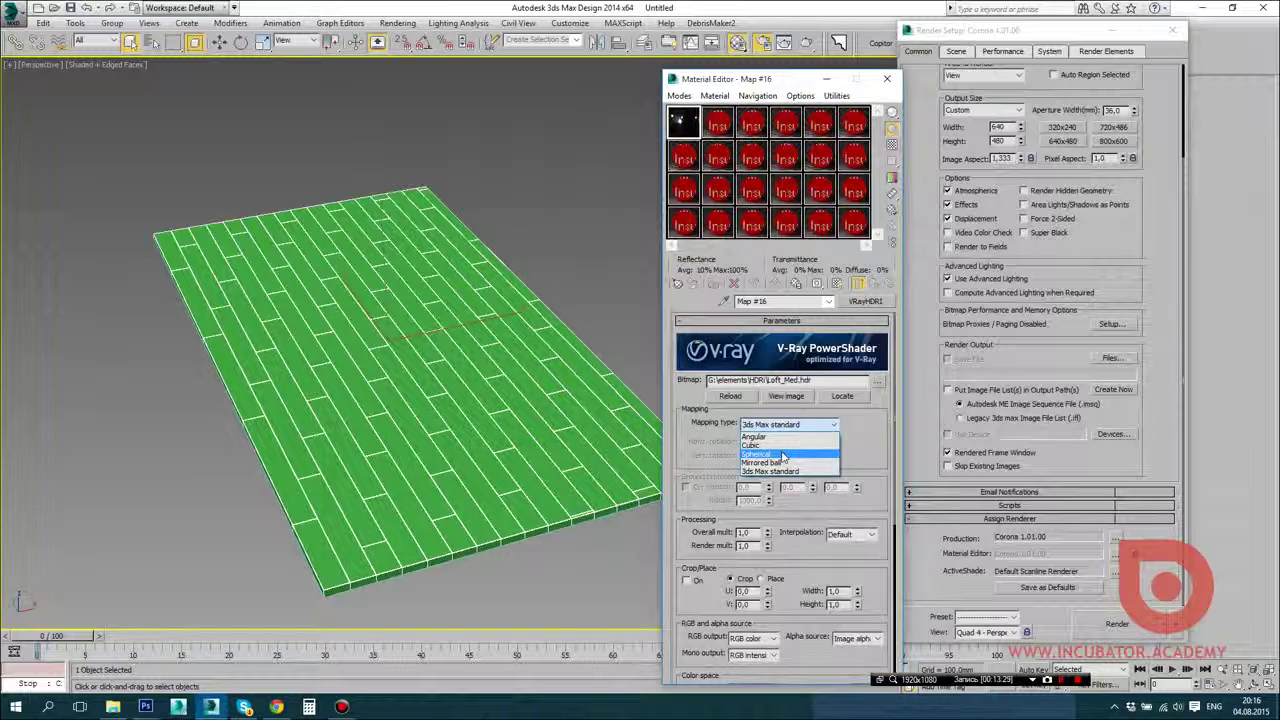
left_click(783, 456)
middle_click_drag(560, 326, 474, 342)
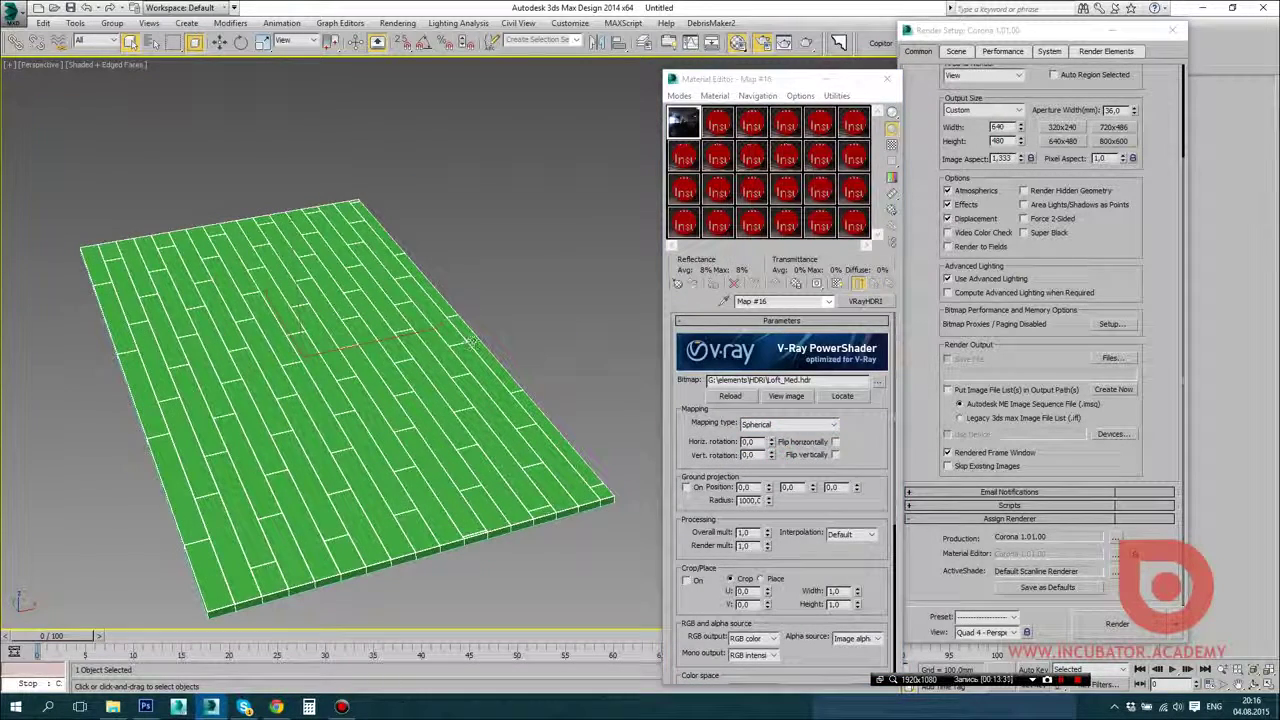
Step: Start Corona interactive rendering from the Scene settings and move its frame buffer window clear of the floor
key("F10")
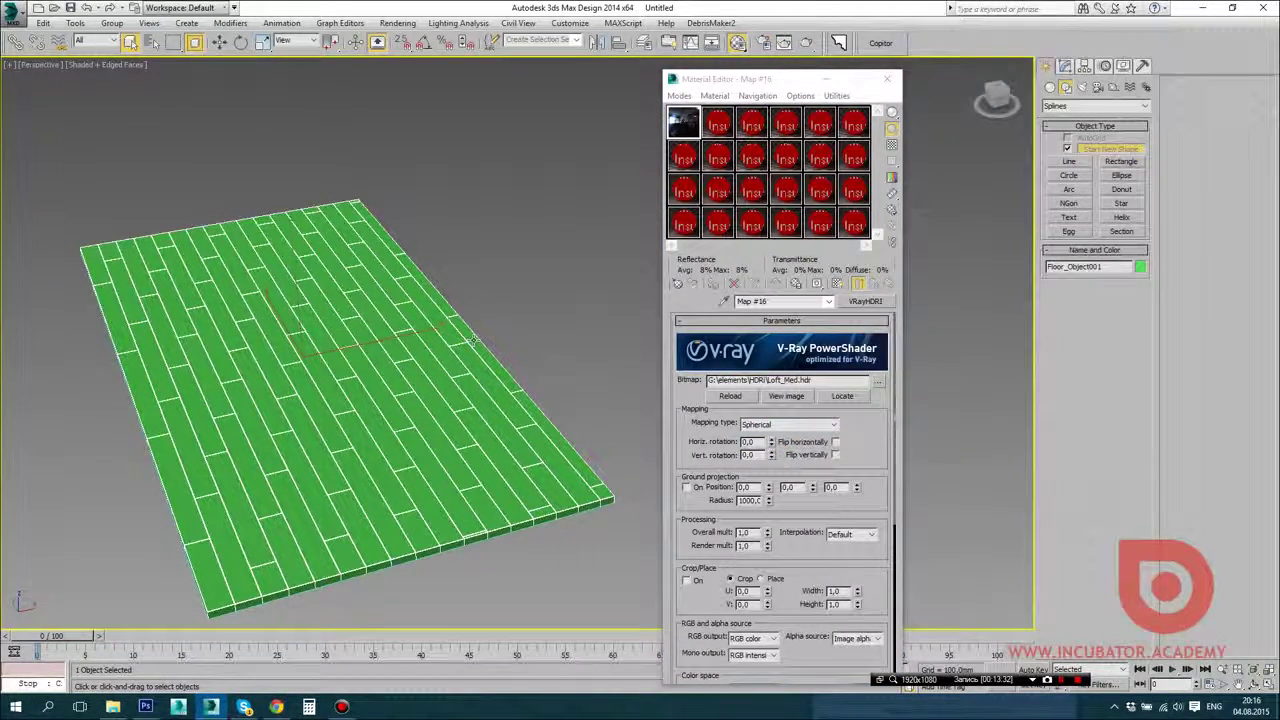
key("F10")
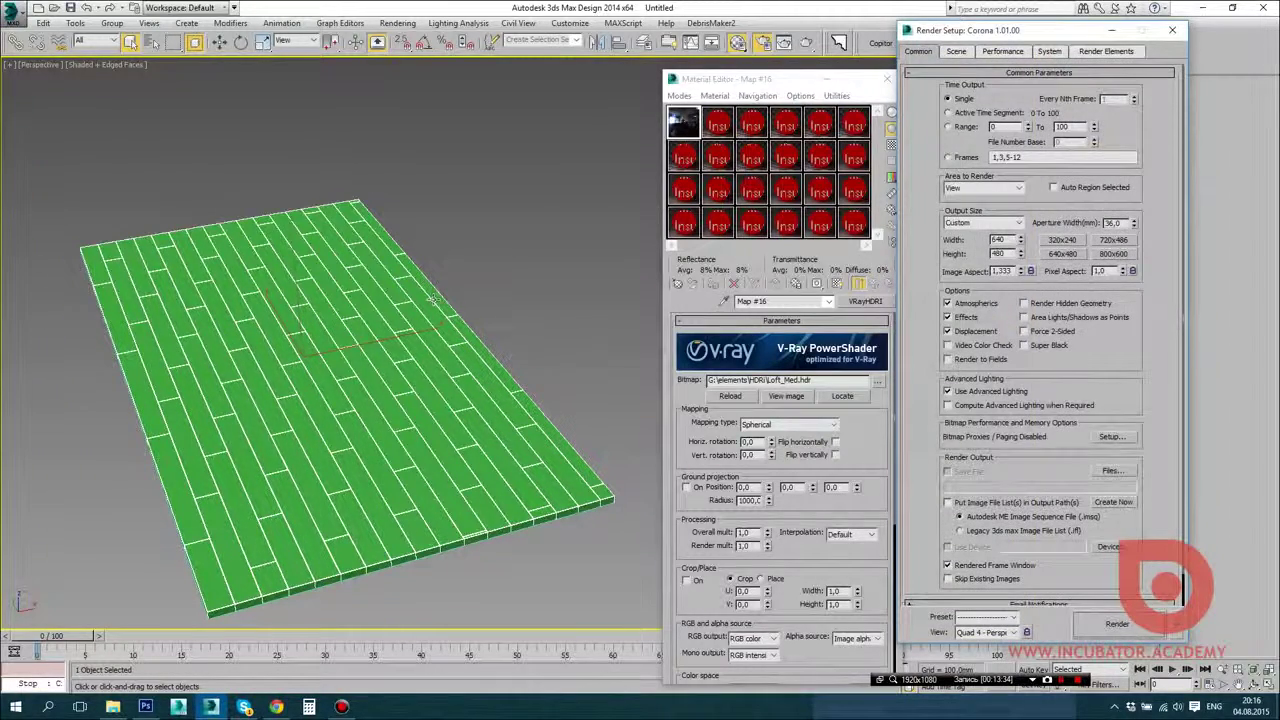
left_click(956, 51)
left_click(1107, 91)
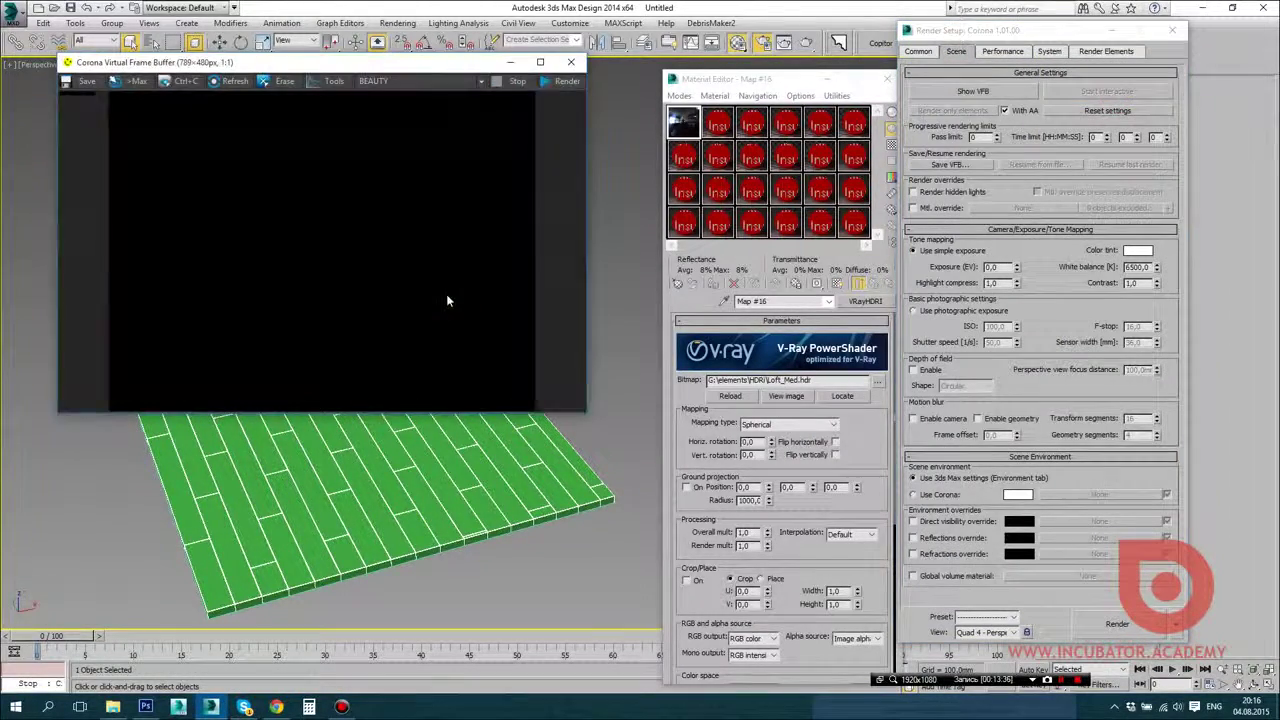
left_click_drag(372, 64, 795, 129)
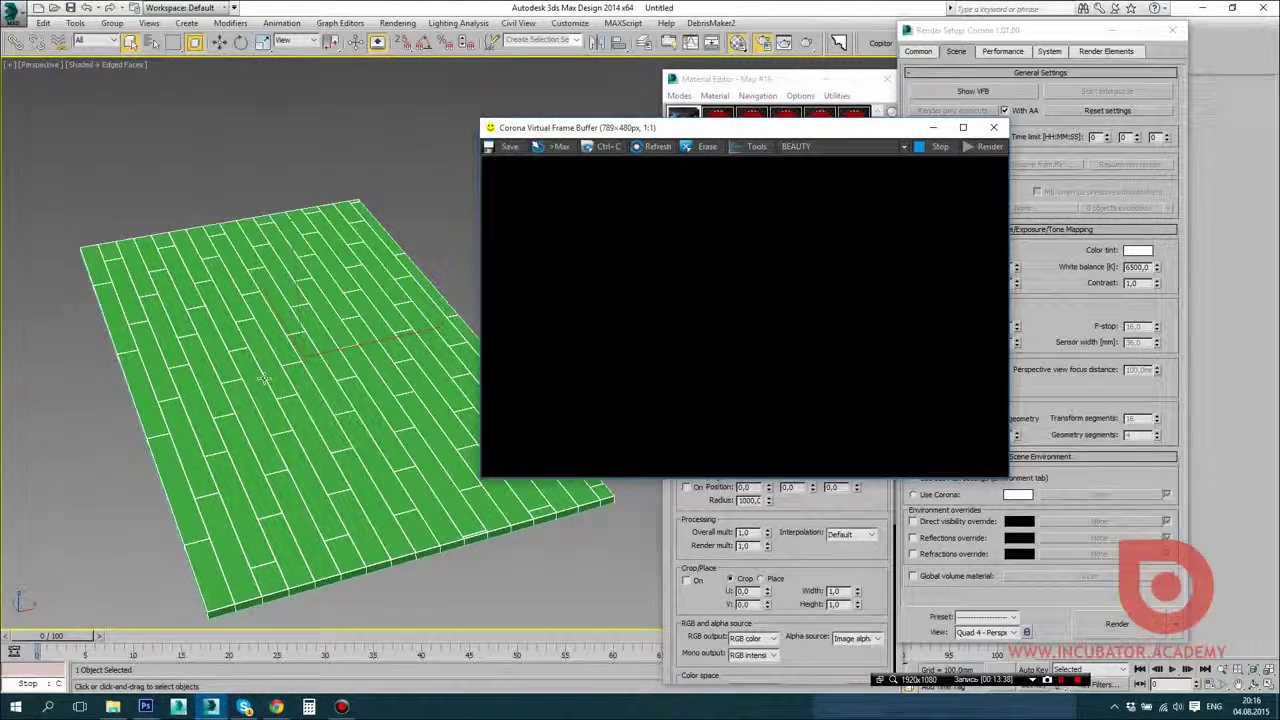
middle_click_drag(330, 325, 272, 325, "alt")
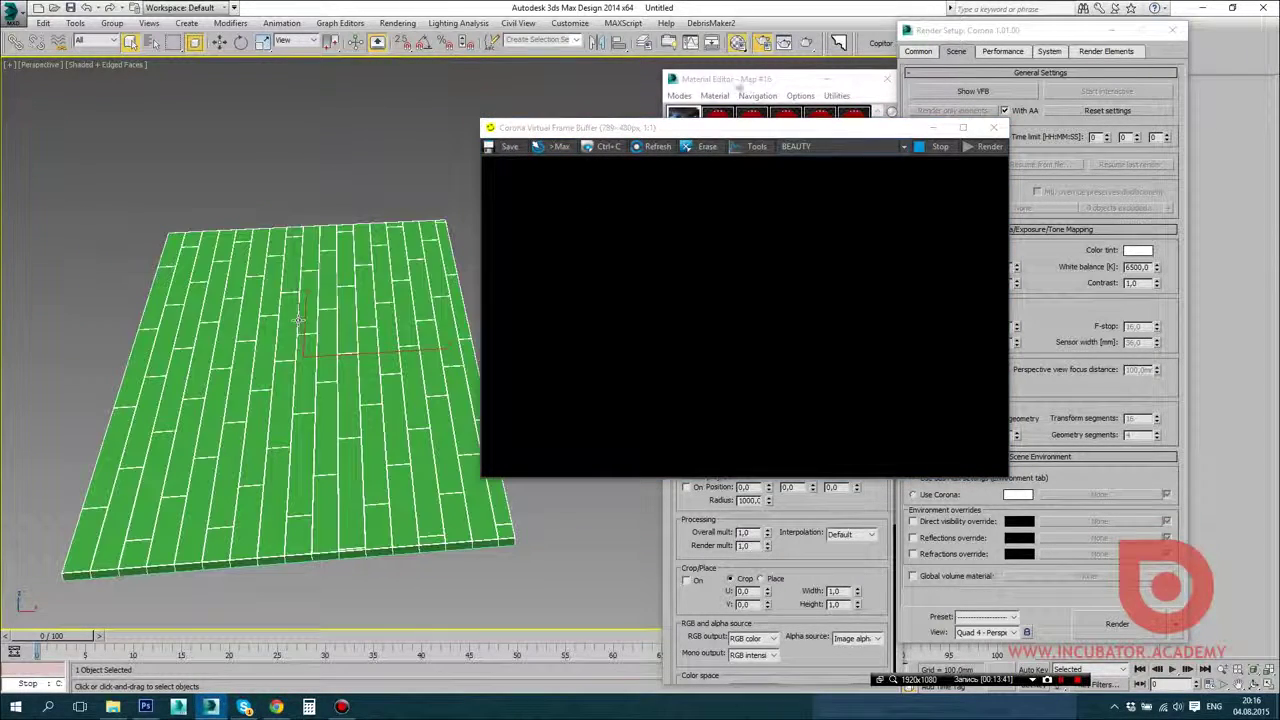
Step: Assign the VRayHDRI map from the first material slot as an instance to the scene's Environment Map
key("8")
left_click(747, 79)
left_click_drag(685, 124, 438, 211)
left_click(379, 430)
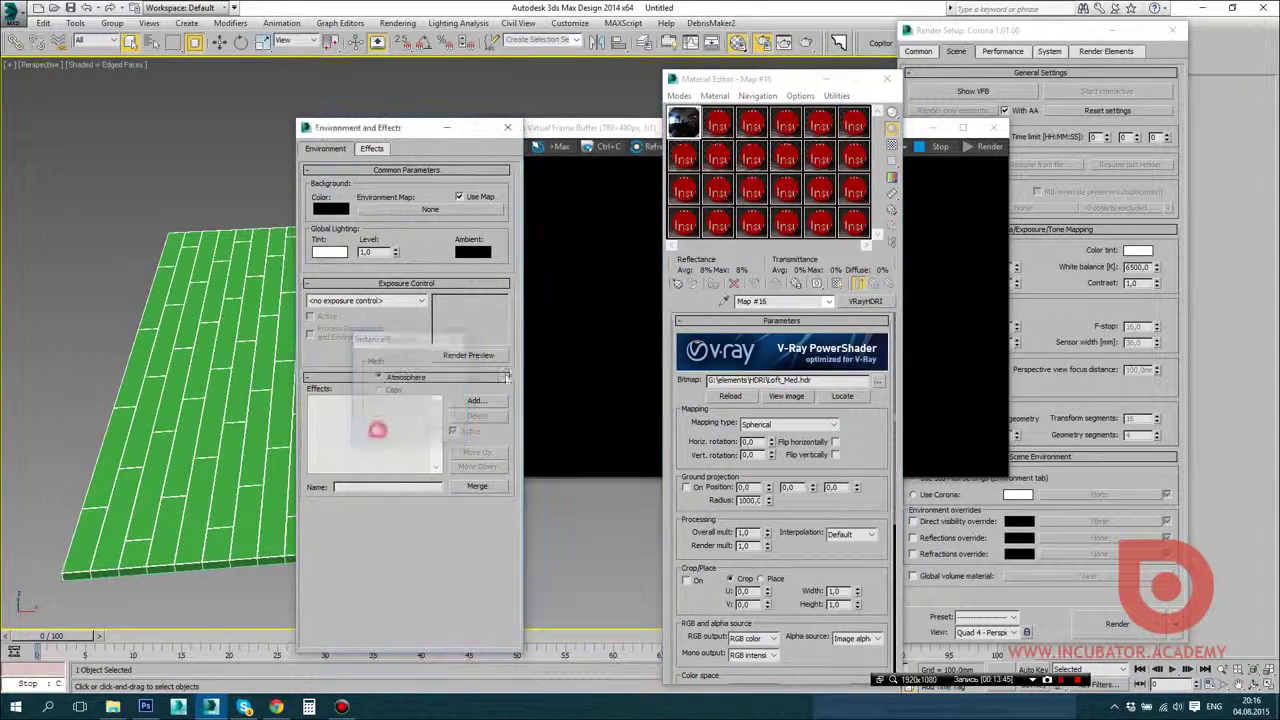
key("8")
Step: Frame the plank floor closely at an angle in the interactive render, keeping the editor and frame buffer windows out of the way
middle_click_drag(217, 295, 270, 272, "alt")
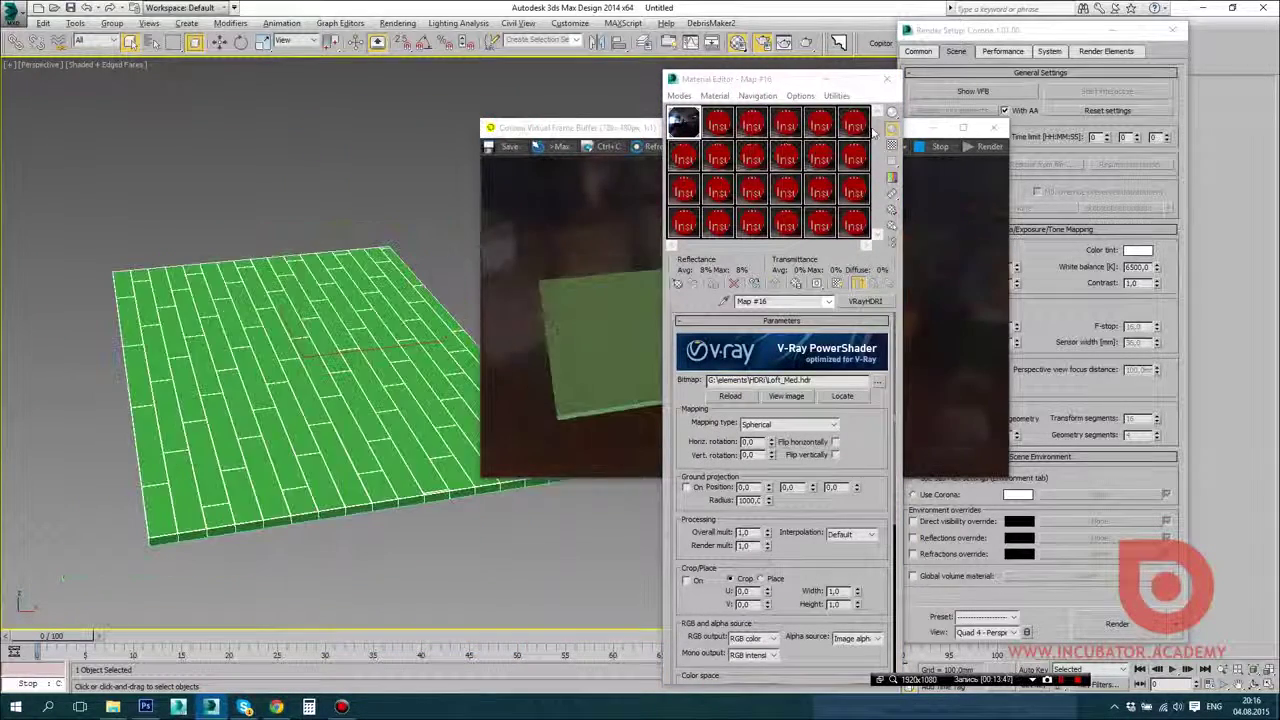
left_click_drag(737, 80, 1150, 112)
middle_click_drag(283, 257, 862, 184, "alt")
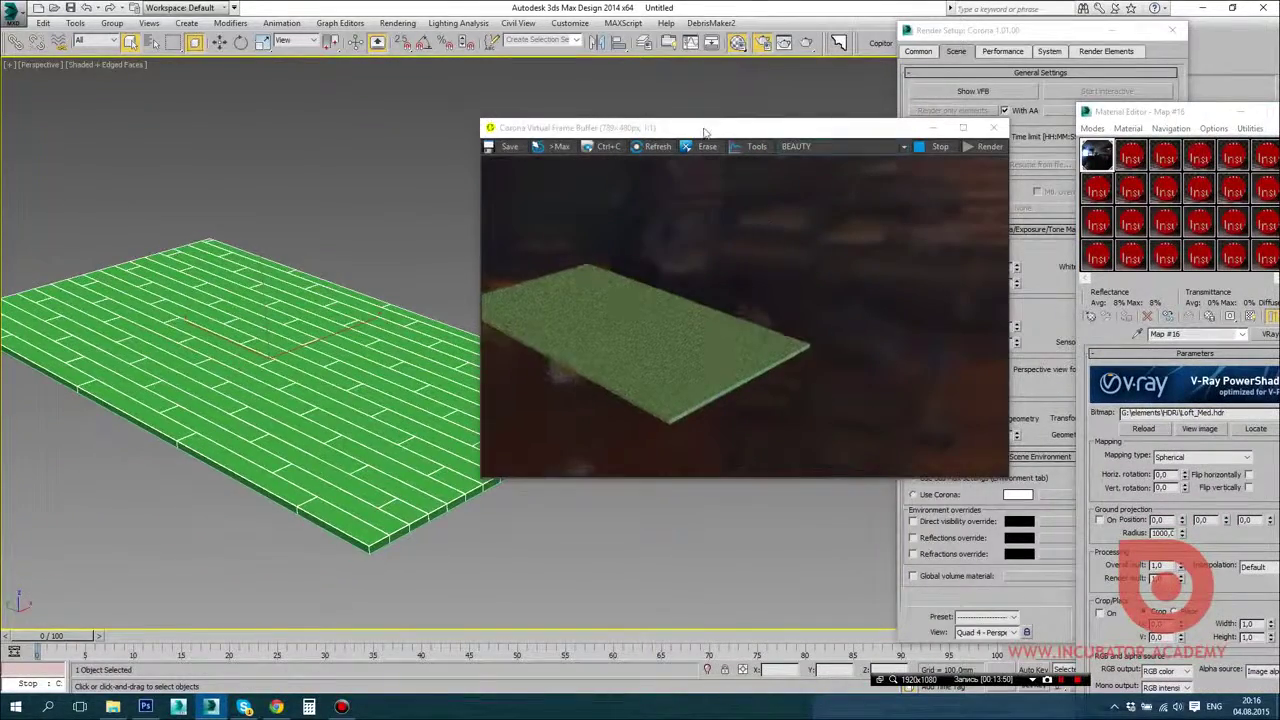
left_click_drag(706, 128, 732, 120)
middle_click_drag(366, 297, 357, 338, "alt")
scroll(295, 345, "up", 3)
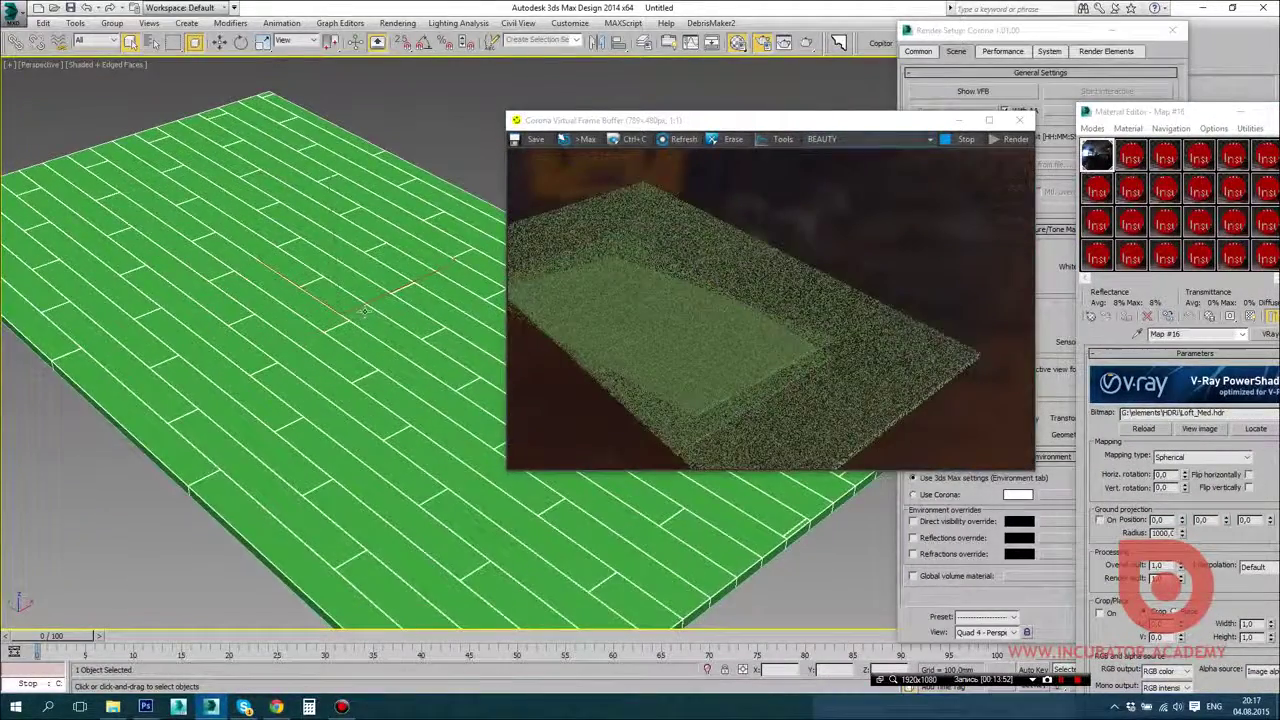
Step: Create a CoronaMtl material in the second Material Editor slot
left_click_drag(1148, 112, 218, 50)
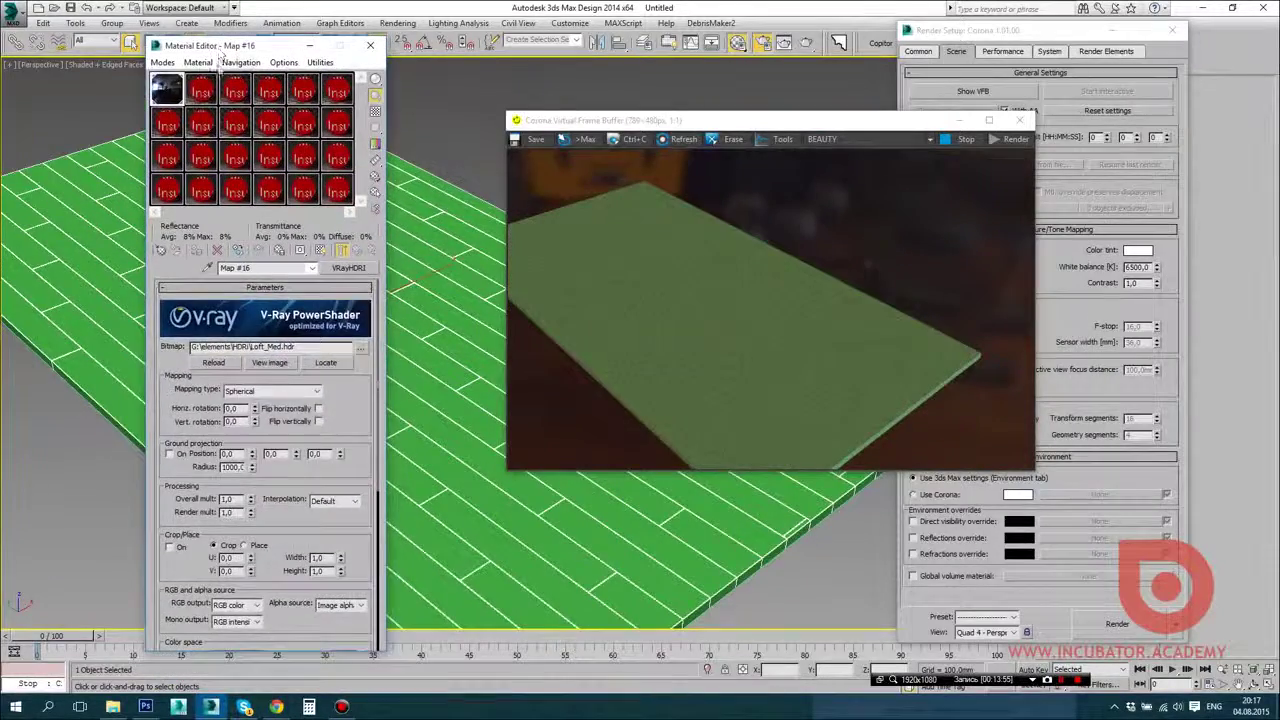
left_click(208, 90)
left_click(159, 251)
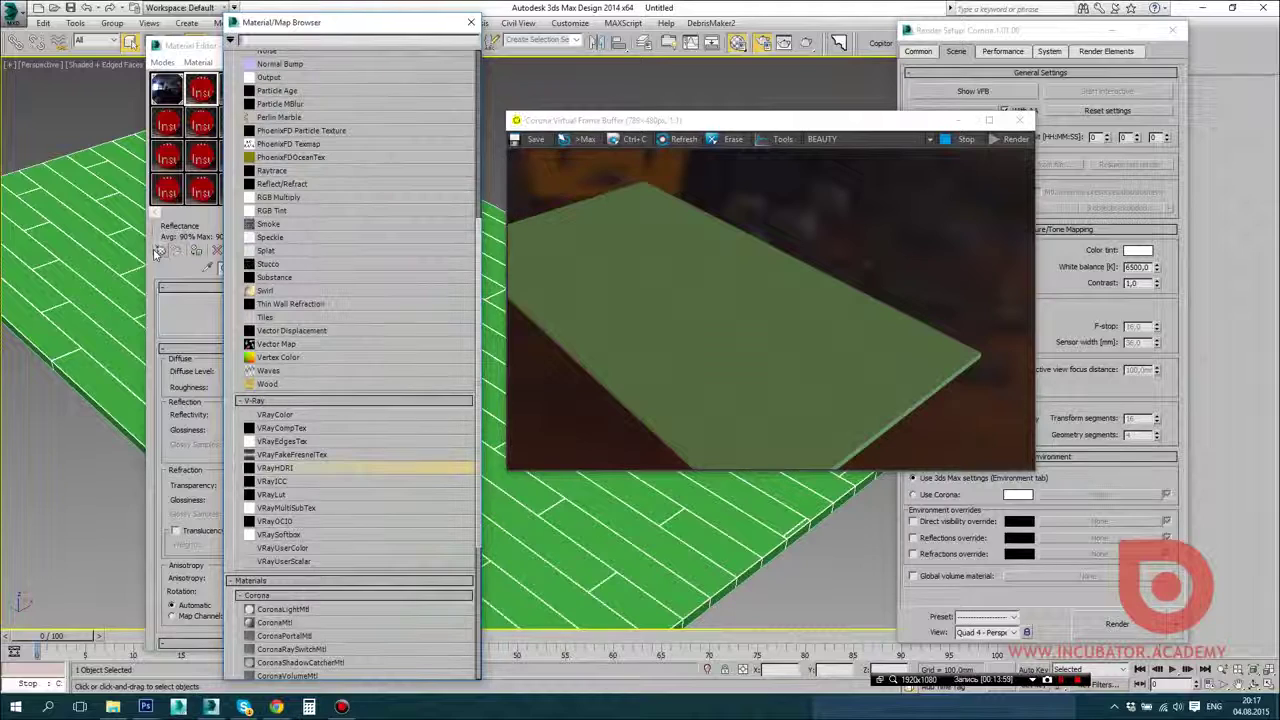
double_click(325, 623)
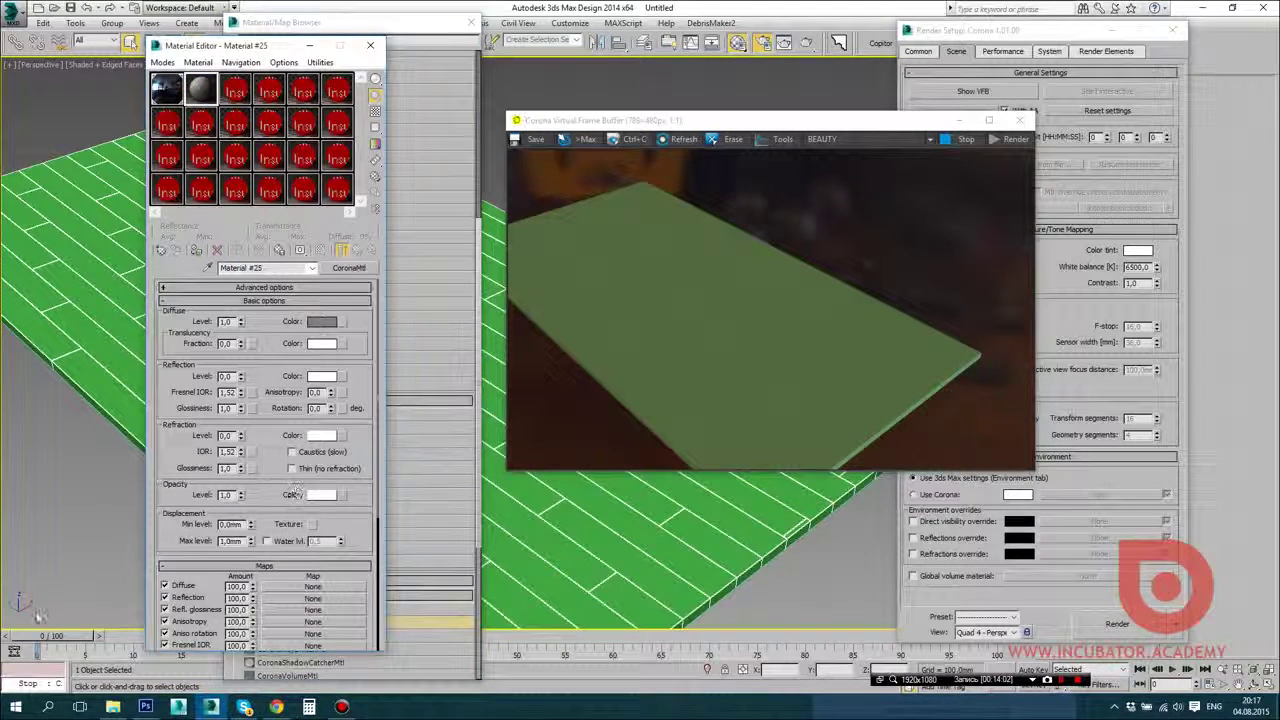
Step: Switch to File Explorer and open G:\elements\01_textures\CG_Source Complete Wood Textures\CG-Source Multitextures
mouse_move(113, 706)
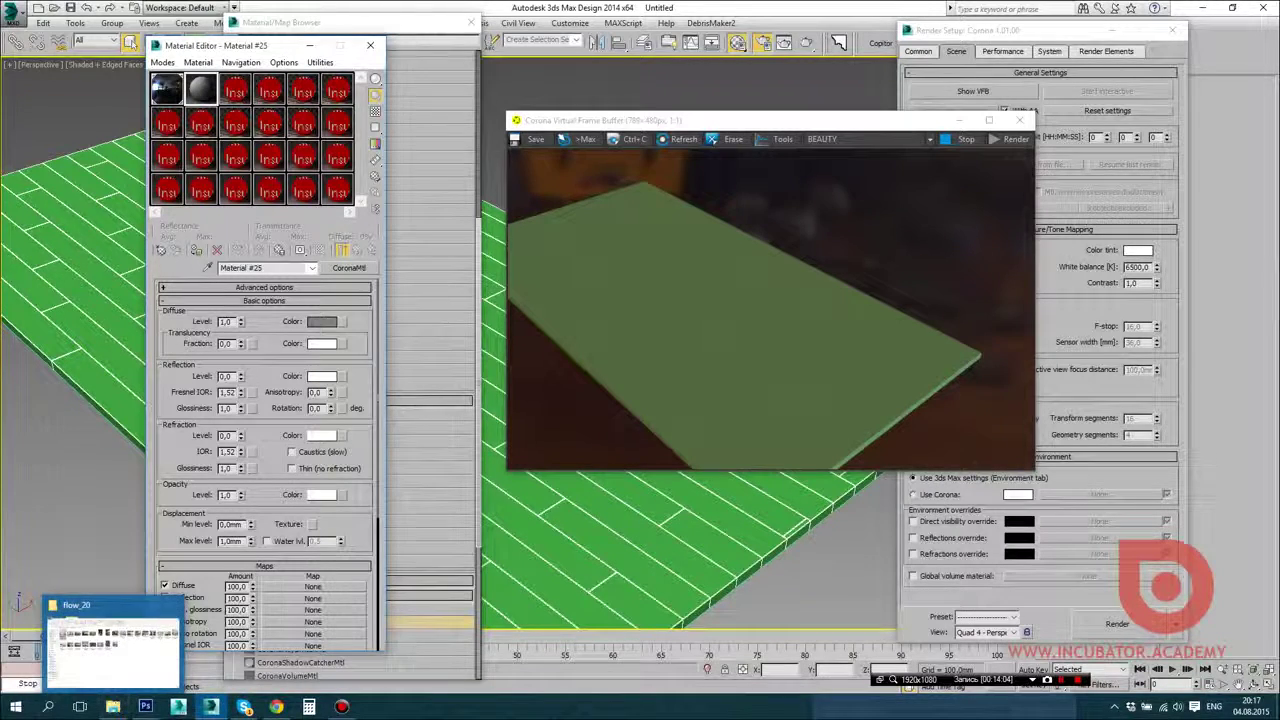
left_click(113, 706)
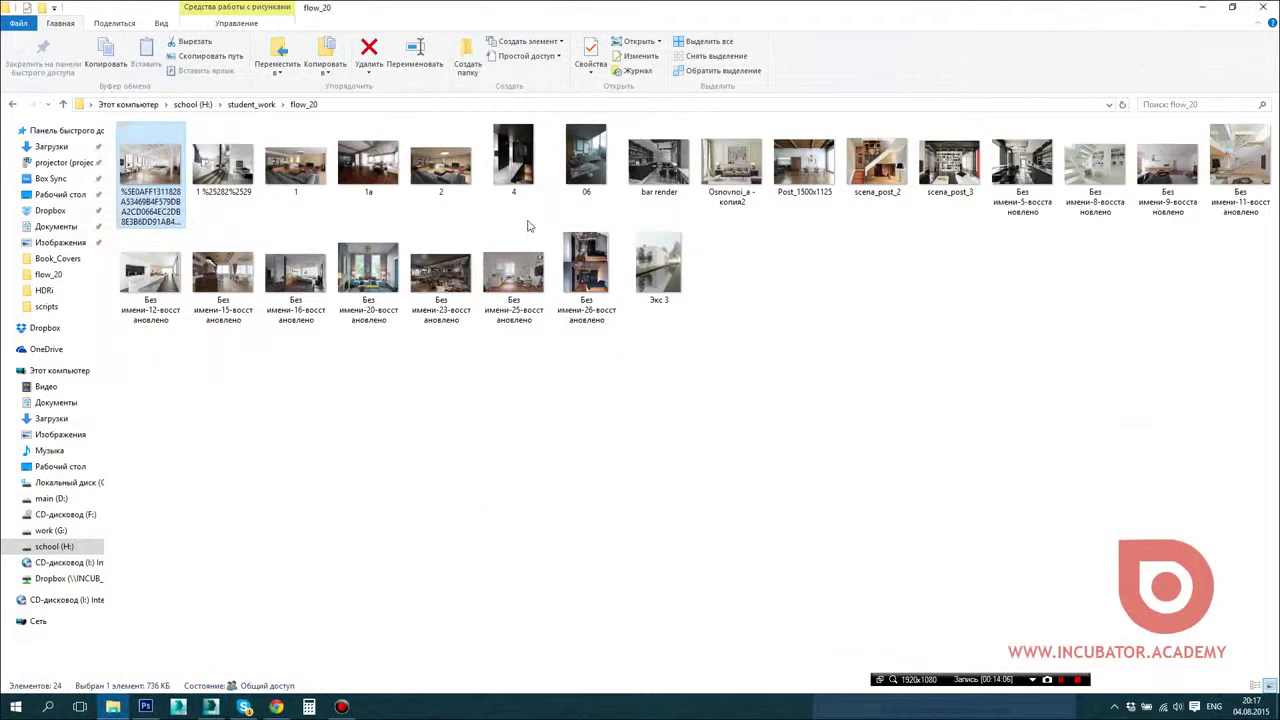
left_click(50, 530)
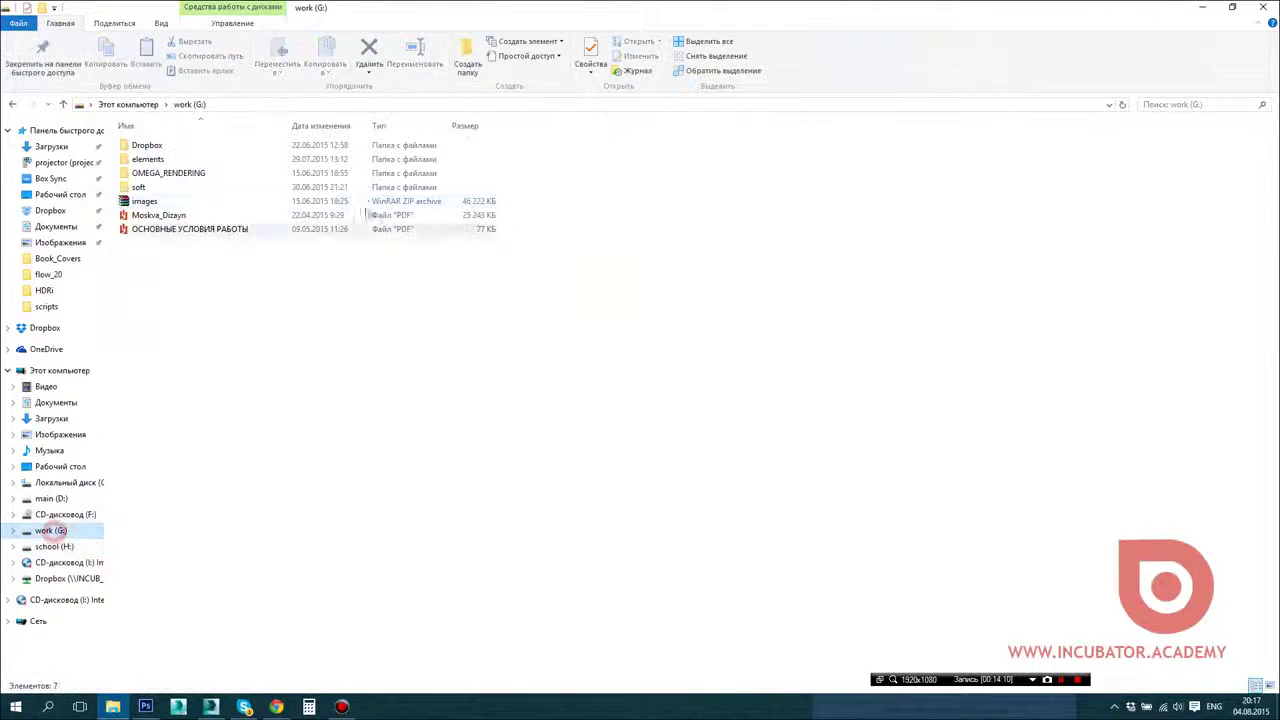
double_click(191, 162)
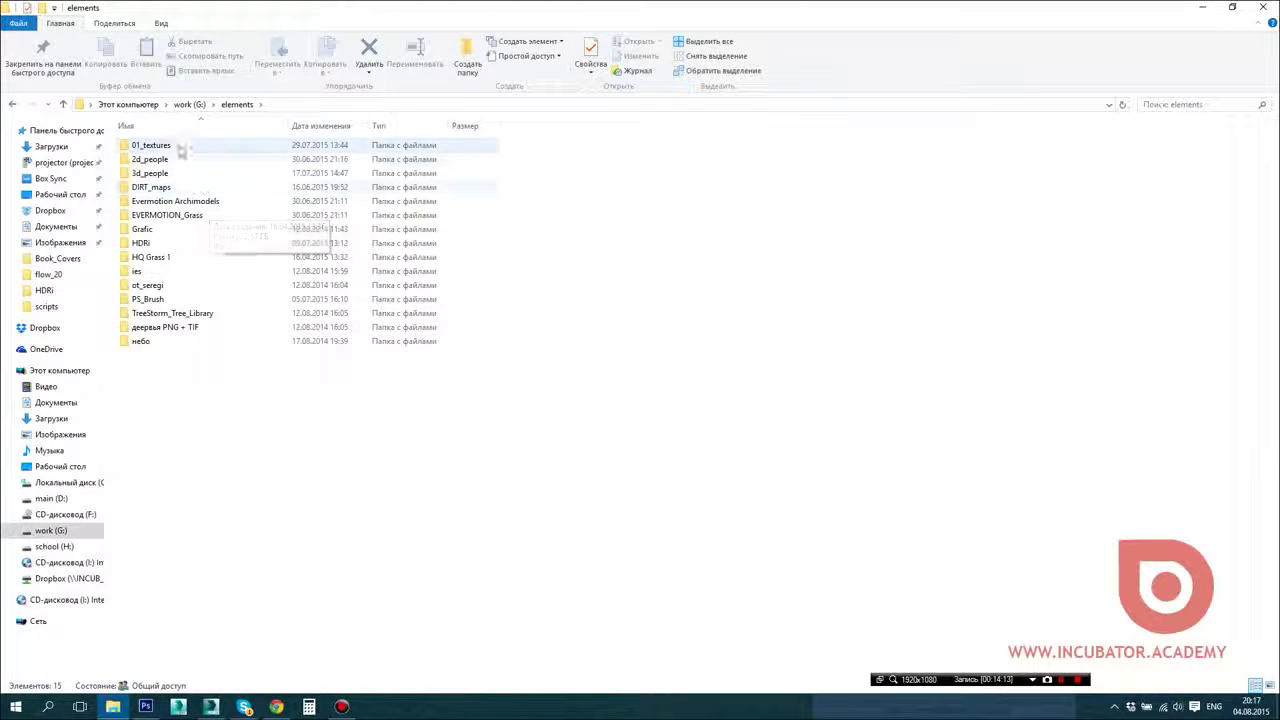
double_click(183, 147)
double_click(197, 175)
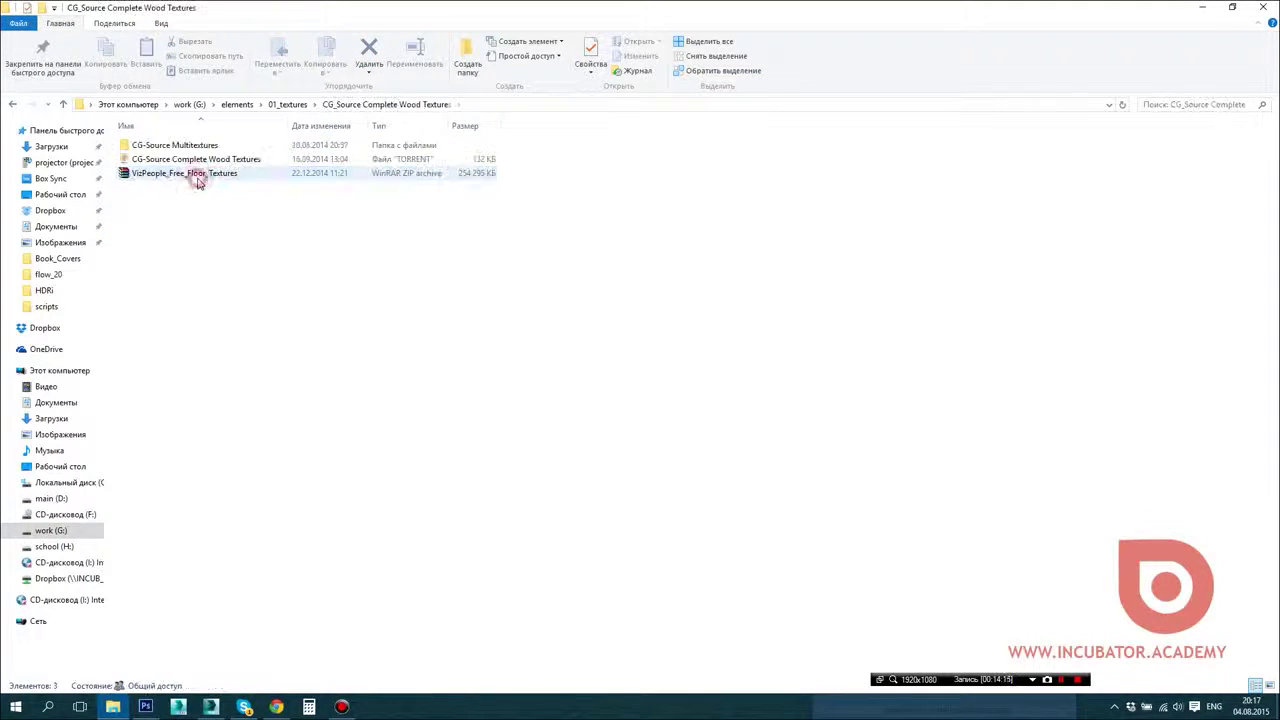
double_click(180, 145)
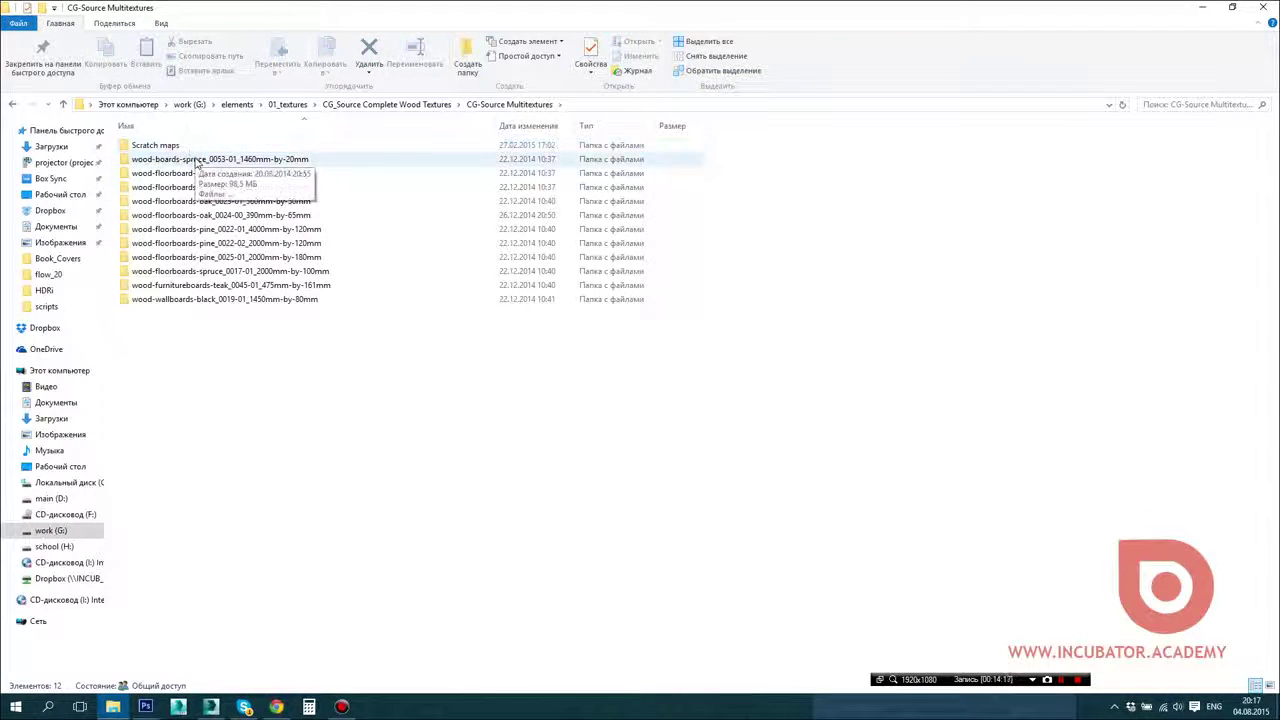
Step: Look through the individual plank images in the wood-floorboard-ash_0050-01_350mm-by-70mm texture folder
double_click(197, 161)
left_click(13, 104)
left_click(200, 174)
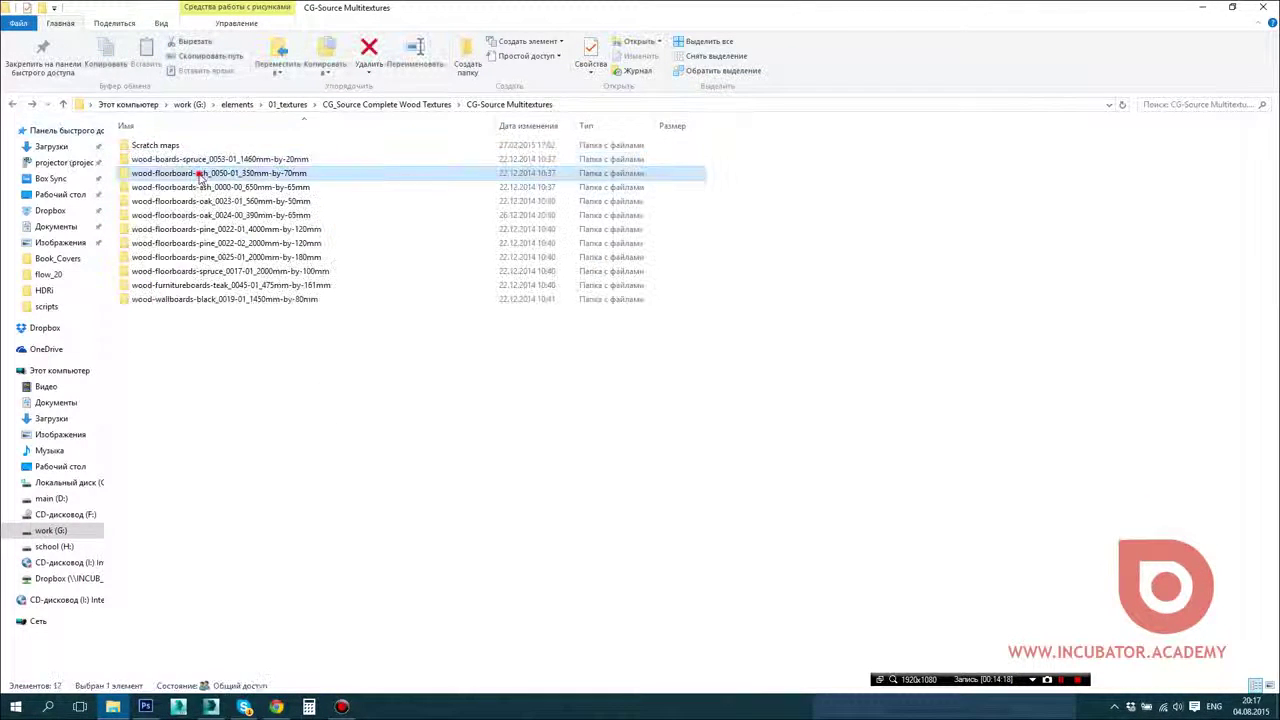
double_click(200, 174)
double_click(155, 140)
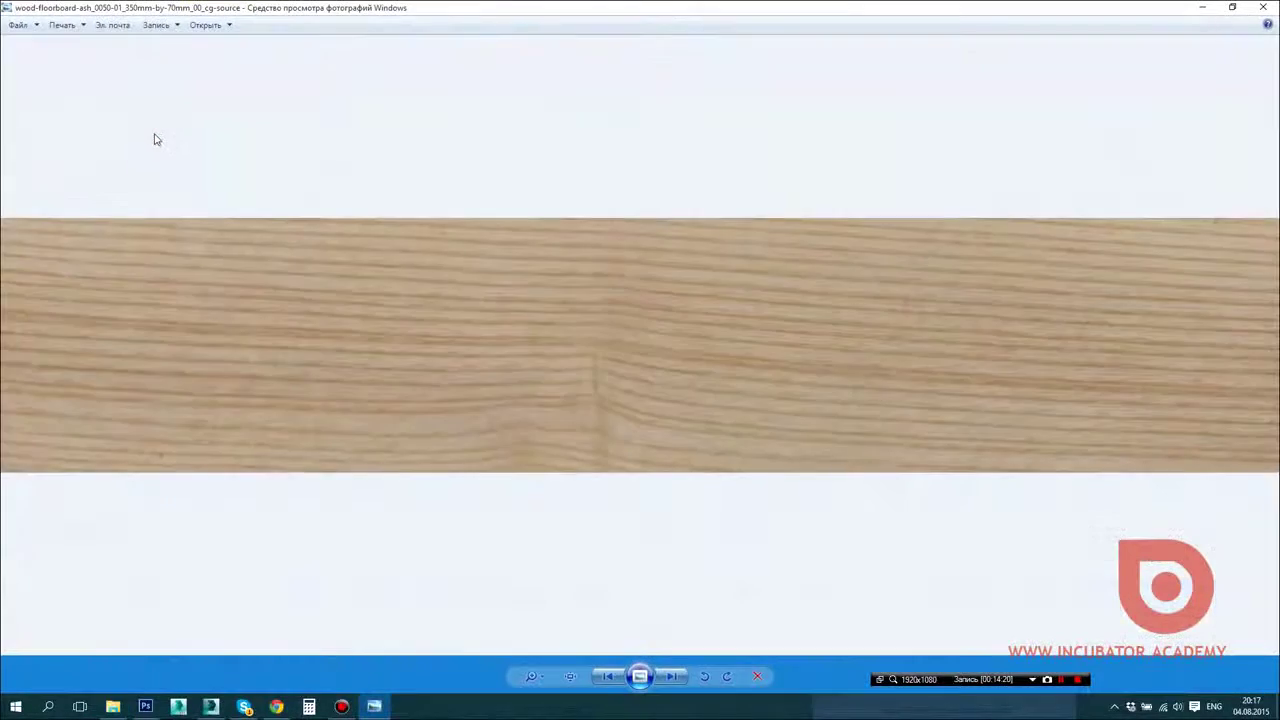
key("Right")
key("Right")
key("Right")
key("Right")
key("Right")
key("Right")
key("Right")
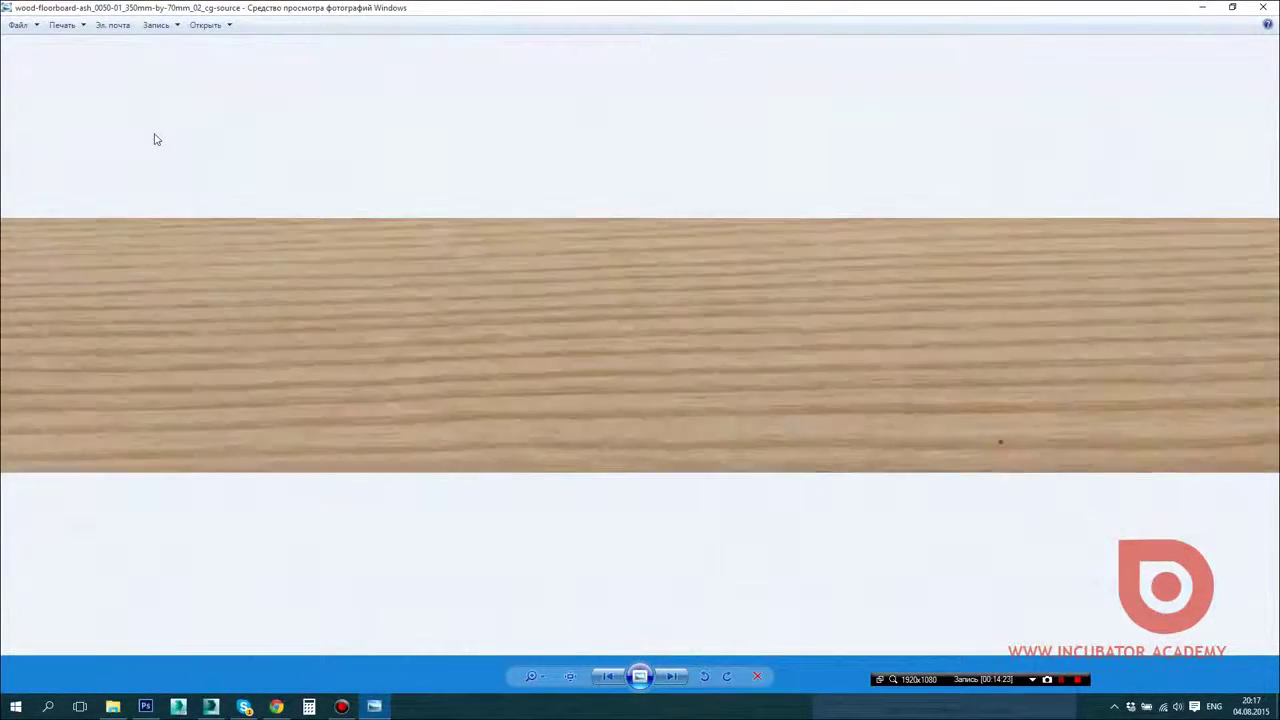
key("Right")
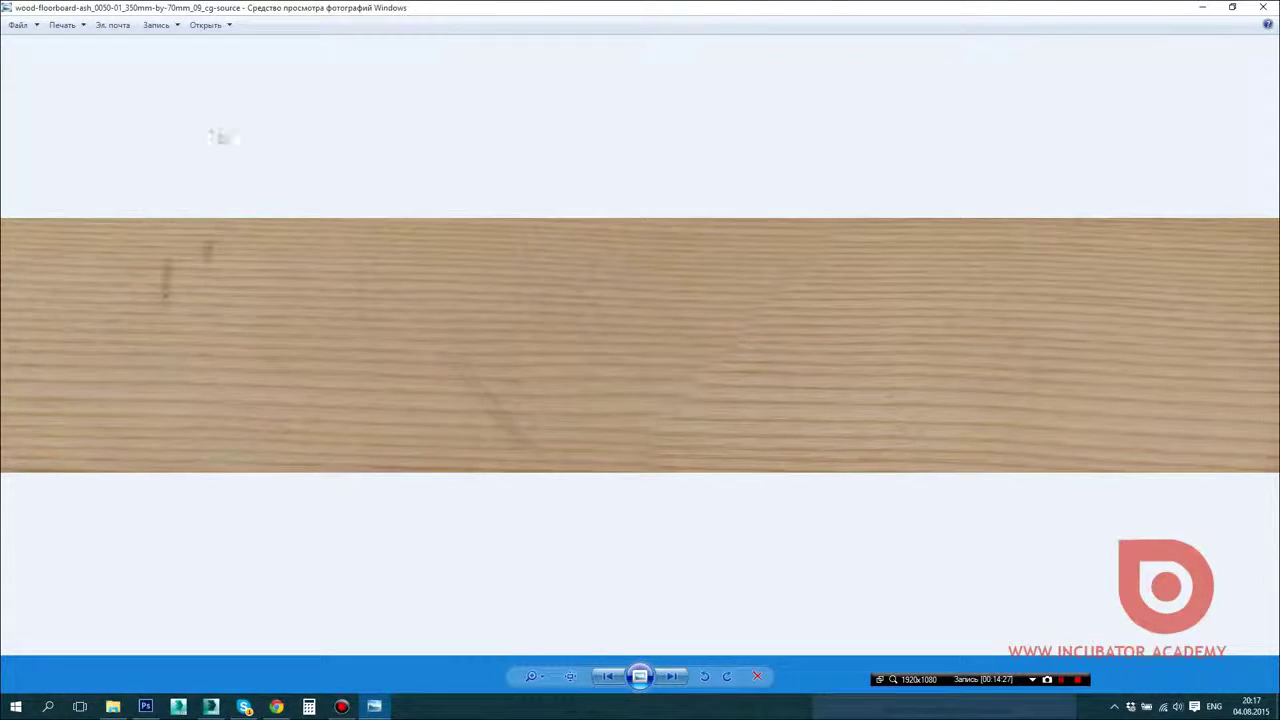
left_click(1263, 7)
left_click(12, 104)
double_click(205, 174)
left_click(12, 104)
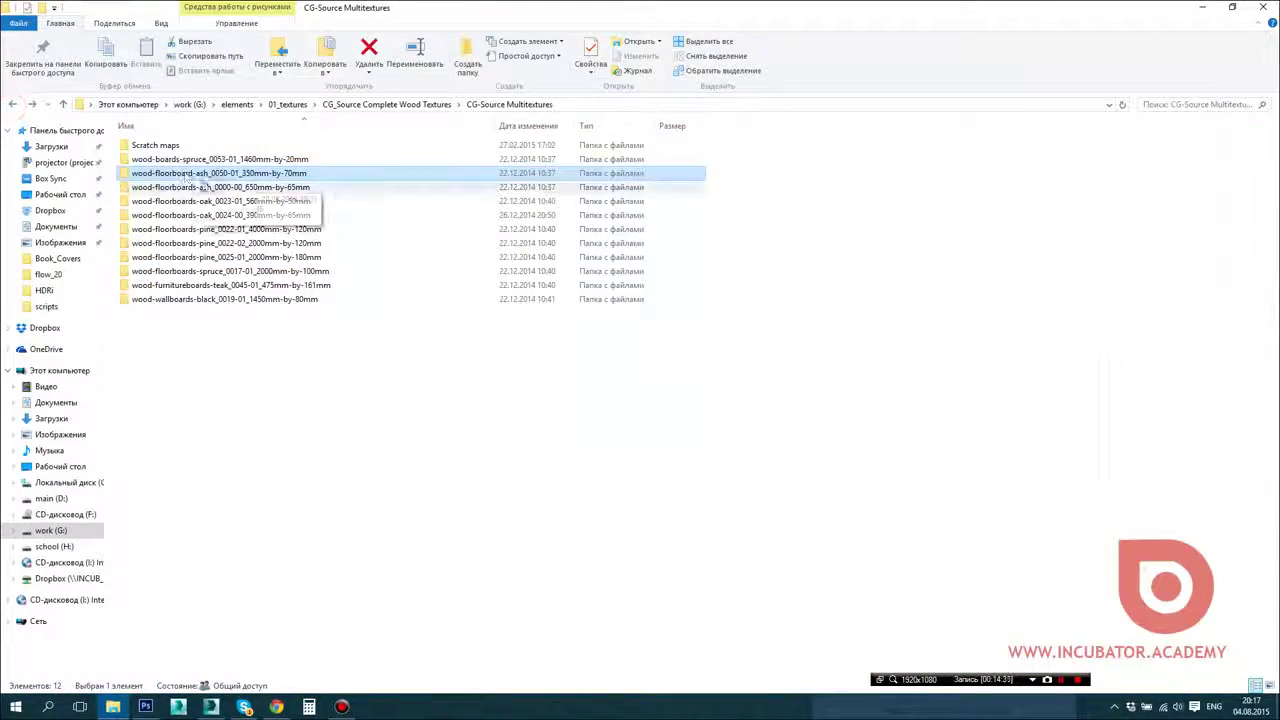
Step: Examine several plank images in the wood-floorboards-ash_0000-00_650mm-by-65mm texture folder
double_click(200, 187)
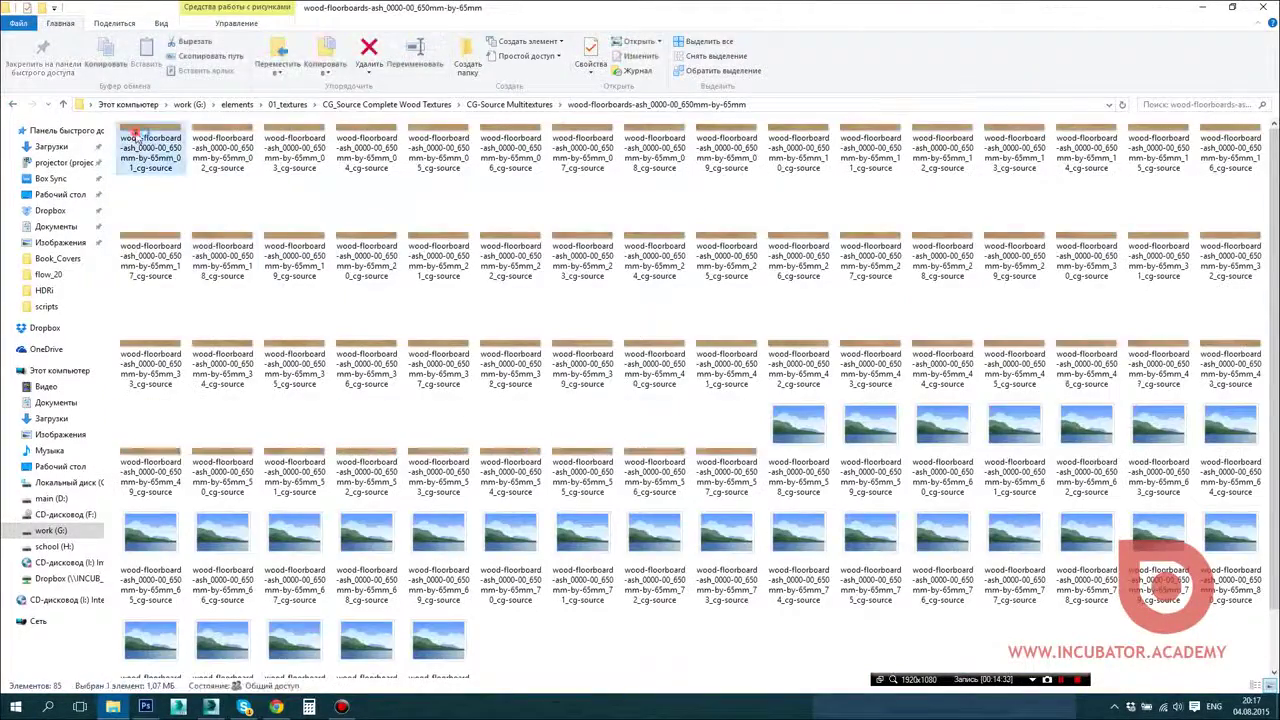
double_click(136, 136)
key("Right")
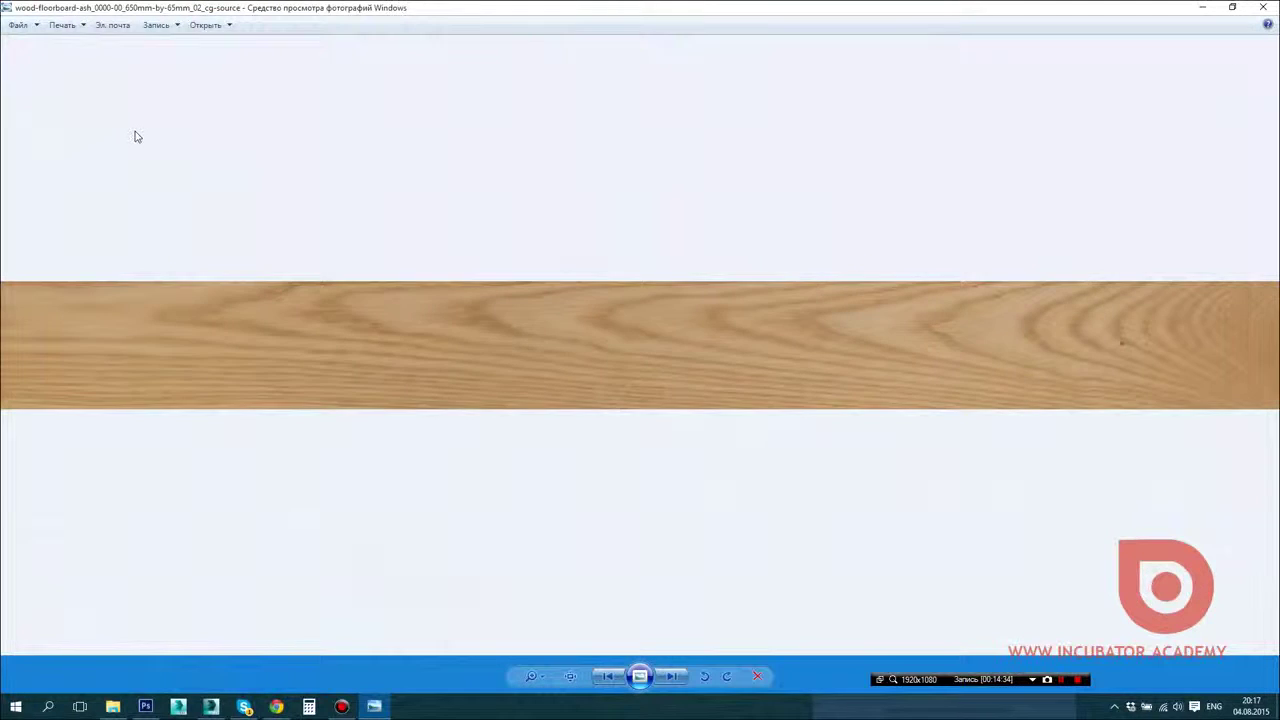
key("Right")
key("Right")
key("Right")
key("Right")
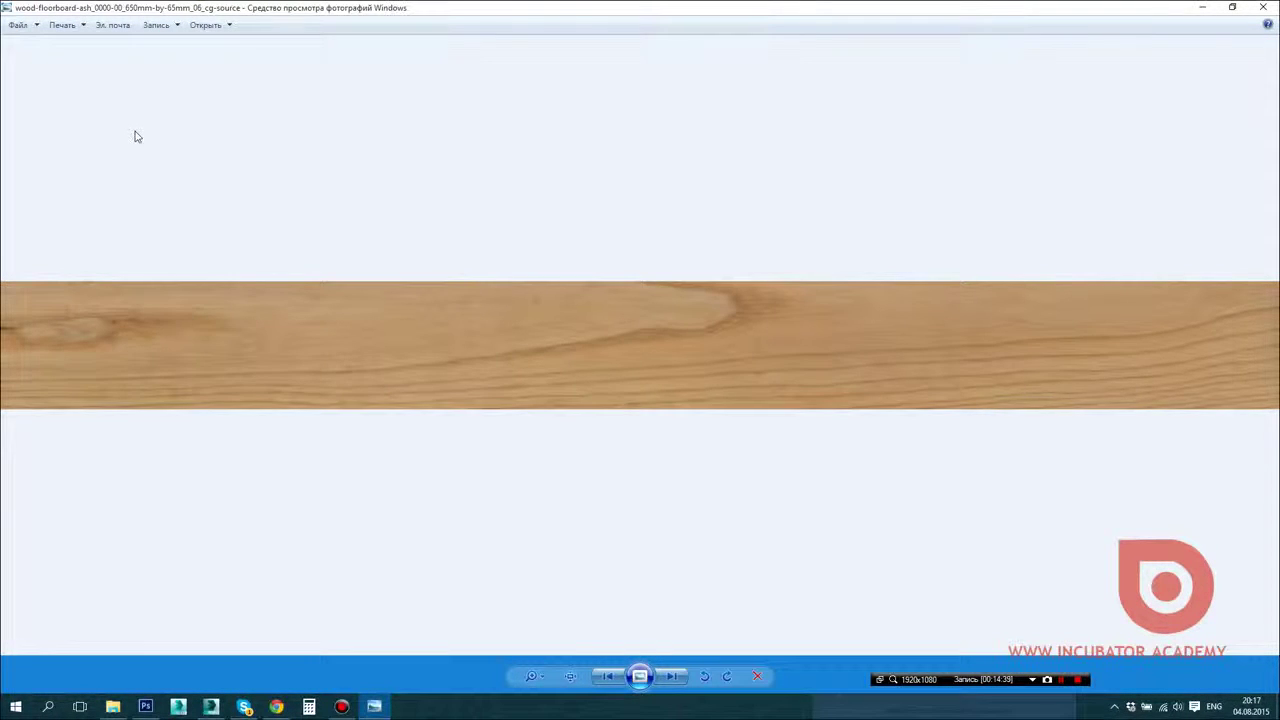
key("Right")
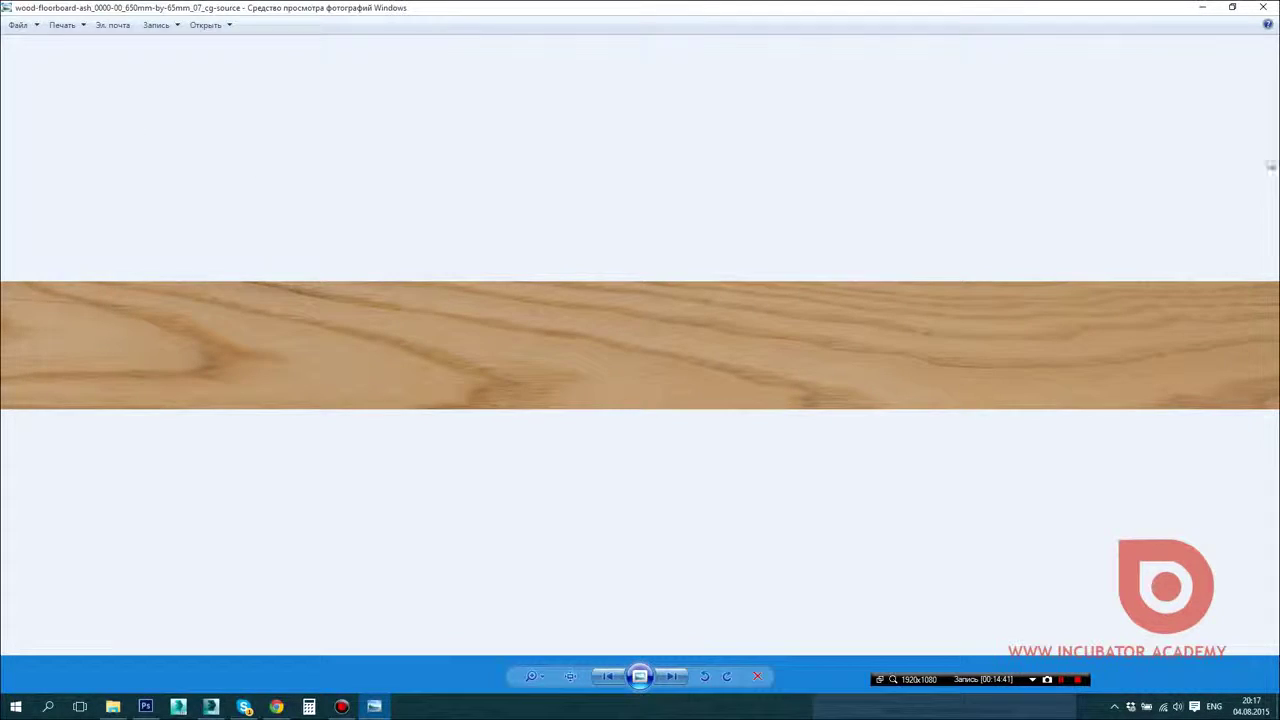
left_click(1263, 7)
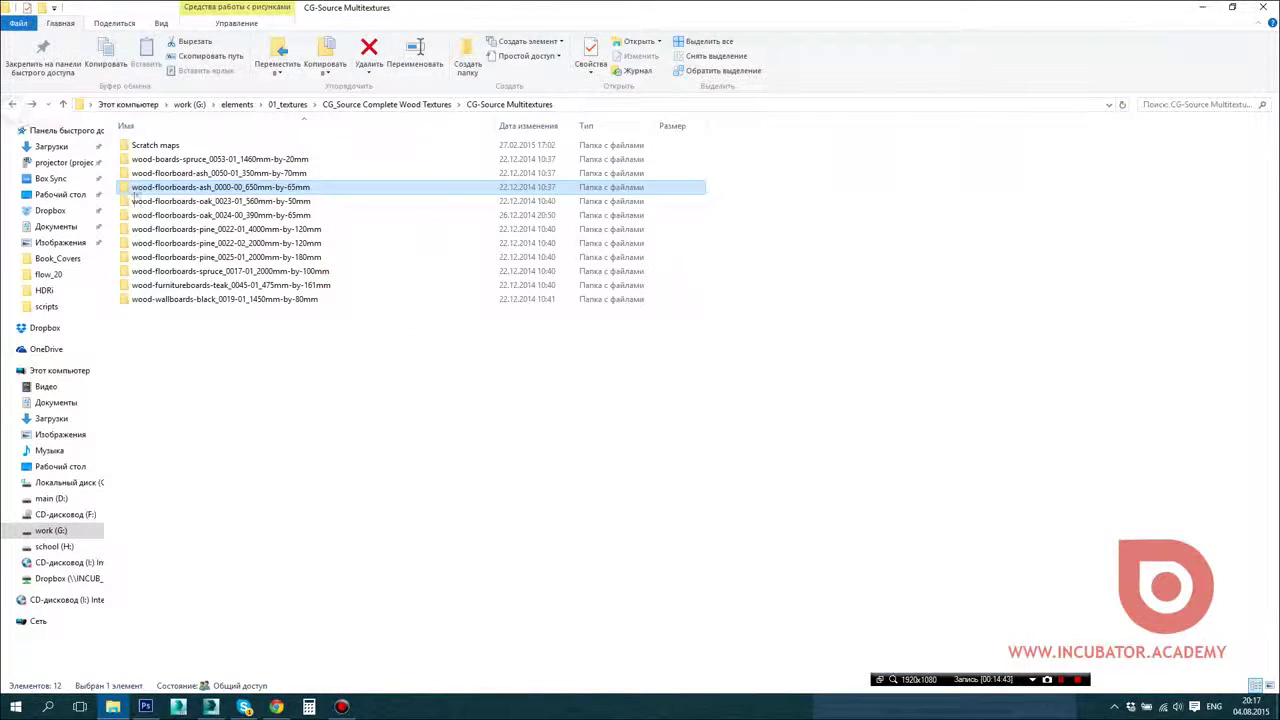
Step: View several oak plank images in the wood-floorboards-oak_0023-01_560mm-by-50mm folder and switch back to 3ds Max
double_click(303, 203)
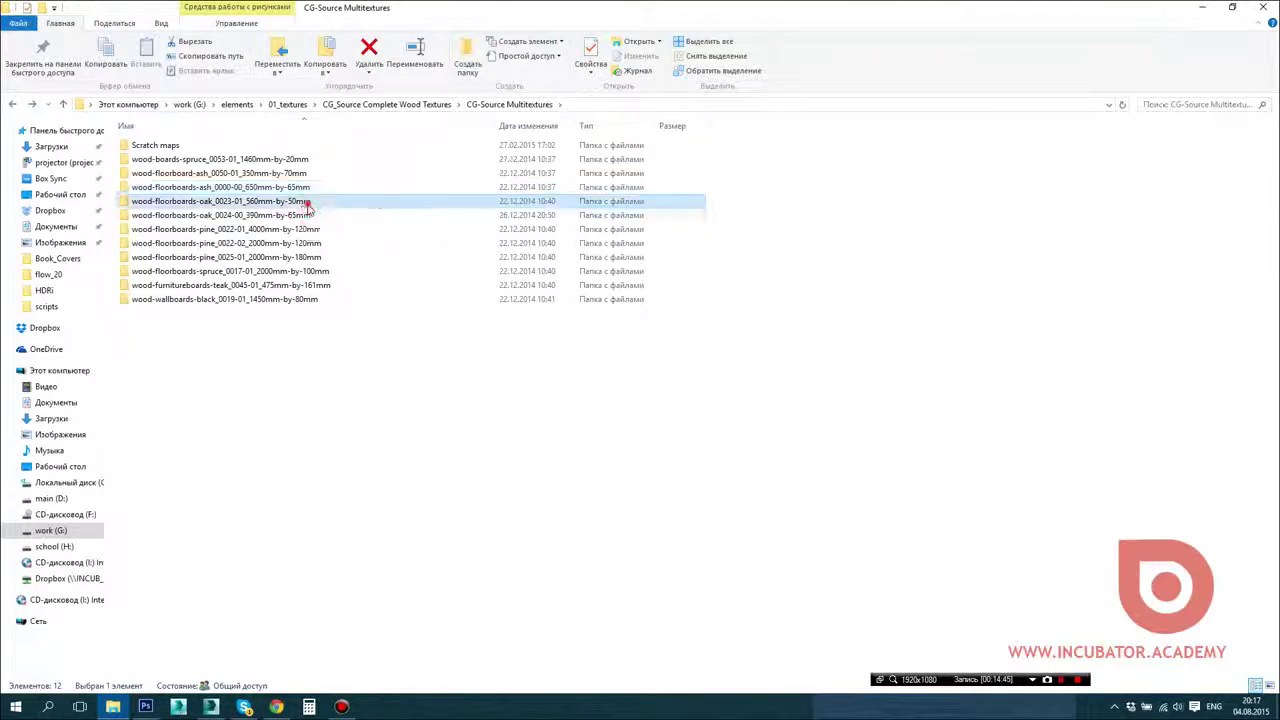
left_click(12, 104)
left_click(366, 162)
left_click(332, 300, "shift")
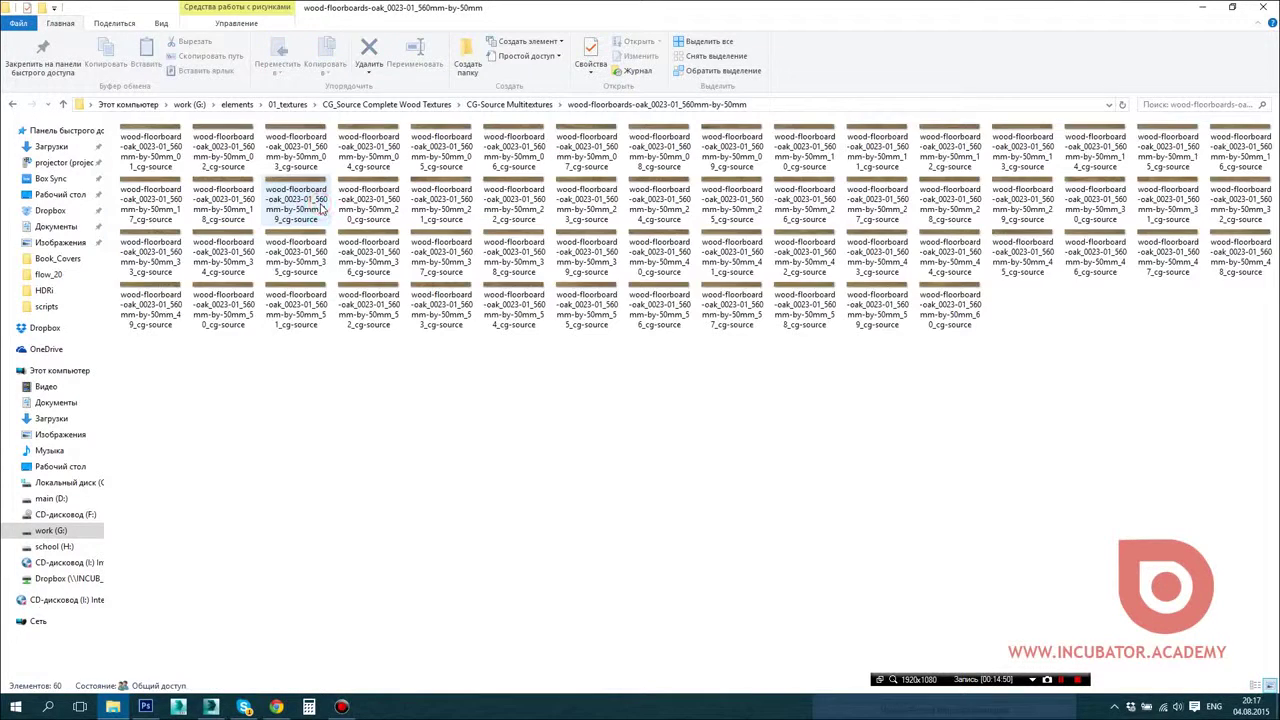
double_click(142, 150)
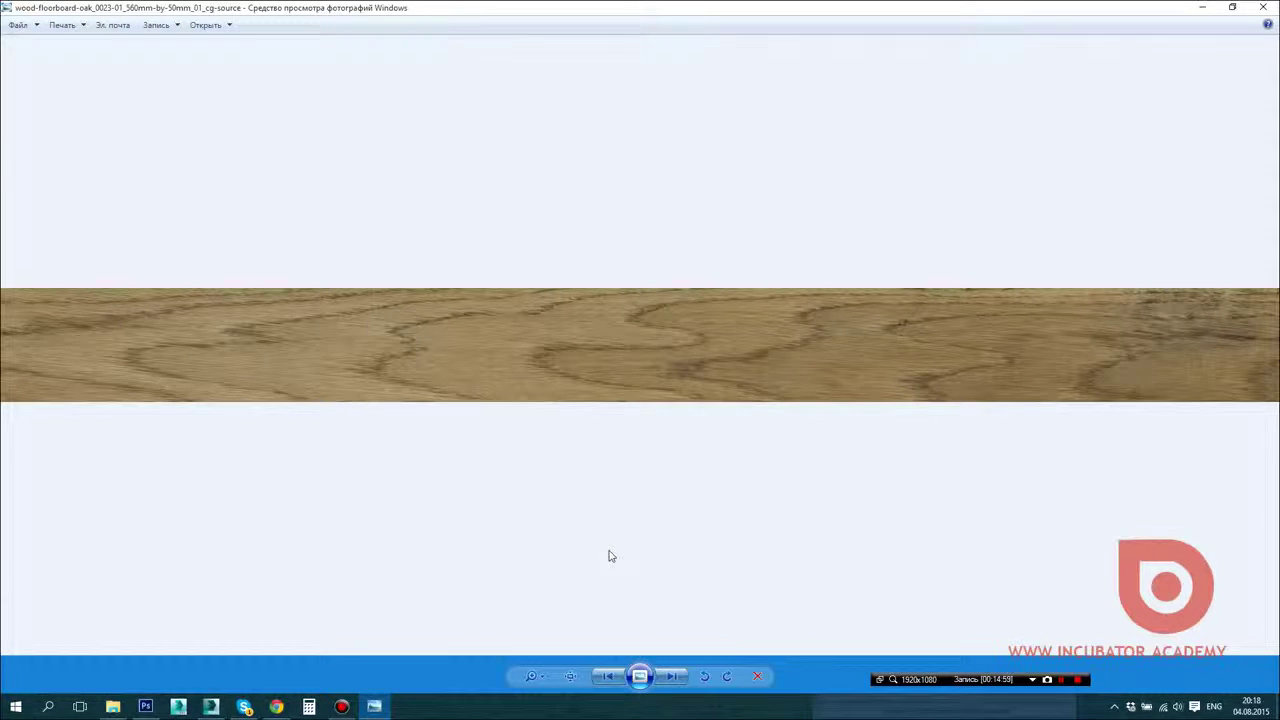
left_click(676, 677)
left_click(676, 677)
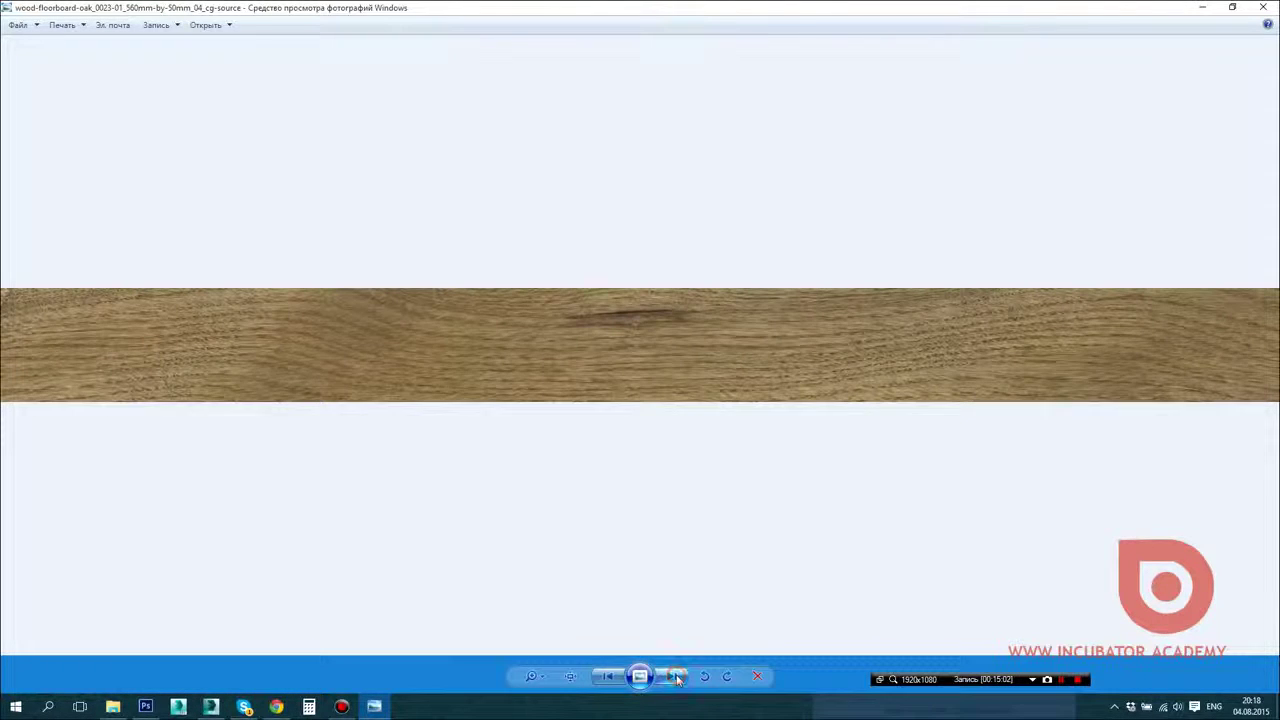
left_click(1263, 7)
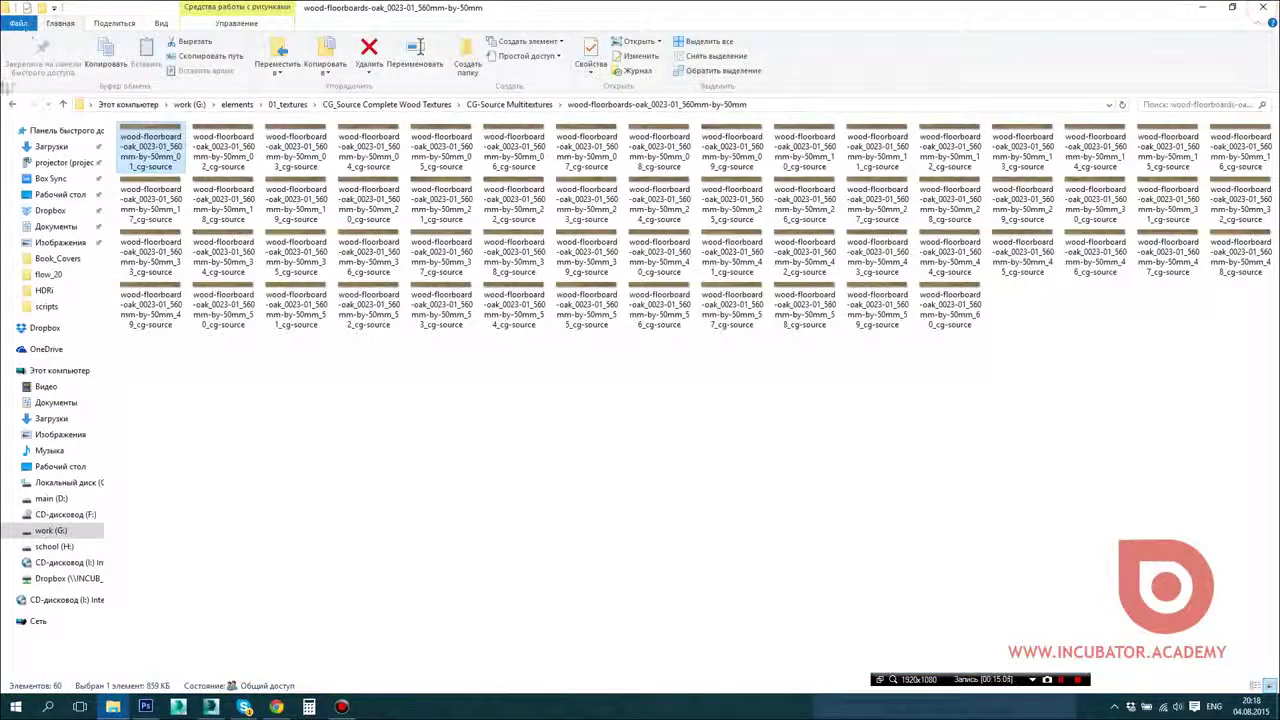
left_click(12, 104)
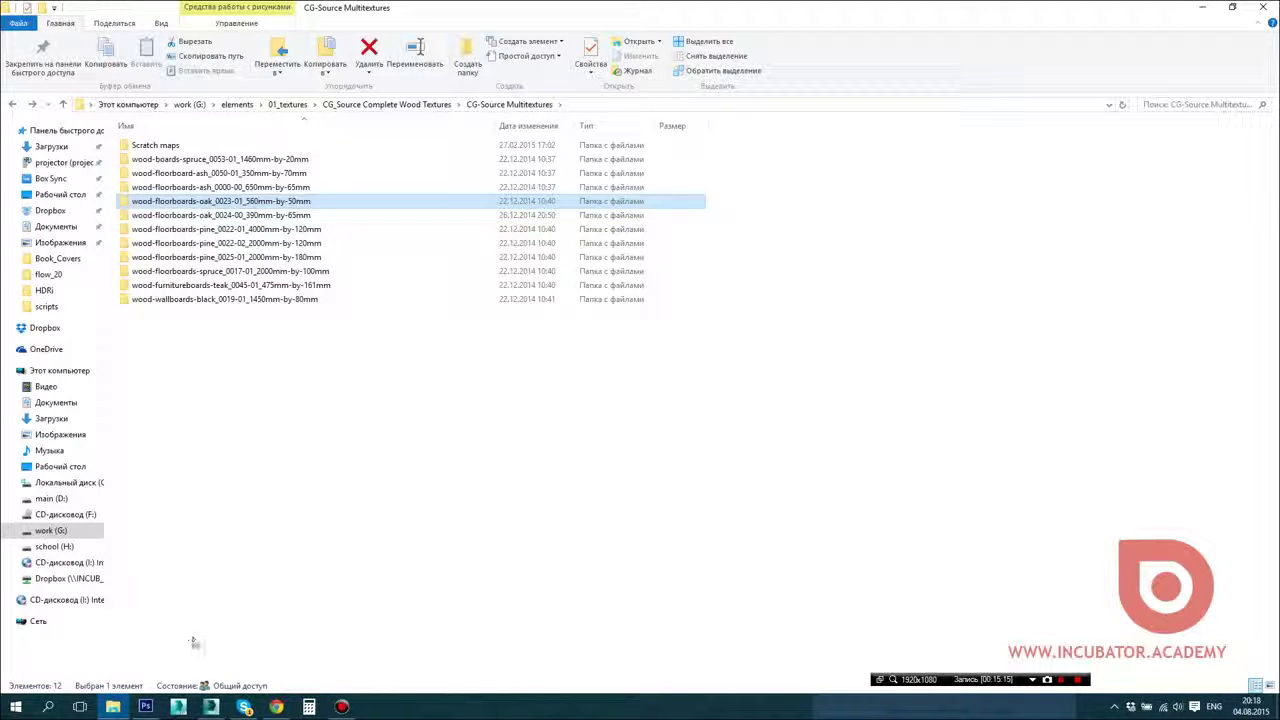
left_click(213, 709)
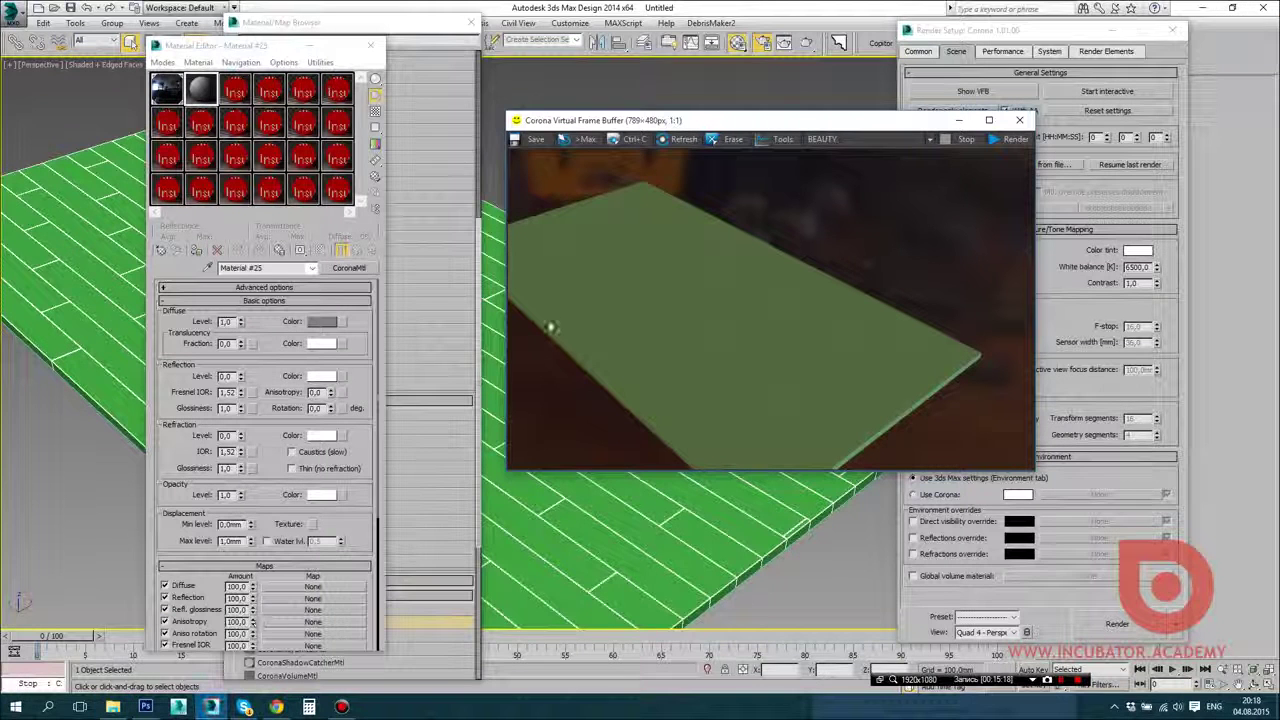
Step: Enable Gamma/LUT Correction in the program preferences, with the display gamma at 2.2
left_click_drag(257, 48, 335, 39)
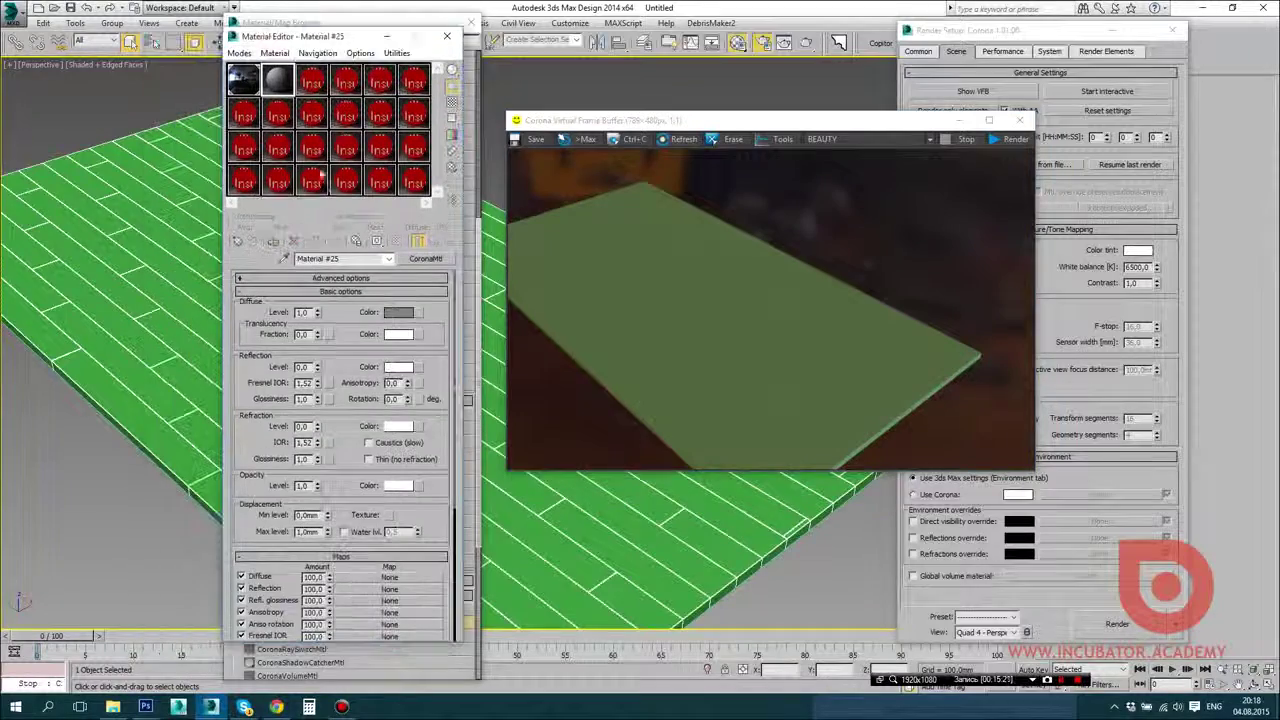
left_click(569, 22)
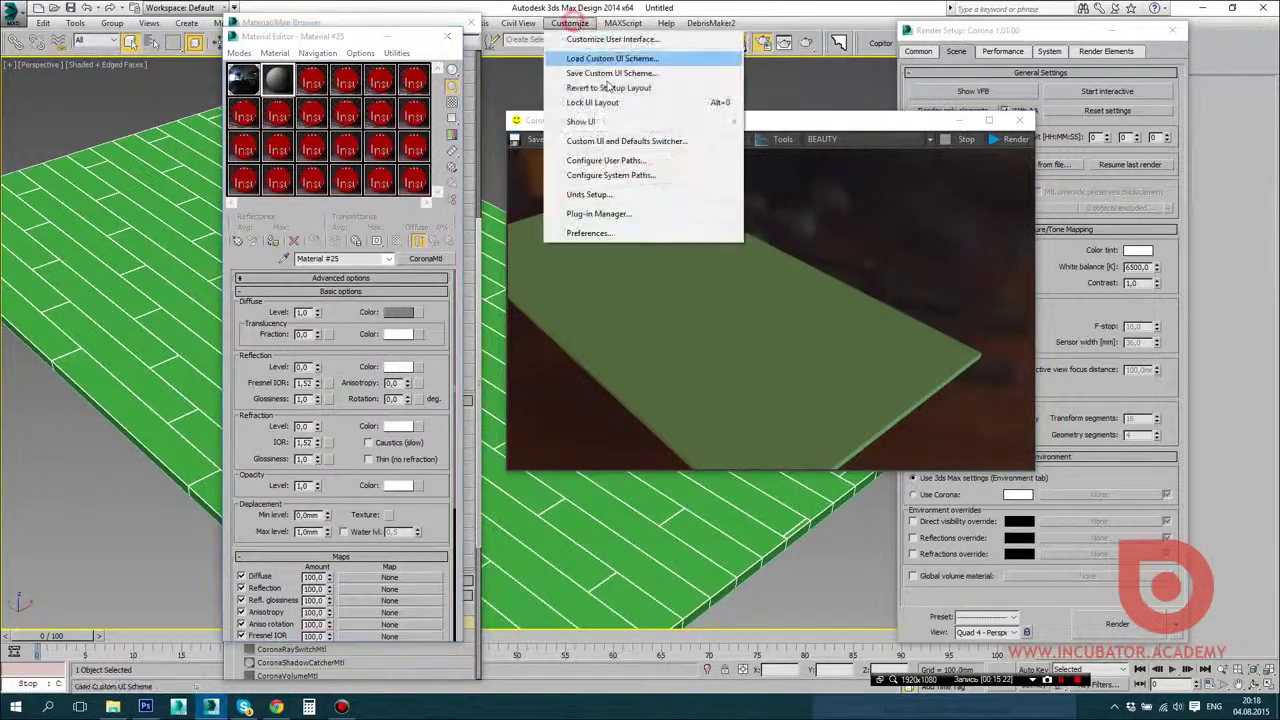
left_click(590, 232)
left_click(686, 174)
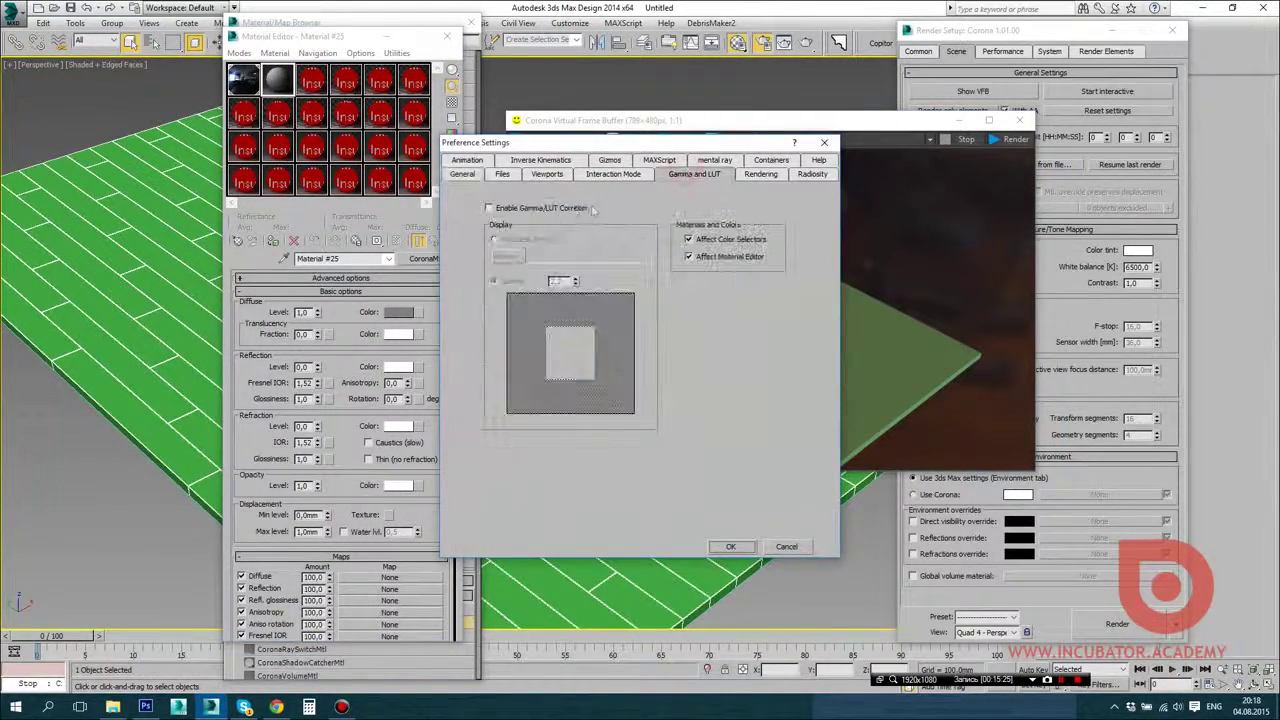
left_click(490, 207)
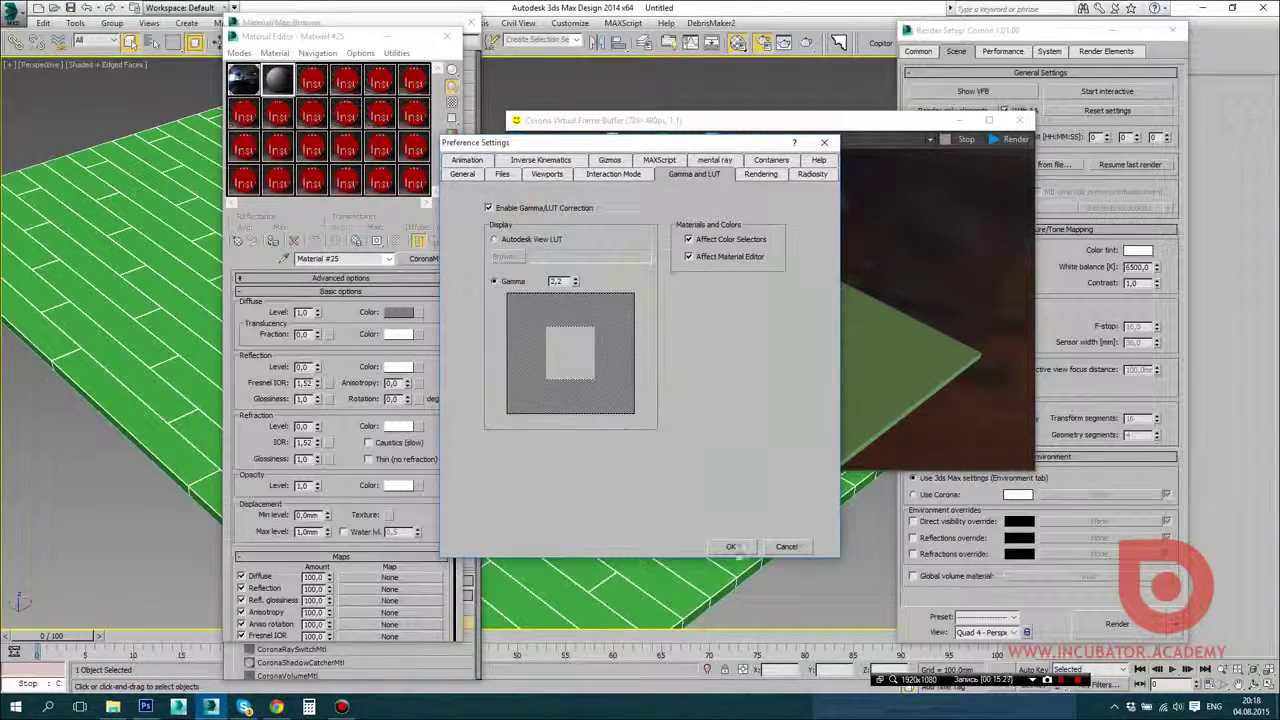
left_click(731, 546)
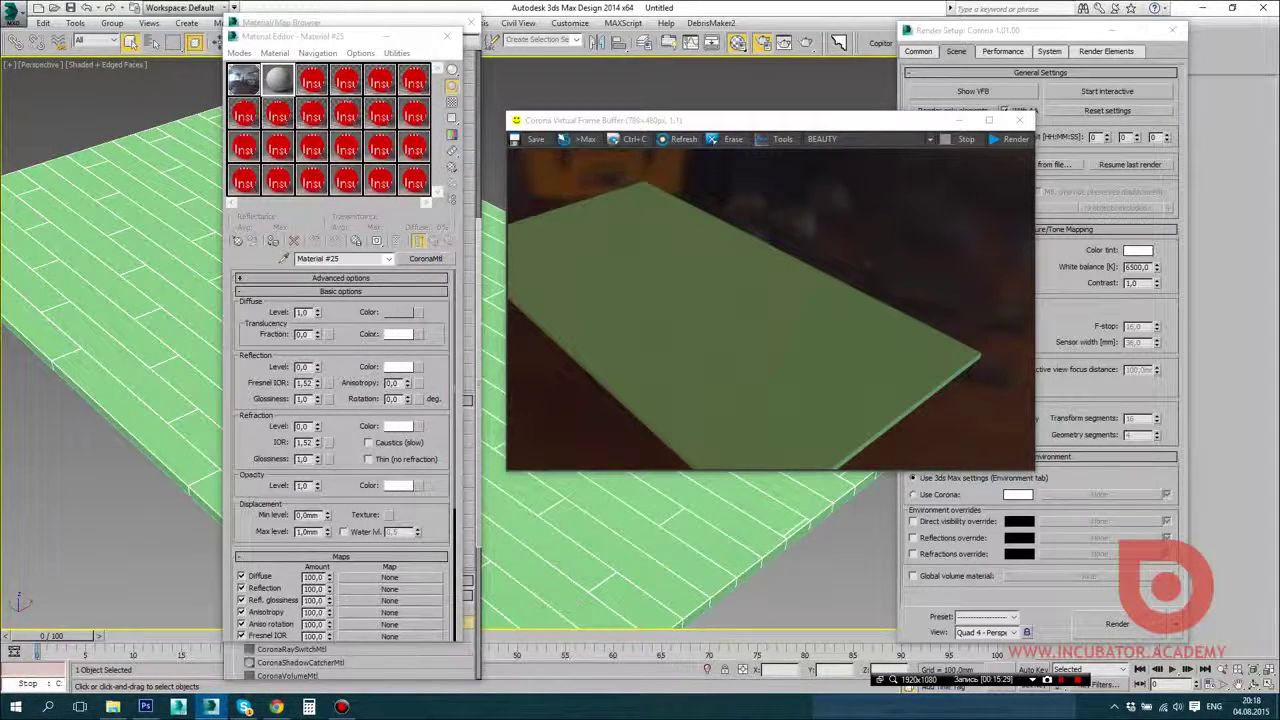
Step: Assign a MultiTexture map to the diffuse color of the Corona material
left_click(420, 312)
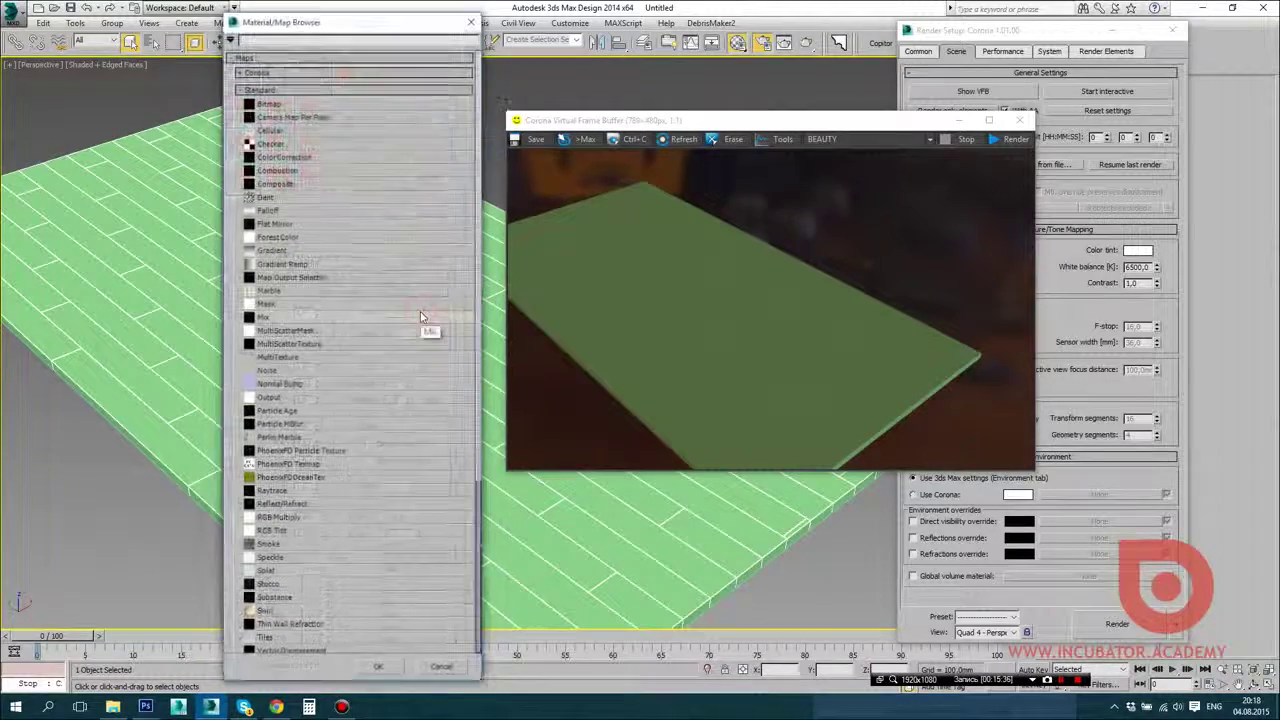
left_click_drag(352, 21, 719, 36)
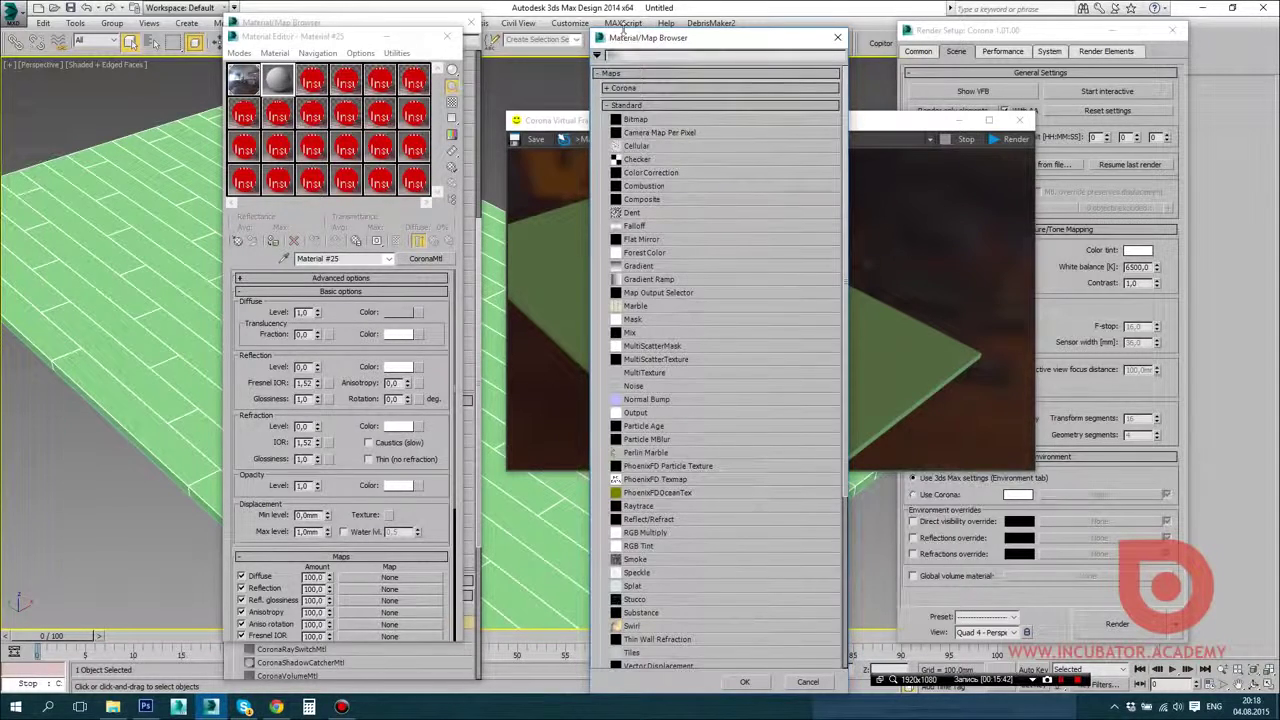
type("ul")
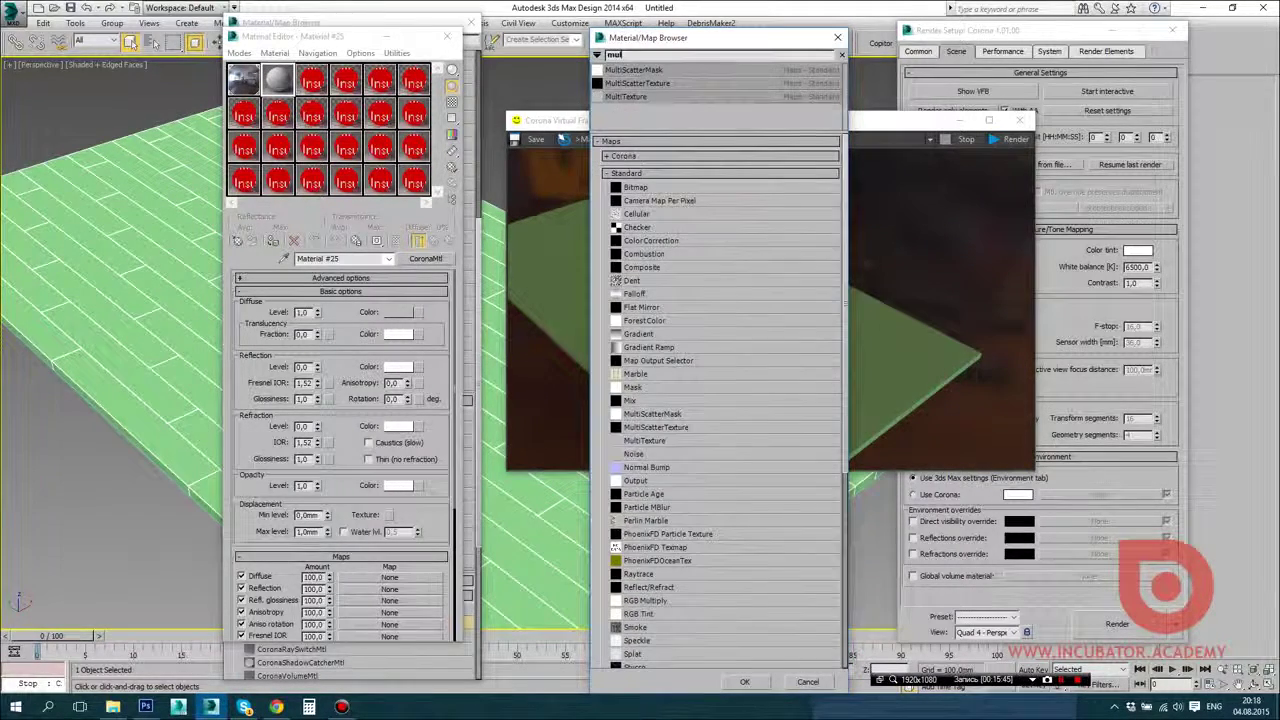
double_click(679, 95)
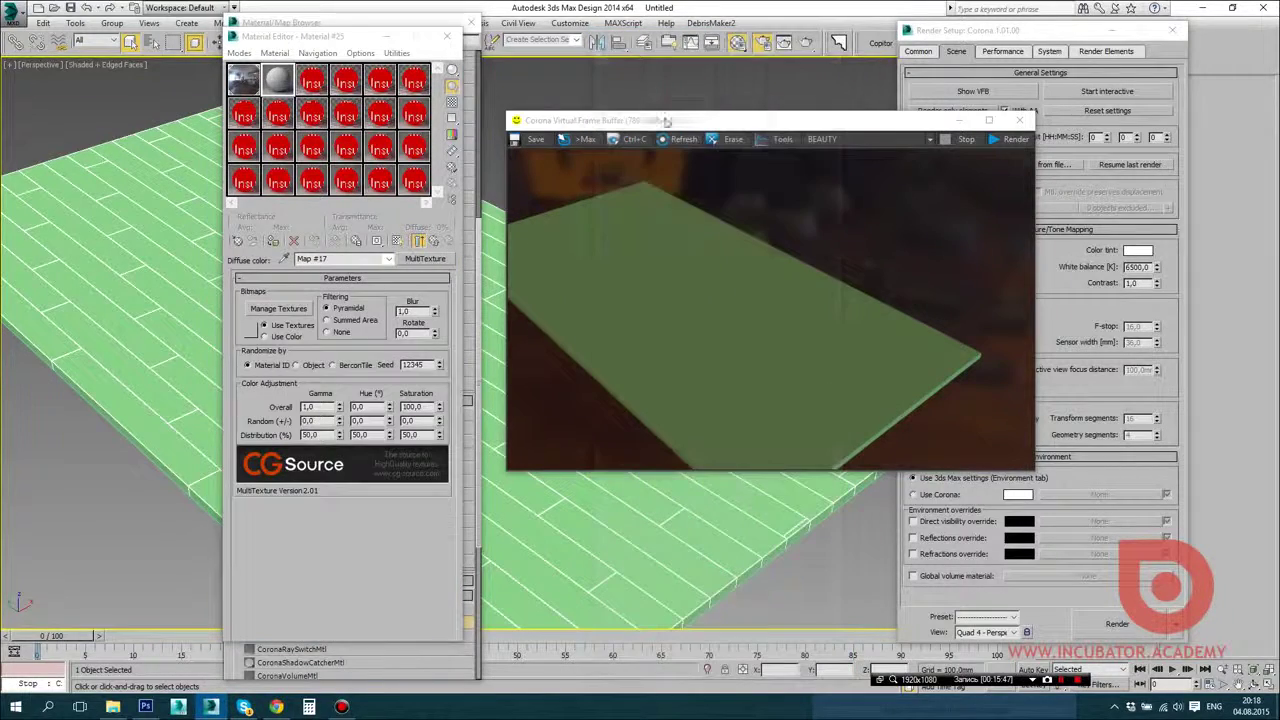
Step: Add plank images 01 to 15 from the wood-floorboards-ash_0000-00_650mm-by-65mm folder to the diffuse MultiTexture map
left_click(286, 311)
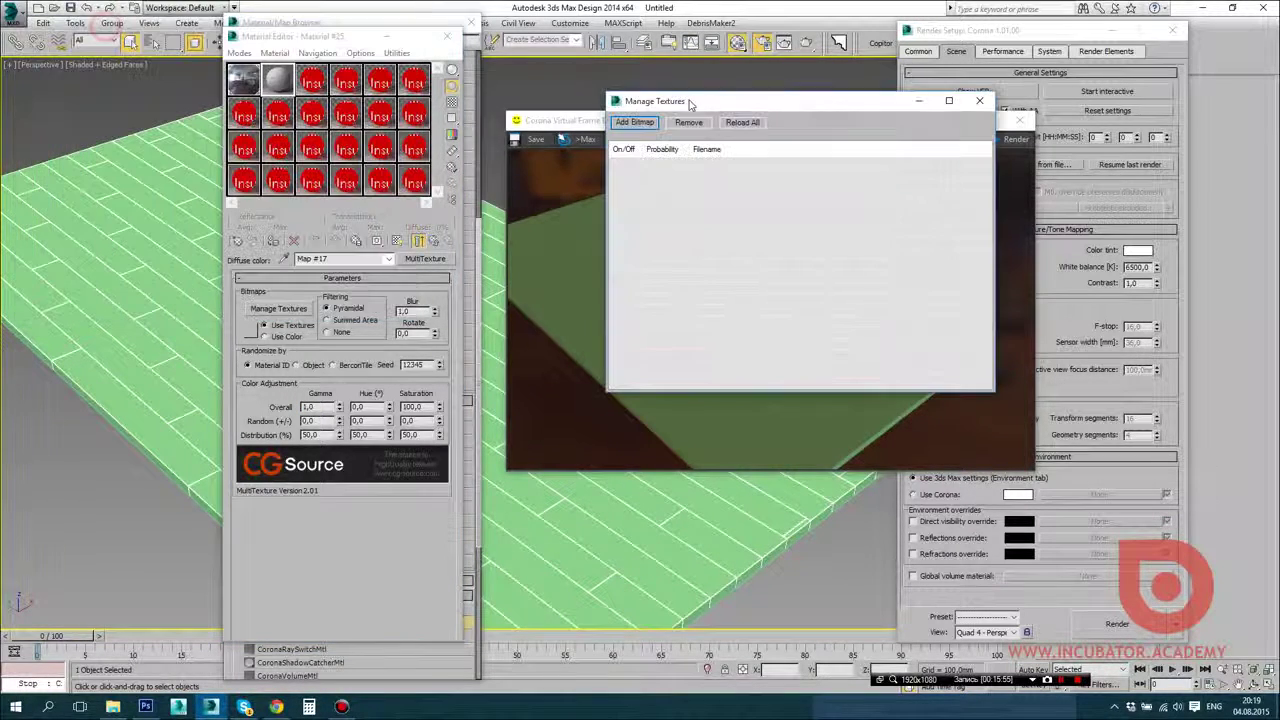
left_click(630, 123)
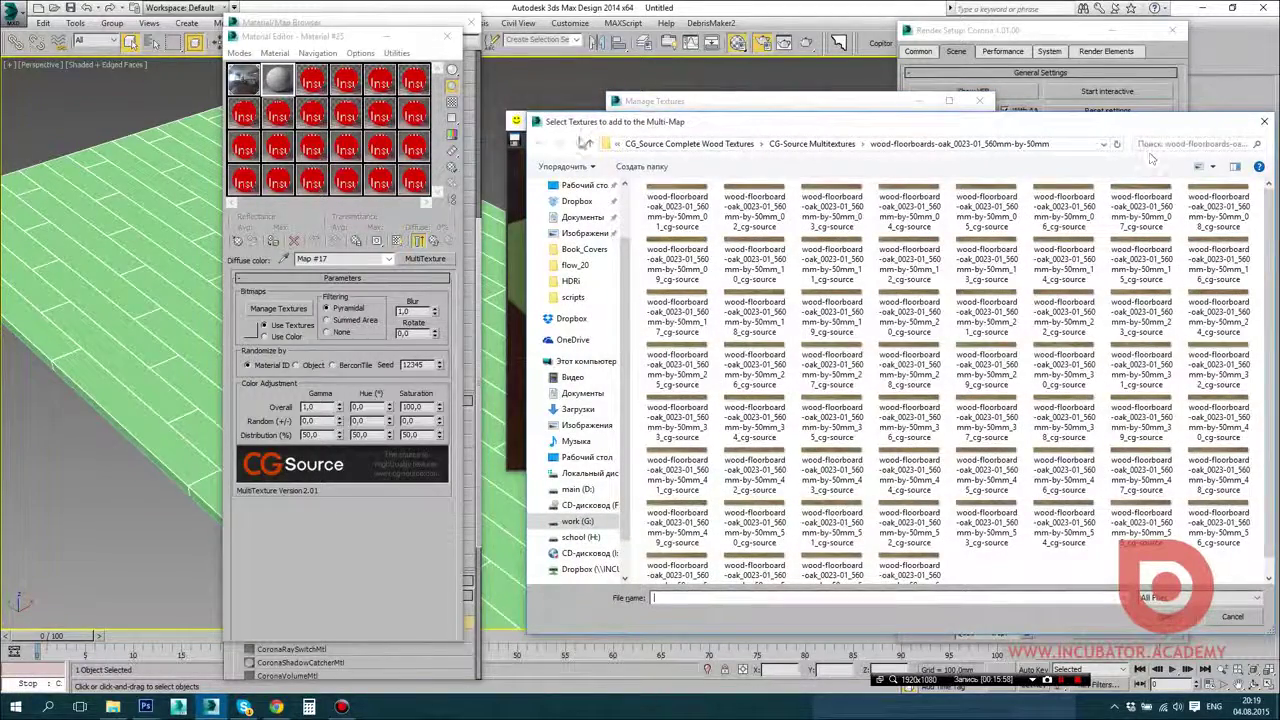
left_click(585, 144)
double_click(737, 247)
left_click(716, 207)
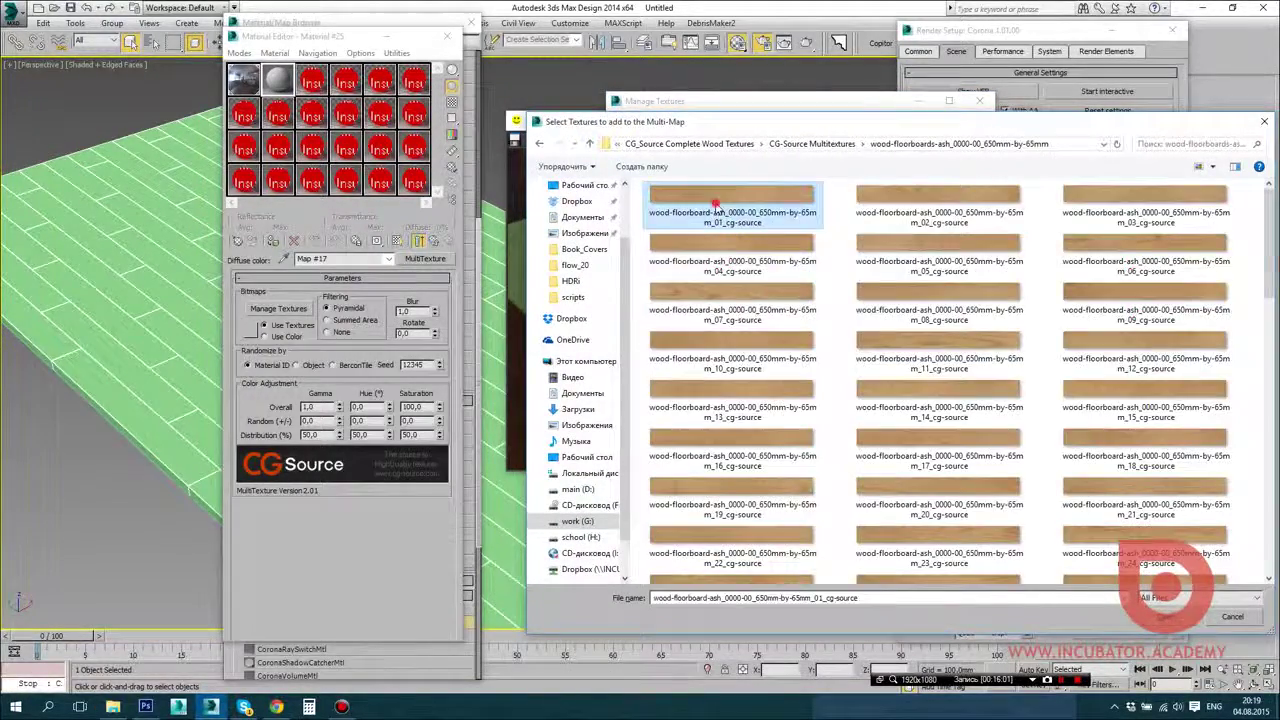
left_click(1172, 355, "shift")
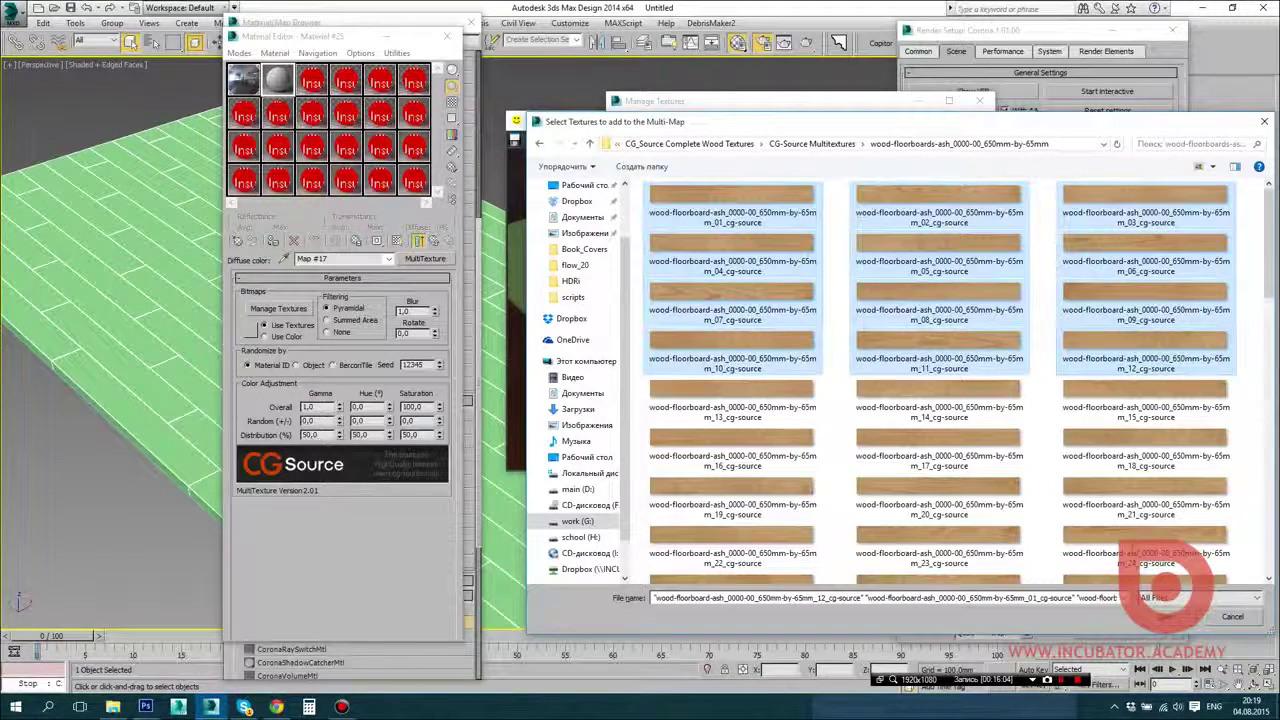
left_click(1140, 405, "shift")
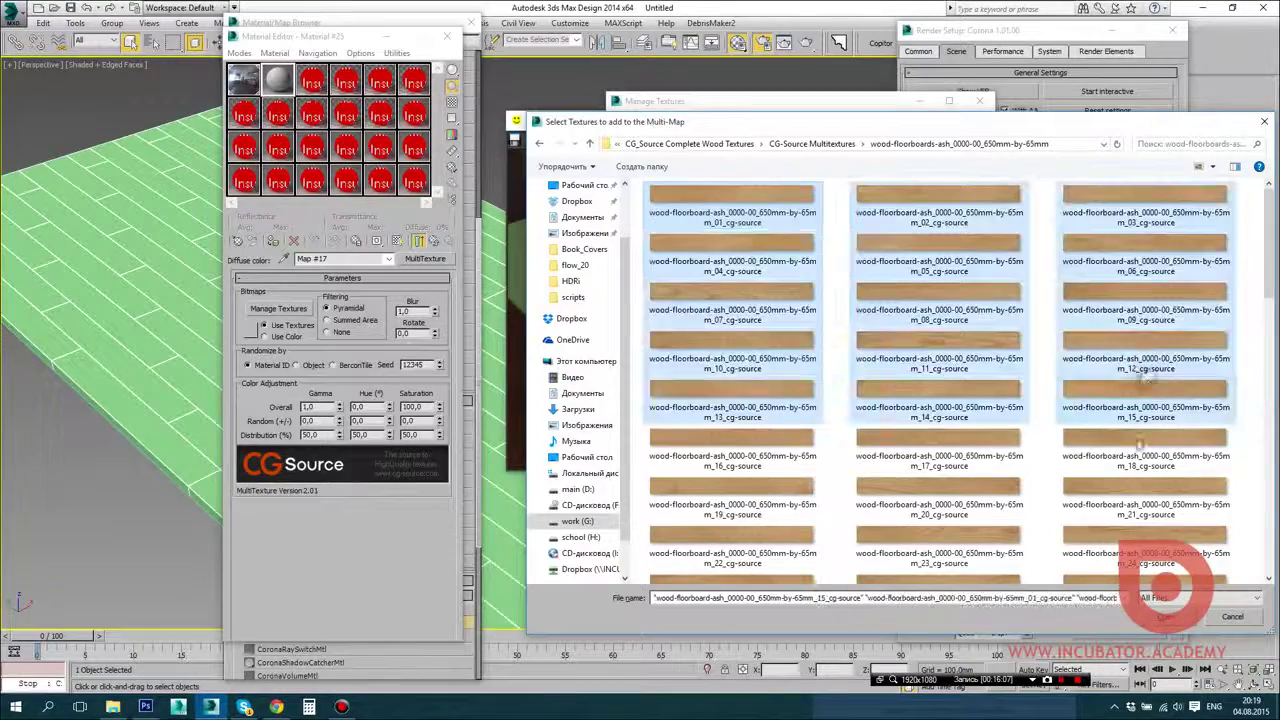
left_click(1165, 617)
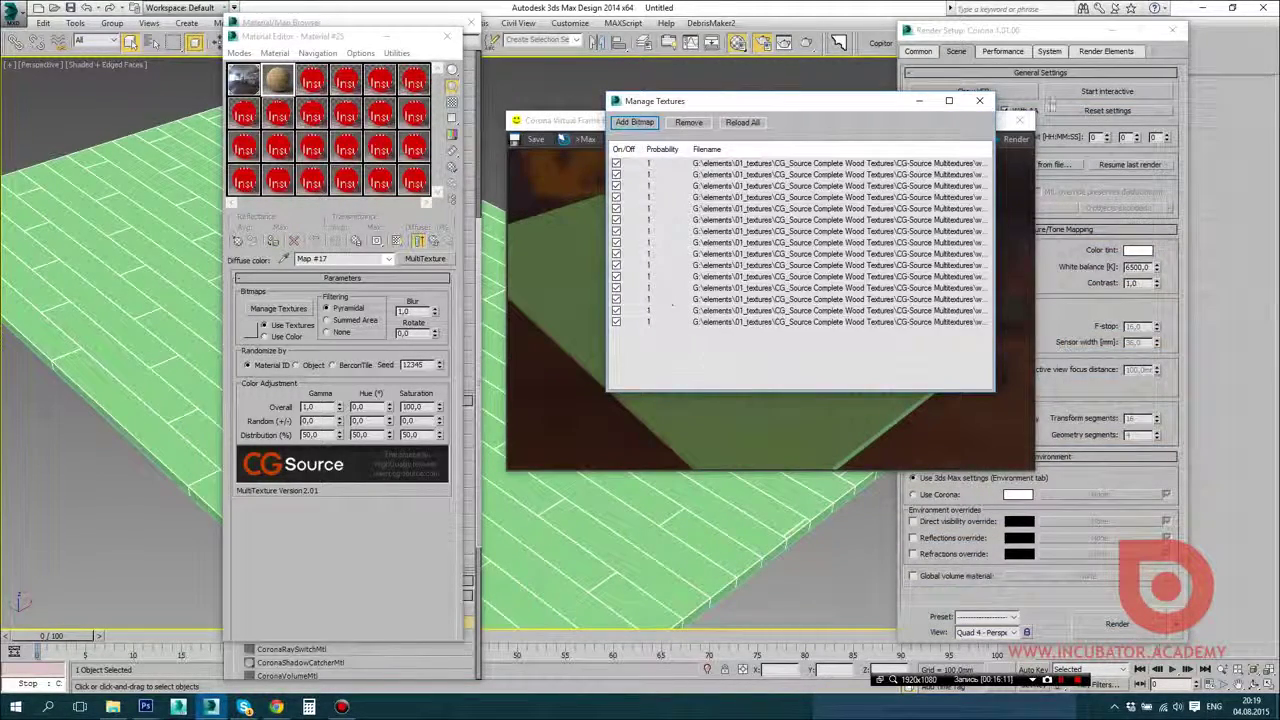
left_click(979, 100)
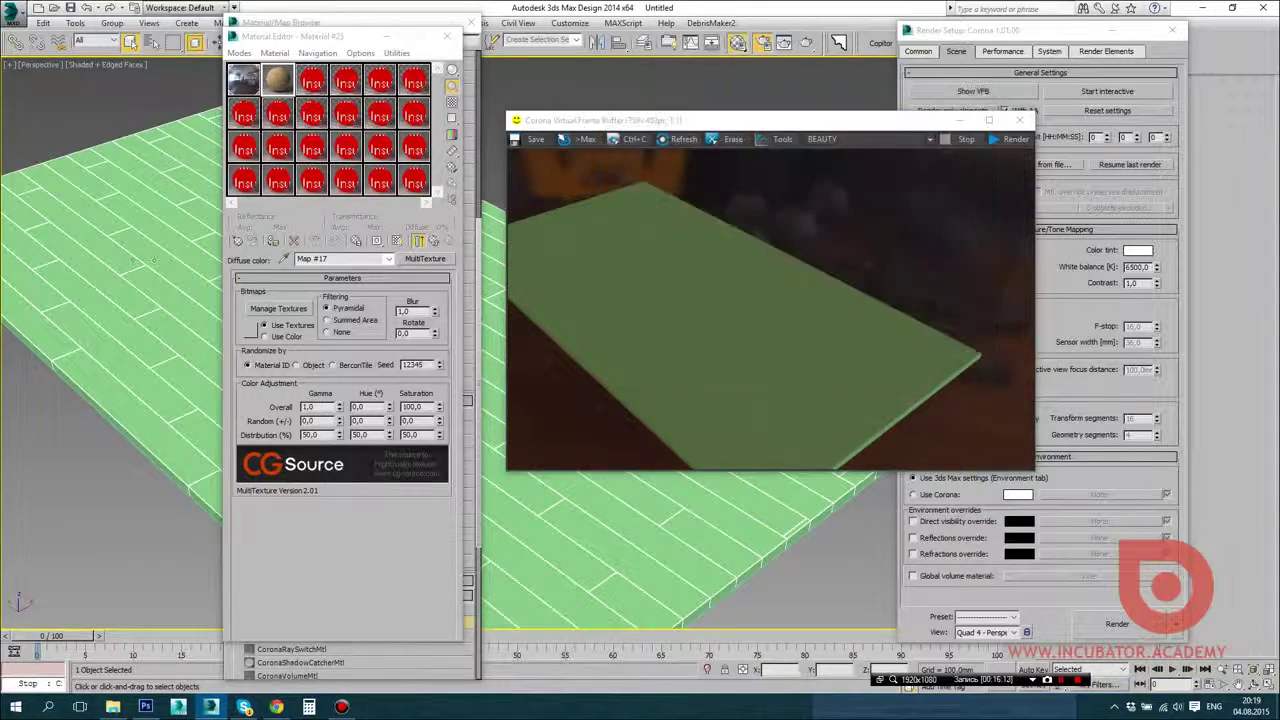
Step: Apply the material to the selected floor, show its texture in the viewport, and start an interactive Corona render of the planks up close
left_click(273, 241)
left_click(394, 241)
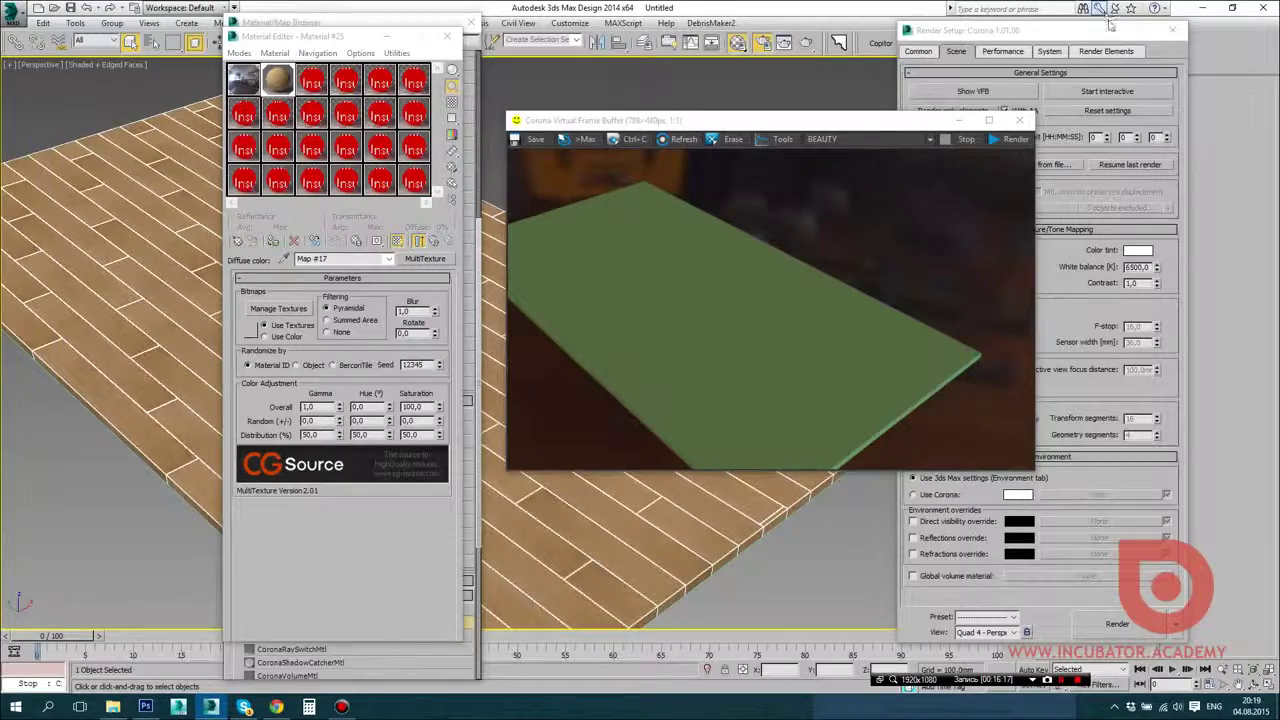
left_click(1107, 91)
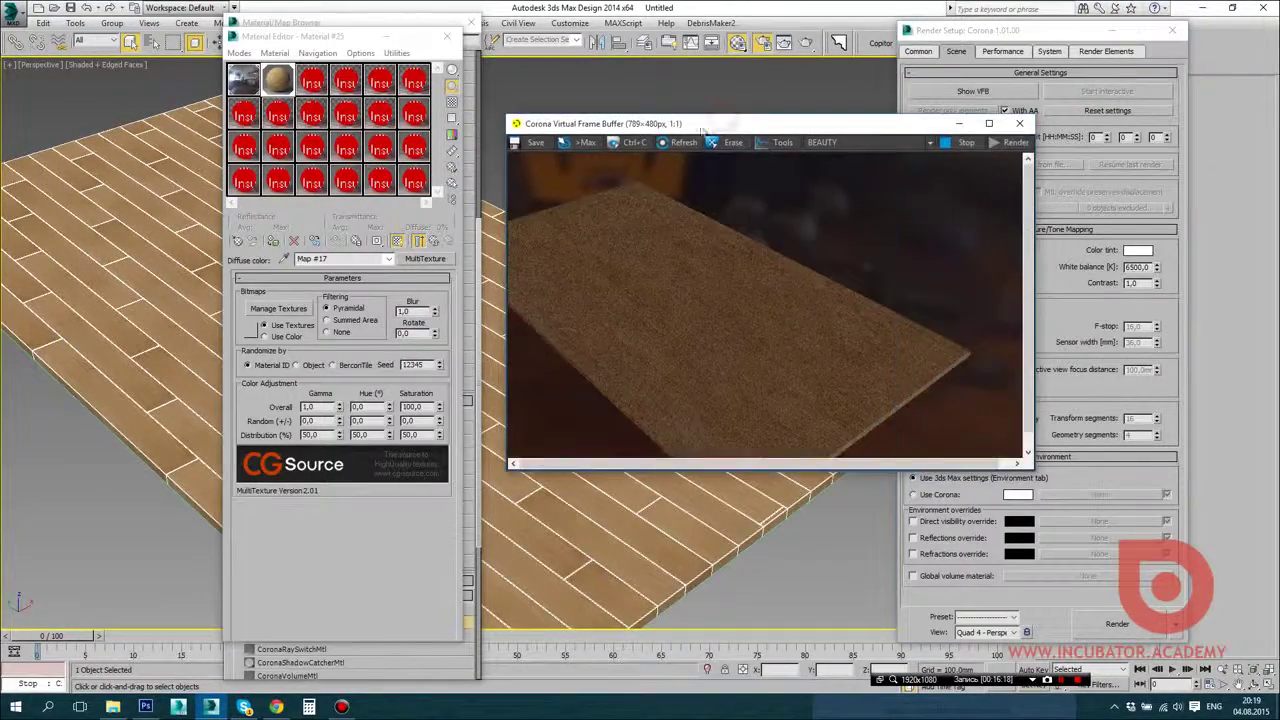
left_click_drag(738, 128, 711, 120)
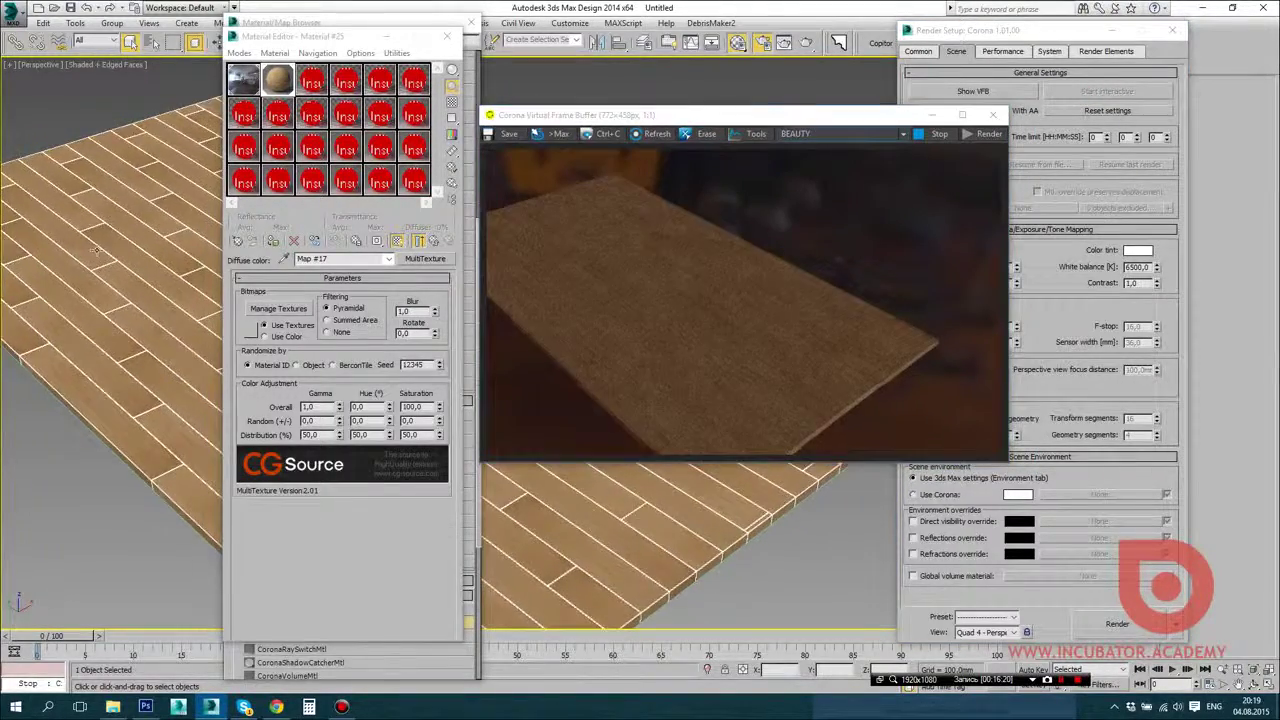
scroll(96, 250, "up", 5)
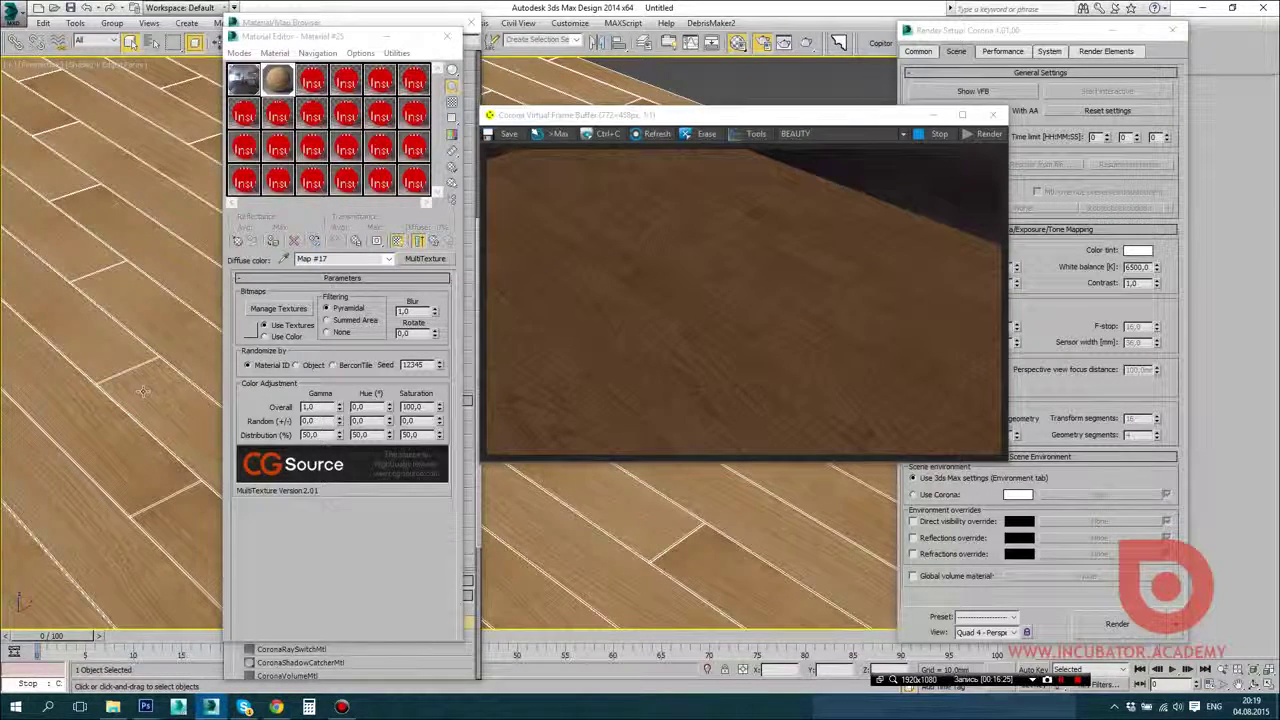
left_click_drag(695, 116, 663, 114)
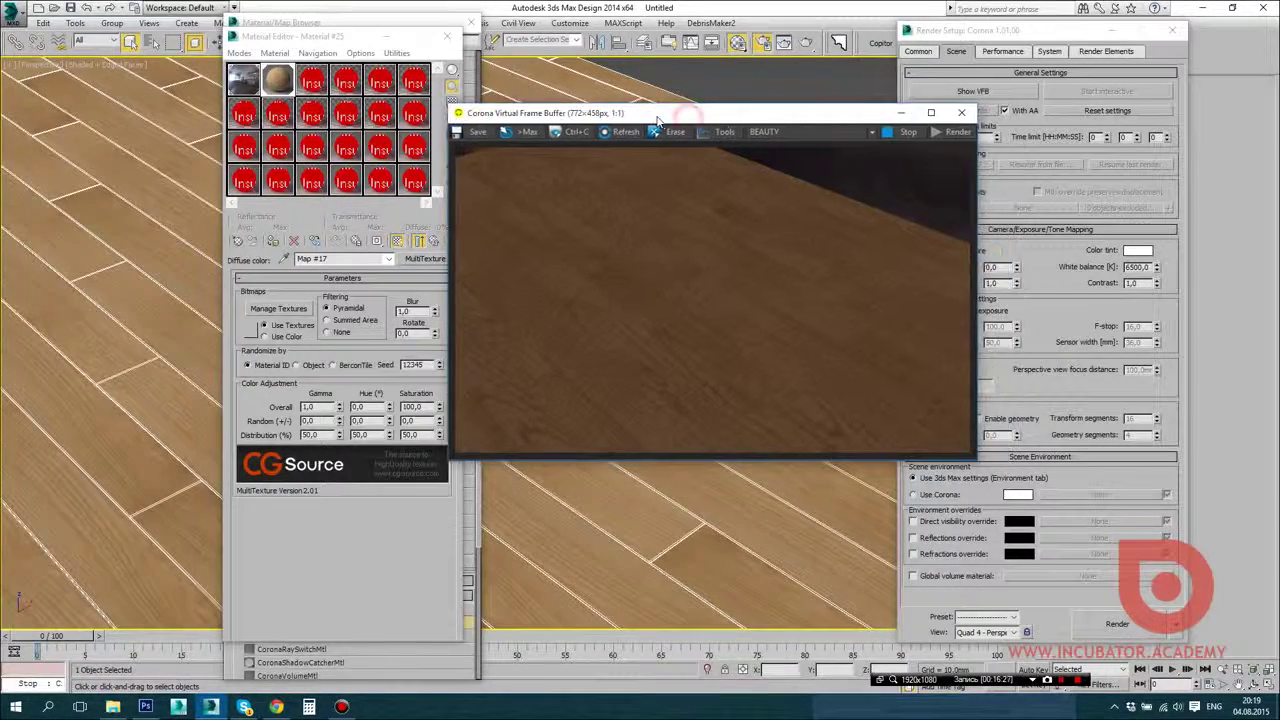
Step: Set the frame buffer's color mapping exposure to 1 EV
left_click(726, 132)
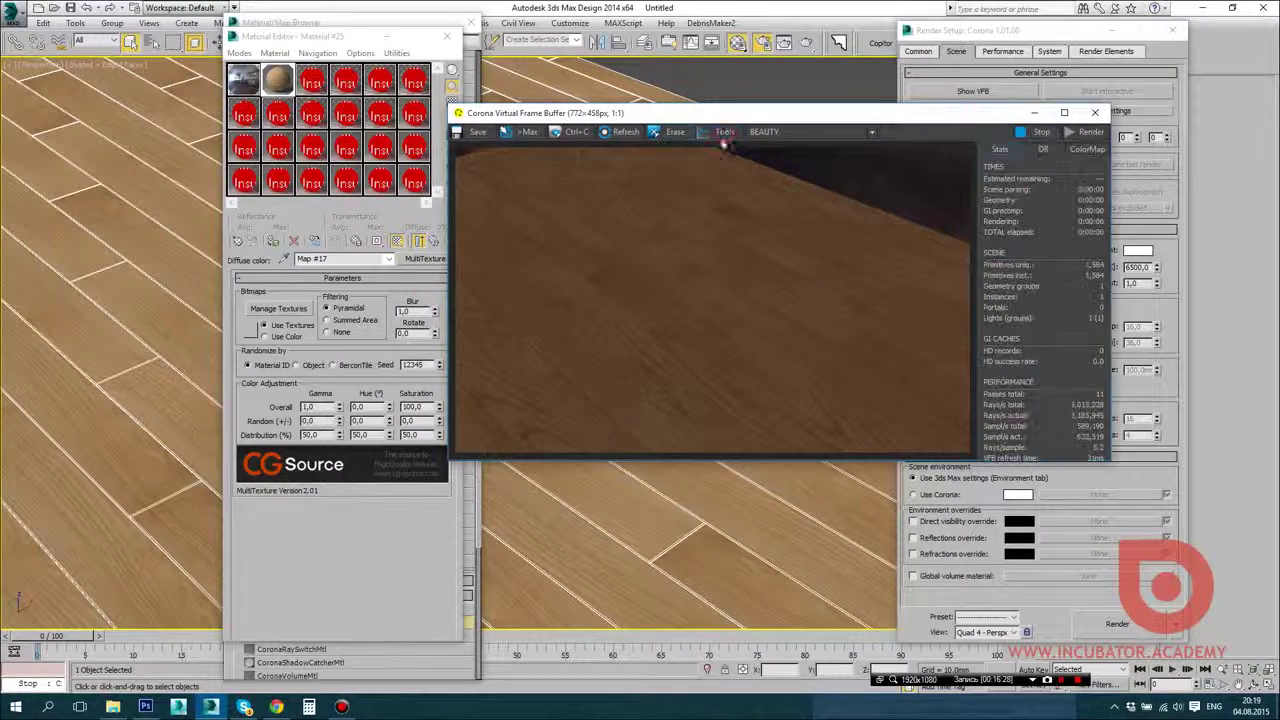
left_click(1081, 150)
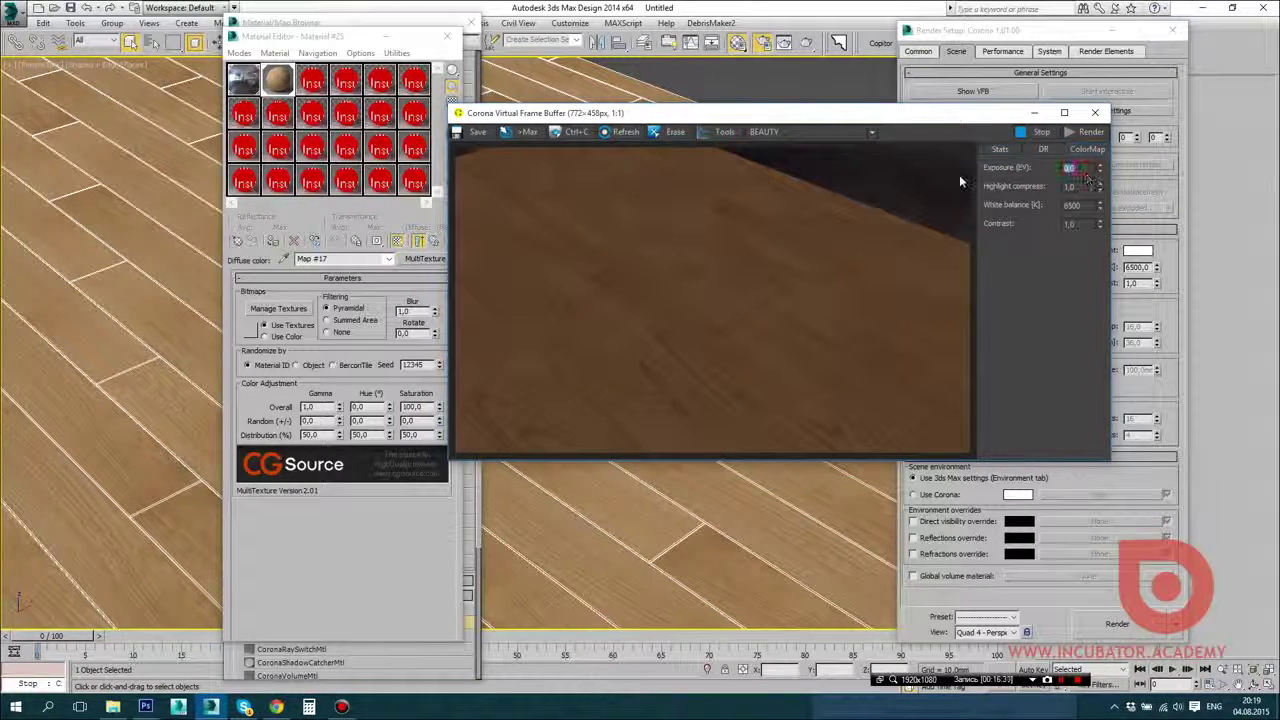
type("1")
key("Return")
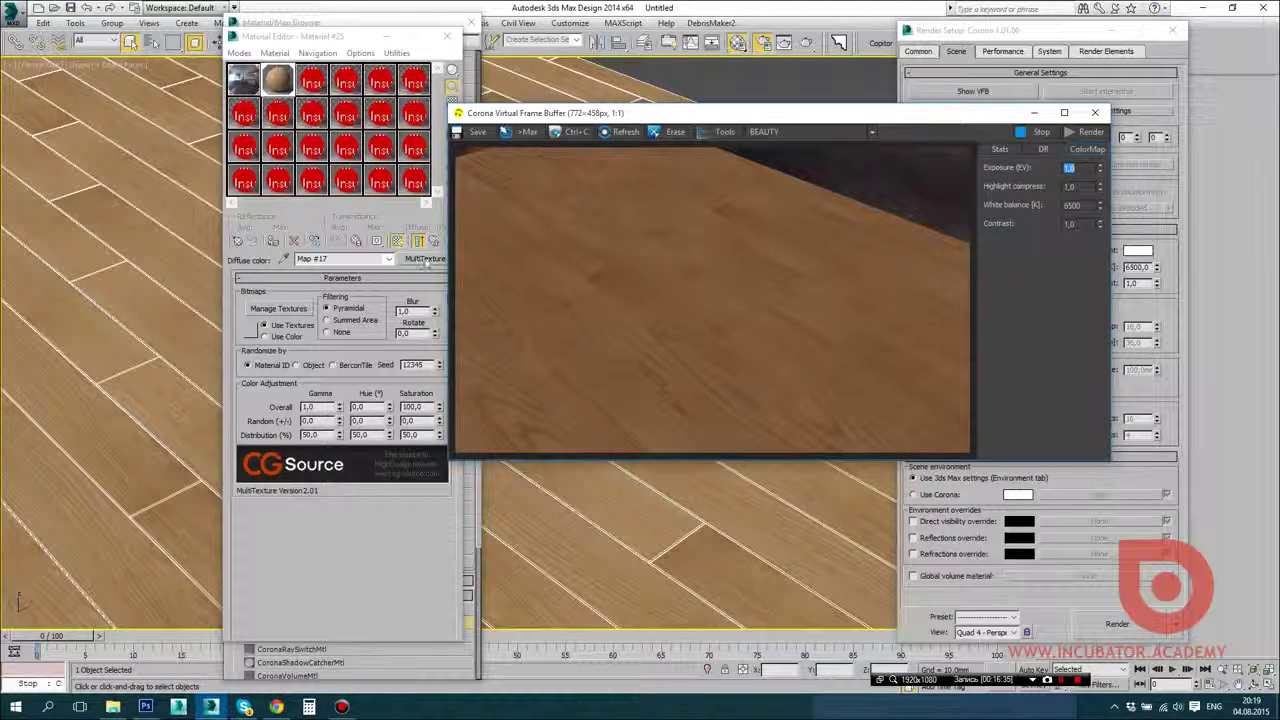
Step: Return to the parent Corona material and assign a MultiTexture map to its reflection glossiness
left_click(418, 241)
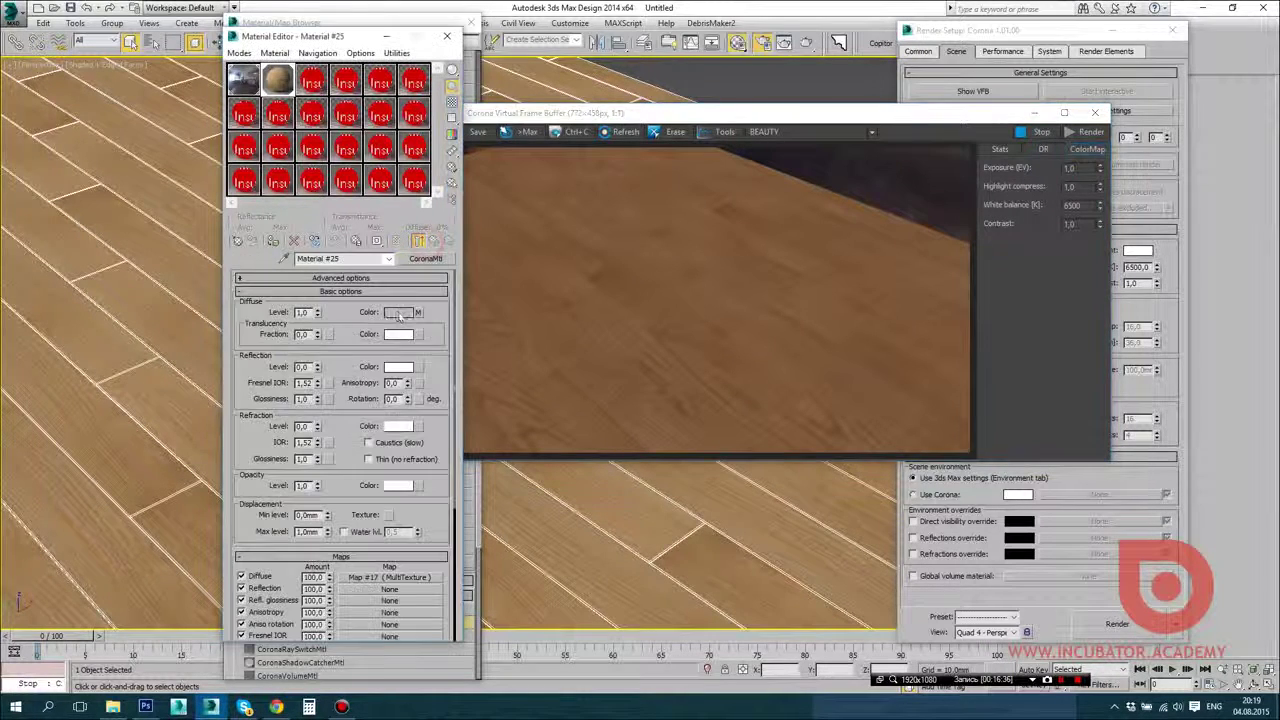
left_click(329, 399)
type("mul")
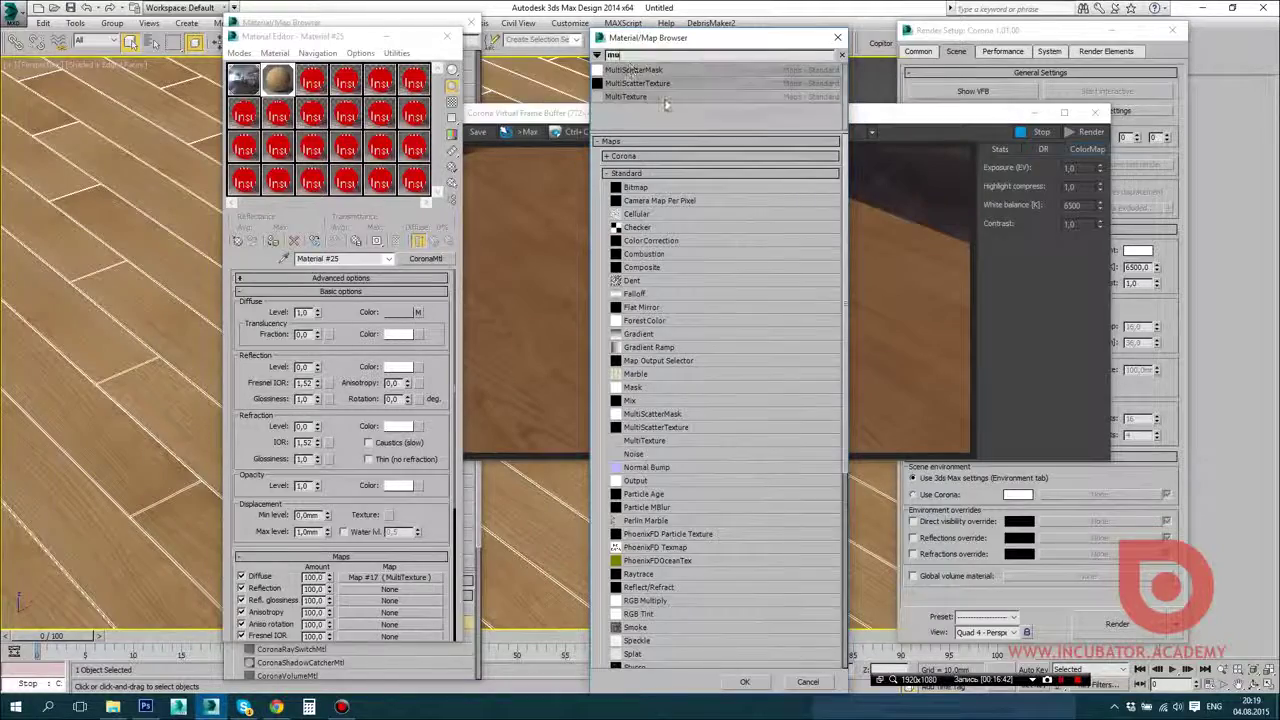
double_click(660, 97)
Step: Add ash plank images 01 to 12 to the reflection glossiness MultiTexture map and return to the parent material
left_click(278, 309)
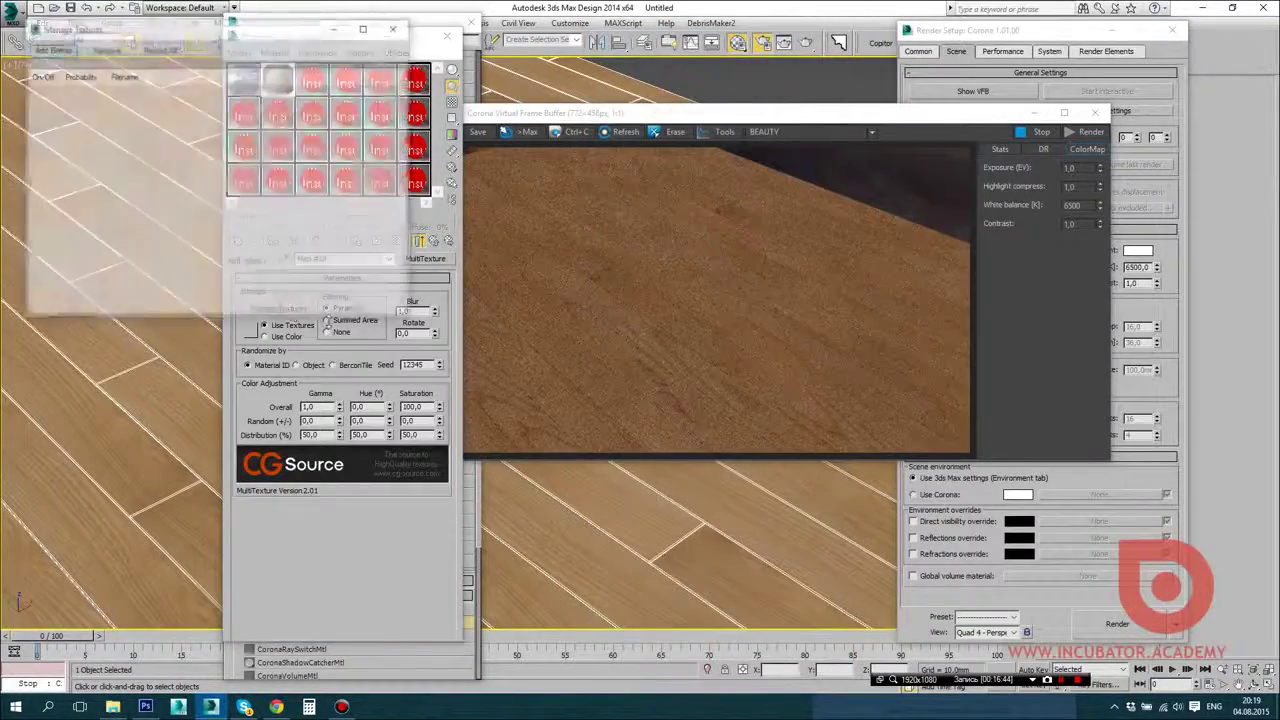
left_click(52, 50)
left_click(233, 125)
left_click(646, 275, "shift")
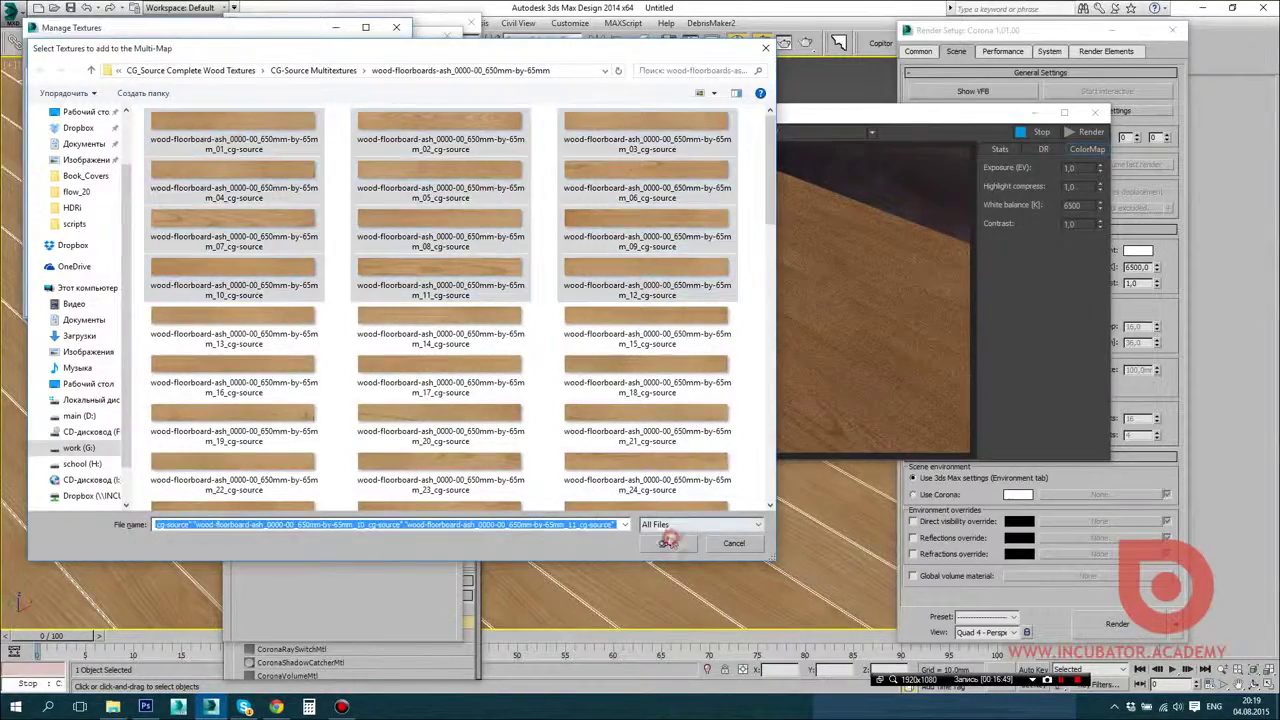
left_click(667, 543)
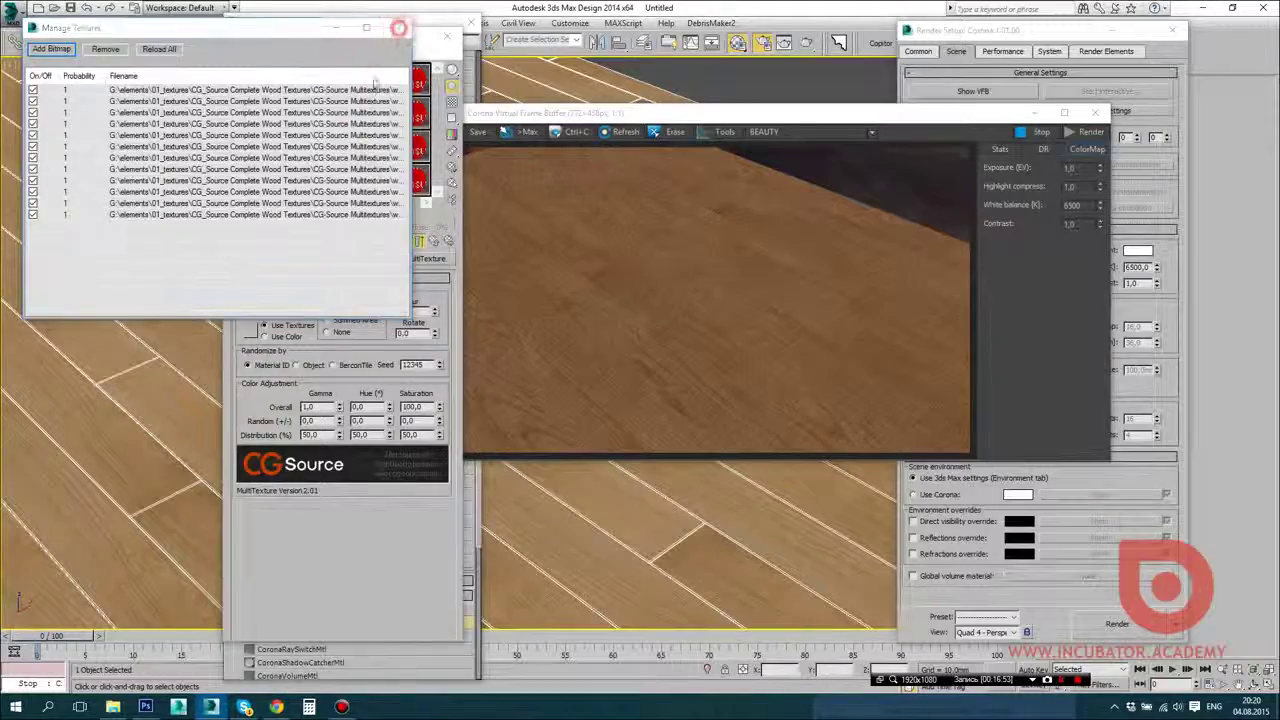
left_click(398, 28)
left_click(441, 241)
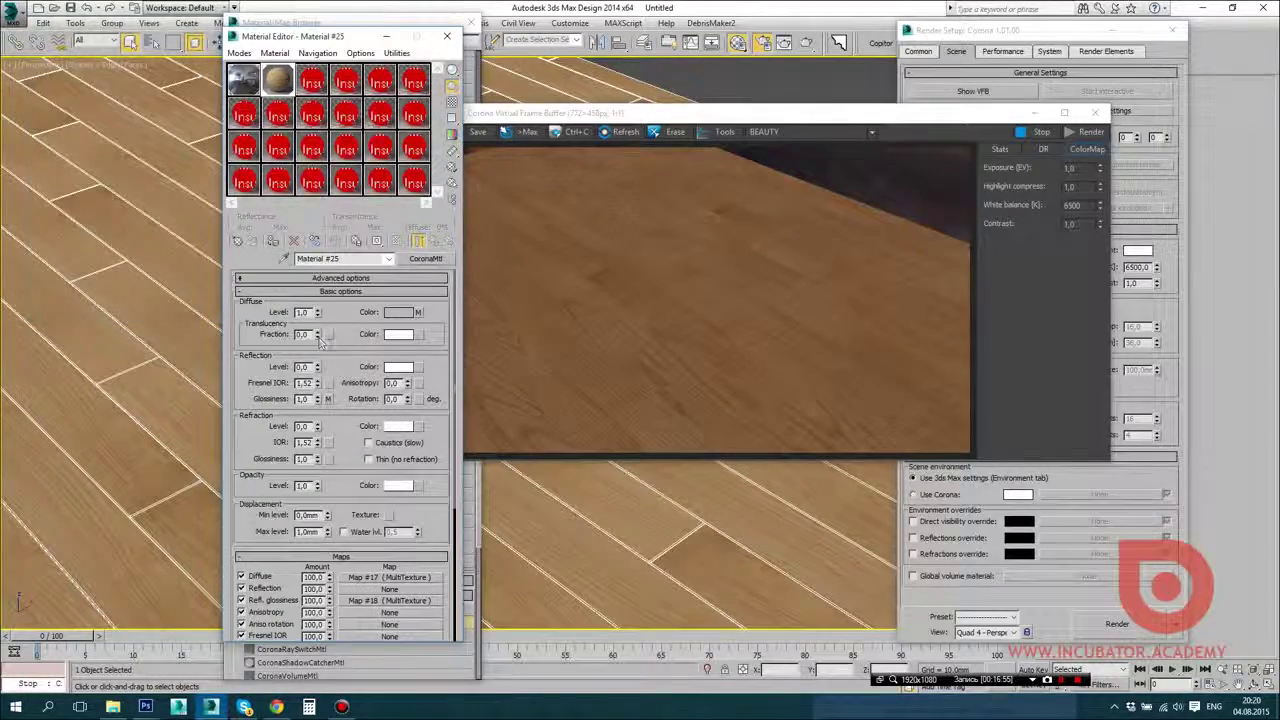
Step: Set the floor material's reflection level to 1 and the glossiness MultiTexture's overall saturation to 0
middle_click_drag(112, 462, 121, 424, "alt")
middle_click_drag(82, 360, 130, 437, "alt")
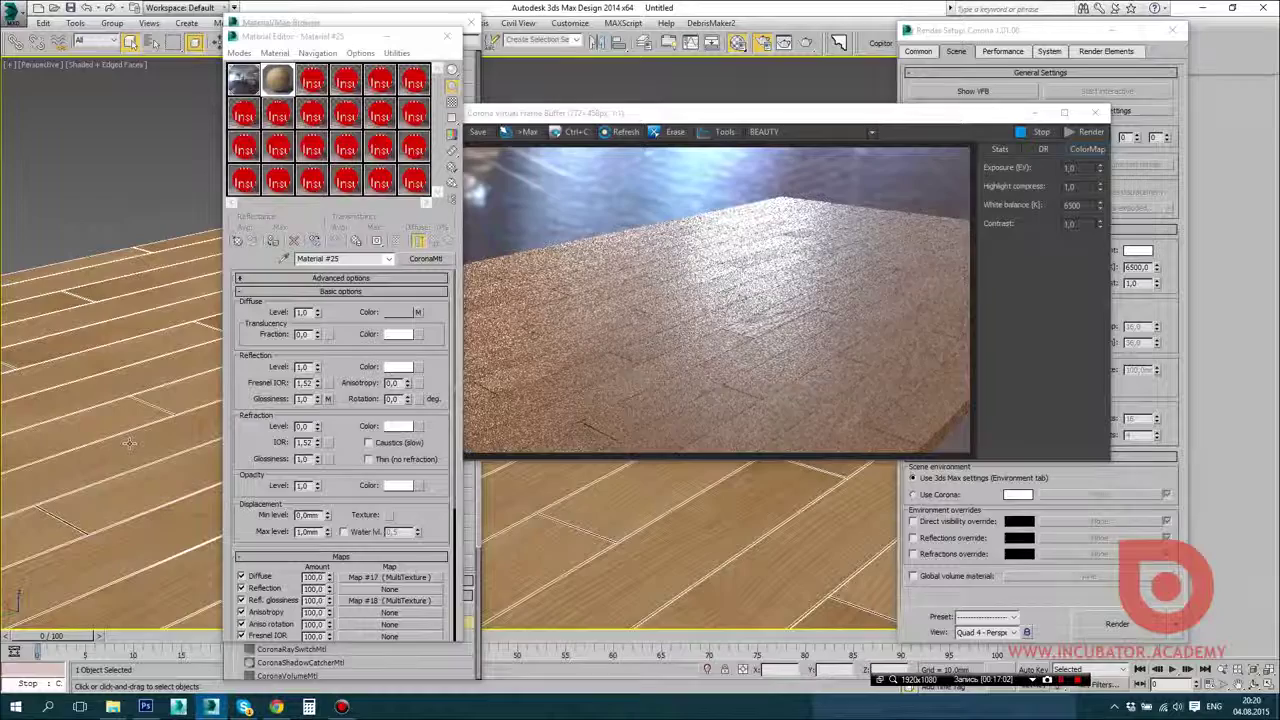
left_click(327, 399)
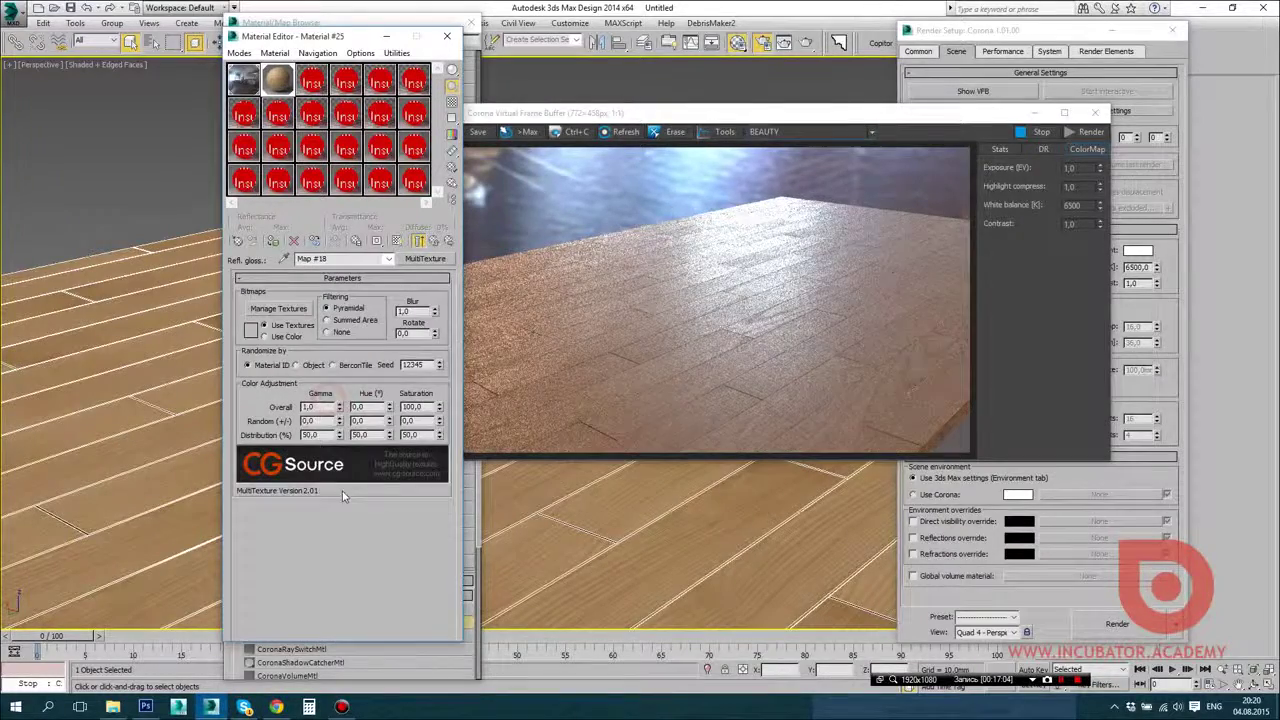
double_click(421, 407)
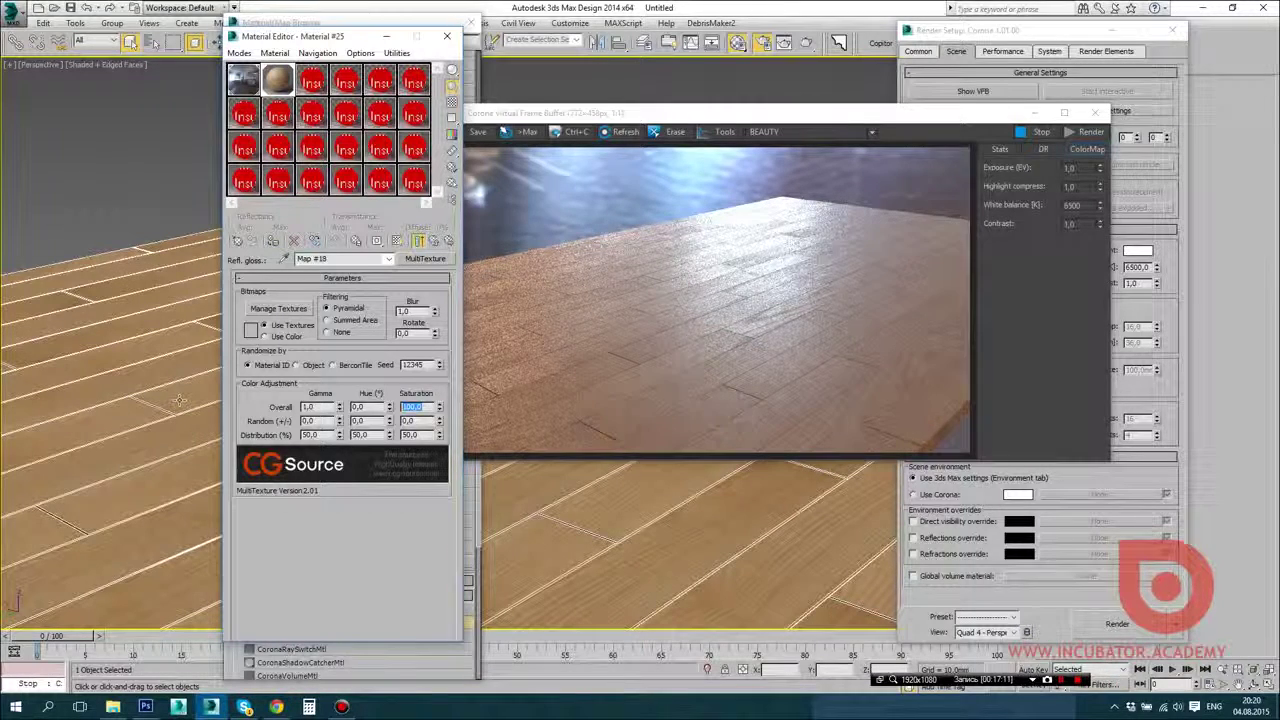
type("0")
key("Return")
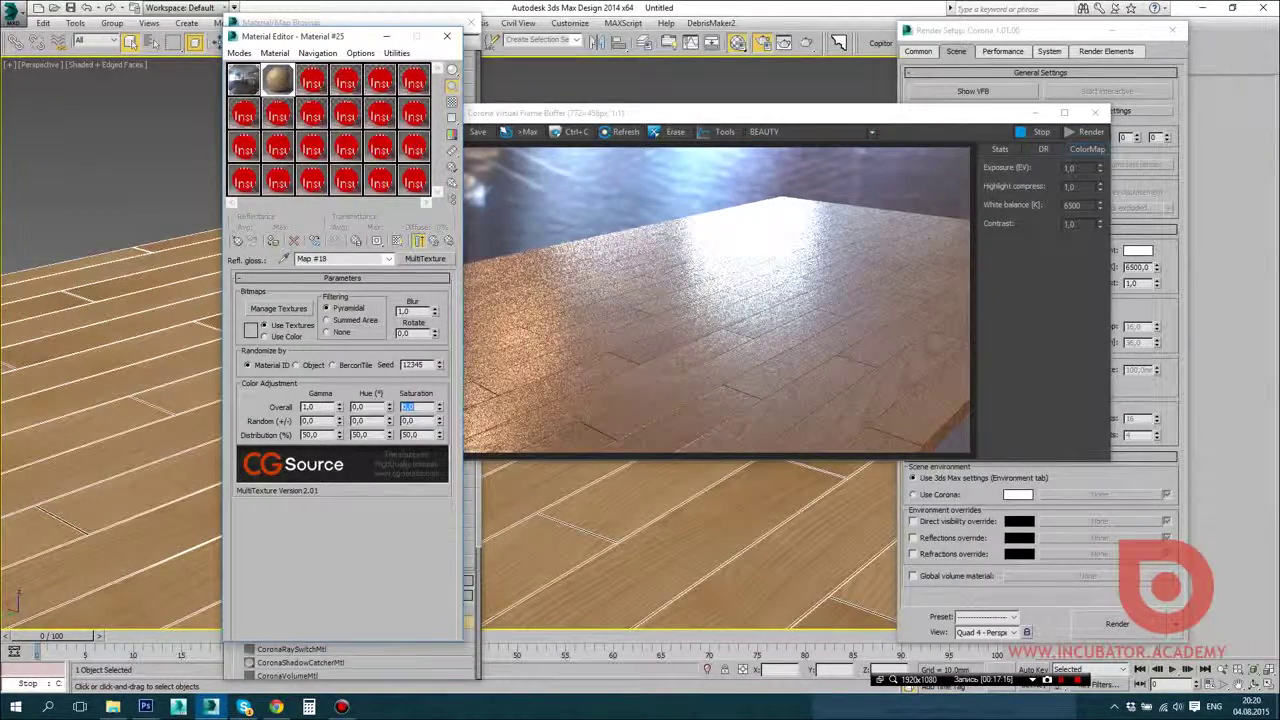
Step: Try an overall gamma of 2 on the glossiness MultiTexture map and settle on 2.3
double_click(310, 407)
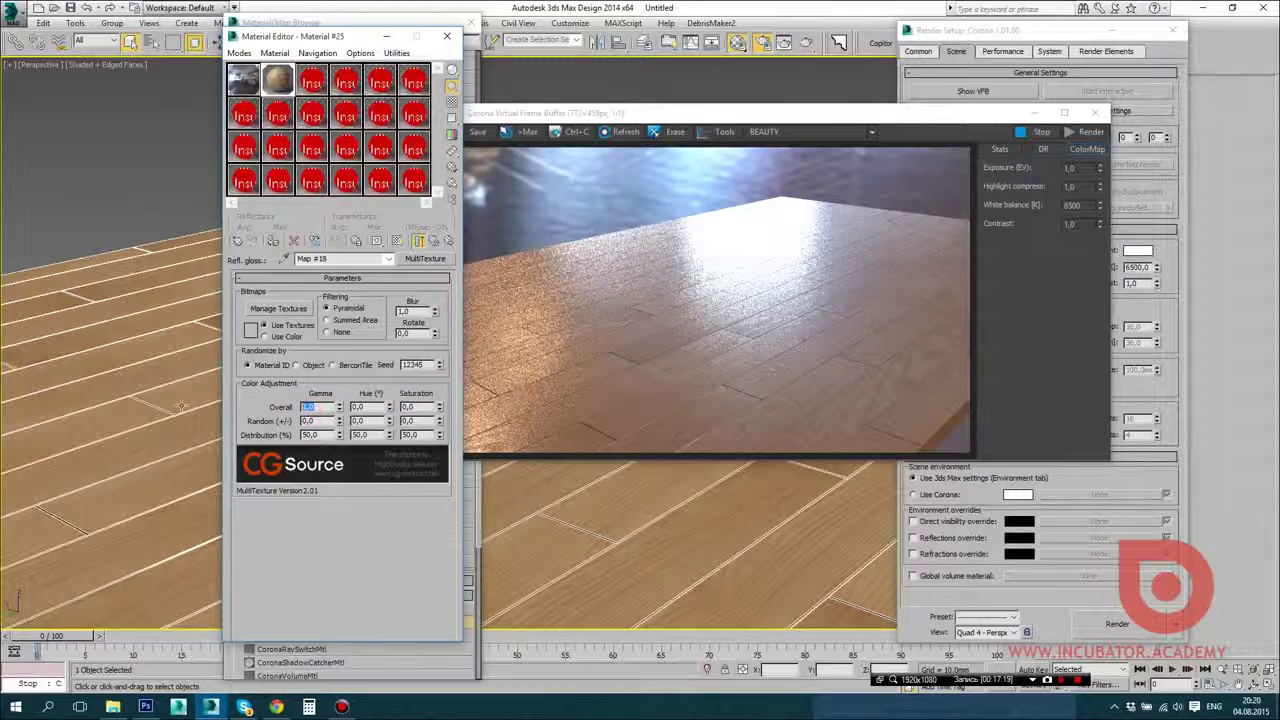
type("2")
key("Return")
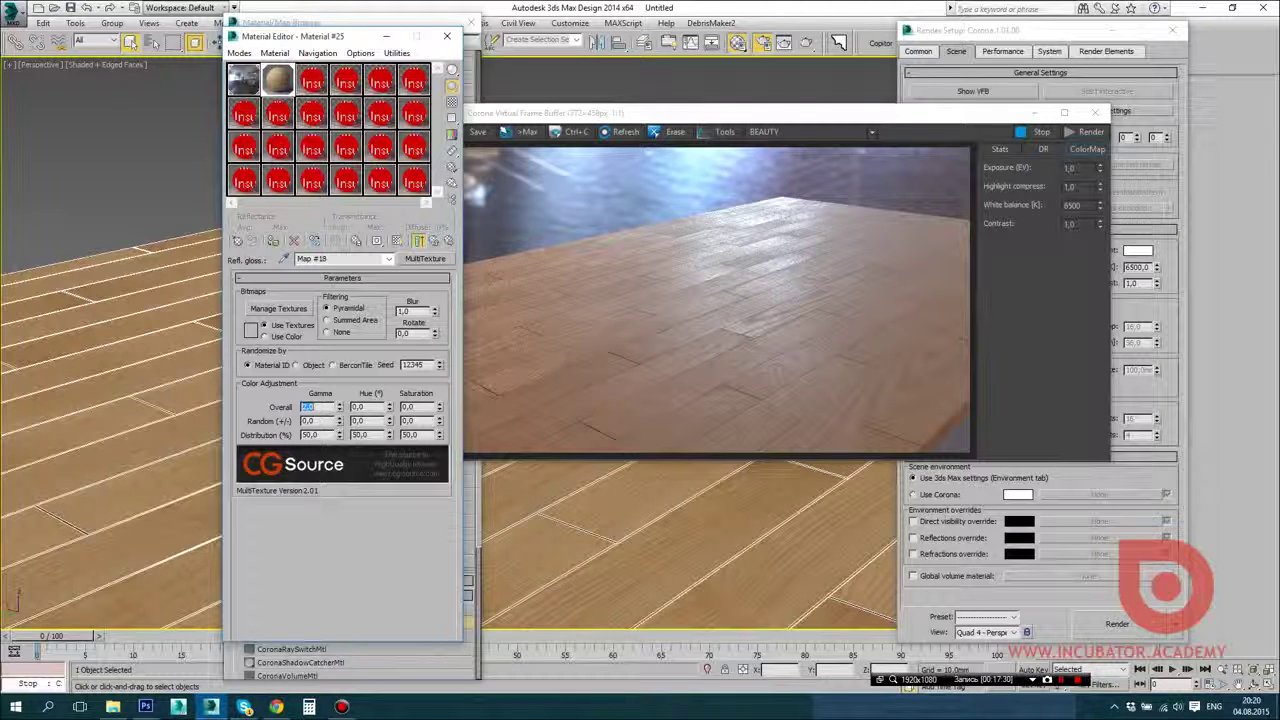
type("2,")
key("BackSpace")
key("alt+shift")
type(",2")
key("Return")
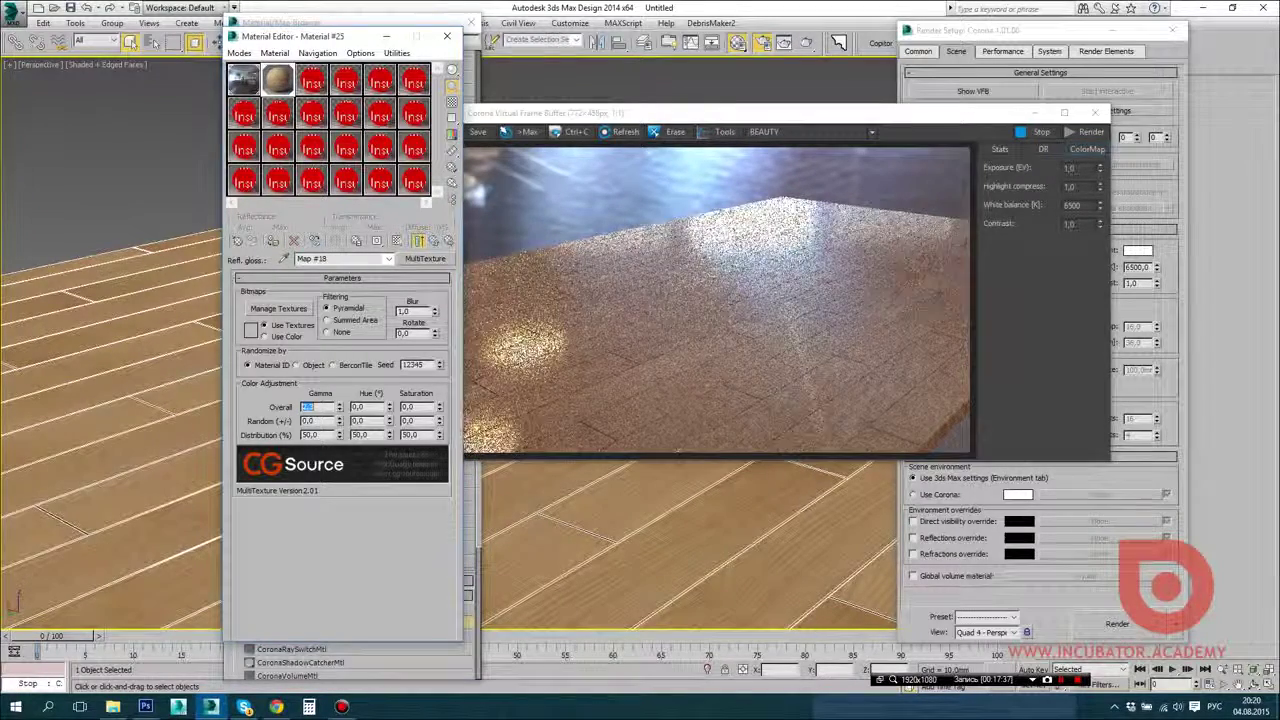
middle_click_drag(183, 409, 121, 410, "alt")
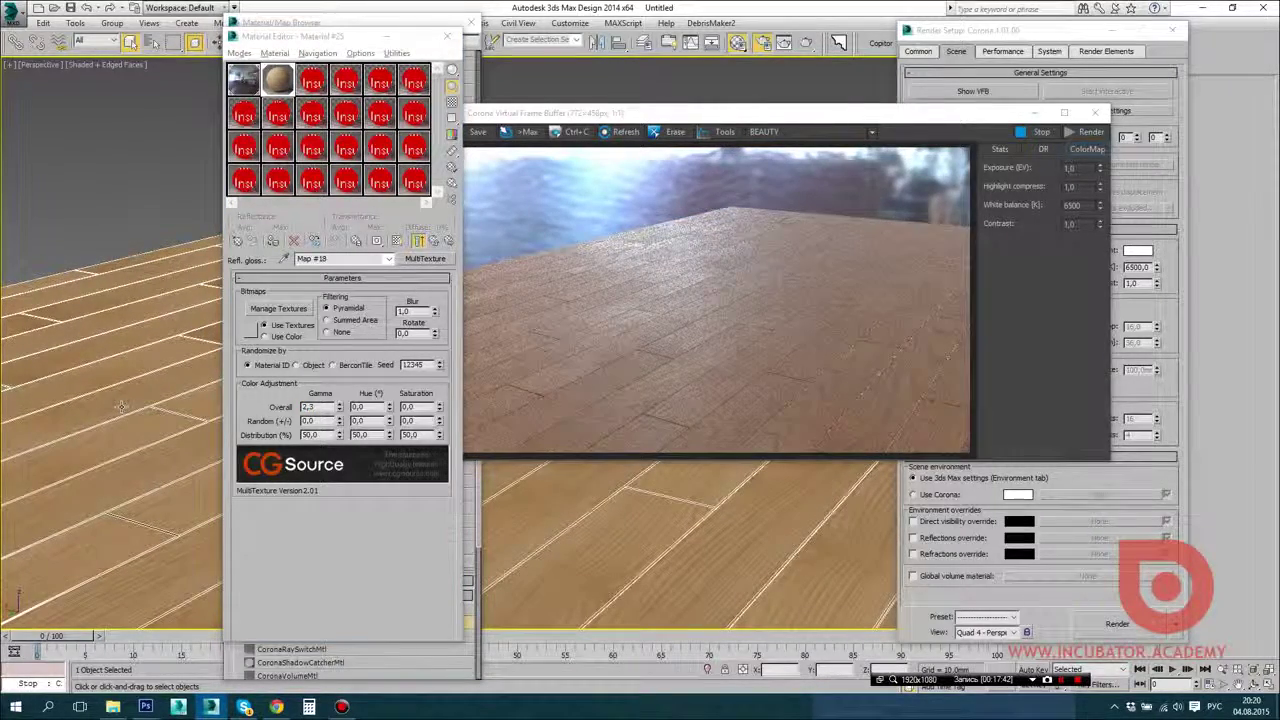
Step: Open the floor material's diffuse MultiTexture map and try a random gamma of 1, settling on 0.2
left_click(434, 241)
left_click(420, 314)
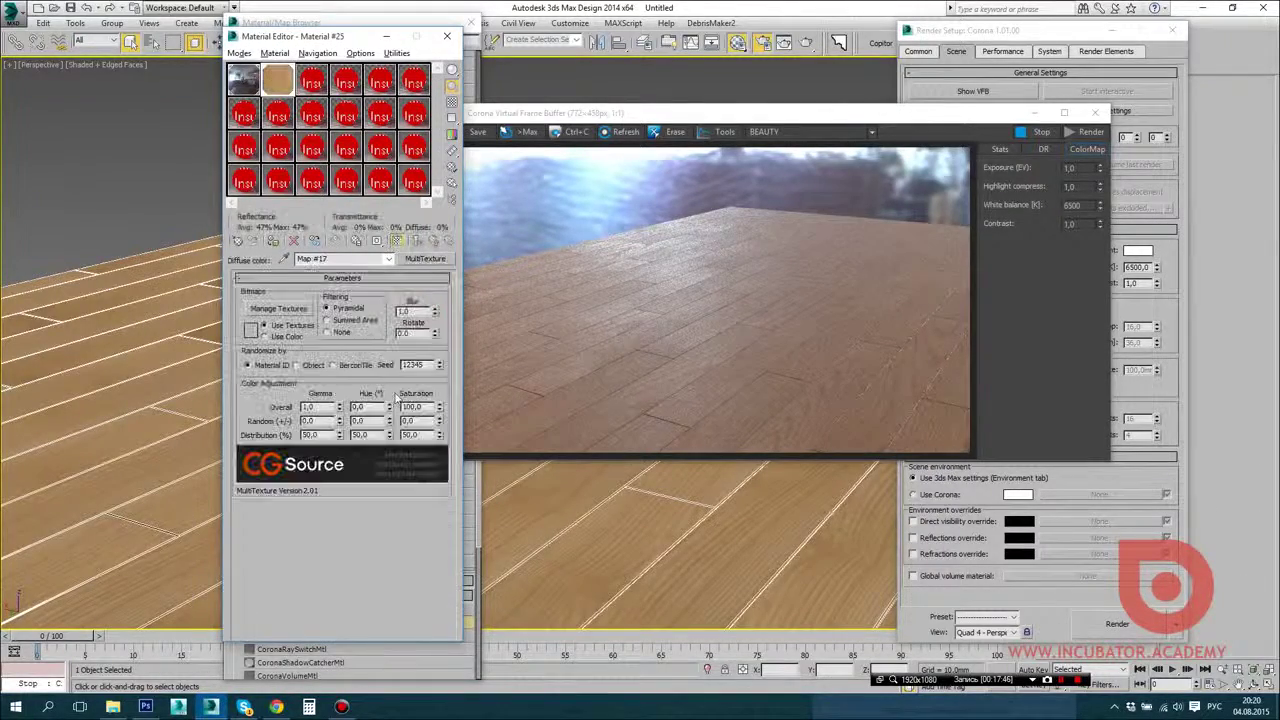
double_click(320, 421)
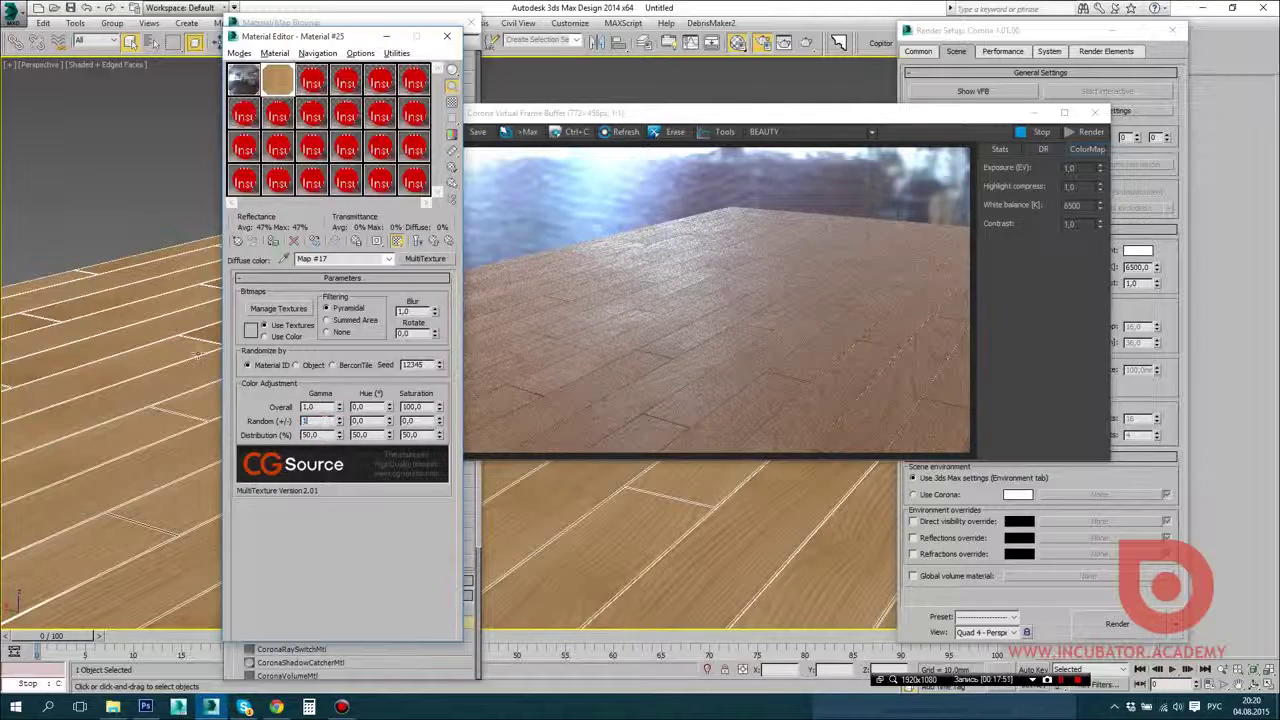
type("1")
key("Return")
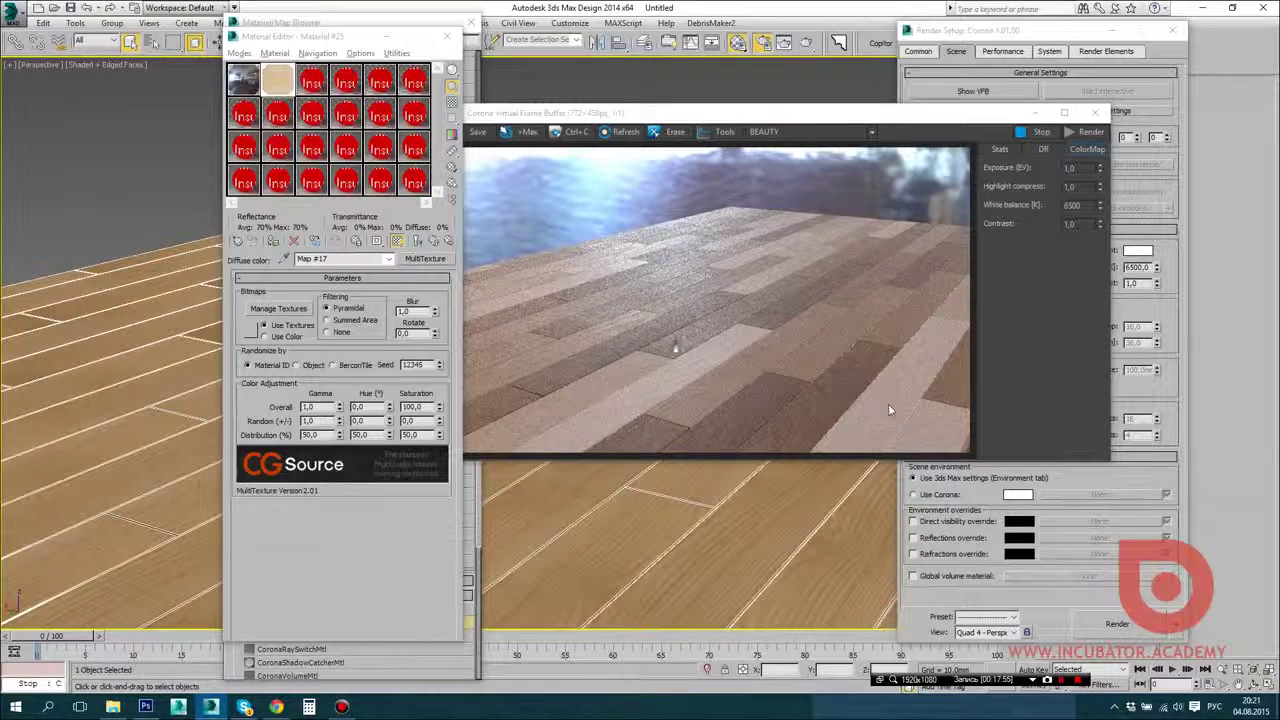
double_click(320, 421)
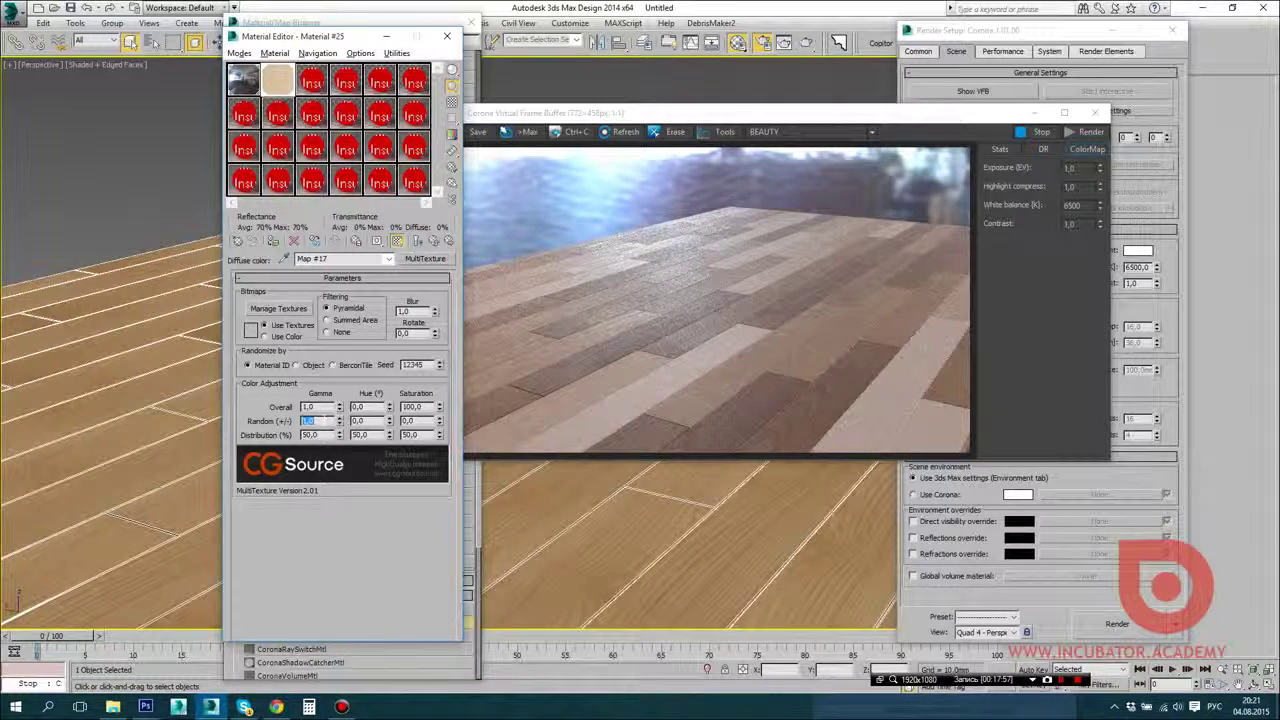
type("0,2")
key("Return")
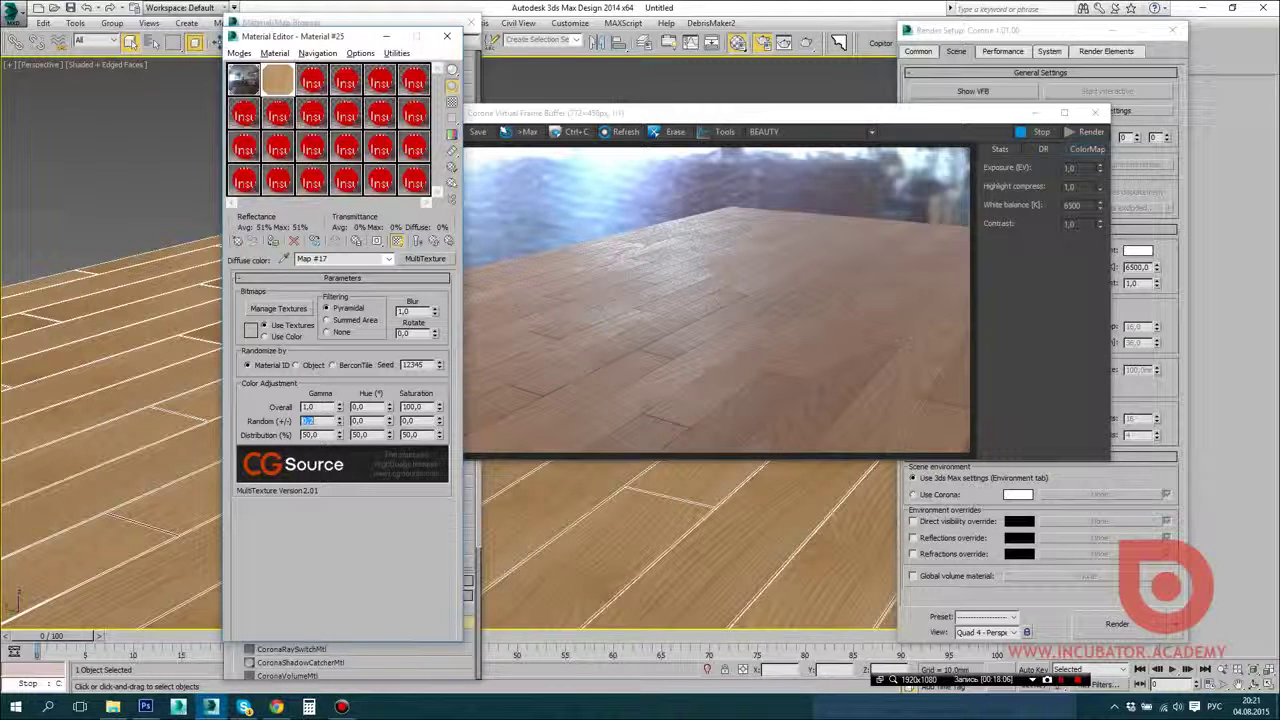
Step: Set the diffuse MultiTexture's random hue to 0.2 and random saturation to 0.3, with Summed Area filtering
double_click(372, 421)
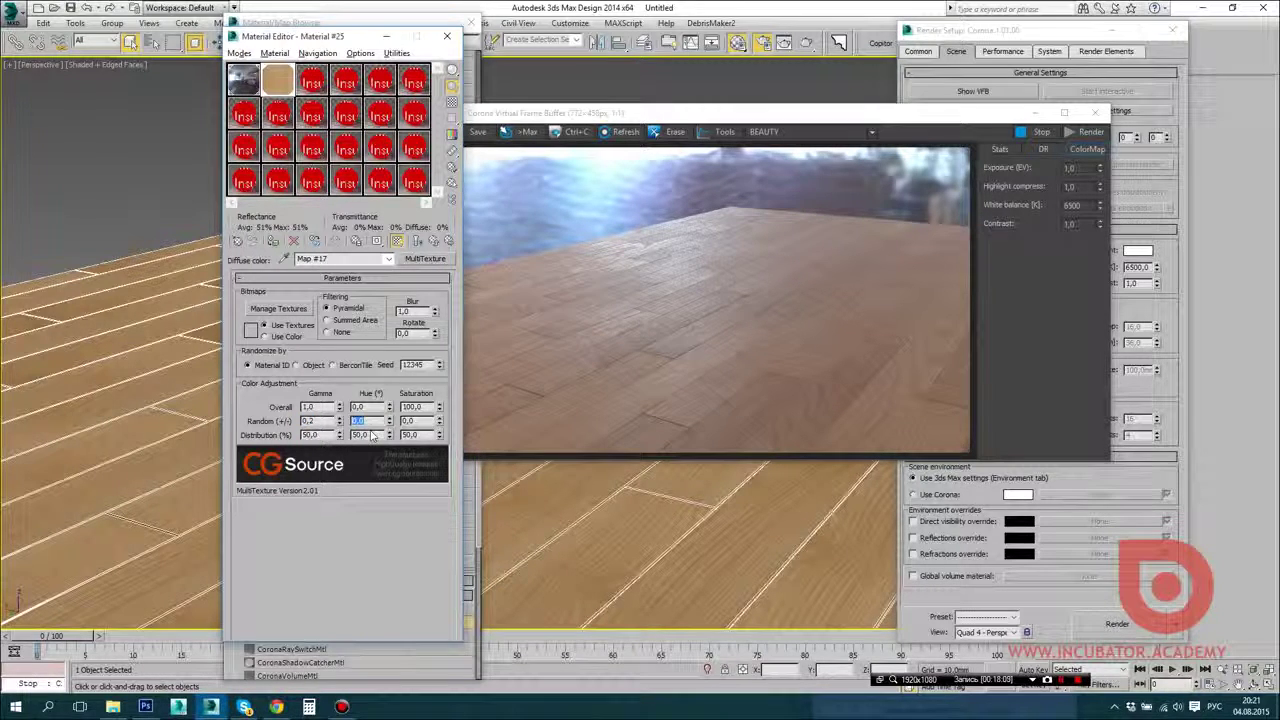
double_click(414, 421)
type("0,3")
key("Return")
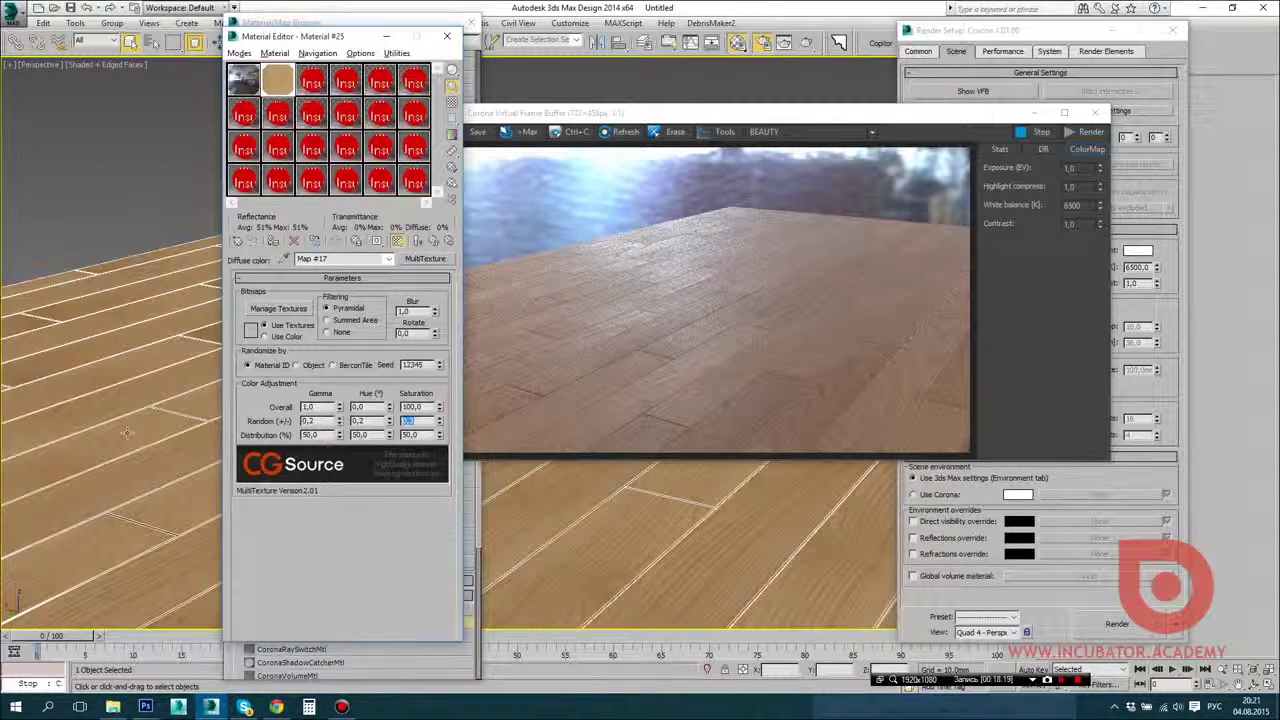
type("0,3")
key("Return")
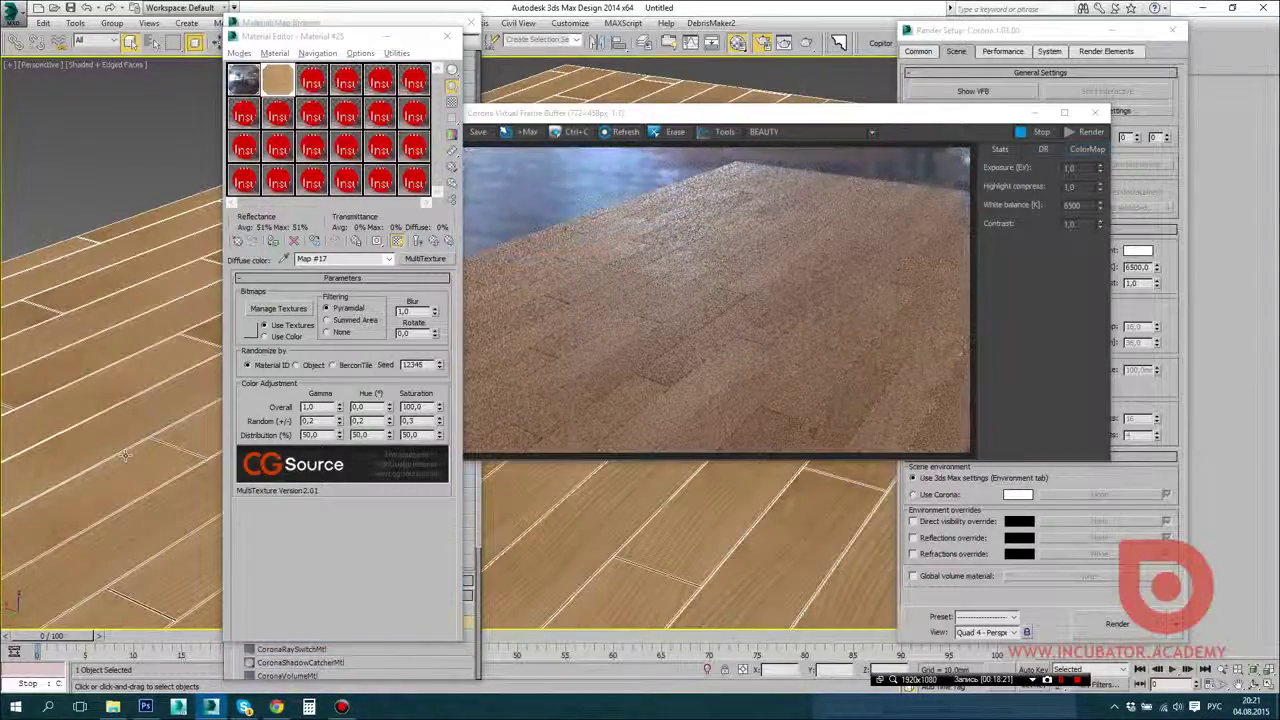
left_click(327, 320)
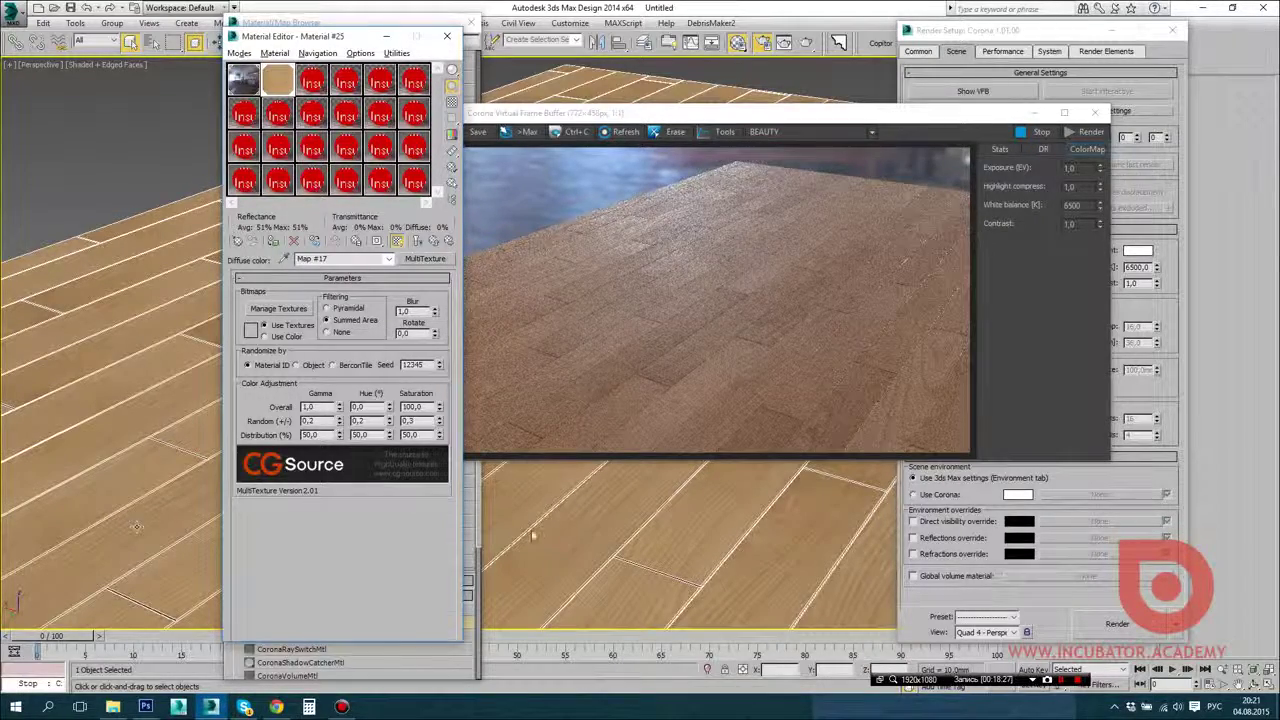
middle_click_drag(104, 525, 138, 534, "alt")
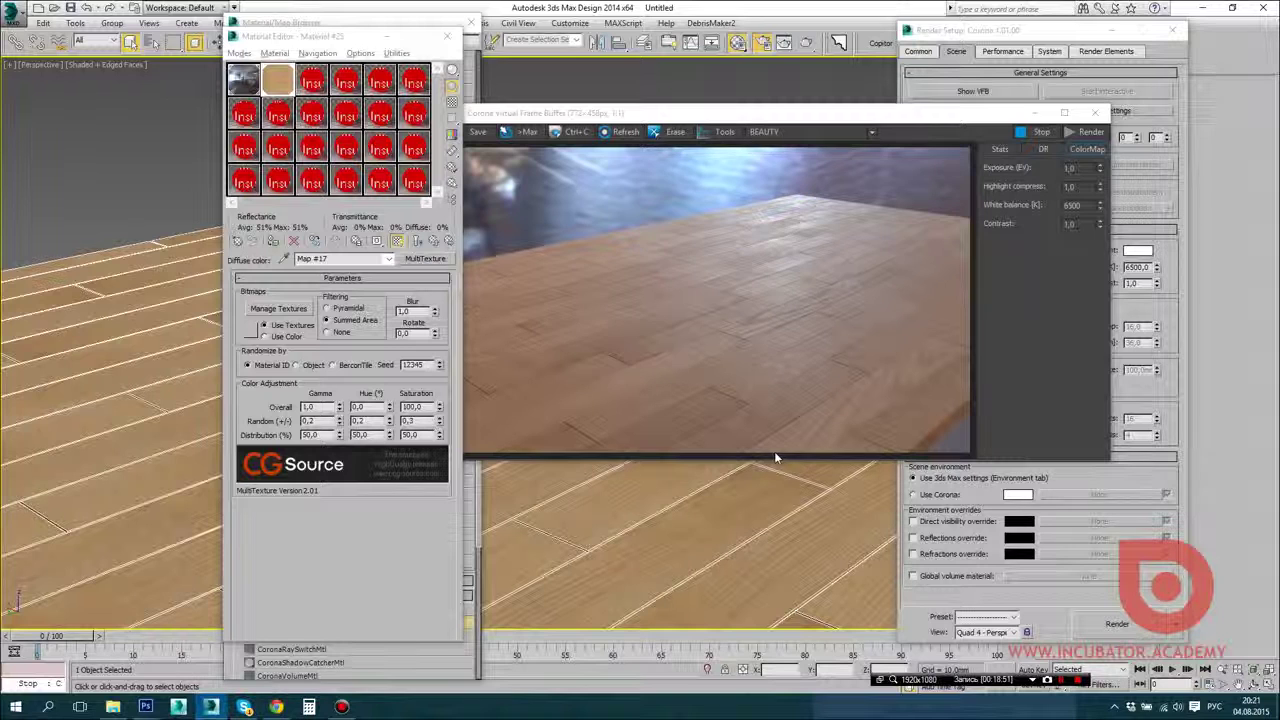
Step: Stop the interactive render and close the frame buffer, render setup, material editor and map browser windows
left_click(1036, 136)
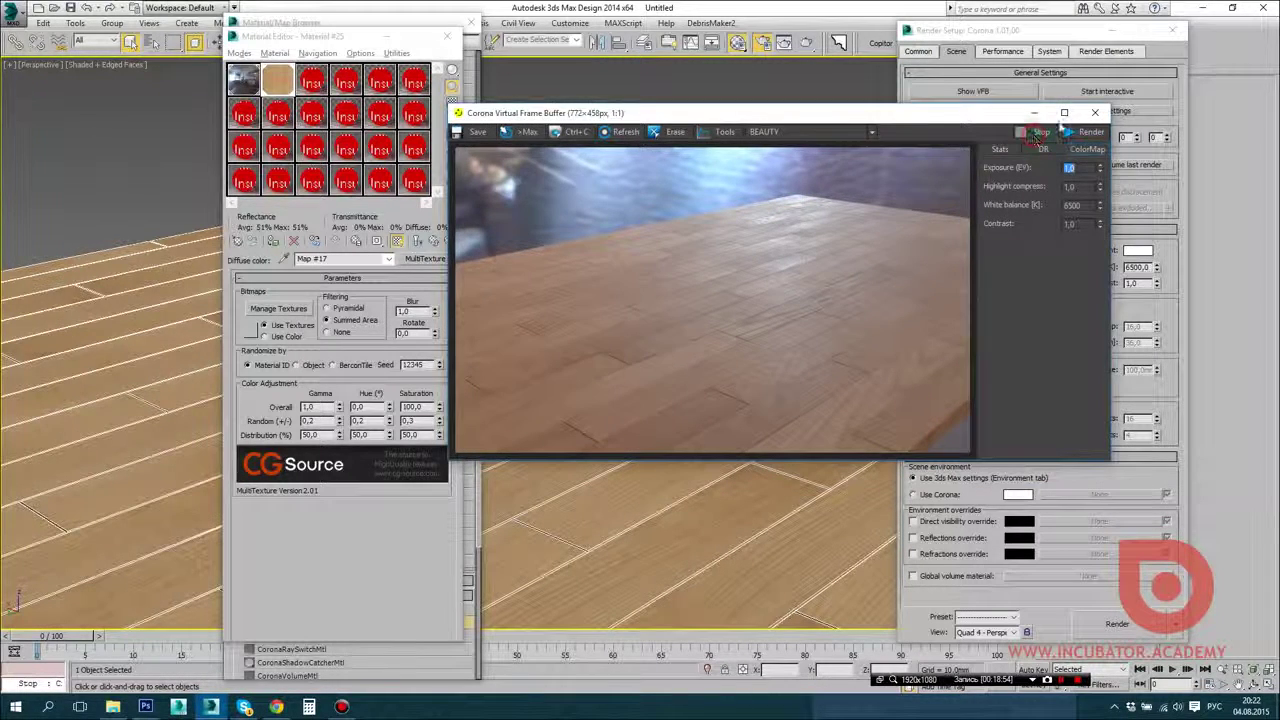
left_click(1094, 113)
left_click(1172, 30)
left_click(448, 44)
left_click(470, 22)
scroll(580, 340, "down", 6)
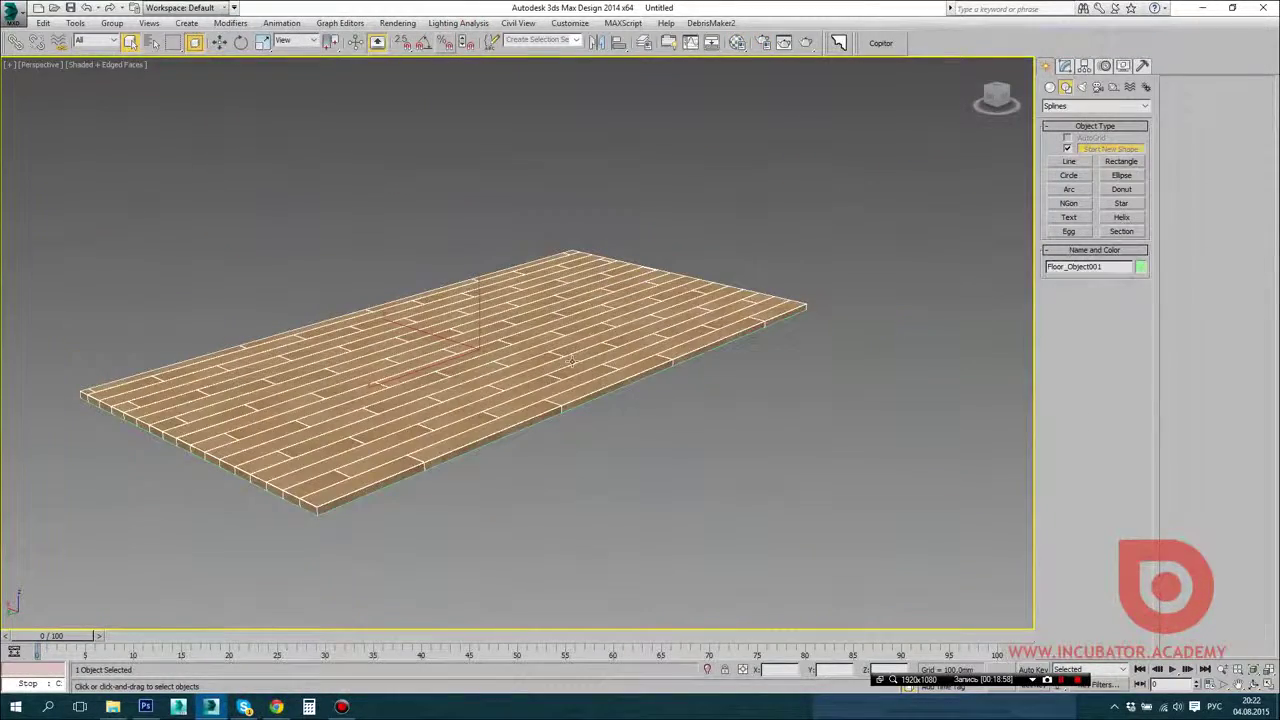
Step: Check the webinar chat in the Chrome browser and return to 3ds Max
left_click(276, 707)
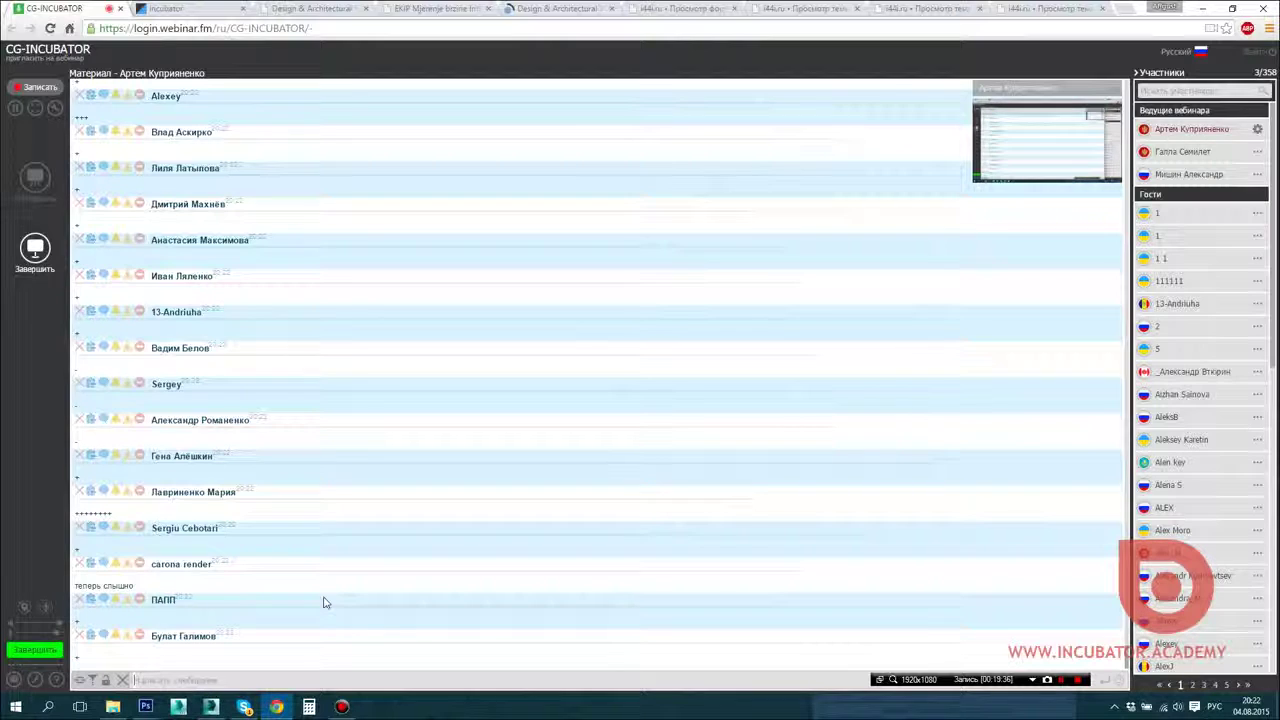
left_click(211, 707)
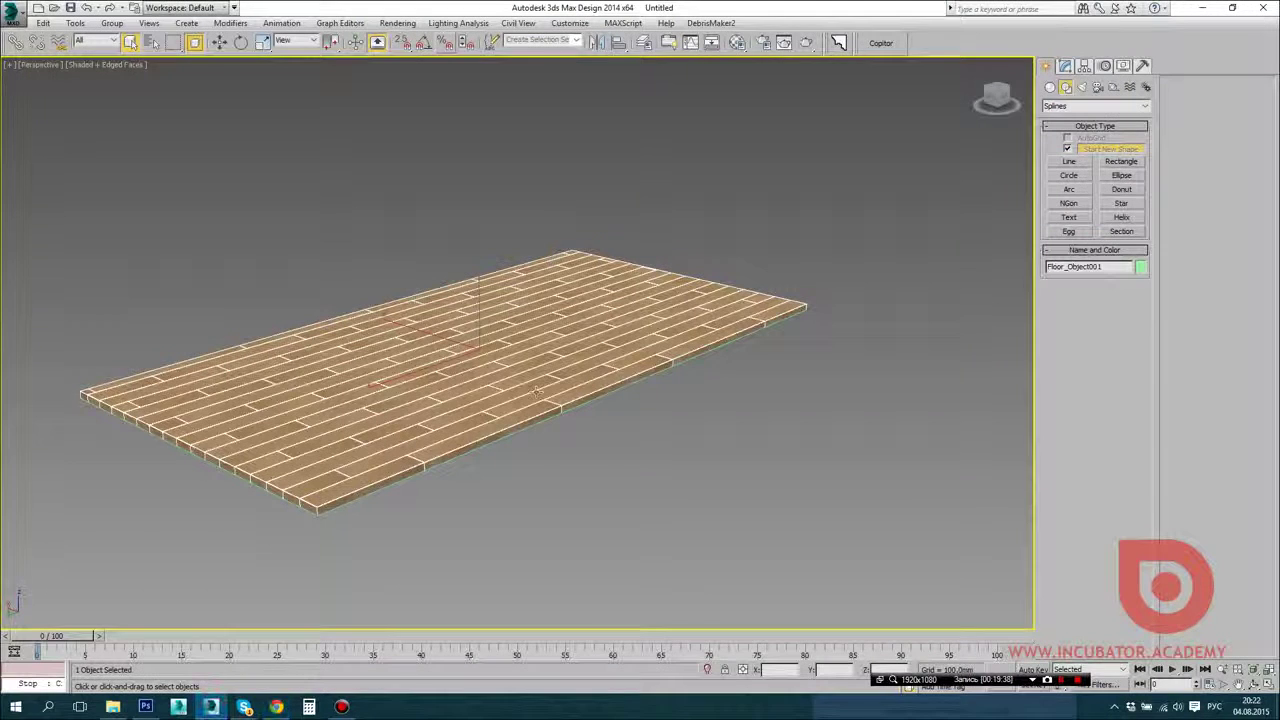
Step: Select both floor objects in the perspective view and delete them to empty the scene
scroll(523, 383, "down", 5)
left_click_drag(683, 463, 166, 208)
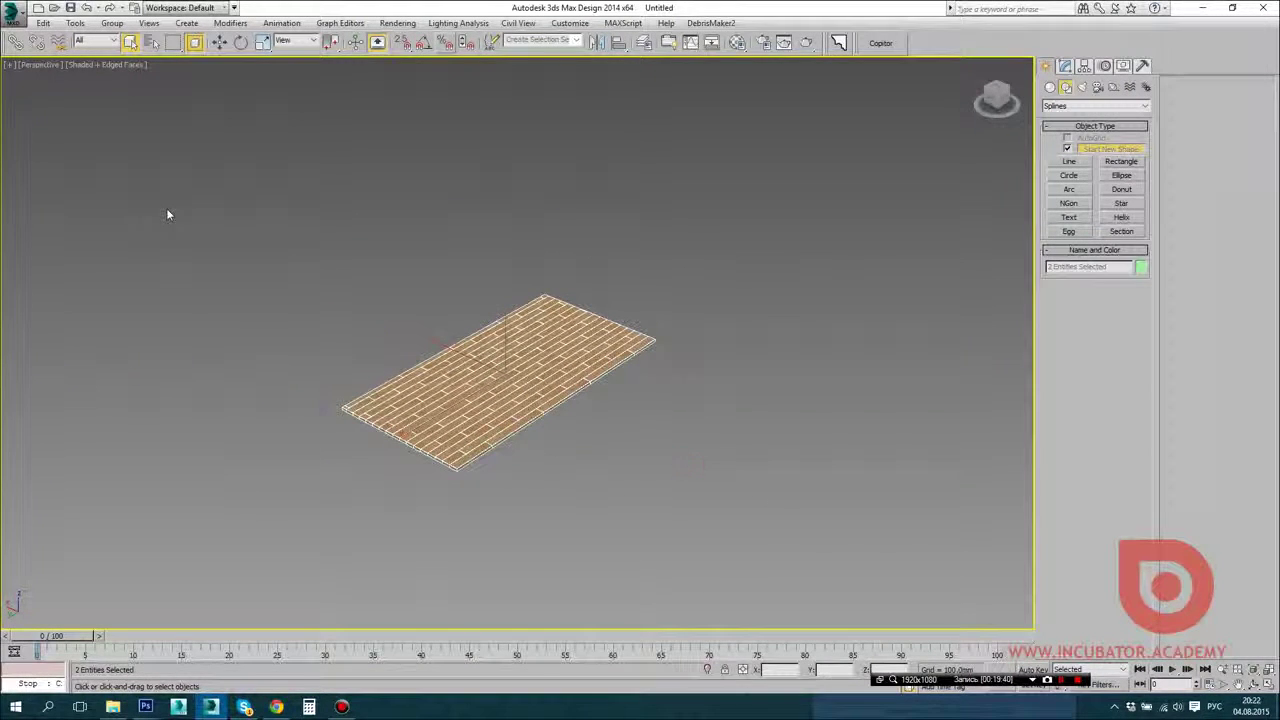
key("Delete")
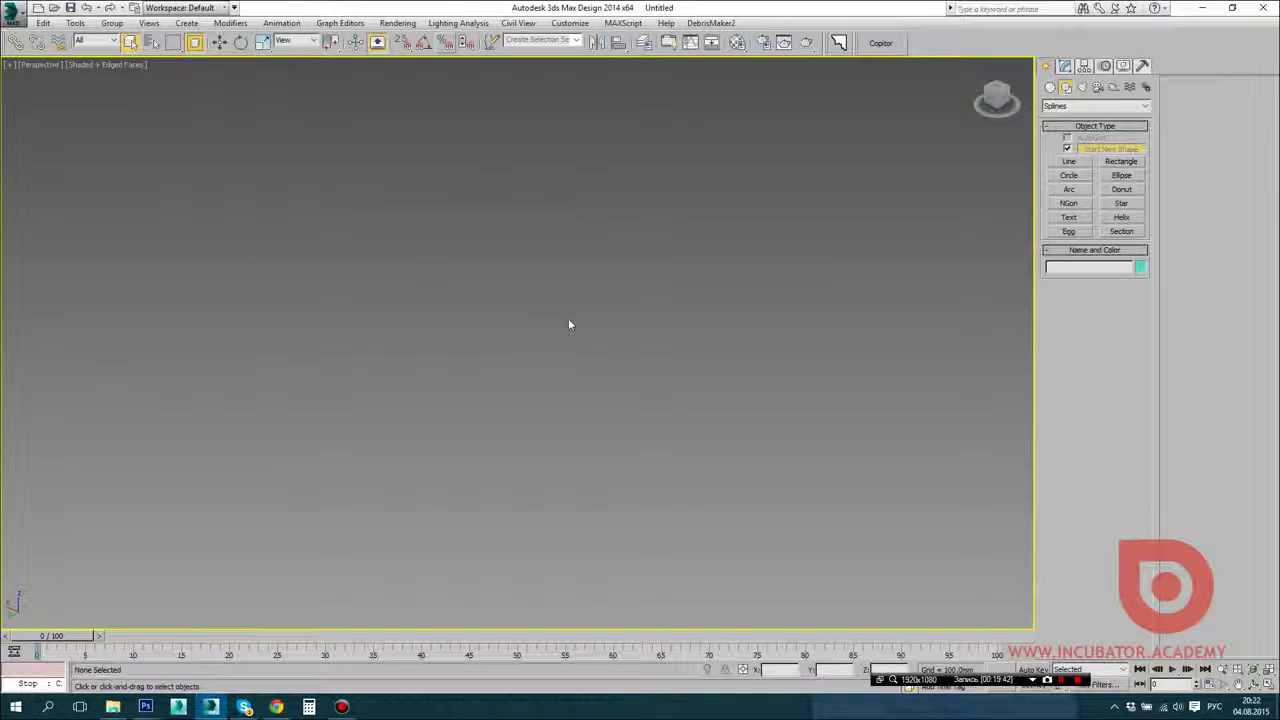
Step: Run the aa_rockgenerator1x0 script from the desktop
left_click(622, 23)
left_click(643, 54)
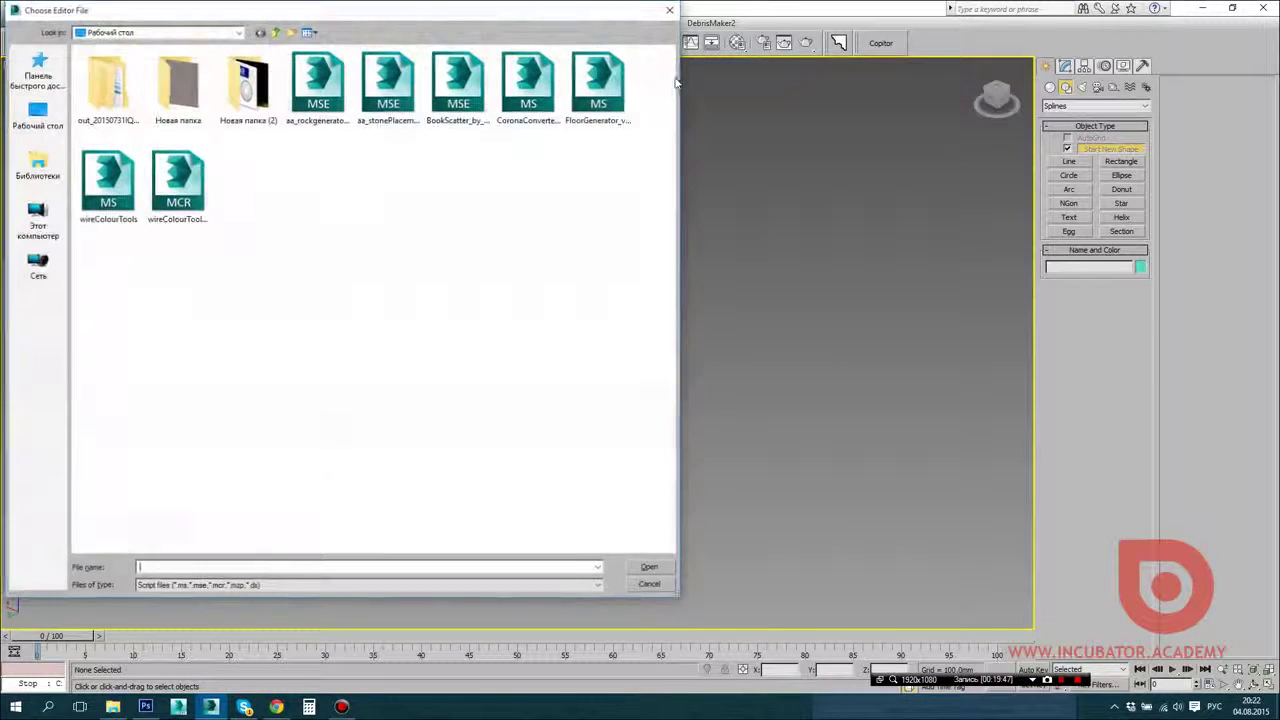
left_click_drag(582, 12, 634, 70)
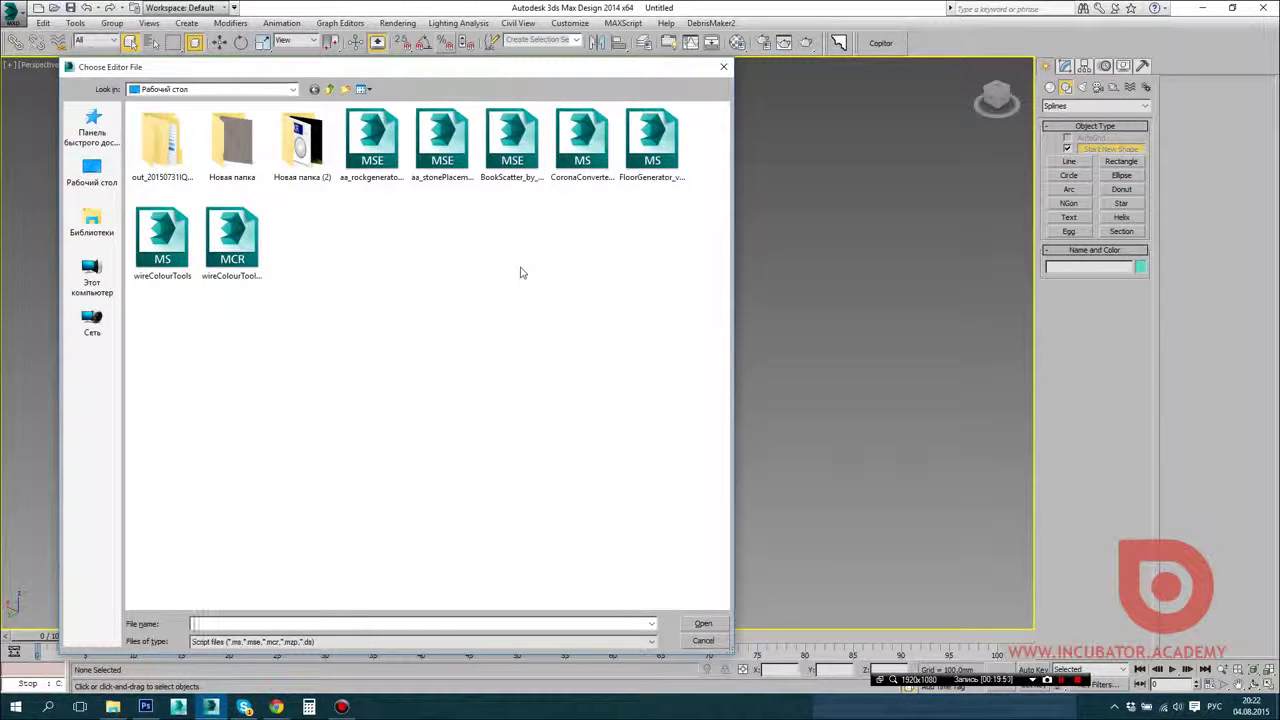
left_click(373, 147)
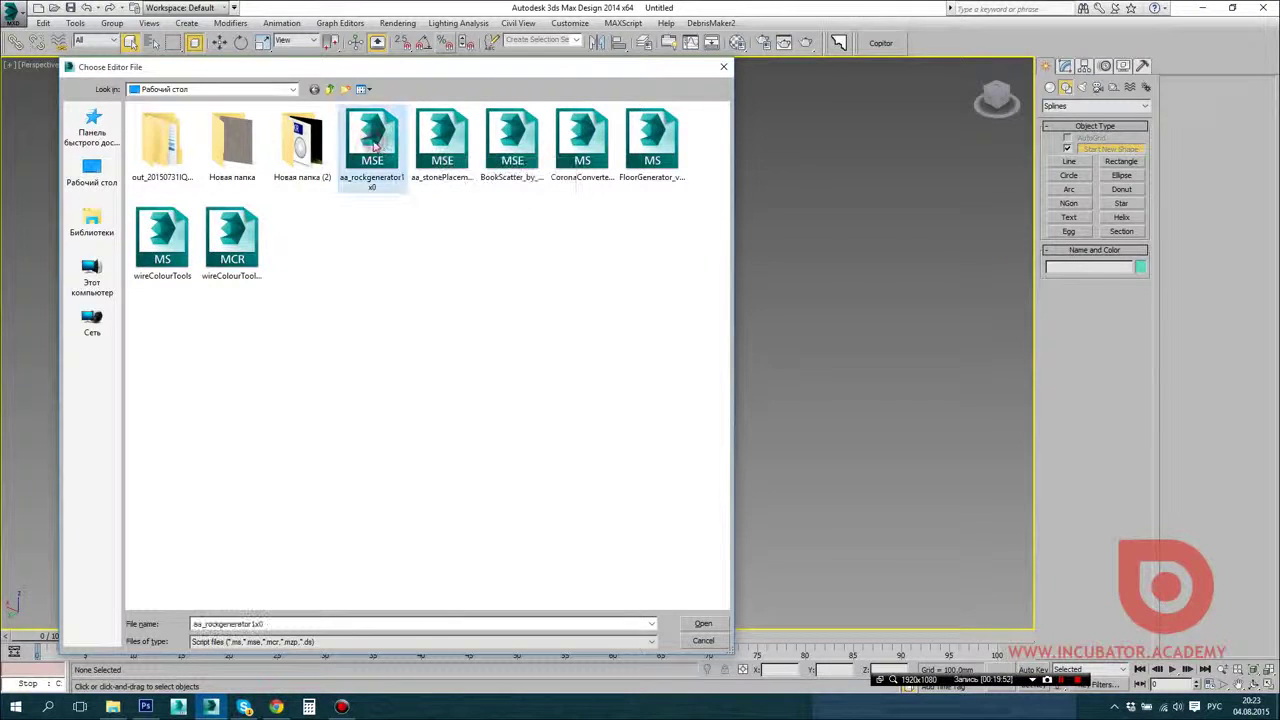
double_click(373, 147)
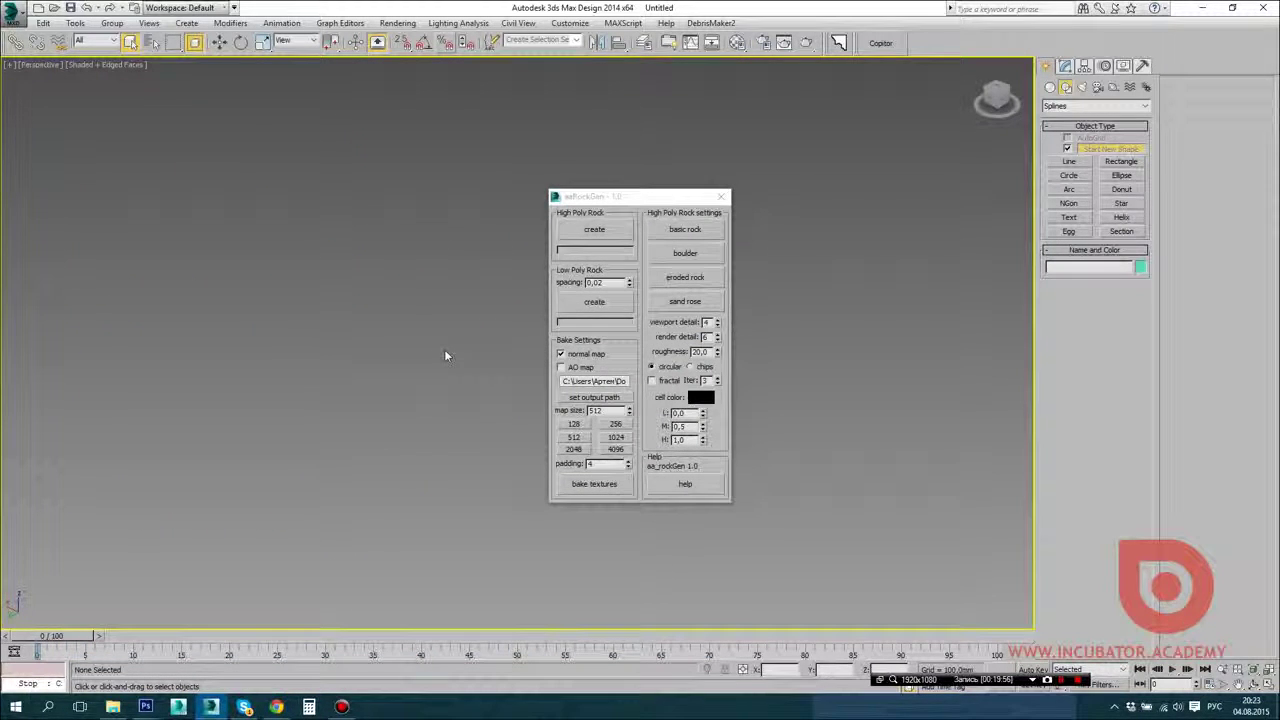
Step: Create high-poly rocks with the rock generator and move one along X to about 8.7 mm
left_click(594, 230)
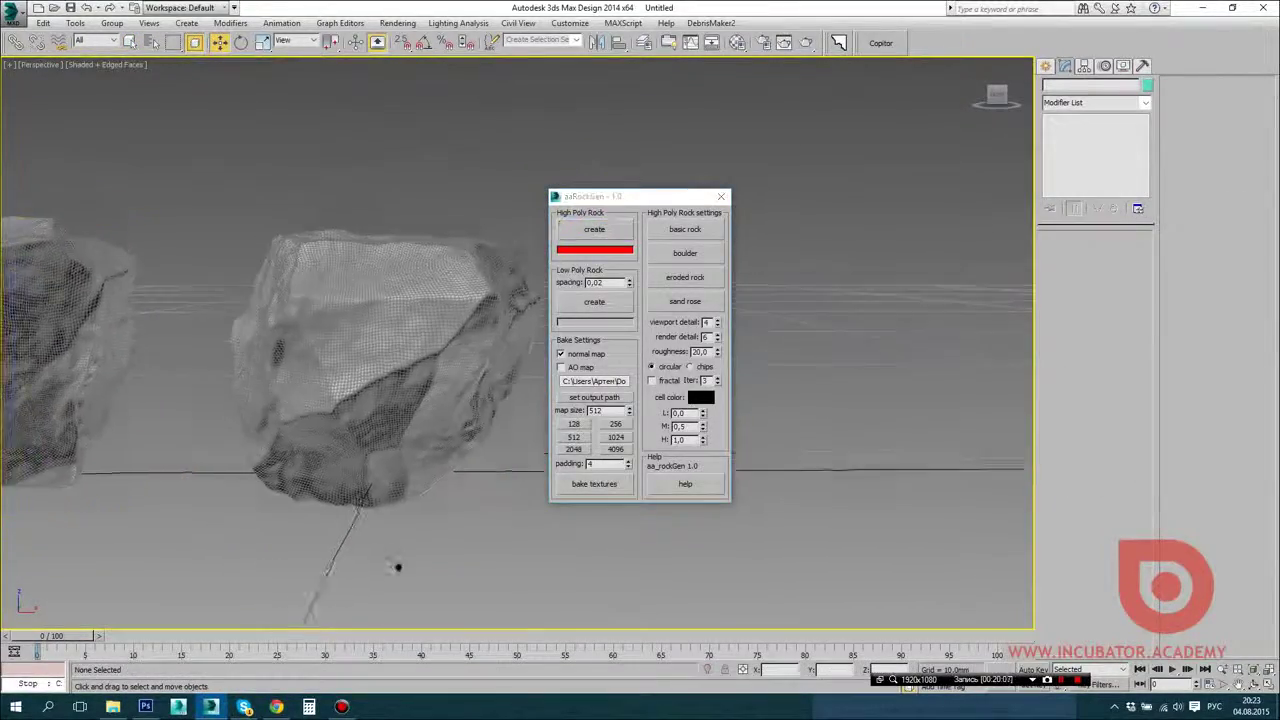
left_click(396, 425)
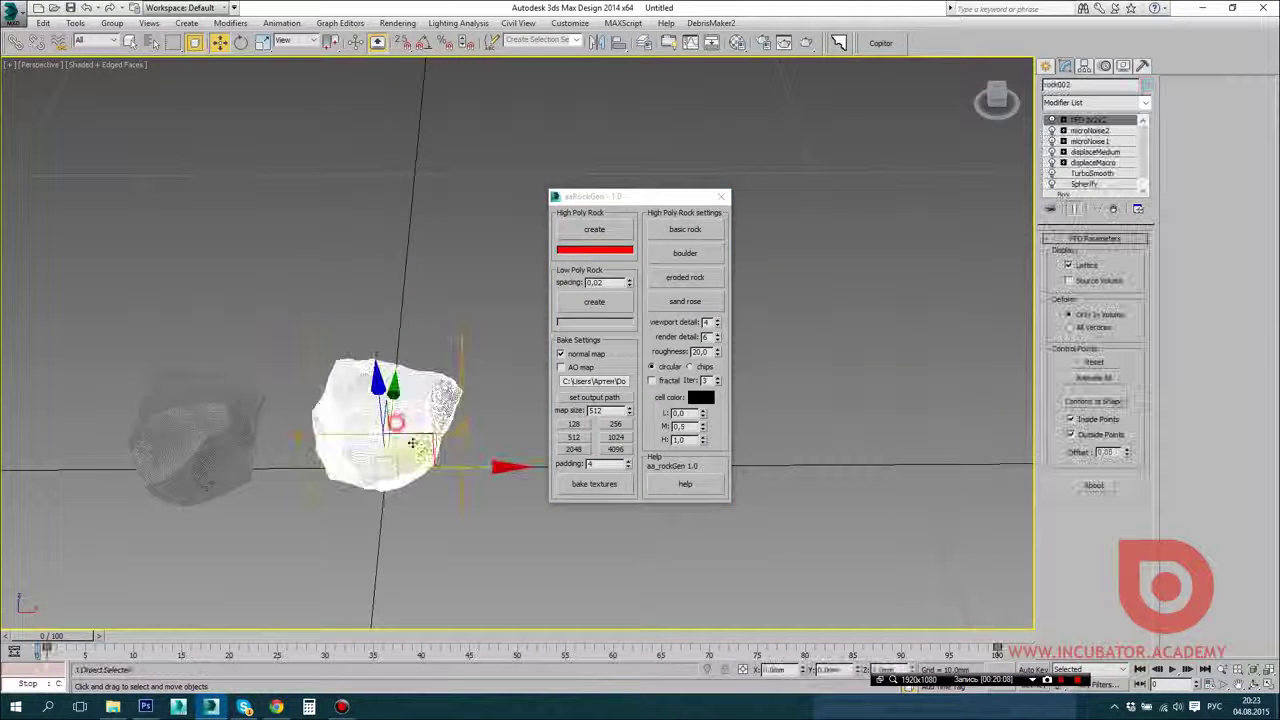
left_click_drag(458, 464, 922, 472)
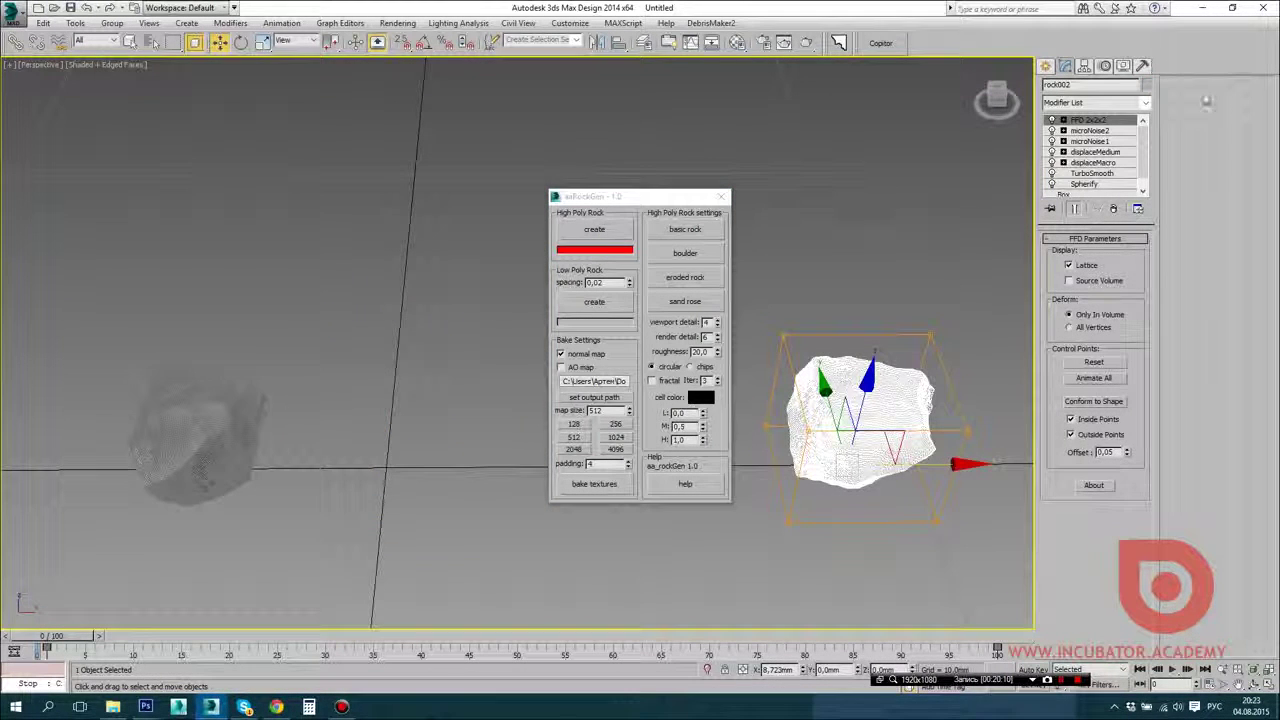
middle_click_drag(458, 399, 460, 379)
left_click(534, 515)
left_click(860, 400)
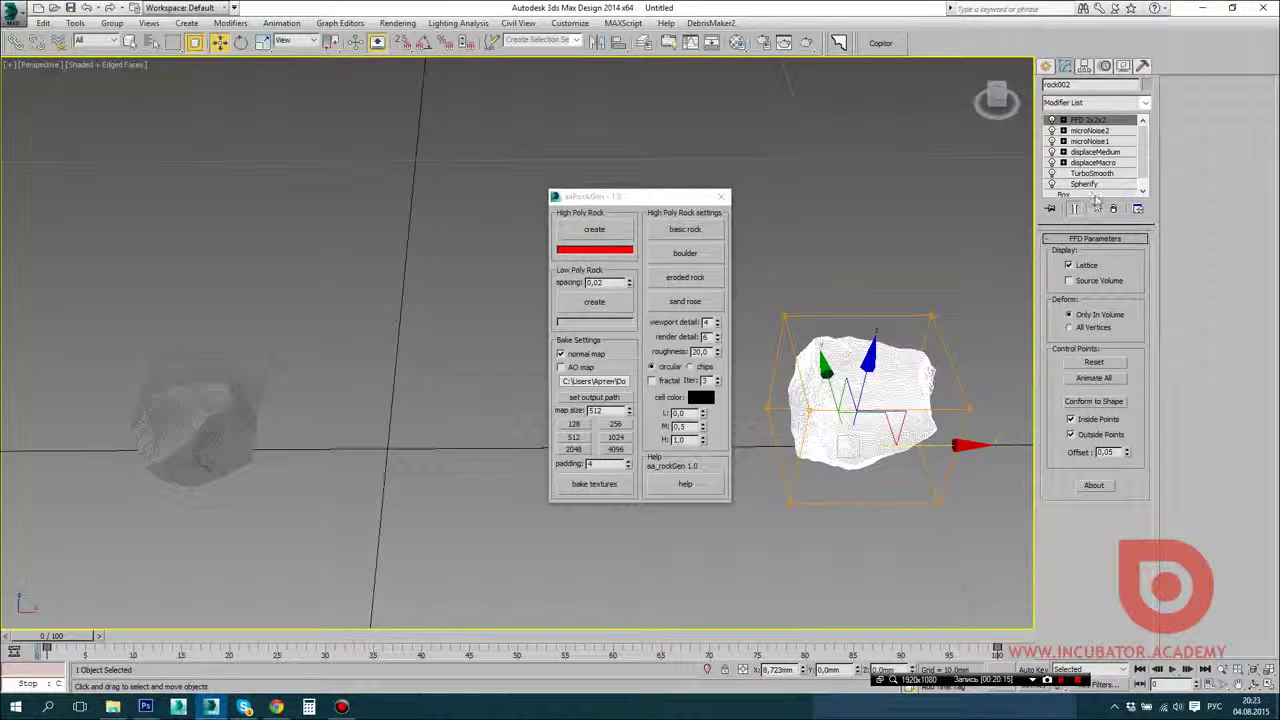
Step: Disable every modifier in the moved rock's stack, from Spherify up to FFD 2x2x2, exposing the base box
mouse_move(1143, 150)
left_mouse_down()
mouse_move(1145, 177)
mouse_move(1142, 154)
left_mouse_up()
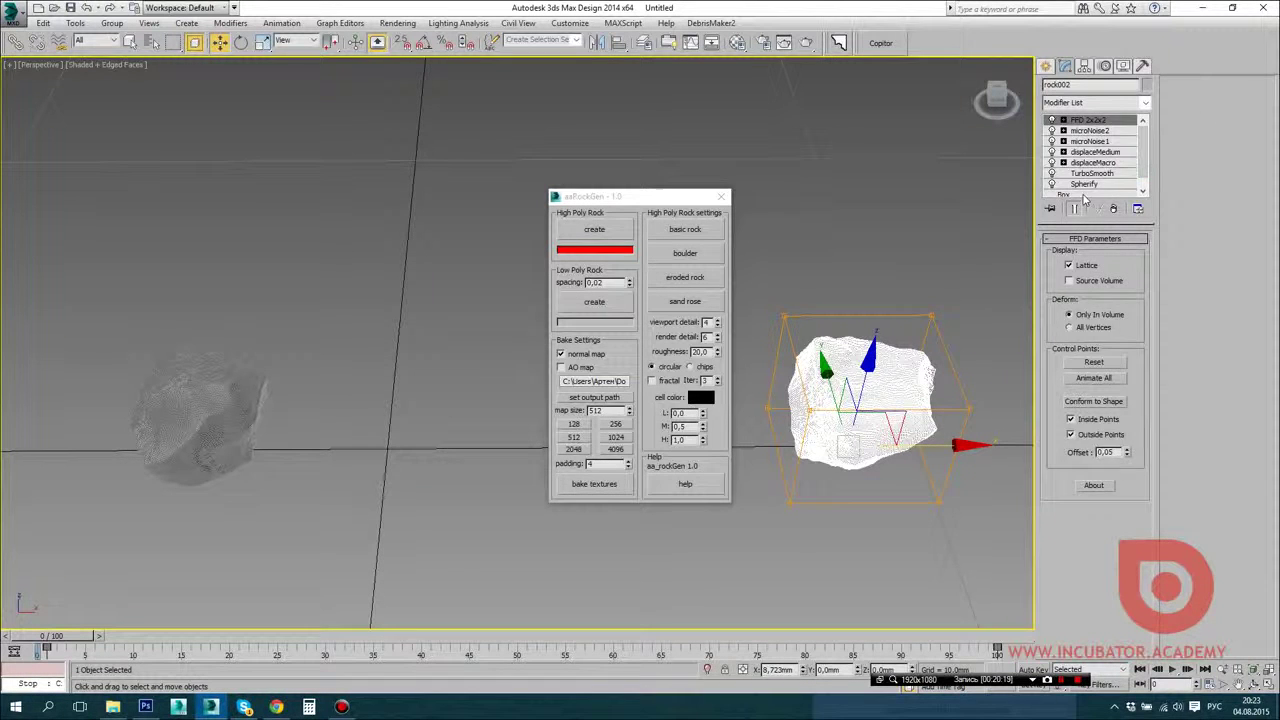
left_click(1055, 174)
left_click(1053, 184)
left_click(1052, 174)
left_click(1052, 163)
left_click(1052, 152)
left_click(1052, 142)
left_click(1052, 131)
left_click(1052, 120)
left_click_drag(1144, 158, 1140, 188)
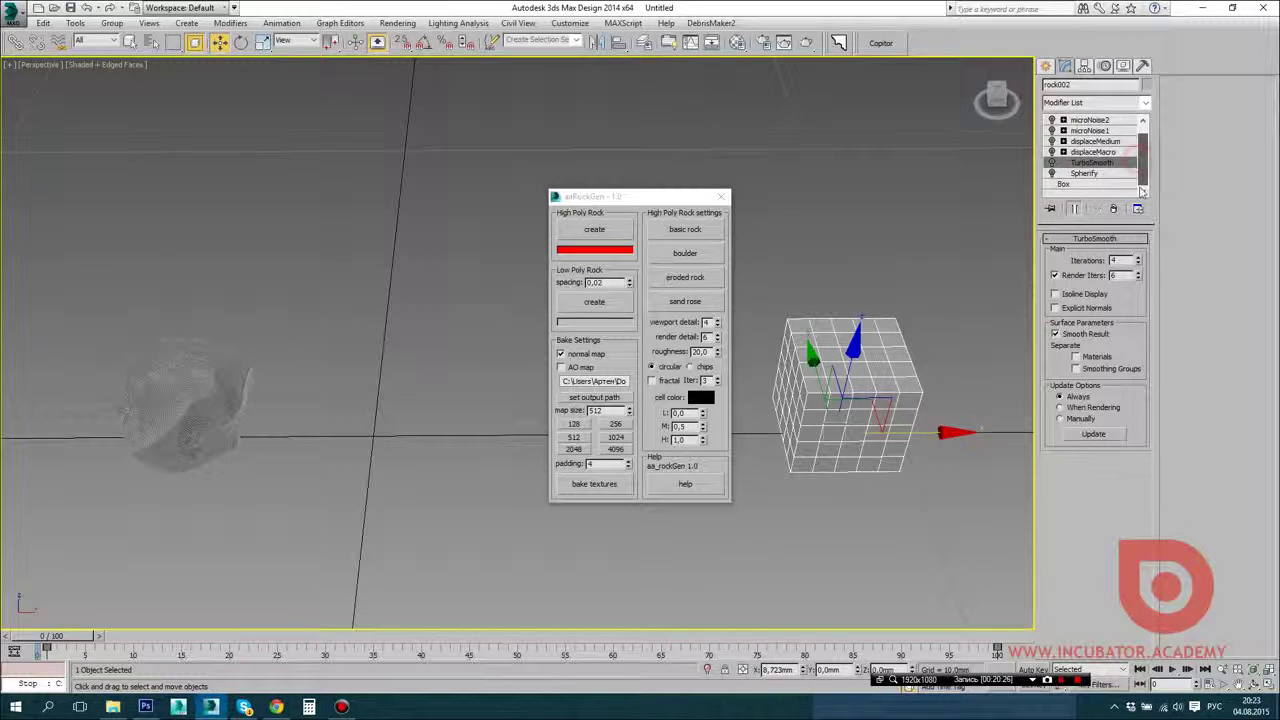
Step: Select the rock's base box and re-enable its modifiers one by one from Spherify up to FFD 2x2x2
left_click(1063, 184)
left_click(1052, 185)
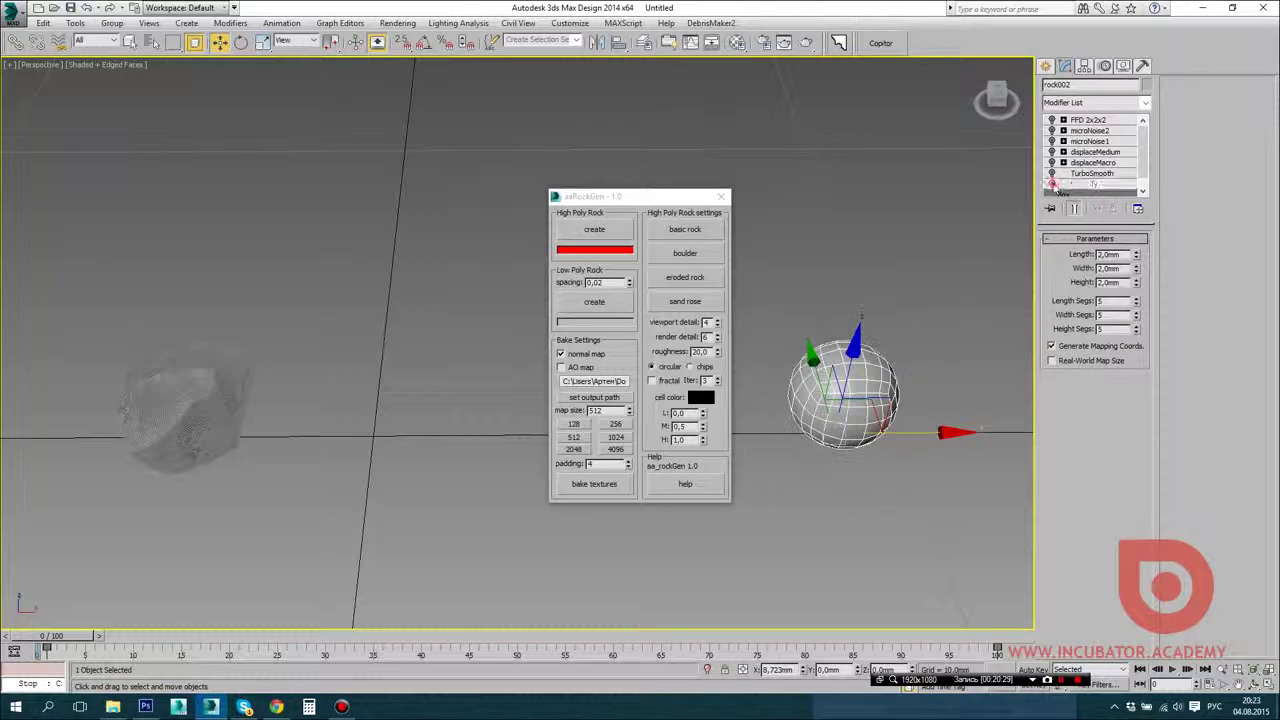
left_click(1051, 173)
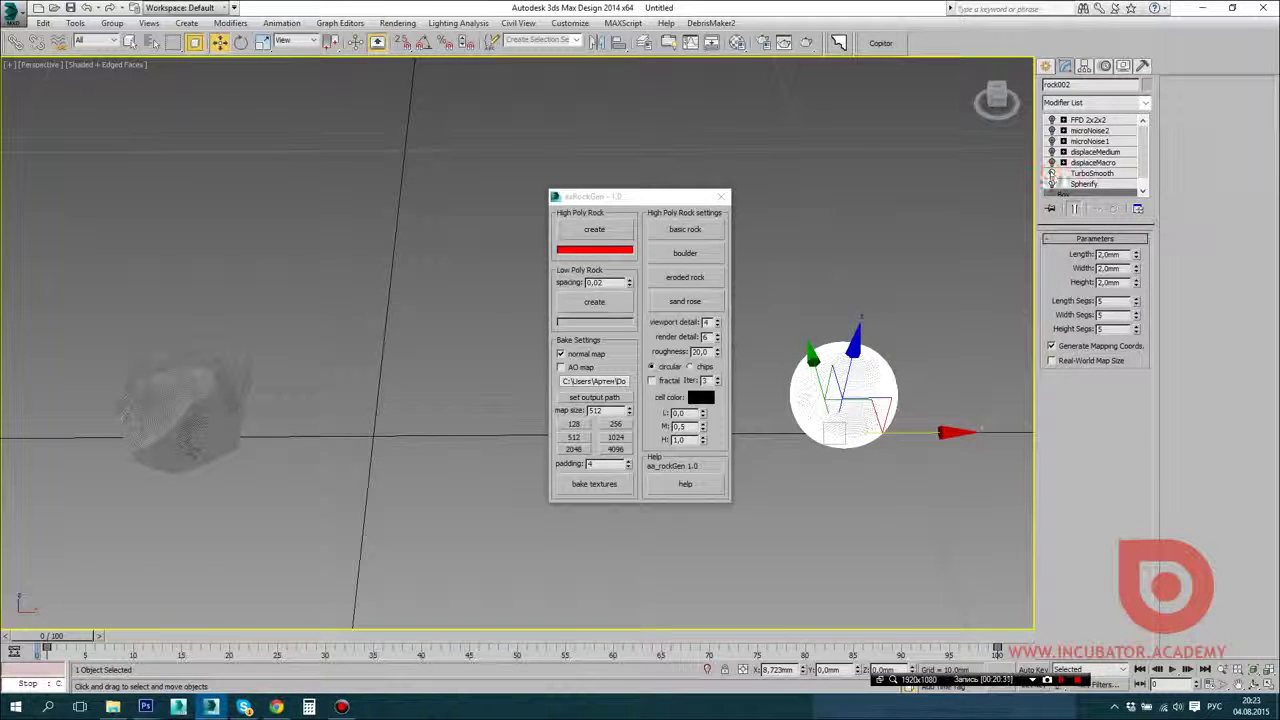
left_click(1051, 162)
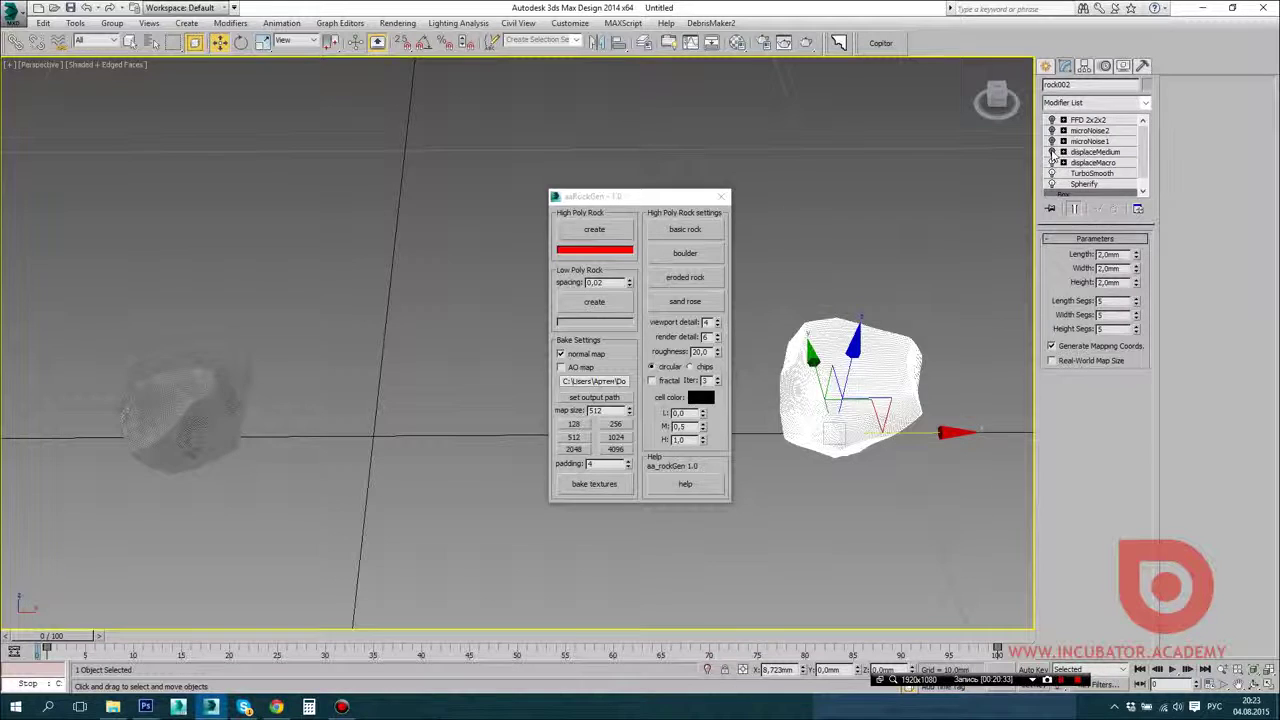
left_click(1051, 151)
left_click(1051, 141)
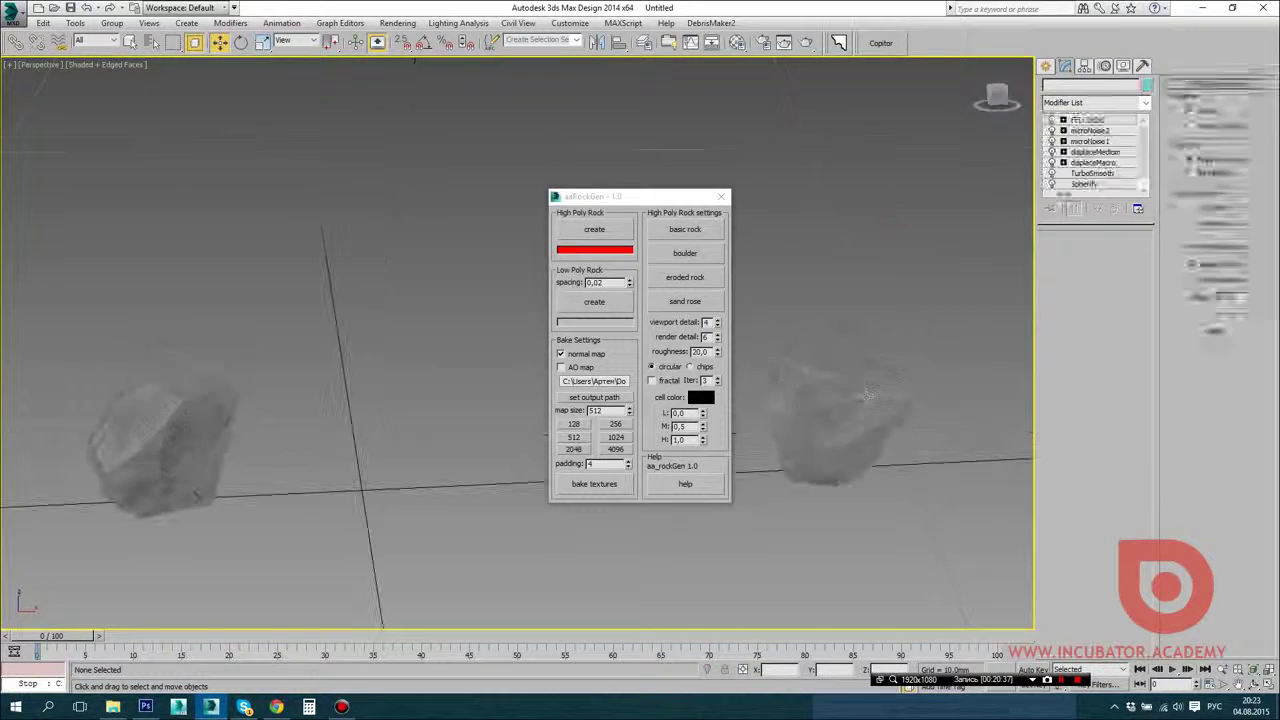
left_click(1088, 119)
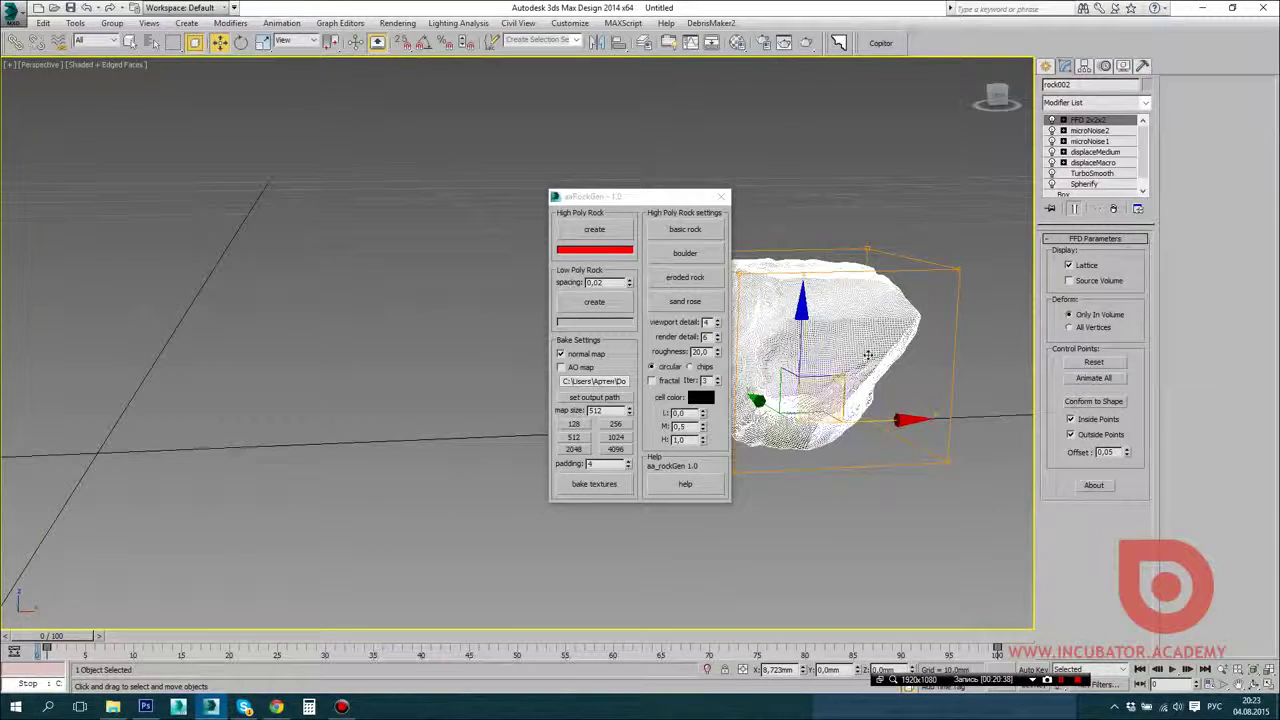
Step: Generate a low-poly version of the moved high-poly rock with a spacing of 0.02
middle_click_drag(889, 350, 880, 400, "alt")
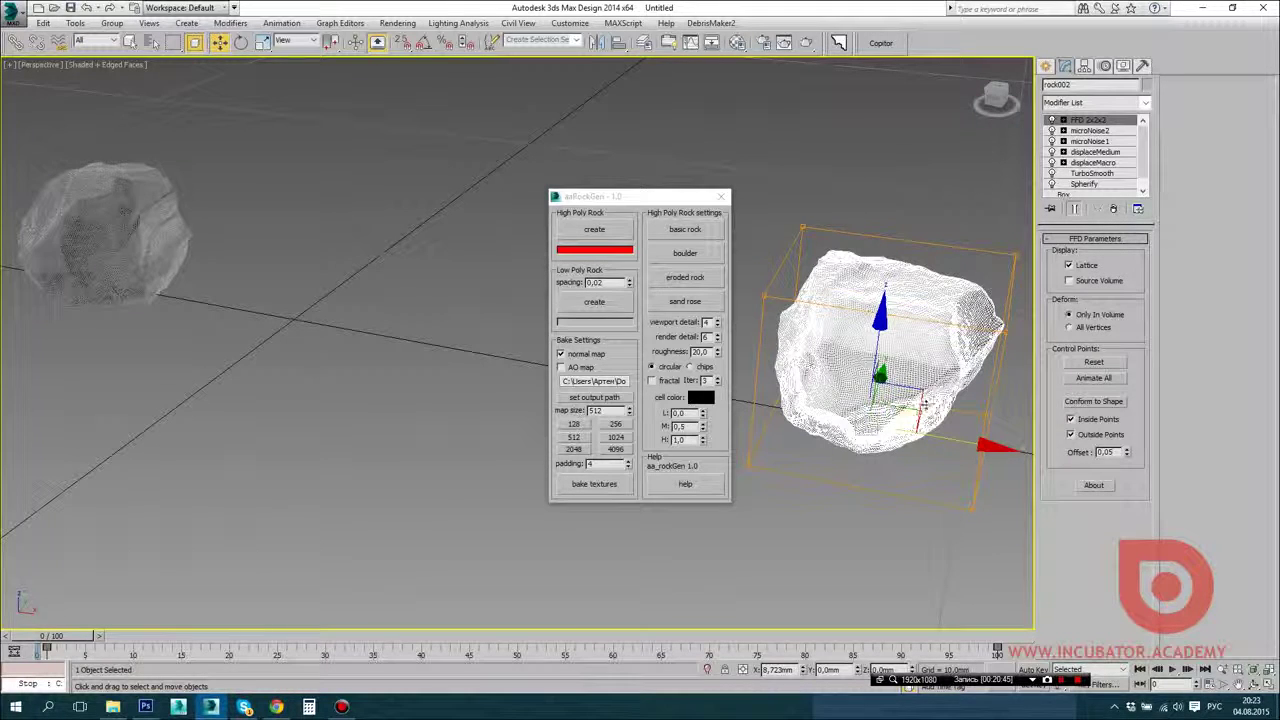
middle_click_drag(899, 409, 843, 410)
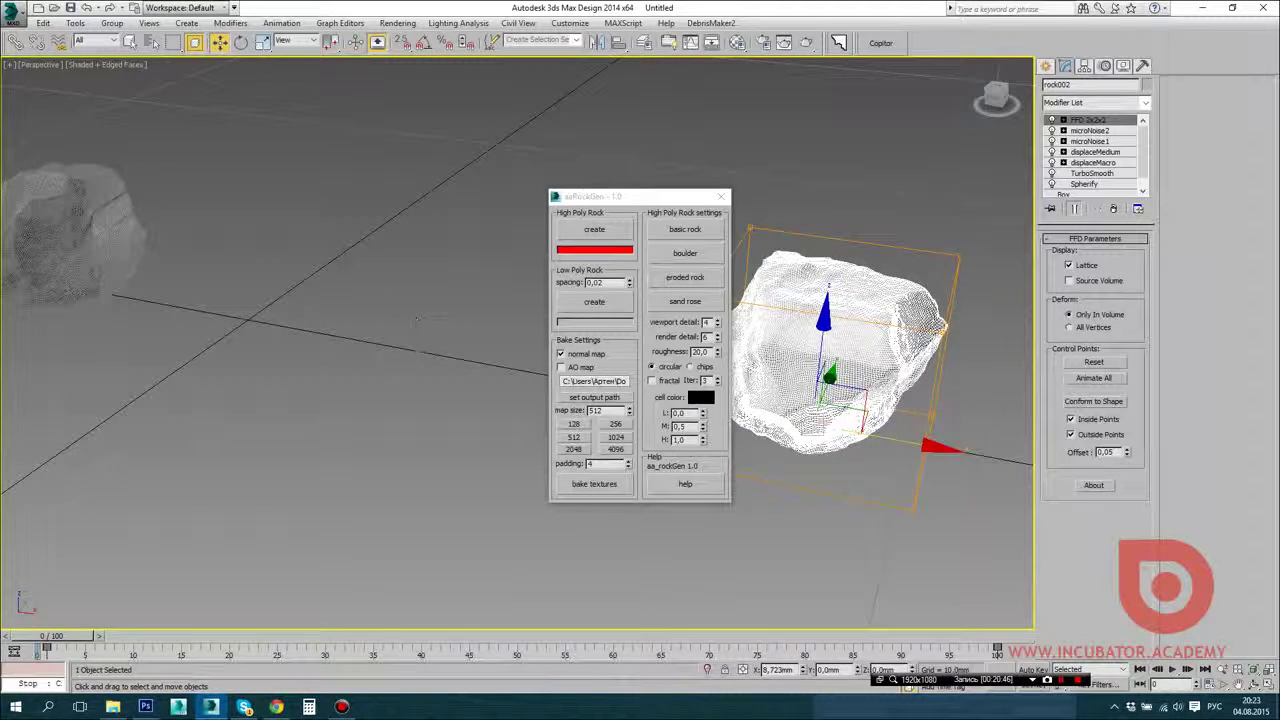
left_click(1045, 65)
scroll(816, 381, "down", 2)
left_click_drag(869, 402, 1007, 436)
left_click(901, 502)
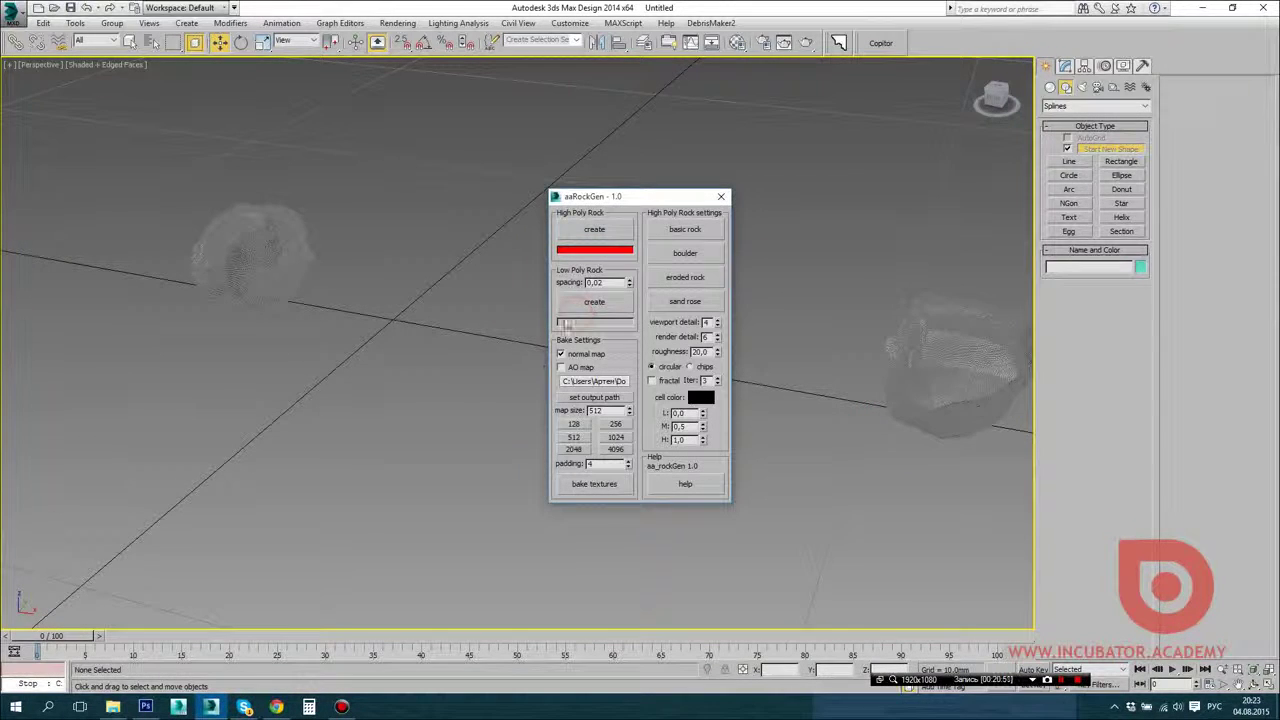
left_click(582, 302)
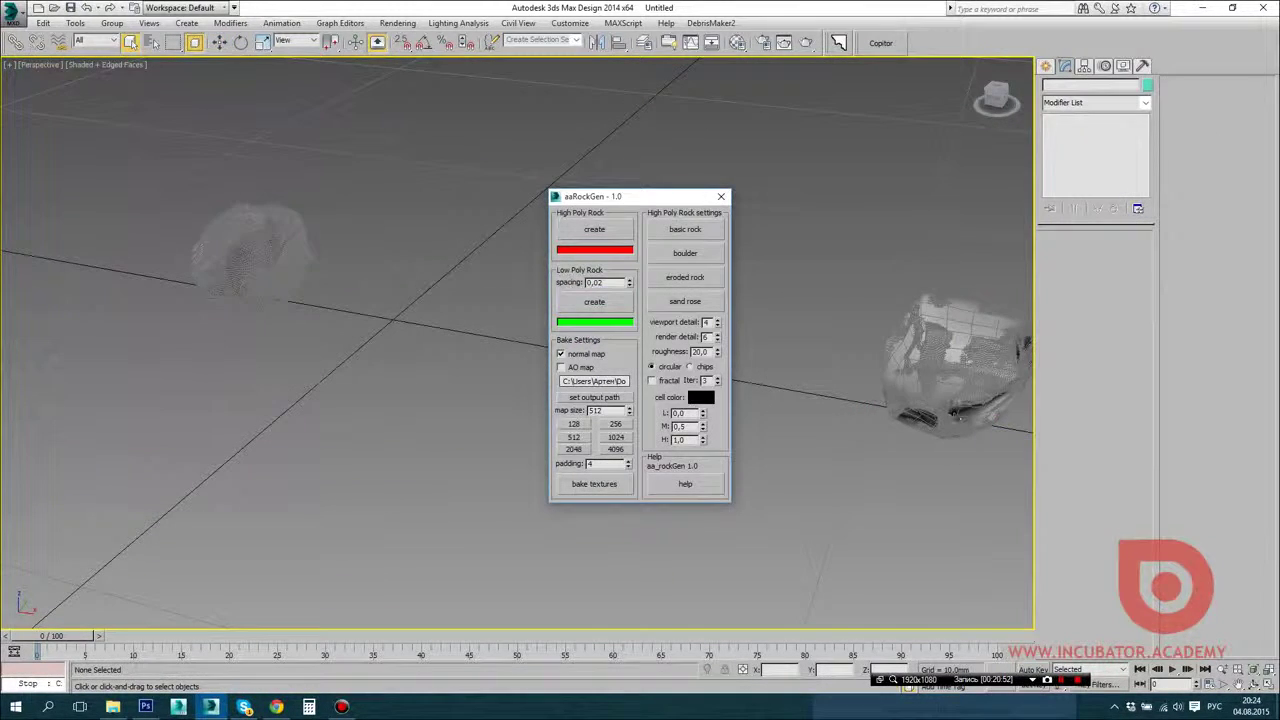
Step: Move the low-poly rock along X to about 1.3 mm, out of its high-poly original
key("w")
left_click_drag(979, 436, 440, 382)
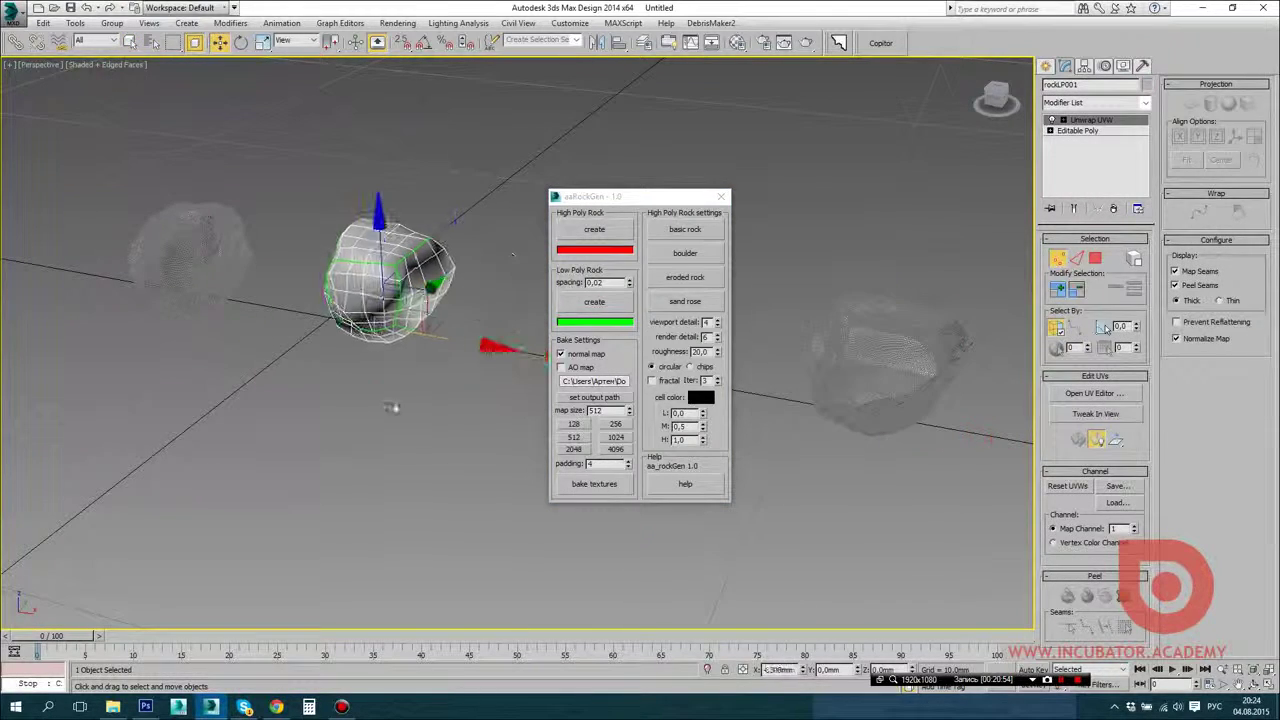
left_click(361, 415)
middle_click_drag(471, 386, 440, 396, "alt")
Step: Compare the low-poly rock's mesh with the high-poly rocks from several angles
left_click(906, 371)
middle_click_drag(906, 371, 870, 400, "alt")
left_click(957, 200)
scroll(957, 200, "up", 5)
middle_click_drag(957, 200, 765, 436)
scroll(765, 437, "down", 10)
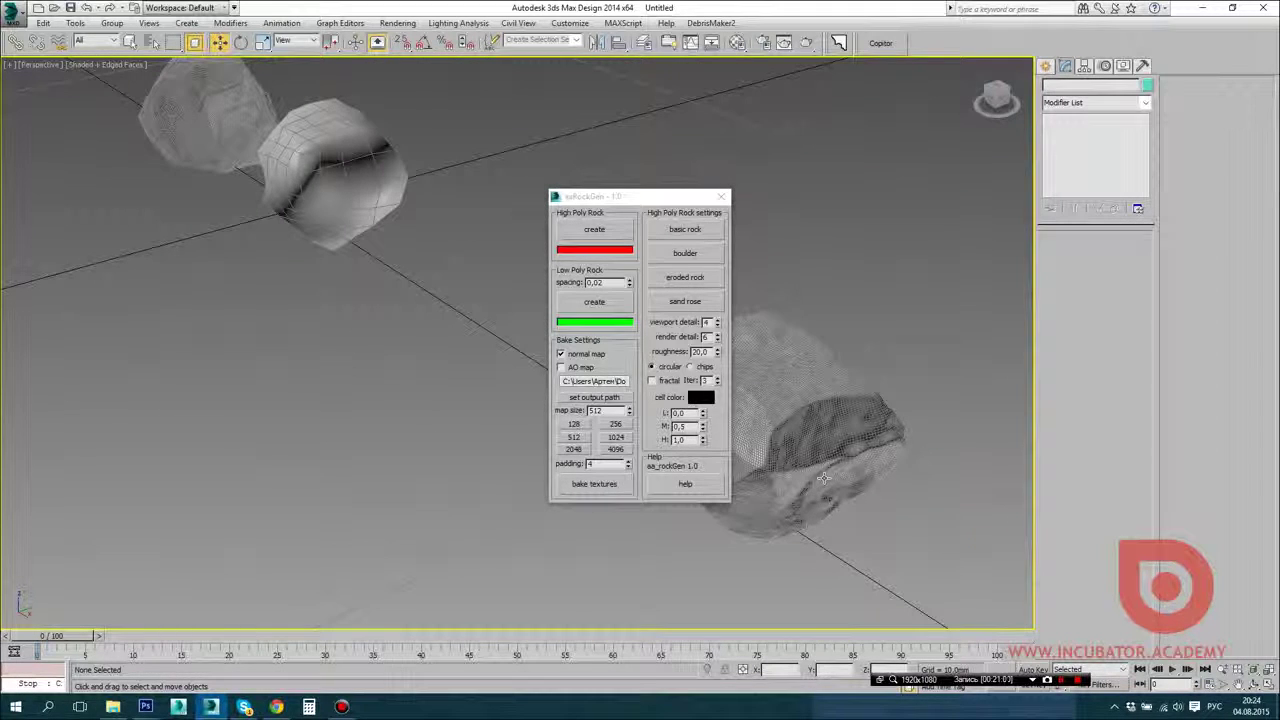
middle_click_drag(802, 438, 877, 491)
left_click(317, 198)
middle_click_drag(340, 222, 429, 369, "alt")
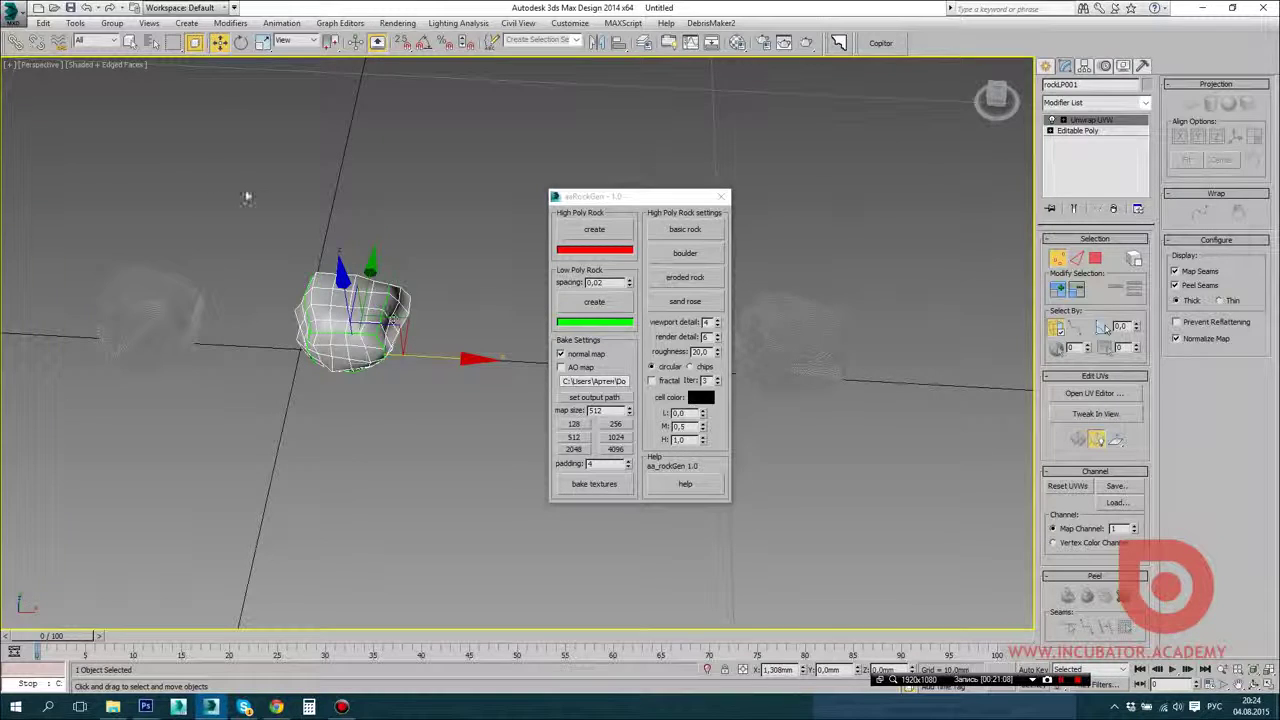
Step: Delete all three rocks and close the aaRockGen dialog
left_click_drag(88, 121, 1032, 520)
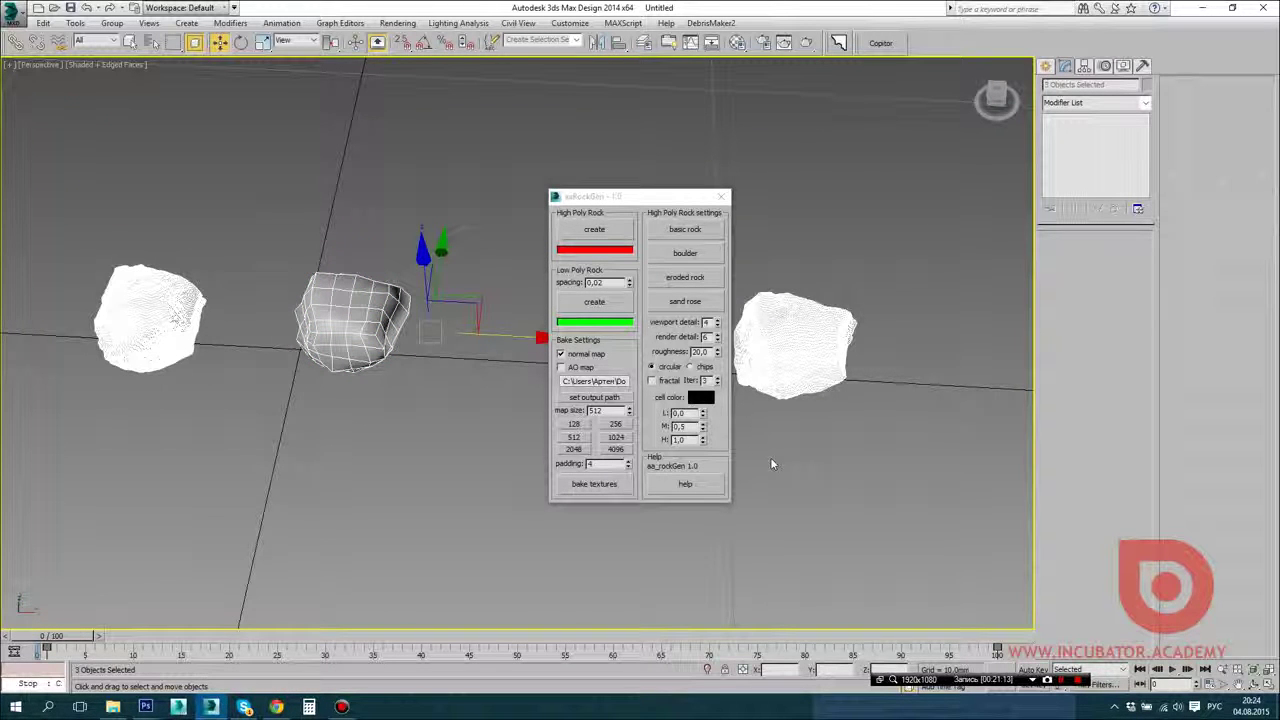
key("Delete")
left_click(721, 197)
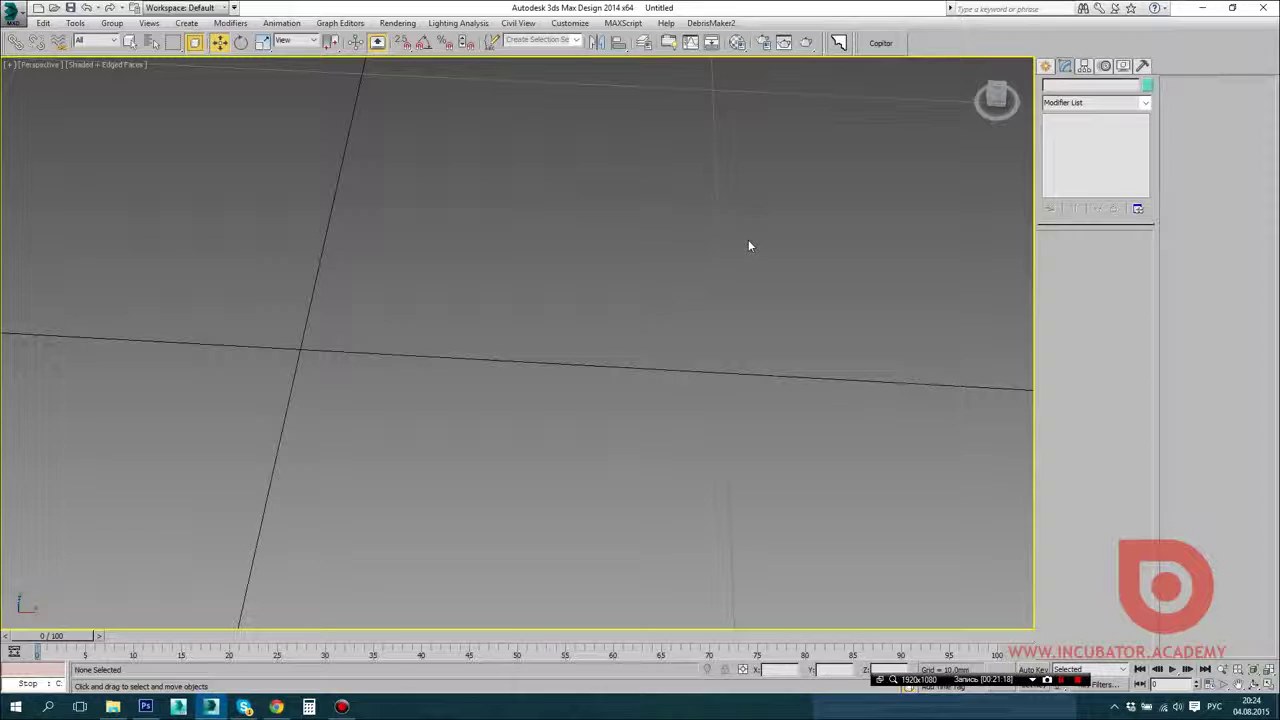
Step: Launch Debris Maker v2.0 and load its Brick_v1.0 module
left_click(665, 23)
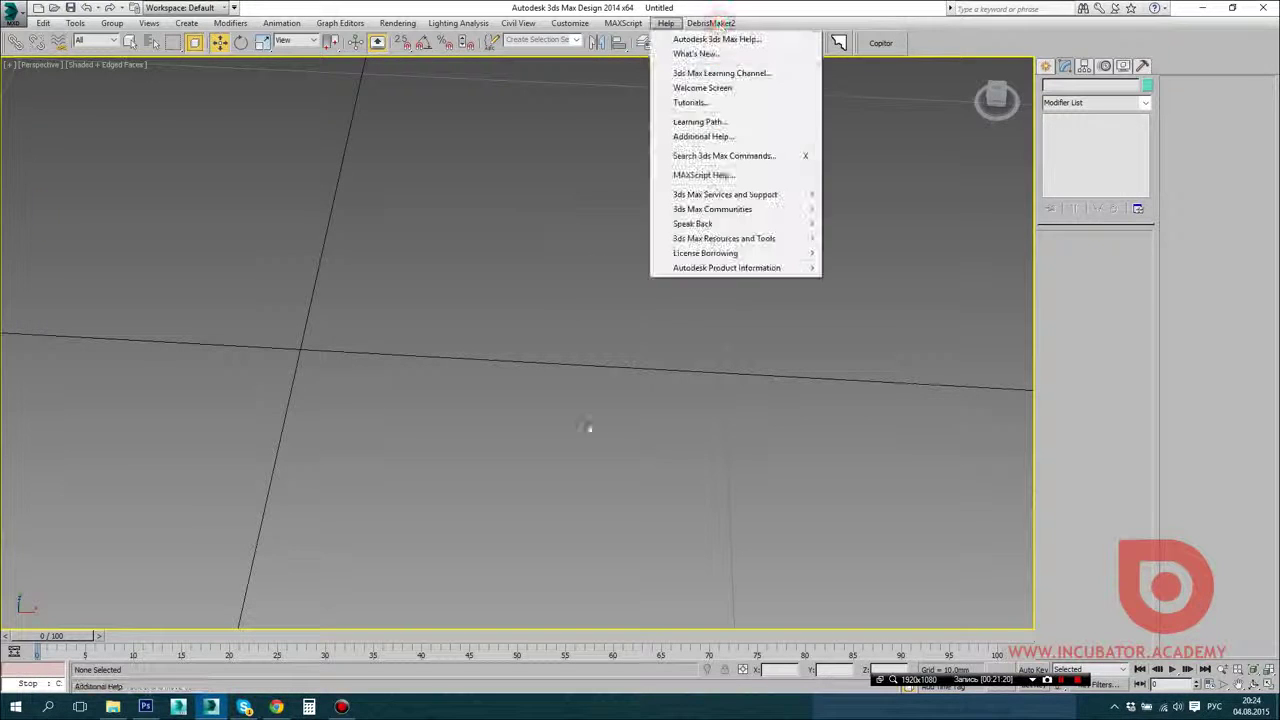
left_click(715, 39)
left_click_drag(965, 338, 522, 141)
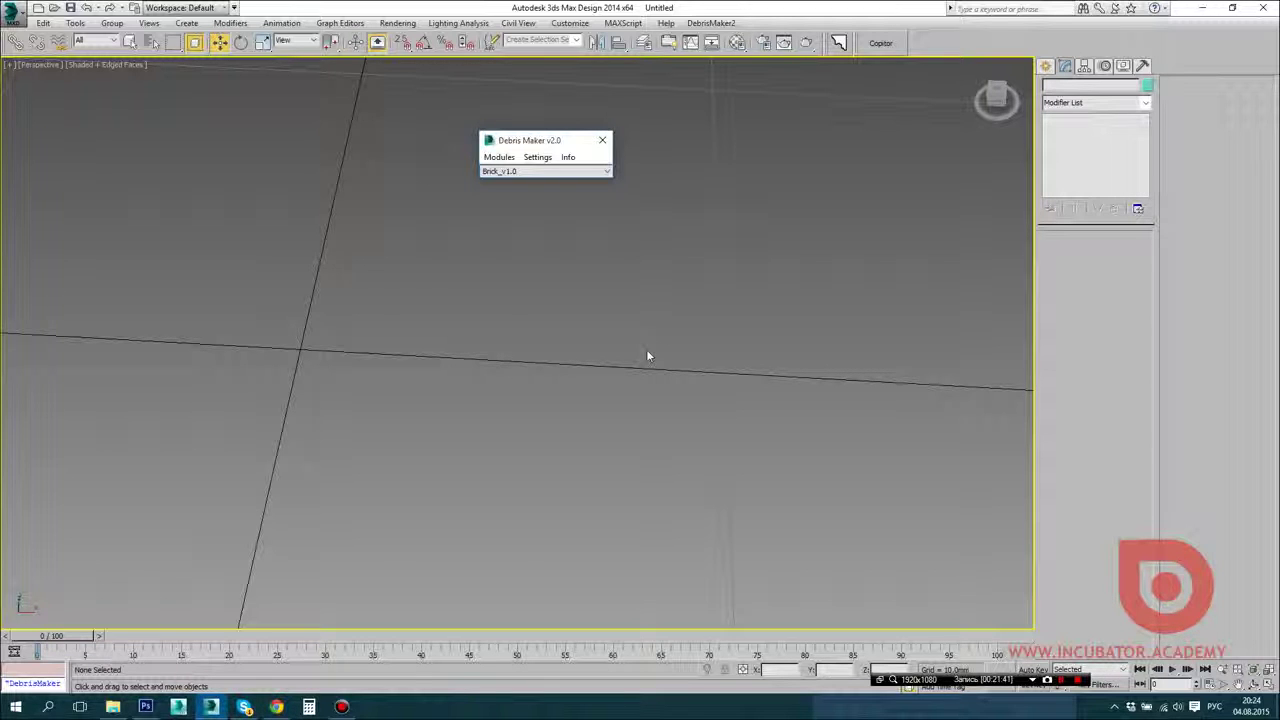
left_click(588, 173)
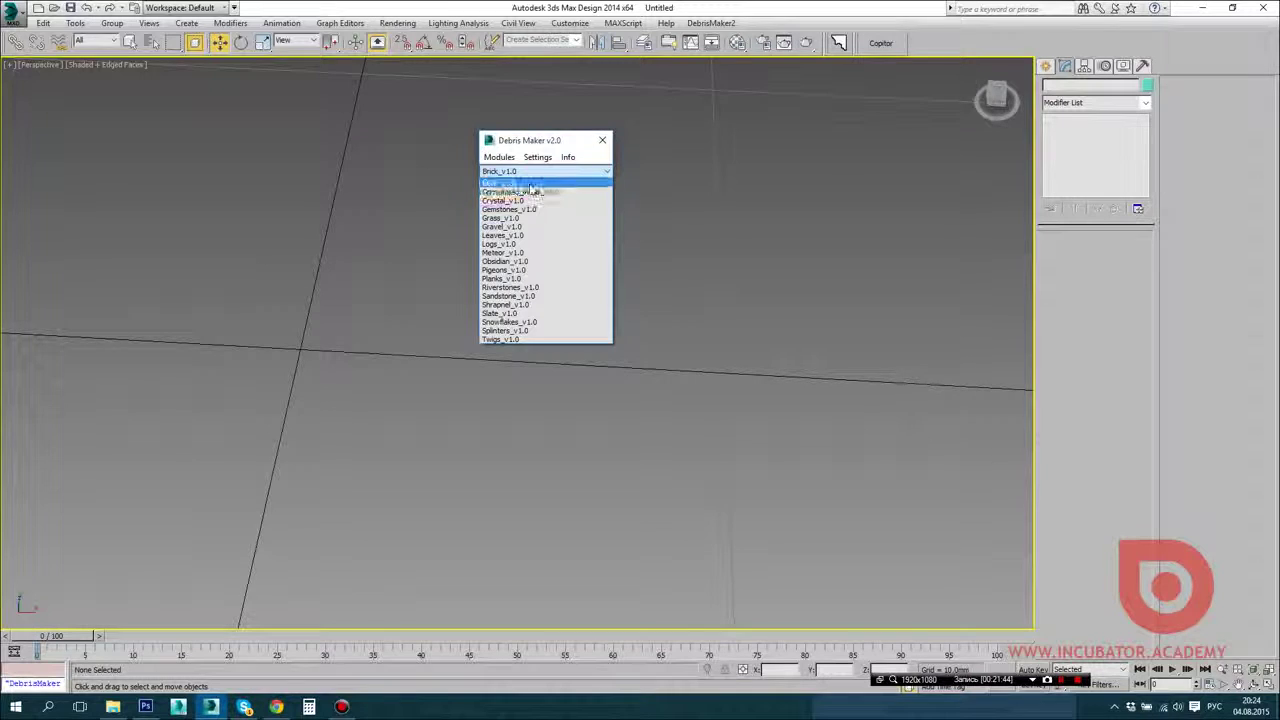
left_click(530, 184)
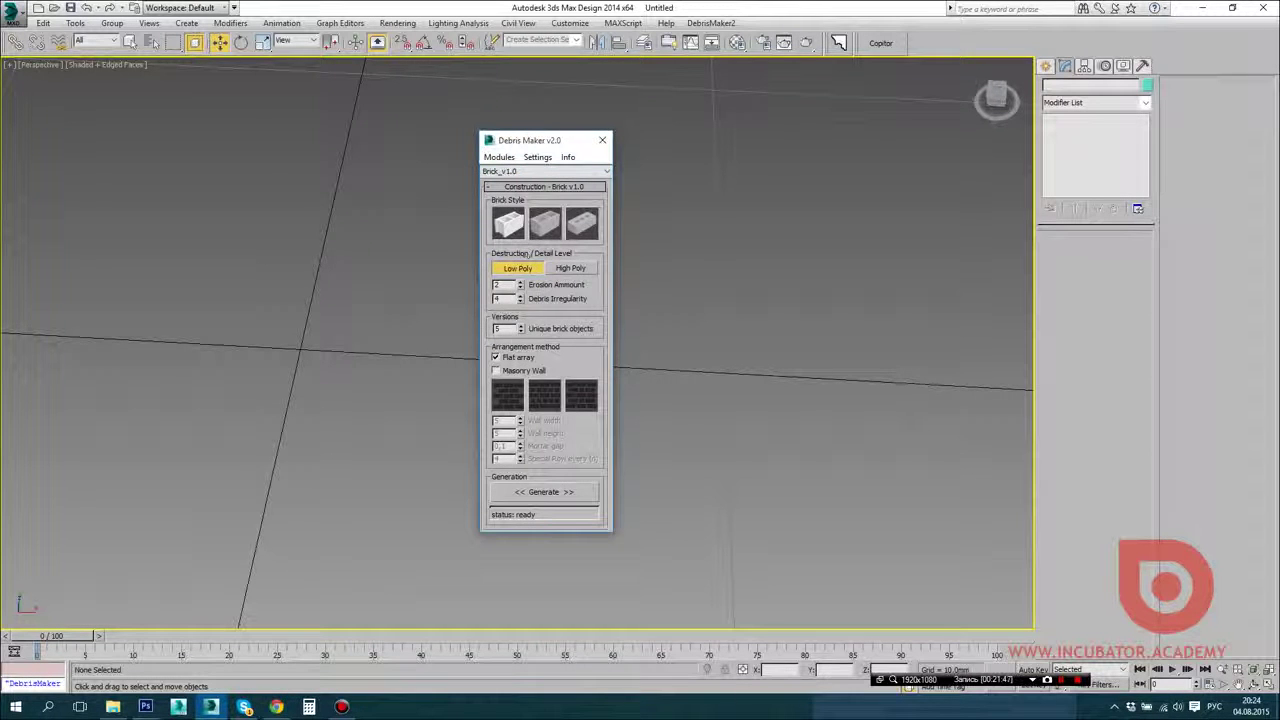
Step: Generate a flat array of five low-poly bricks in the second brick style and select the middle one
left_click(550, 228)
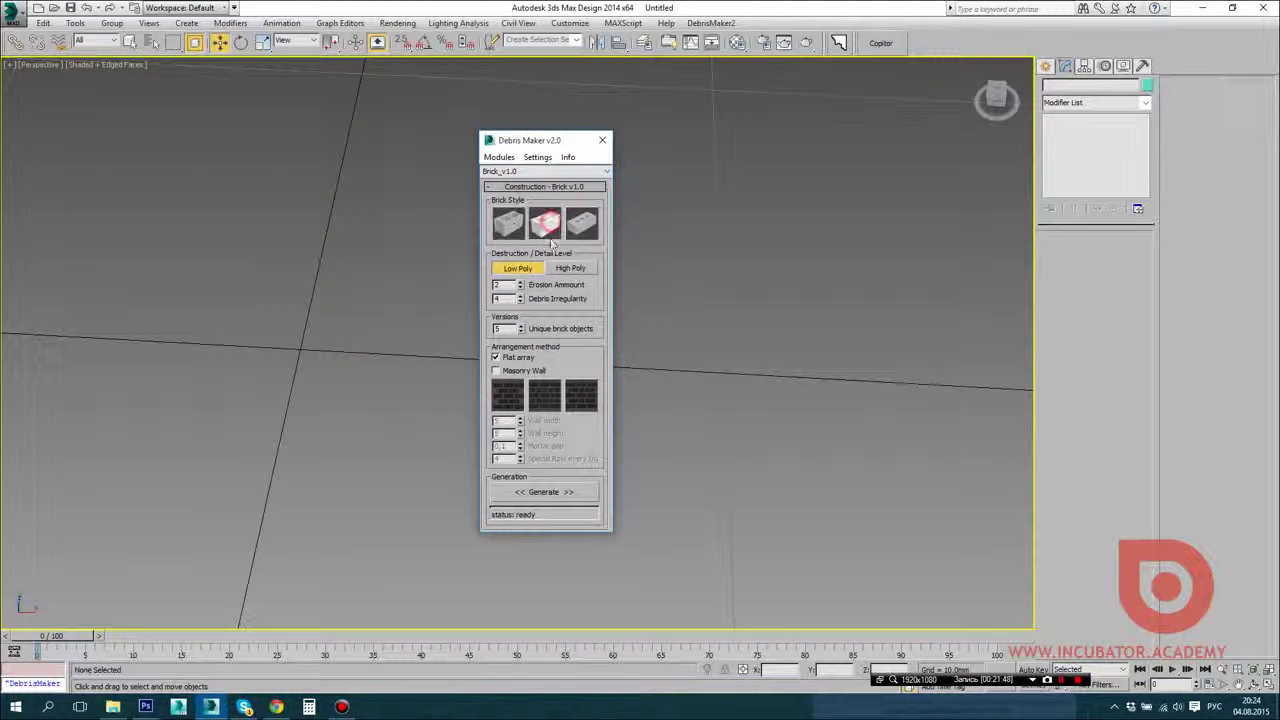
left_click(544, 492)
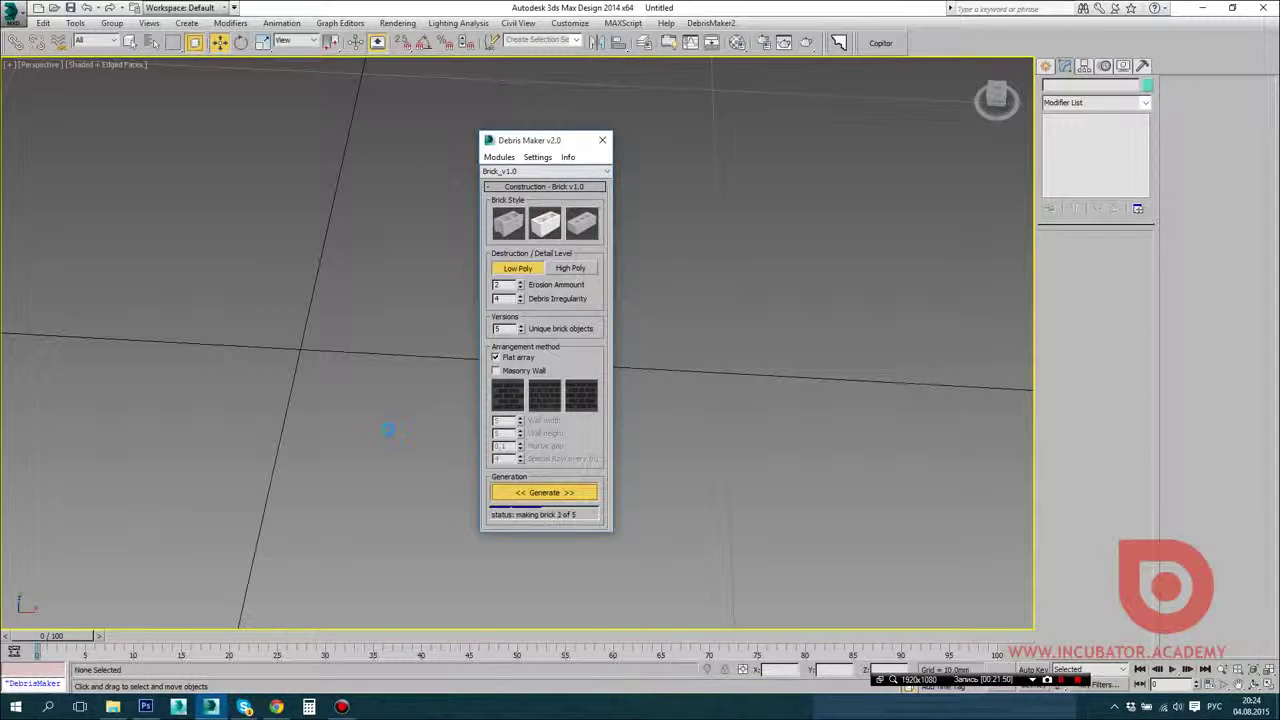
scroll(361, 409, "down", 4)
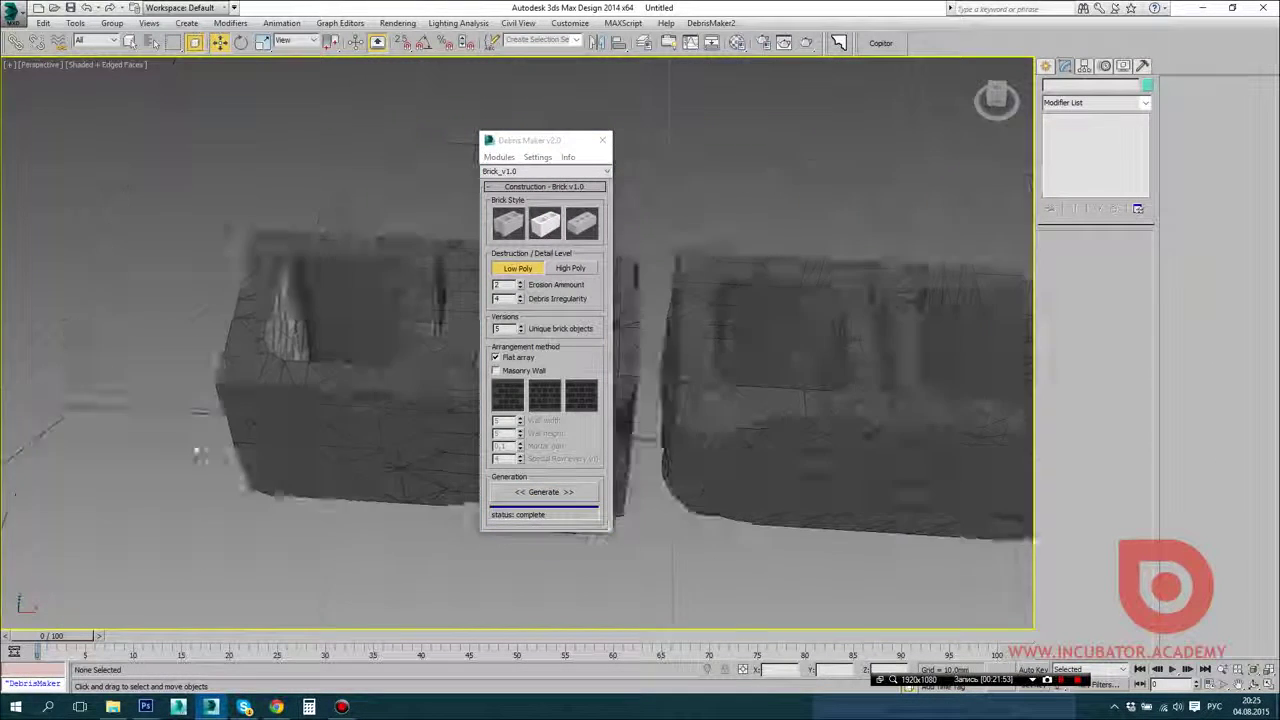
middle_click_drag(197, 449, 140, 452, "alt")
scroll(260, 437, "down", 2)
middle_click_drag(260, 437, 300, 470, "alt")
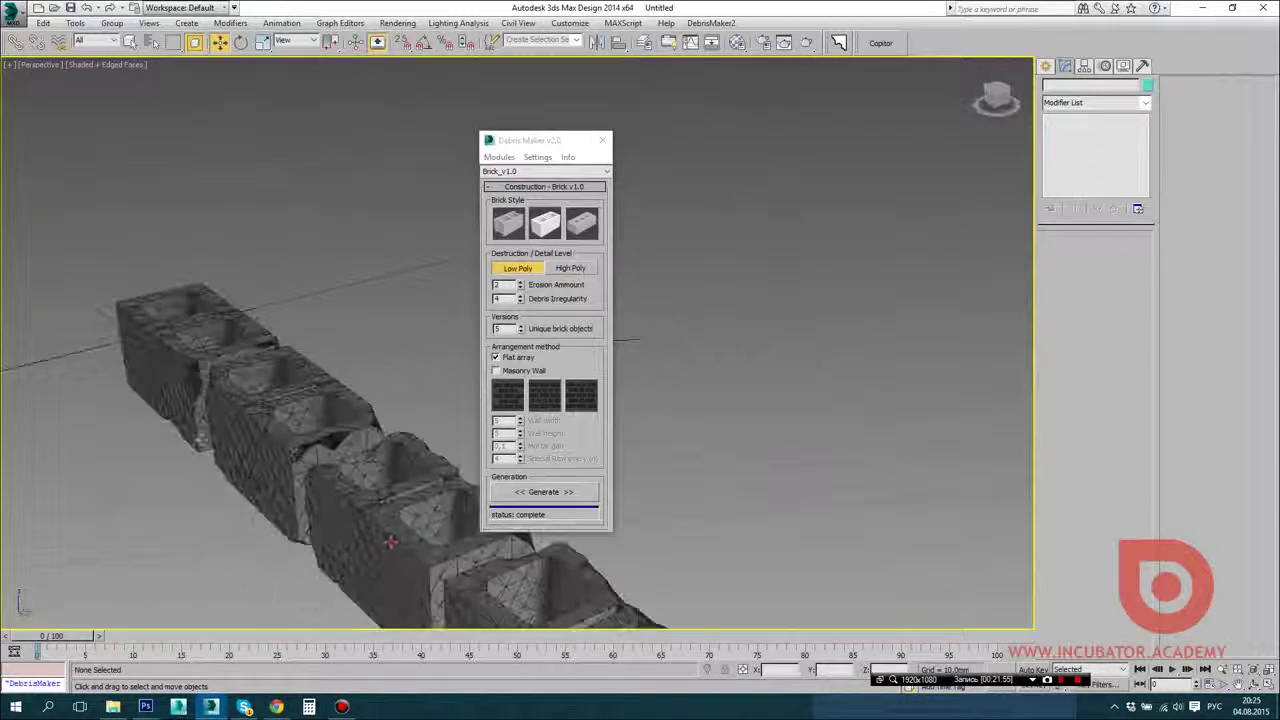
left_click(388, 538)
scroll(388, 538, "down", 4)
middle_click_drag(388, 530, 425, 510, "alt")
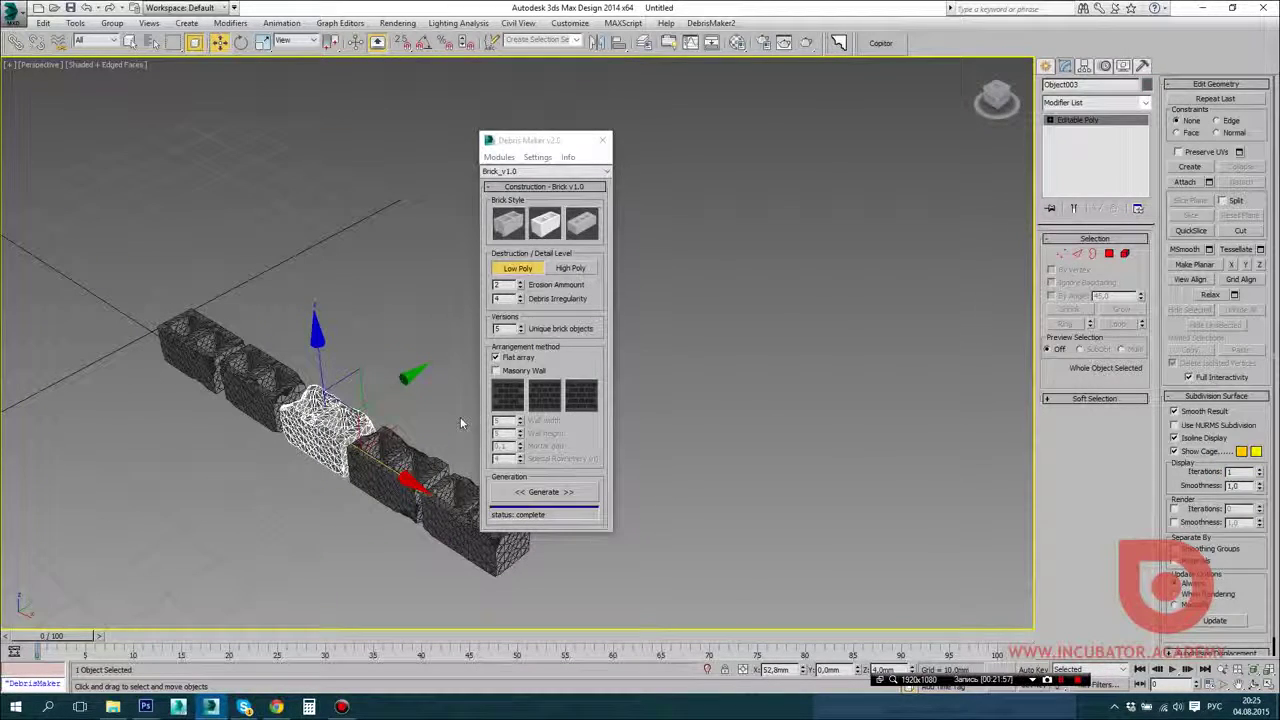
Step: Set the arrangement method to Masonry Wall and move all five generated bricks away from the origin
left_click(521, 372)
scroll(197, 280, "down", 2)
key("ctrl+a")
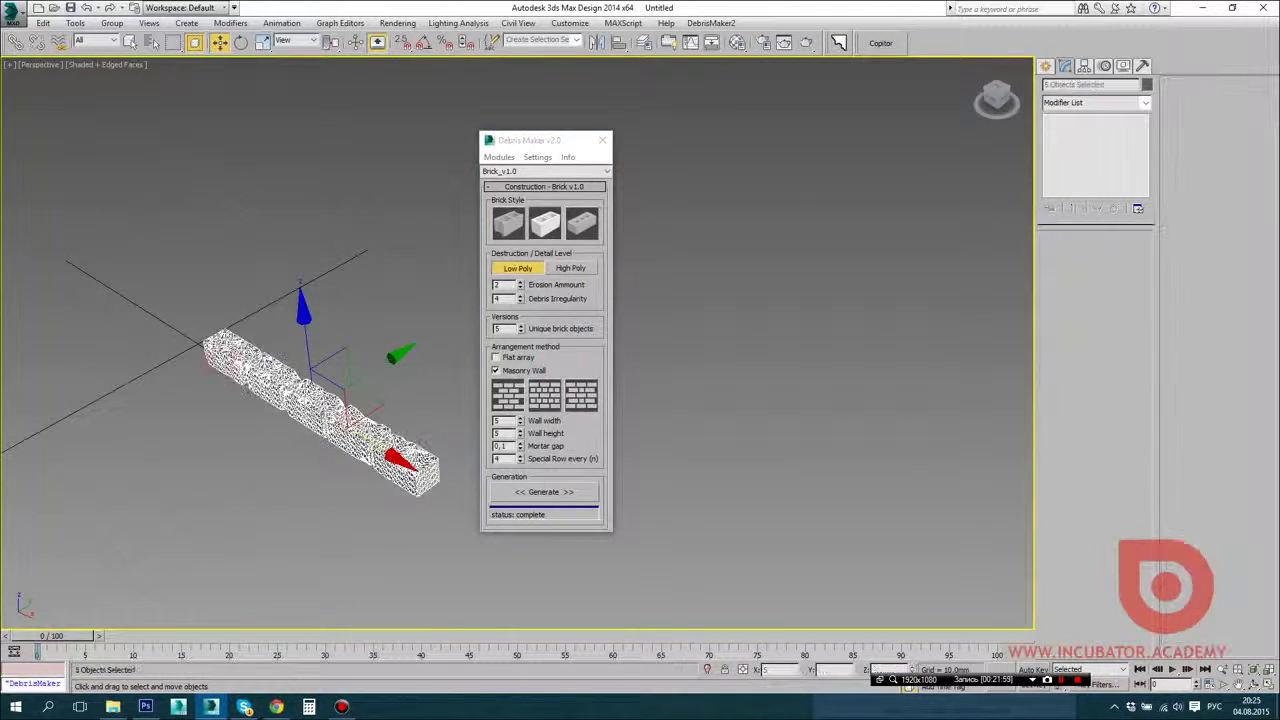
left_click_drag(375, 372, 518, 287)
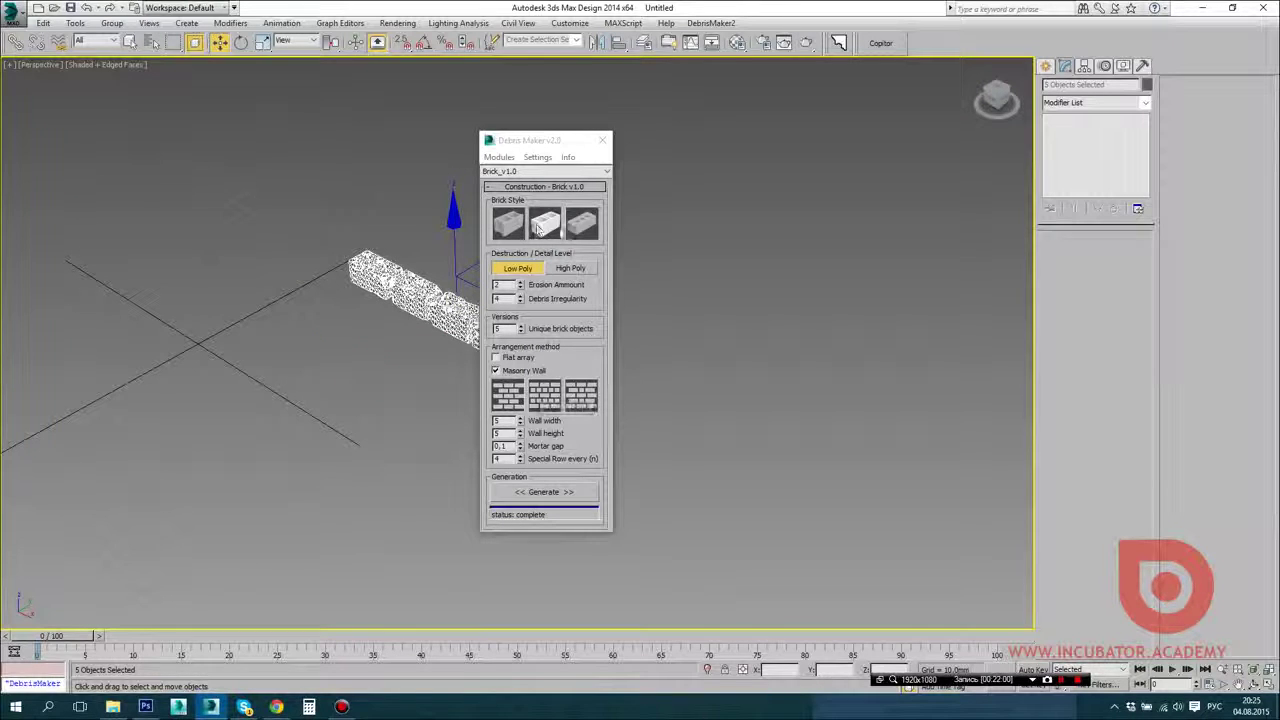
Step: Generate a low-poly masonry wall in the third brick style, 5 wide and 5 high with a 0.1 mortar gap, and move the dialog off it
left_click(583, 224)
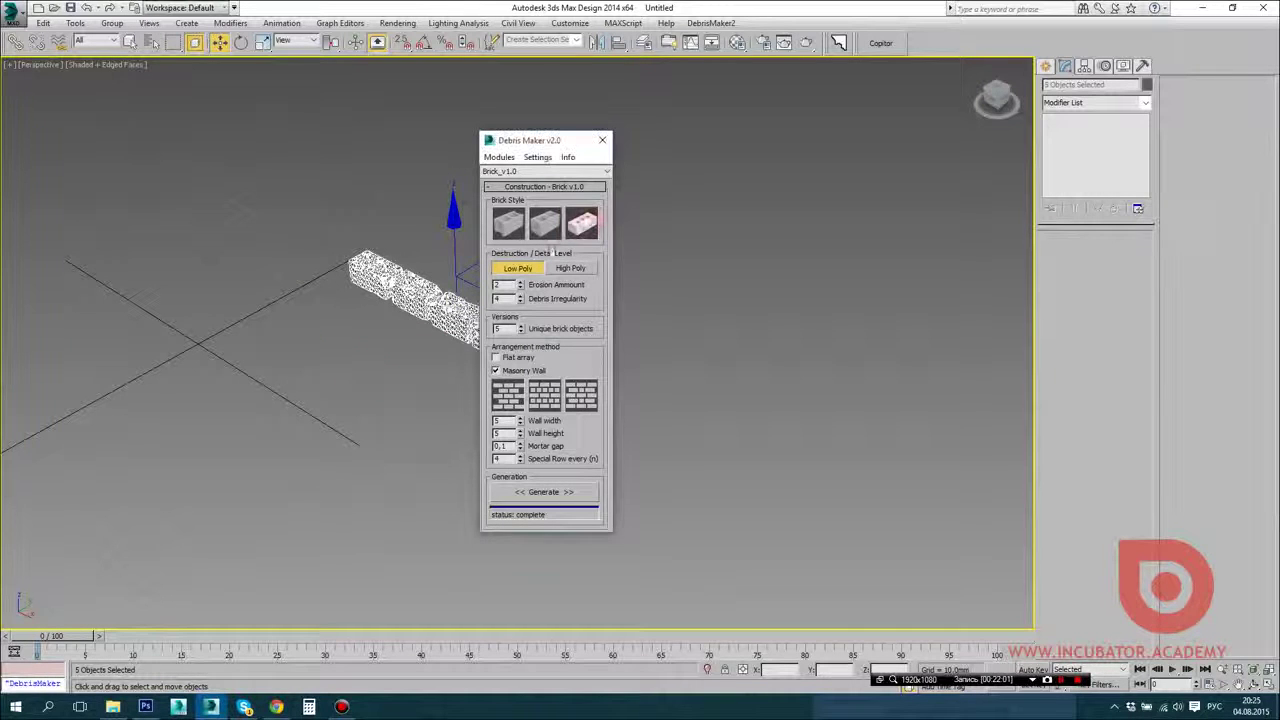
left_click(543, 491)
middle_click_drag(265, 452, 325, 416, "alt")
left_click_drag(364, 453, 164, 308)
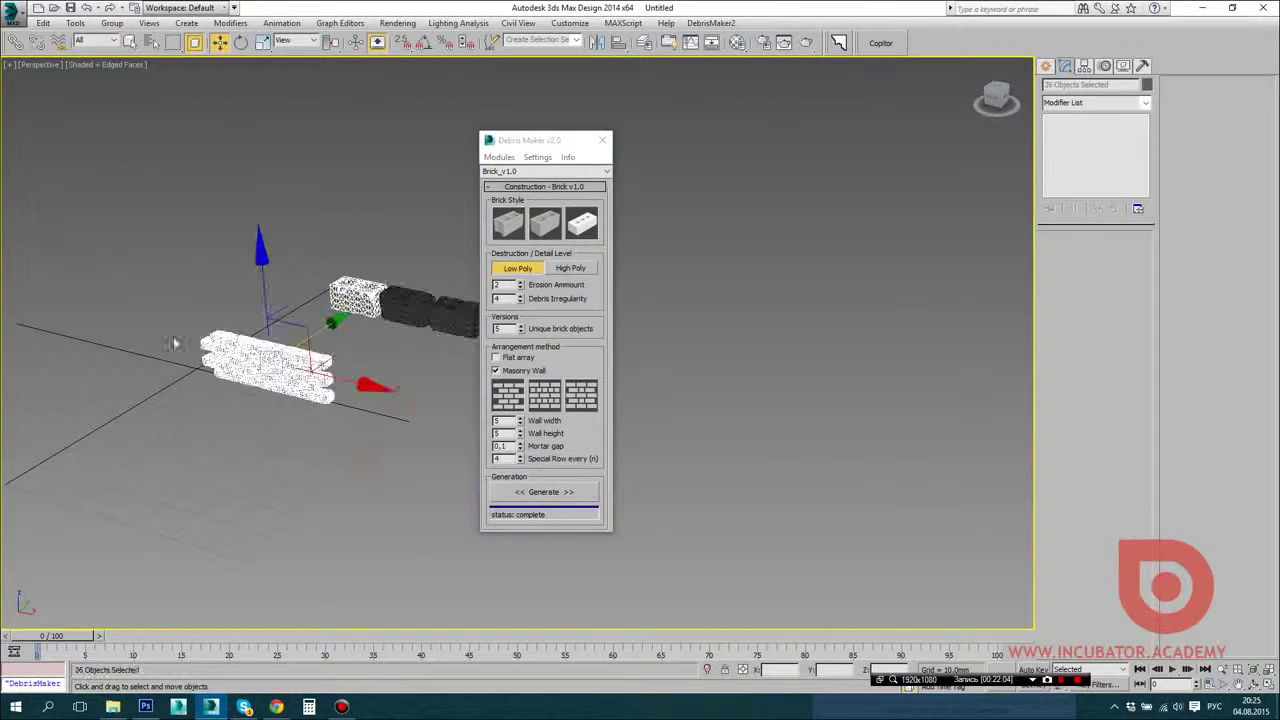
scroll(255, 350, "up", 6)
left_click(266, 361)
scroll(270, 362, "down", 4)
middle_click_drag(373, 522, 367, 476, "alt")
left_click_drag(550, 142, 783, 146)
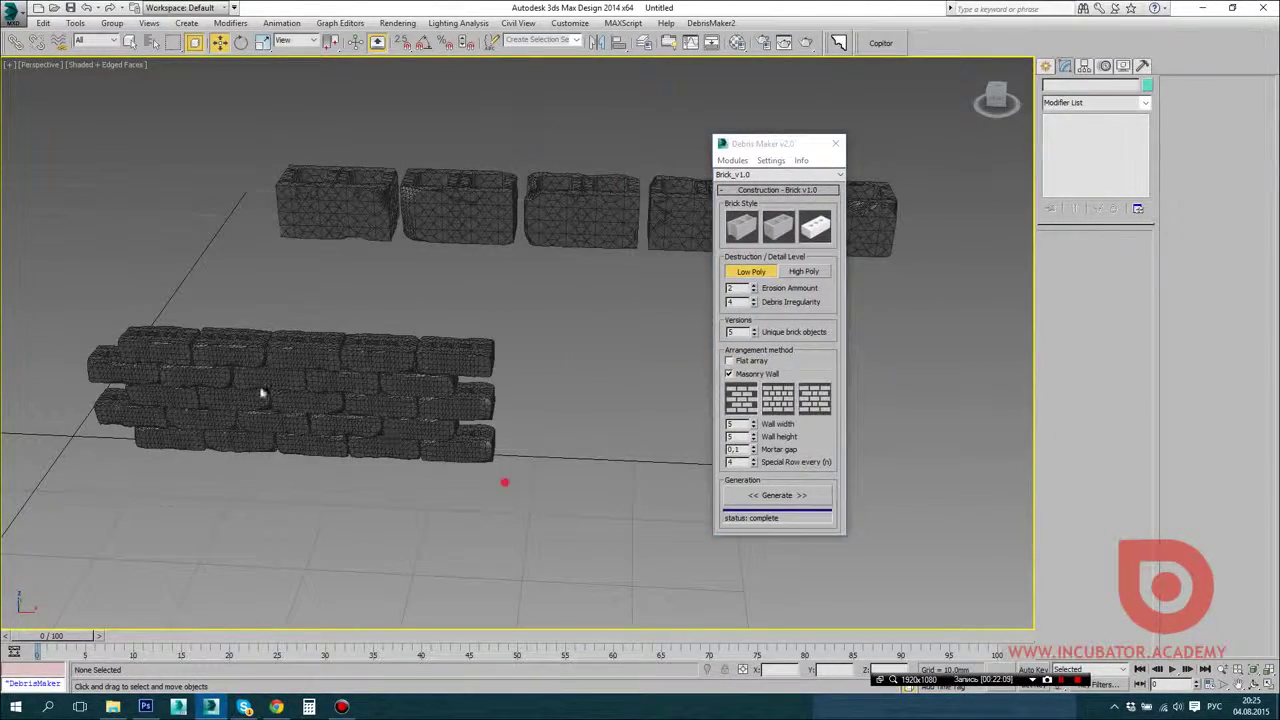
Step: Select all bricks of the masonry wall and move them along Y towards the row of large bricks
left_click_drag(503, 480, 17, 310)
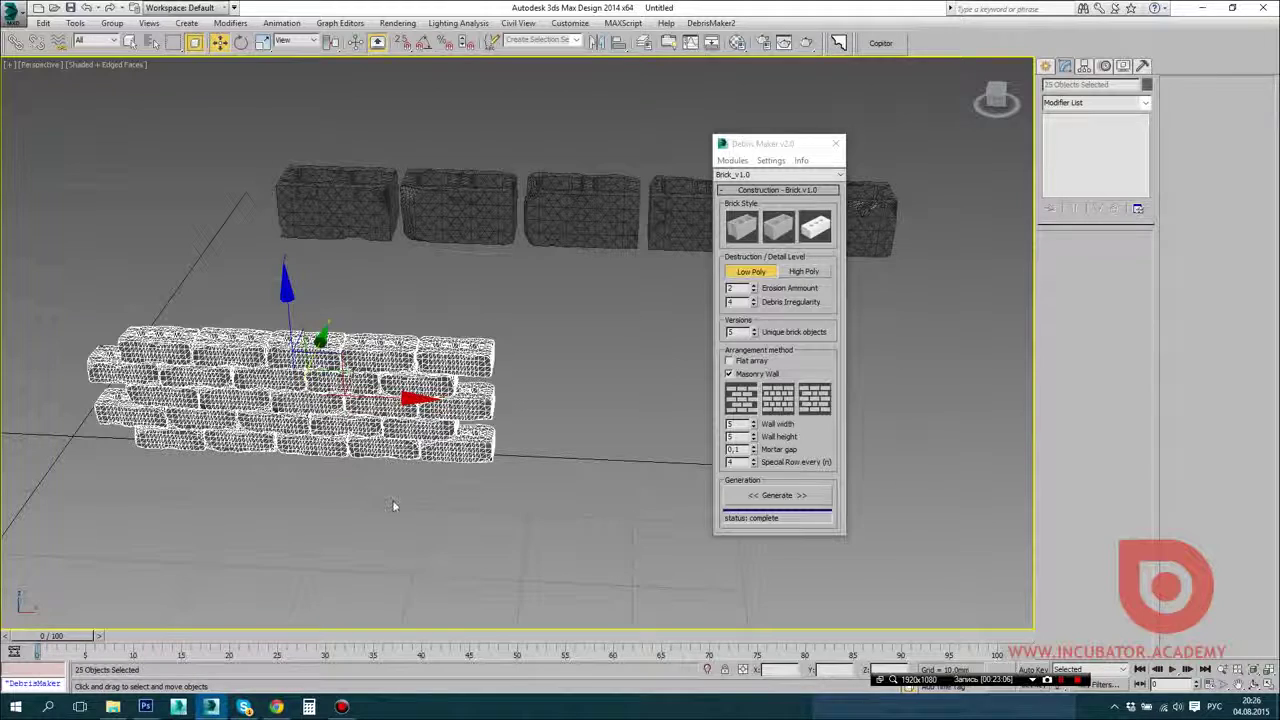
left_click(549, 515)
left_click_drag(579, 541, 63, 349)
middle_click_drag(306, 369, 308, 372)
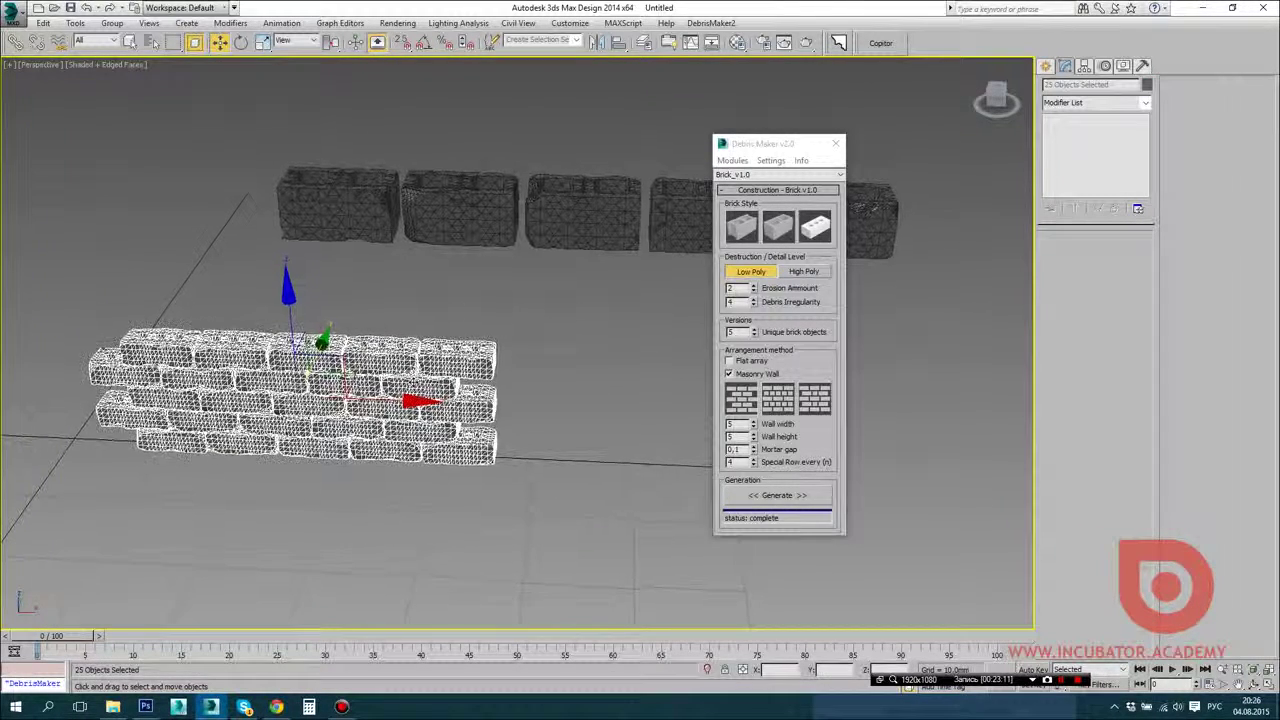
scroll(415, 381, "down", 3)
middle_click_drag(518, 430, 470, 350, "alt")
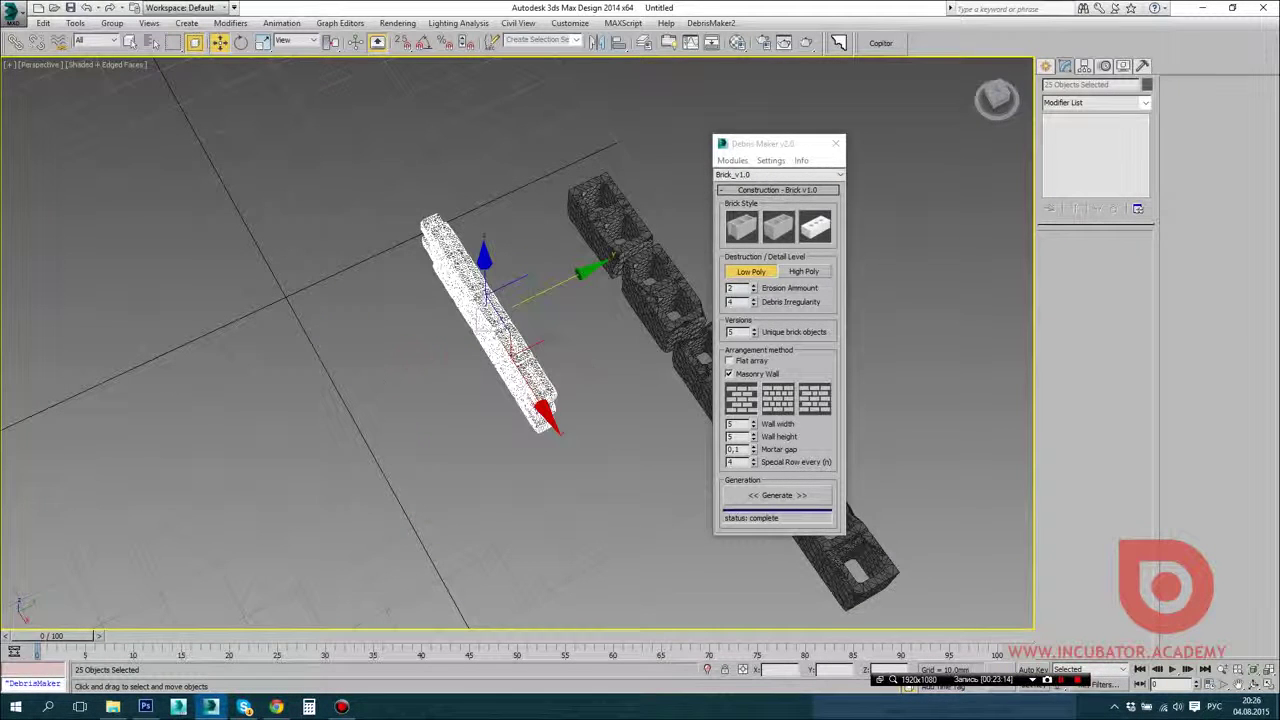
Step: Generate five shards with the Obsidian_v1.0 module using chipping 10 and banding 10, and select the shards for inspection
left_click(775, 176)
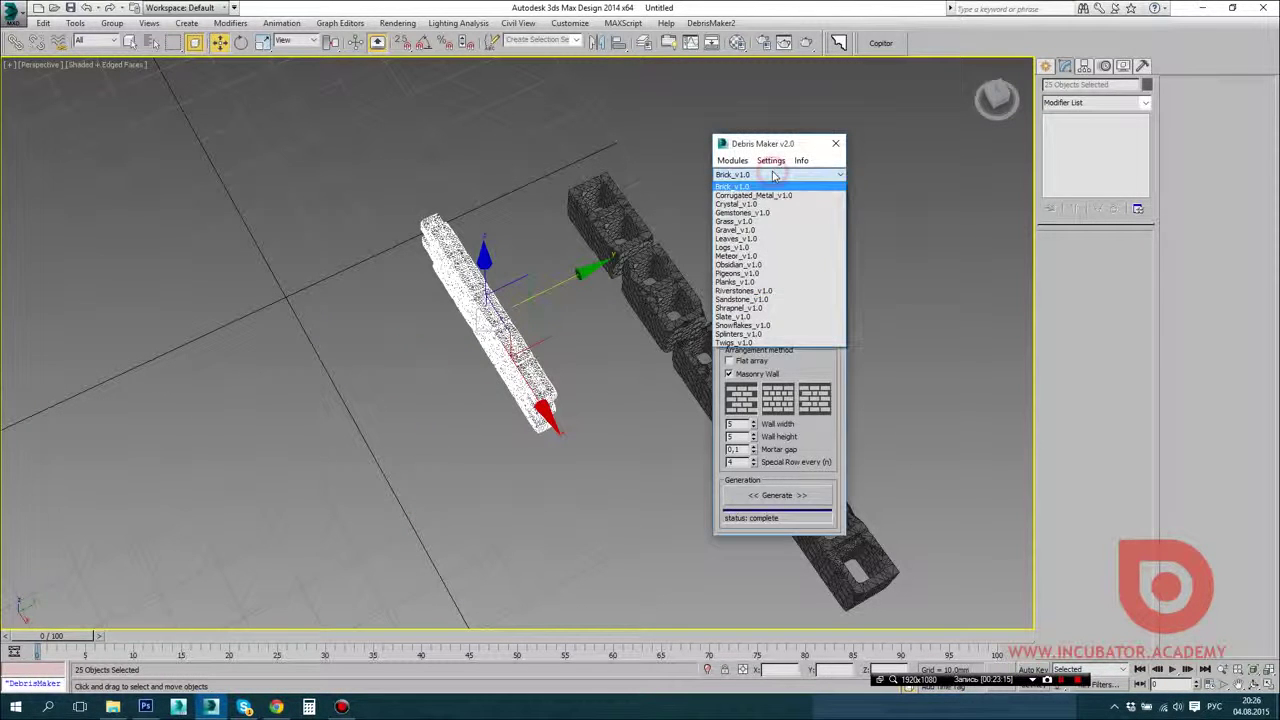
left_click(758, 265)
left_click(777, 292)
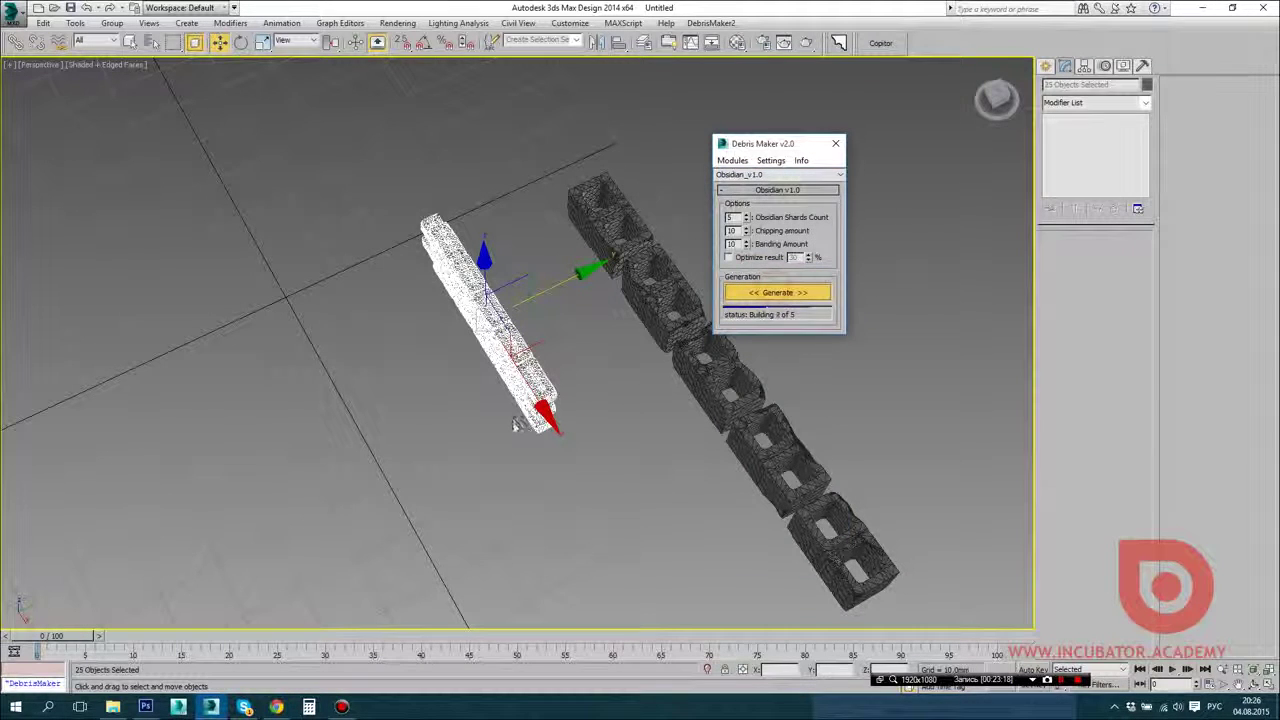
middle_click_drag(434, 477, 449, 451, "alt")
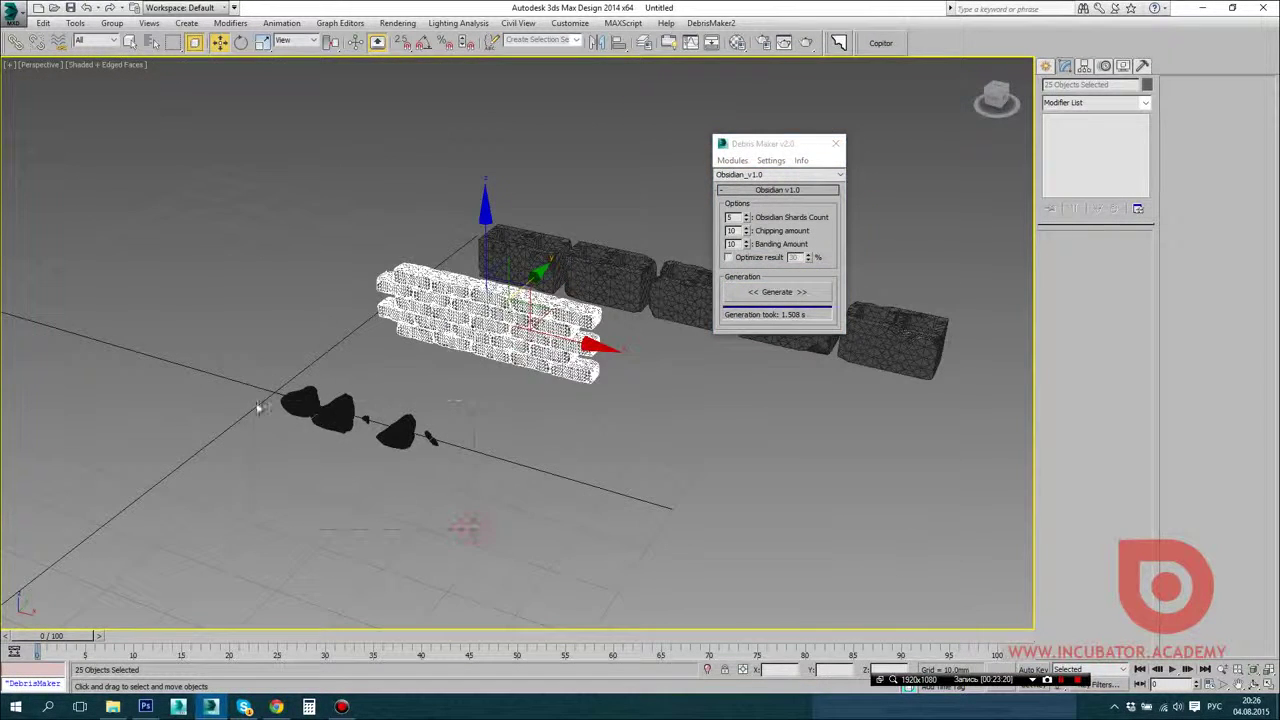
left_click_drag(470, 530, 258, 405)
key("z")
middle_click_drag(323, 420, 430, 450, "alt")
left_click(537, 451)
left_click_drag(740, 506, 191, 335)
scroll(480, 370, "down", 2)
middle_click_drag(490, 370, 433, 398, "alt")
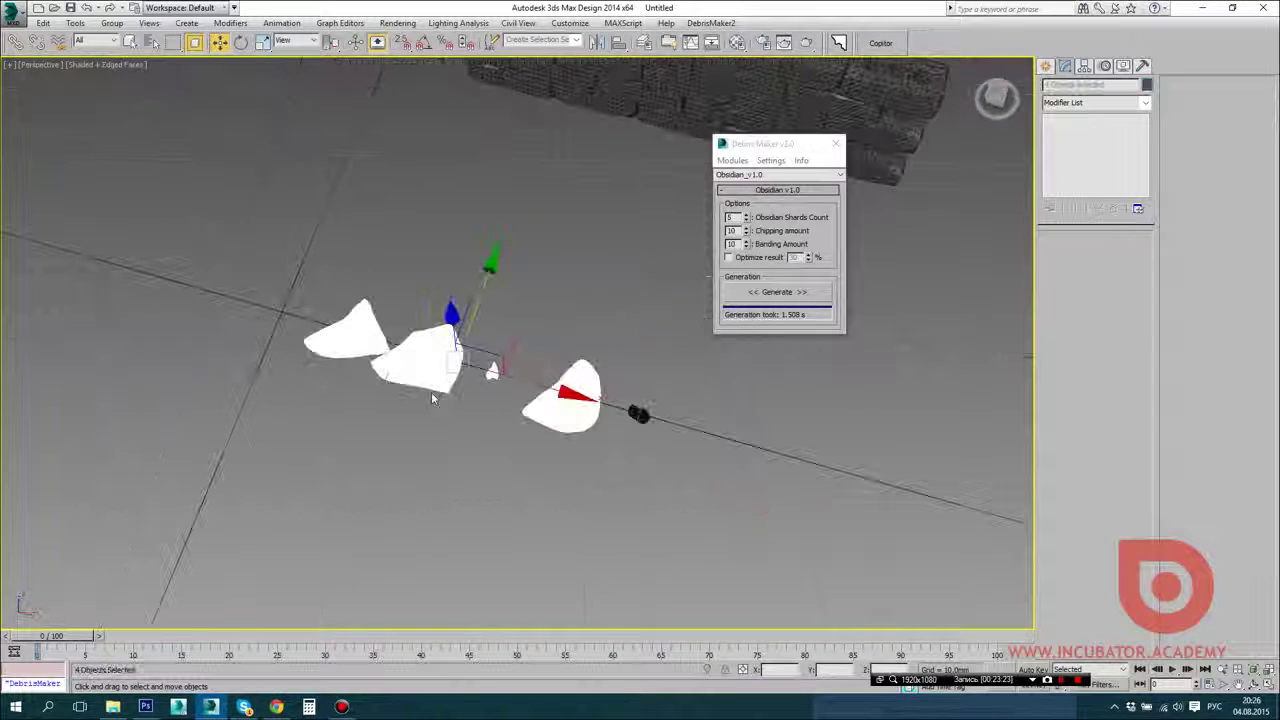
Step: Change the perspective viewport's shading to Clay and turn off edged faces
left_click(83, 66)
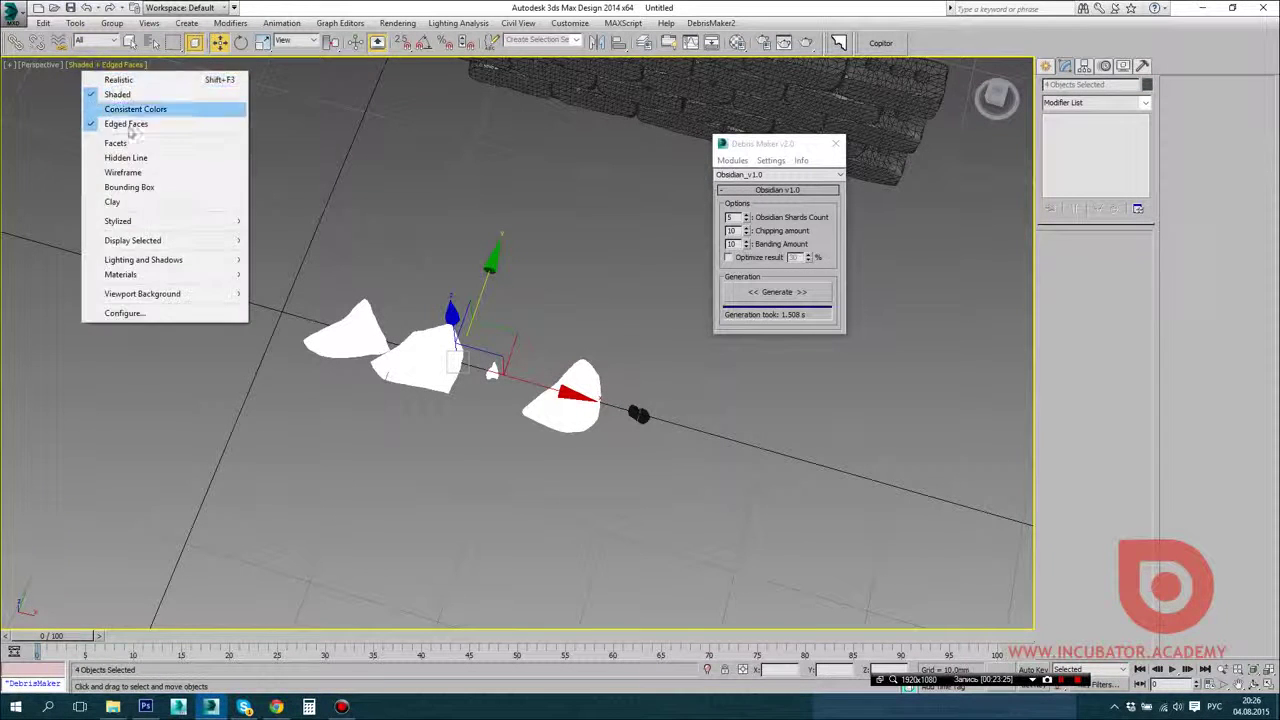
left_click(137, 204)
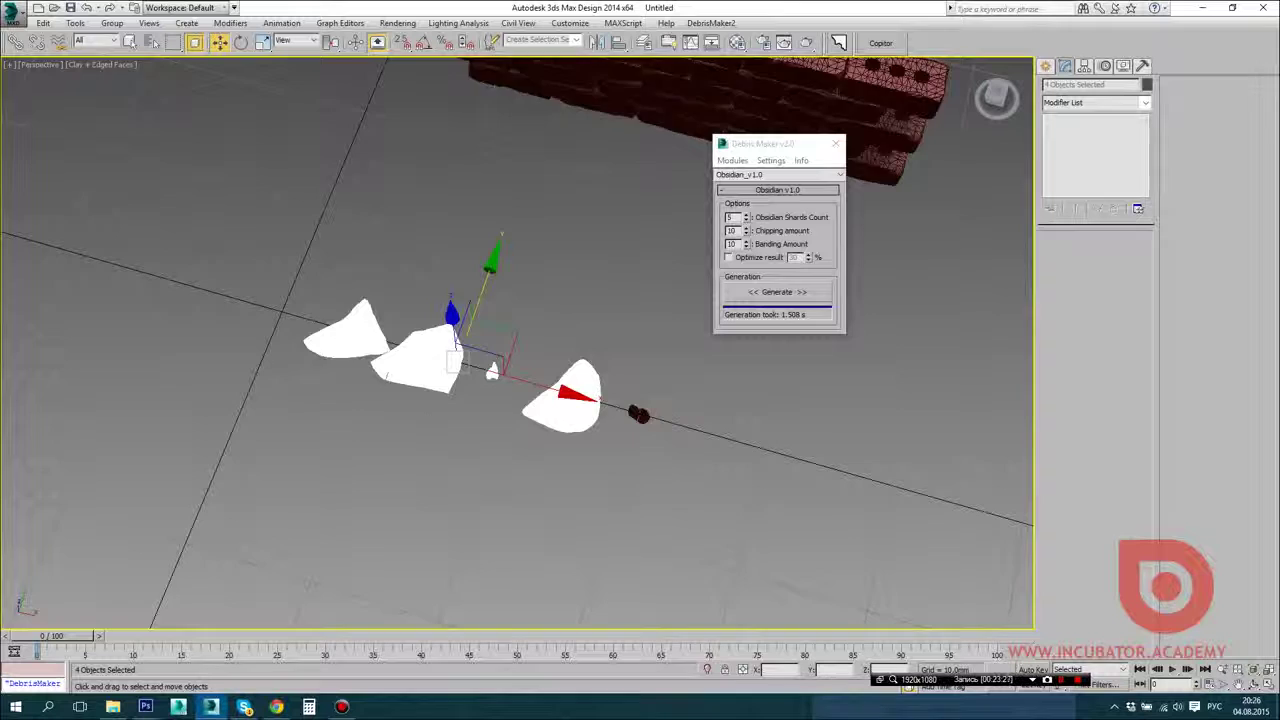
key("F3")
left_click(594, 260)
middle_click_drag(551, 284, 470, 394)
key("F3")
key("F4")
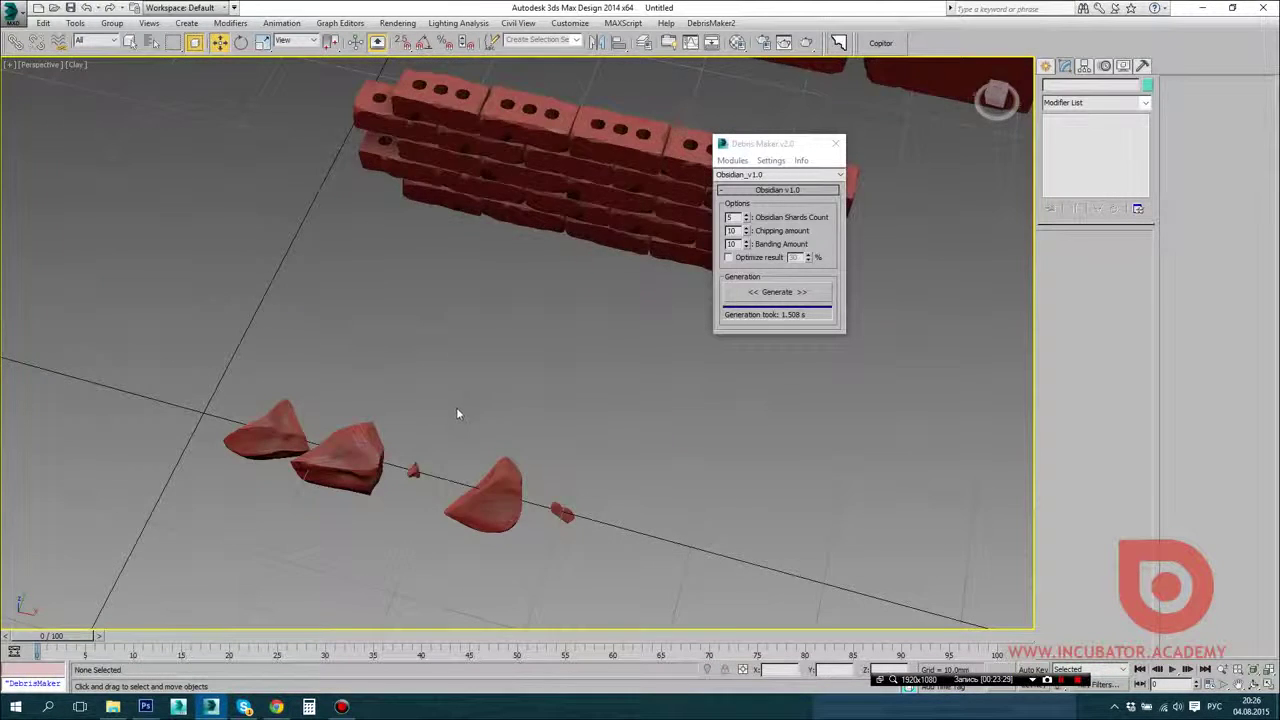
Step: Select the five obsidian shards and move them away from the origin, beside the brick wall
scroll(457, 413, "down", 5)
left_click_drag(551, 561, 322, 352)
left_click_drag(440, 436, 618, 425)
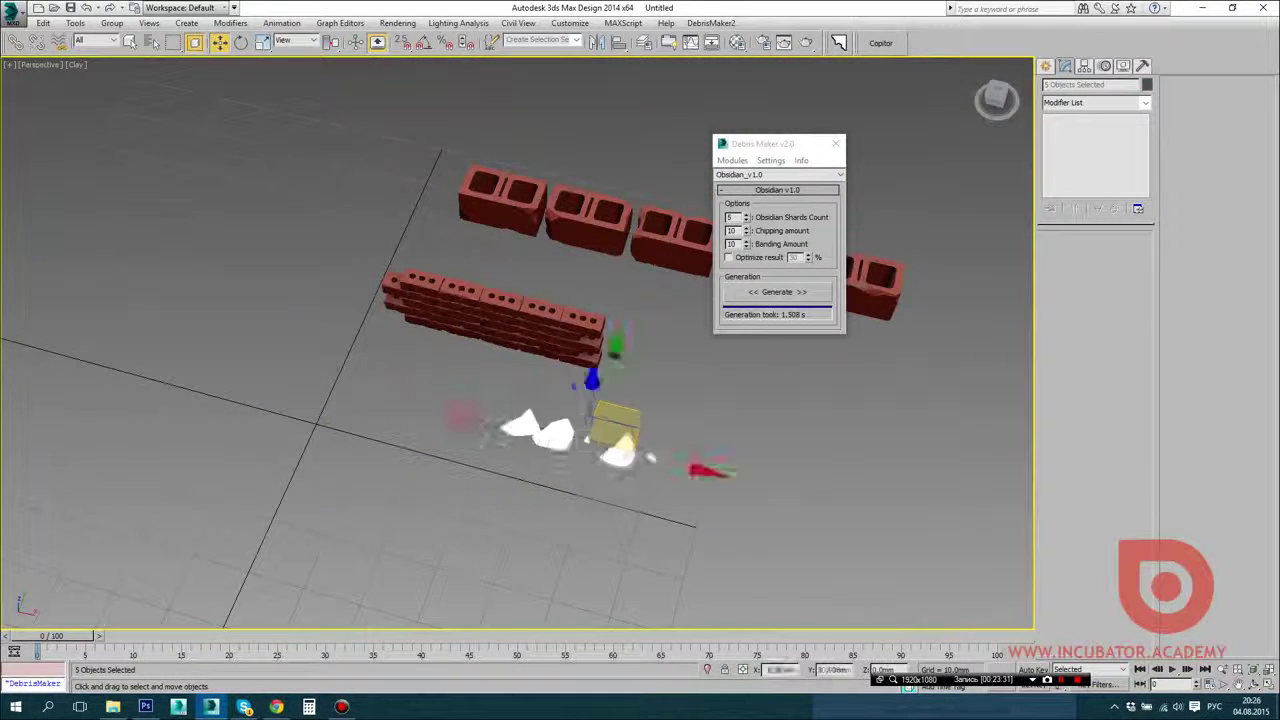
left_click(665, 498)
scroll(575, 420, "up", 5)
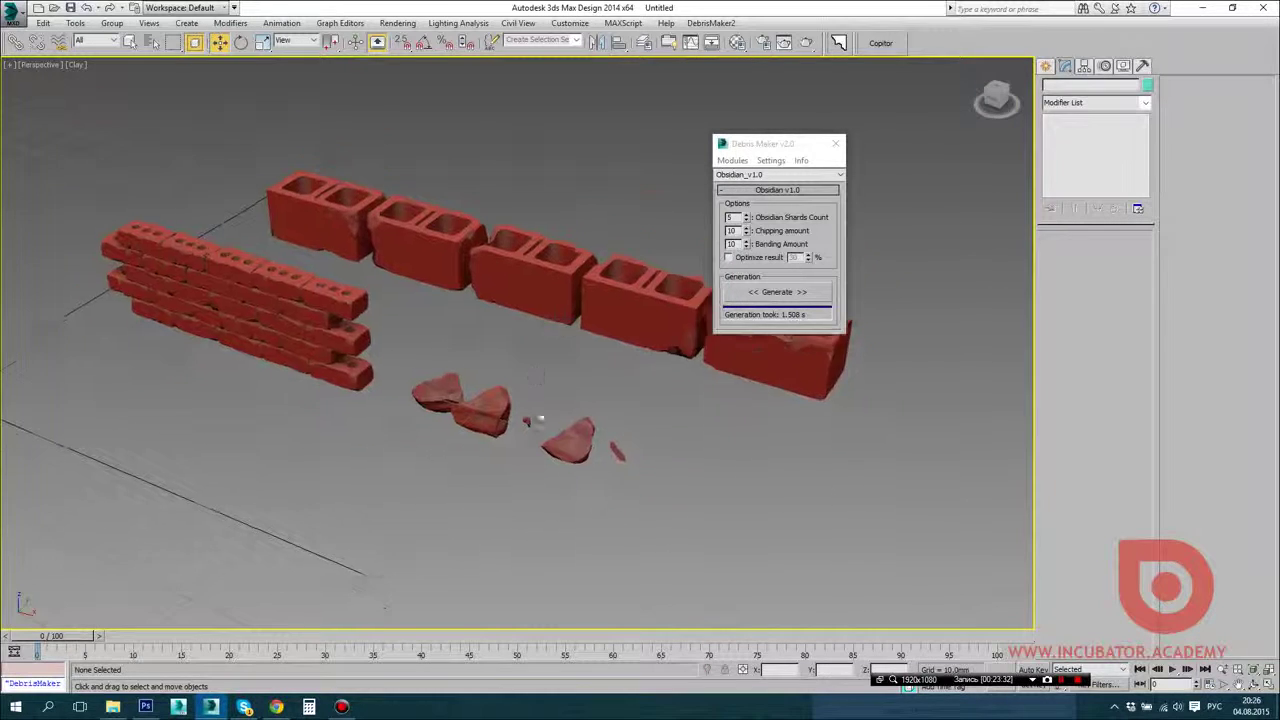
Step: Generate 15 pigeons with the Pigeons_v1.0 module using casual flight, material creation and Particle Flow
scroll(540, 419, "up", 2)
left_click(800, 174)
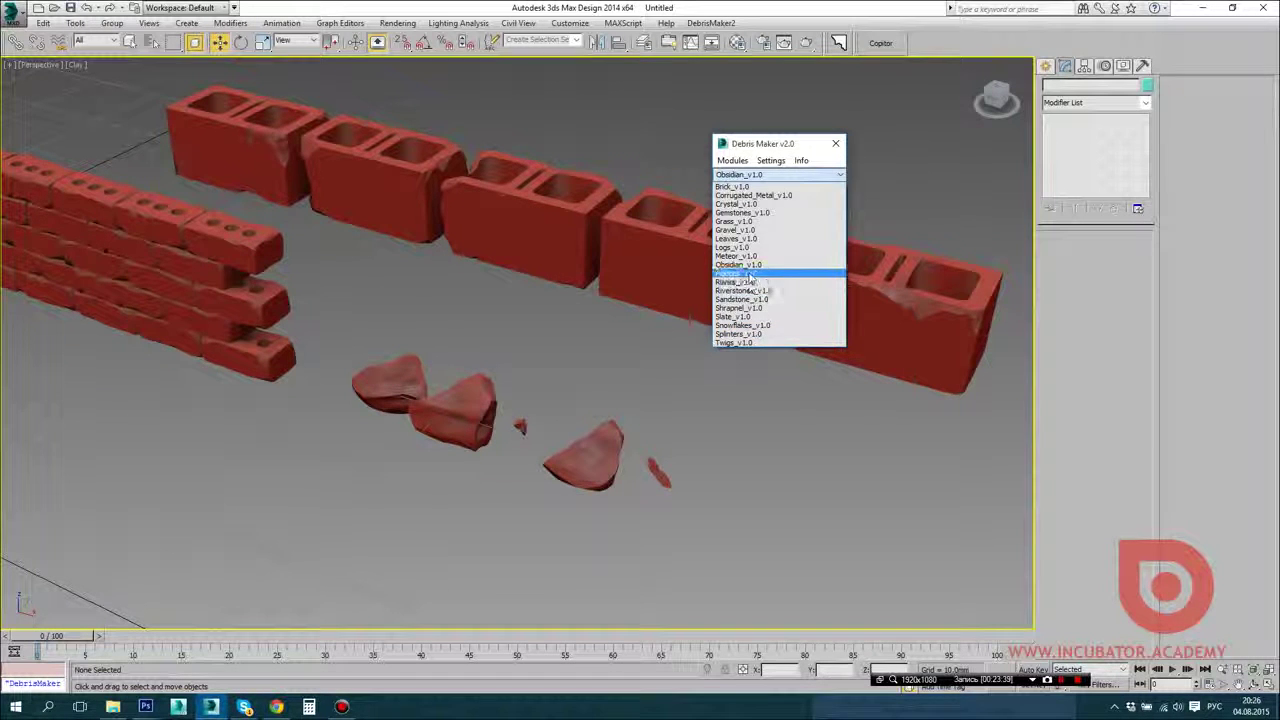
left_click(745, 273)
left_click(771, 326)
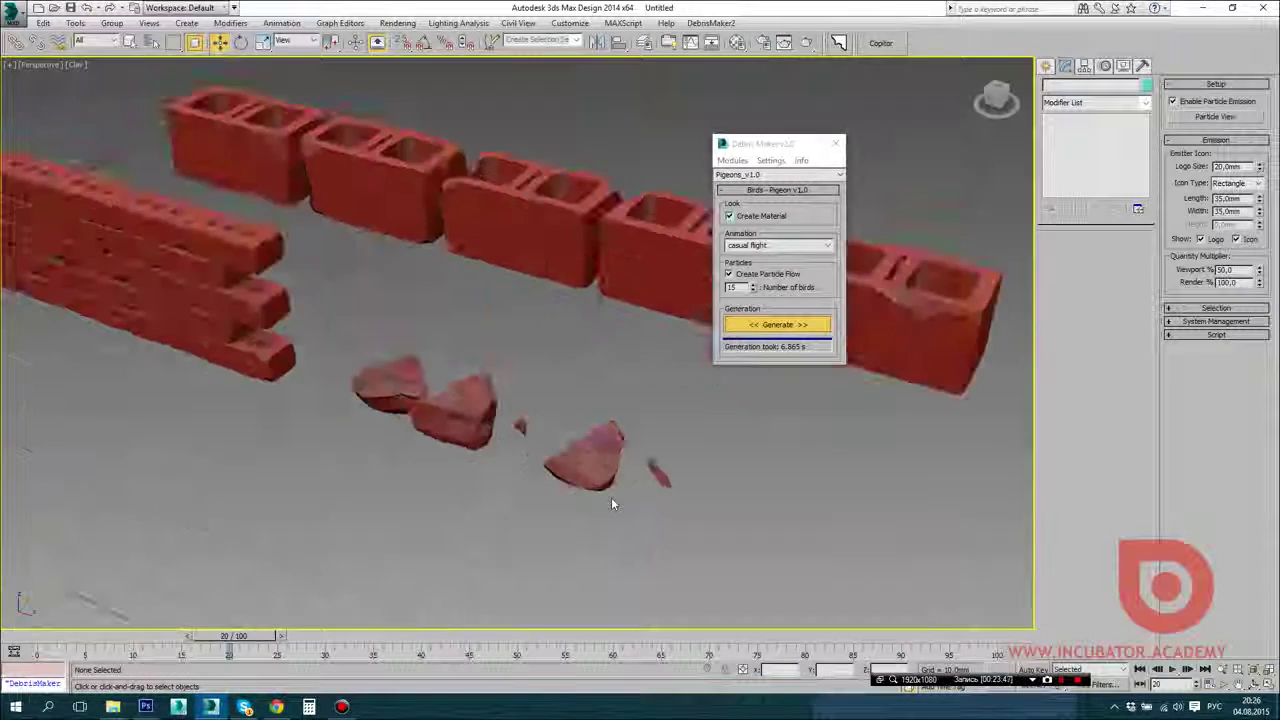
Step: Advance the animation to frame 23 to view the birds in flight, and delete the generated pigeons
scroll(612, 500, "down", 3)
middle_click_drag(320, 443, 582, 429)
mouse_move(272, 638)
left_mouse_down()
mouse_move(571, 636)
mouse_move(234, 637)
mouse_move(258, 637)
left_mouse_up()
middle_click_drag(441, 374, 402, 344, "alt")
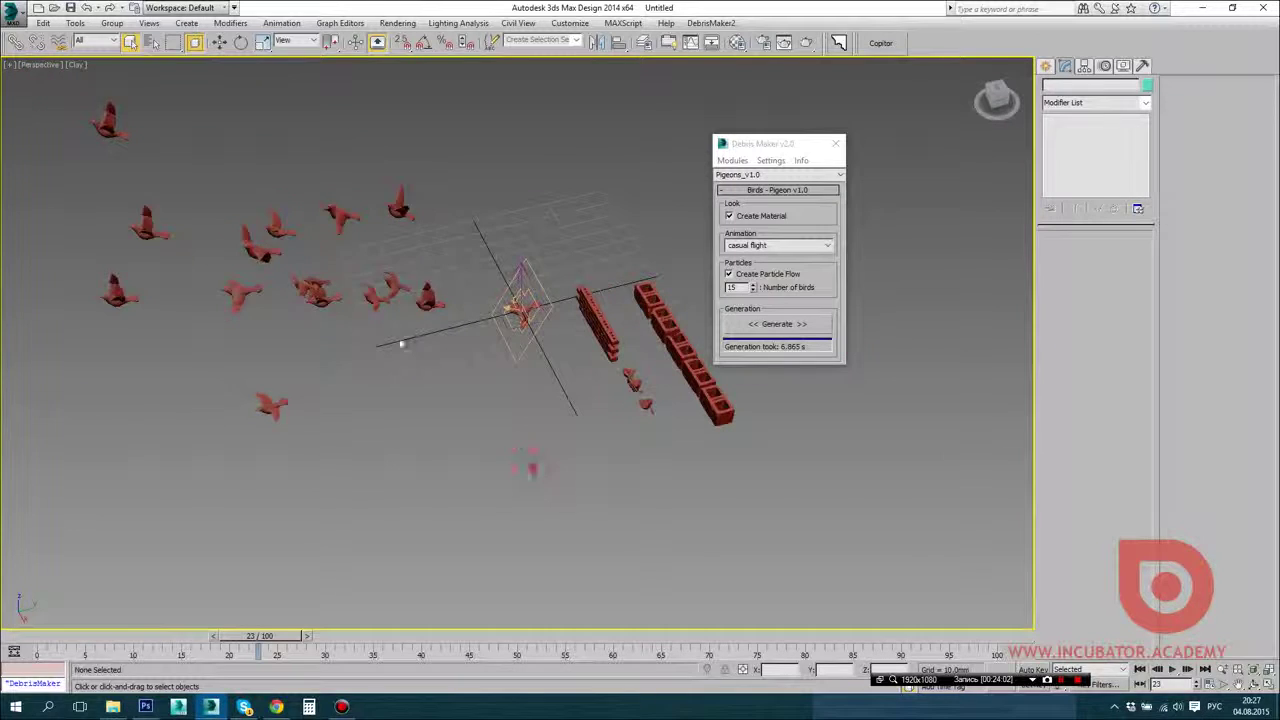
left_click_drag(59, 113, 198, 200)
key("Delete")
Step: Generate five switch grass tufts with the Grass_v1.0 module using 80 blades per tuft and grass height 20
left_click(770, 175)
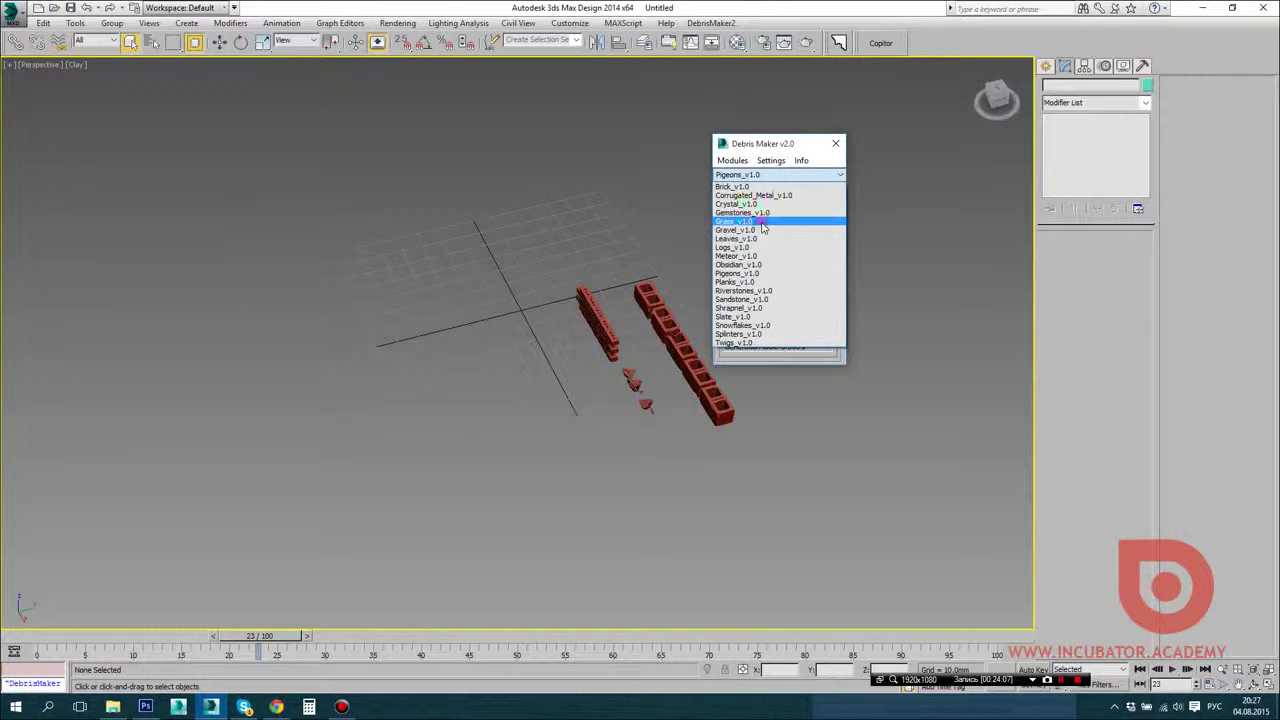
left_click(762, 221)
left_click(775, 378)
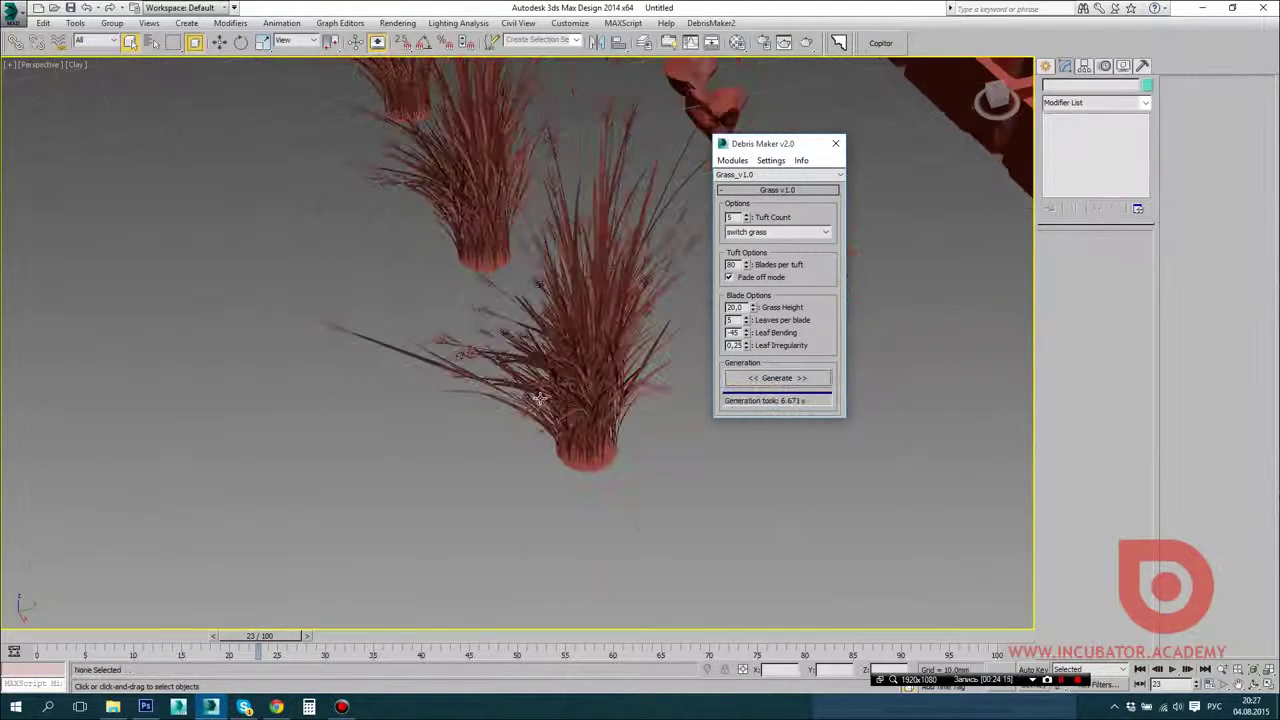
middle_click_drag(512, 360, 680, 547)
scroll(432, 486, "down", 4)
Step: Examine the generated models up close, selecting individual wall bricks and an obsidian shard to see their mesh and modifiers
left_click_drag(289, 470, 510, 488)
scroll(451, 426, "up", 4)
middle_click_drag(560, 480, 411, 377, "alt")
scroll(220, 393, "up", 5)
left_click(217, 394)
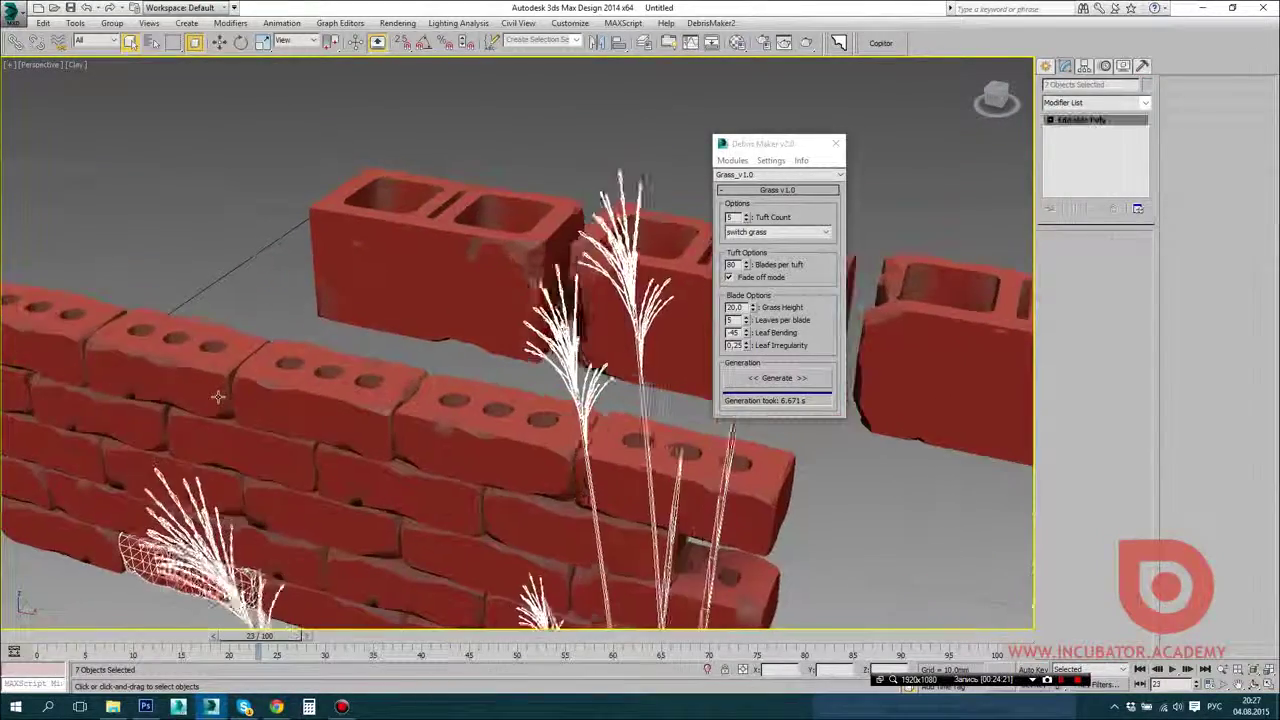
middle_click_drag(634, 409, 410, 350, "alt")
left_click(410, 345)
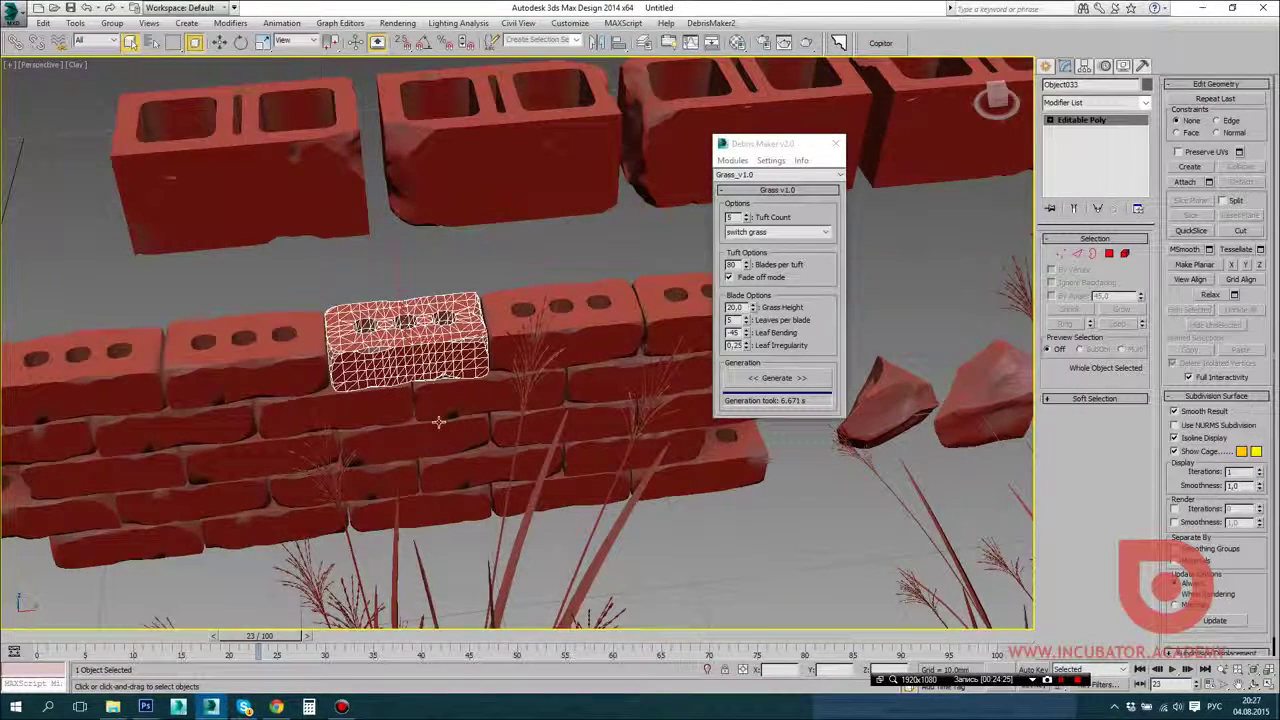
left_click(354, 257)
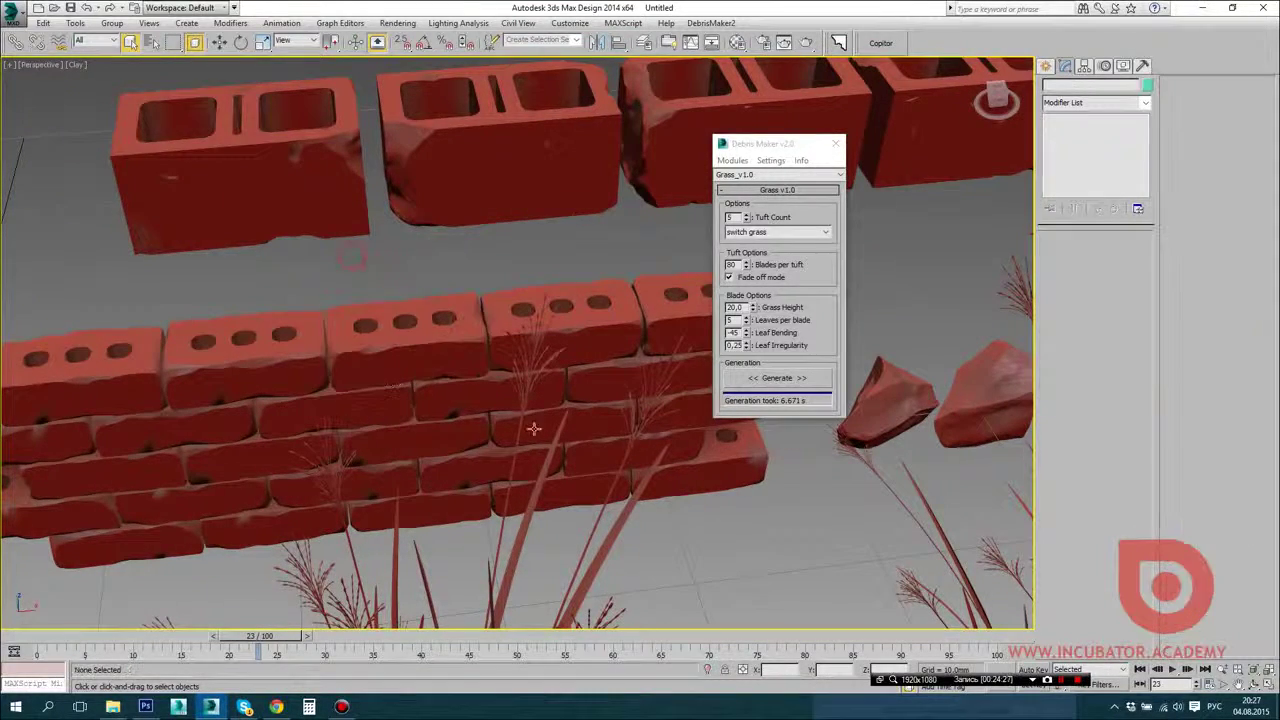
left_click(728, 470)
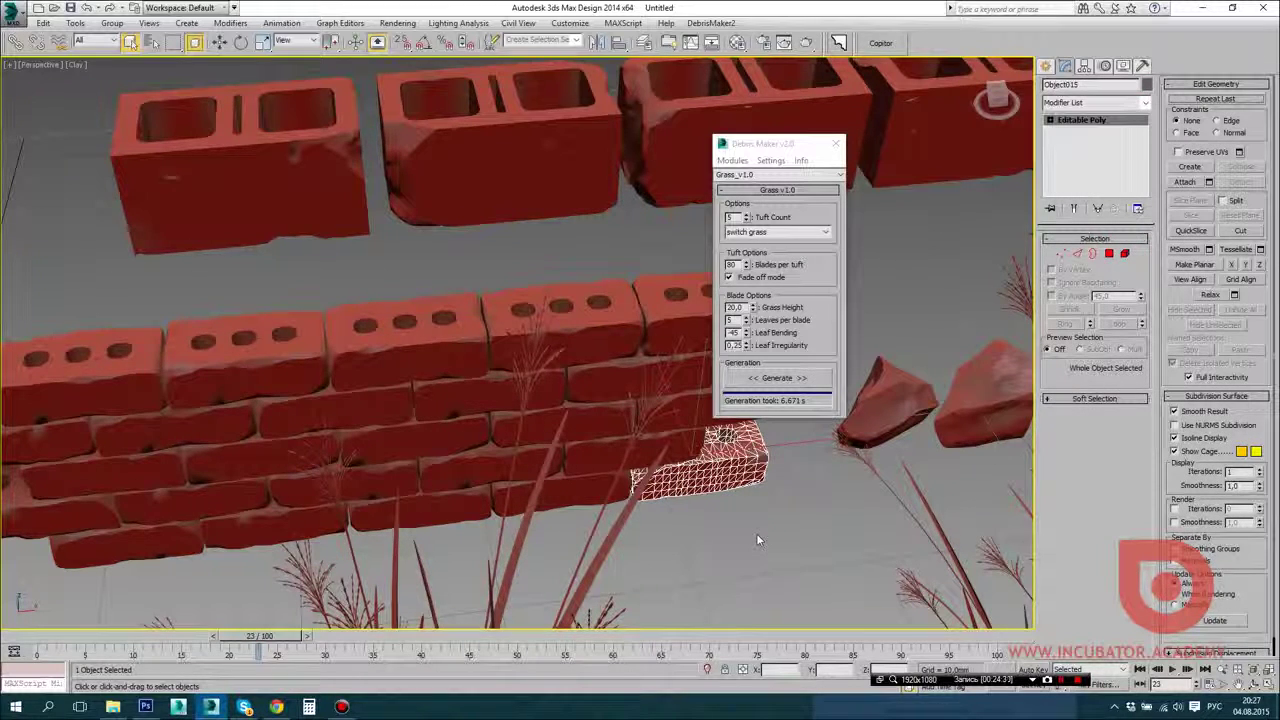
middle_click_drag(756, 533, 620, 534, "alt")
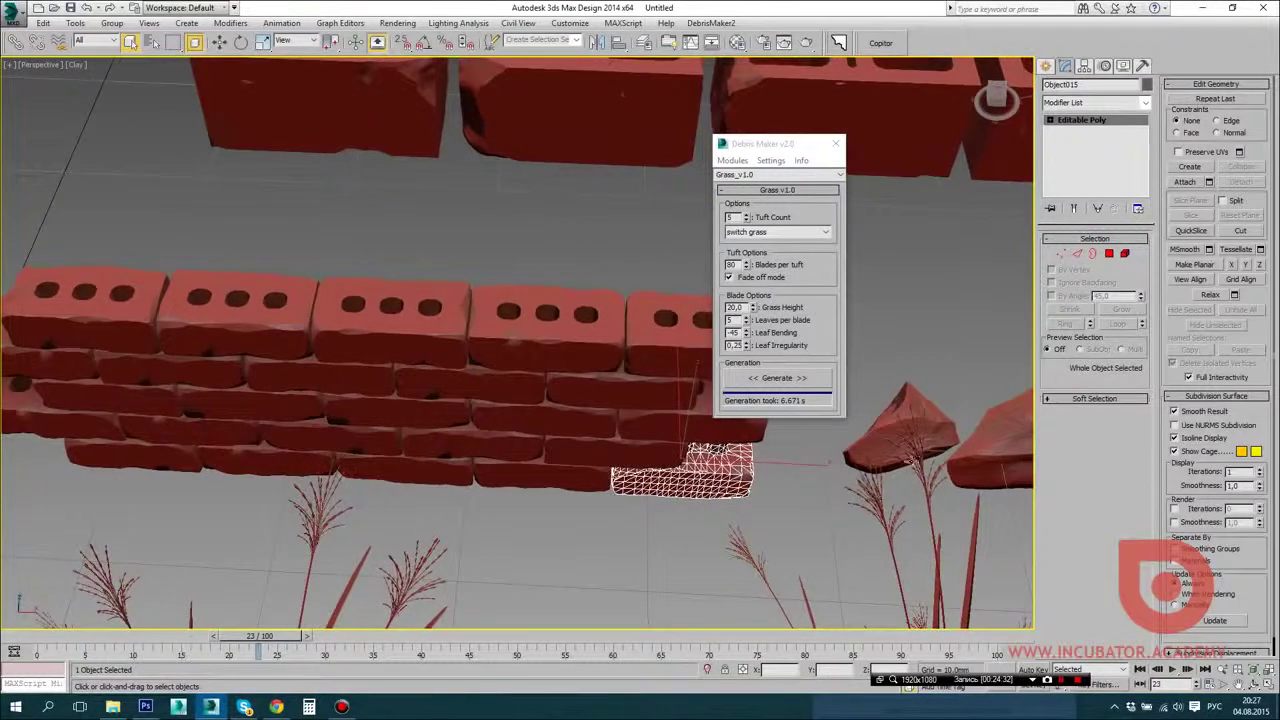
left_click(918, 428)
middle_click_drag(552, 425, 478, 445, "alt")
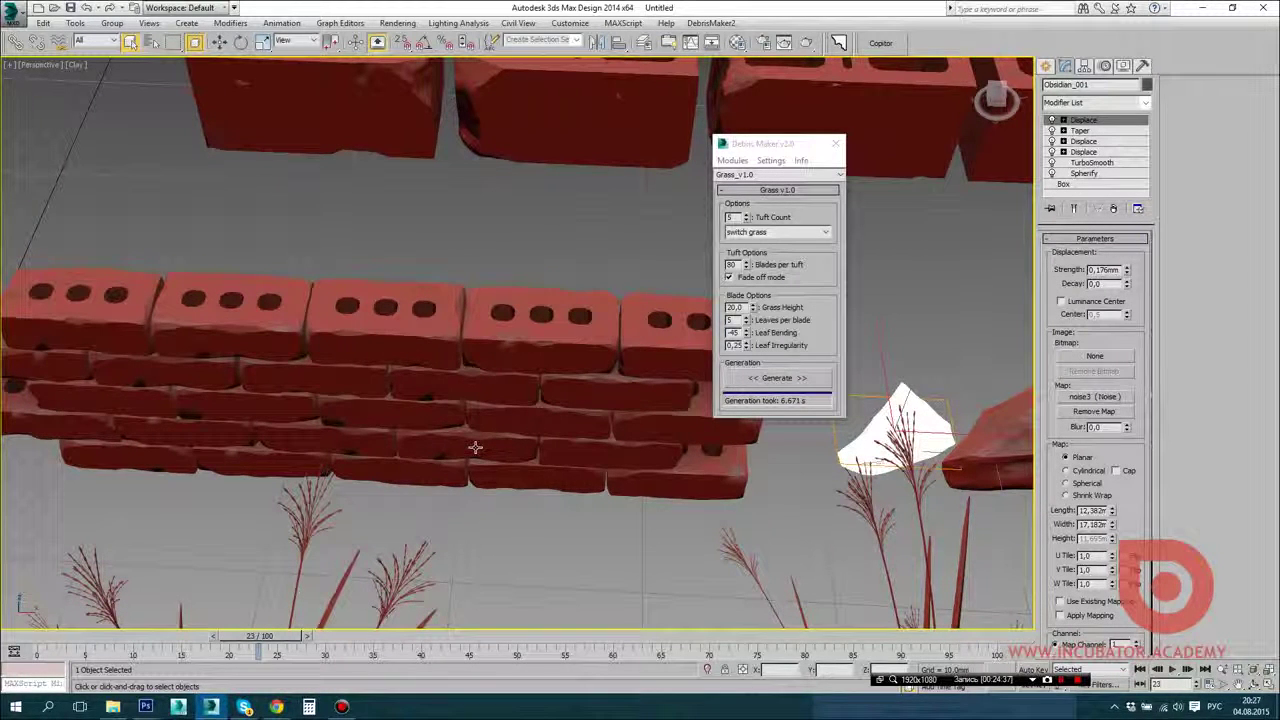
Step: Select all generated bricks, shards and grass tufts and delete them to empty the scene
scroll(476, 447, "down", 8)
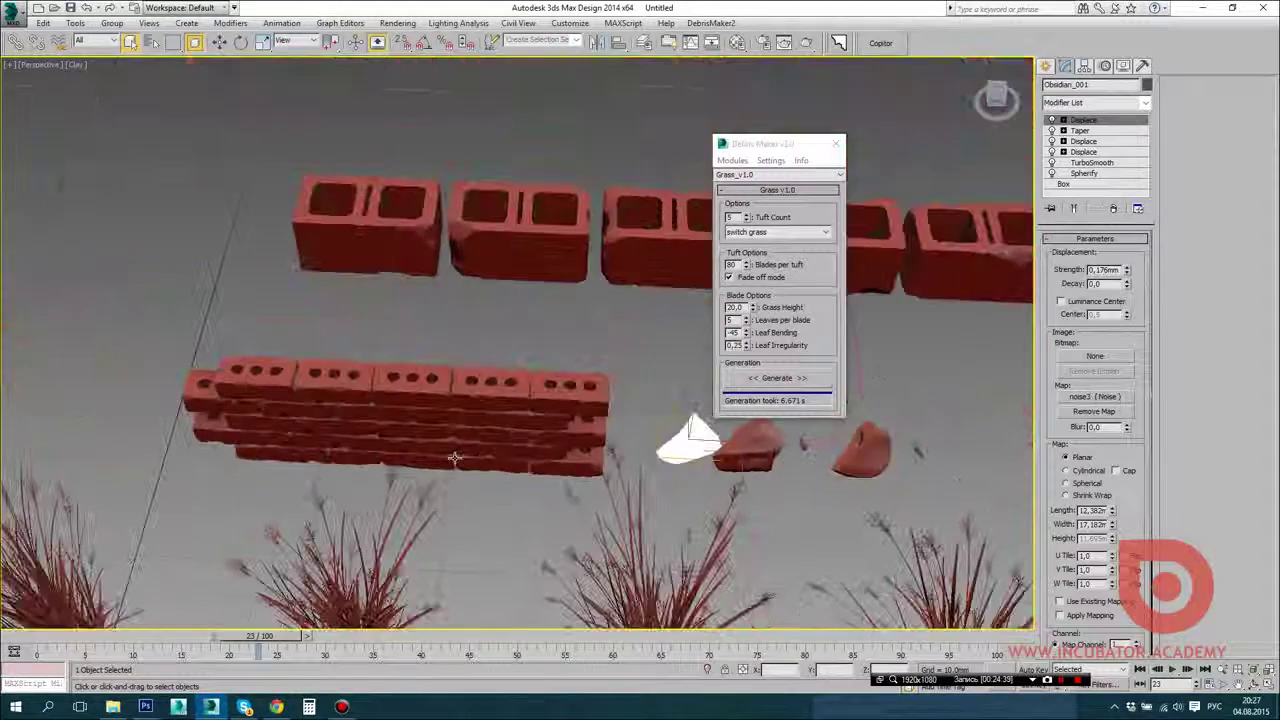
middle_click_drag(491, 442, 329, 437, "alt")
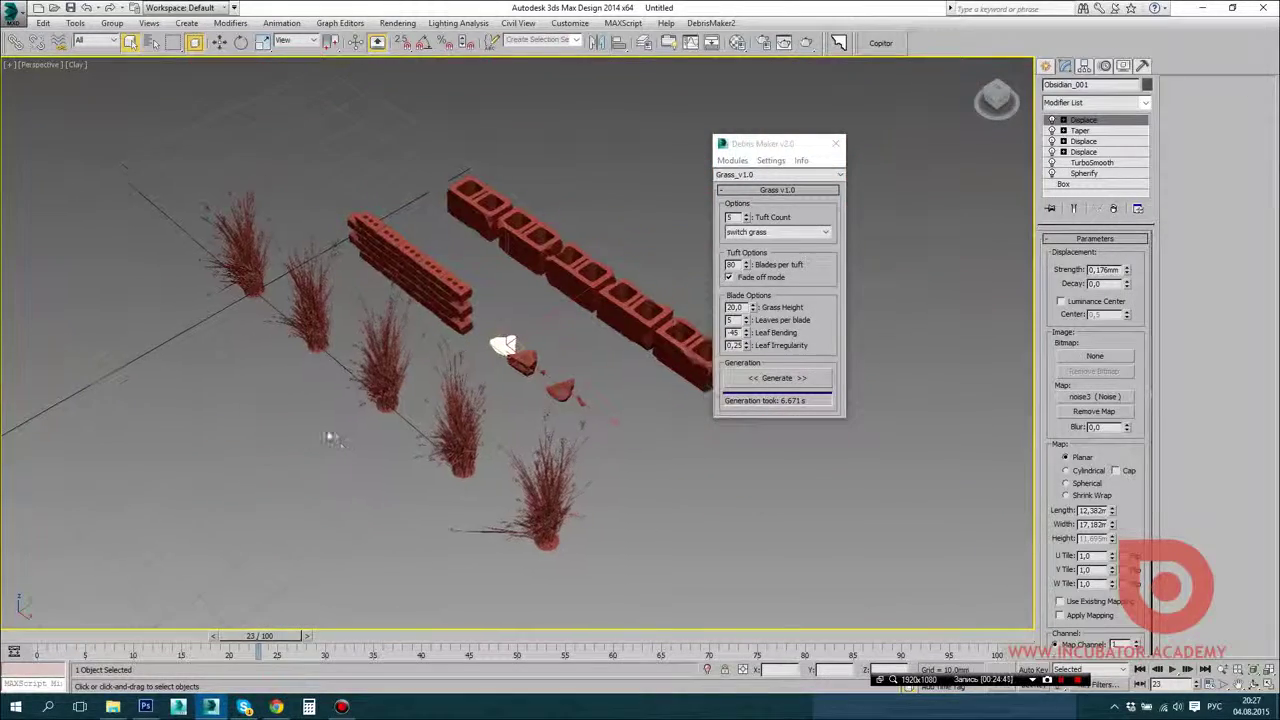
left_click_drag(158, 131, 866, 707)
key("Delete")
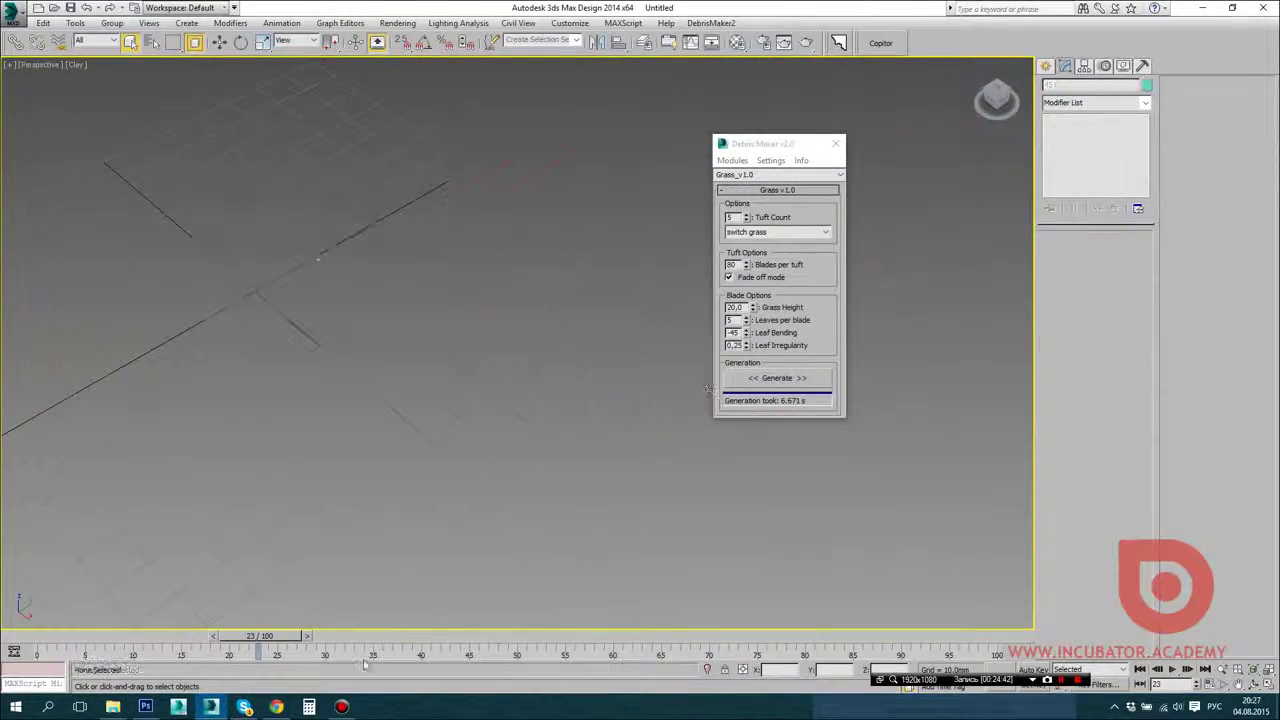
Step: Check the webinar chat in the browser and return to 3ds Max
key("alt+Tab")
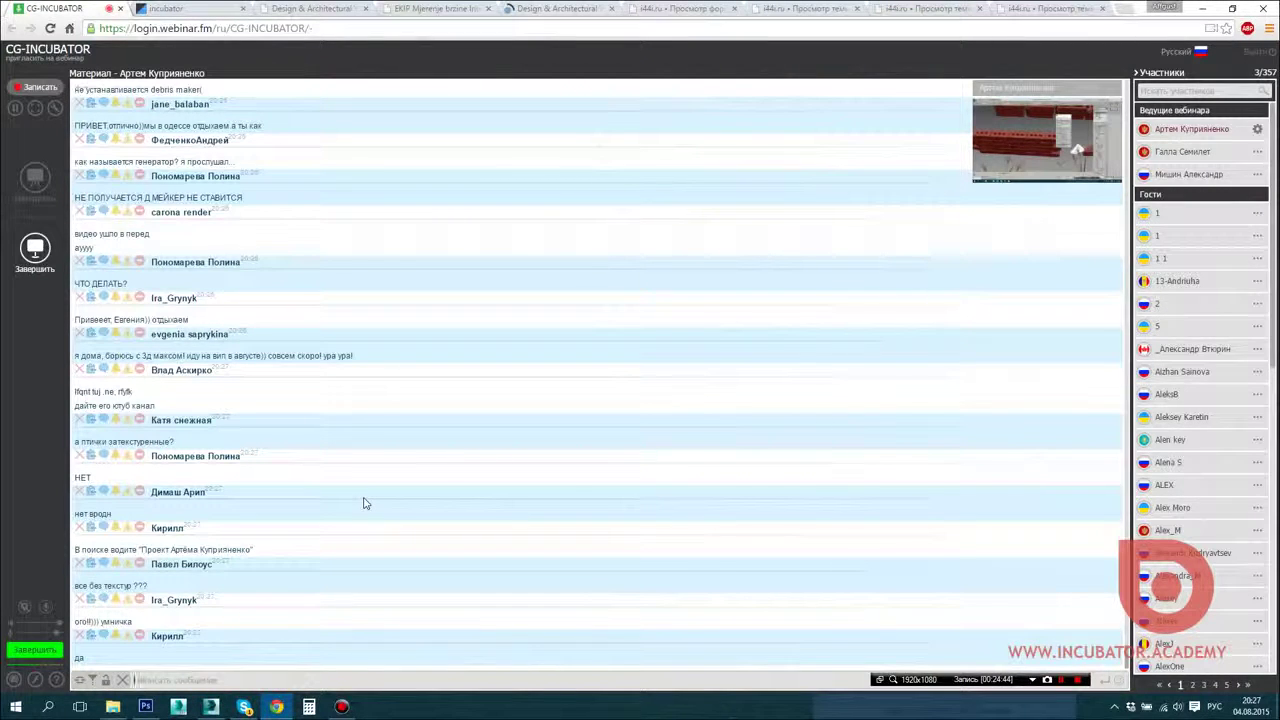
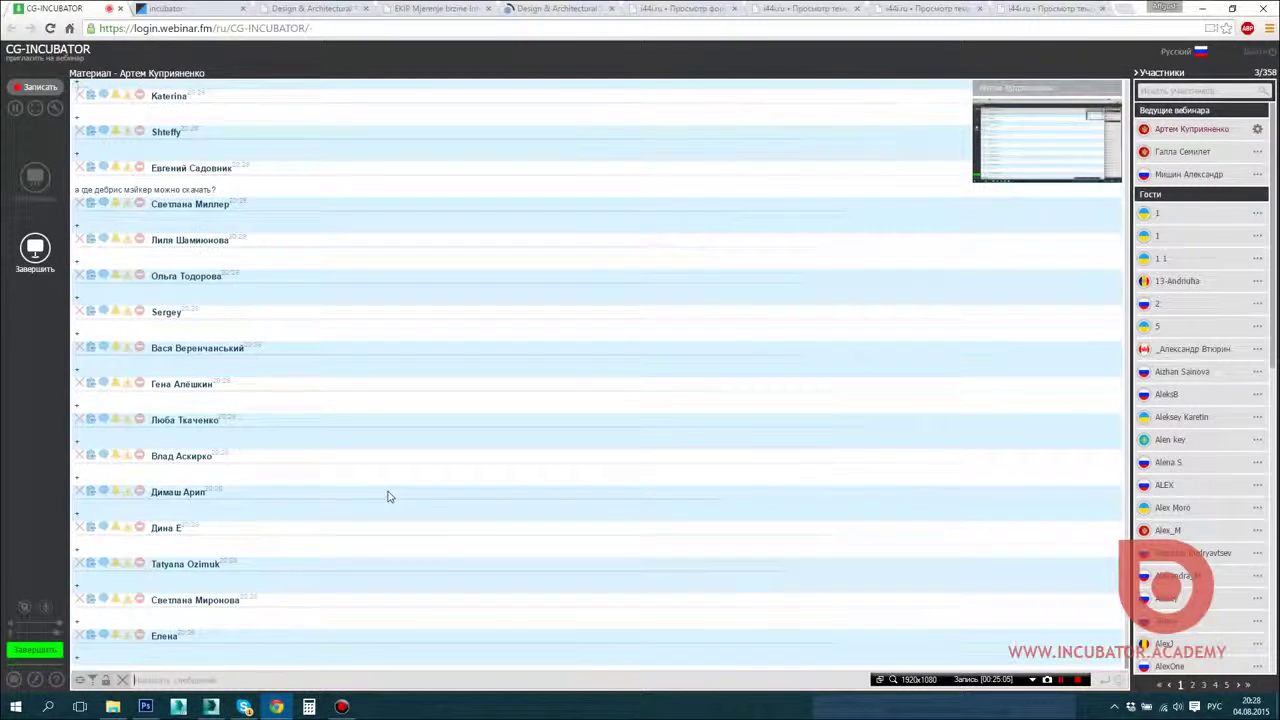
key("alt+Tab")
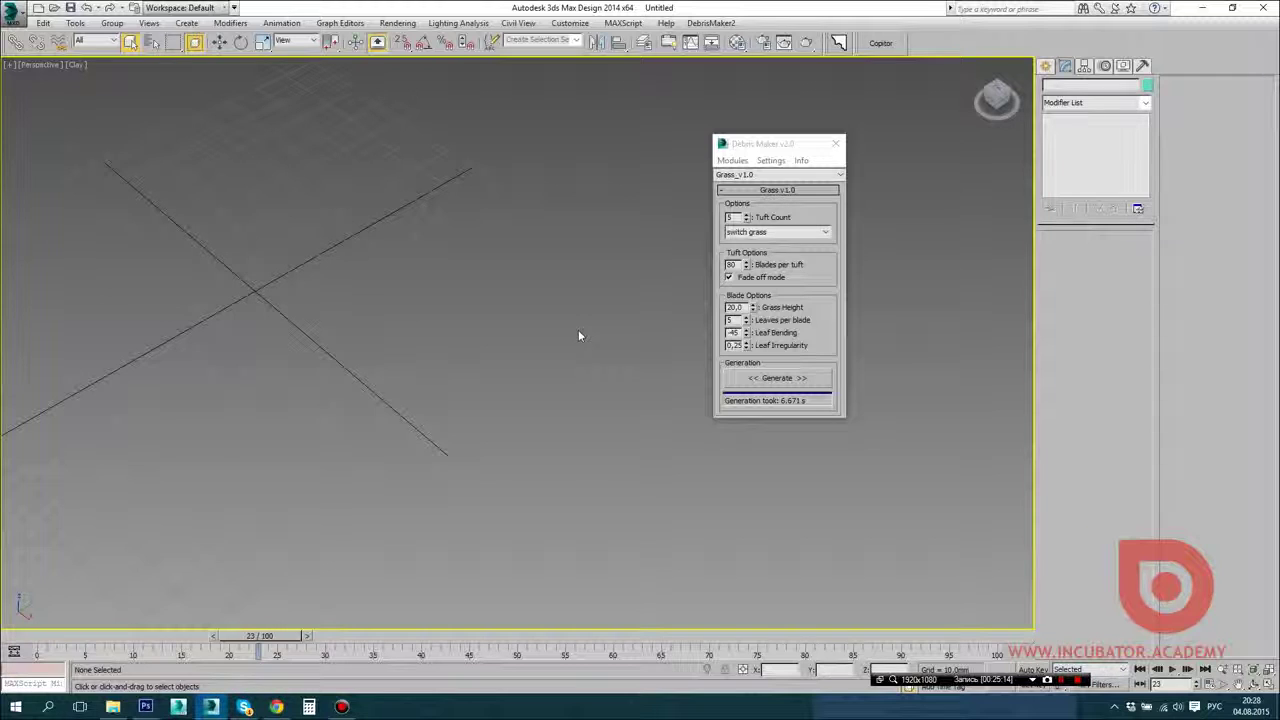
Step: Close Debris Maker, run the aa_stonePlacementTools_1x0 script from the desktop and move its window clear of the scene
left_click(836, 145)
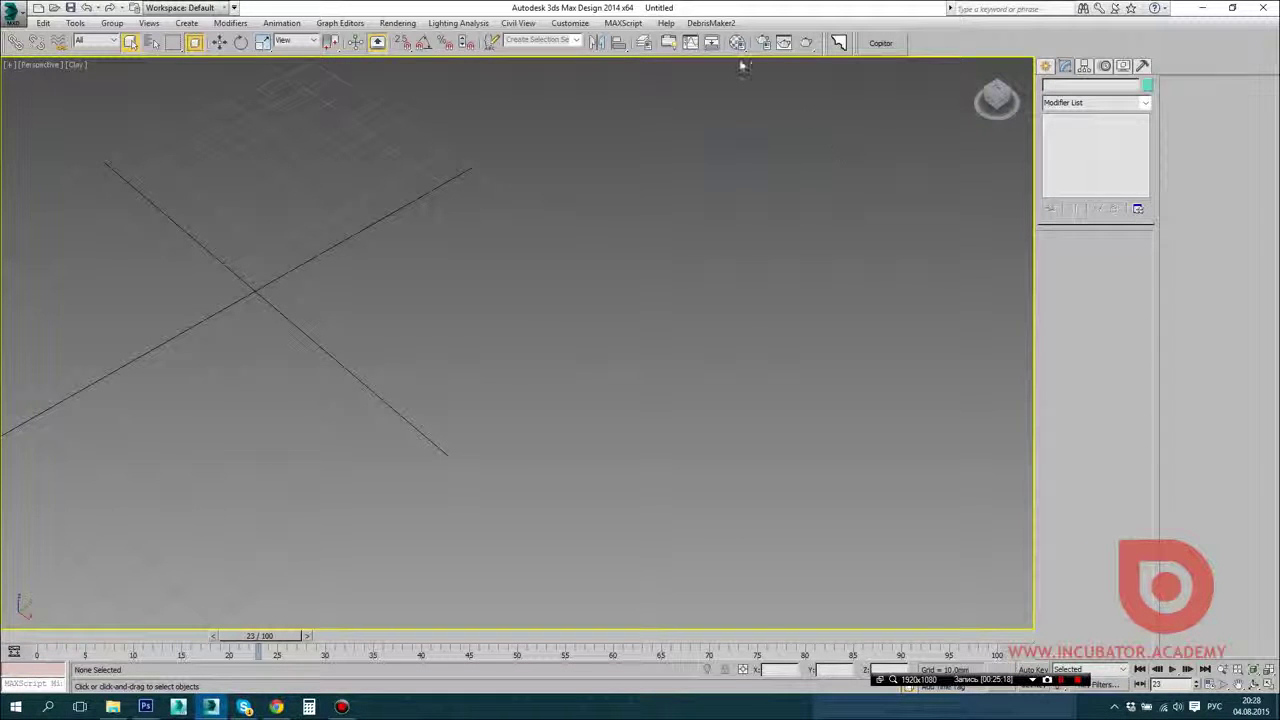
left_click(632, 24)
left_click(643, 67)
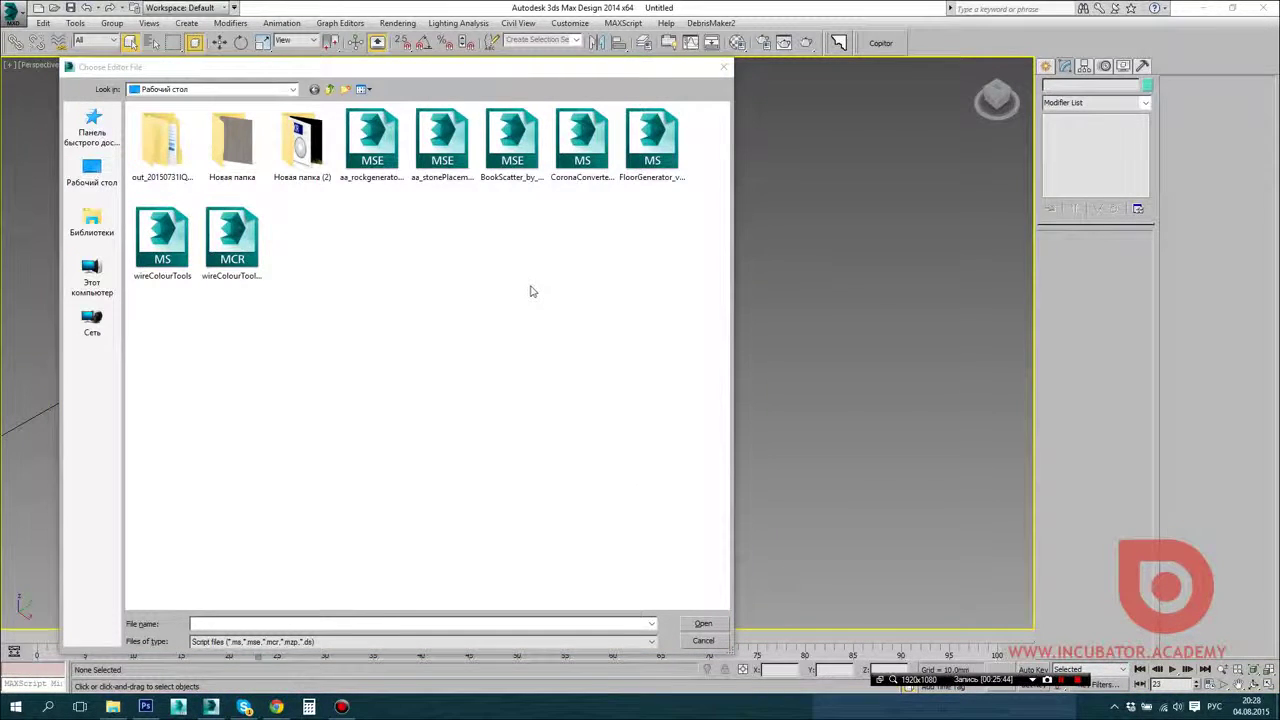
left_click(372, 140)
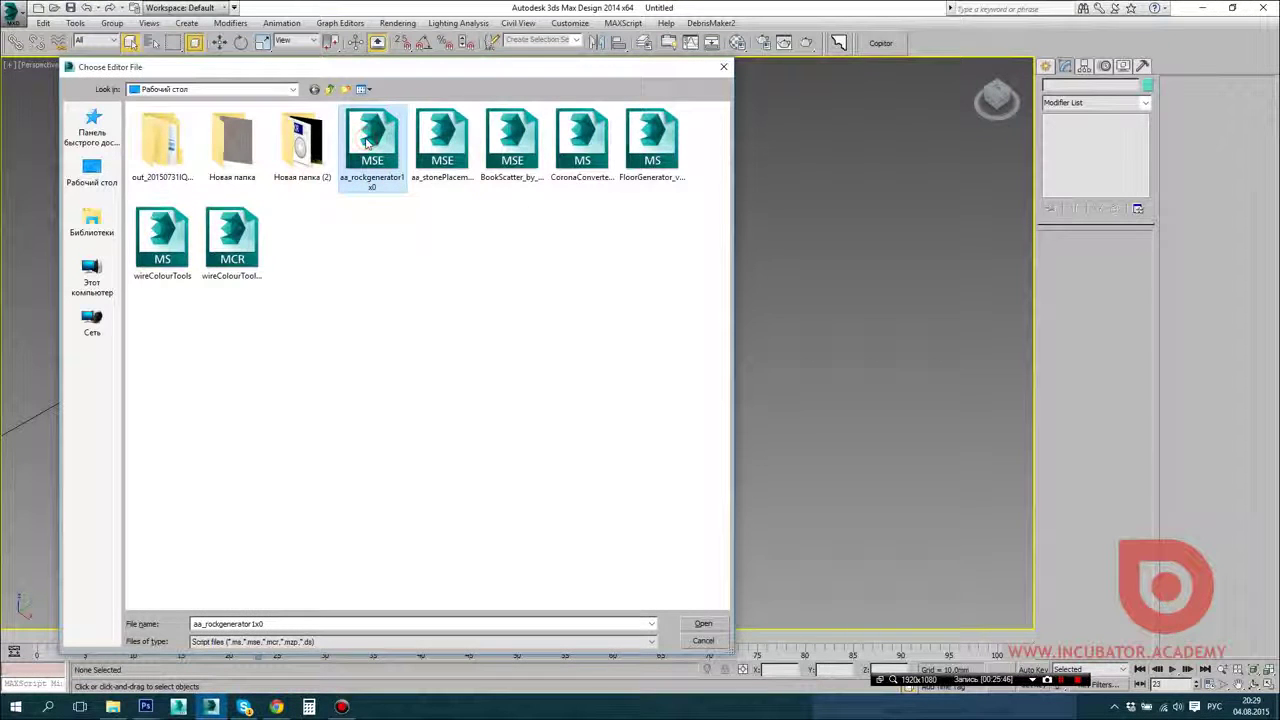
left_click(443, 143)
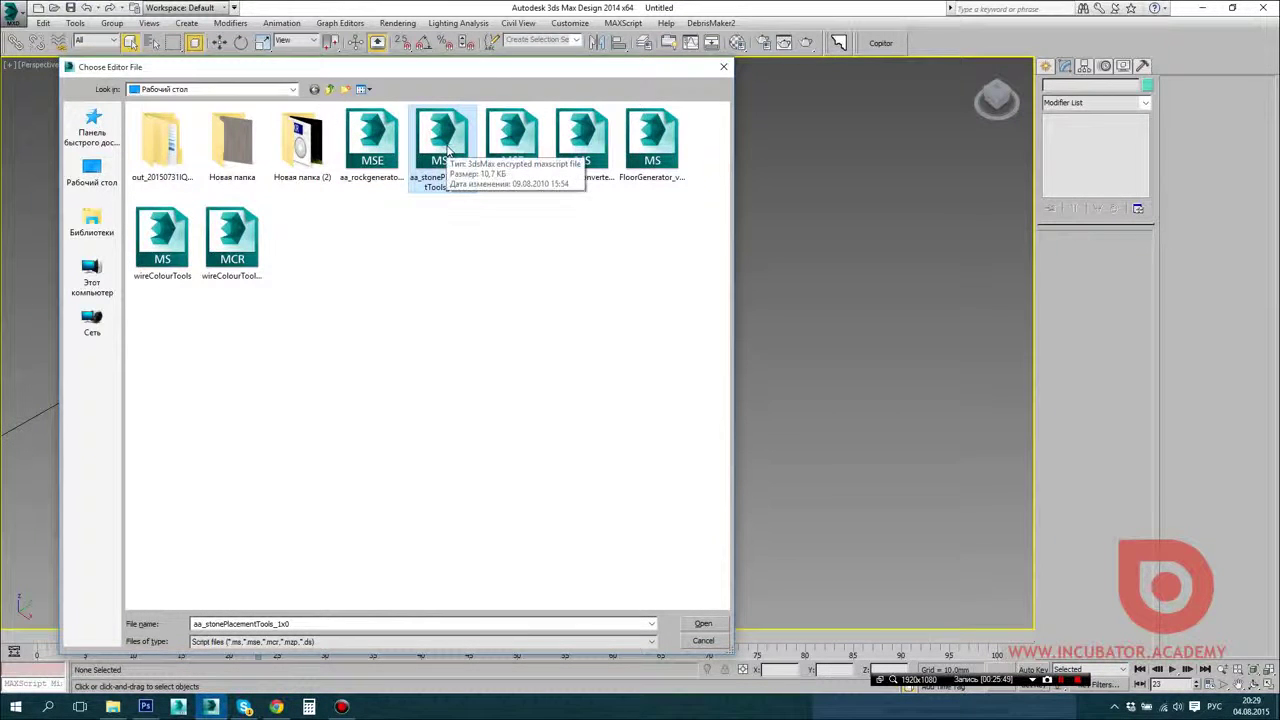
double_click(448, 150)
left_click_drag(640, 238, 887, 152)
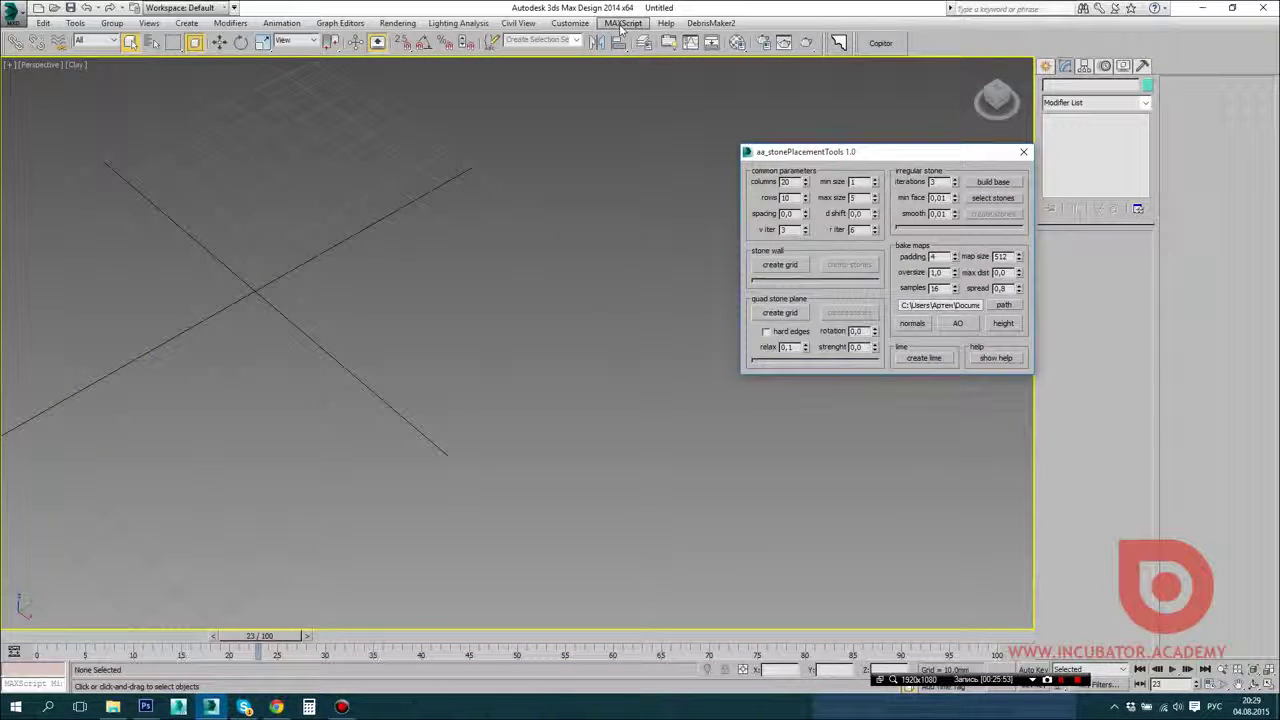
left_click_drag(870, 154, 852, 87)
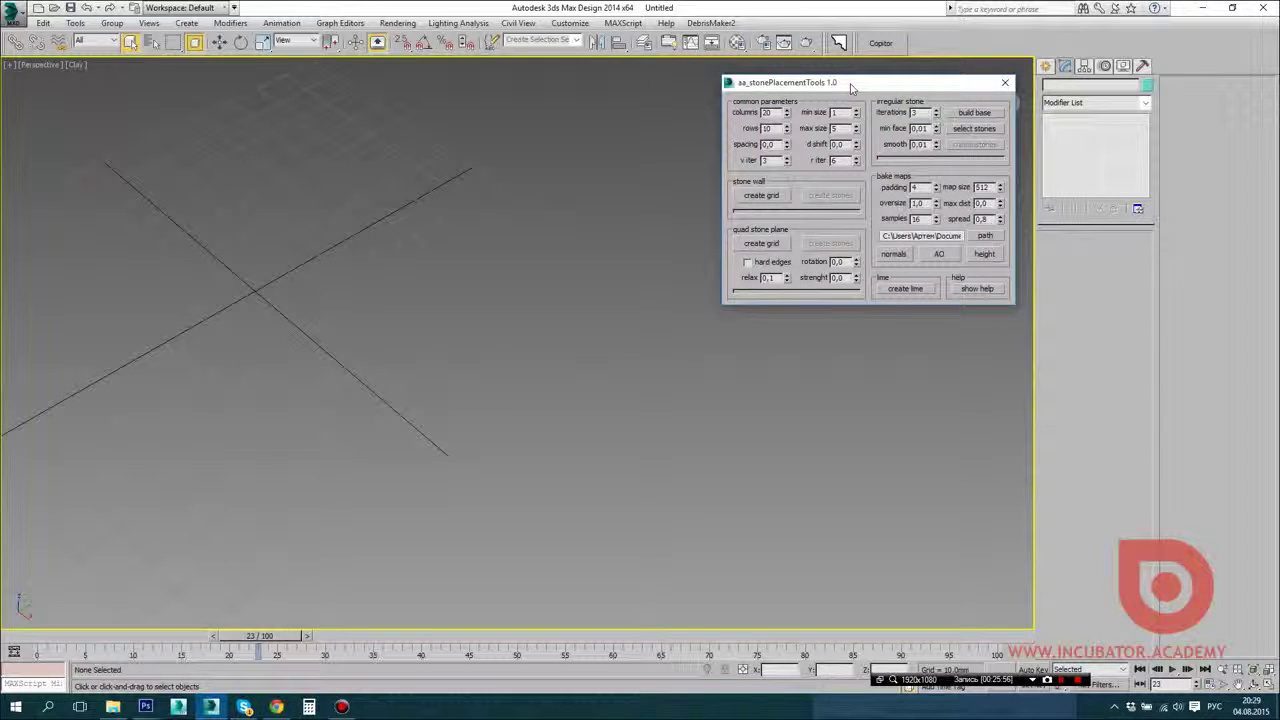
Step: Create a stone wall grid with 20 columns and 10 rows
middle_click_drag(597, 291, 573, 311)
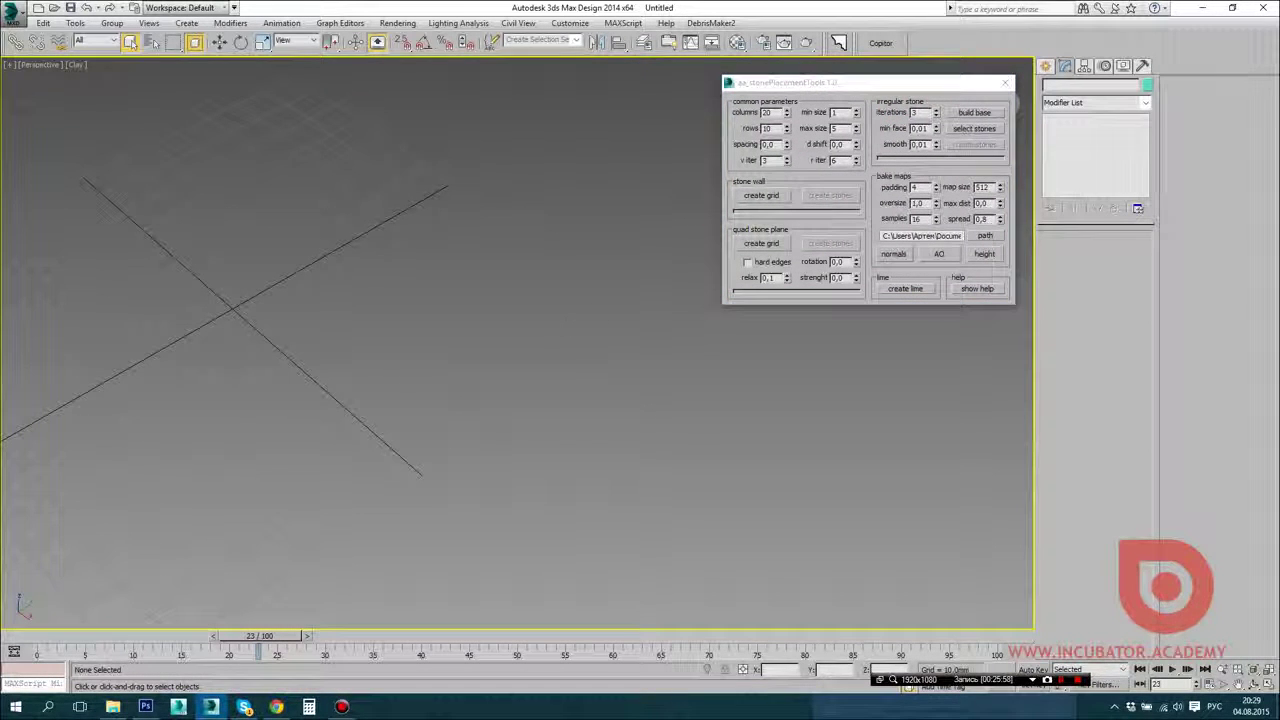
middle_click_drag(475, 306, 542, 331)
middle_click_drag(459, 295, 517, 295)
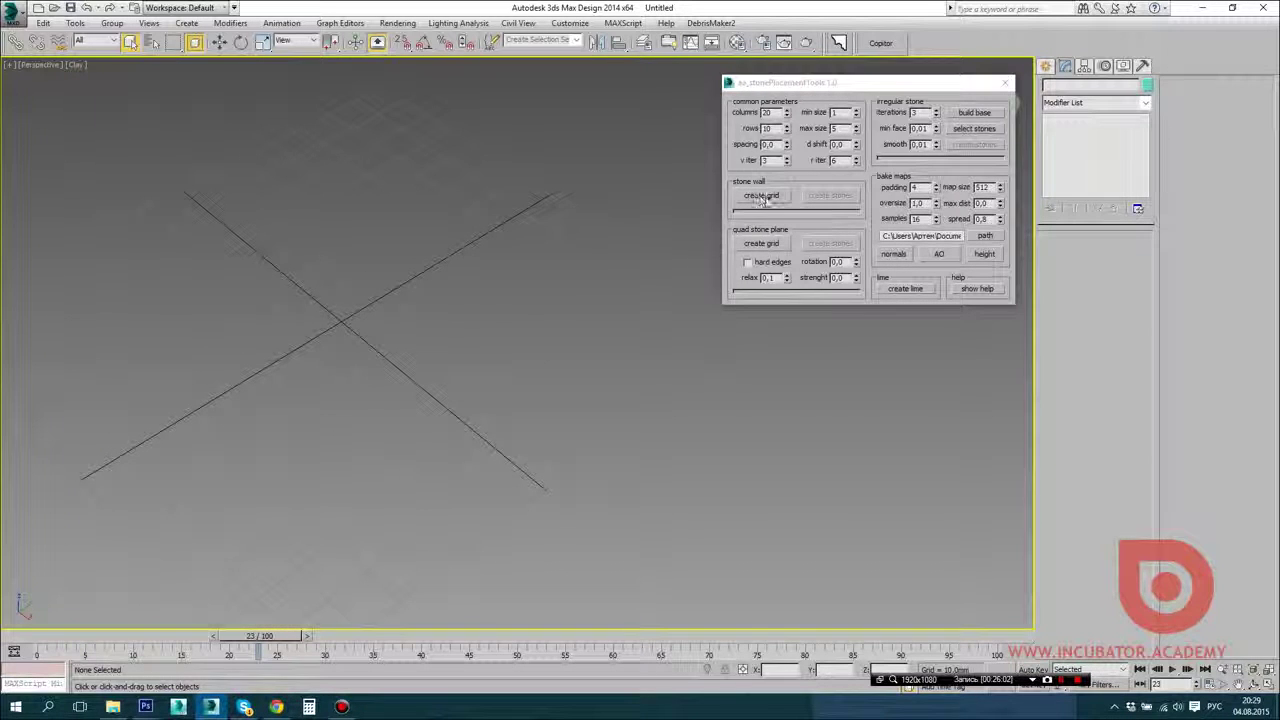
left_click(760, 196)
middle_click_drag(480, 340, 305, 453, "alt")
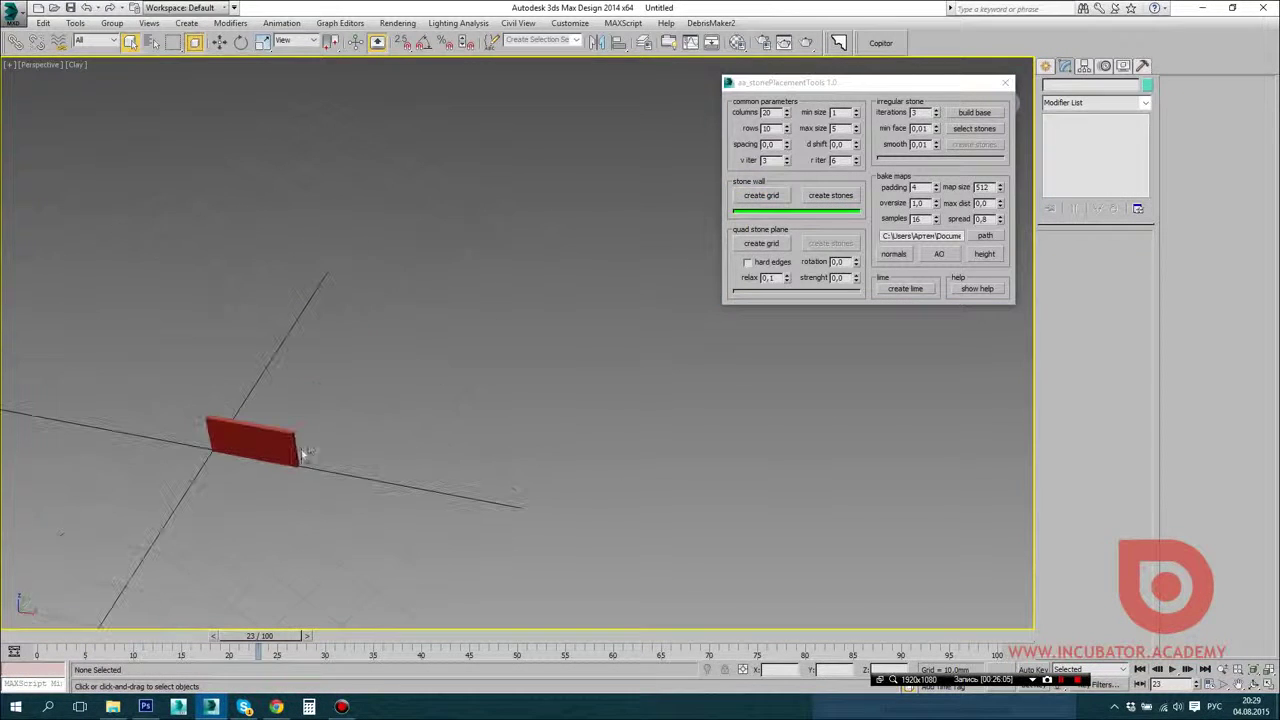
Step: Change the perspective viewport's shading to Shaded and frame the stone wall for a closer view
left_click(78, 65)
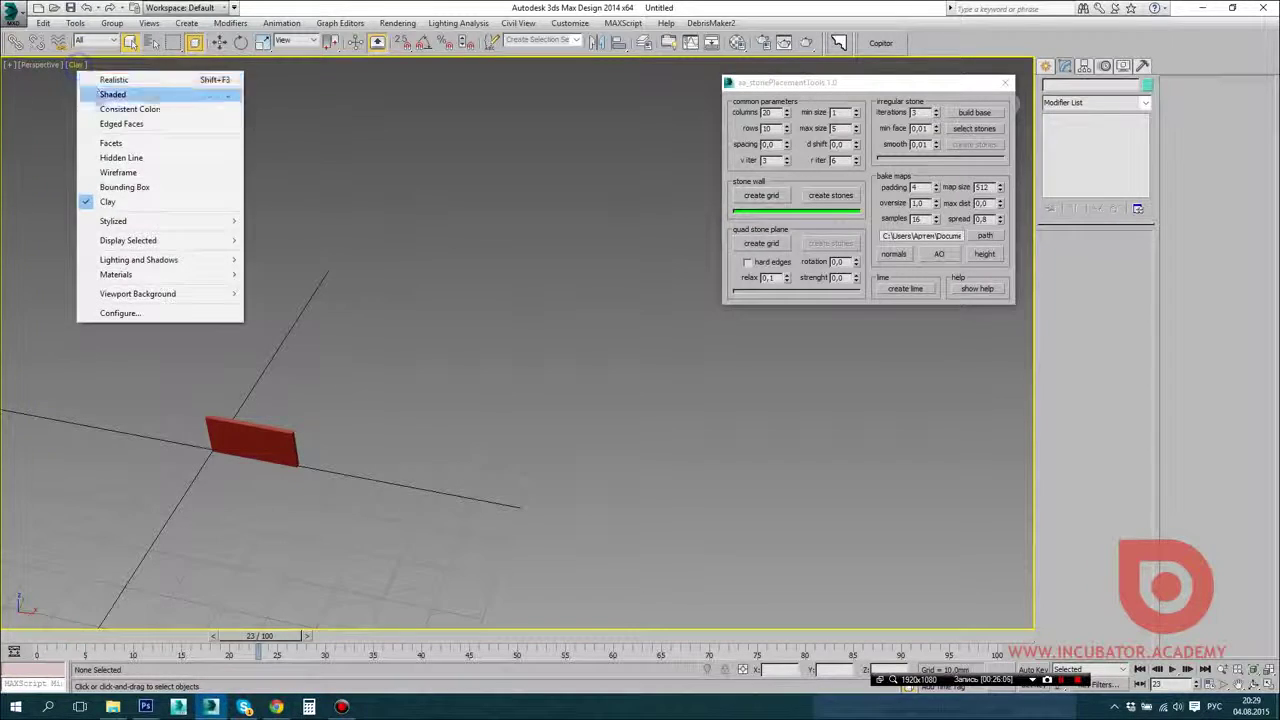
left_click(115, 106)
mouse_move(248, 493)
middle_mouse_down()
mouse_move(369, 408)
mouse_move(409, 289)
mouse_move(530, 260)
middle_mouse_up()
left_click(385, 353)
key("z")
scroll(430, 275, "down", 6)
middle_click_drag(304, 286, 297, 264, "alt")
scroll(297, 264, "down", 3)
scroll(297, 264, "up", 3)
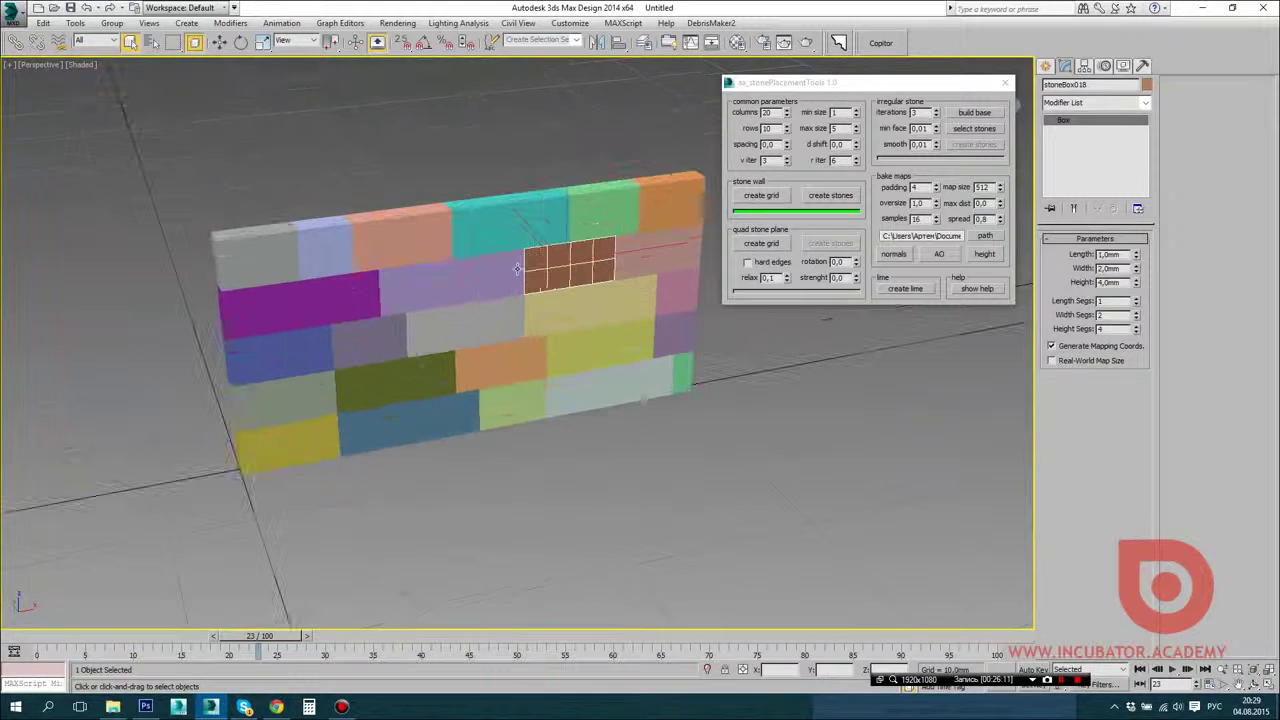
Step: Raise the stone wall's columns to 23 and again to 26, recreating the grid for each value
left_click_drag(809, 86, 833, 115)
left_click(816, 204)
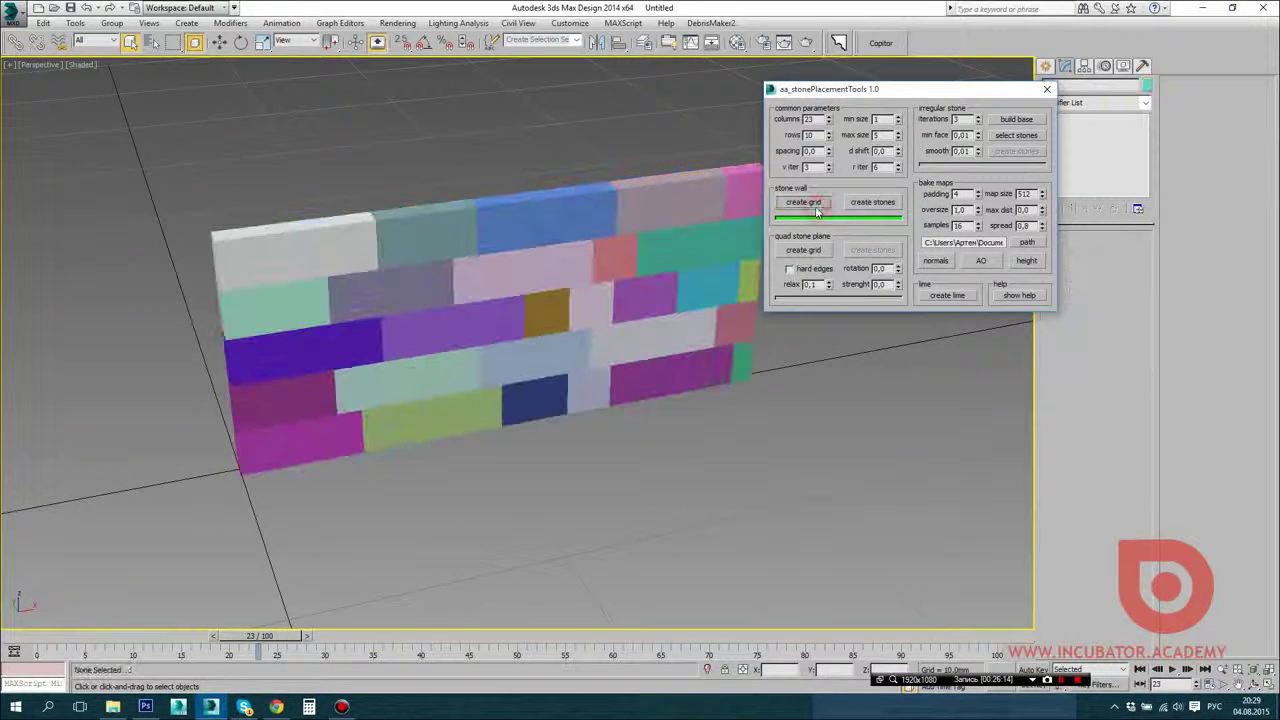
left_click(828, 116)
left_click(803, 202)
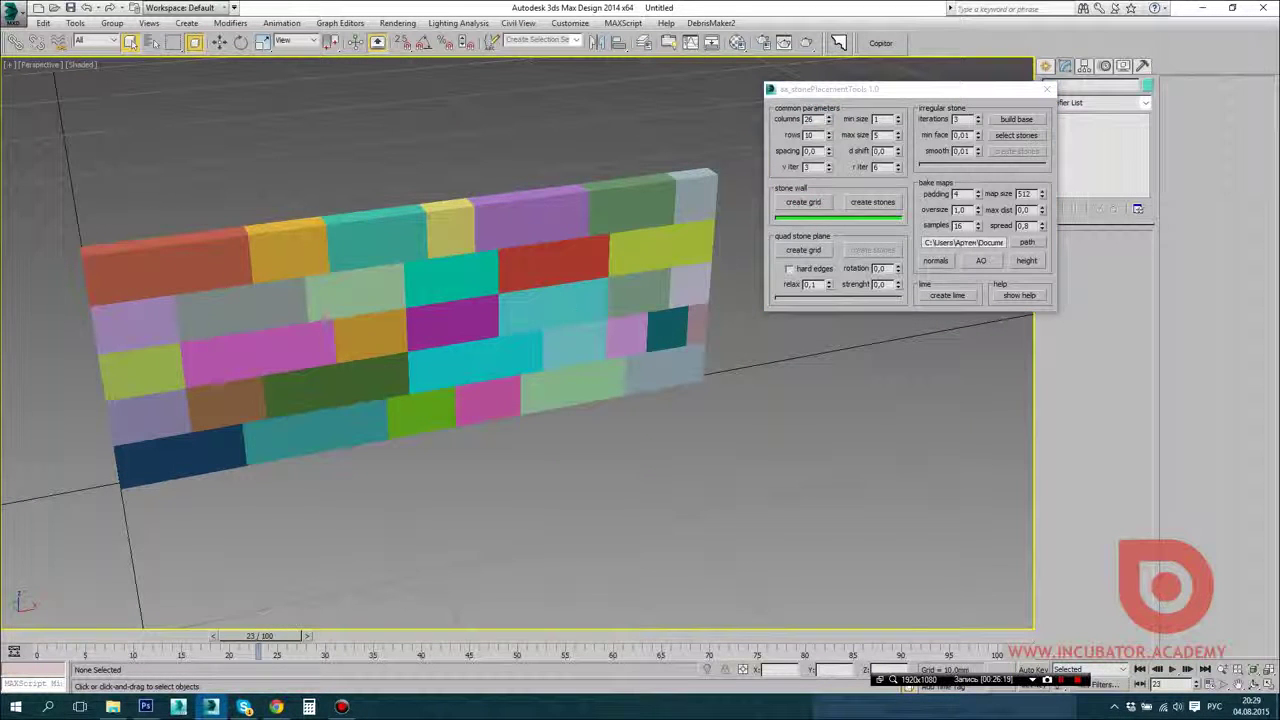
Step: Set the stone wall's rows to 14 and recreate the grid
left_click_drag(828, 135, 828, 126)
left_click(803, 202)
middle_click_drag(452, 230, 168, 198, "alt")
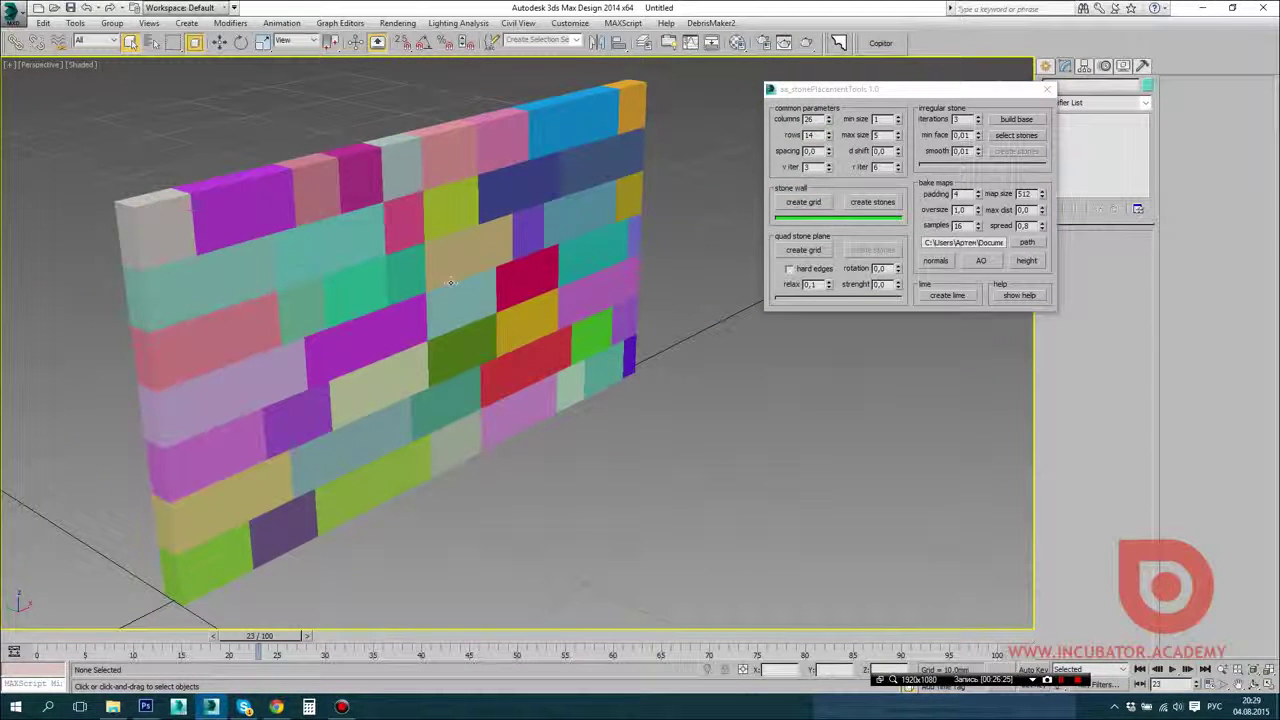
Step: Examine the common parameters for columns, rows, spacing, and minimum and maximum stone size against the wall grid
left_click_drag(884, 119, 746, 136)
left_click(796, 168)
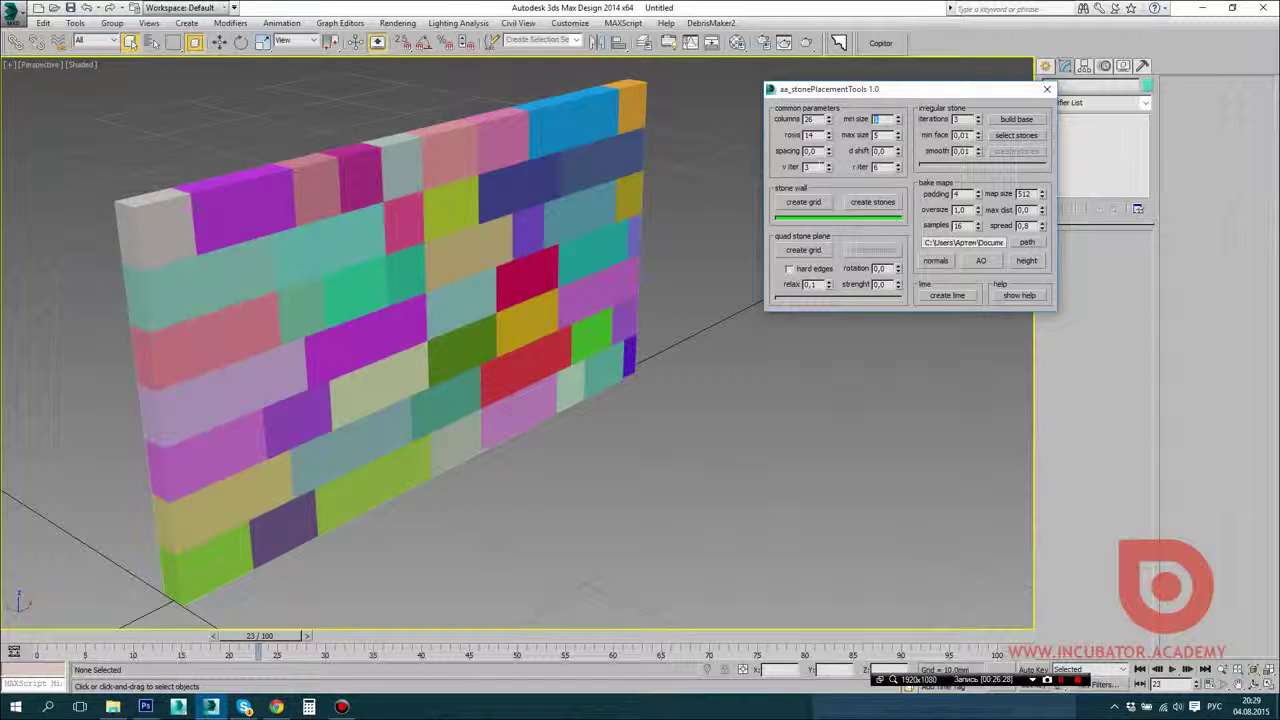
left_click_drag(819, 152, 720, 171)
middle_click_drag(612, 325, 576, 305, "alt")
double_click(814, 120)
left_click(812, 135)
left_click(864, 135)
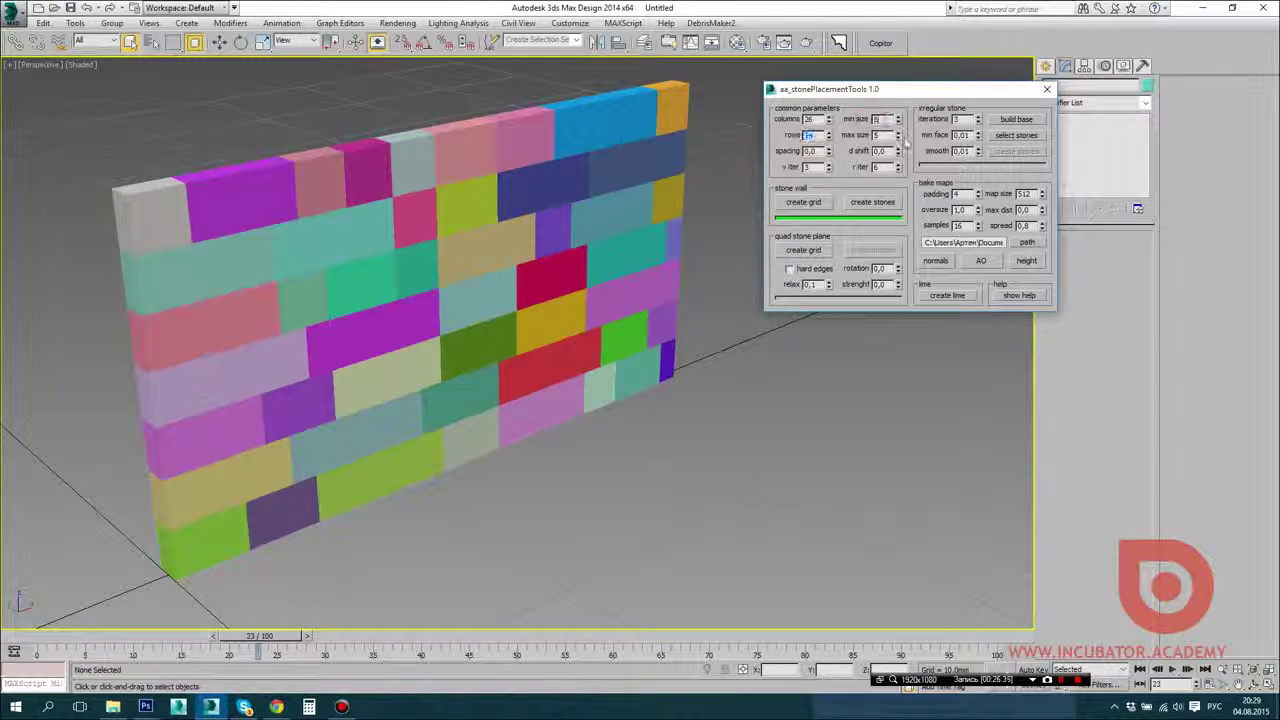
double_click(879, 119)
double_click(880, 136)
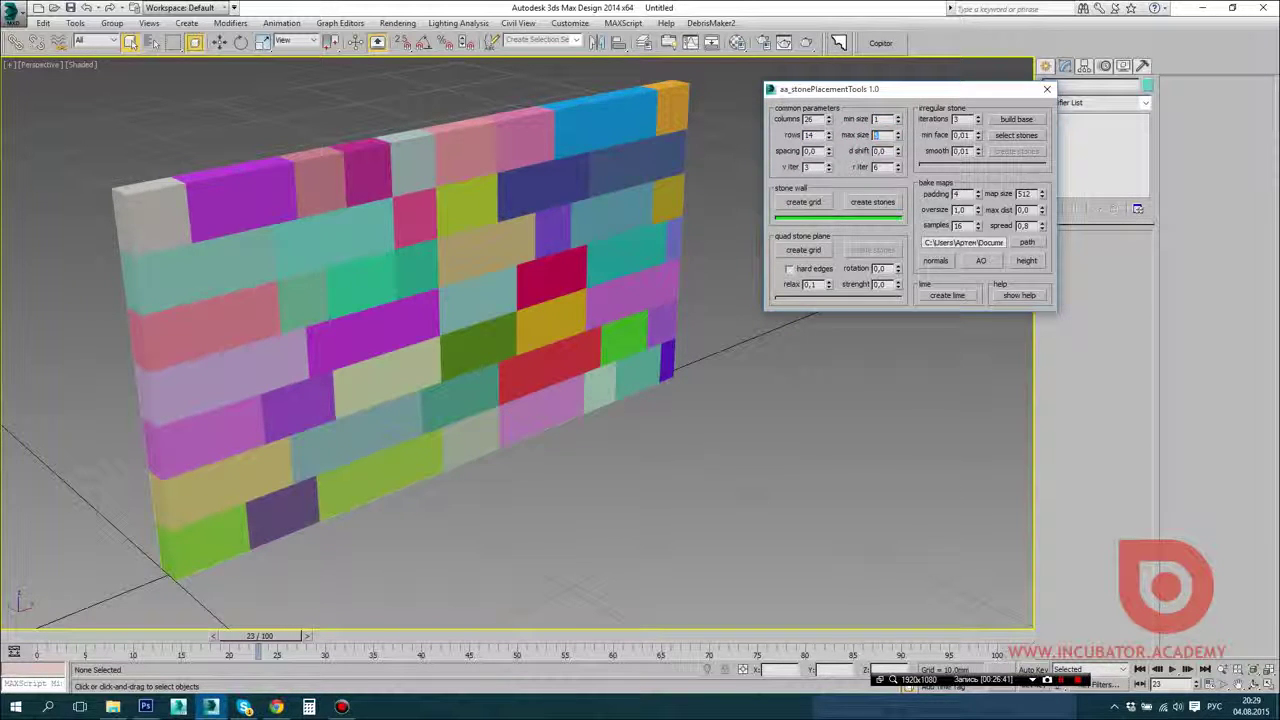
double_click(878, 119)
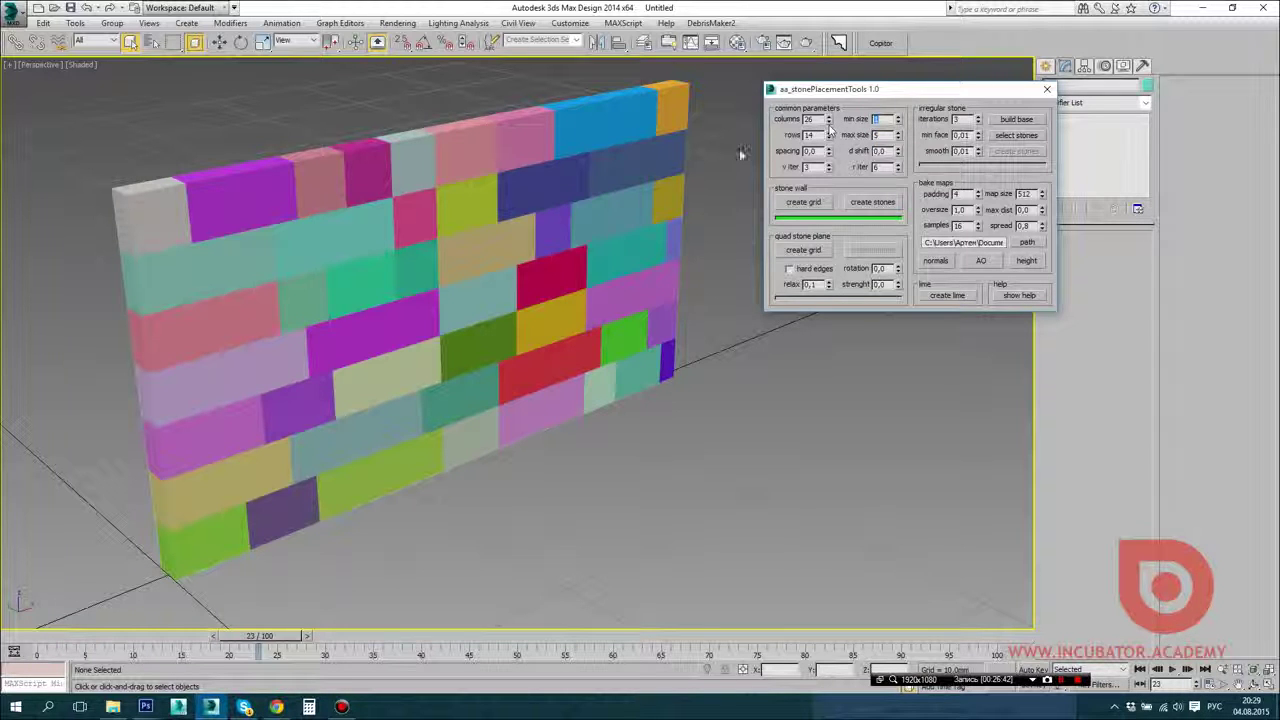
Step: Try minimum stone sizes of 5 and 2 for the stone wall, recreating its grid for each value
type("5")
left_click(803, 202)
middle_click_drag(671, 281, 655, 282, "alt")
double_click(880, 119)
type("2")
middle_click_drag(740, 251, 699, 262)
left_click(803, 202)
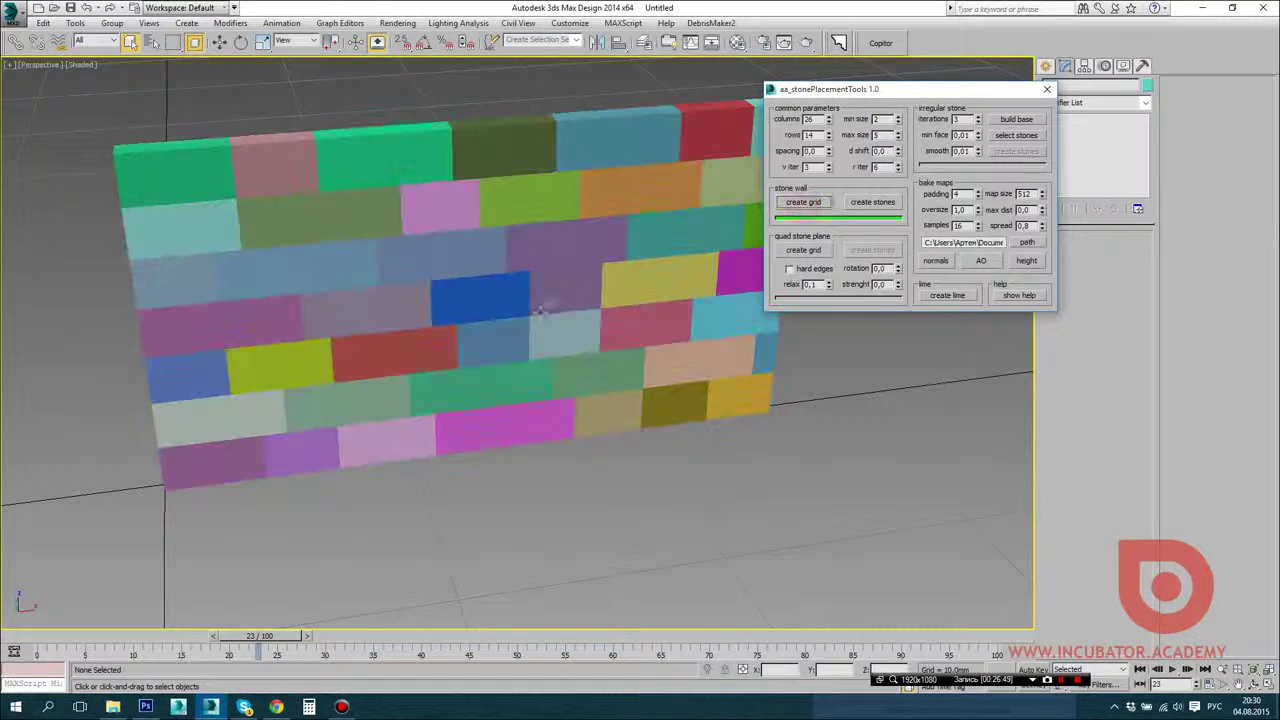
Step: Set the minimum stone size to 1 and recreate the stone wall's grid
middle_click_drag(546, 309, 560, 303, "alt")
type("1")
left_click(803, 202)
middle_click_drag(440, 280, 515, 289, "alt")
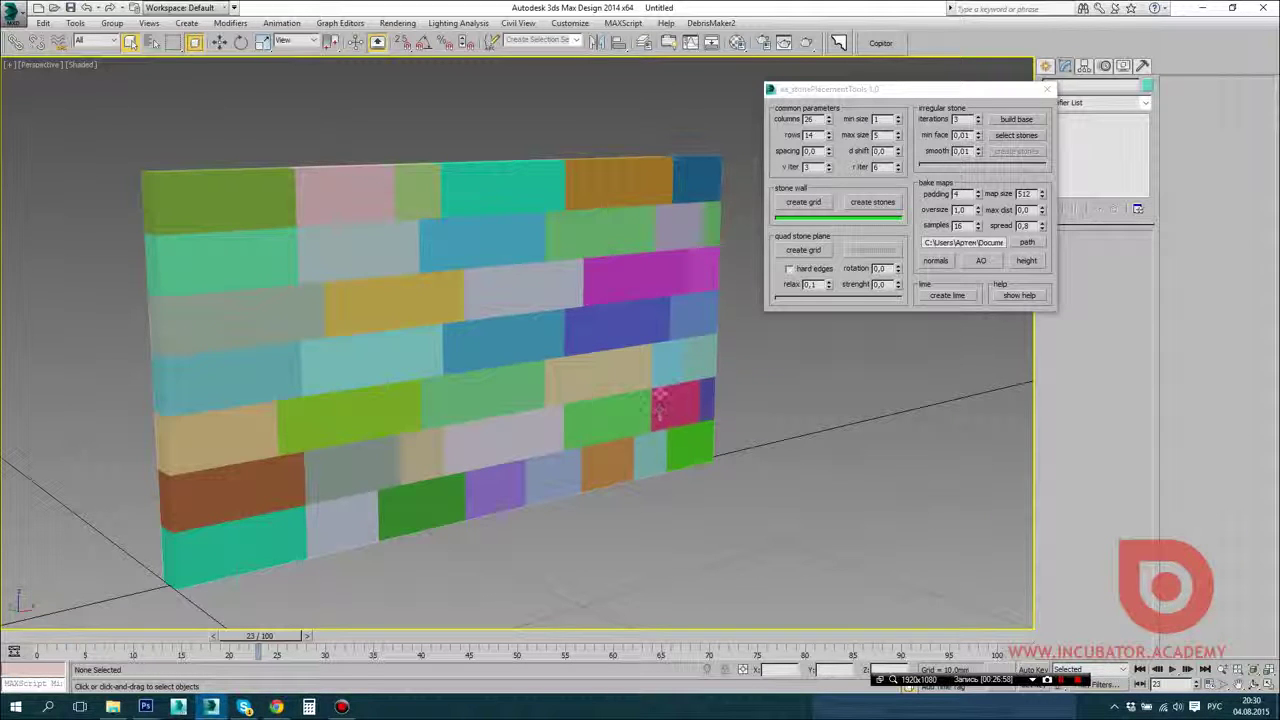
Step: Generate the stones from the stone wall's grid
left_click(870, 203)
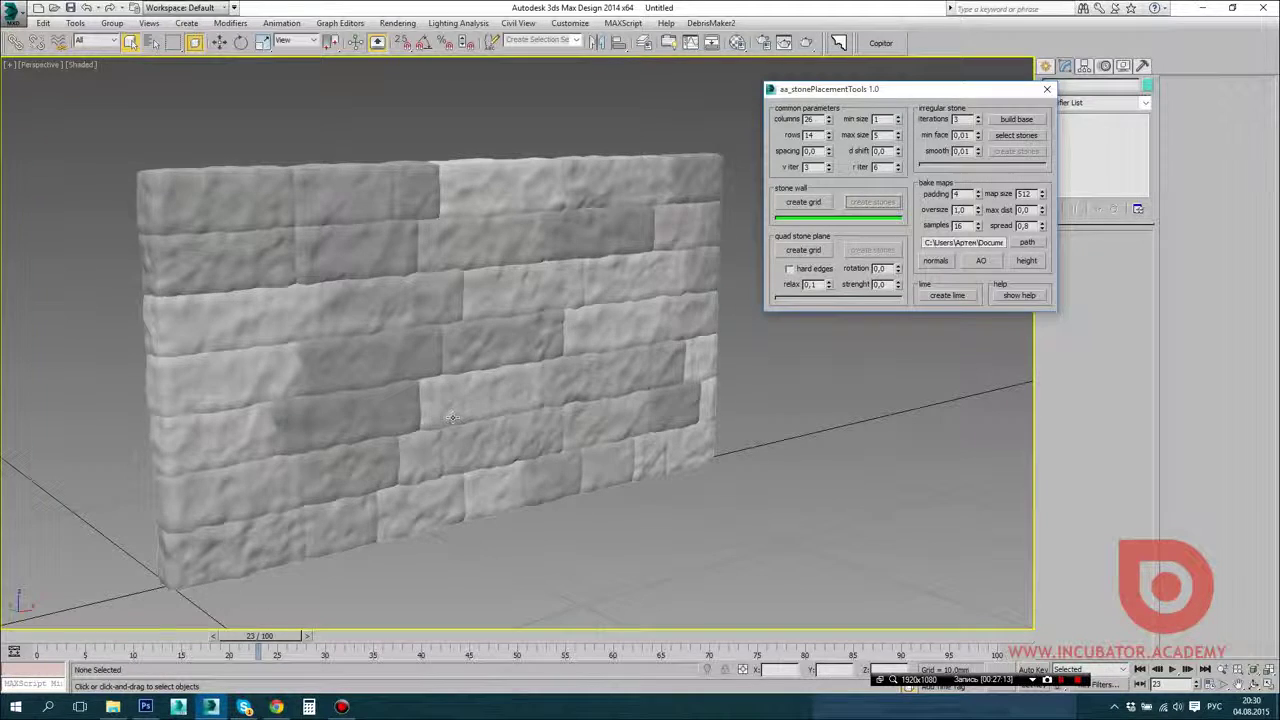
scroll(453, 417, "up", 4)
middle_click_drag(458, 360, 529, 349, "alt")
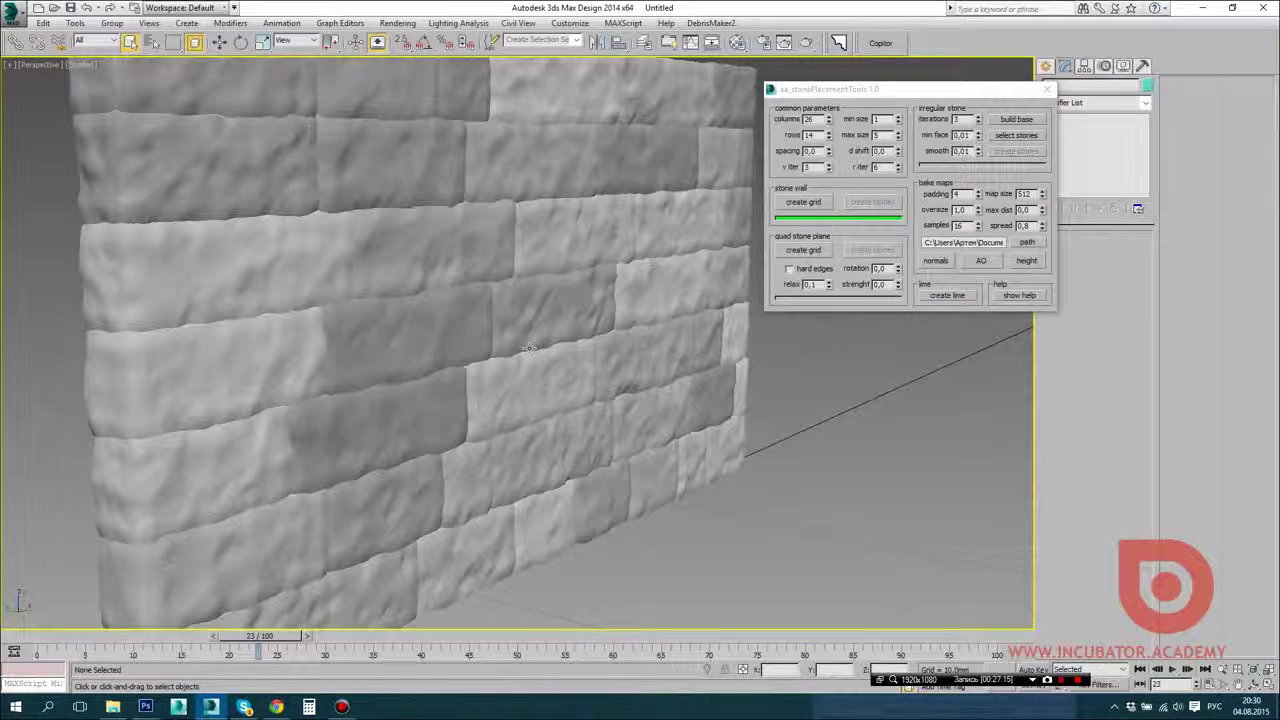
Step: Set v iter to 6 in the common parameters to refine the wall stones' viewport detail
double_click(816, 169)
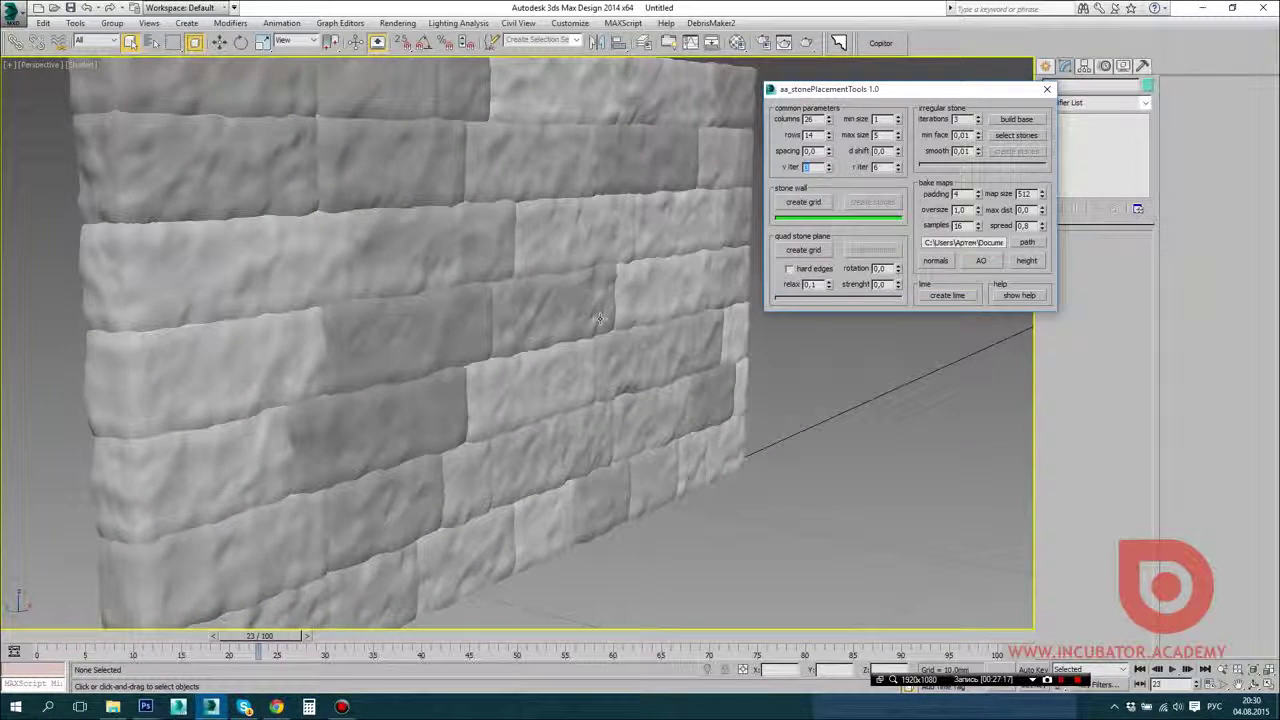
middle_click_drag(617, 355, 586, 357, "alt")
double_click(815, 168)
middle_click_drag(638, 308, 614, 319)
double_click(816, 168)
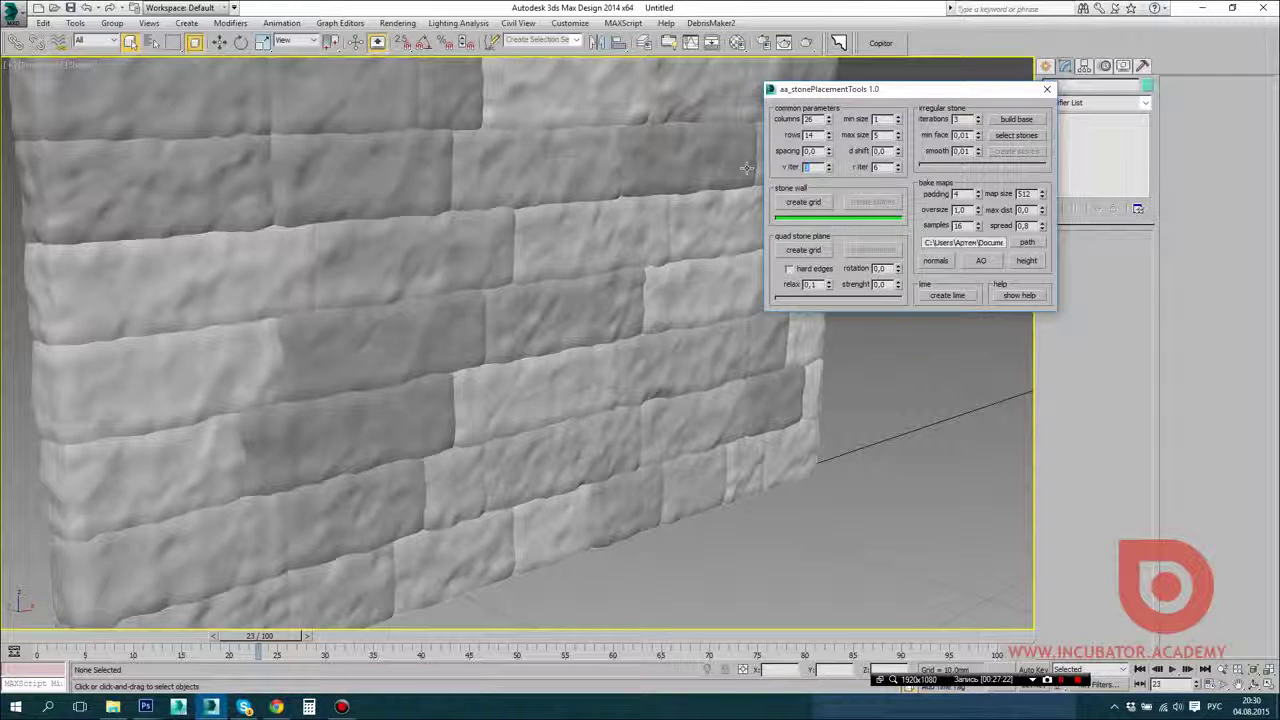
type("5")
key("Return")
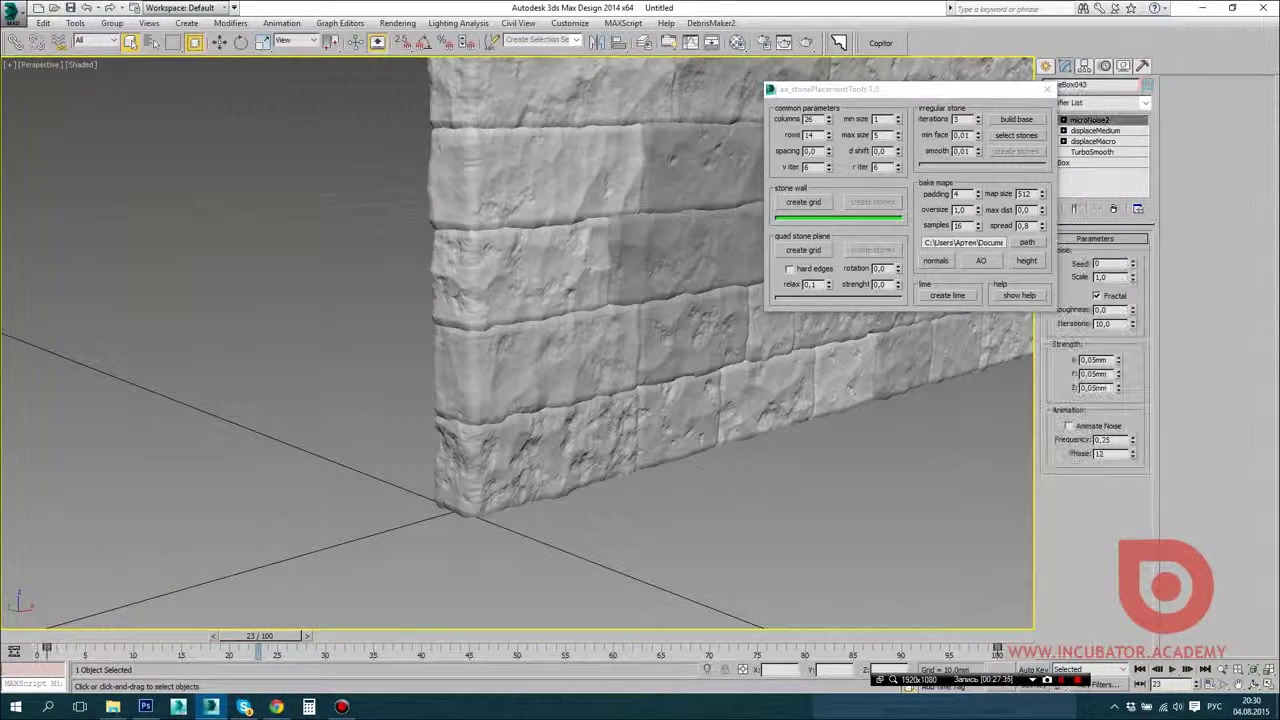
Step: Examine the wall stones' surface relief, edges and joints from both ends of the wall and close up
middle_click_drag(600, 325, 566, 318, "alt")
scroll(566, 318, "up", 2)
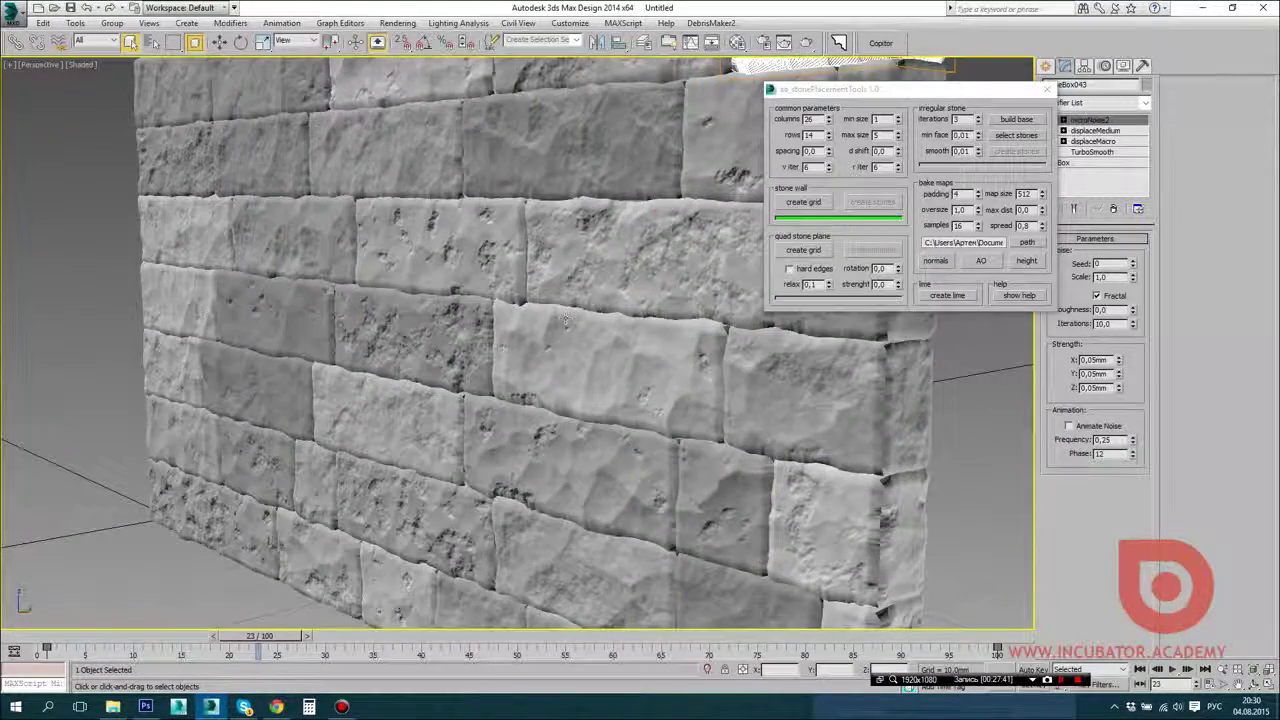
left_click(51, 195)
left_click(424, 259)
middle_click_drag(424, 259, 465, 218, "alt")
left_click(991, 475)
middle_click_drag(991, 475, 765, 452)
mouse_move(640, 588)
middle_mouse_down("alt")
mouse_move(629, 306)
mouse_move(580, 369)
mouse_move(754, 297)
mouse_move(352, 306)
mouse_move(366, 292)
mouse_move(548, 300)
middle_mouse_up("alt")
scroll(523, 297, "down", 2)
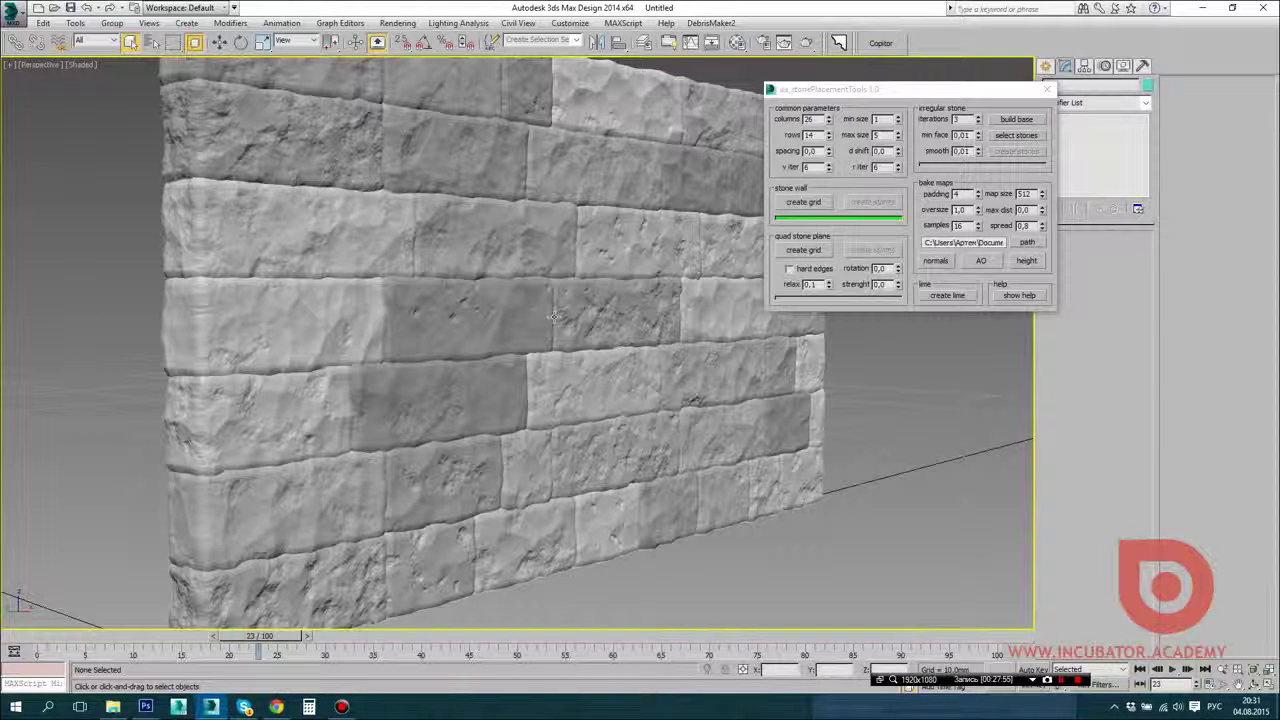
middle_click_drag(554, 317, 566, 349, "alt")
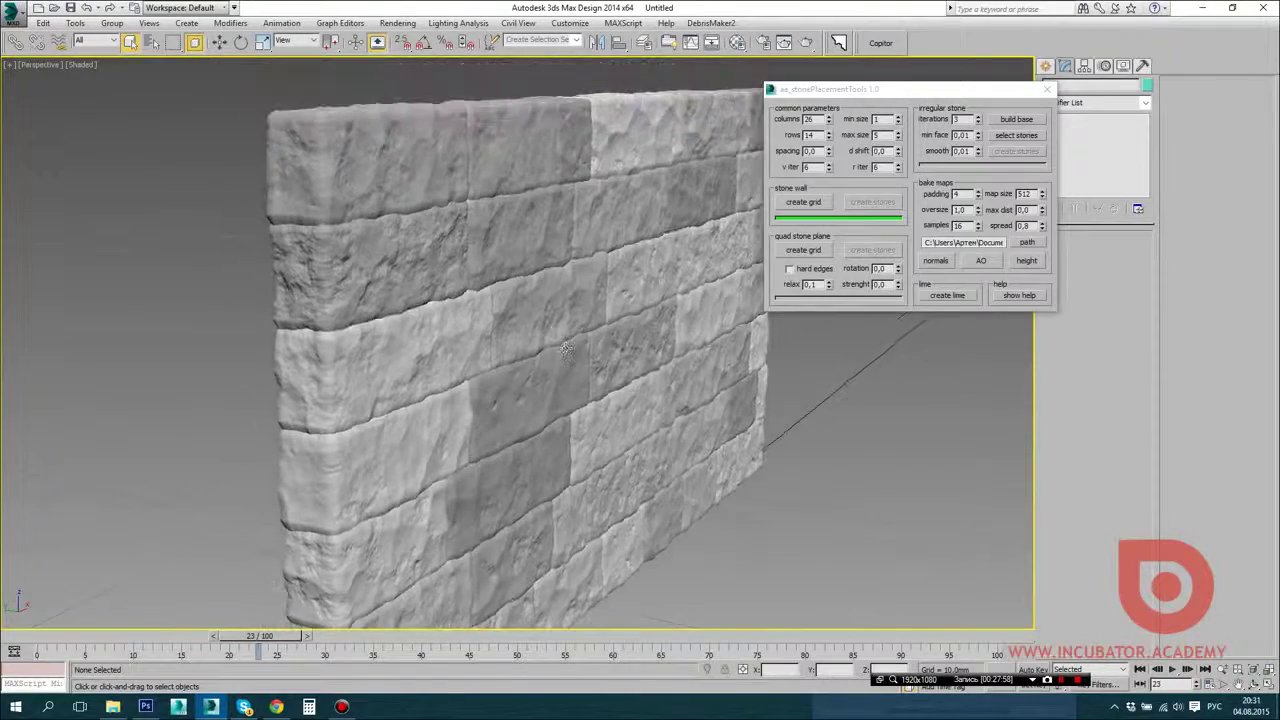
mouse_move(600, 400)
middle_mouse_down("alt")
mouse_move(526, 363)
mouse_move(612, 396)
middle_mouse_up("alt")
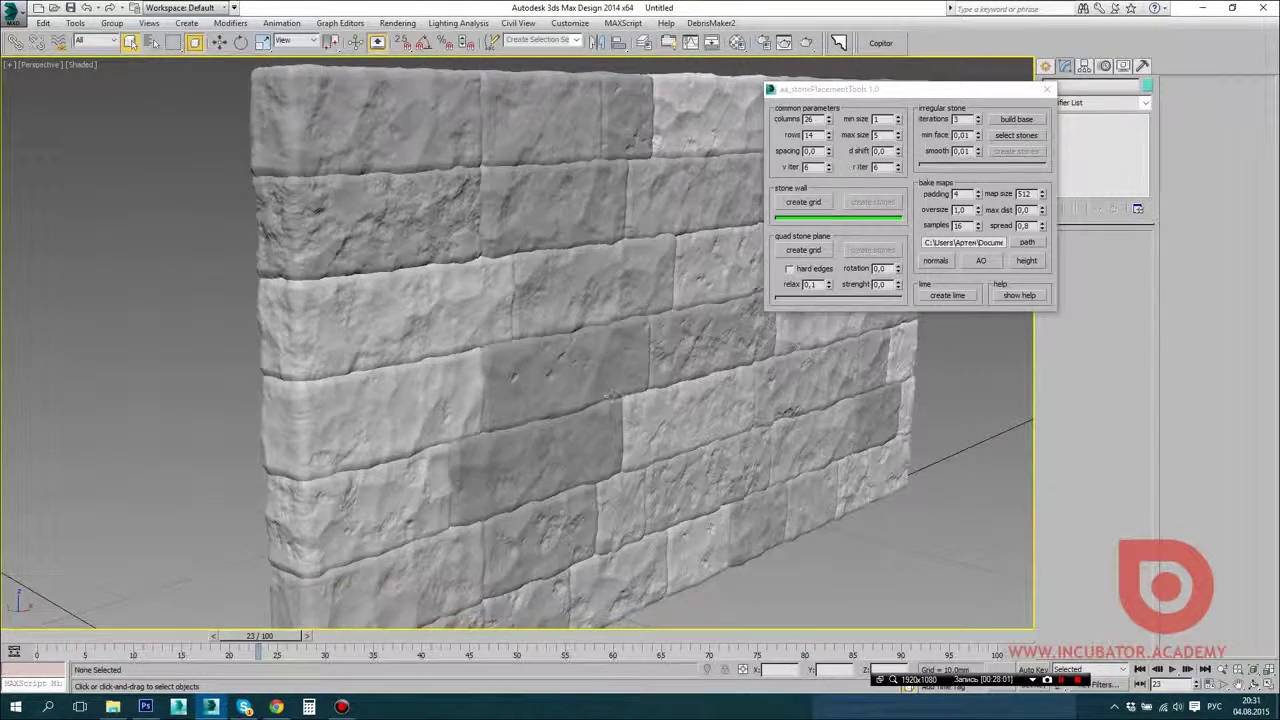
Step: Select all the stones of the finished wall and delete them
scroll(490, 374, "down", 6)
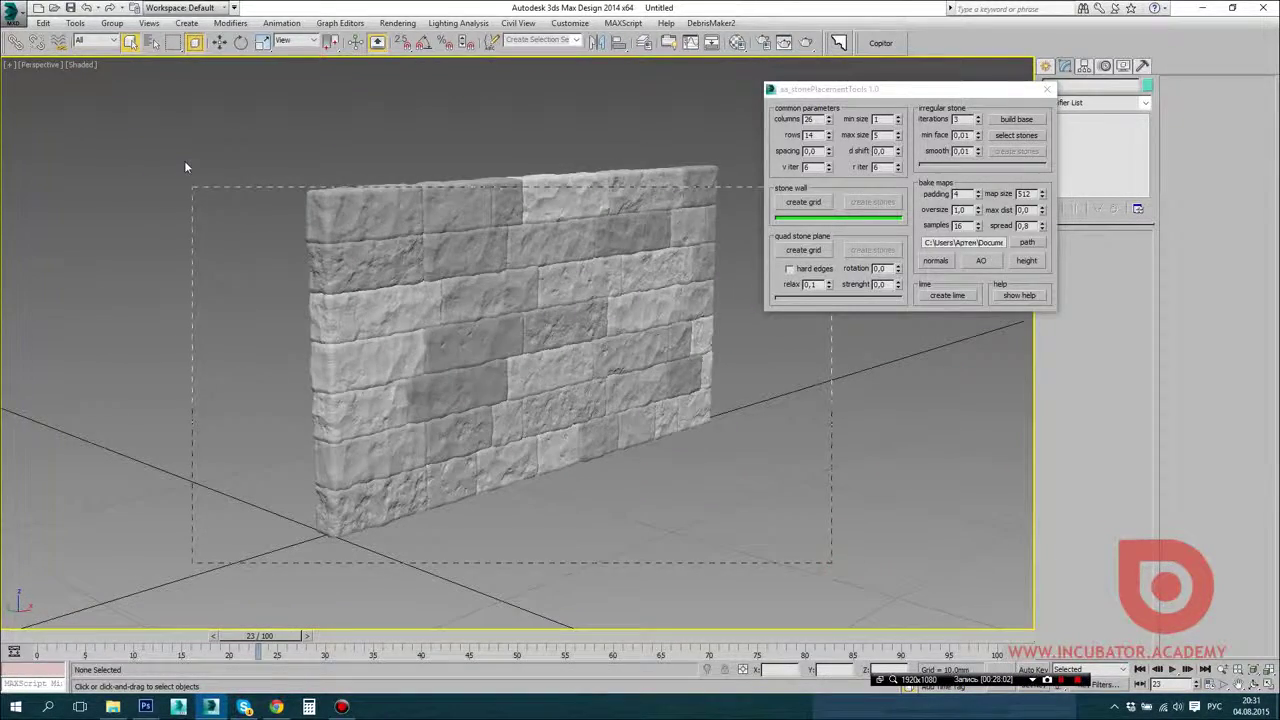
left_click_drag(185, 162, 185, 162)
key("Delete")
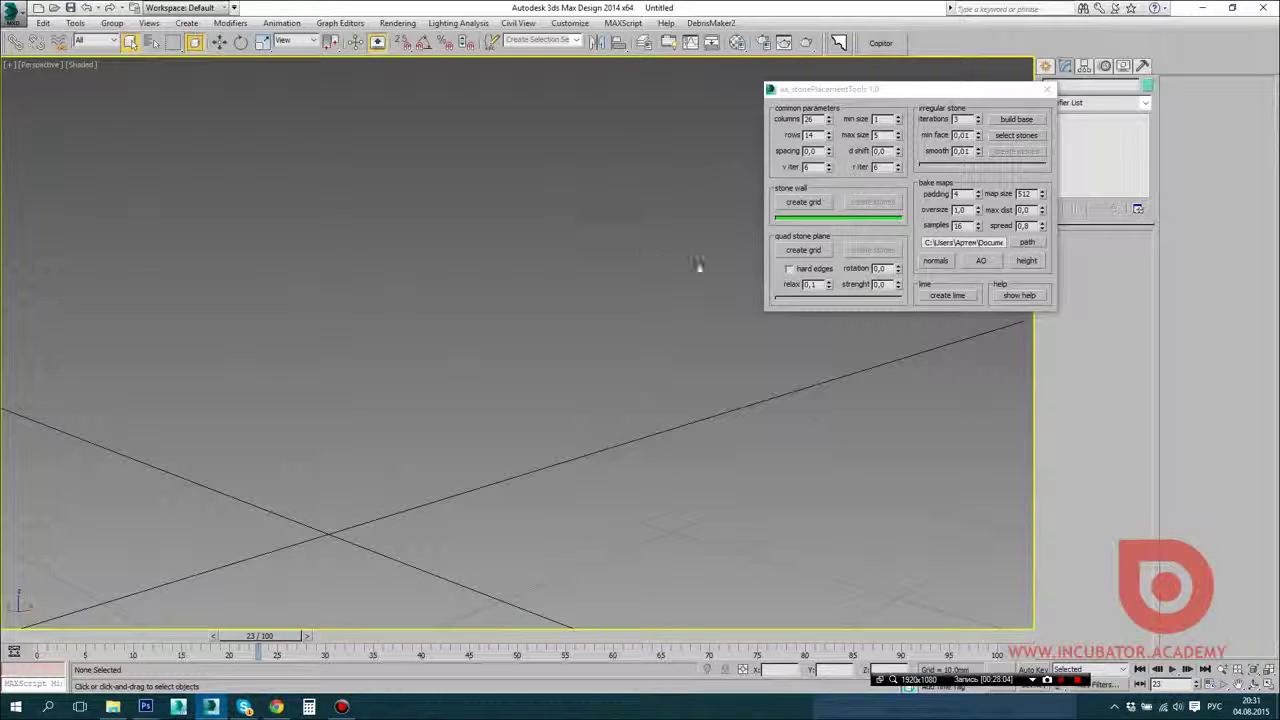
Step: Create a quad stone plane grid with the current common parameters
left_click(803, 249)
middle_click_drag(407, 384, 560, 548, "alt")
scroll(430, 201, "up", 3)
middle_click_drag(430, 201, 508, 380)
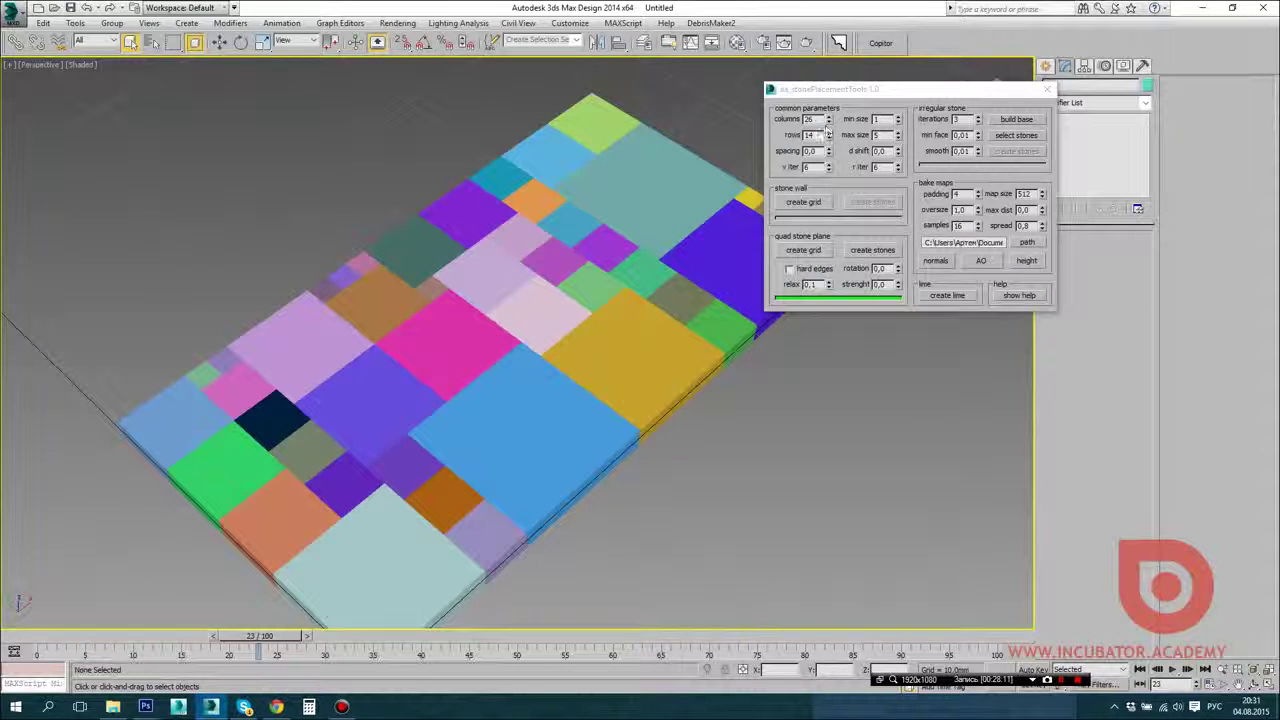
Step: Set the spacing of the quad stone plane grid to 2, and then reduce it to 0,2
middle_click_drag(616, 365, 603, 361)
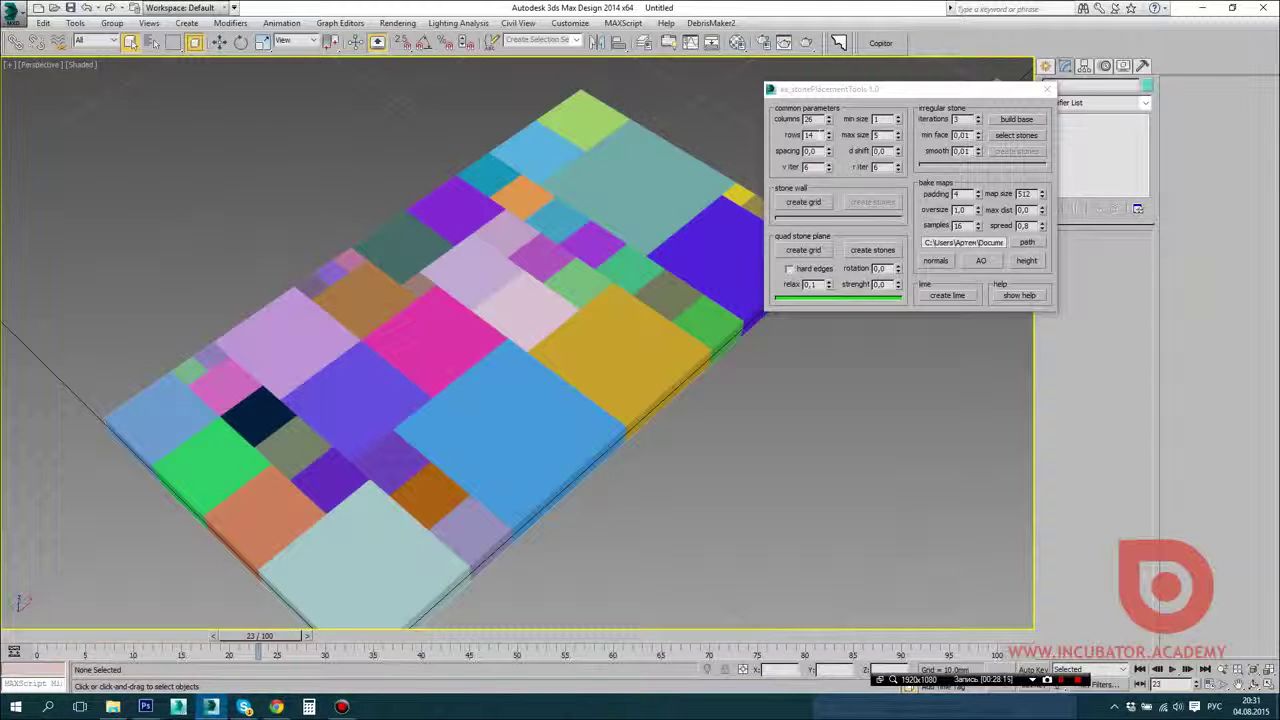
middle_click_drag(560, 338, 540, 338)
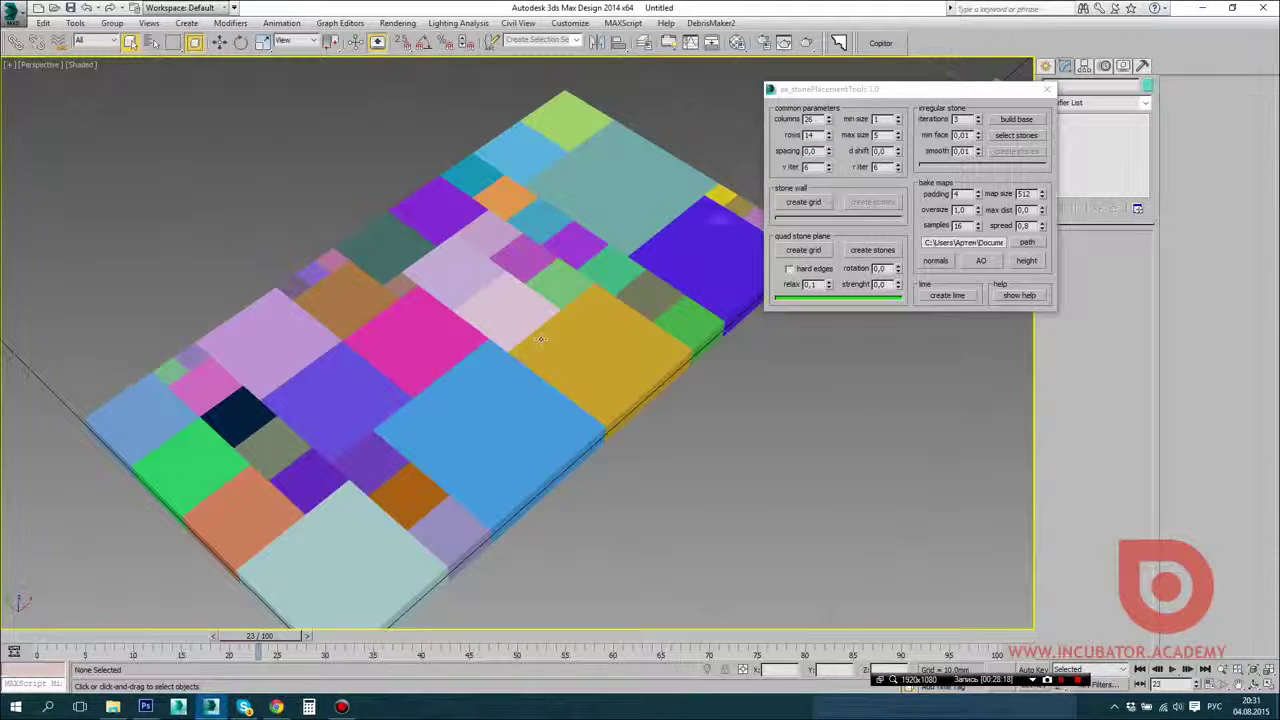
double_click(811, 150)
type("2")
key("Return")
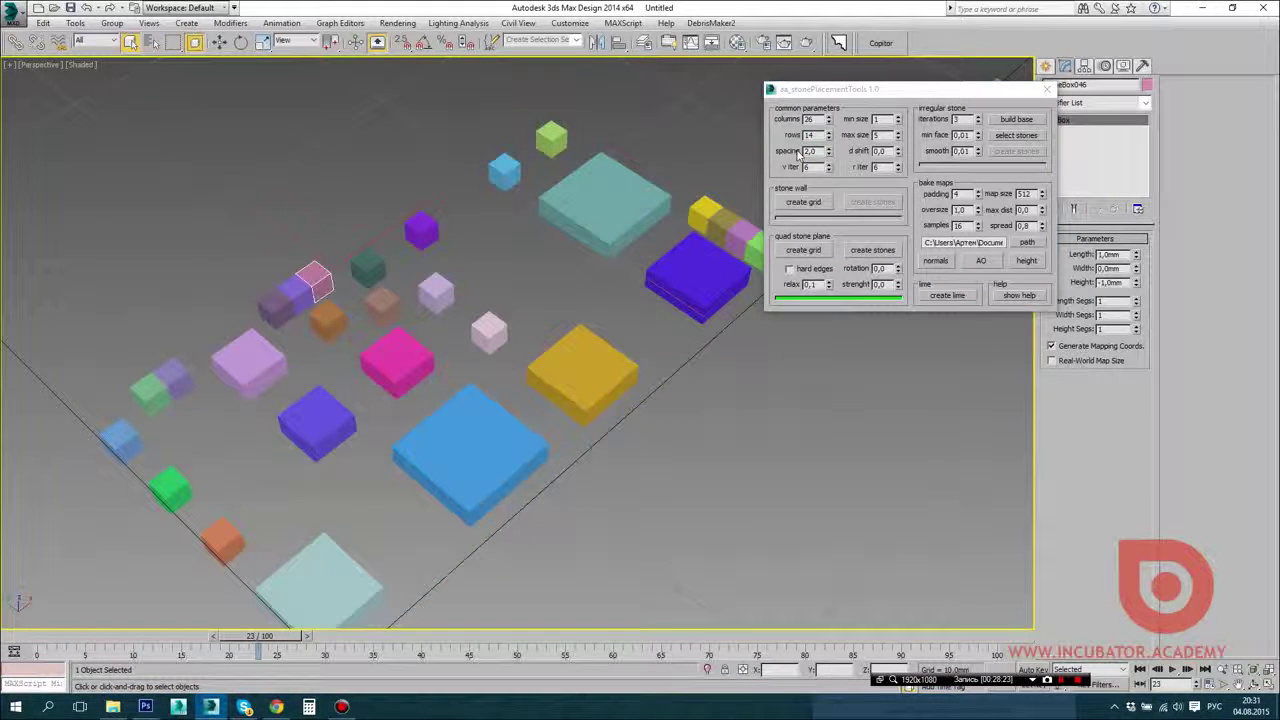
type("0,1")
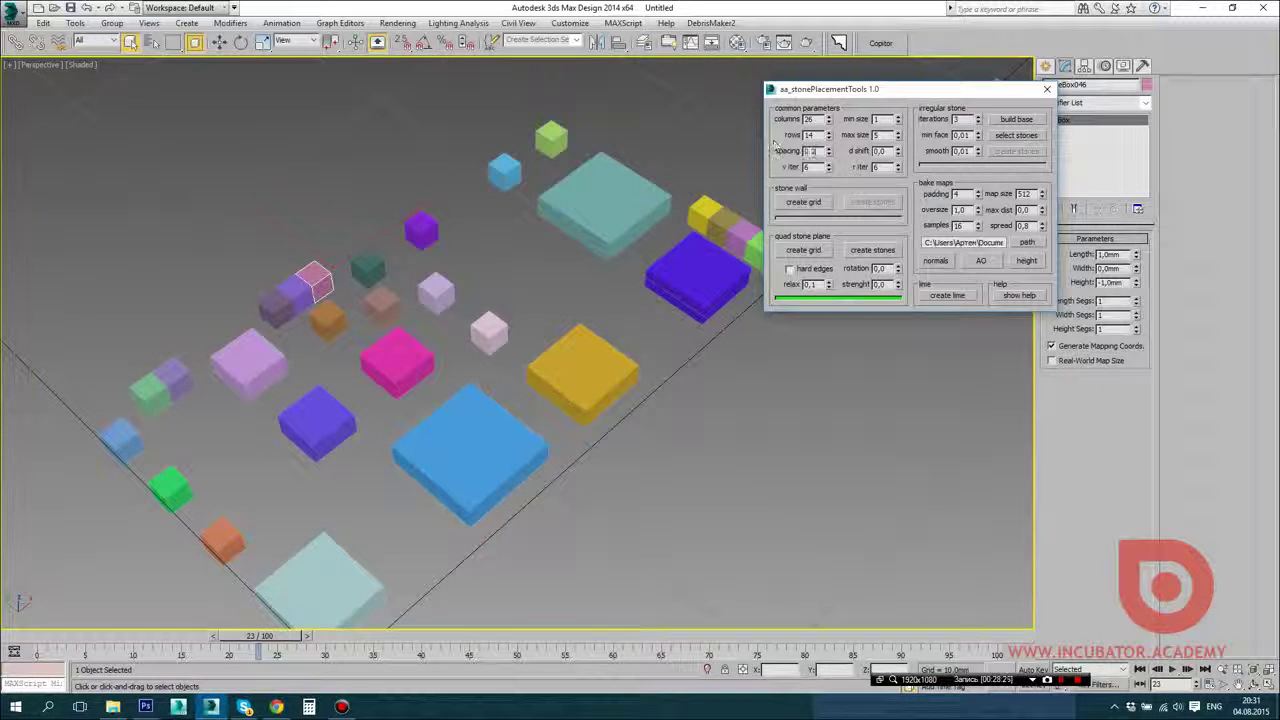
type("1,7")
key("Return")
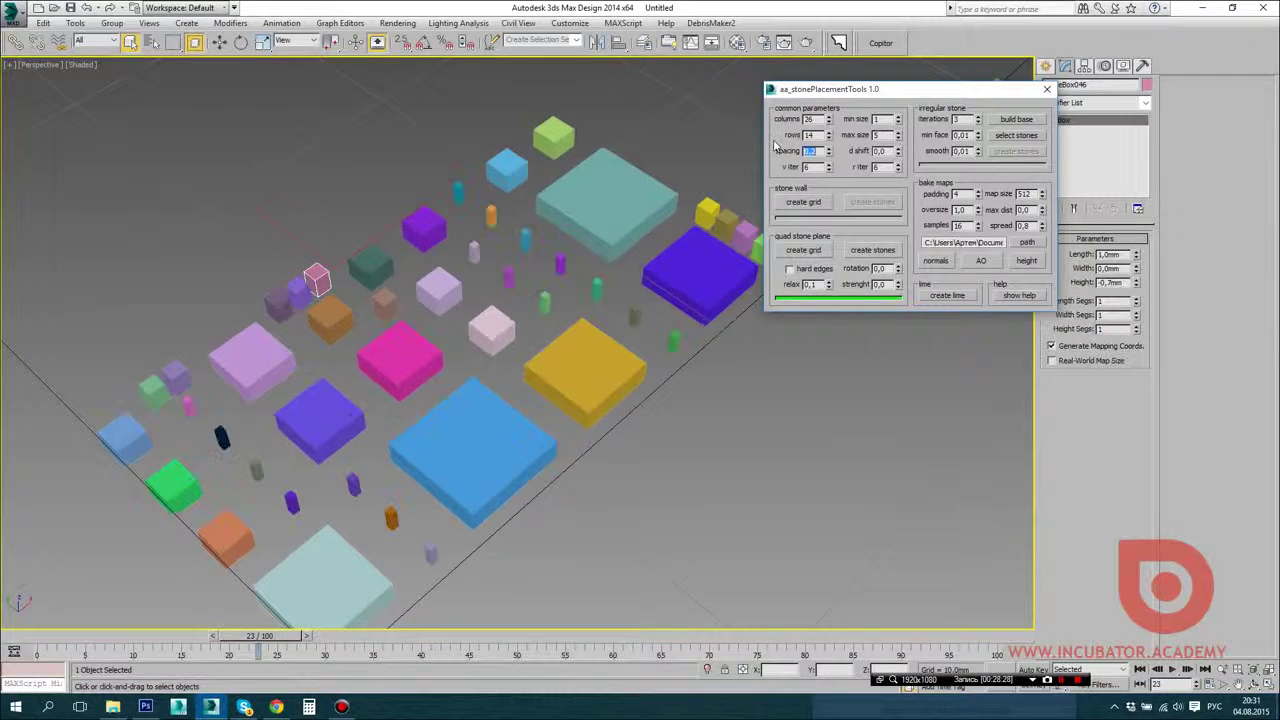
middle_click_drag(483, 338, 490, 342)
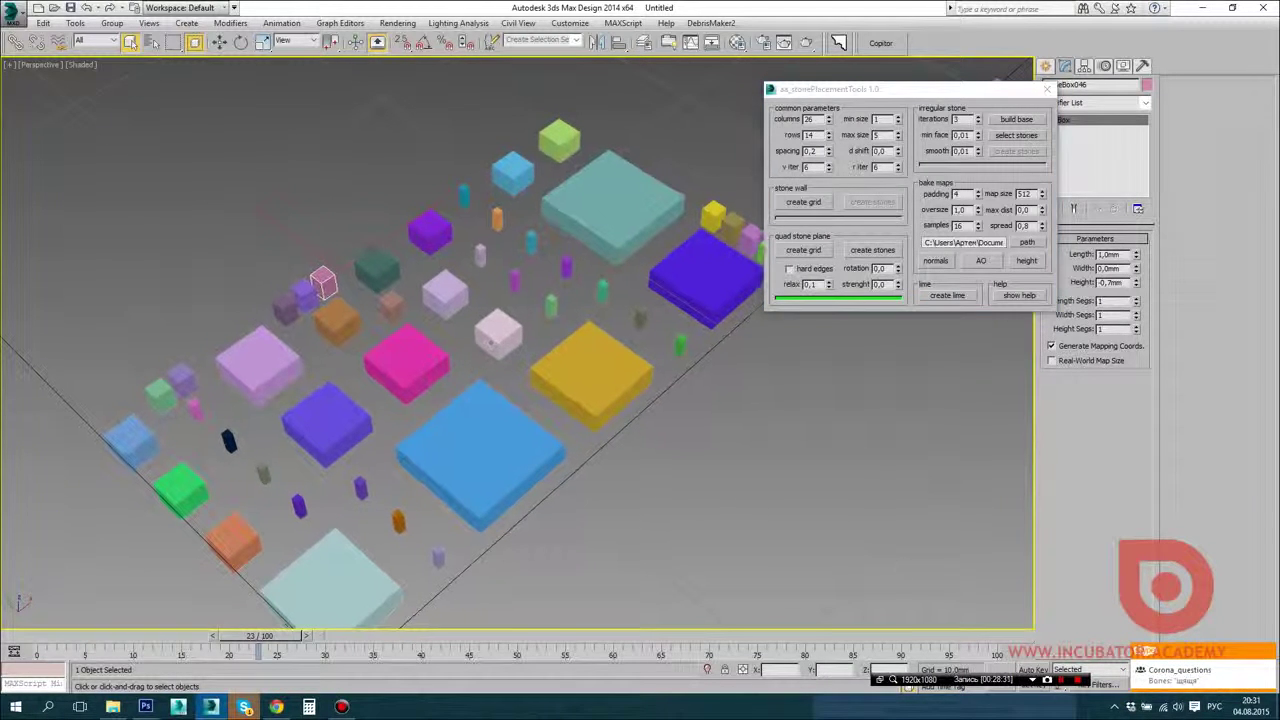
middle_click_drag(592, 387, 609, 343)
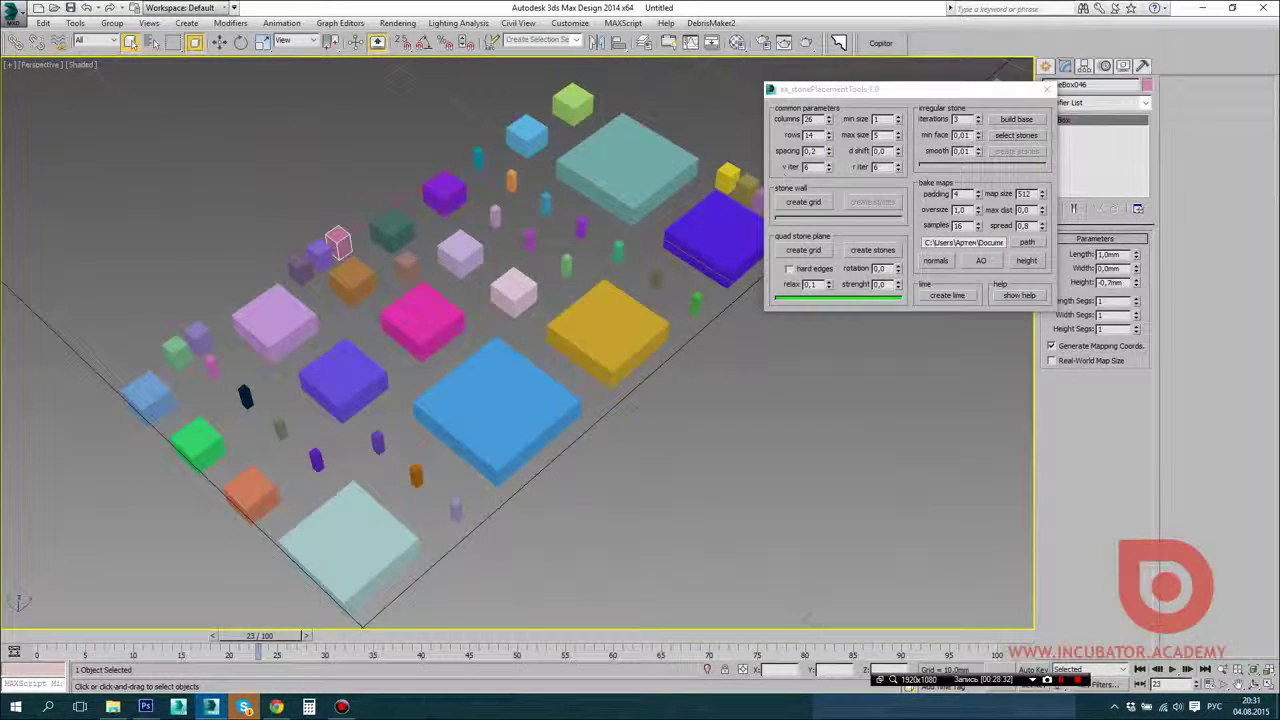
Step: Replace the spaced blocks with a stone wall grid, and then with a new quad stone plane grid
left_click(803, 202)
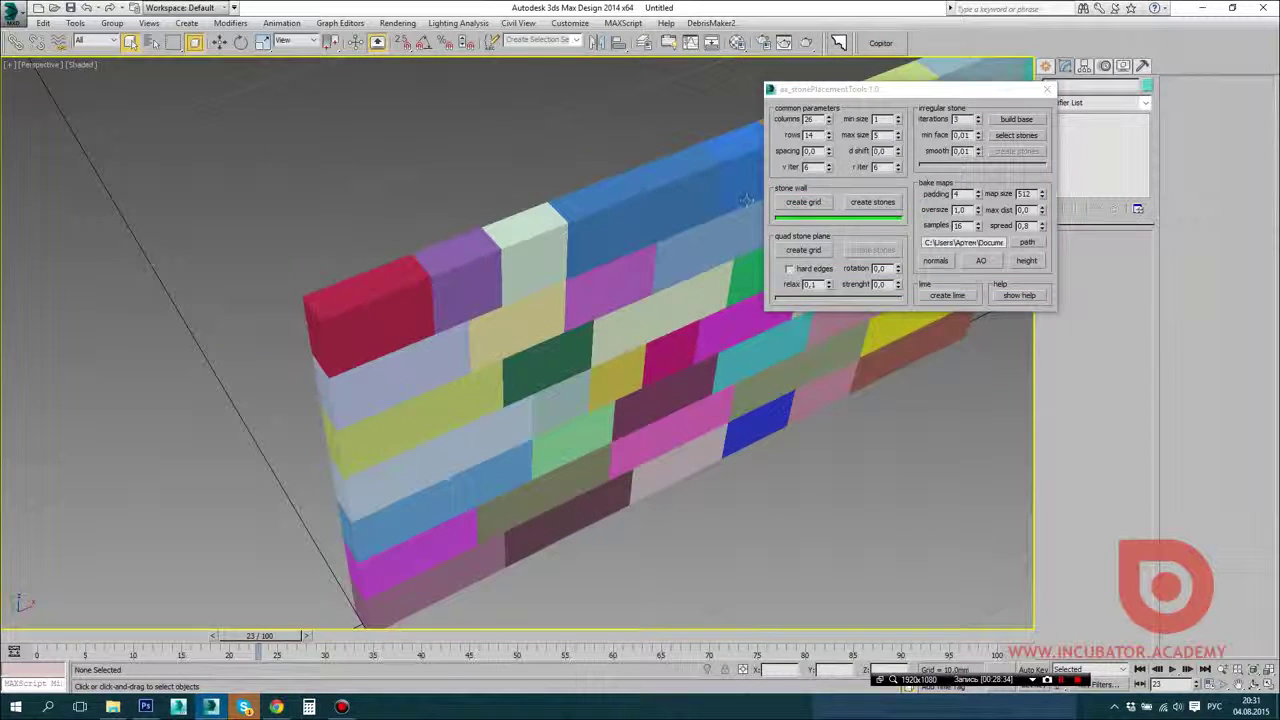
left_click(808, 248)
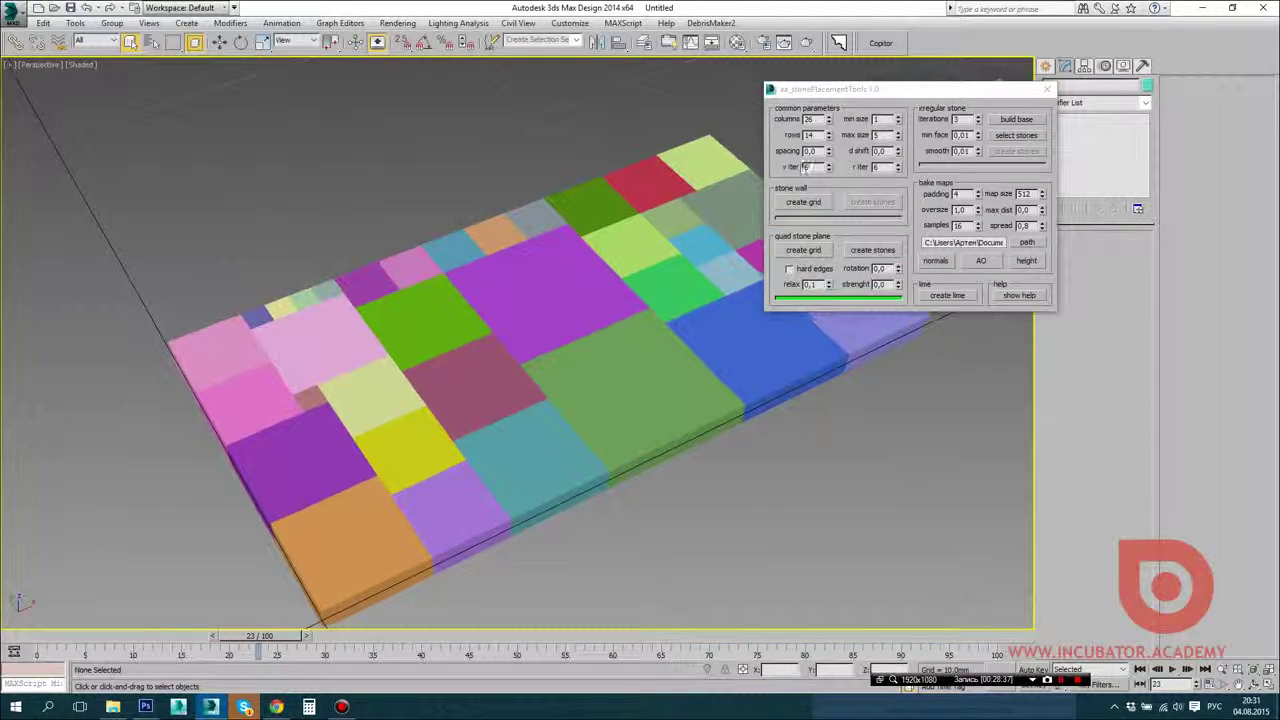
Step: Set the spacing to 0,2 and recreate the quad stone plane grid
double_click(812, 151)
type("0,2")
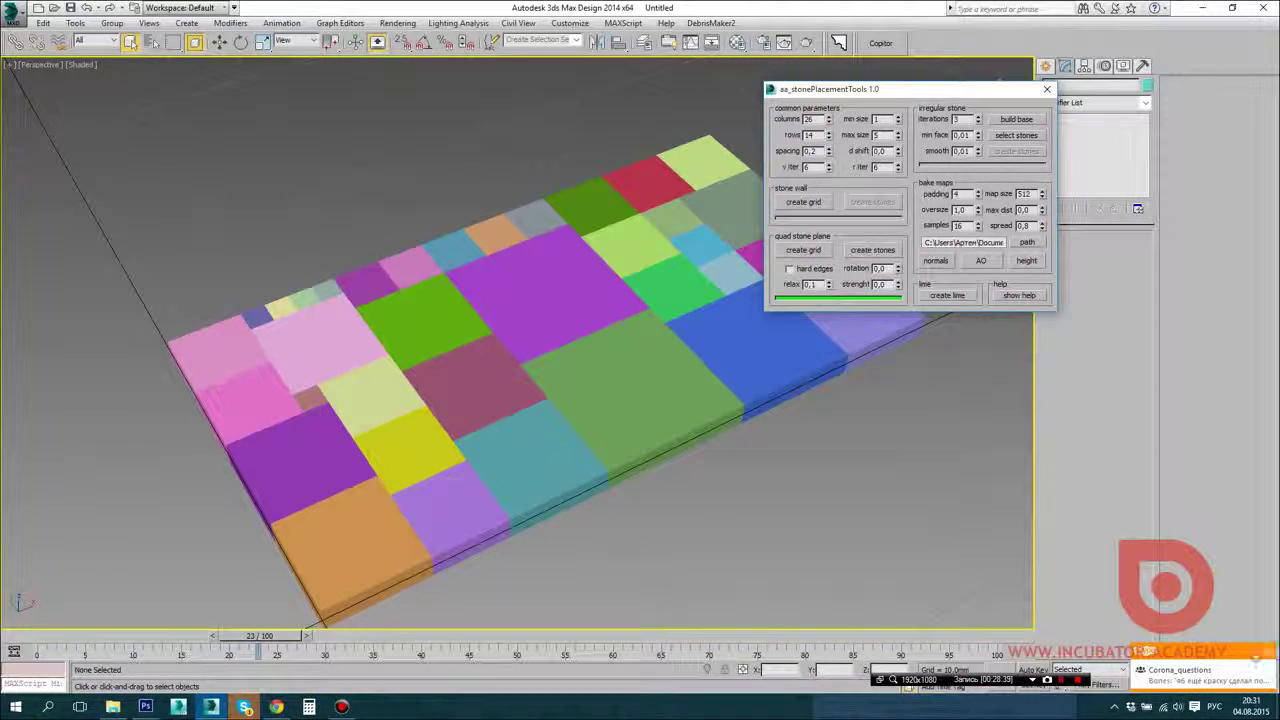
left_click(803, 249)
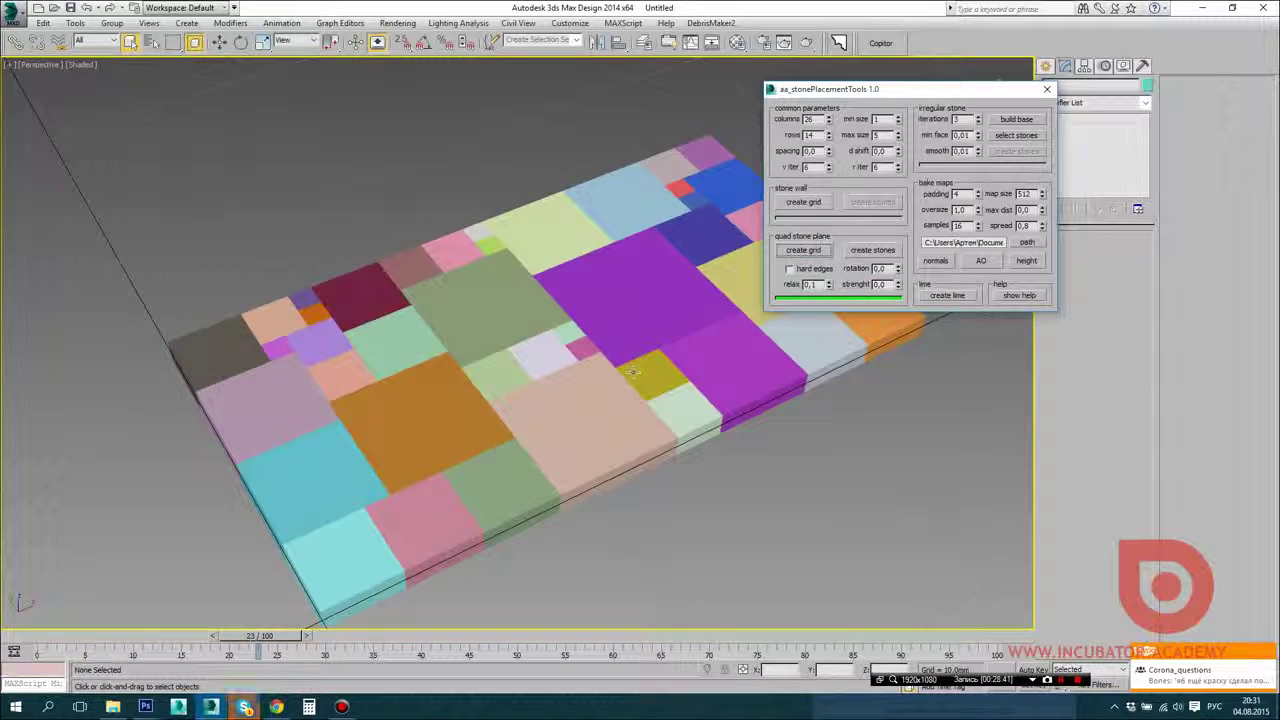
Step: Regenerate the quad stone plane grid for new random layouts of the stone boxes
middle_click_drag(662, 264, 638, 265)
double_click(812, 151)
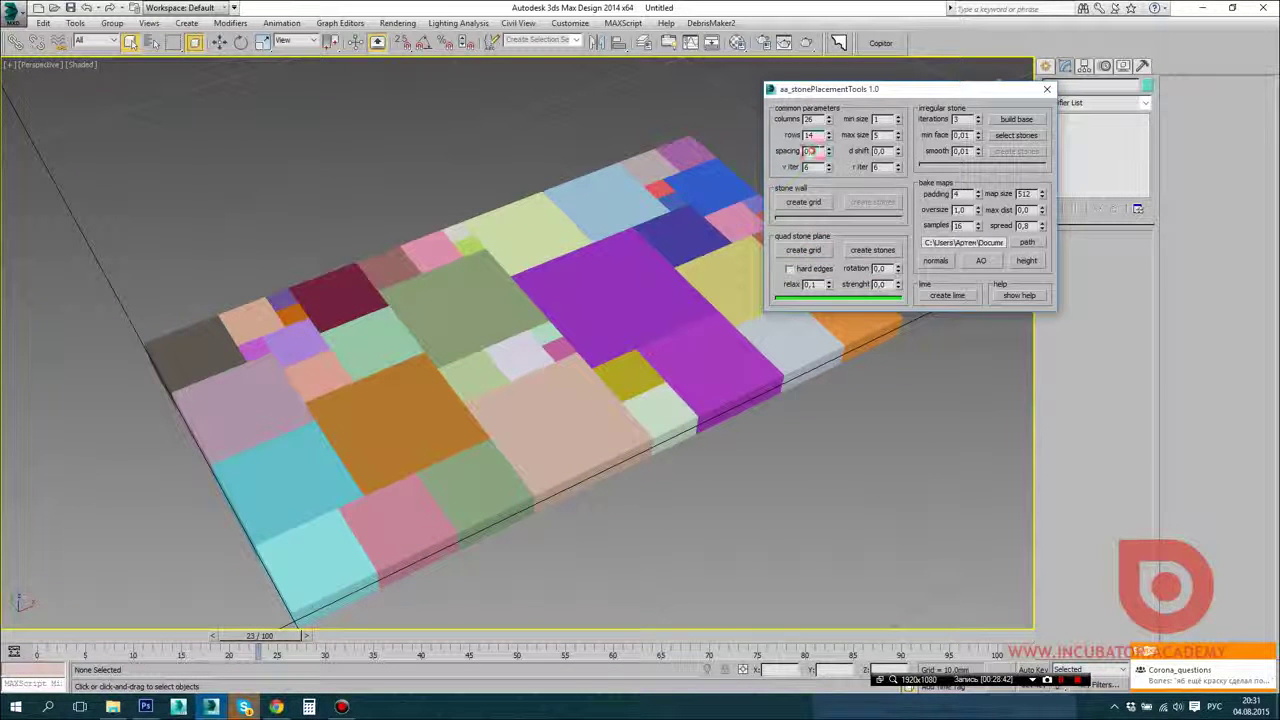
left_click(804, 250)
left_click(803, 250)
middle_click_drag(658, 353, 603, 353)
left_click(803, 250)
Step: Delete all the generated stone boxes from the scene
left_click_drag(781, 552, 240, 193)
key("Delete")
left_click(354, 433)
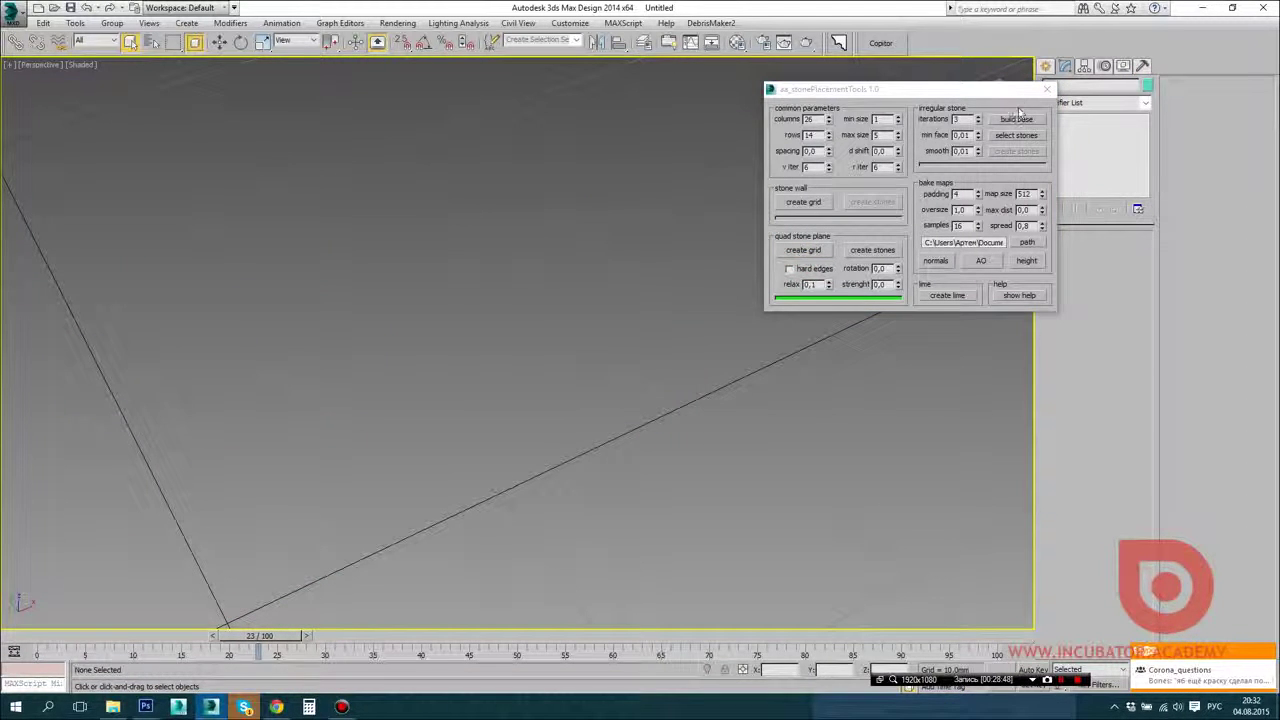
Step: Close the stone placement dialog, run the aa_stonePlacementTools script file again, and move its dialog clear of the work area
left_click(1047, 89)
left_click(622, 23)
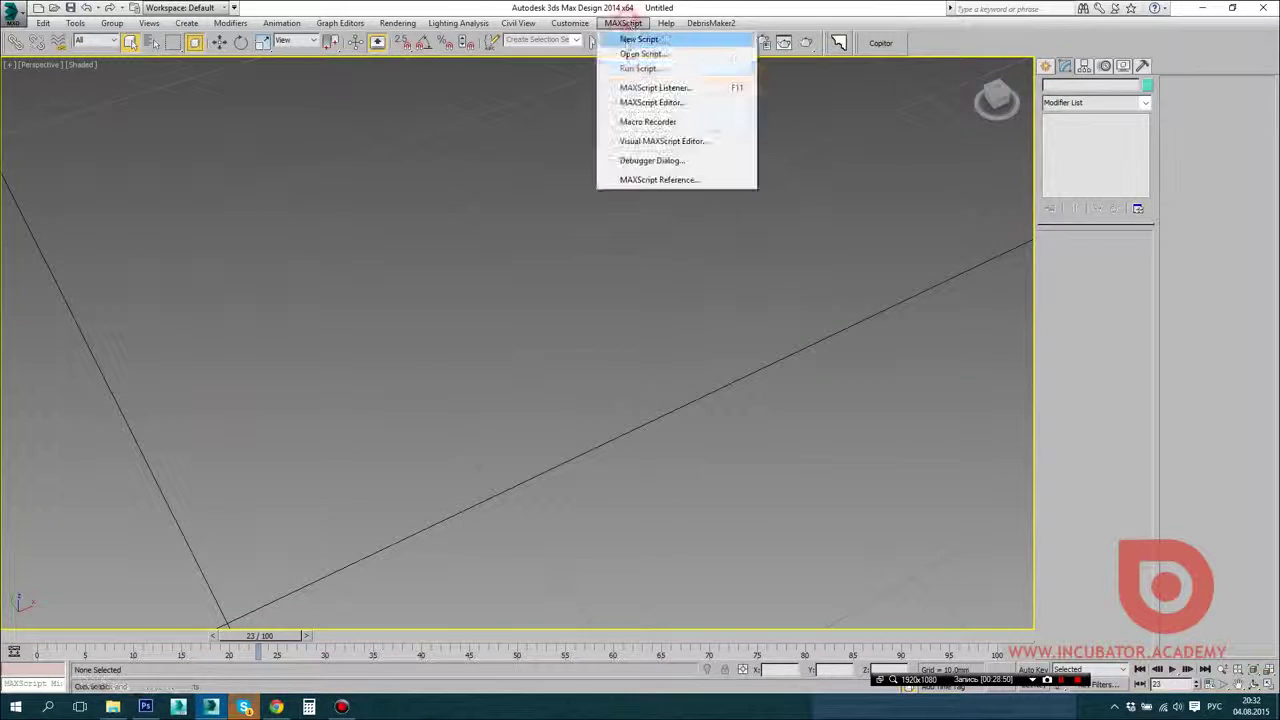
left_click(639, 69)
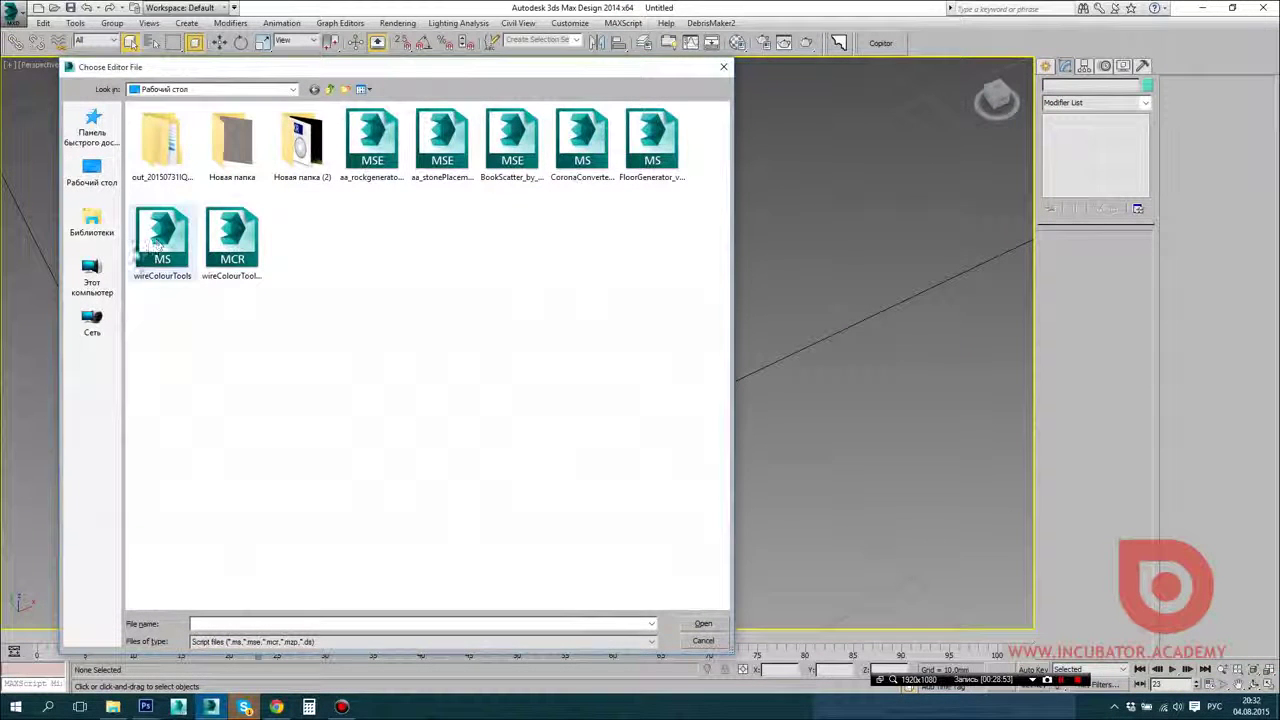
double_click(448, 160)
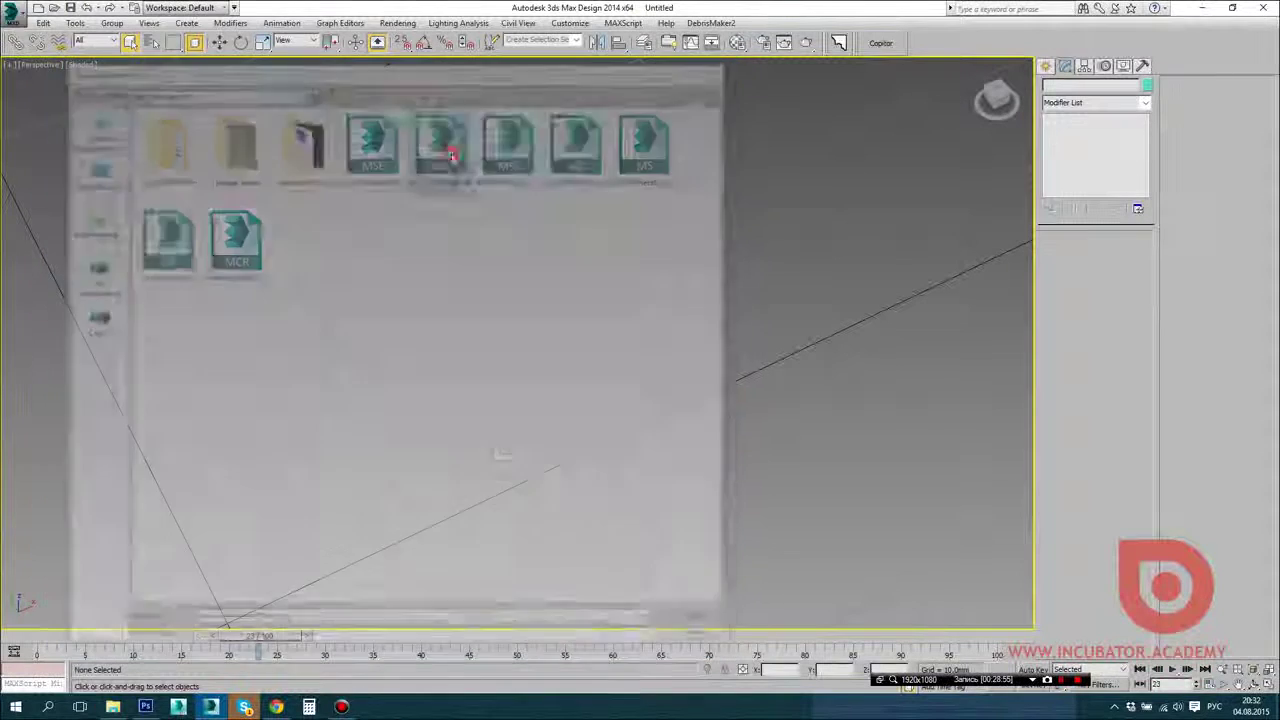
left_click_drag(667, 234, 845, 132)
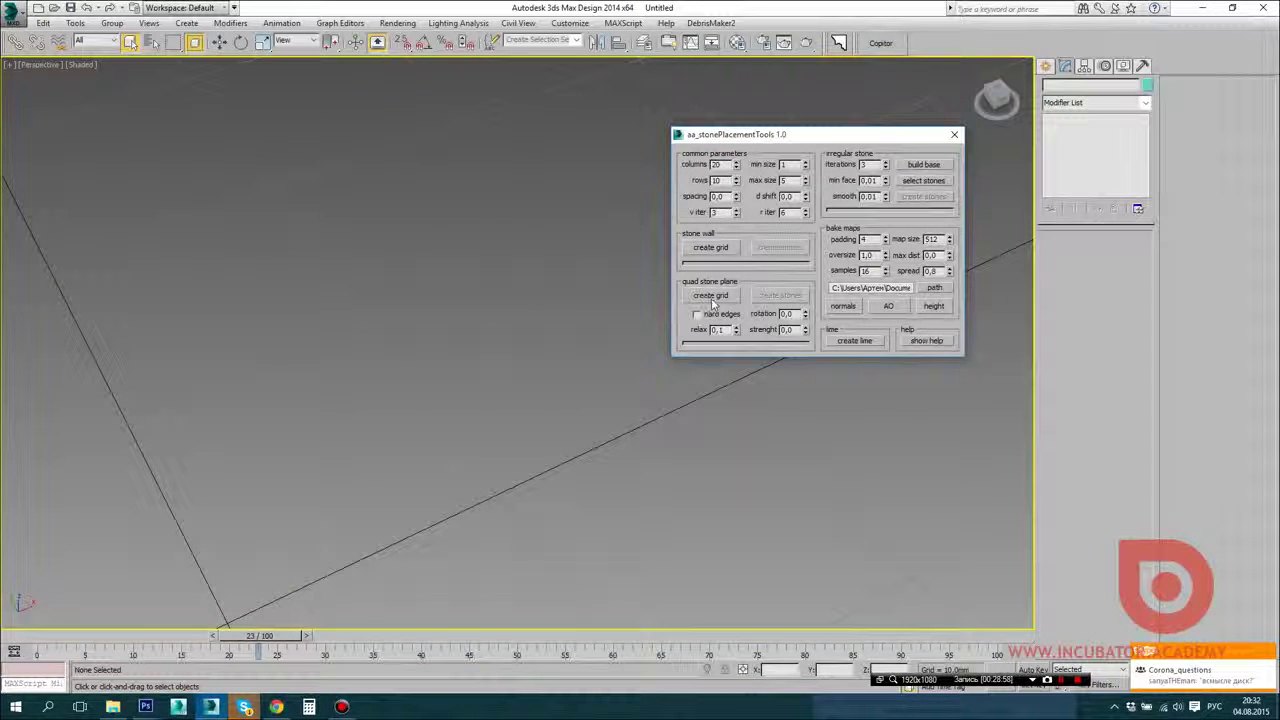
Step: Generate a quad stone plane grid with the spacing set to 0,2
left_click_drag(716, 198, 726, 200)
type("0,2")
left_click(710, 295)
middle_click_drag(531, 380, 388, 371, "alt")
left_click(577, 366)
left_click(717, 196)
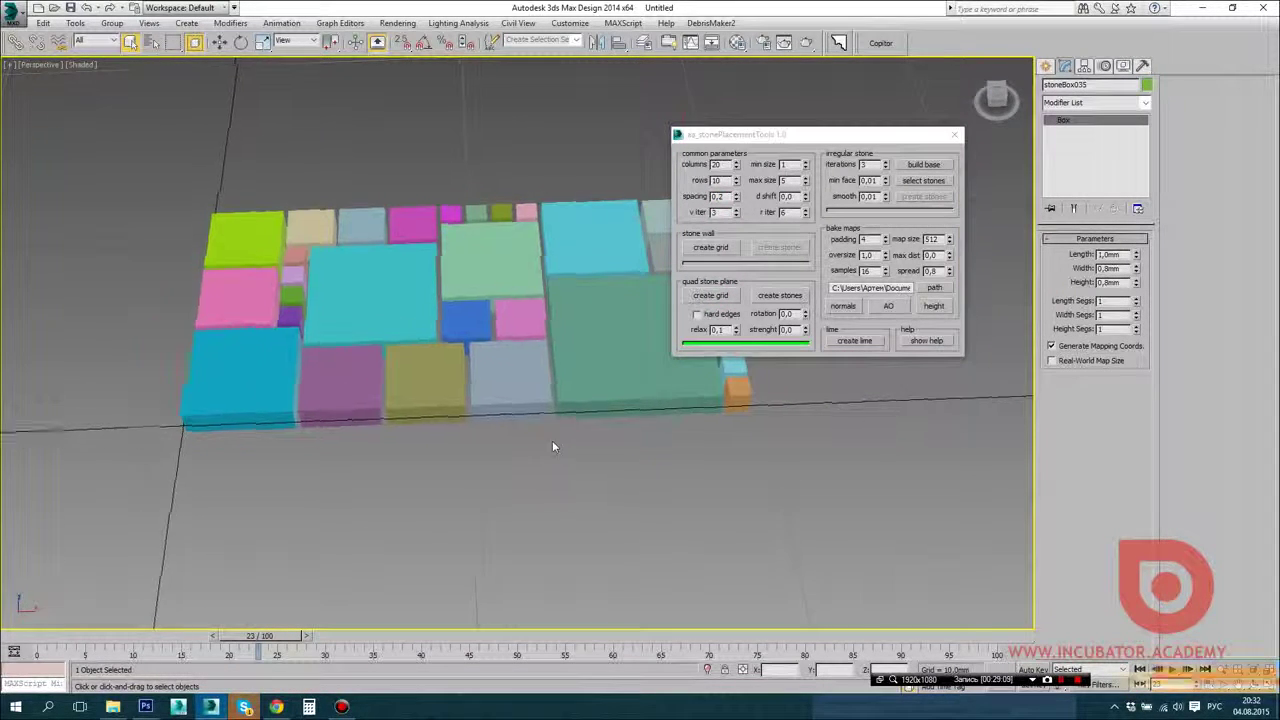
middle_click_drag(552, 440, 494, 490, "alt")
middle_click_drag(494, 490, 430, 520)
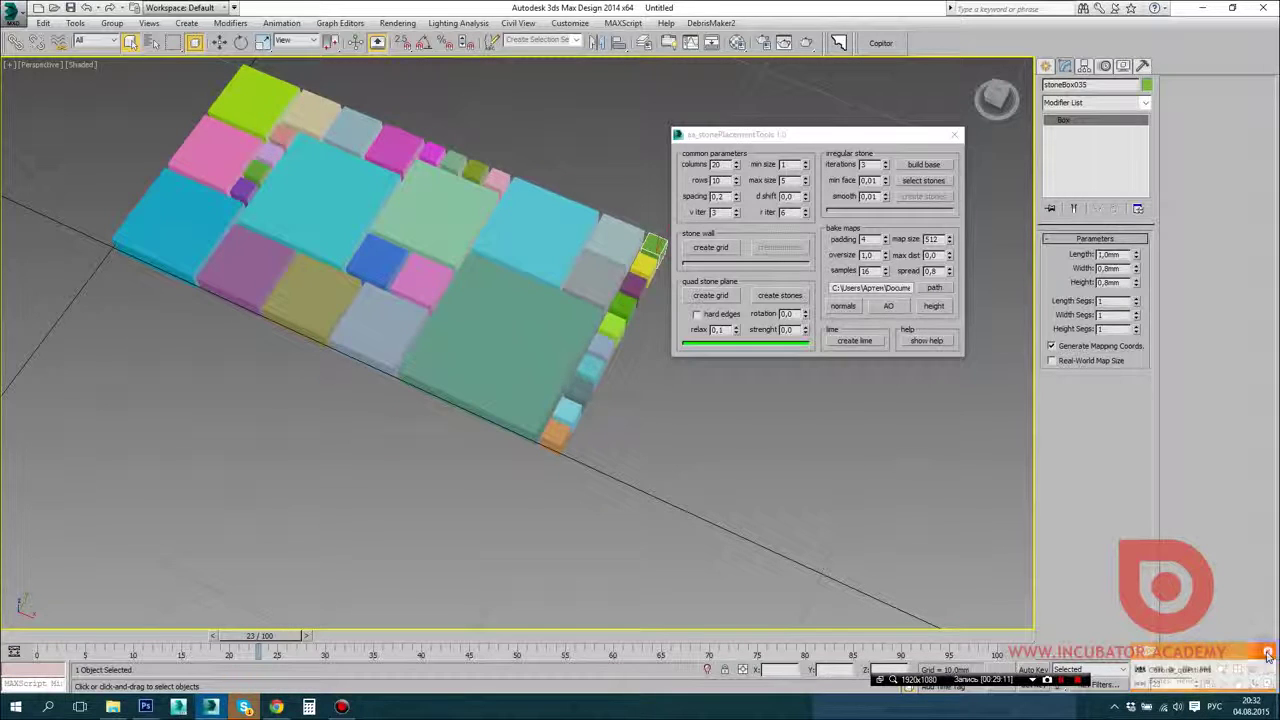
middle_click_drag(680, 470, 630, 470, "alt")
Step: Generate a stone wall grid with v iter set to 5, and delete the whole wall
left_click_drag(722, 213, 686, 218)
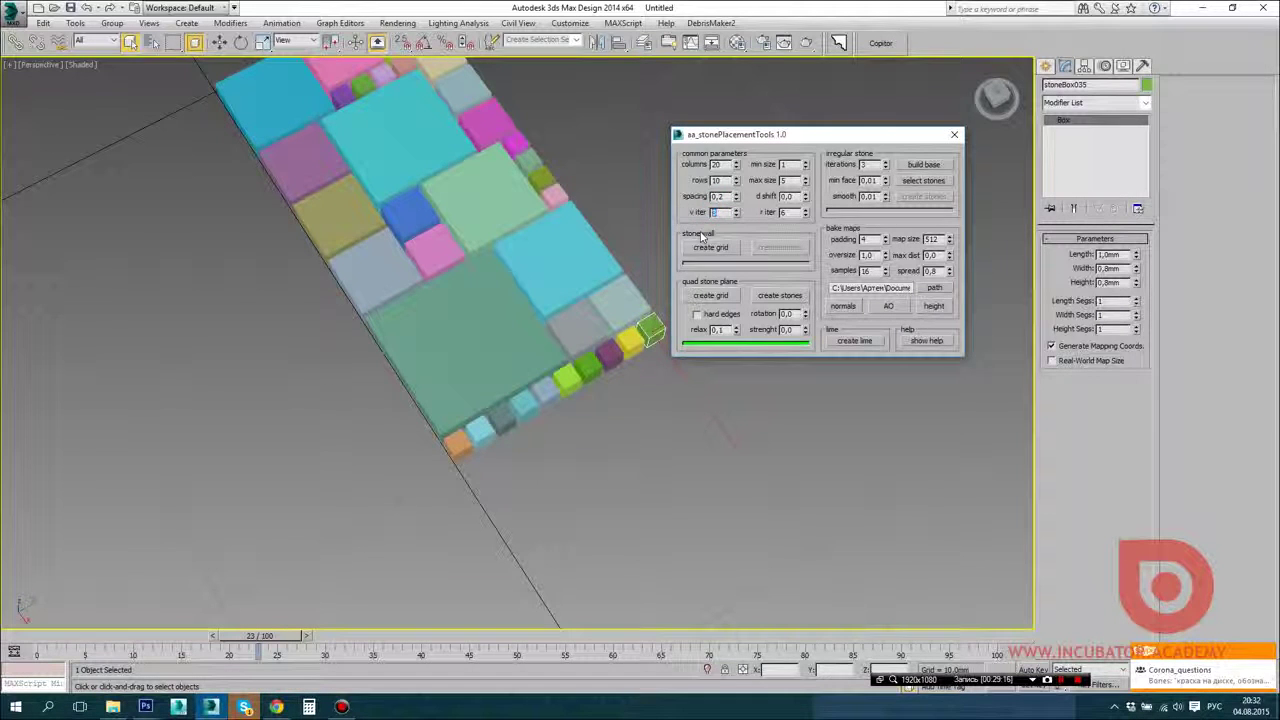
left_click(711, 247)
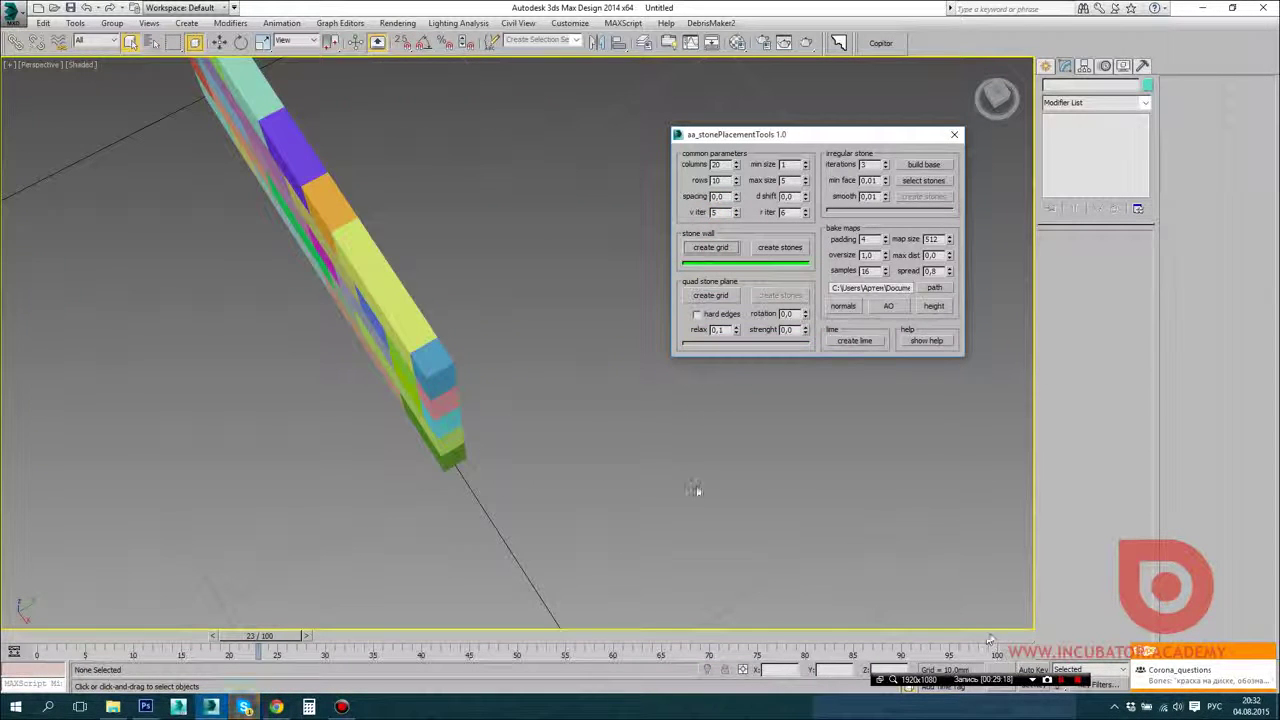
middle_click_drag(694, 490, 575, 474, "alt")
scroll(576, 474, "down", 4)
left_click_drag(628, 562, 108, 138)
key("Delete")
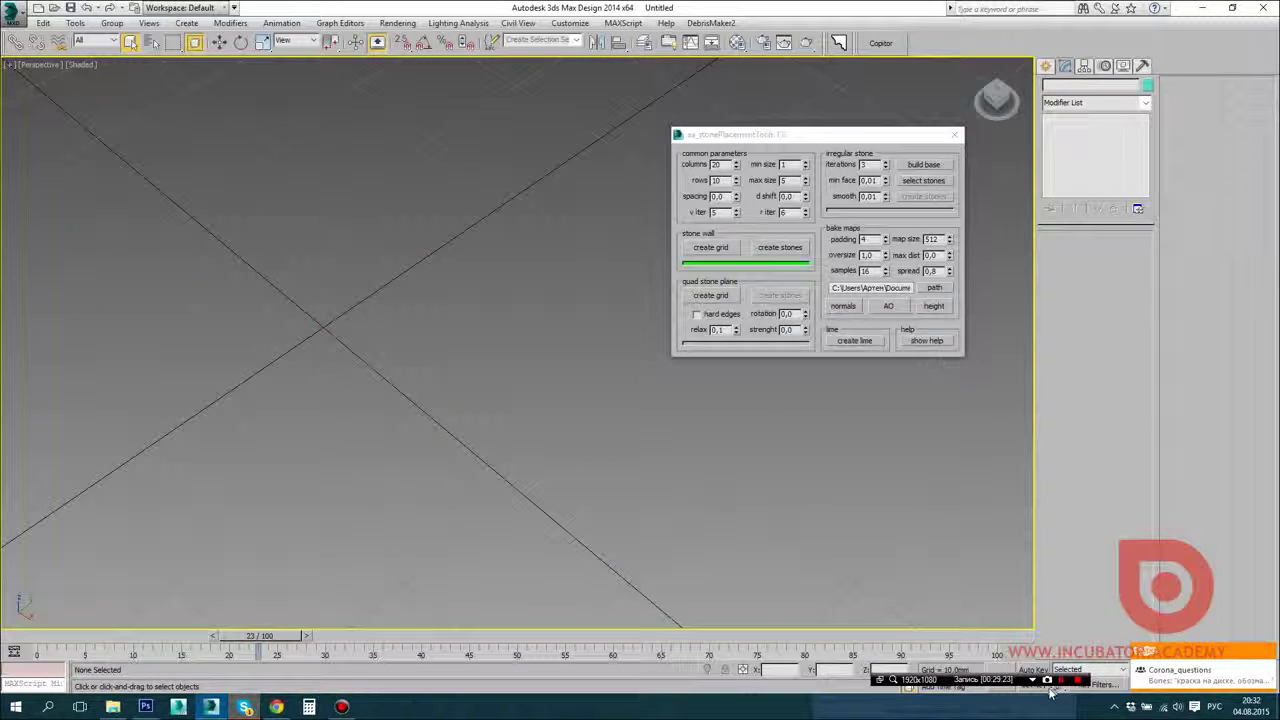
left_click(1062, 680)
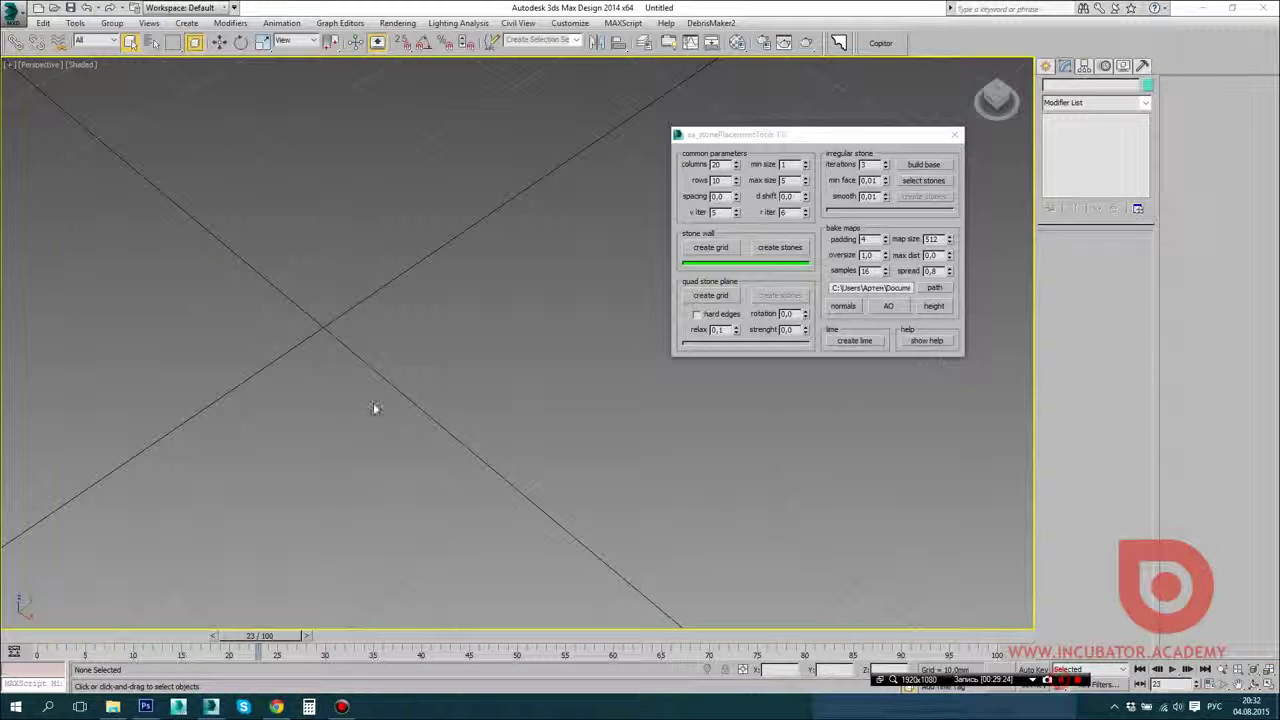
middle_click_drag(409, 412, 423, 374)
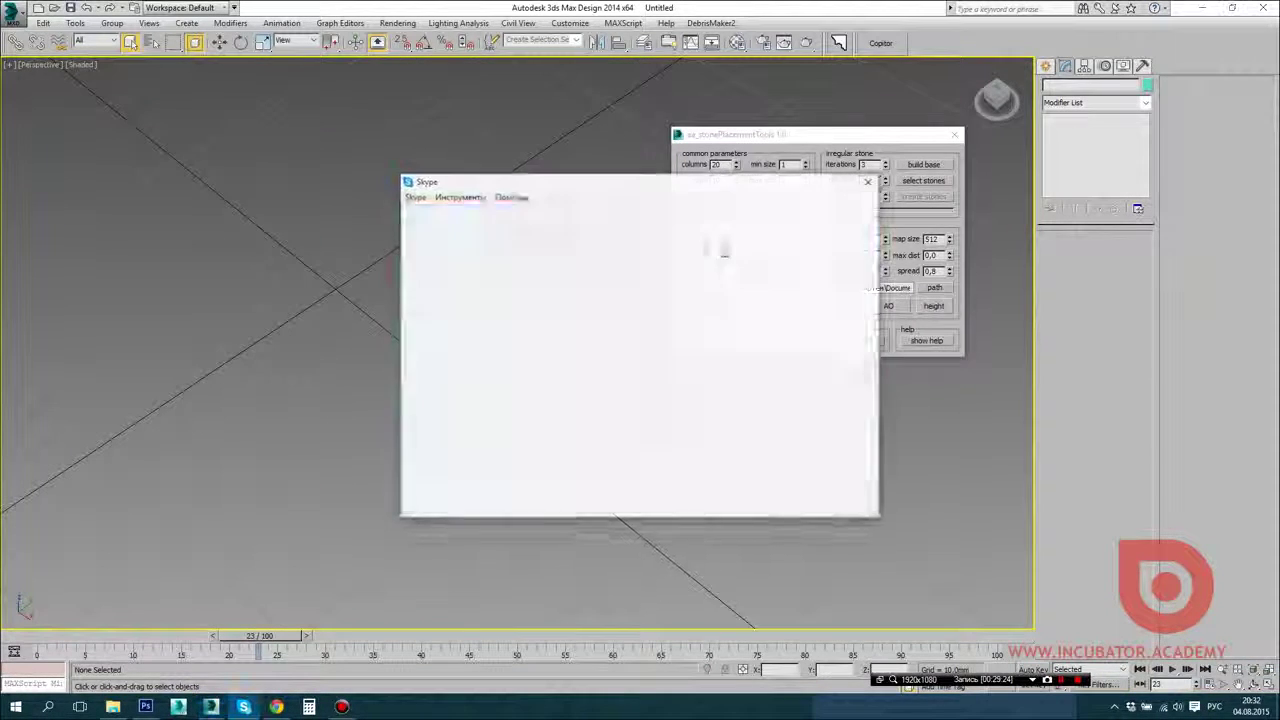
left_click(866, 181)
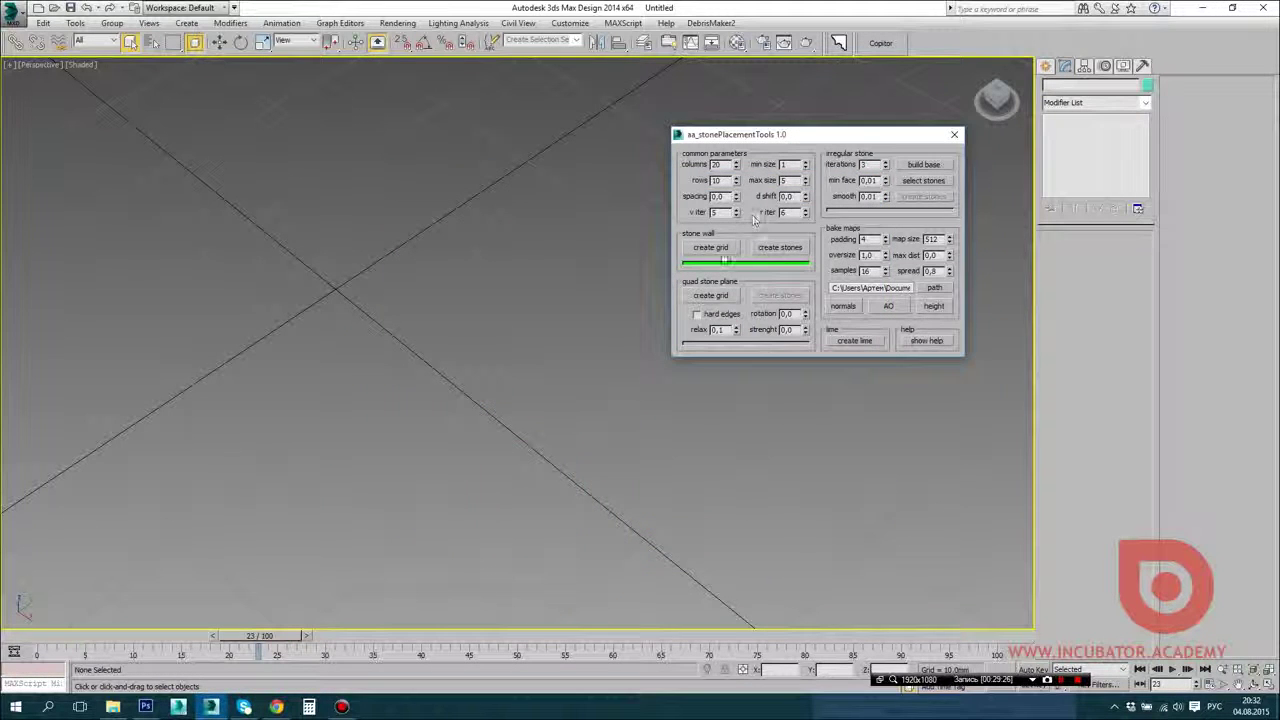
Step: Generate a new quad stone plane grid and set the spacing between its boxes to 0,1
left_click(711, 297)
middle_click_drag(583, 343, 600, 366, "alt")
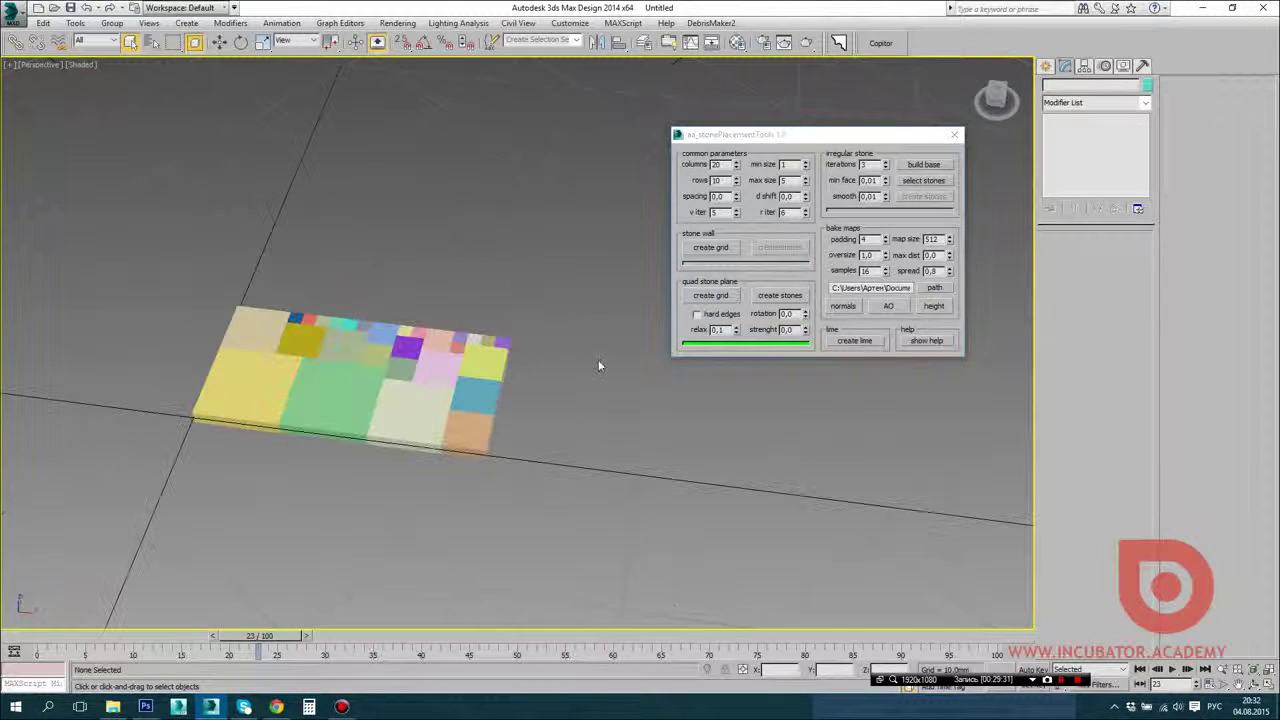
left_click(736, 194)
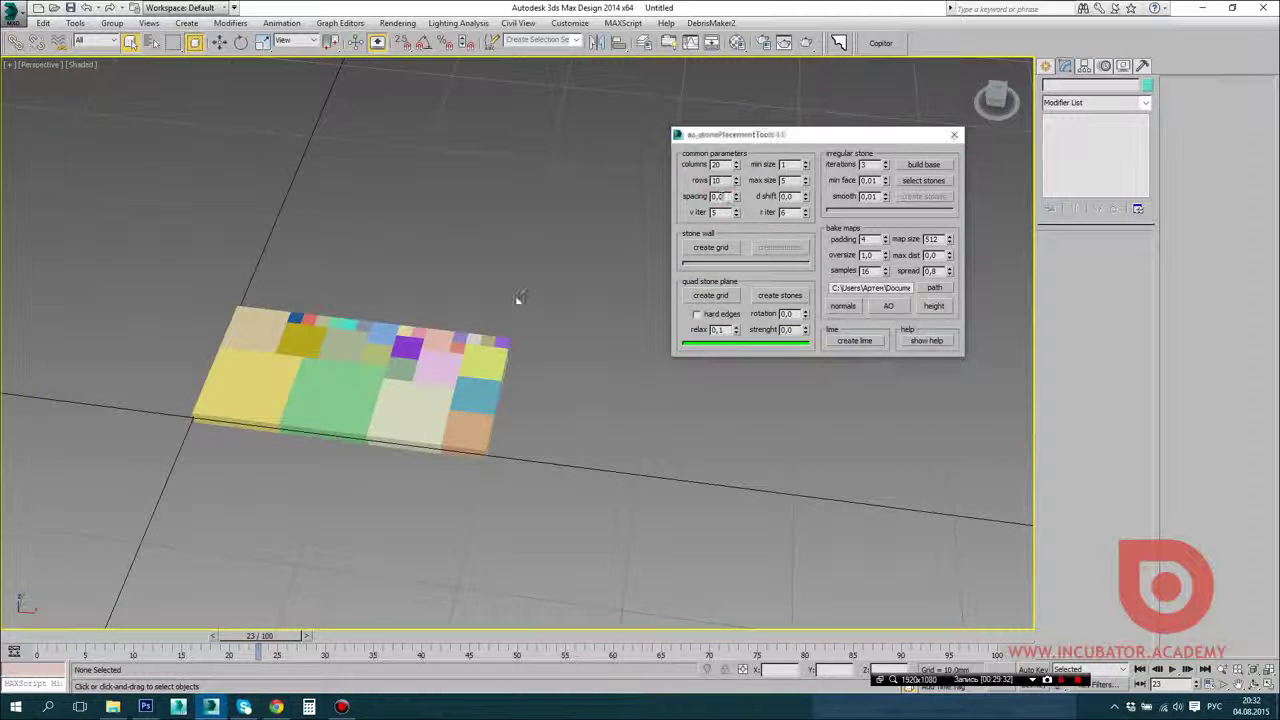
left_click(503, 343)
middle_click_drag(451, 371, 384, 438)
scroll(616, 370, "up", 4)
Step: Convert the quad plane grid into detailed stones and view their surfaces up close
left_click(780, 295)
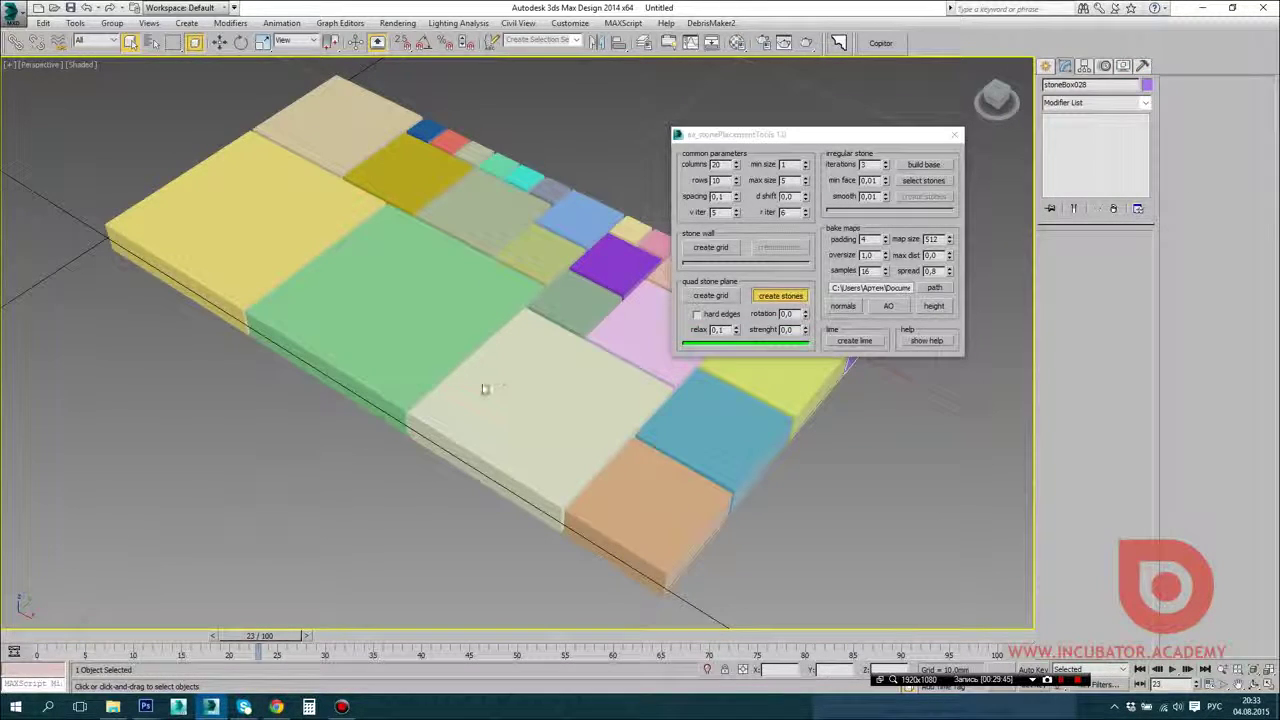
mouse_move(503, 385)
middle_mouse_down()
mouse_move(471, 414)
mouse_move(456, 605)
mouse_move(479, 552)
middle_mouse_up()
double_click(716, 212)
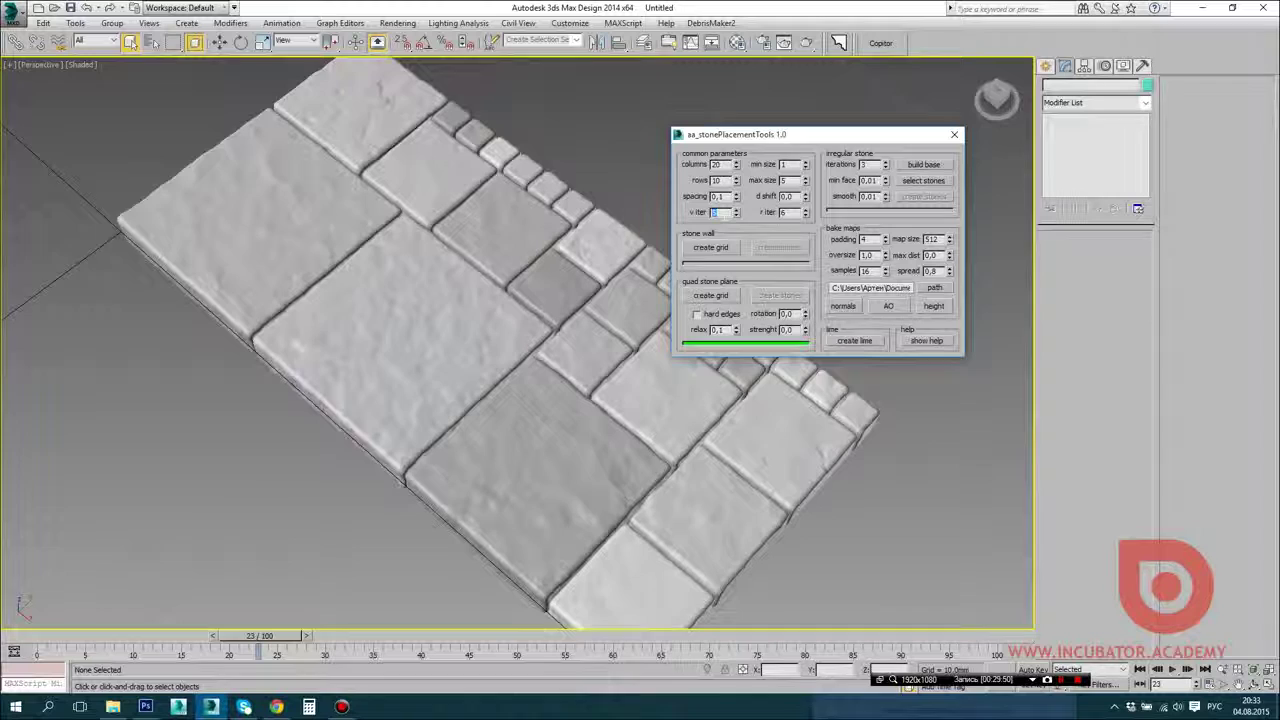
scroll(505, 372, "up", 3)
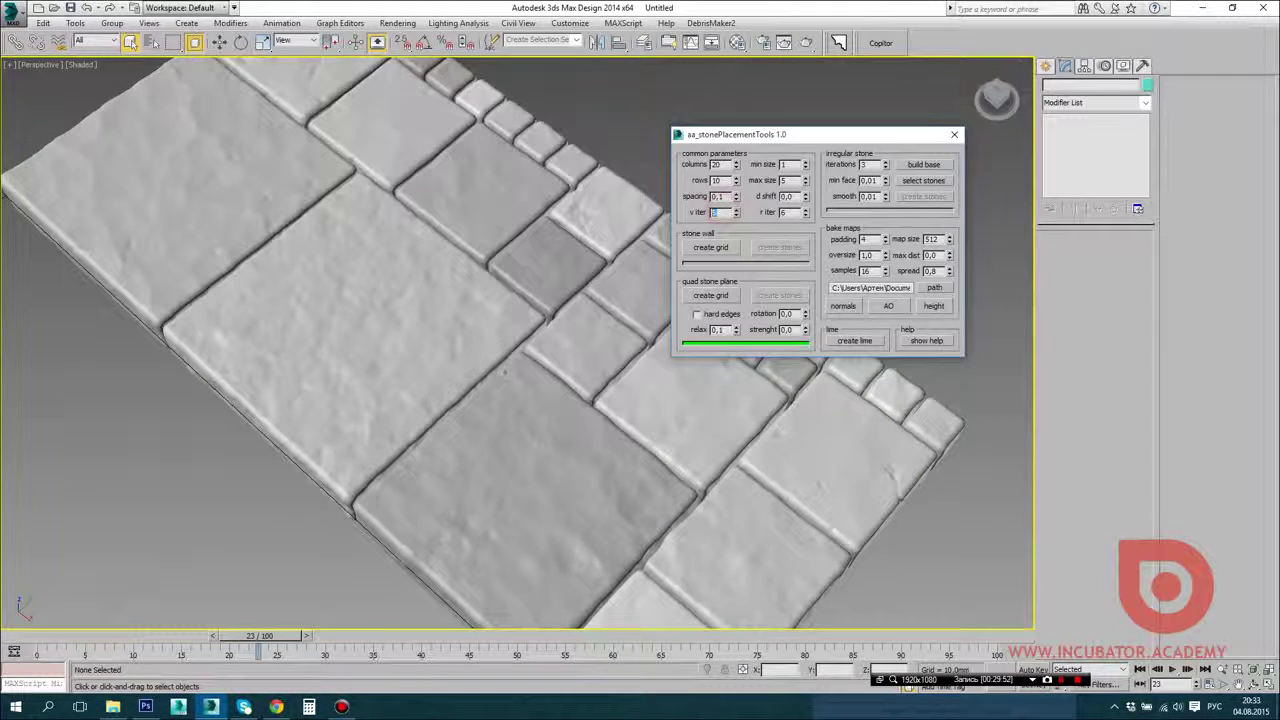
middle_click_drag(694, 409, 681, 389)
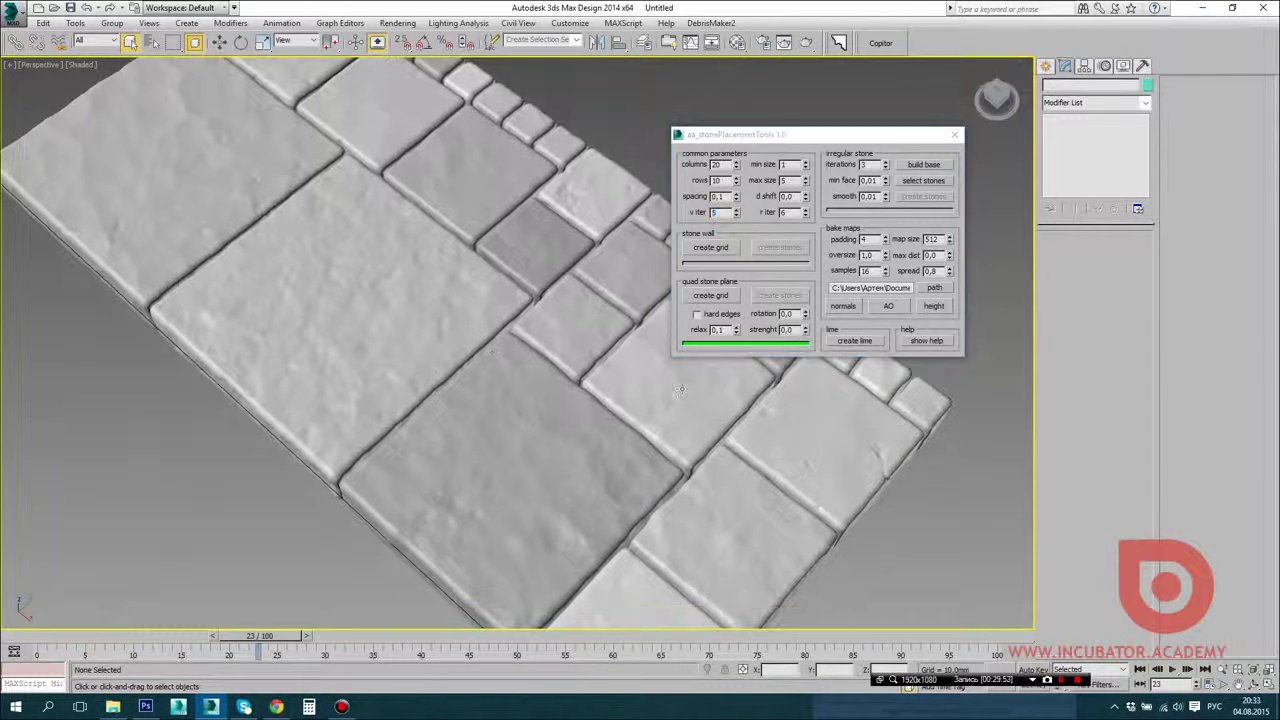
Step: Create the lime mesh for the stone plane and adjust its height along Z so it fills the joints
left_click(854, 343)
mouse_move(440, 500)
middle_mouse_down("alt")
mouse_move(480, 449)
mouse_move(820, 568)
mouse_move(788, 503)
middle_mouse_up("alt")
key("w")
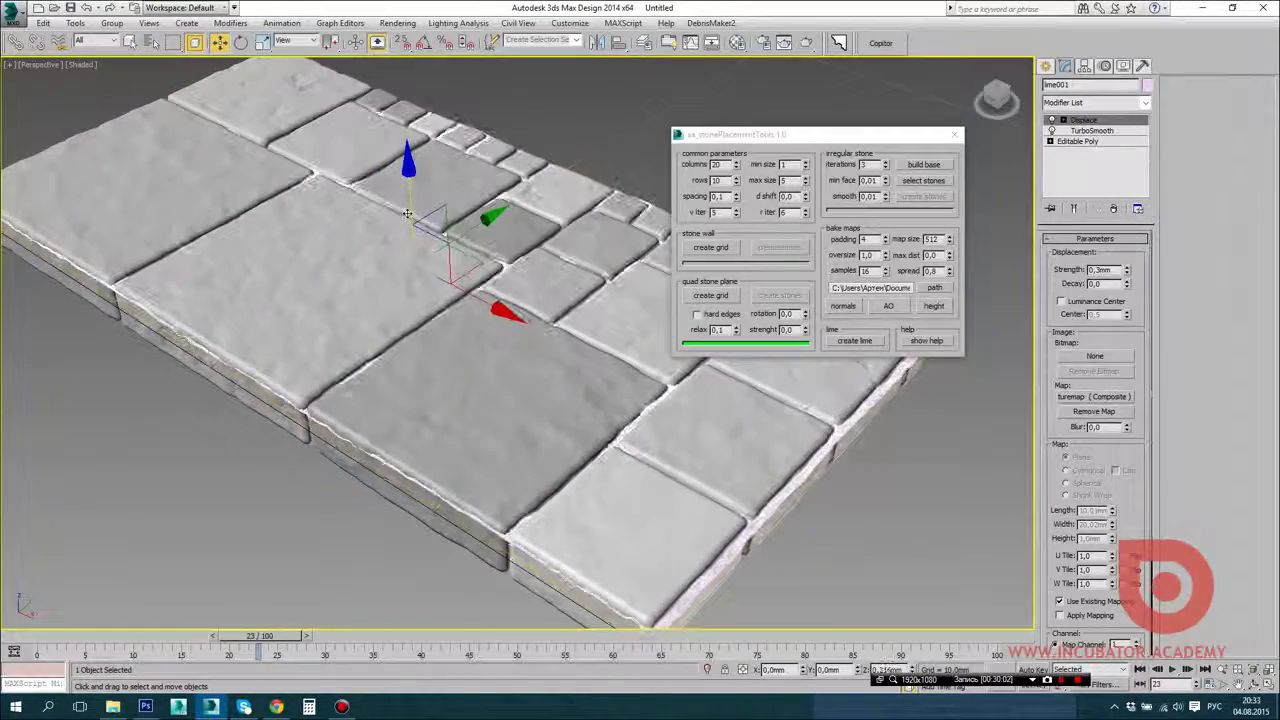
left_click(636, 166)
middle_click_drag(638, 166, 560, 276, "alt")
scroll(560, 276, "up", 4)
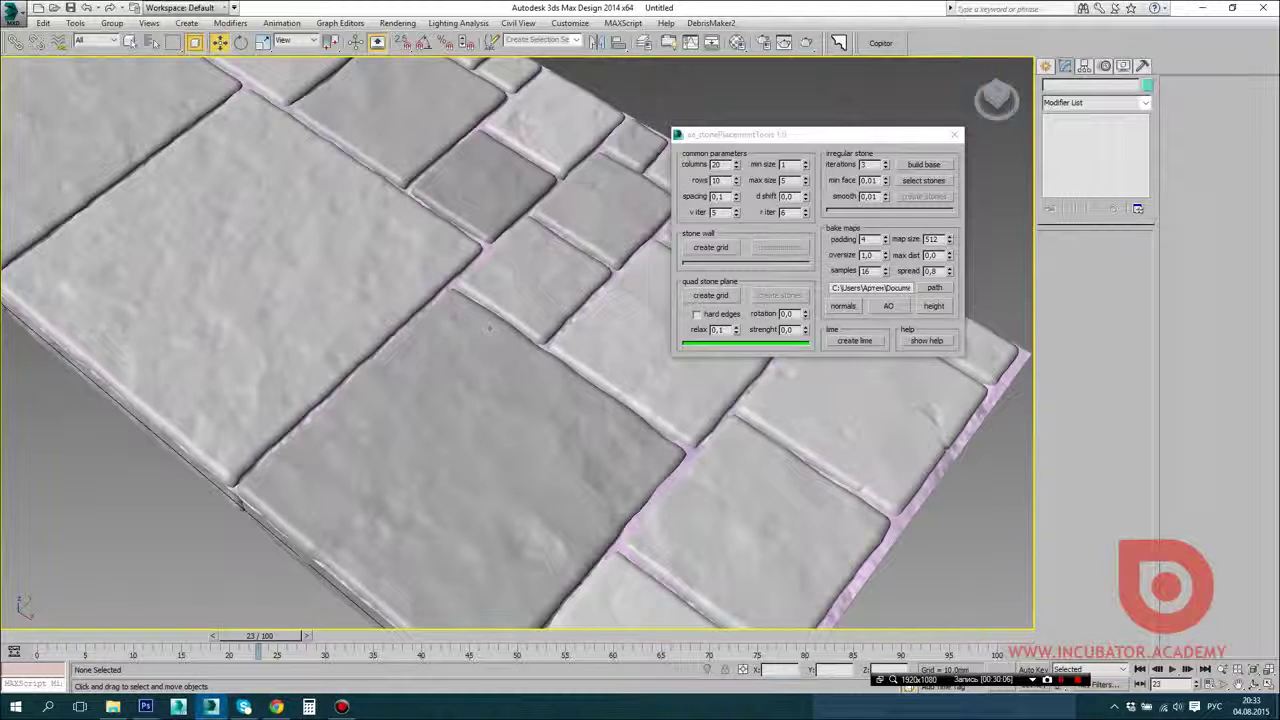
Step: Widen the joints of the finished stone plane by setting the spacing to 0,2
left_click_drag(727, 197, 719, 197)
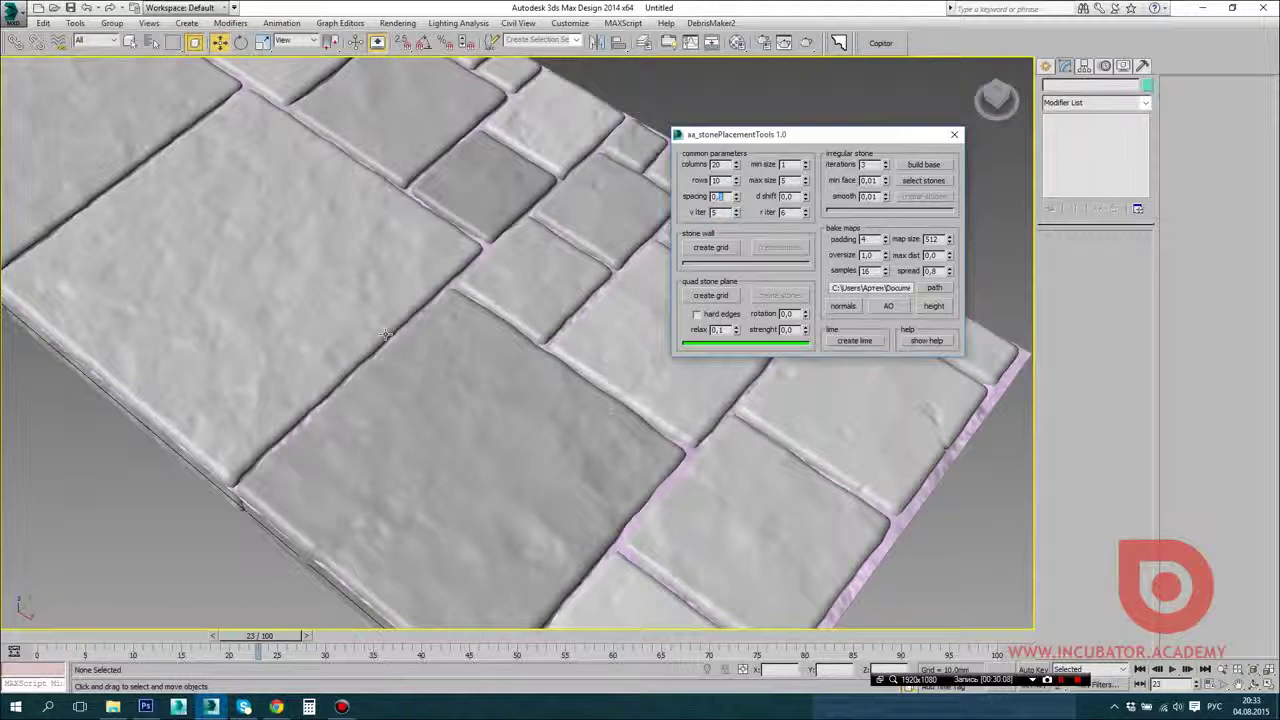
type("2")
key("Return")
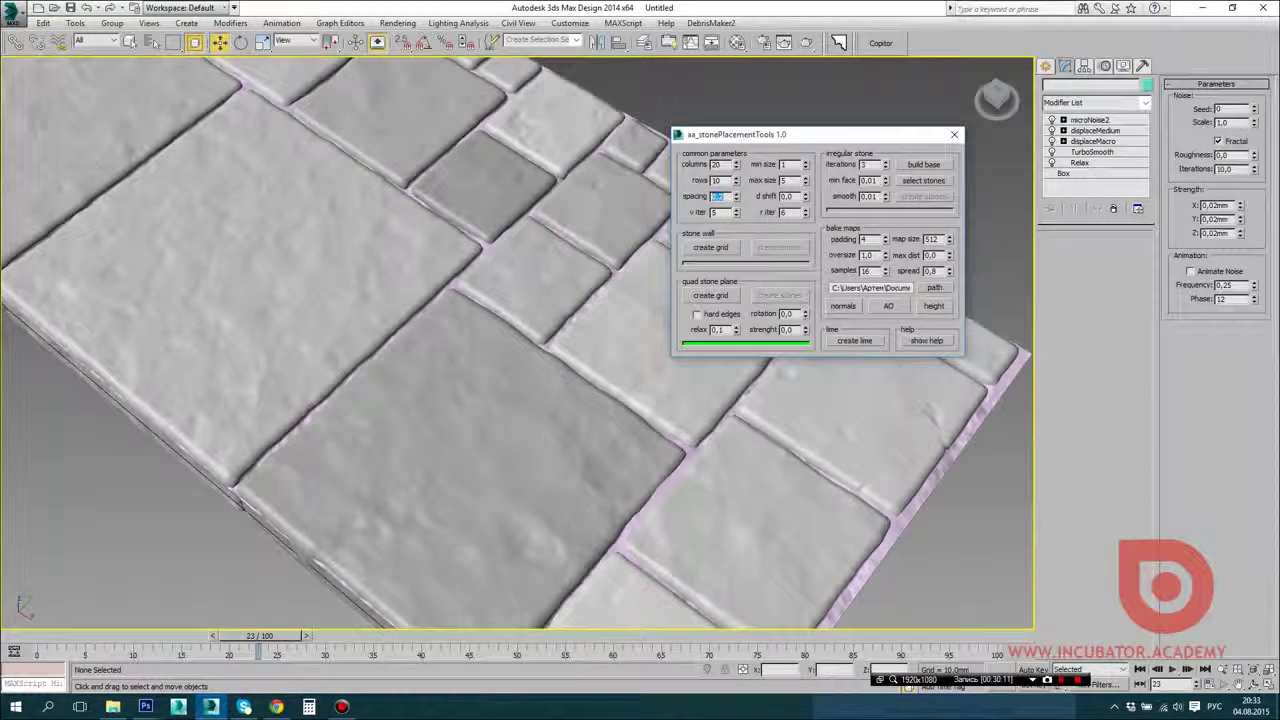
scroll(457, 423, "down", 4)
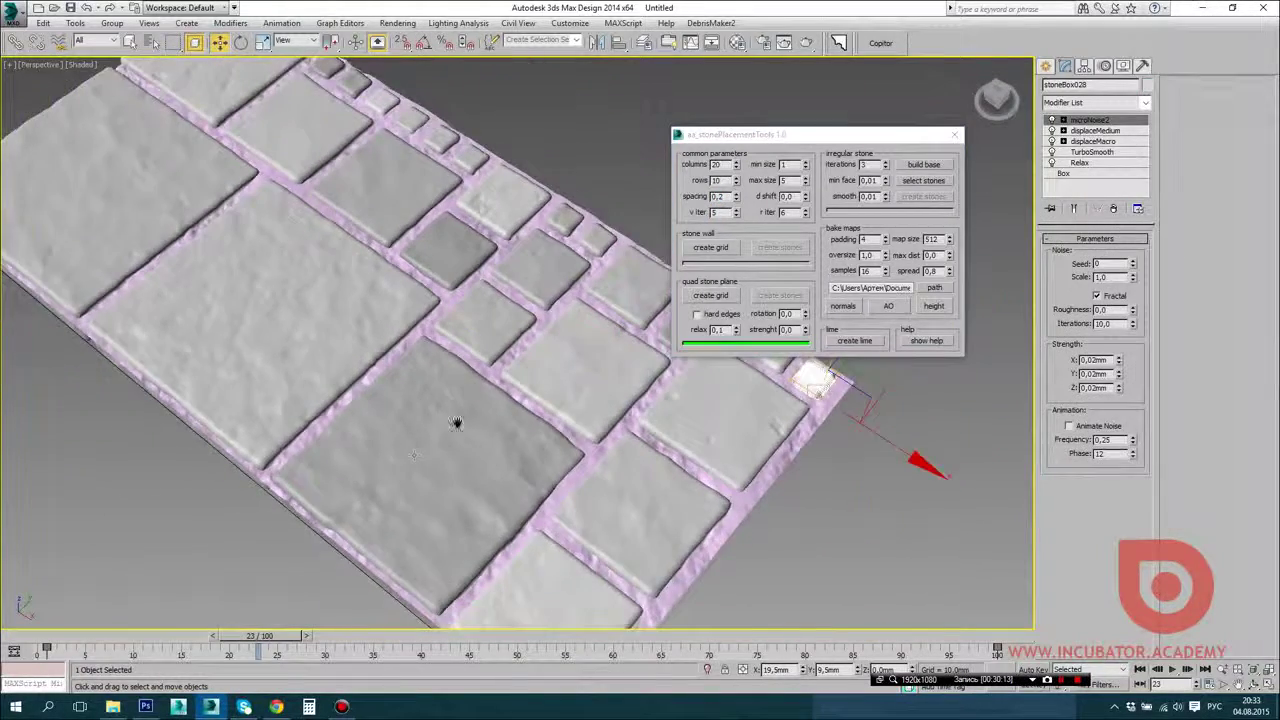
middle_click_drag(457, 423, 405, 400)
Step: Switch the viewport shading to Clay and clear the stone selection
left_click(683, 526)
left_click_drag(764, 584, 240, 368)
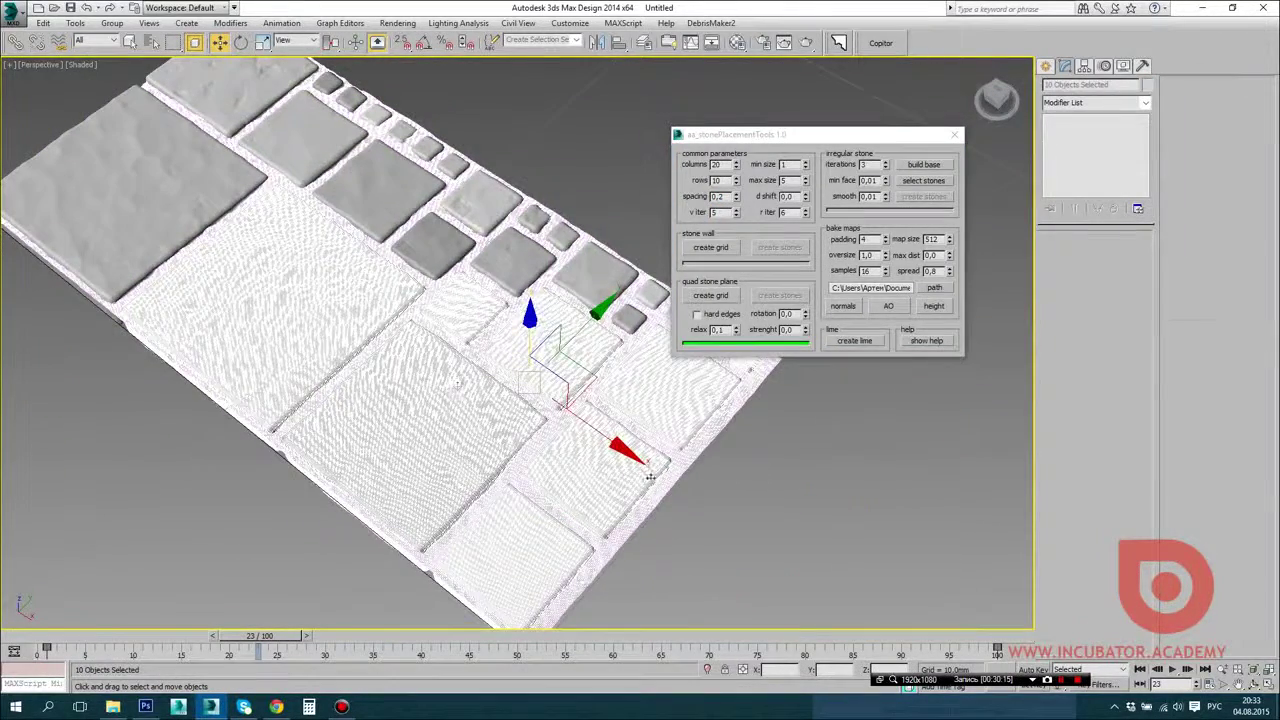
left_click(590, 455)
left_click(80, 64)
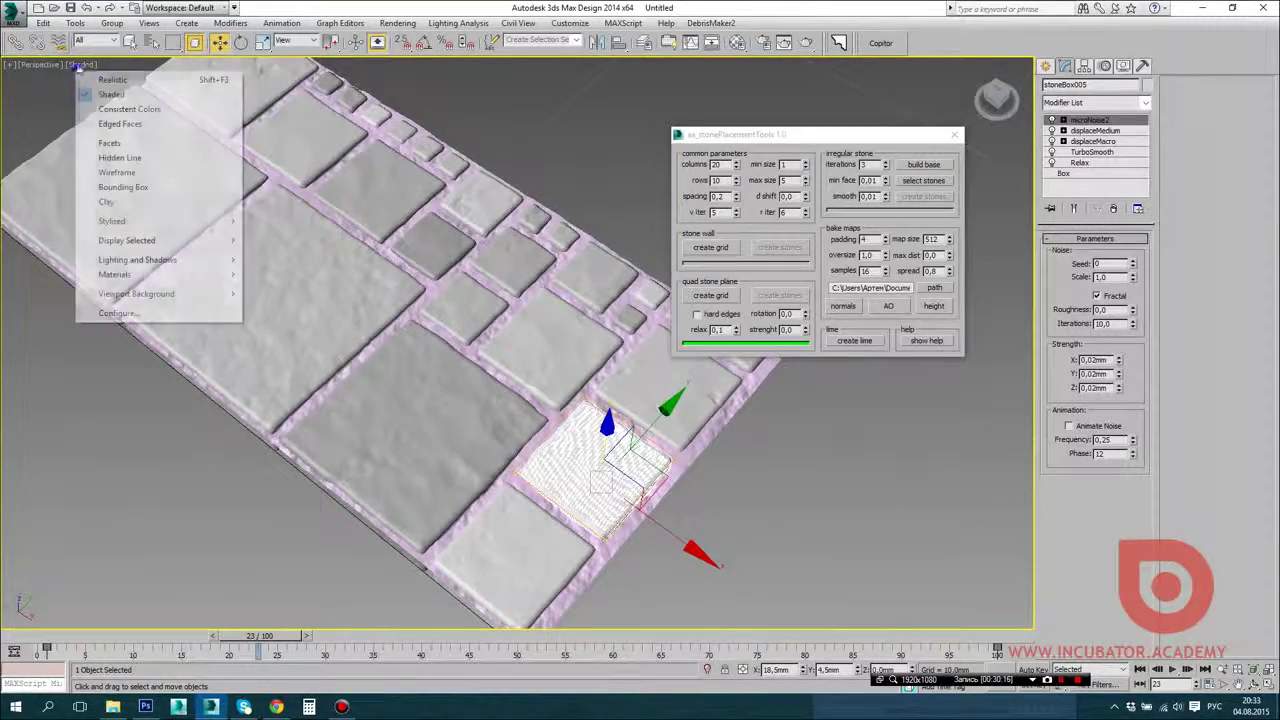
left_click(116, 205)
left_click(570, 149)
Step: Examine the stones and the lime joints of the clay-shaded plane from several angles and distances
scroll(406, 300, "down", 3)
middle_click_drag(570, 149, 257, 197, "alt")
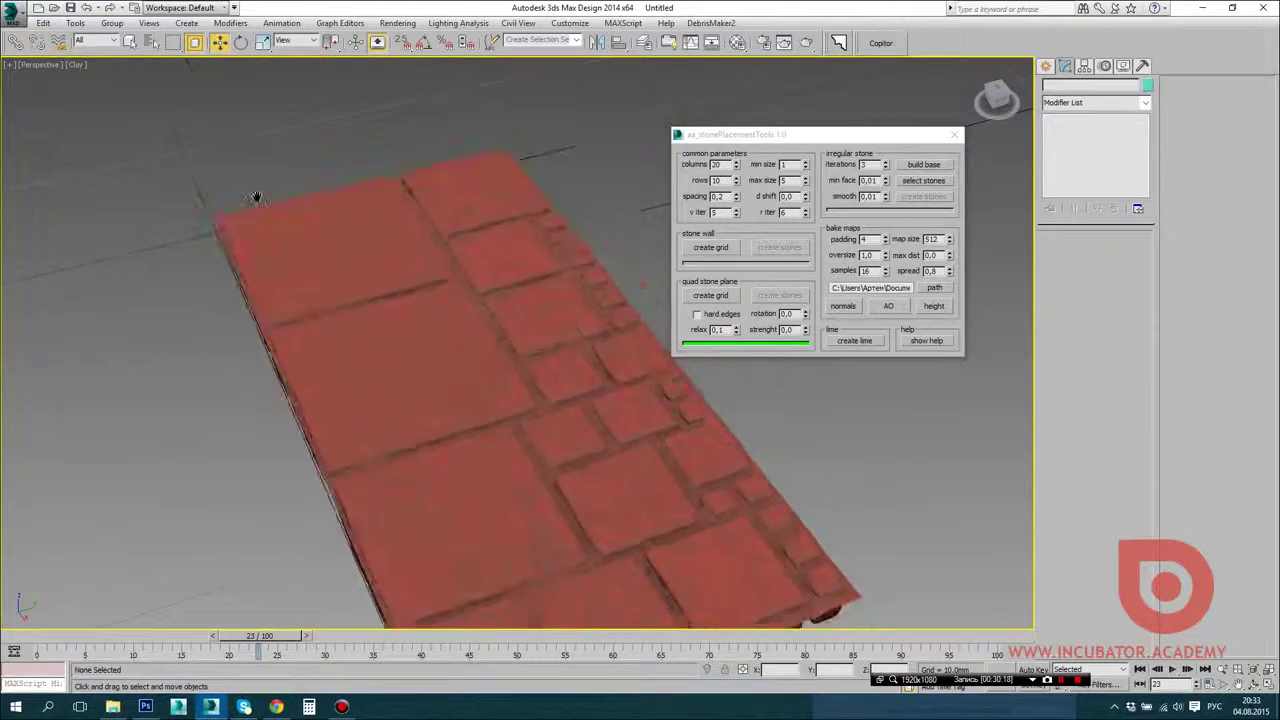
scroll(520, 434, "up", 3)
middle_click_drag(520, 434, 394, 437)
scroll(406, 366, "down", 2)
scroll(394, 437, "down", 3)
scroll(346, 503, "up", 3)
mouse_move(346, 503)
middle_mouse_down()
mouse_move(364, 462)
mouse_move(360, 520)
middle_mouse_up()
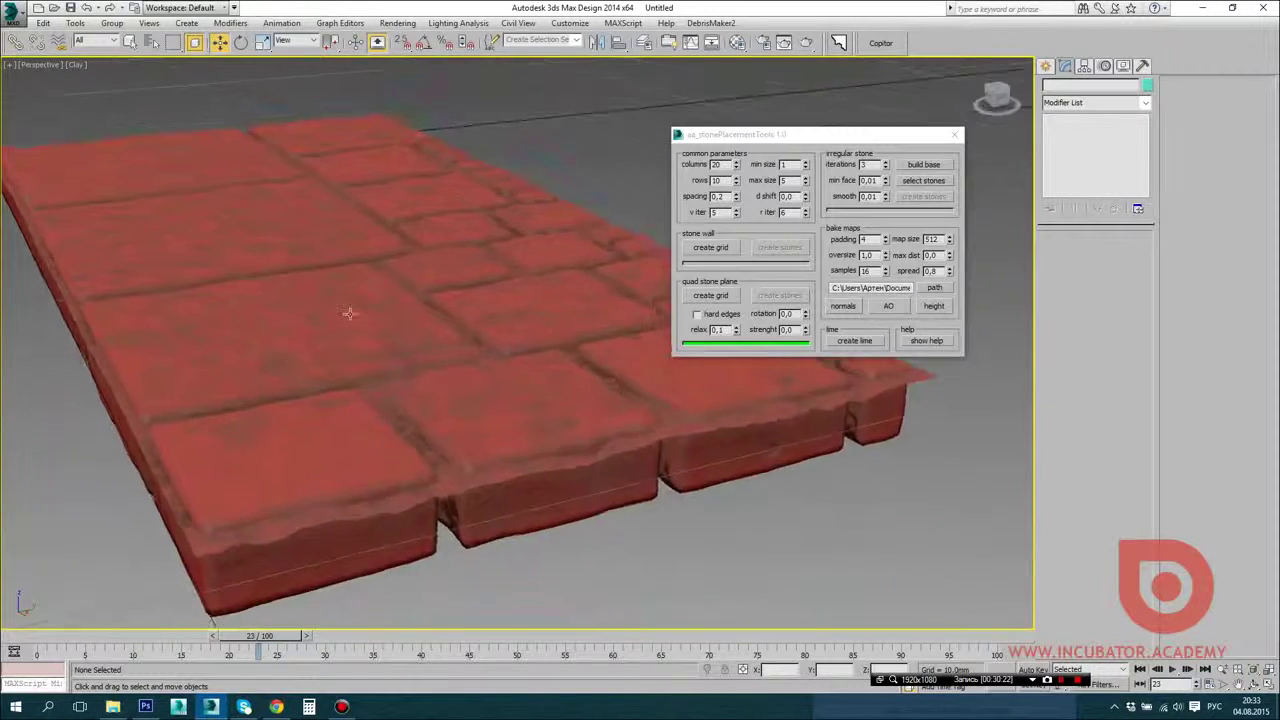
middle_click_drag(349, 311, 414, 534, "alt")
middle_click_drag(420, 340, 458, 487)
middle_click_drag(472, 318, 441, 522, "alt")
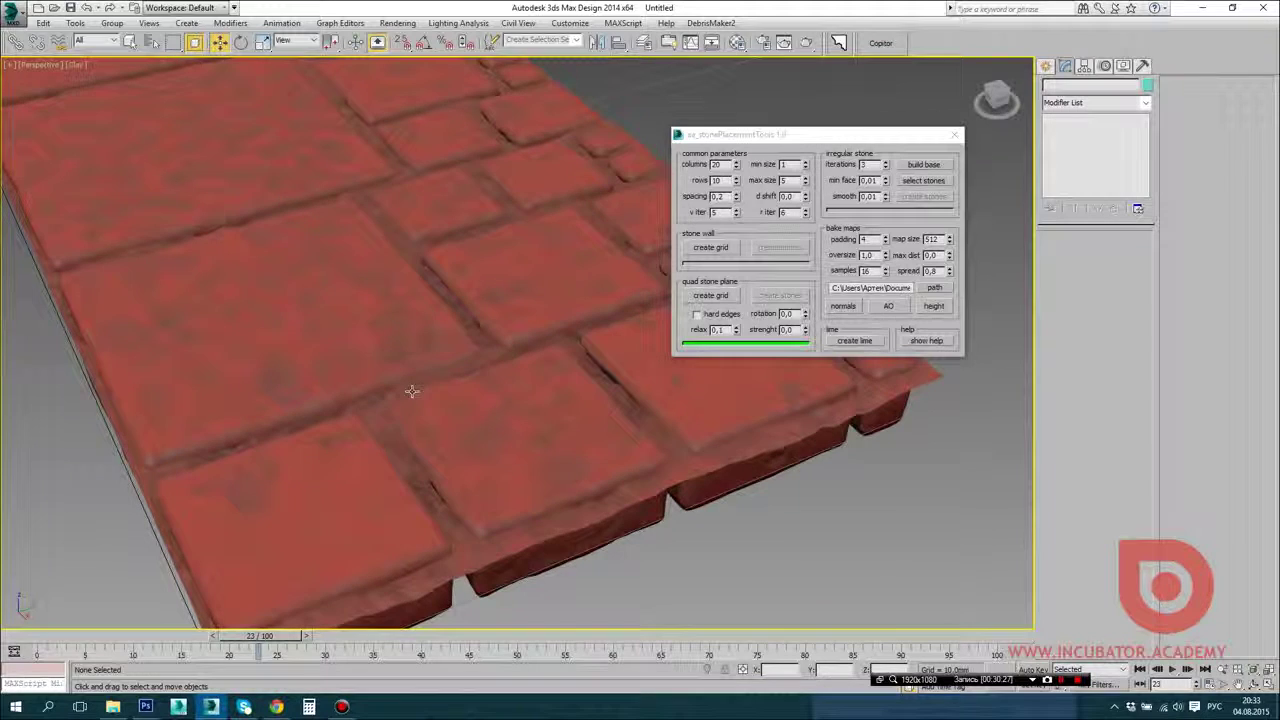
scroll(512, 410, "down", 5)
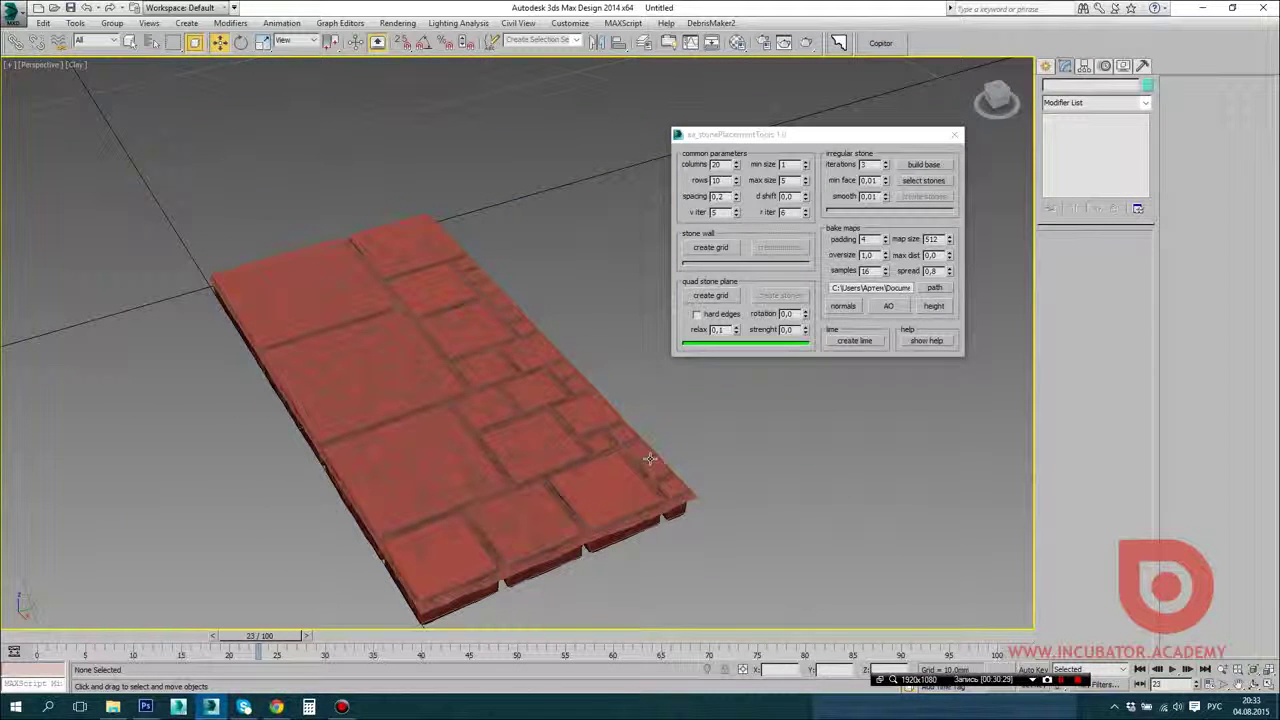
Step: Close the stone placement dialog and delete all the stones together with the lime mesh
left_click(955, 134)
left_click_drag(820, 565, 215, 251)
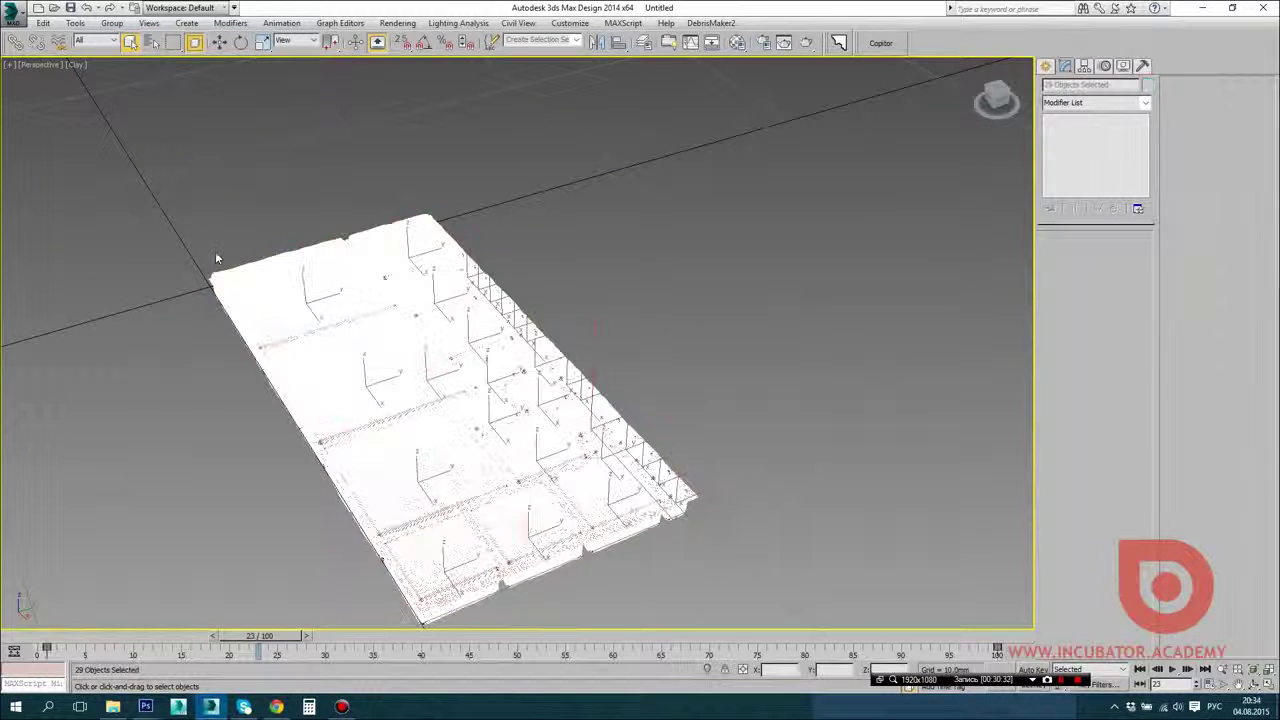
key("Delete")
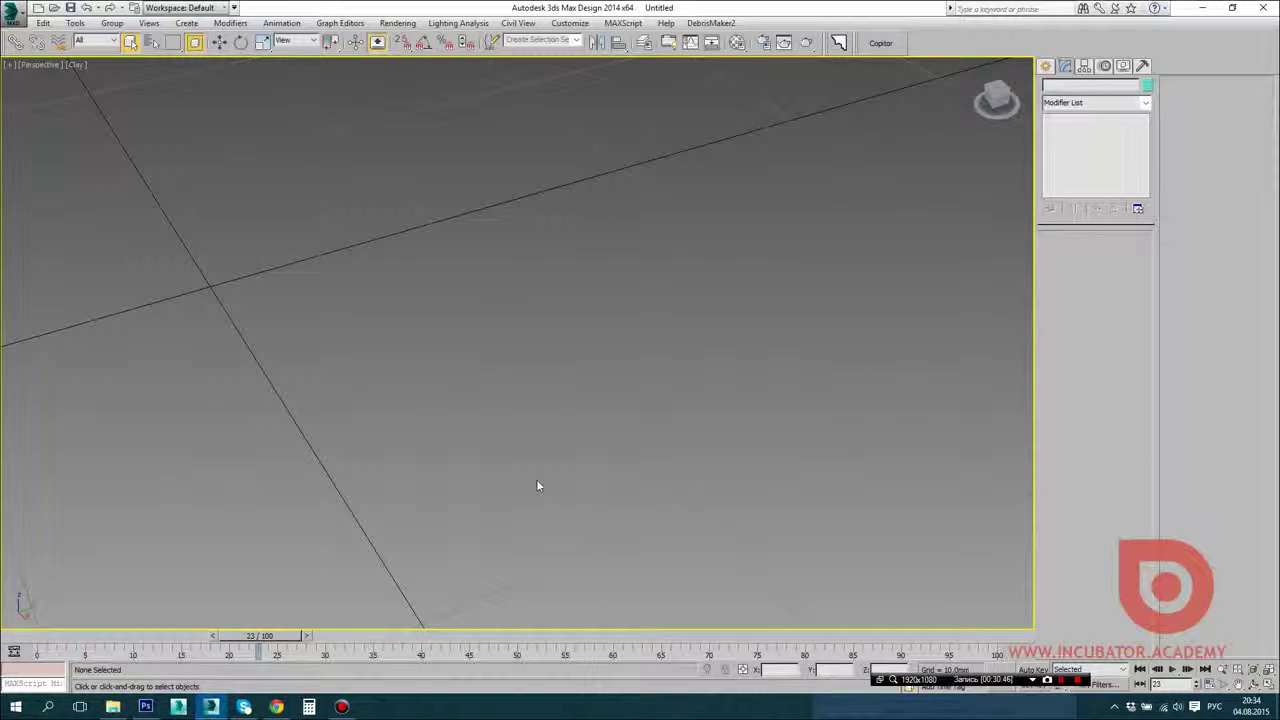
Step: Check the webinar chat in the browser and return to 3ds Max
key("alt+Tab")
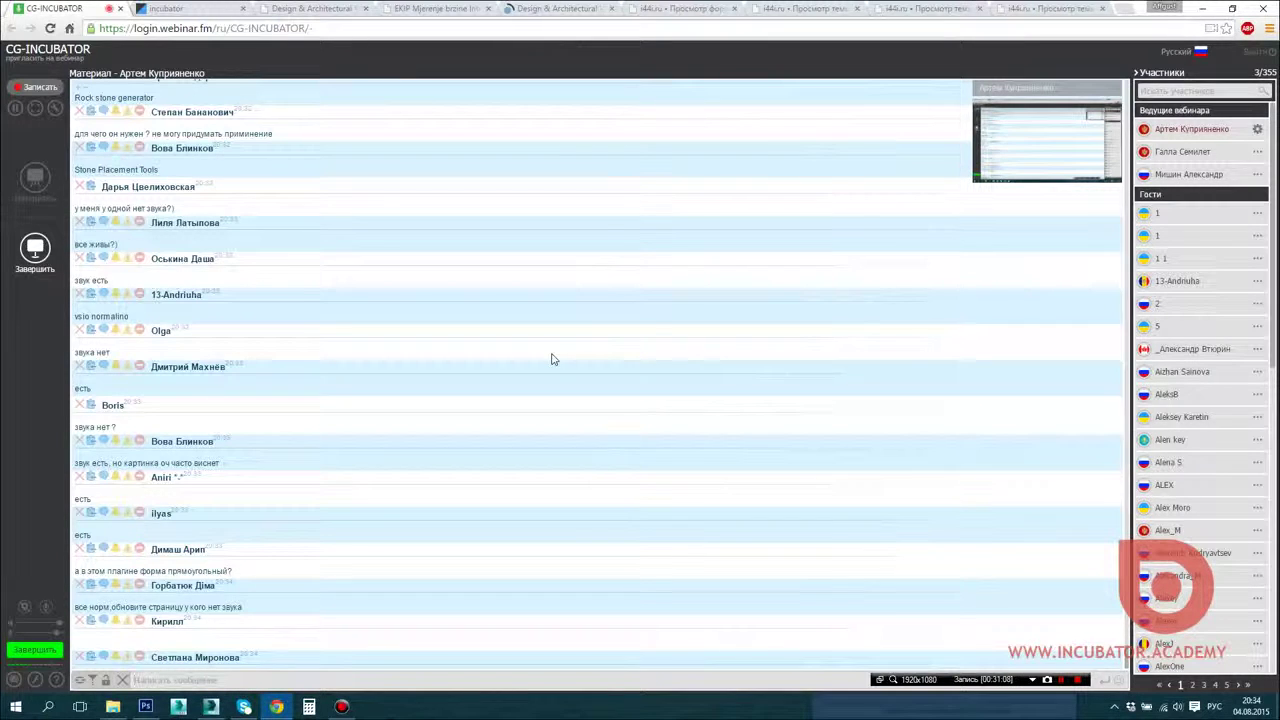
left_click(210, 707)
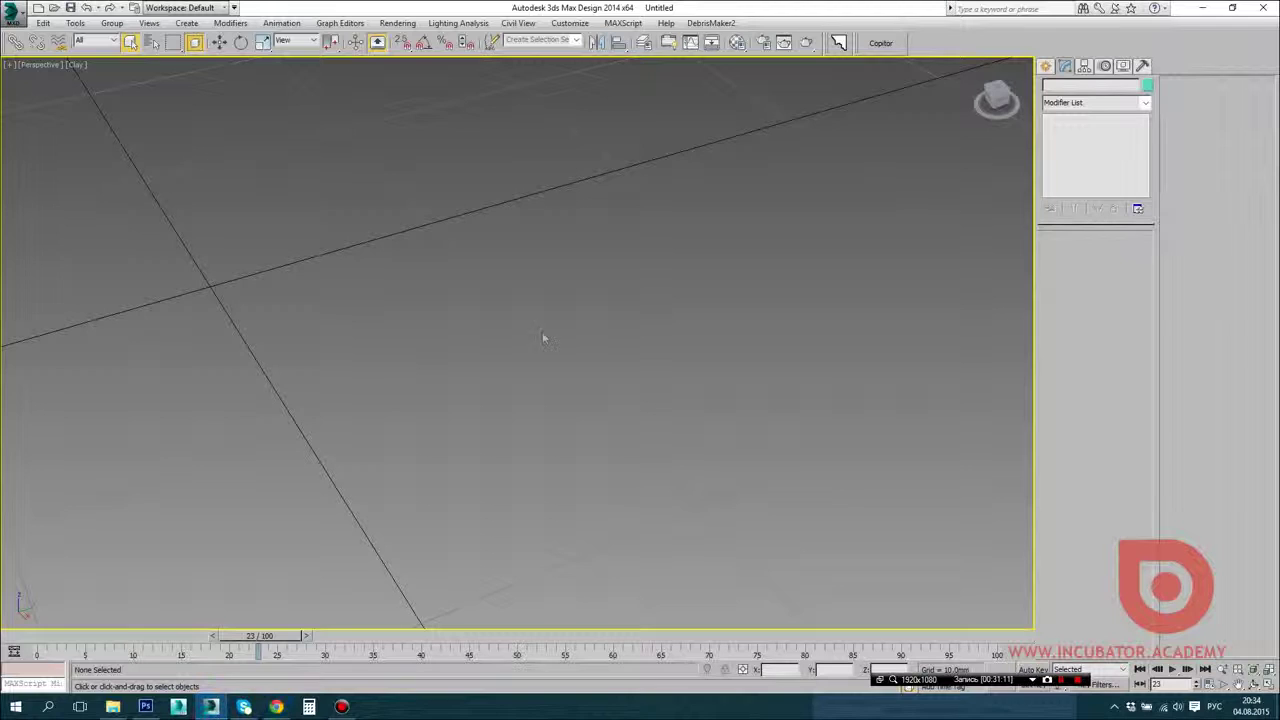
Step: Draw a rectangle spline about 560 mm wide on the grid in the perspective view
left_click(1045, 66)
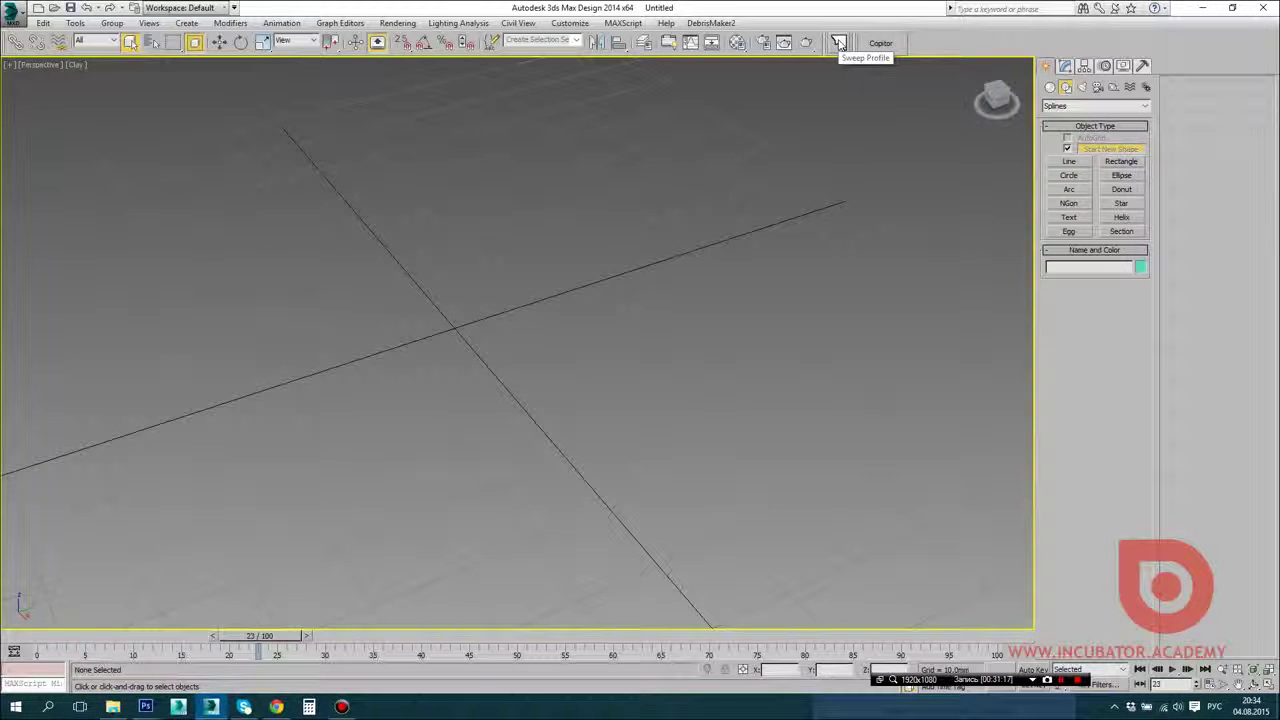
left_click(1121, 161)
scroll(825, 252, "down", 5)
left_click_drag(273, 175, 857, 419)
scroll(857, 419, "down", 5)
middle_click_drag(857, 419, 745, 471, "alt")
Step: Set the rectangle's length to 2000 mm and its width to 5000 mm
left_click_drag(1138, 380, 1138, 376)
double_click(1115, 378)
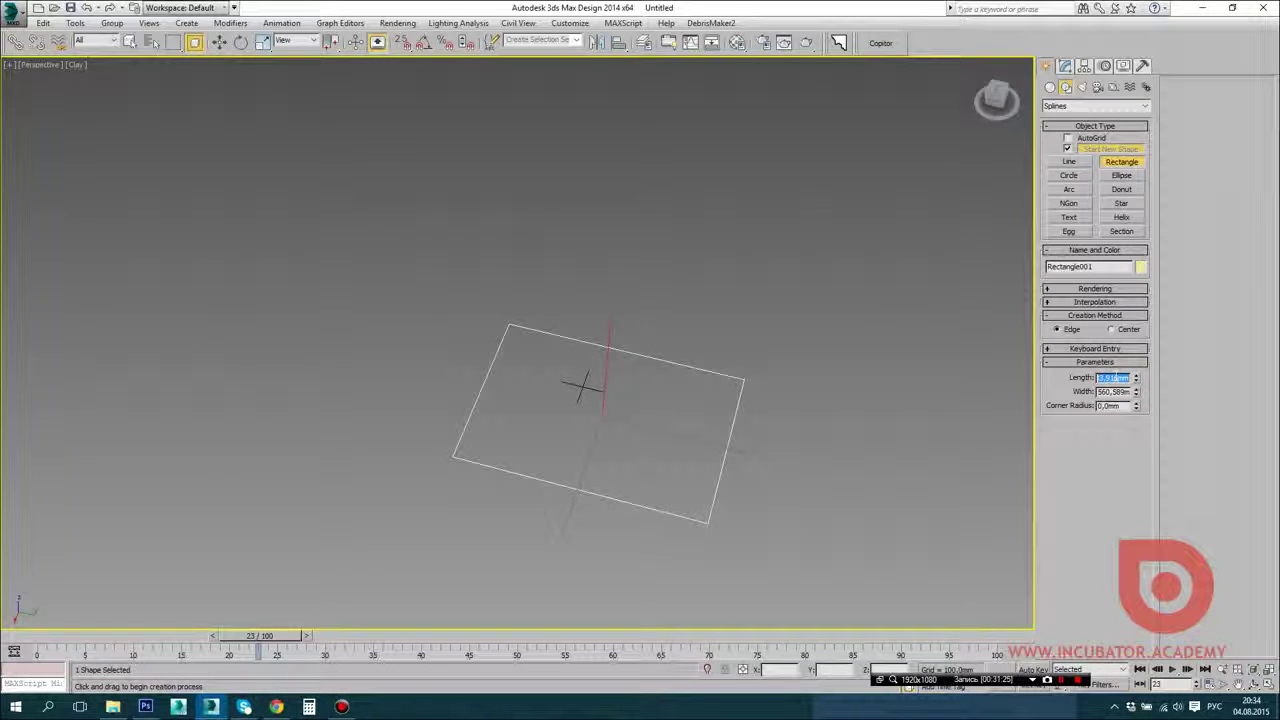
type("2000")
key("Return")
key("Tab")
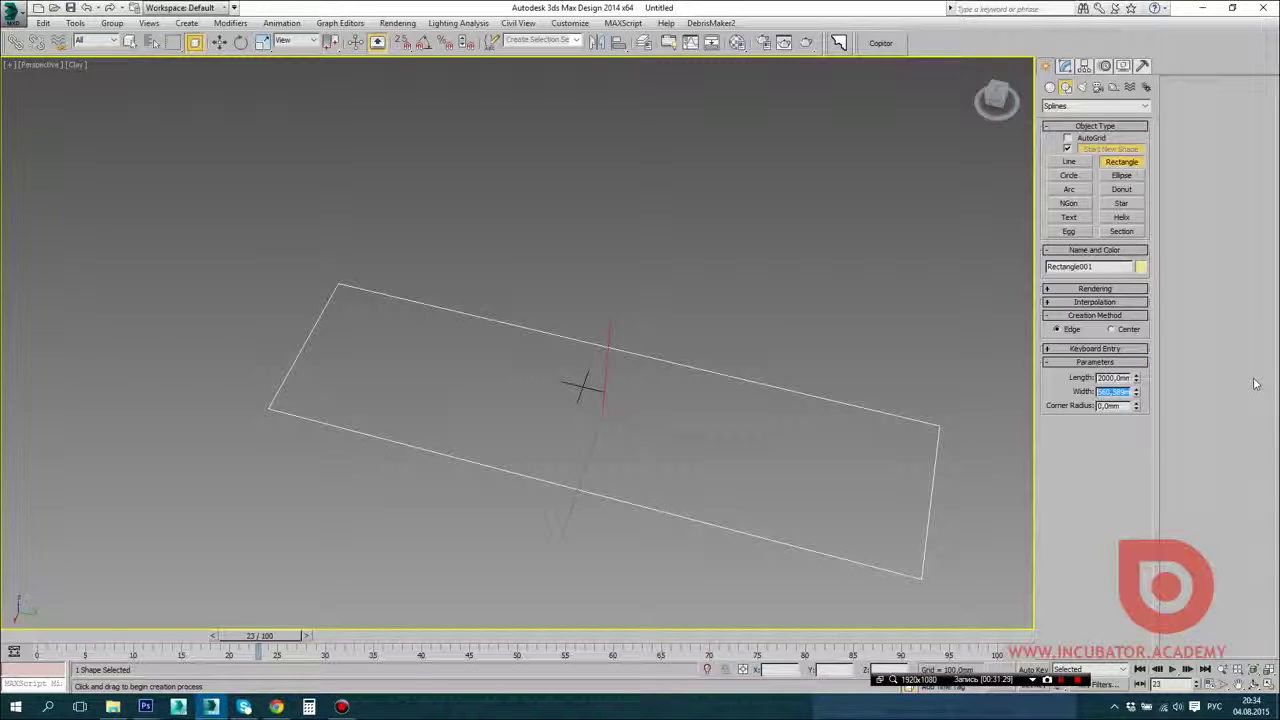
type("5000")
key("Return")
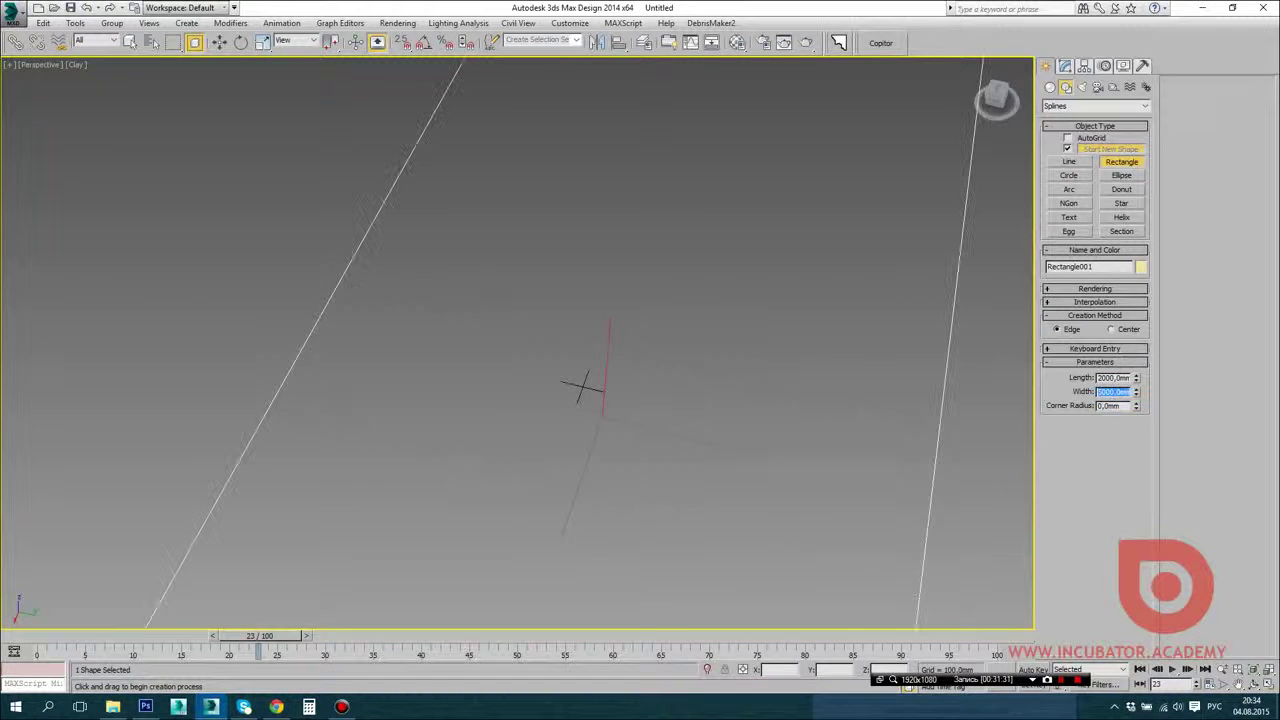
Step: Open the Sweep Profile script with the rectangle still selected
scroll(550, 288, "down", 5)
middle_click_drag(520, 306, 502, 378, "alt")
scroll(558, 322, "up", 4)
middle_click_drag(784, 240, 723, 324, "alt")
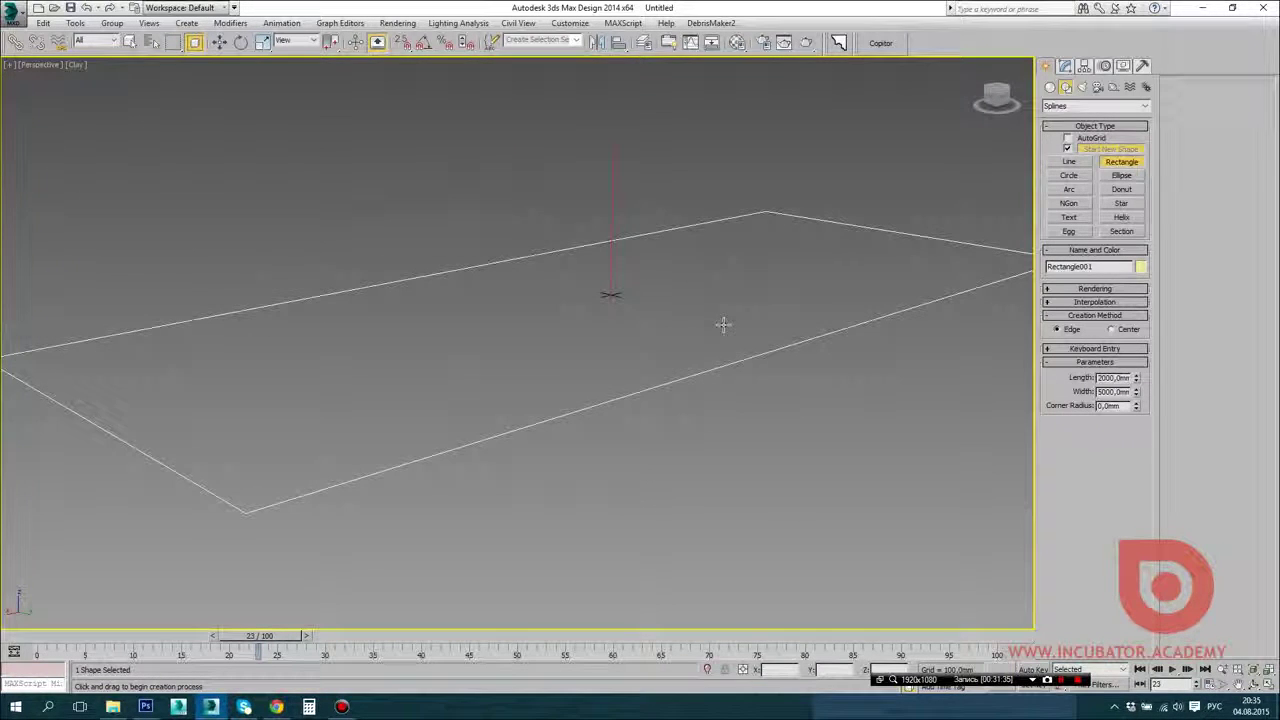
left_click(838, 43)
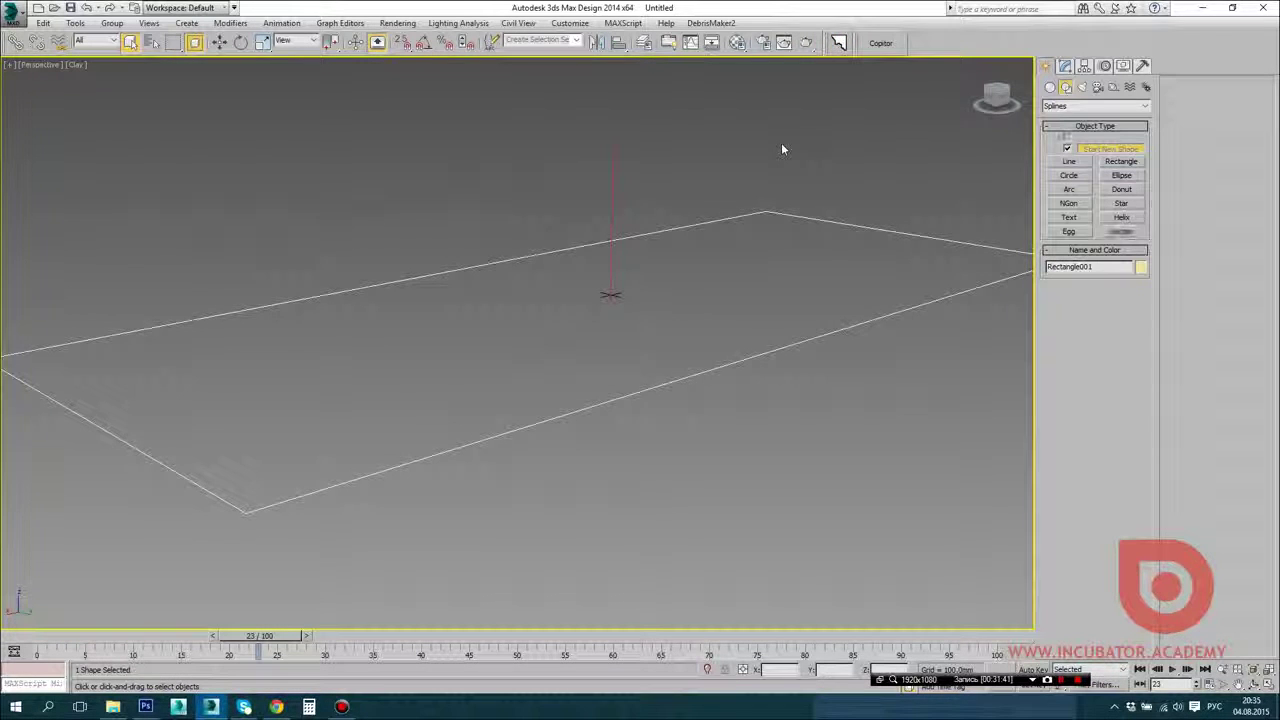
left_click(839, 43)
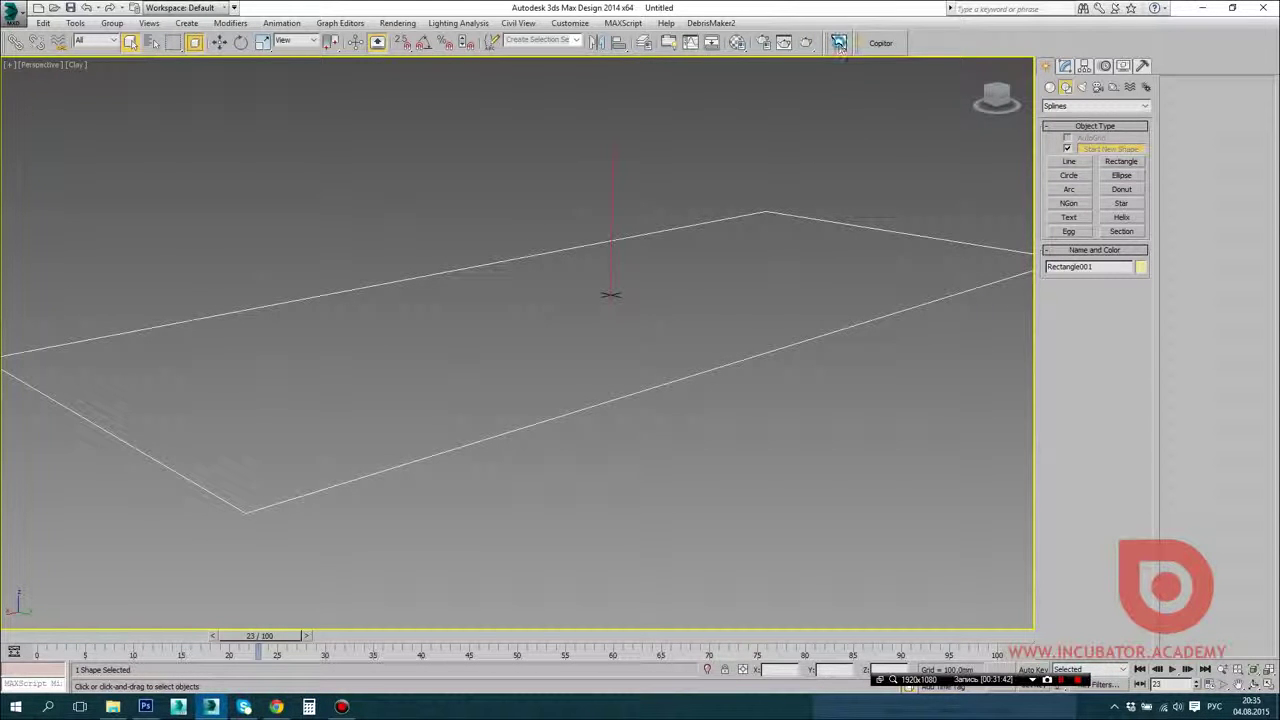
middle_click_drag(648, 327, 591, 357, "alt")
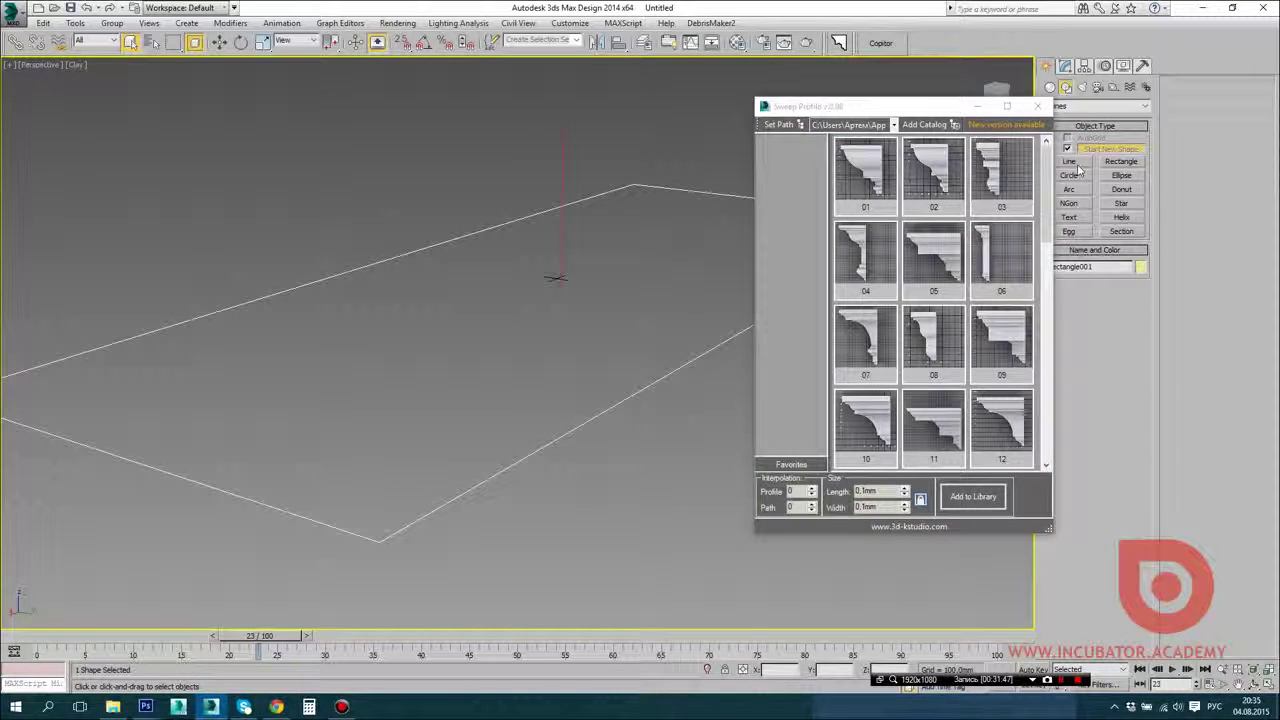
Step: Apply the sweep profiles 12, 13 and 15 to the rectangle one after another
scroll(1013, 330, "down", 2)
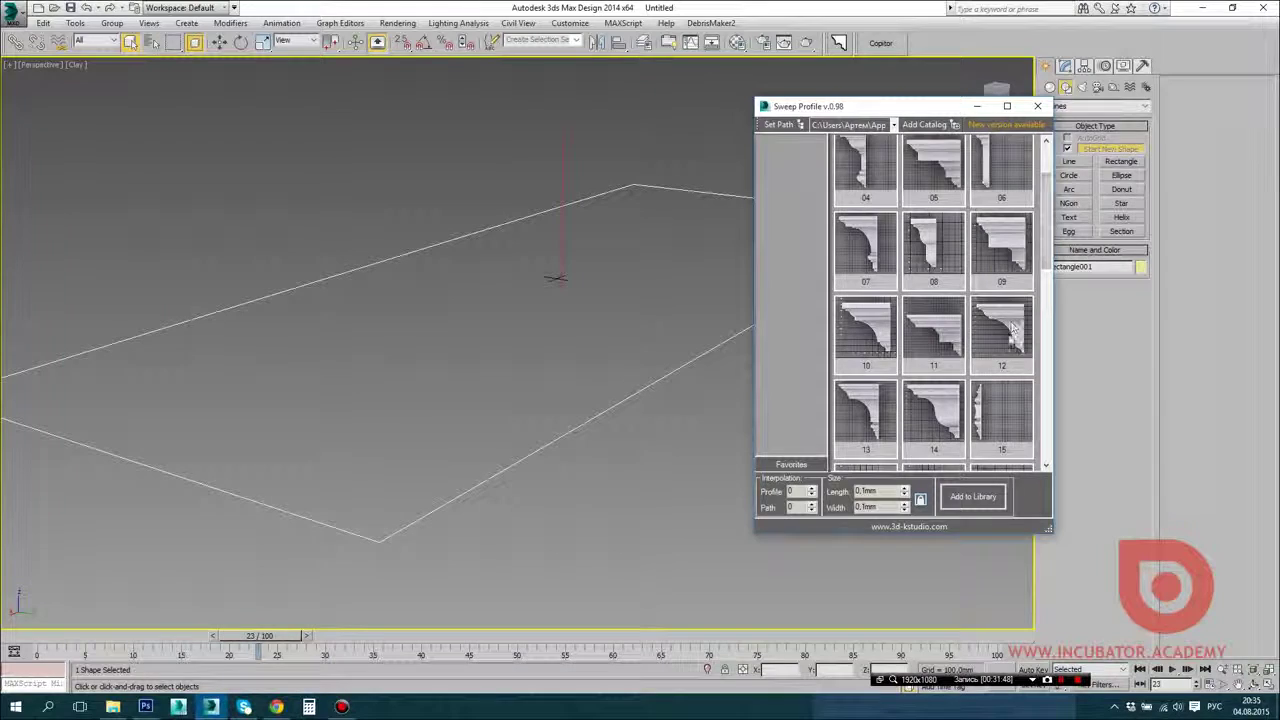
left_click(1005, 334)
middle_click_drag(572, 450, 465, 360, "alt")
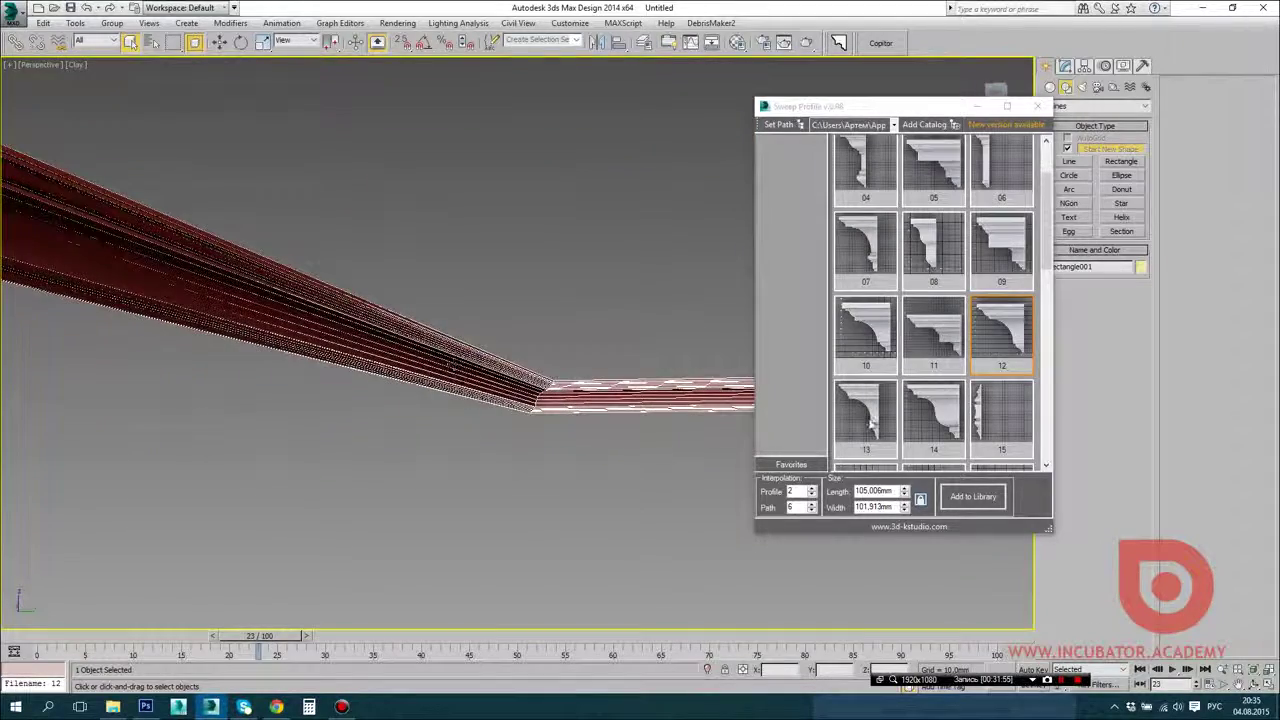
left_click(872, 422)
middle_click_drag(404, 370, 400, 450, "alt")
left_click(1006, 422)
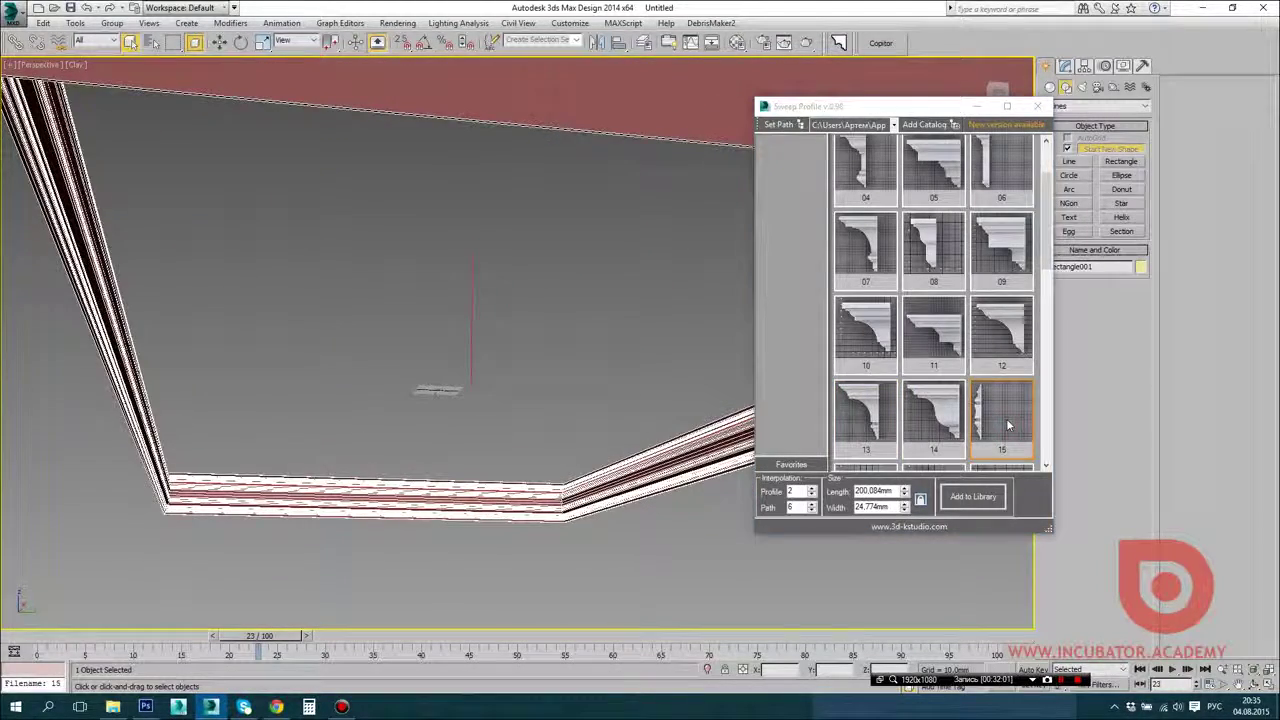
Step: Try the sweep profiles 21, 22, 23 and 24 on the rectangle in turn
left_click_drag(1046, 190, 1044, 289)
left_click(1001, 252)
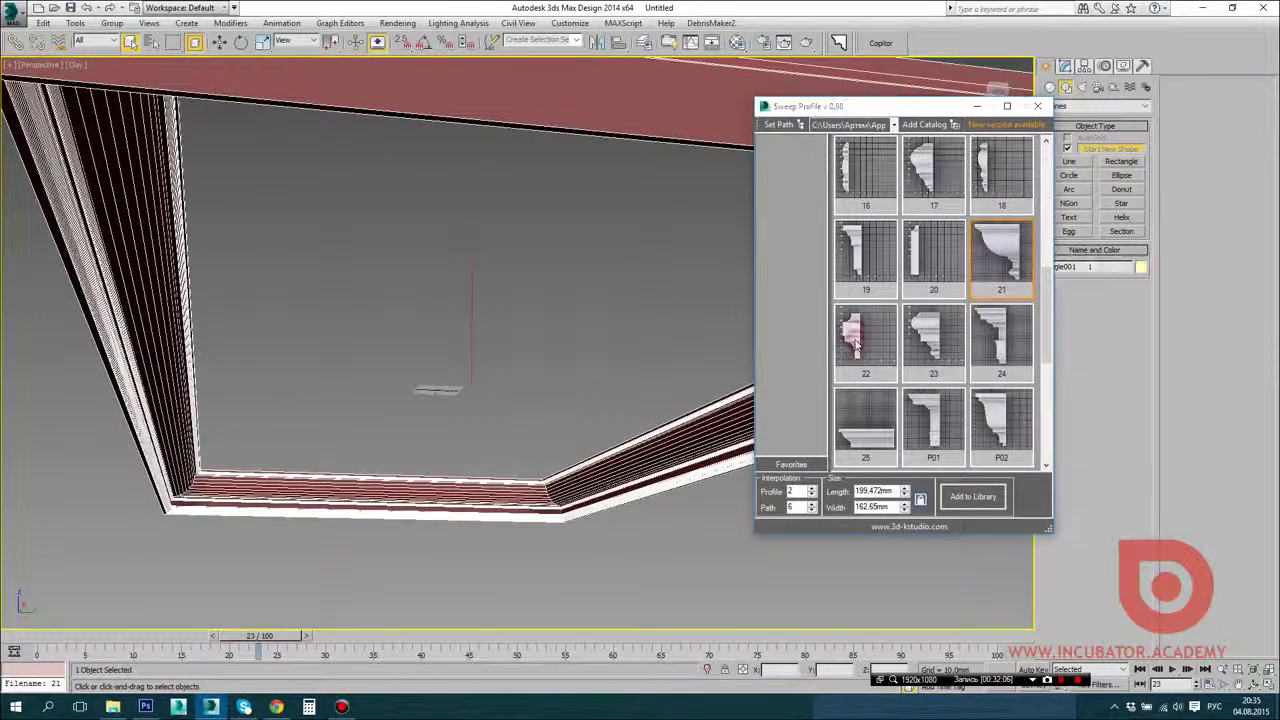
left_click(855, 342)
left_click(935, 342)
left_click(1010, 342)
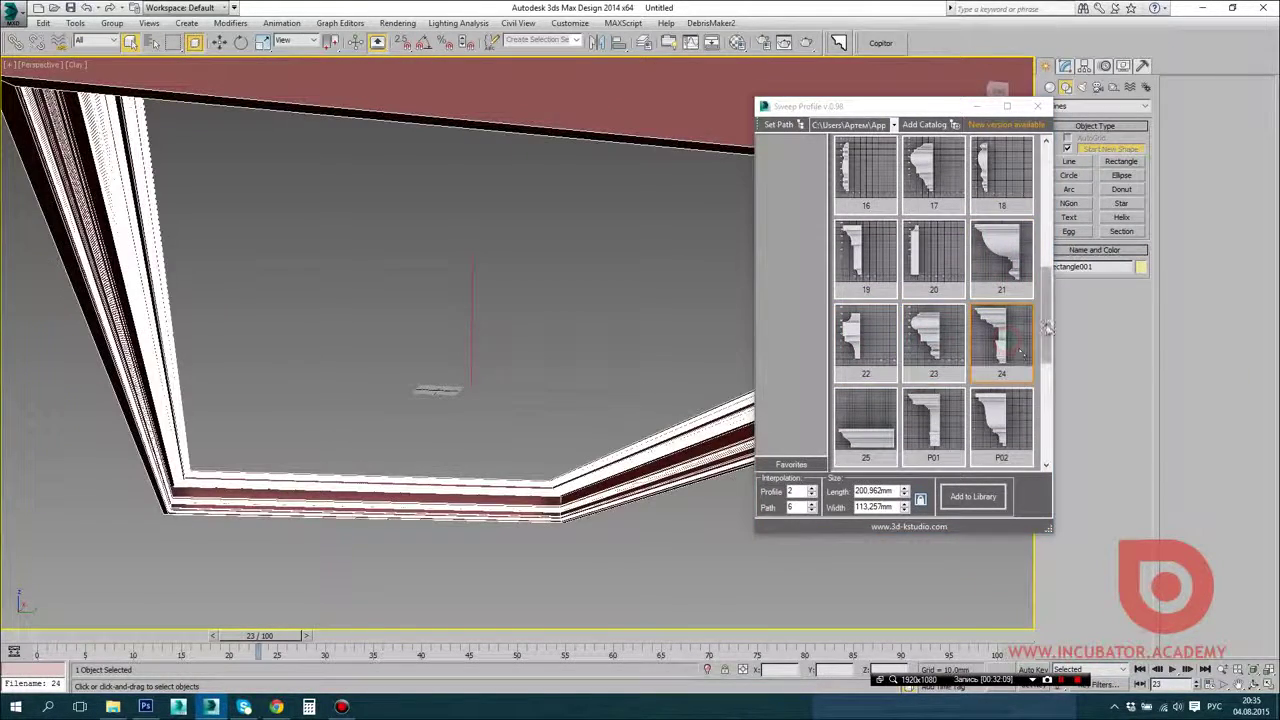
Step: Swap the rectangle's molding through the profiles P02, P01, P23 and P22
left_click_drag(1047, 328, 1046, 342)
left_click(995, 328)
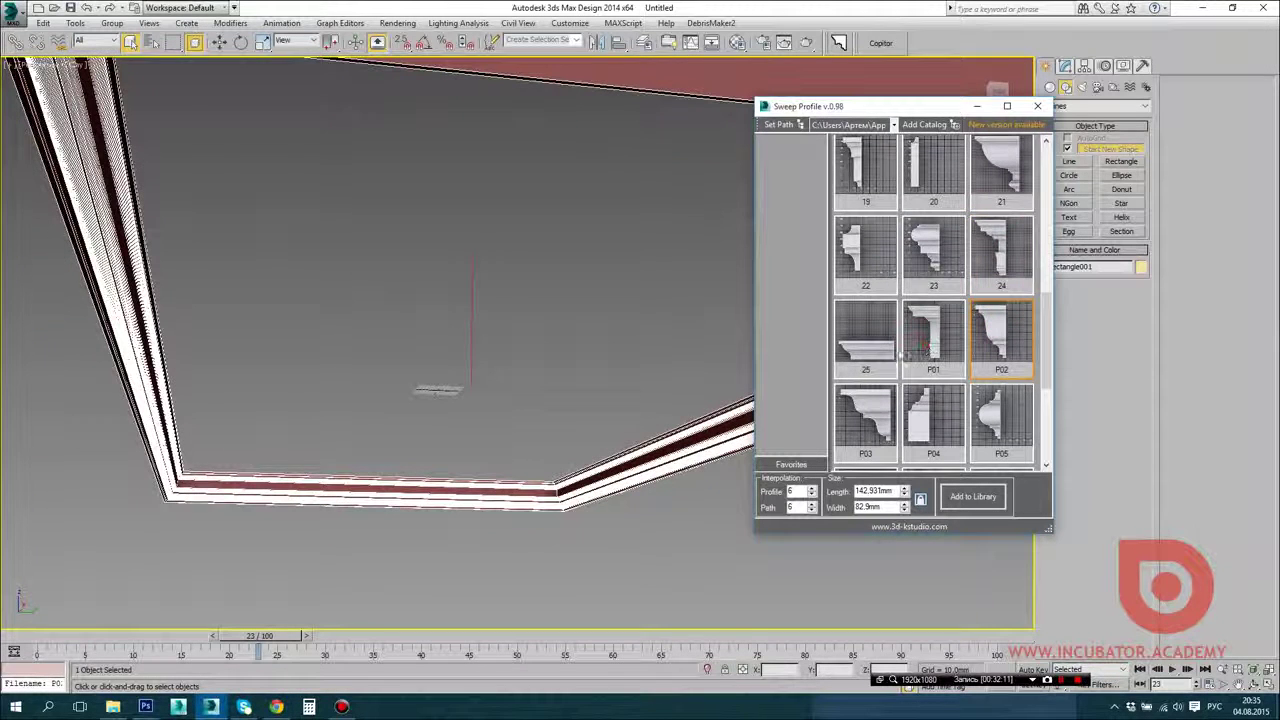
left_click(948, 325)
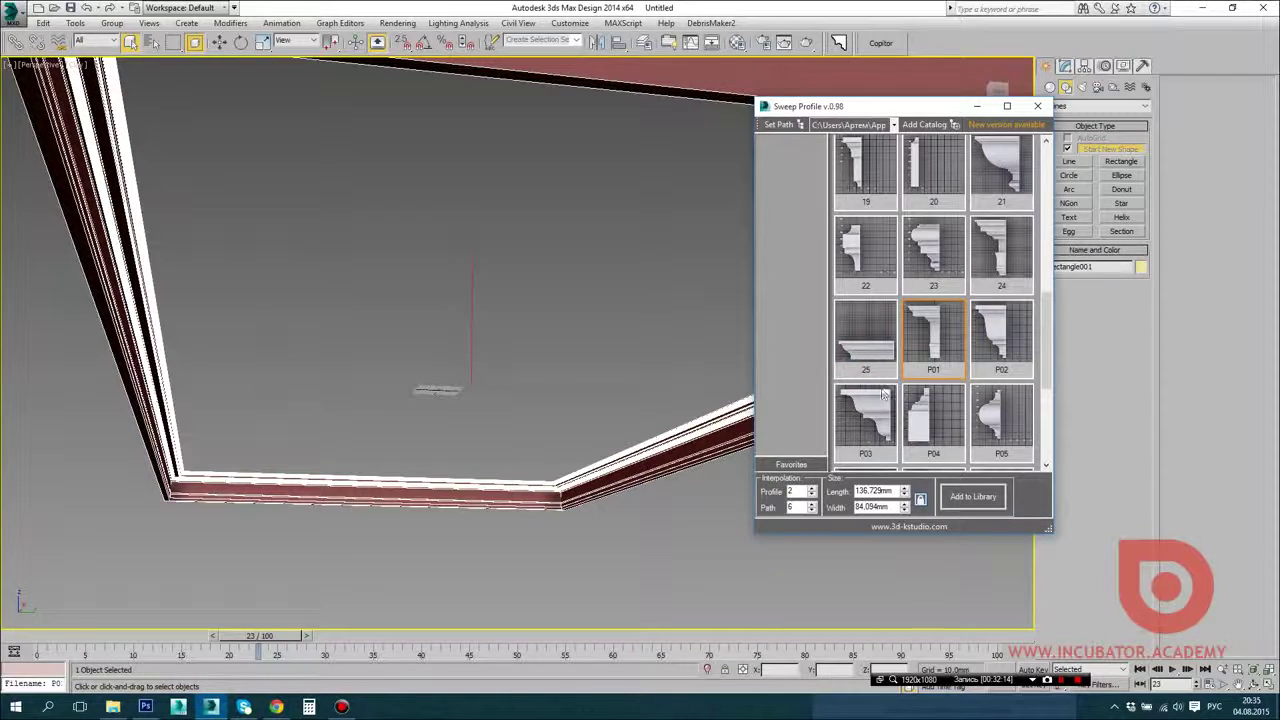
scroll(883, 396, "down", 3)
left_click(1012, 350)
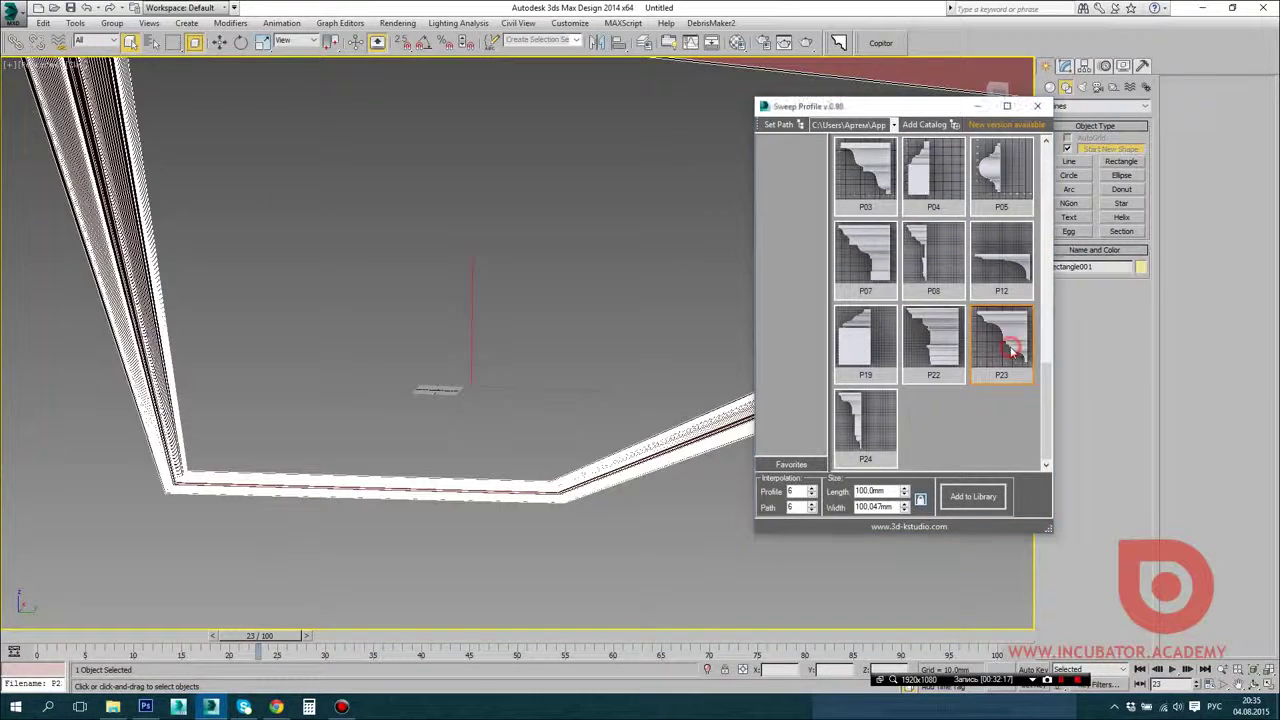
left_click(932, 345)
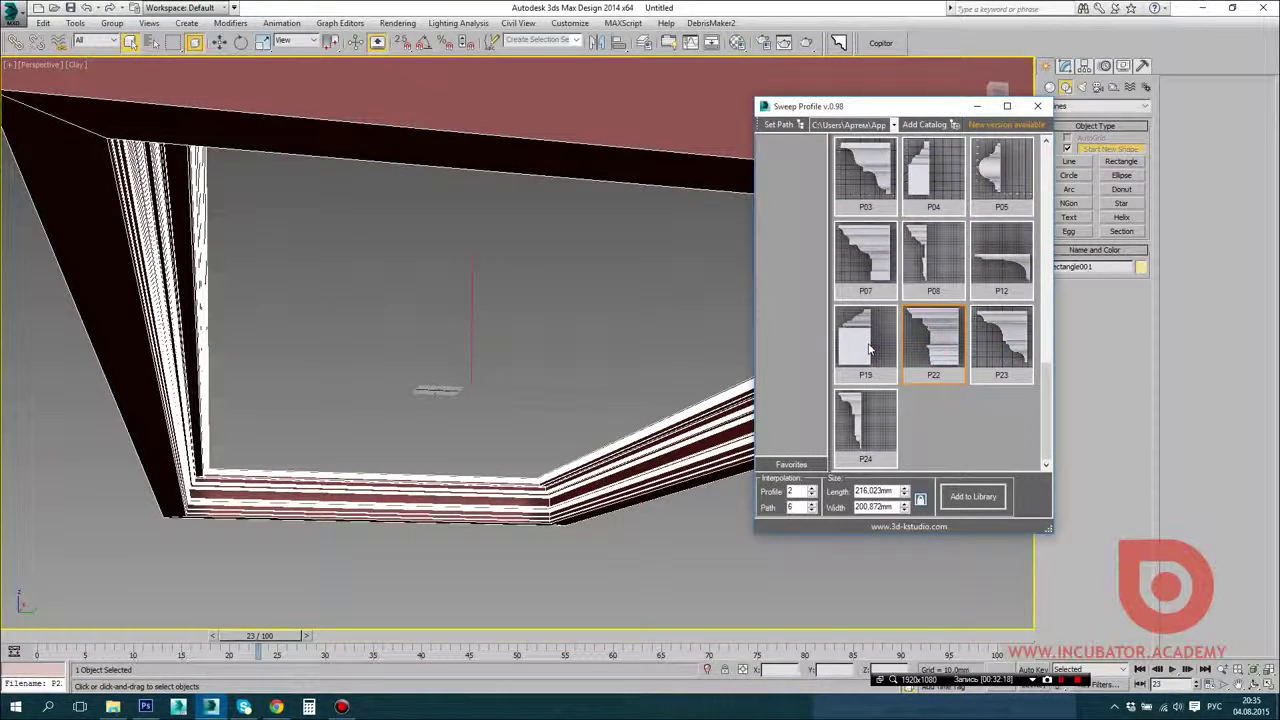
Step: Apply sweep profile P19 to the rectangle and inspect the molding from above
scroll(742, 366, "up", 2)
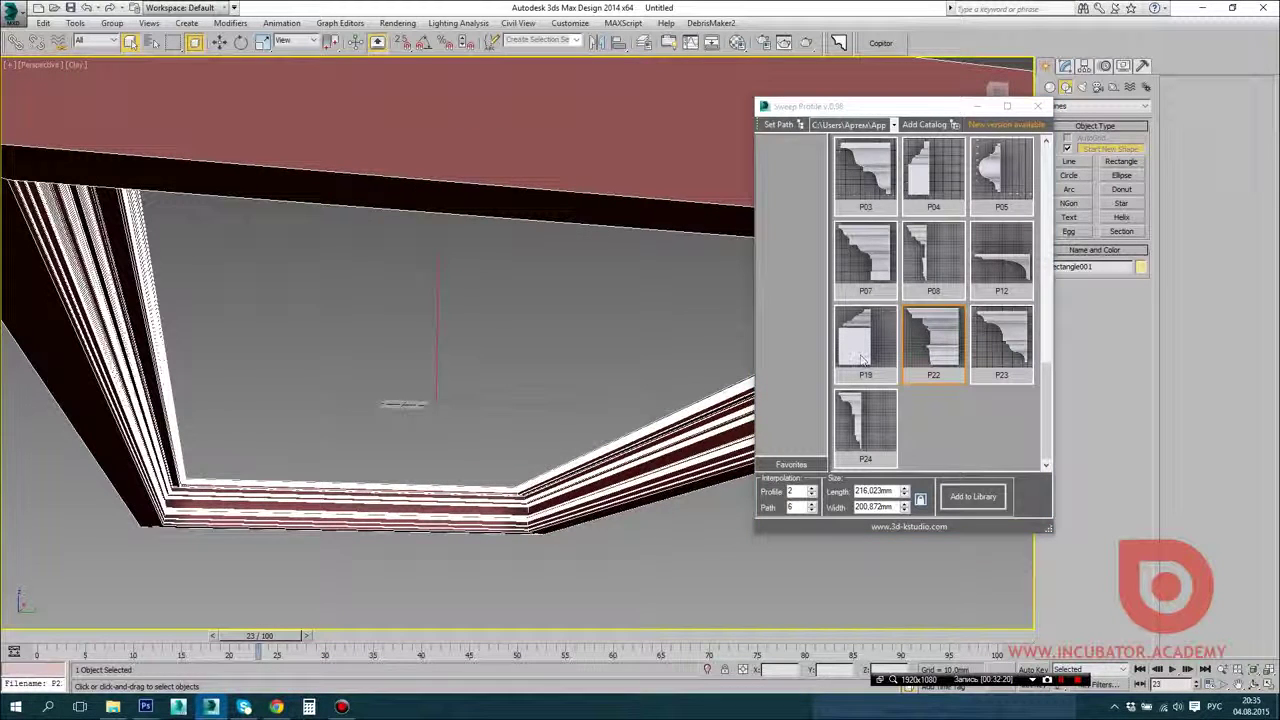
left_click(932, 365)
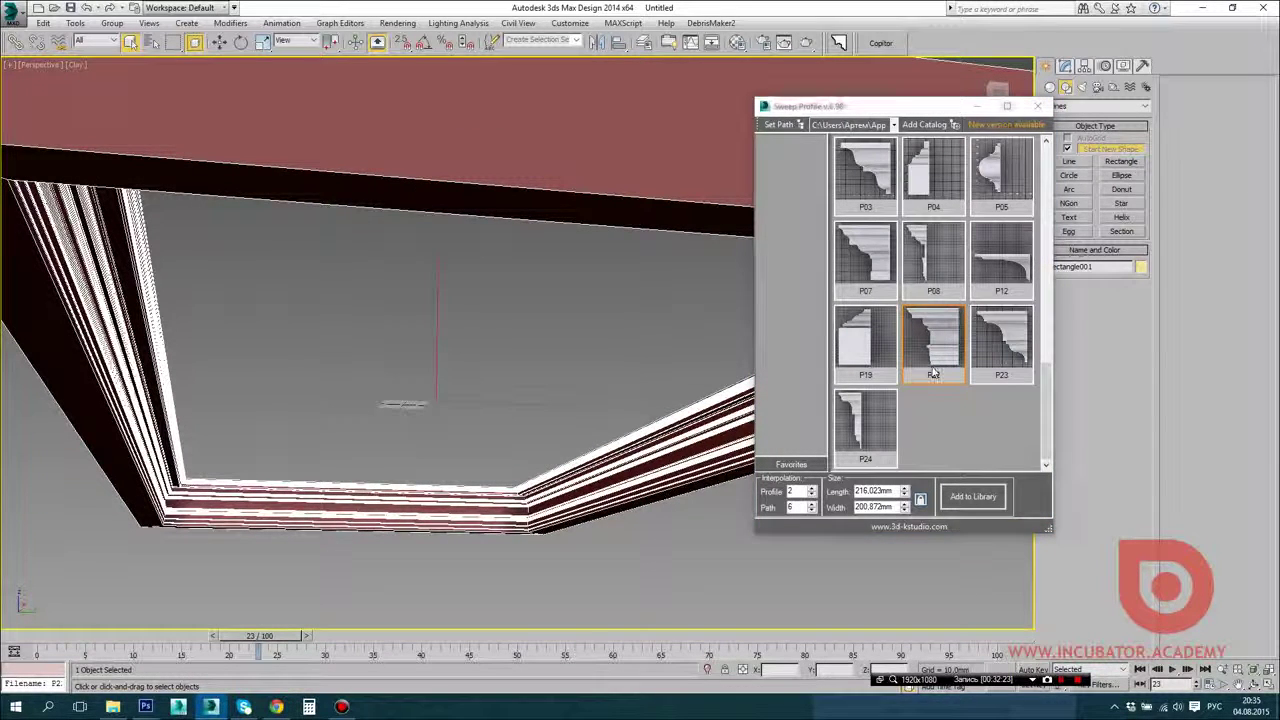
left_click(864, 350)
middle_click_drag(545, 433, 430, 487)
middle_click_drag(597, 473, 526, 374, "alt")
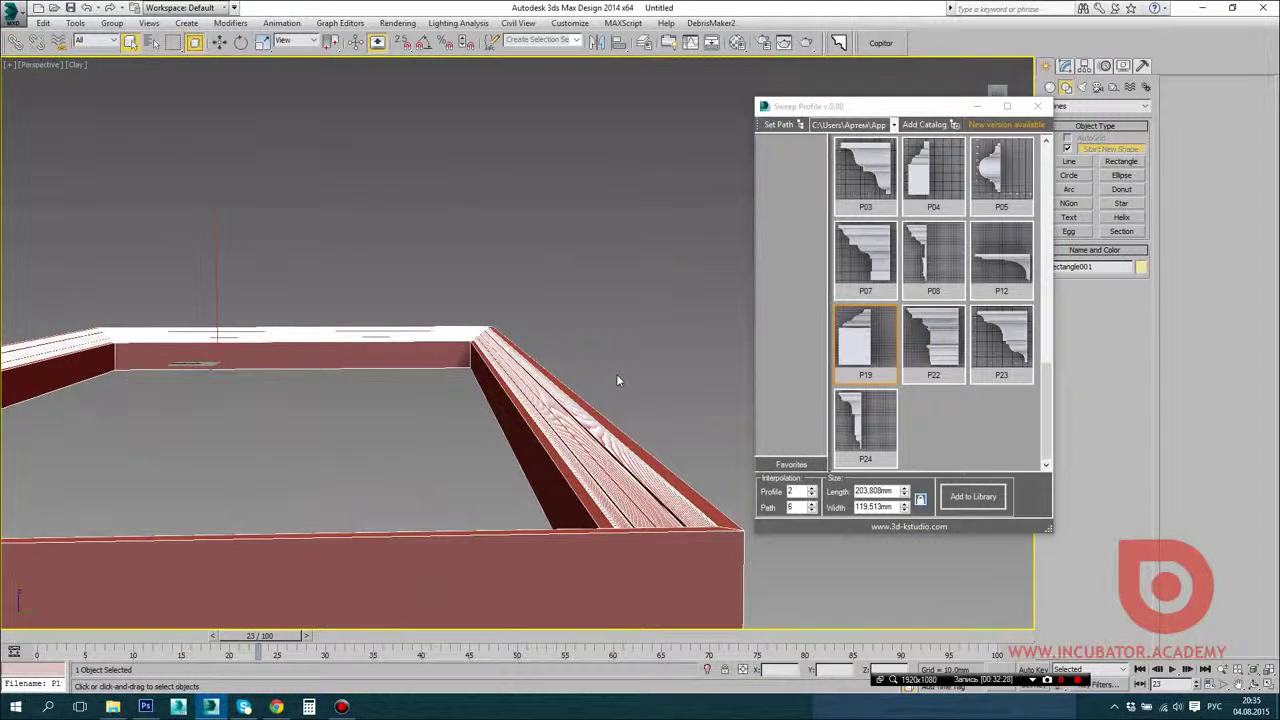
Step: Close the Sweep Profile script and show the parameters of the rectangle's Sweep modifier
left_click(1039, 107)
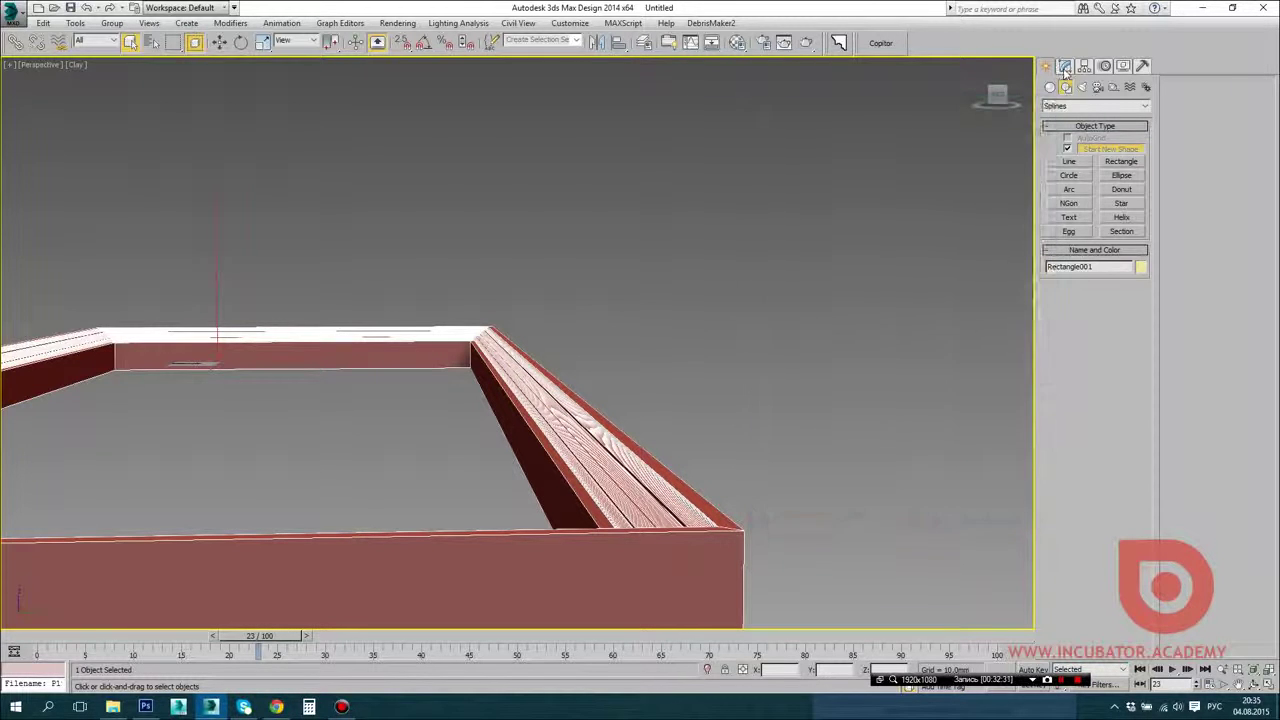
middle_click_drag(726, 330, 1030, 284, "alt")
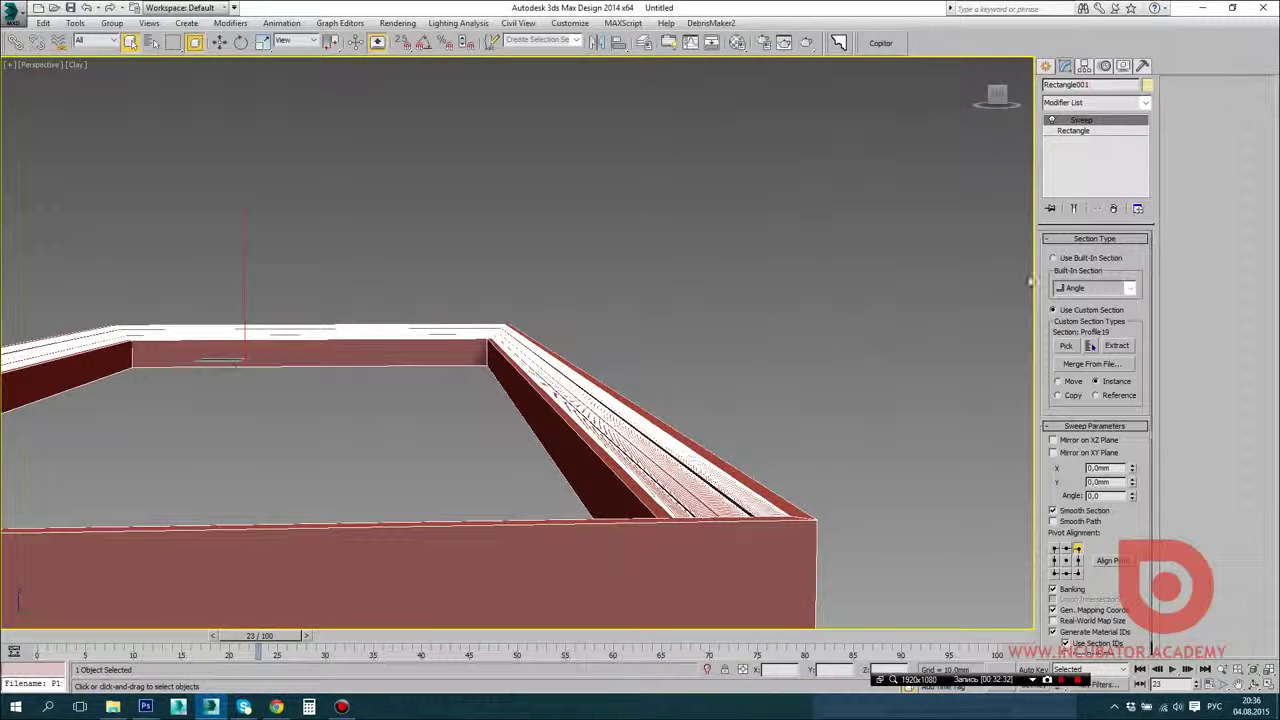
middle_click_drag(528, 420, 668, 438)
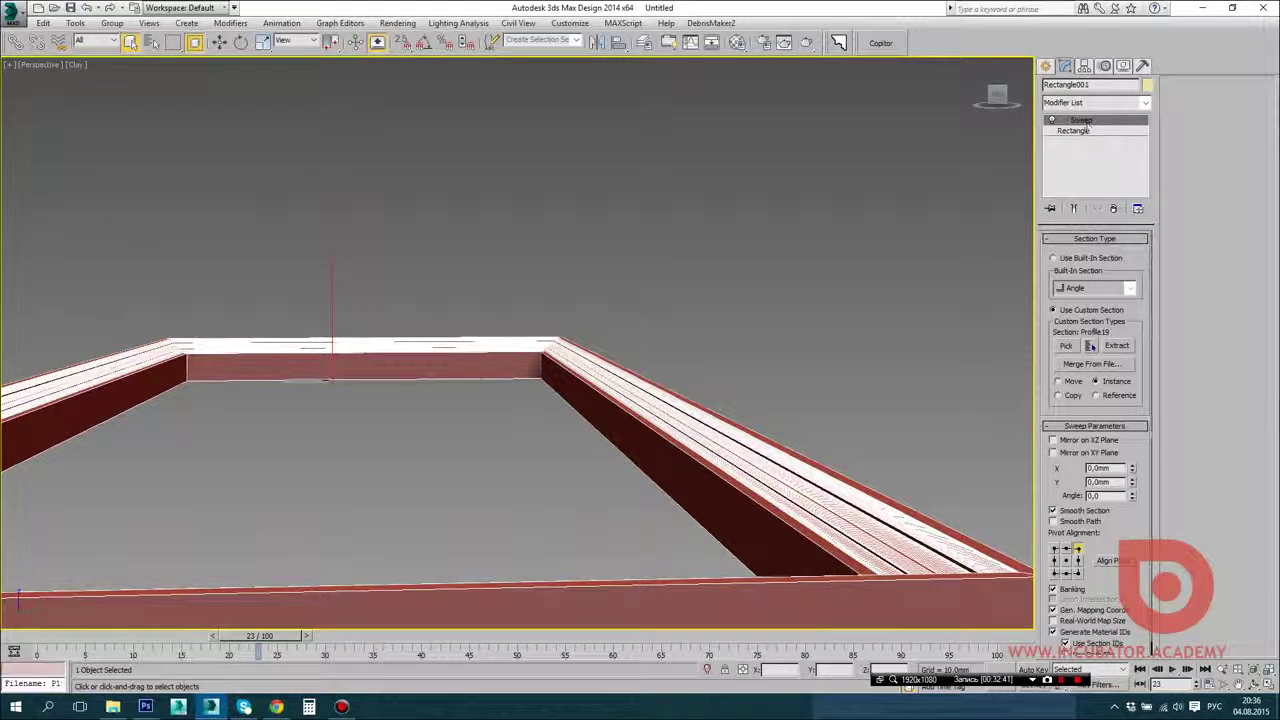
left_click_drag(1141, 377, 1134, 307)
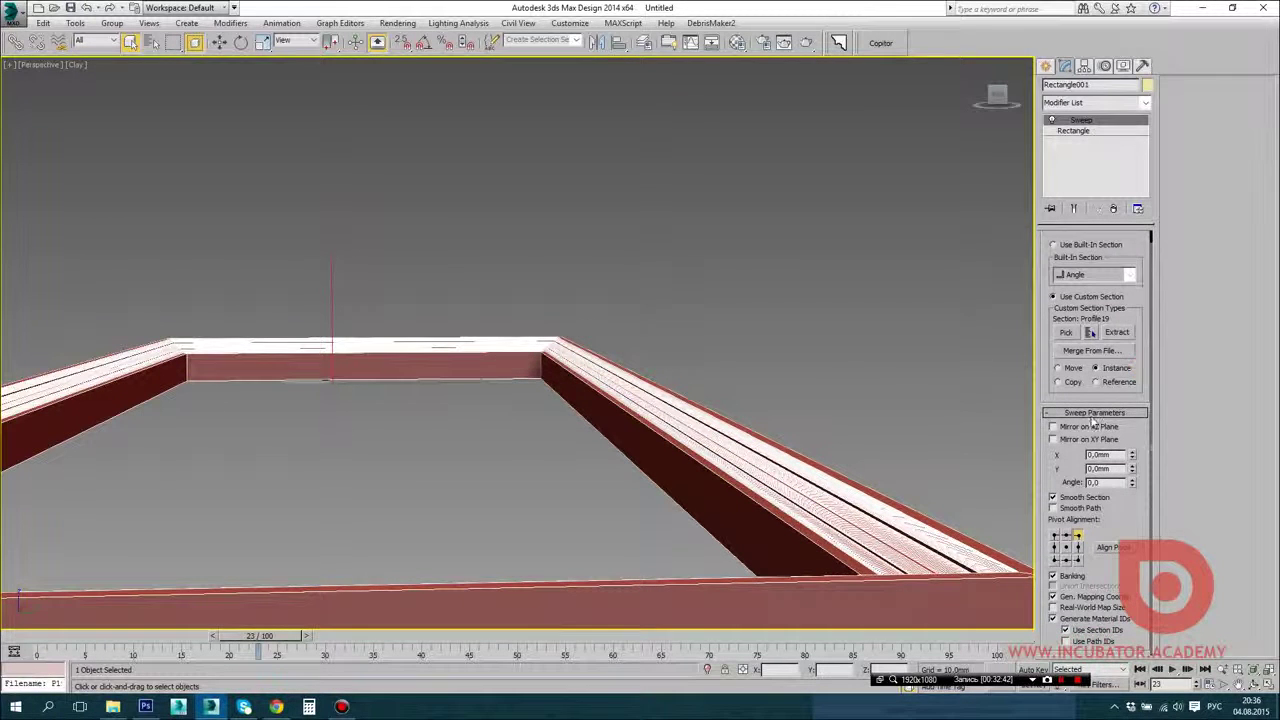
middle_click_drag(712, 456, 880, 469)
middle_click_drag(614, 438, 737, 391)
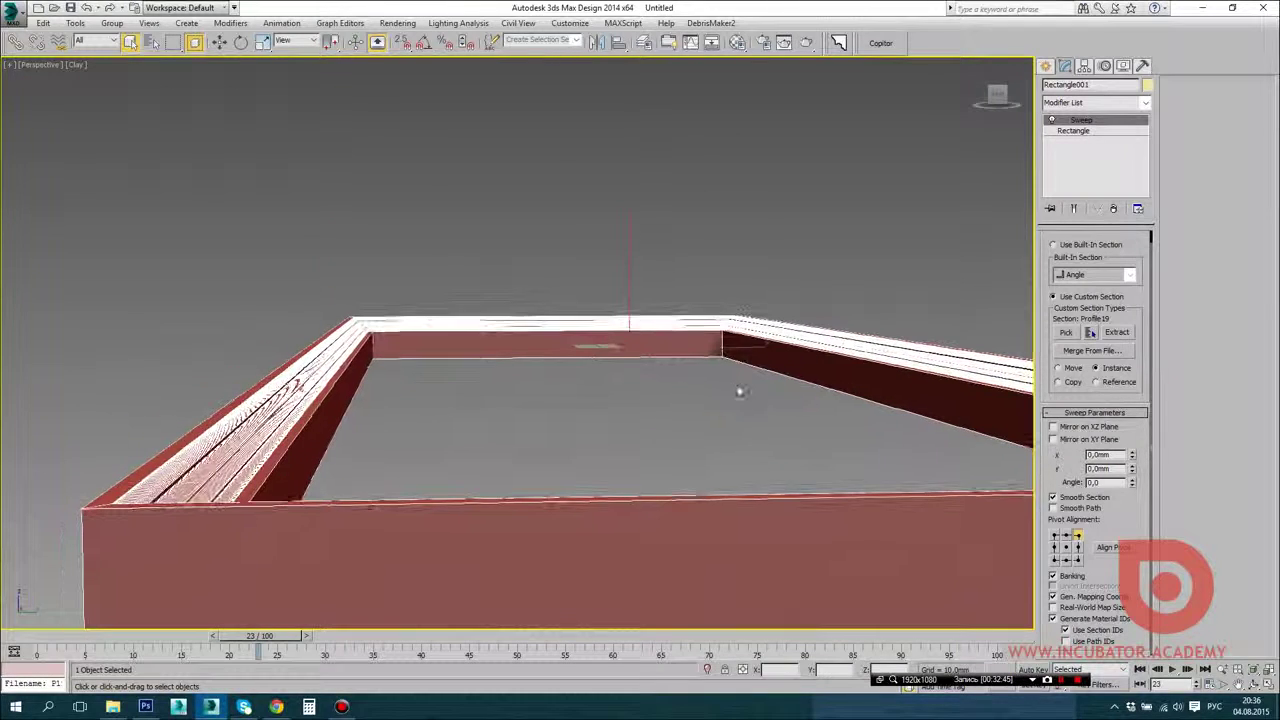
Step: Try different pivot alignments for the sweep section and set it to the center point
left_click(1054, 548)
left_click(1054, 536)
left_click(1066, 548)
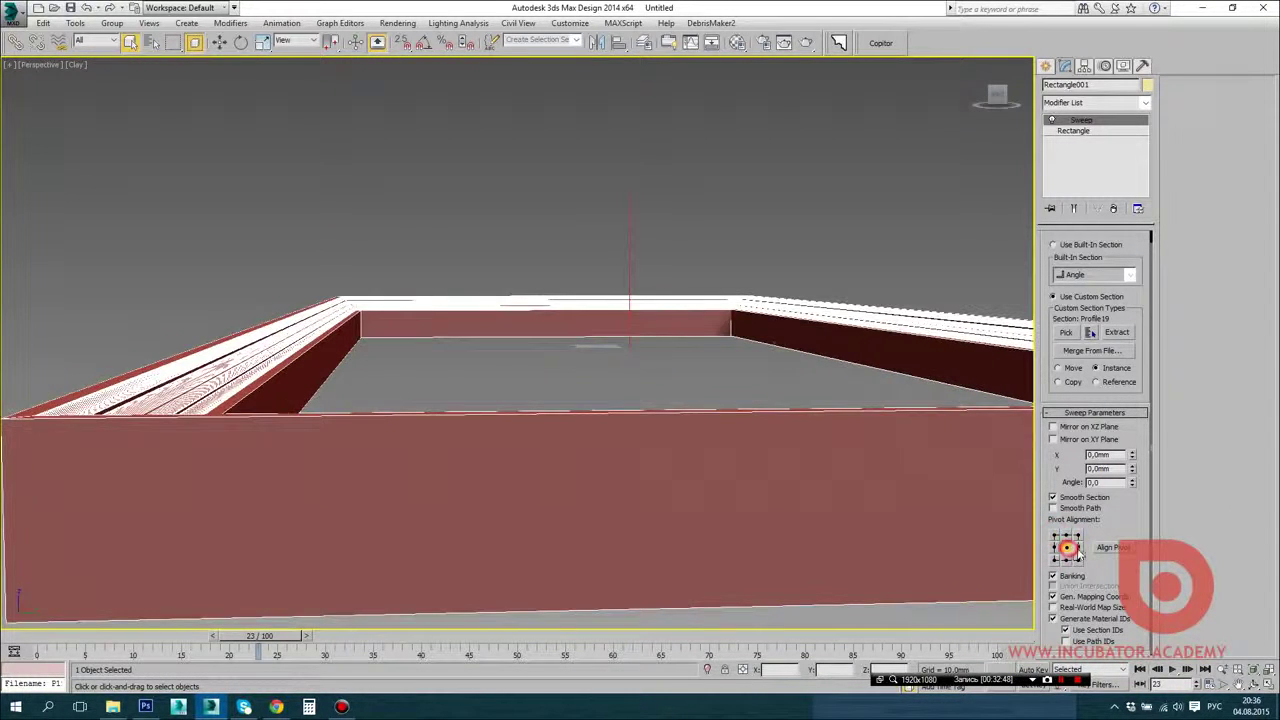
left_click(1078, 548)
left_click(1078, 560)
left_click(1066, 560)
left_click(1054, 560)
left_click(1055, 548)
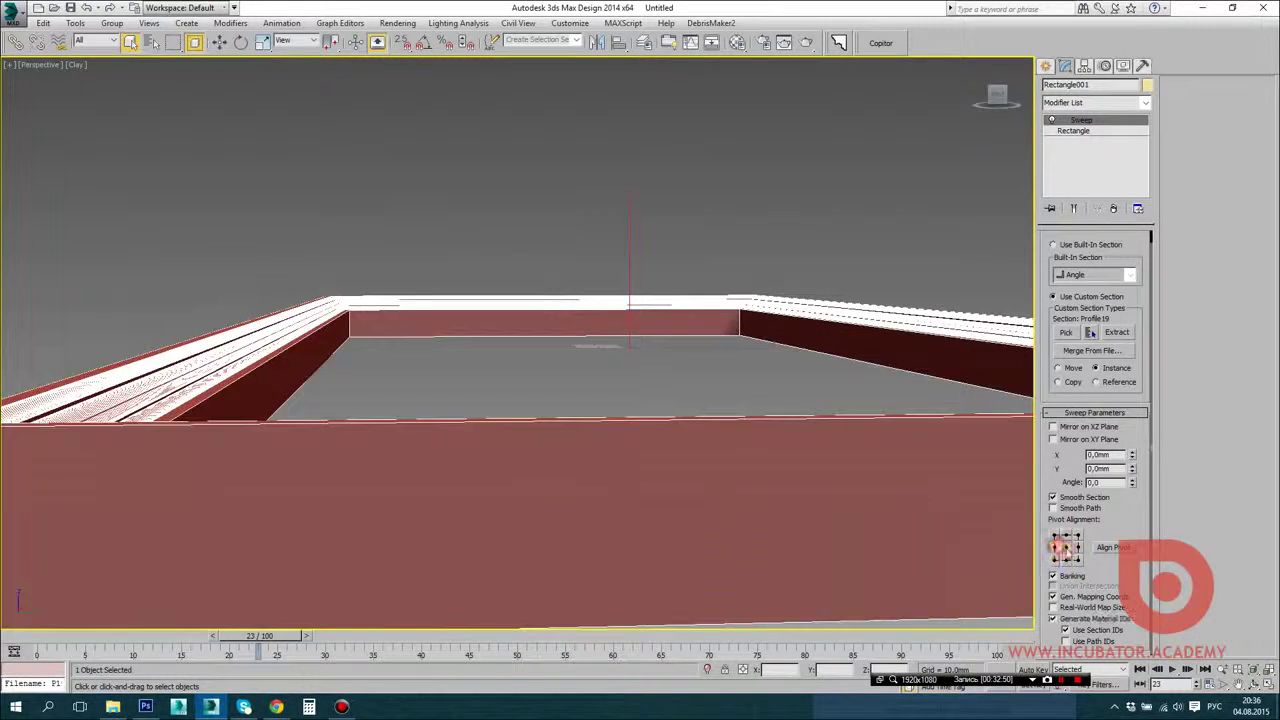
left_click(1066, 548)
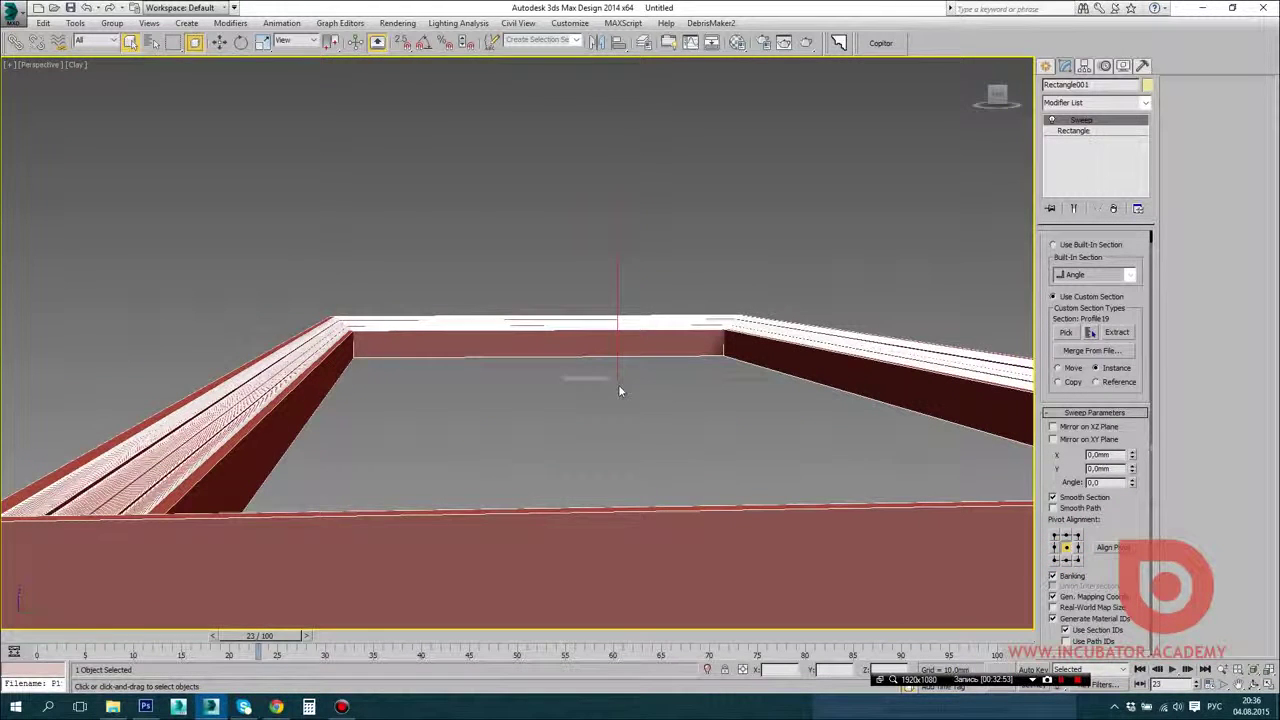
Step: Toggle Mirror on XZ Plane for the sweep section and leave it enabled
left_click(1053, 427)
middle_click_drag(790, 495, 682, 460, "alt")
left_click(1053, 427)
left_click(1053, 427)
middle_click_drag(830, 470, 740, 531, "alt")
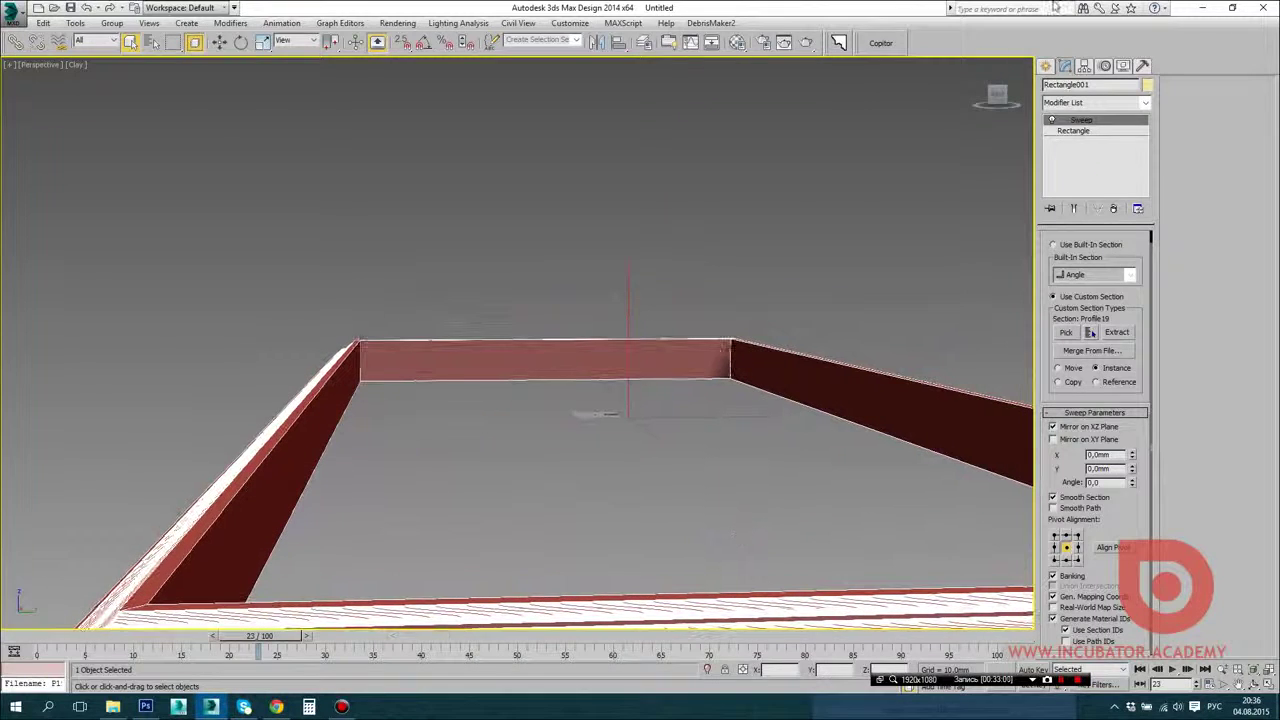
Step: Select the swept rectangle and delete it from the scene
left_click(757, 223)
left_click(1045, 67)
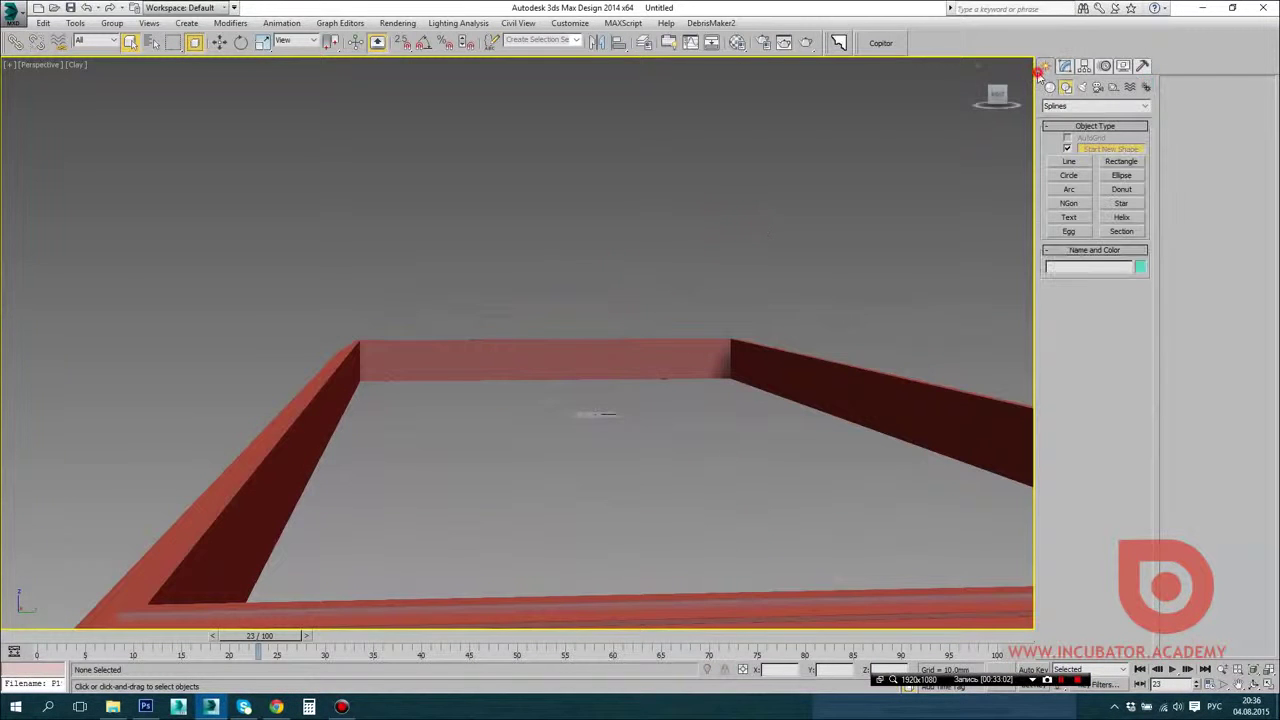
scroll(826, 308, "down", 3)
middle_click_drag(776, 362, 697, 313)
left_click(697, 312)
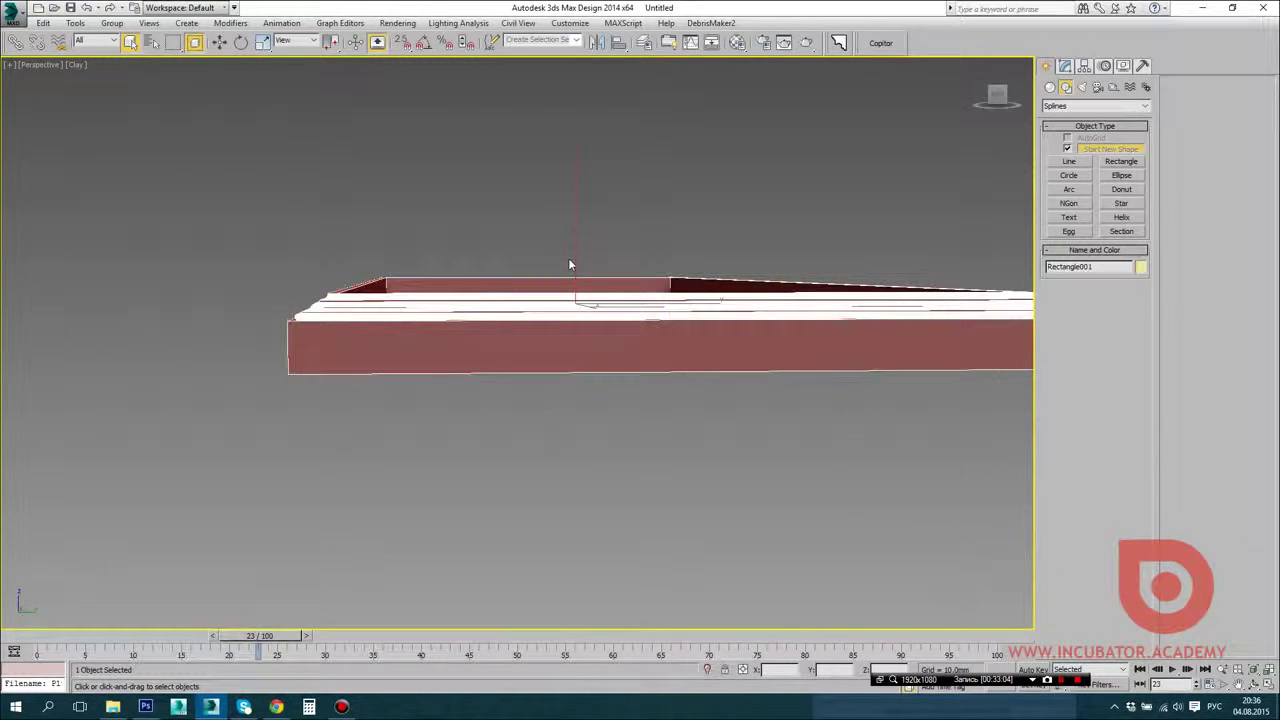
key("Delete")
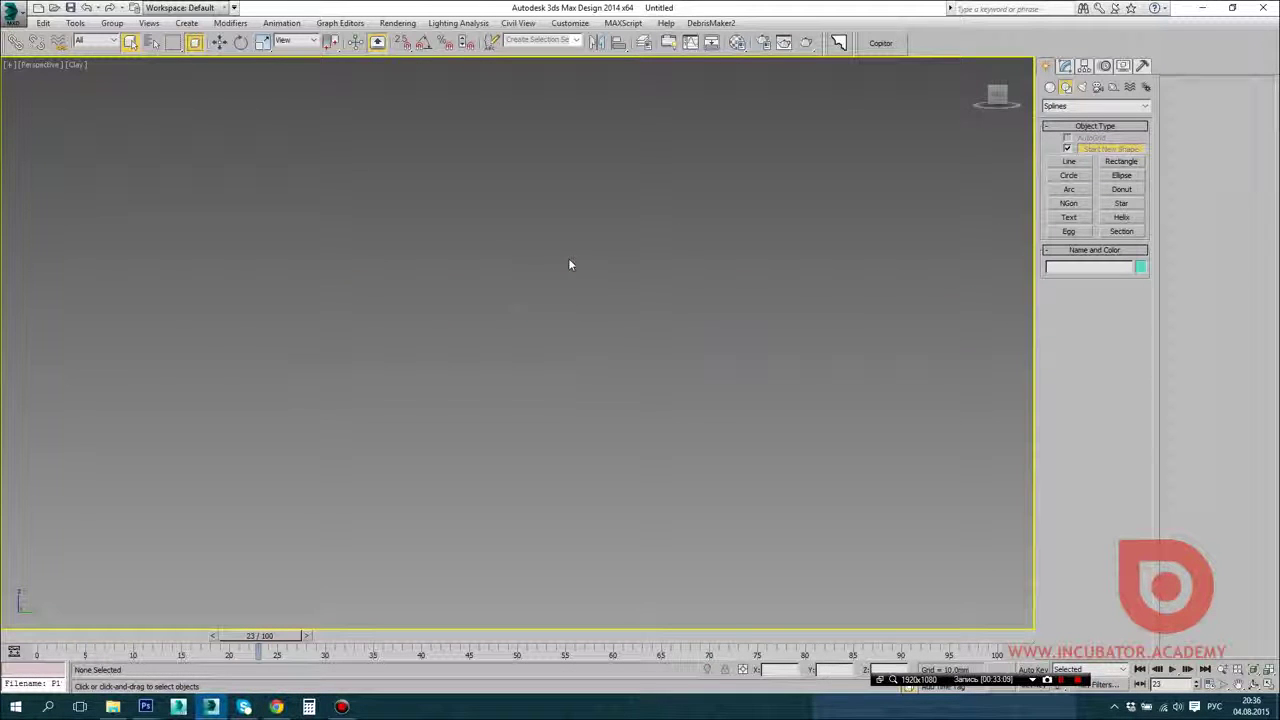
Step: Check the webinar chat in the browser and open a fresh 3ds Max session
left_click(276, 707)
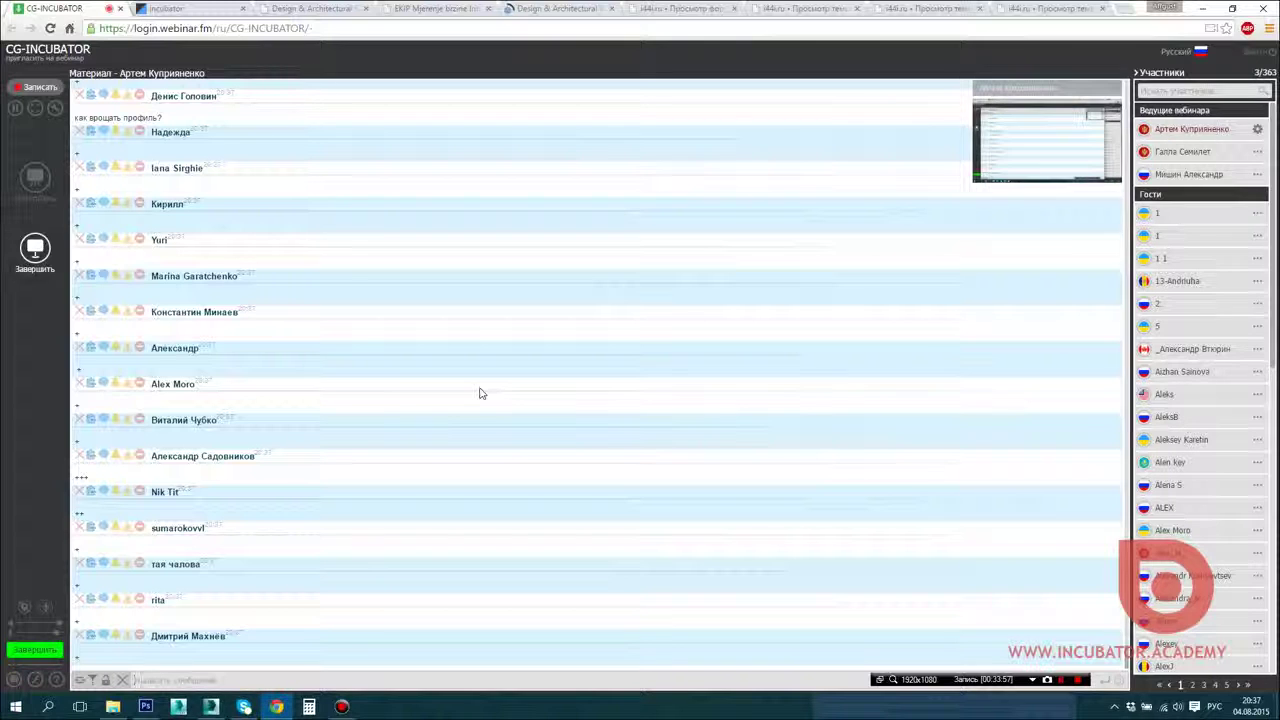
left_click(210, 706)
right_click(211, 707)
left_click(190, 640)
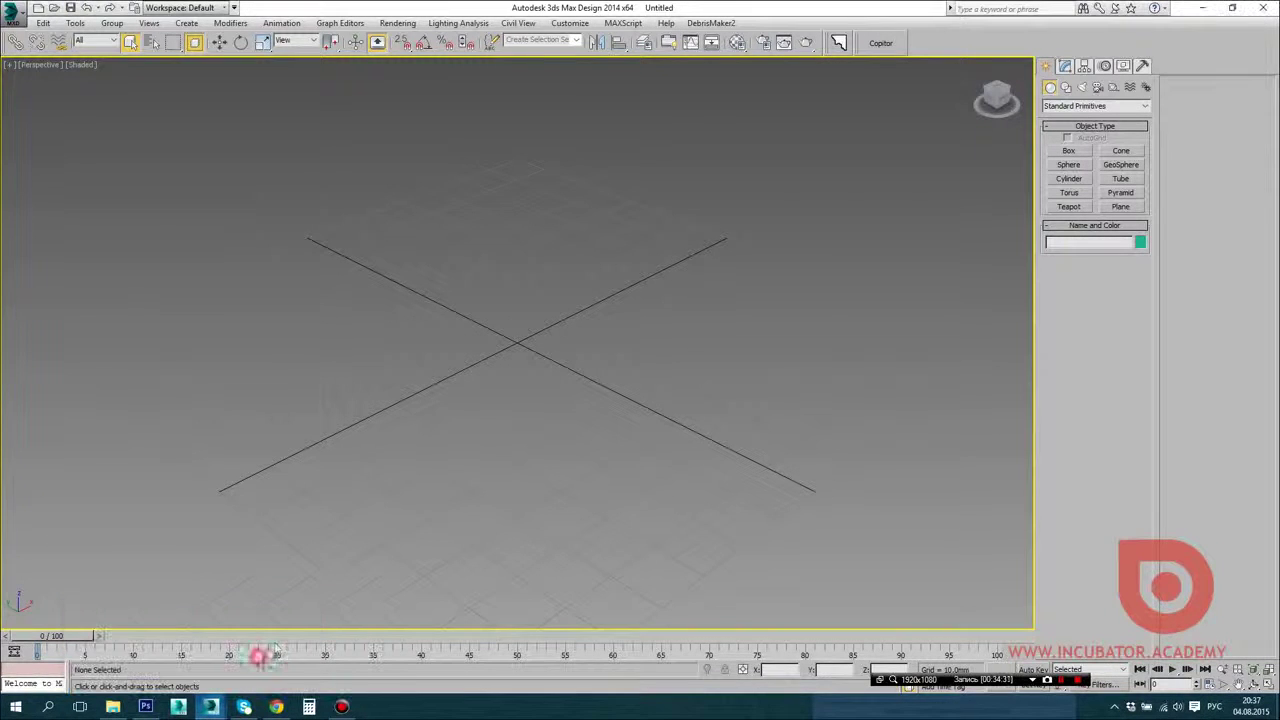
Step: Create four adjoining boxes of different sizes and heights in the perspective view
left_click(1075, 153)
scroll(571, 380, "down", 5)
left_click_drag(394, 280, 620, 508)
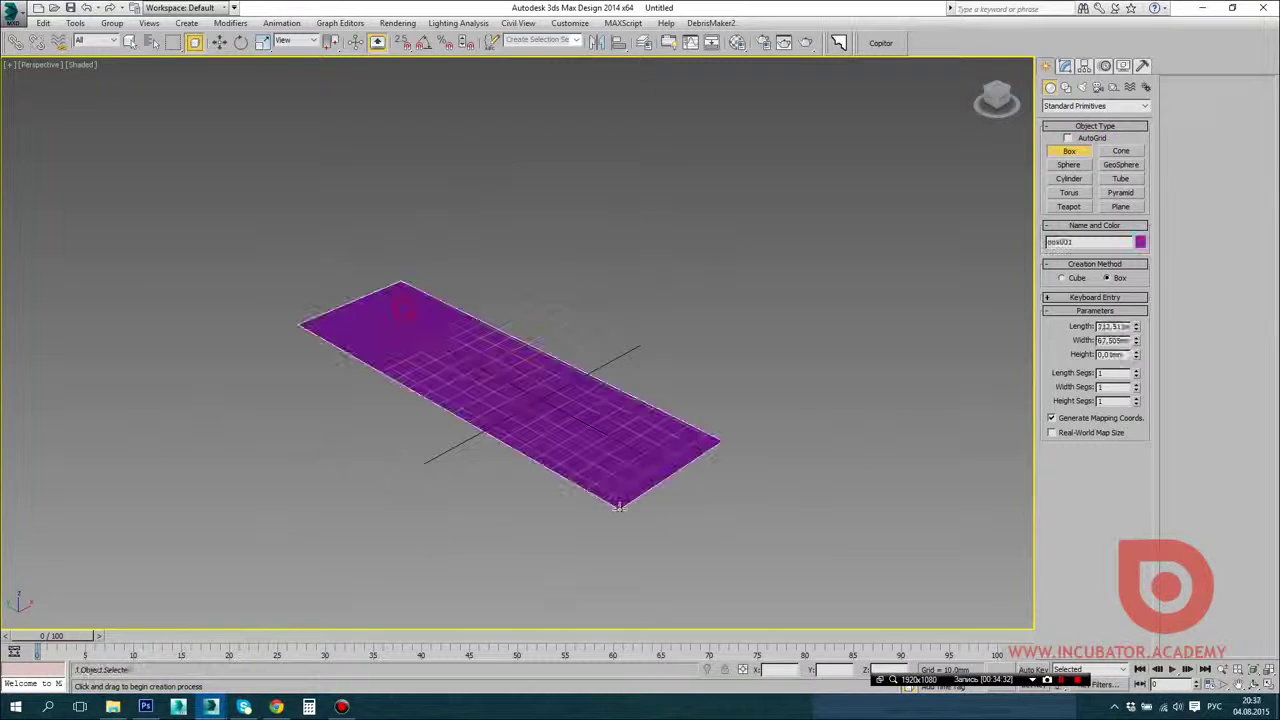
left_click(552, 376)
middle_click_drag(570, 380, 488, 441)
left_click_drag(326, 461, 337, 577)
left_click(314, 482)
left_click_drag(449, 361, 536, 490)
left_click(538, 160)
middle_click_drag(538, 160, 465, 235, "alt")
left_click_drag(293, 308, 471, 432)
left_click(282, 88)
left_click(406, 263)
middle_click_drag(406, 263, 380, 286, "alt")
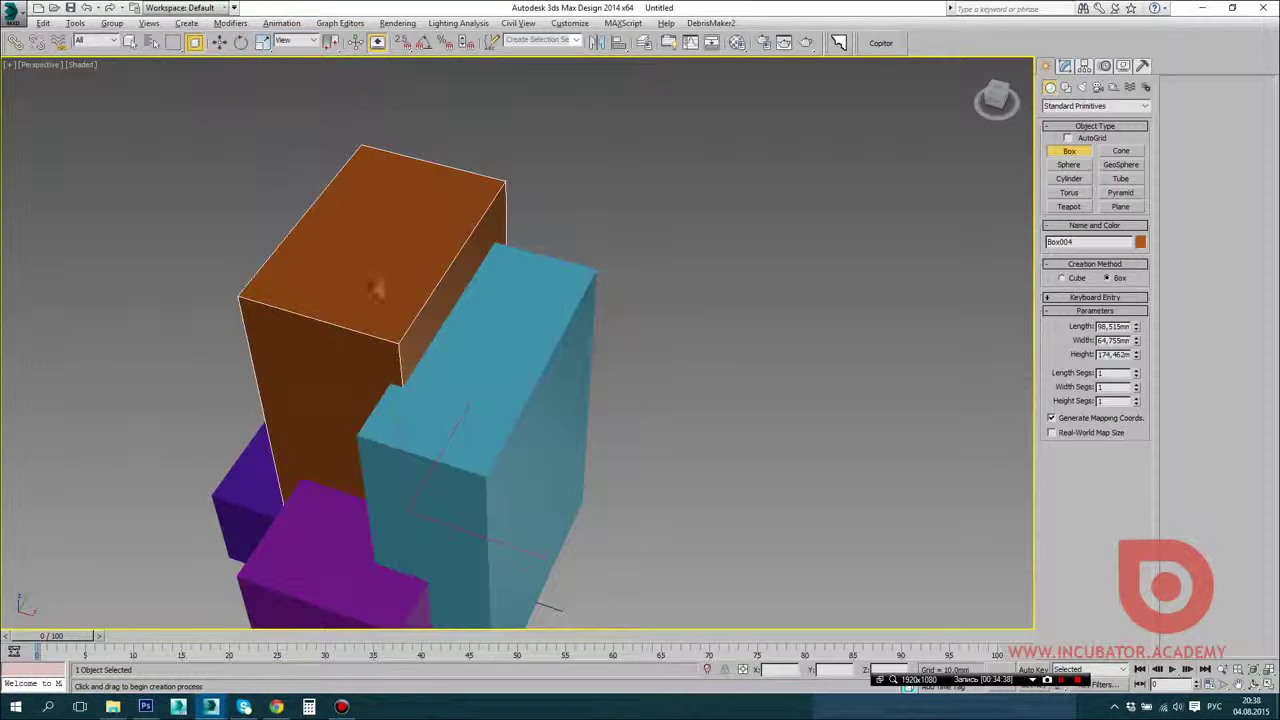
left_click(129, 42)
scroll(359, 281, "down", 3)
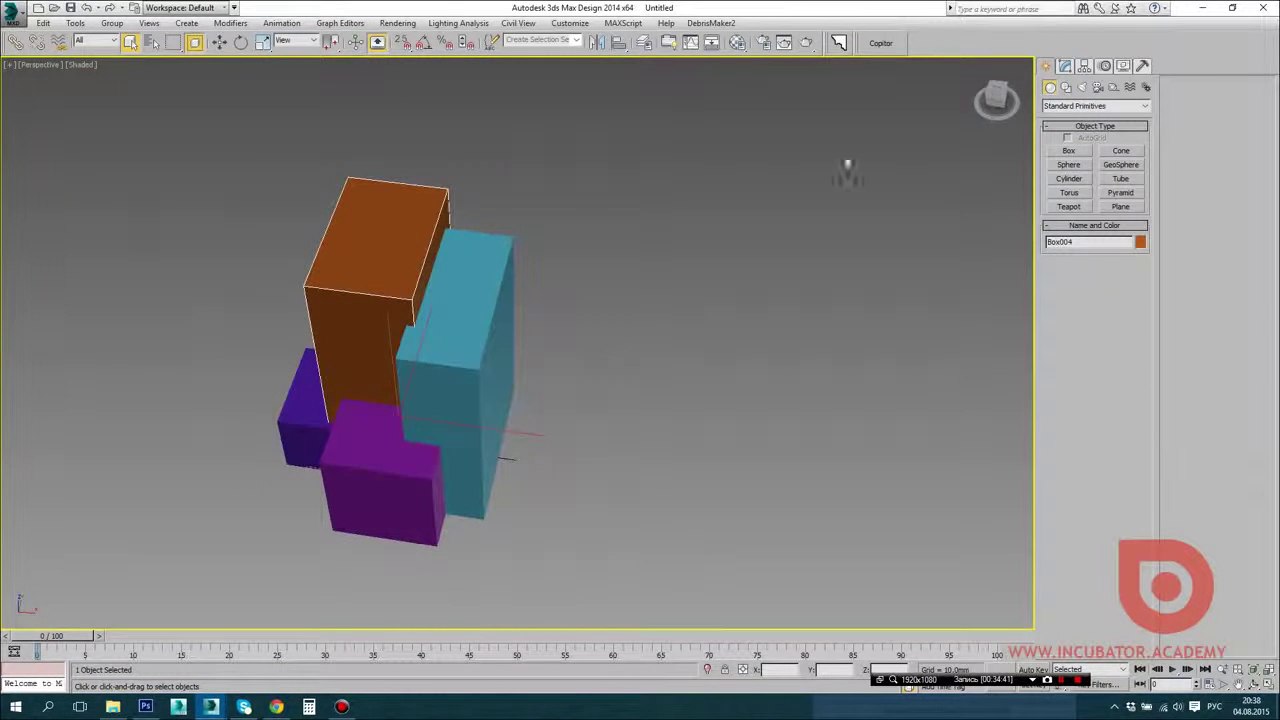
Step: Convert the selected box to Editable Poly and attach all the other boxes to it
left_click(1065, 65)
right_click(1075, 119)
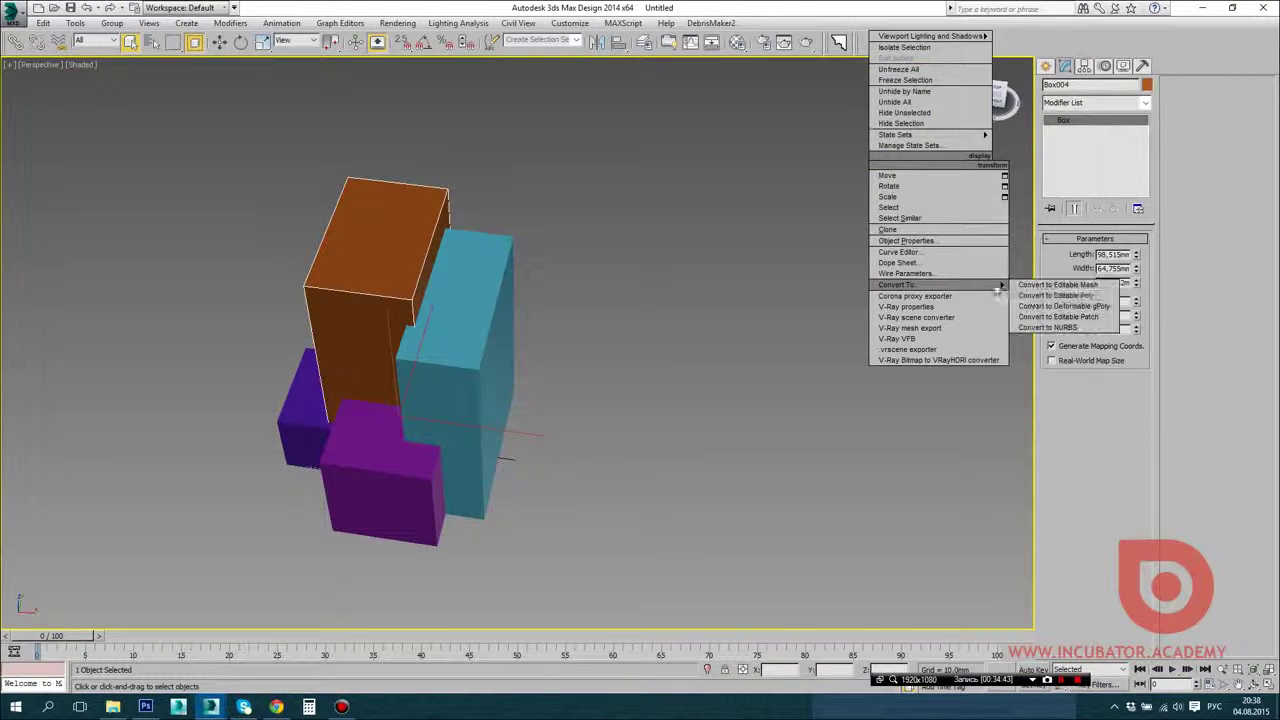
left_click(1031, 296)
left_click(1208, 182)
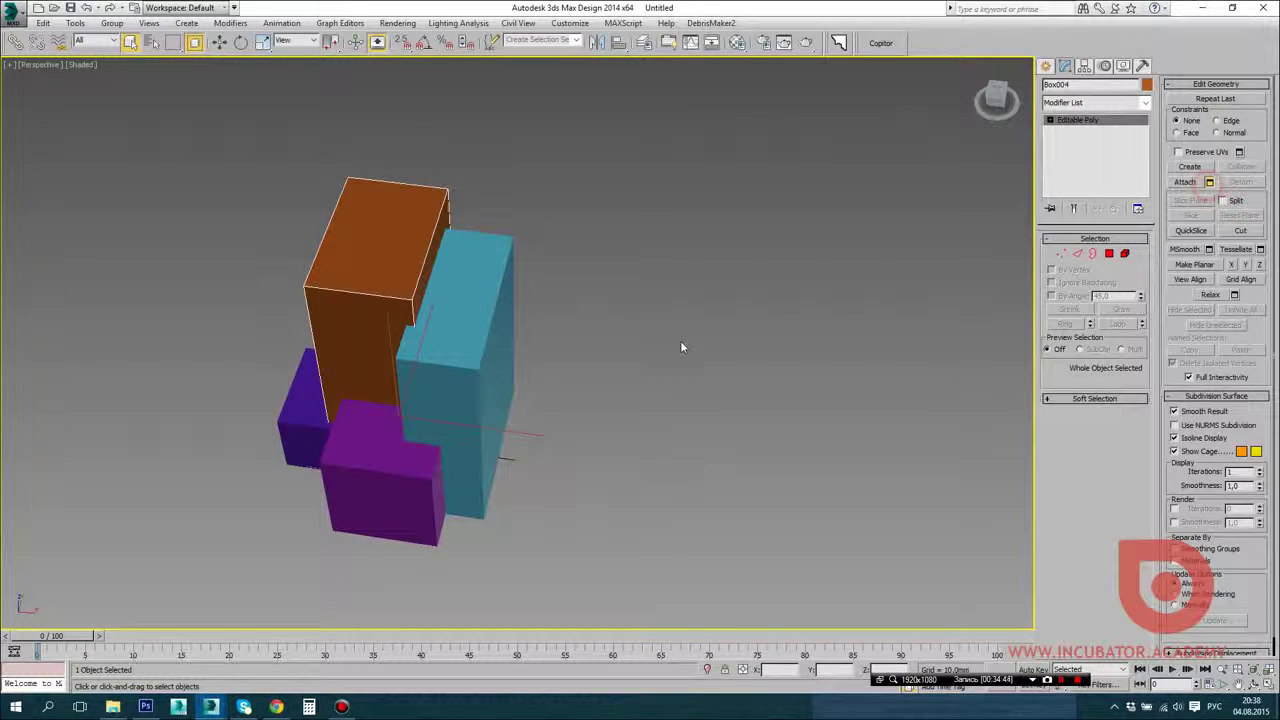
key("ctrl+a")
left_click(321, 504)
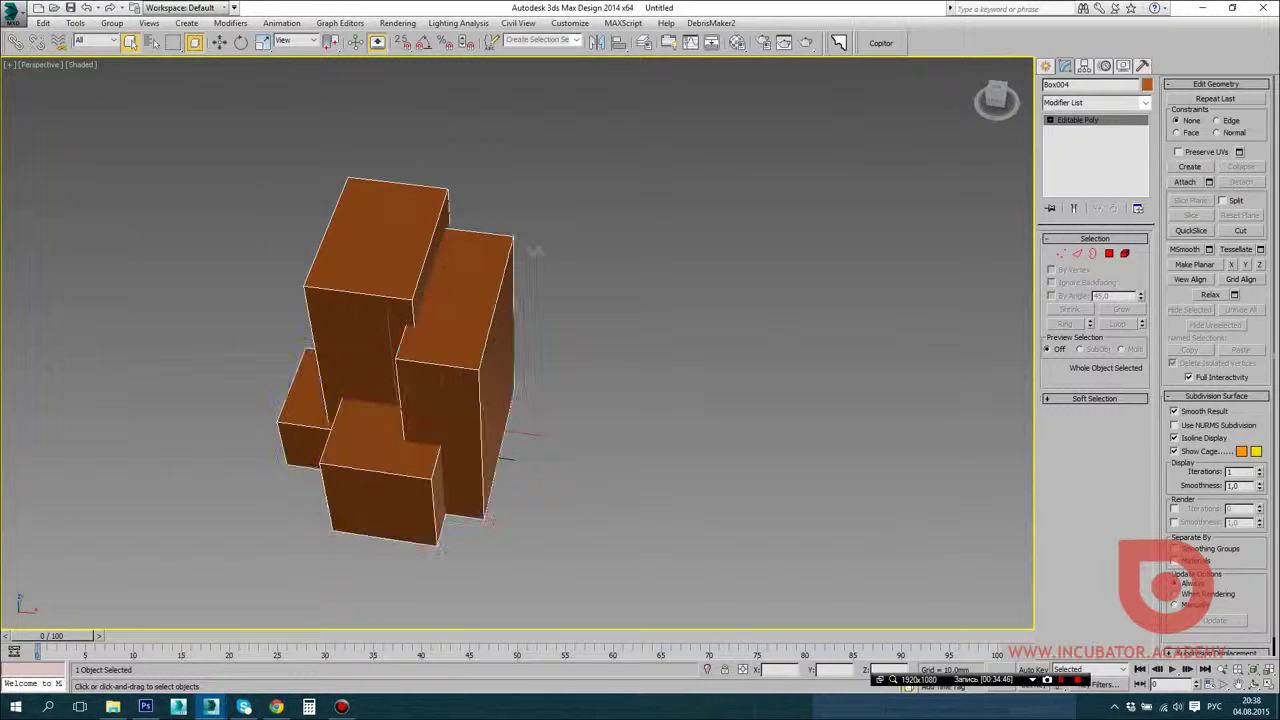
left_click(1046, 66)
middle_click_drag(886, 220, 546, 427, "alt")
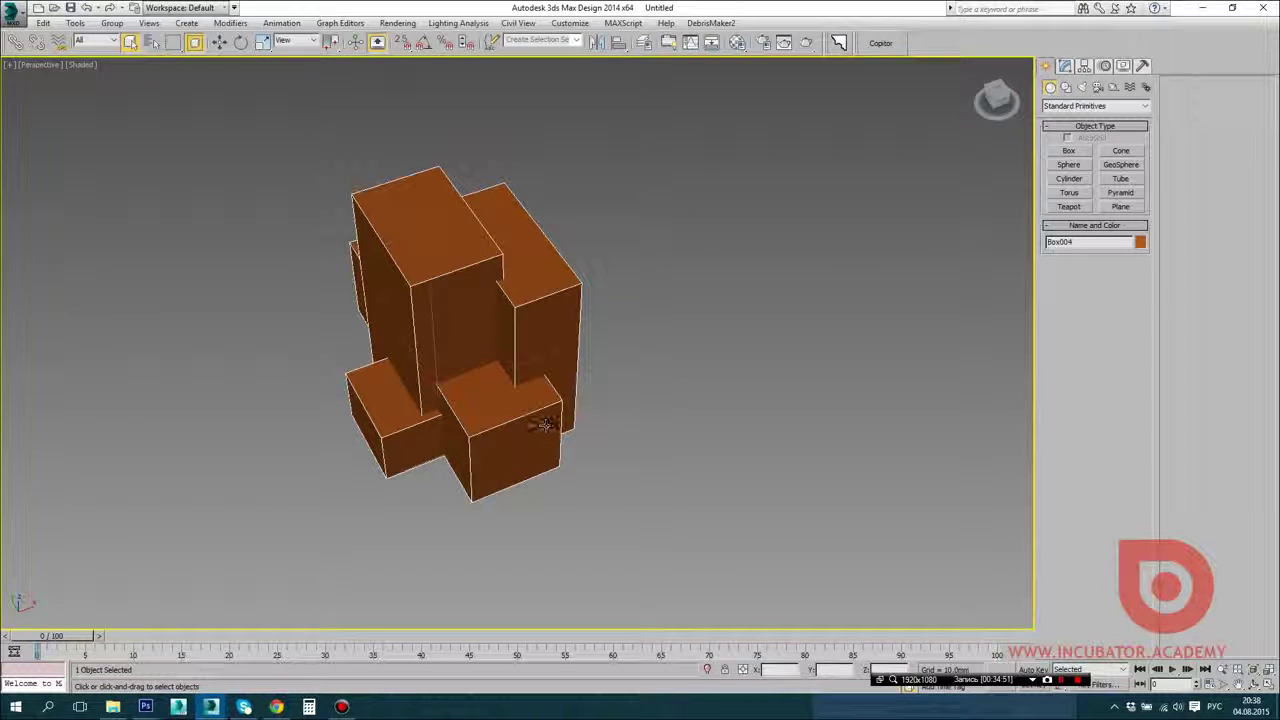
Step: Switch to the other 3ds Max session and draw a box about 212 mm long and 74 mm wide
left_click(210, 707)
left_click(147, 665)
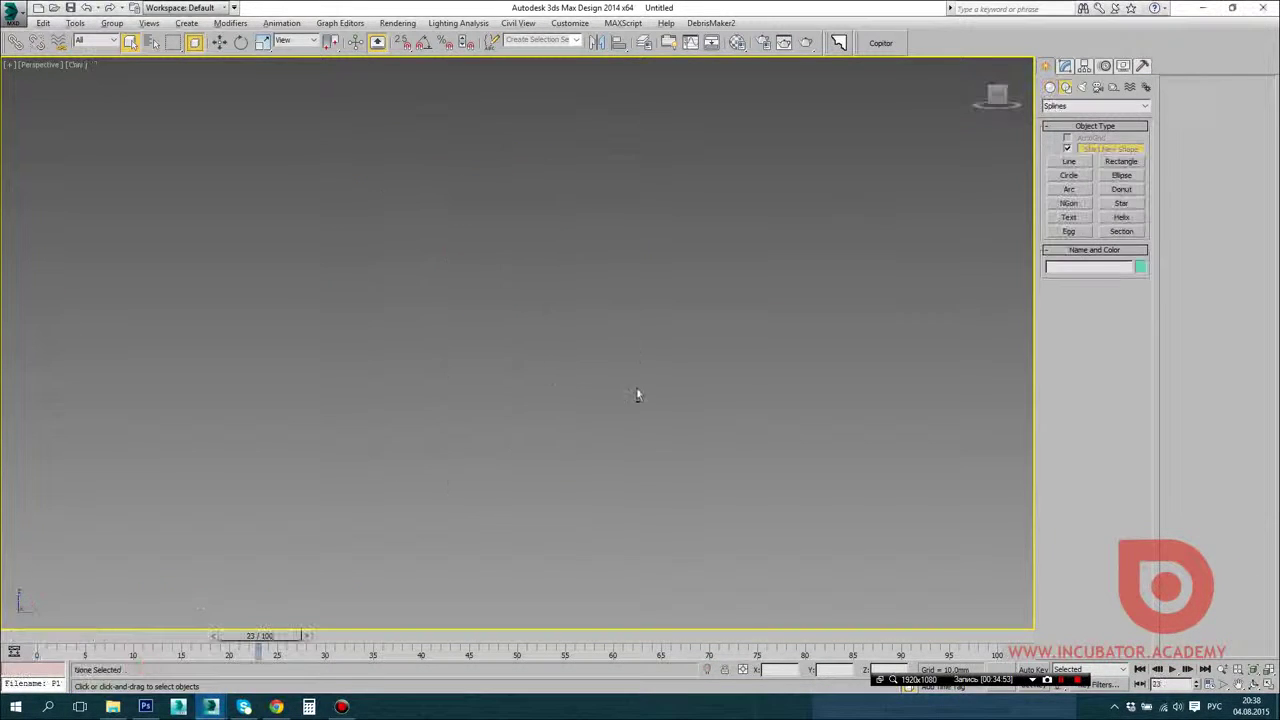
left_click(1069, 161)
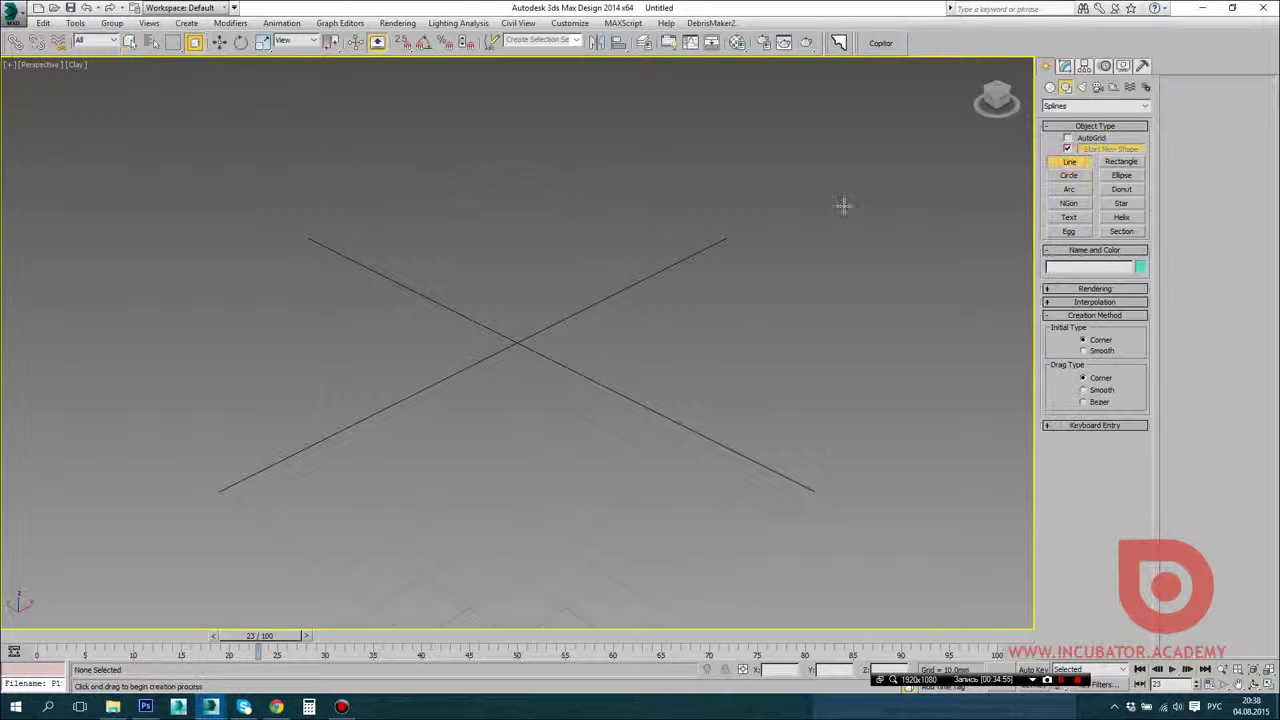
left_click(1050, 88)
left_click(1068, 151)
left_click_drag(175, 155, 541, 684)
left_click(636, 482)
scroll(617, 494, "down", 4)
middle_click_drag(617, 494, 530, 525, "alt")
Step: Reduce the new box's height to about 3.6 mm to make a flat slab
left_click(1064, 65)
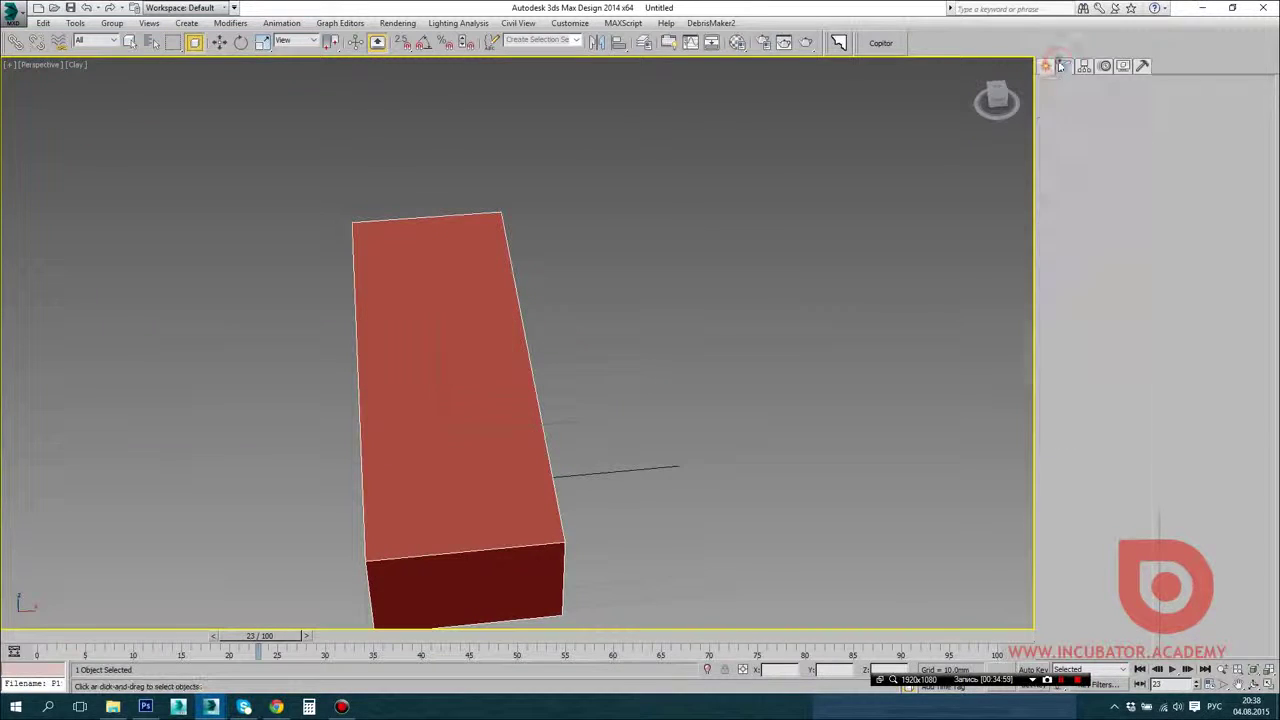
middle_click_drag(760, 340, 866, 357, "alt")
left_click_drag(1136, 284, 1136, 312)
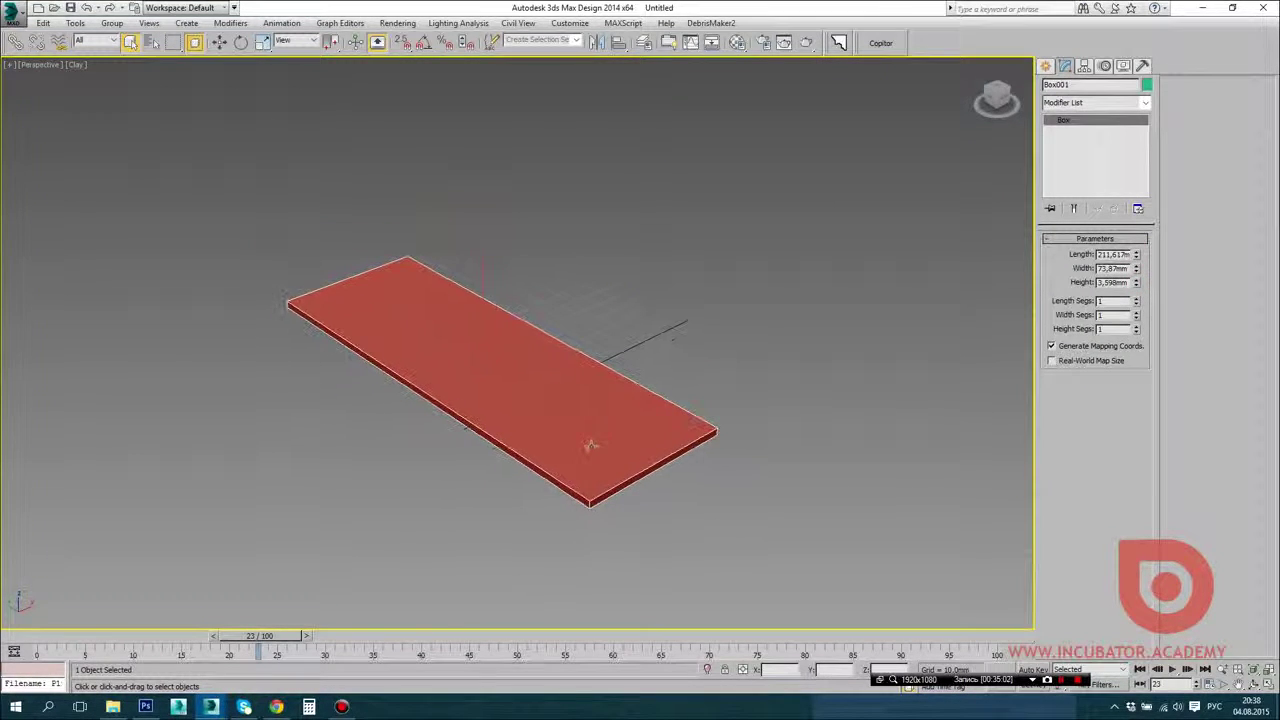
middle_click_drag(586, 443, 557, 451, "alt")
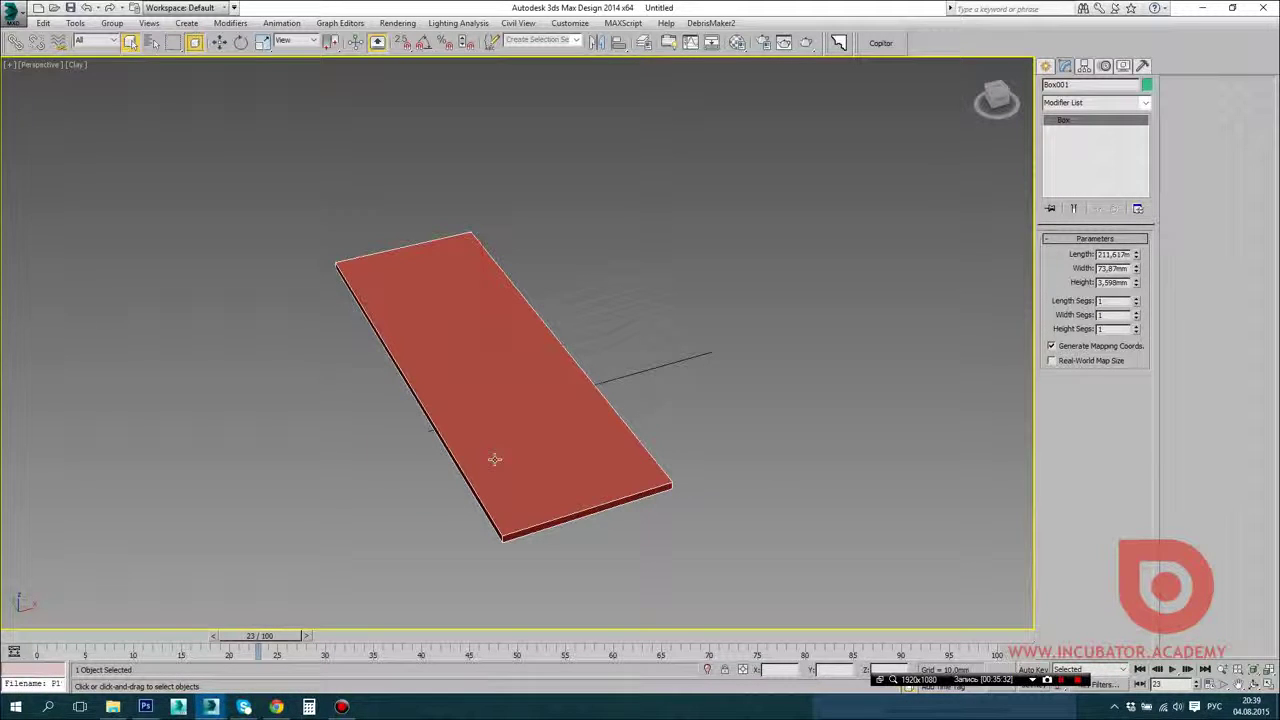
Step: Compare the scenes in the two 3ds Max sessions and return to the one with the attached boxes
left_click(216, 708)
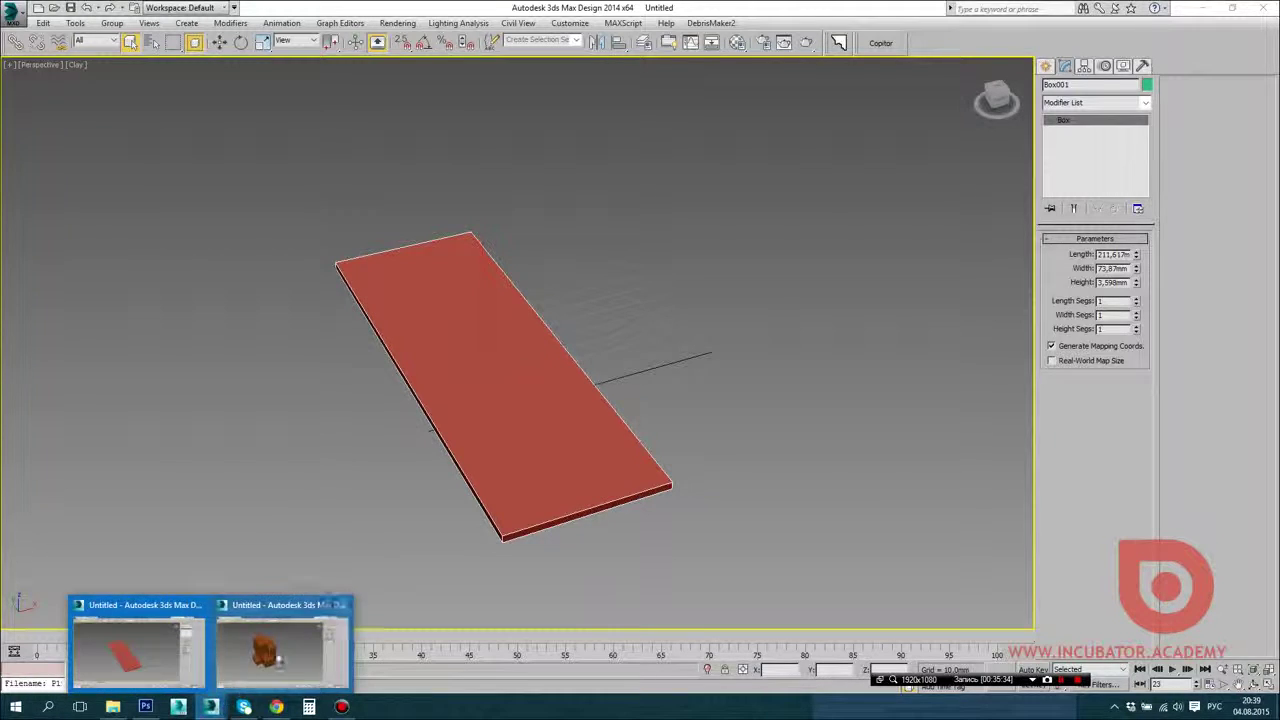
left_click(272, 650)
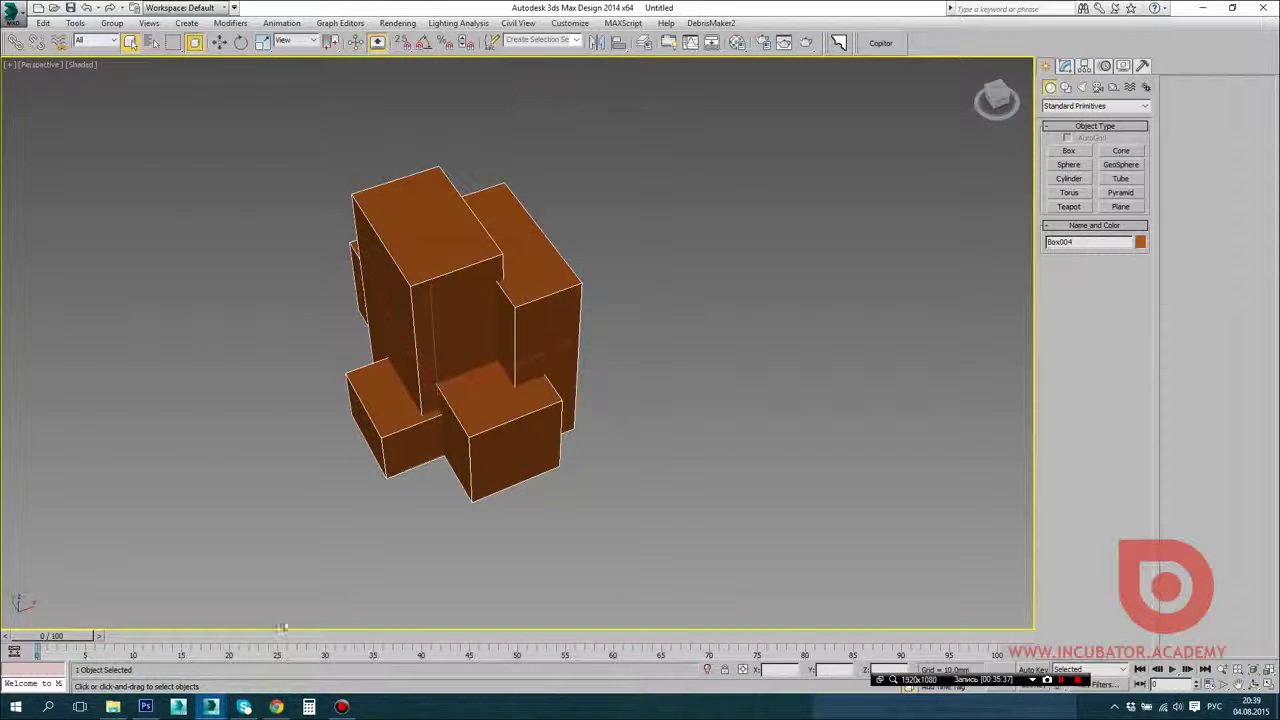
left_click(210, 708)
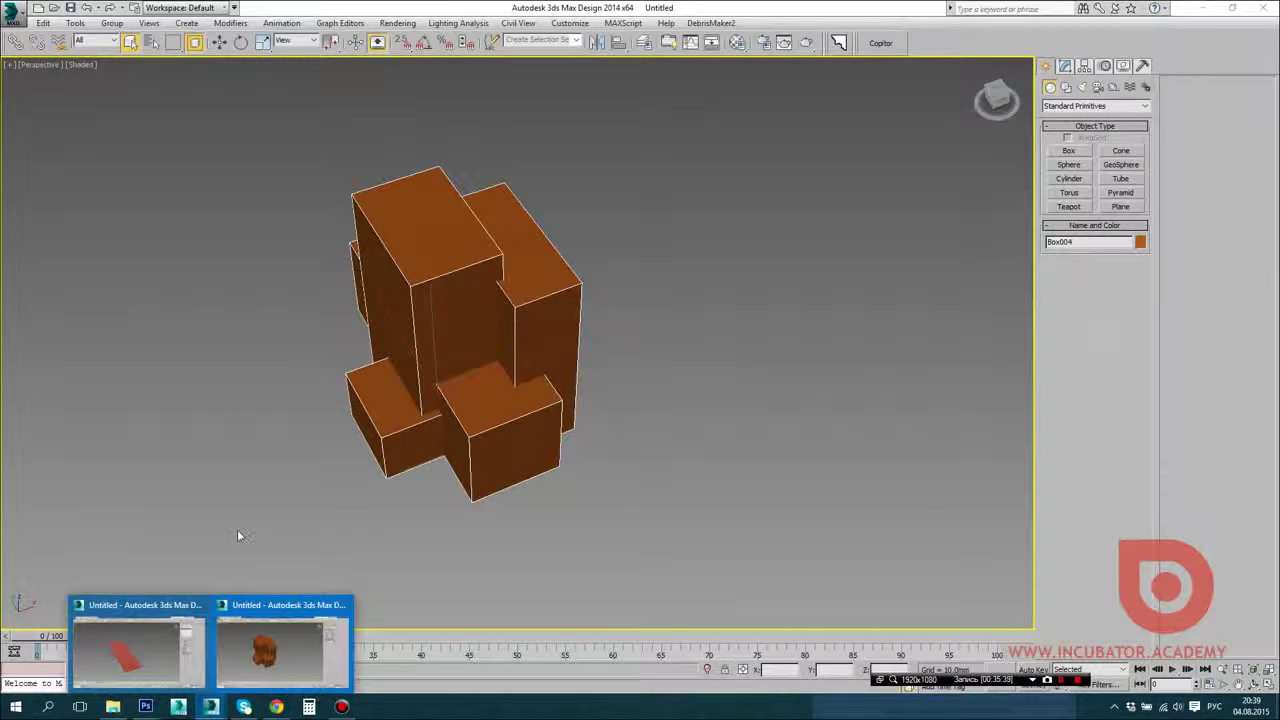
left_click(135, 650)
left_click(212, 708)
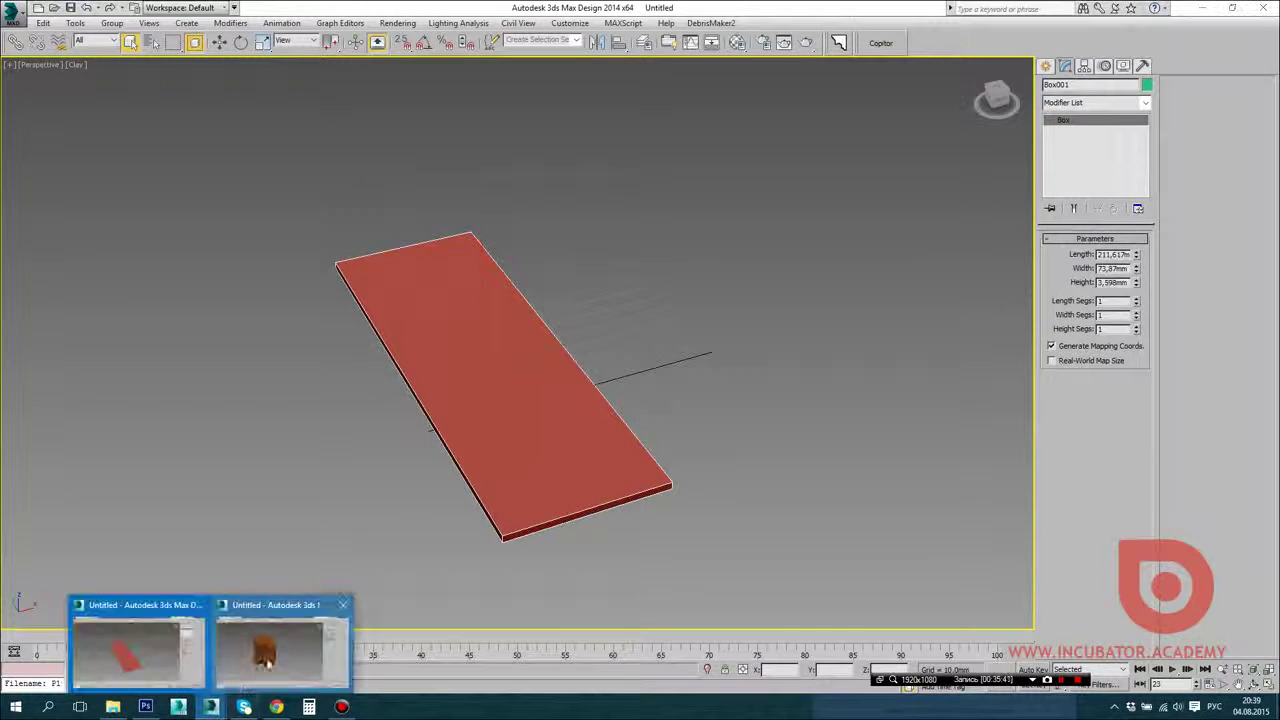
left_click(277, 645)
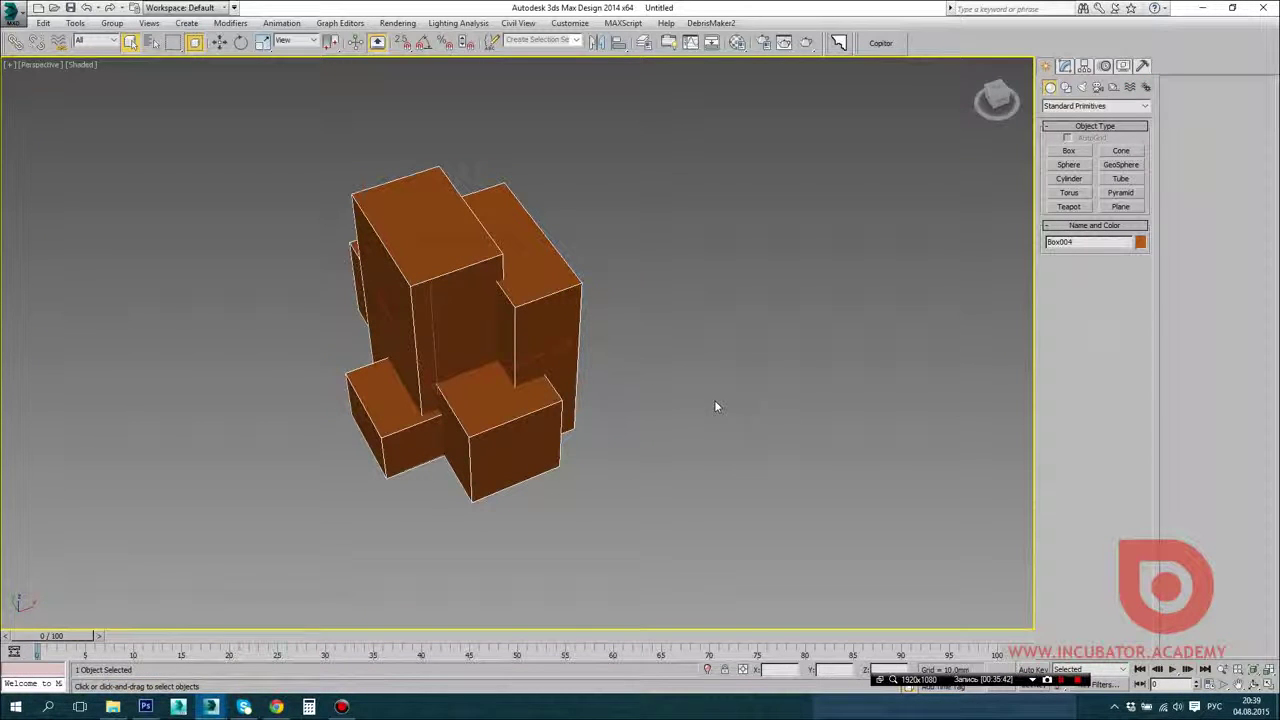
Step: Open the Copitor script and copy the attached box model into its first slot
left_click(880, 43)
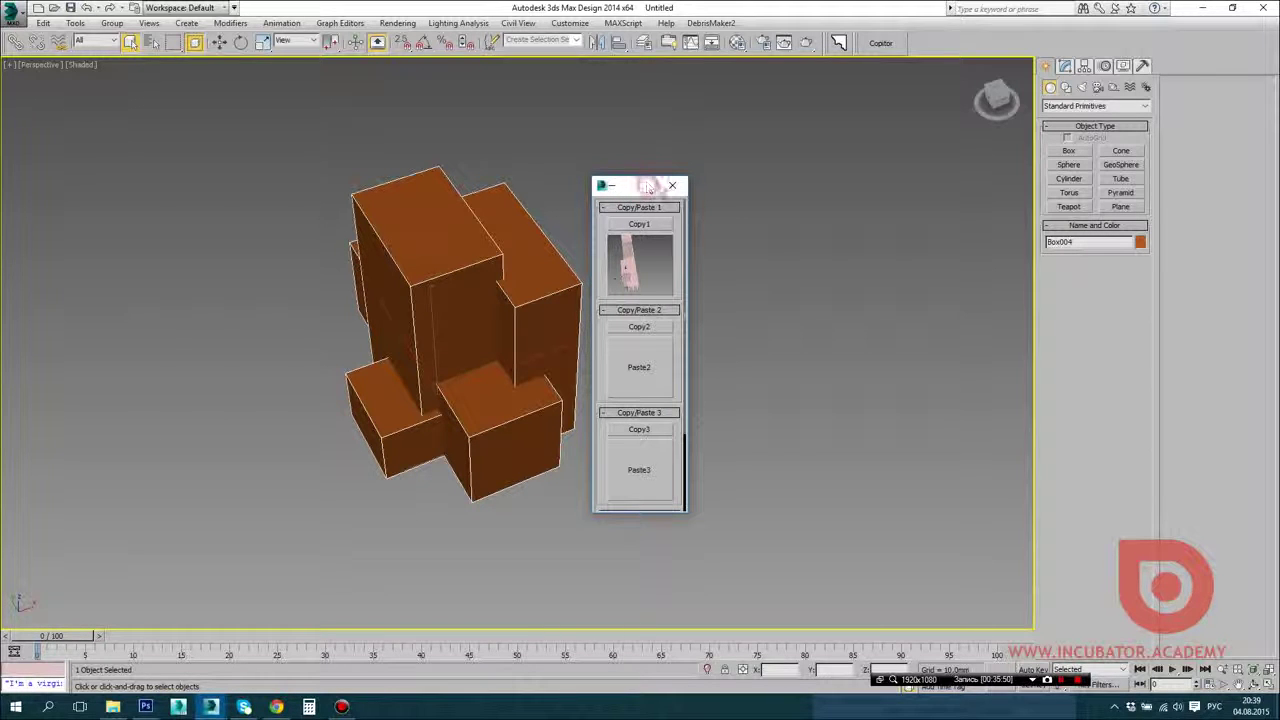
middle_click_drag(498, 345, 450, 337)
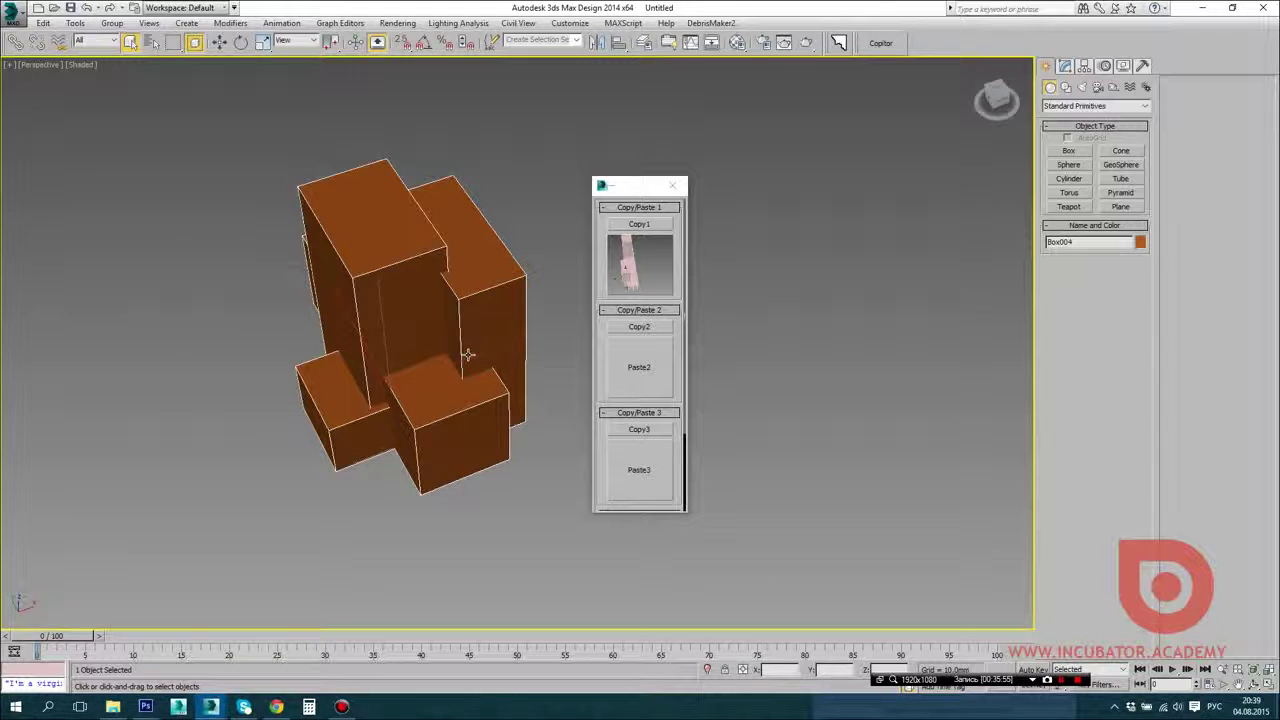
left_click(639, 225)
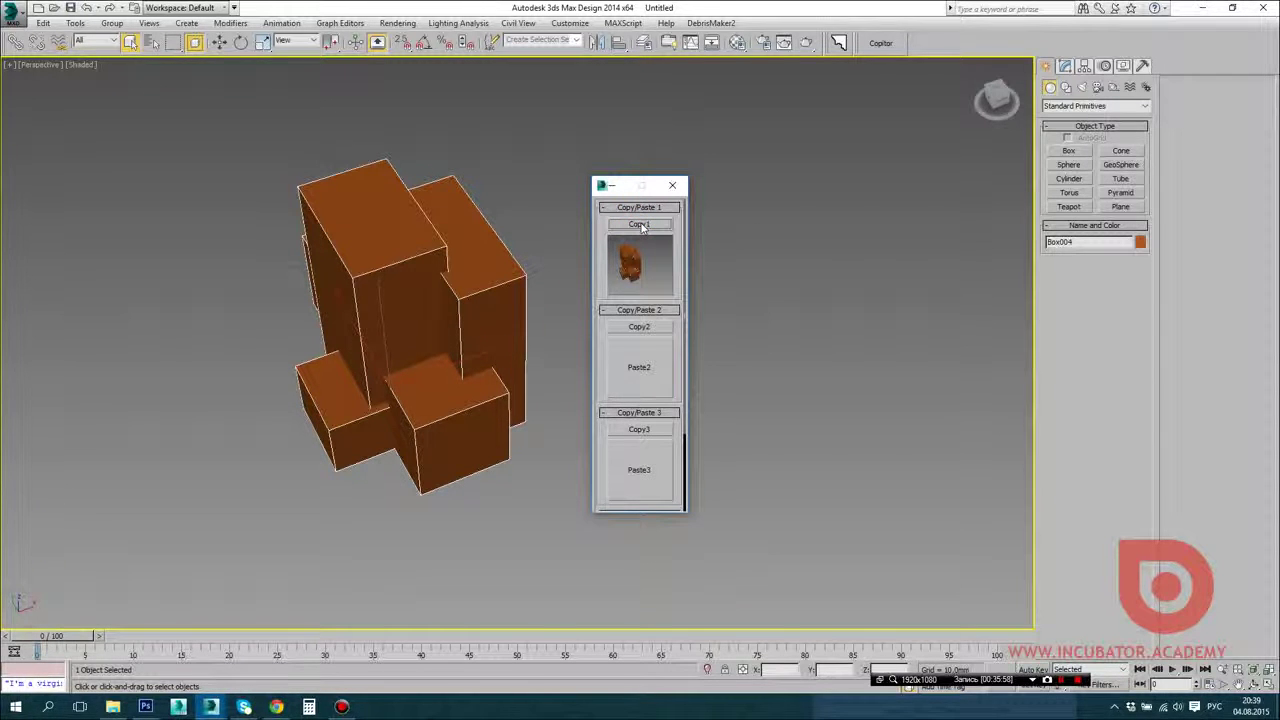
Step: Paste the model from Copitor's first slot into the session with the flat slab and close the script window
left_click(211, 707)
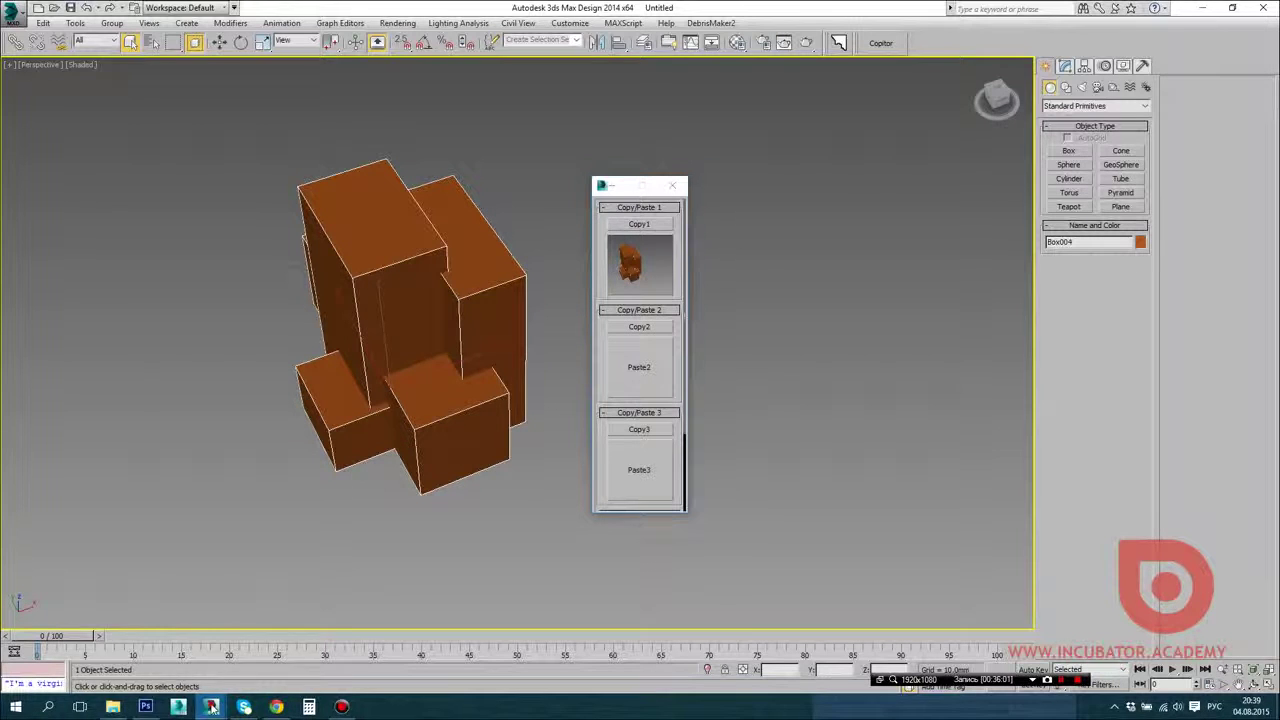
left_click(281, 650)
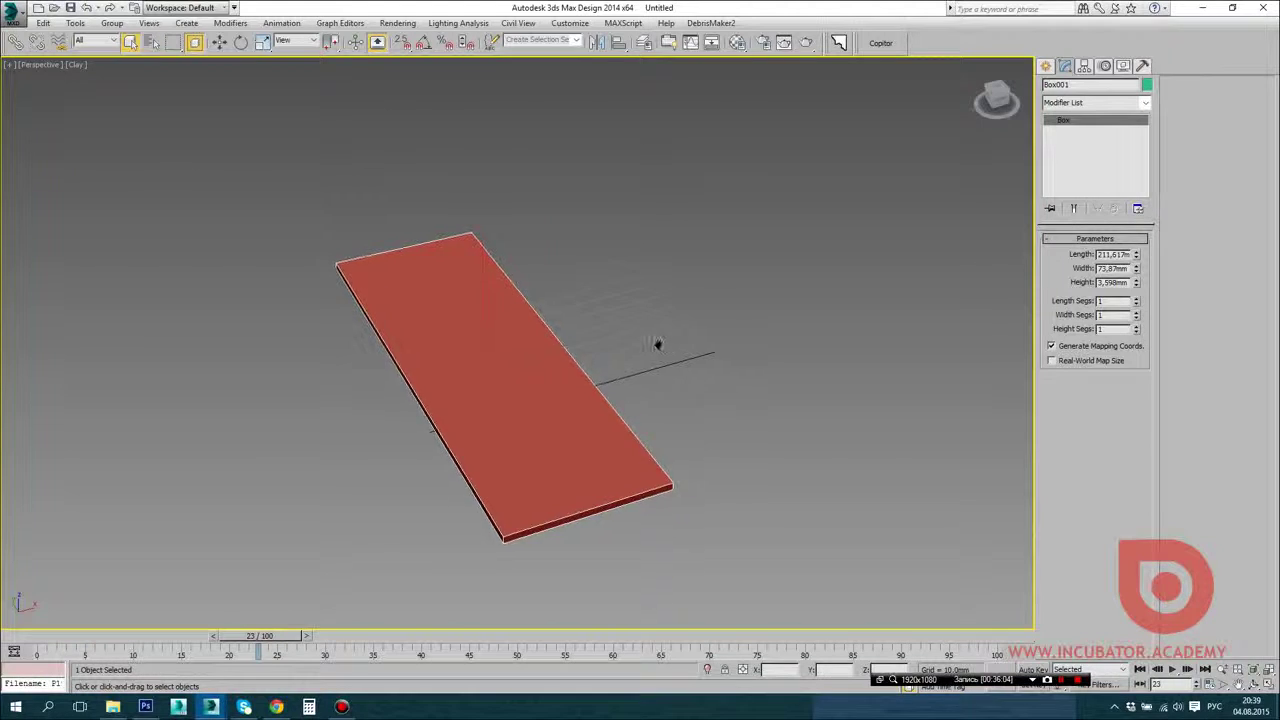
scroll(657, 344, "down", 3)
left_click(880, 43)
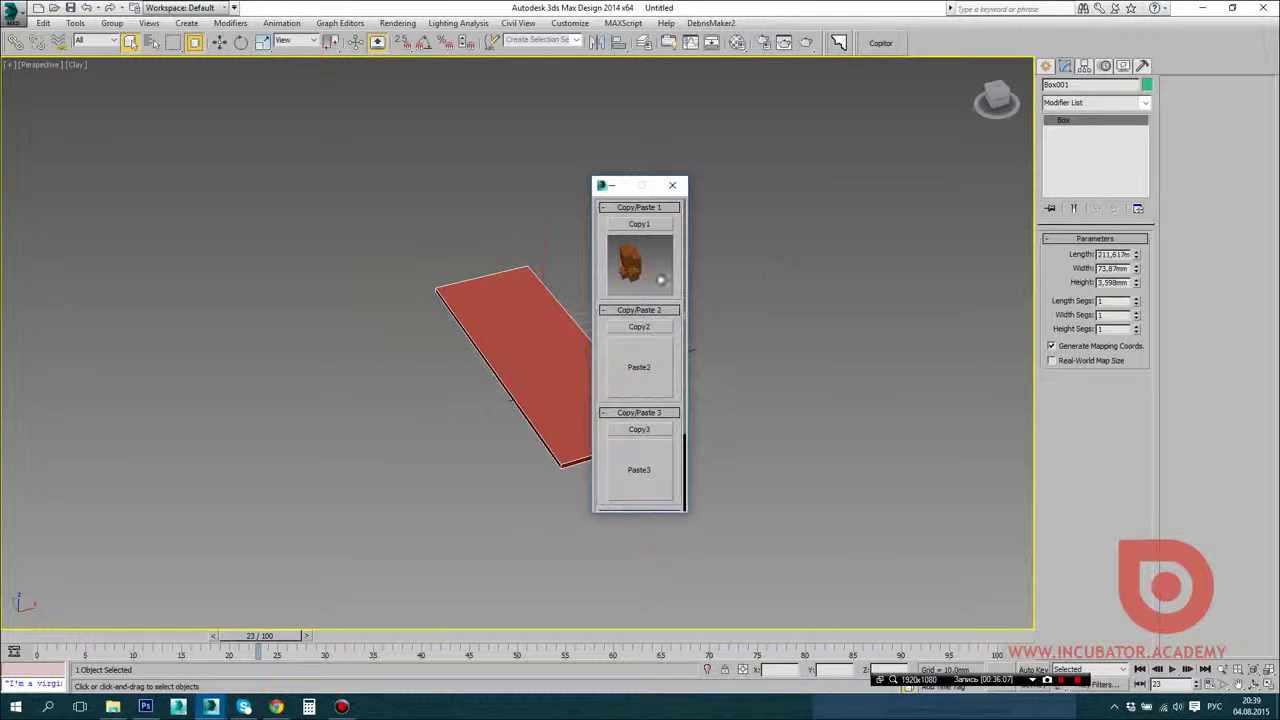
left_click(650, 268)
left_click(672, 185)
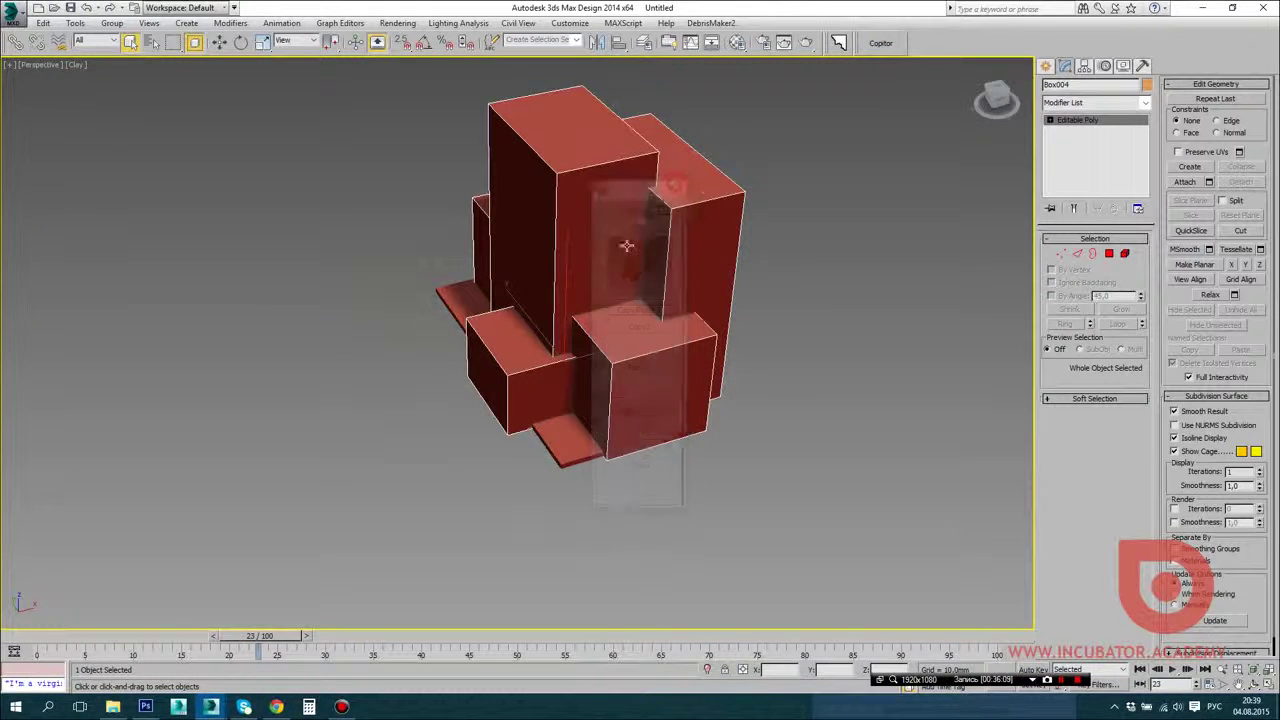
Step: Move the pasted box model away from the flat slab and deselect it
key("w")
left_click_drag(546, 324, 864, 528)
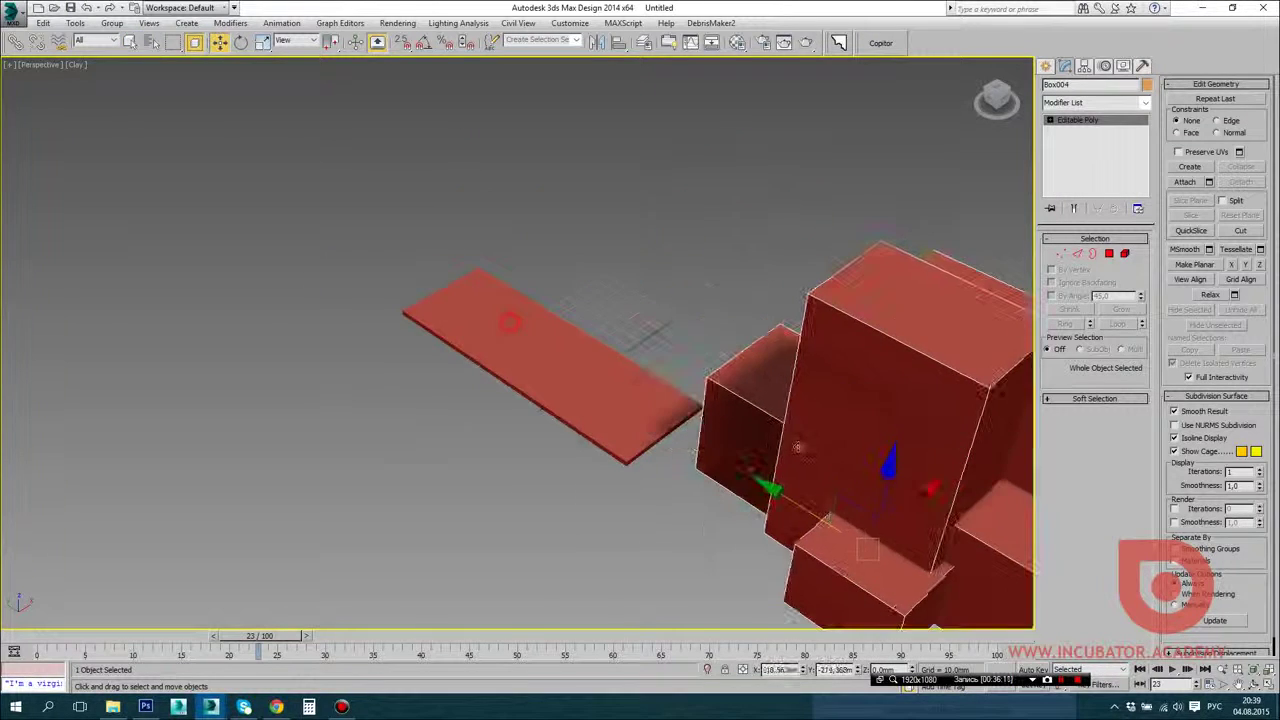
middle_click_drag(868, 456, 501, 414)
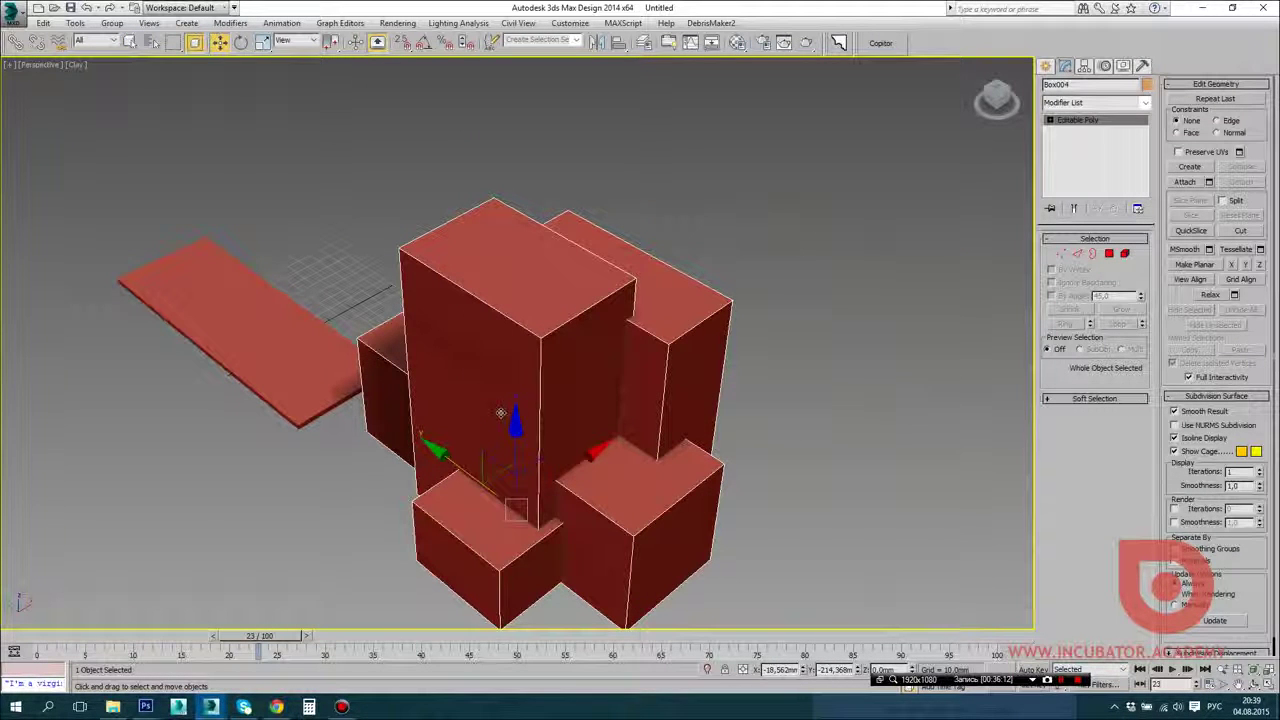
middle_click_drag(500, 413, 548, 486, "alt")
left_click(745, 302)
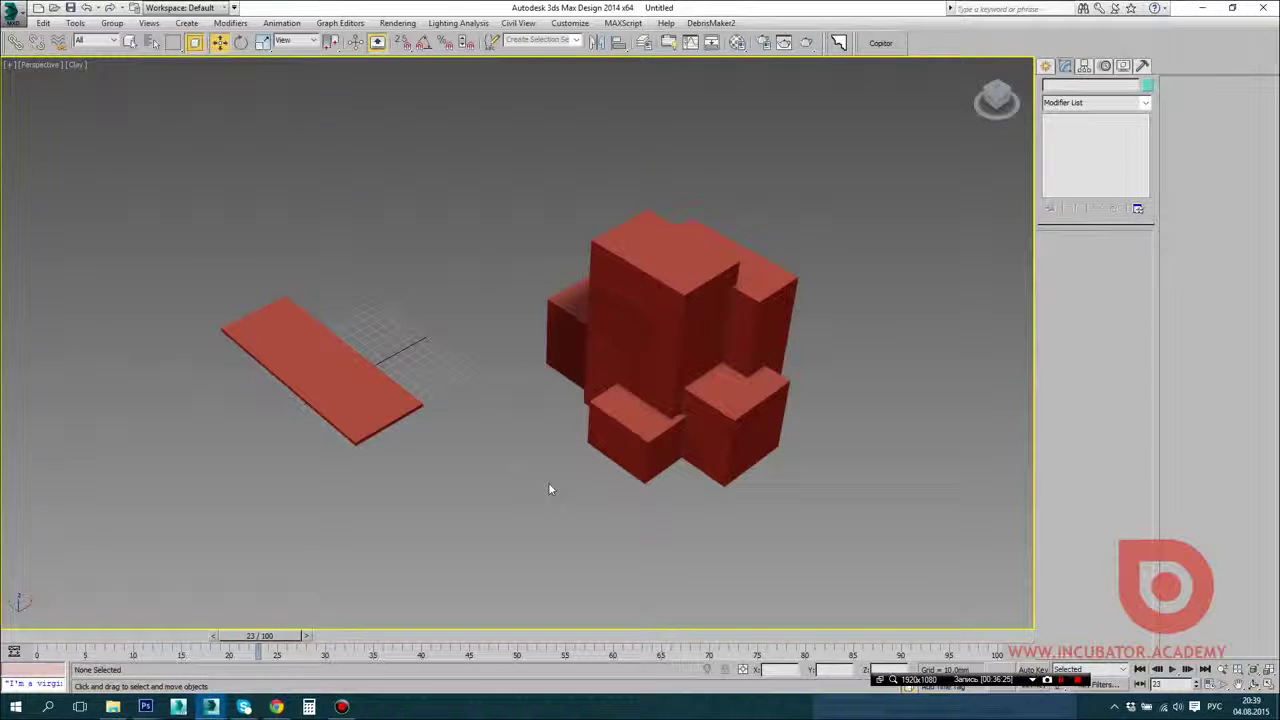
Step: Check the webinar chat in the browser and close the Copitor window in the session with the original box model
left_click(276, 707)
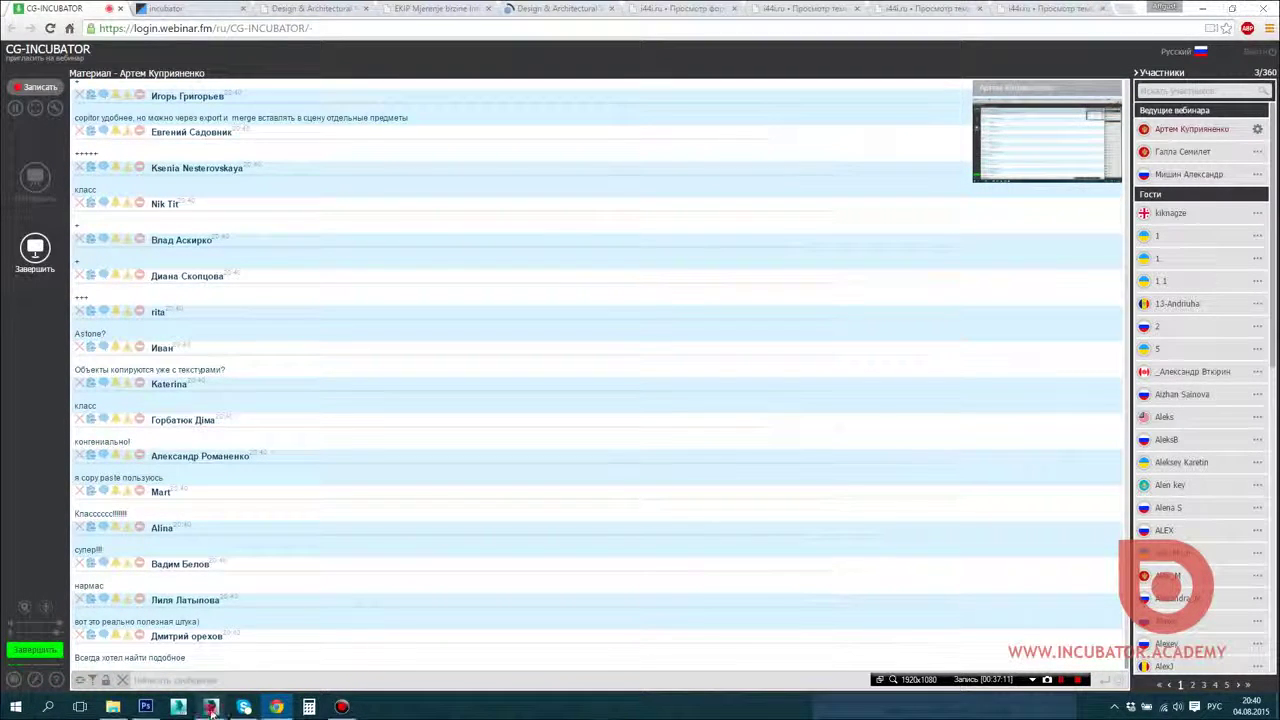
mouse_move(211, 705)
left_click(280, 650)
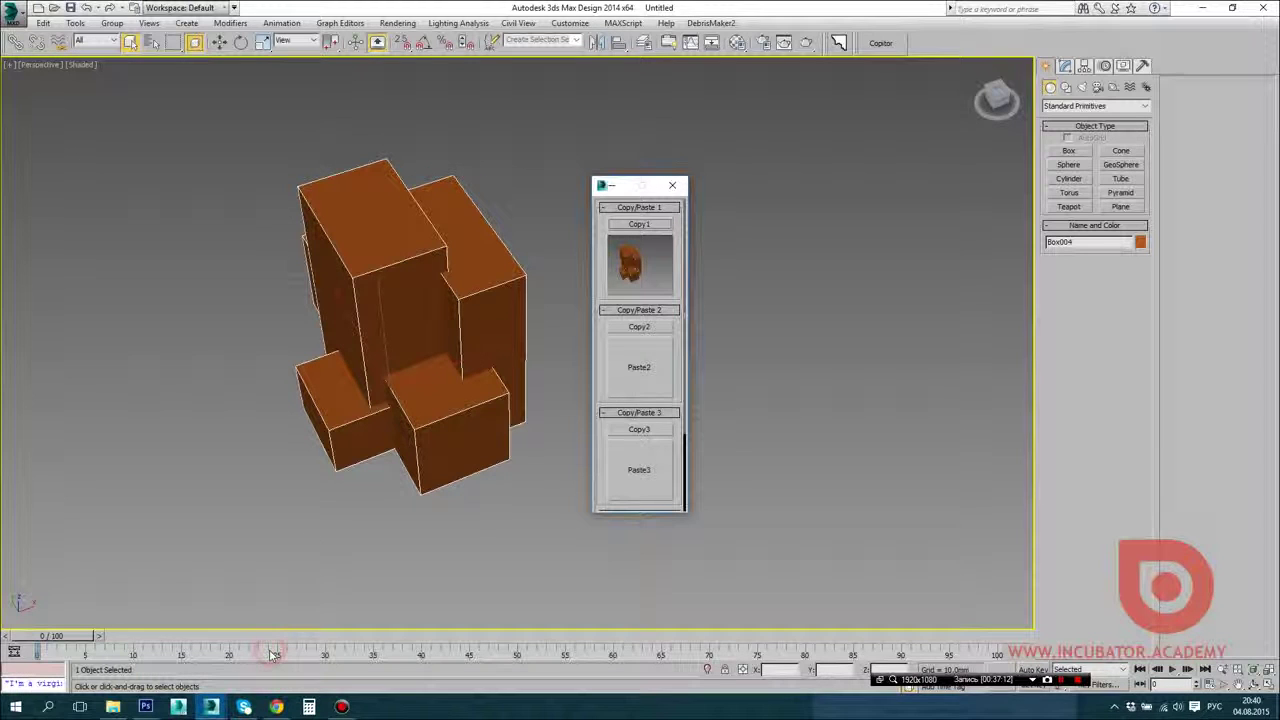
left_click(672, 185)
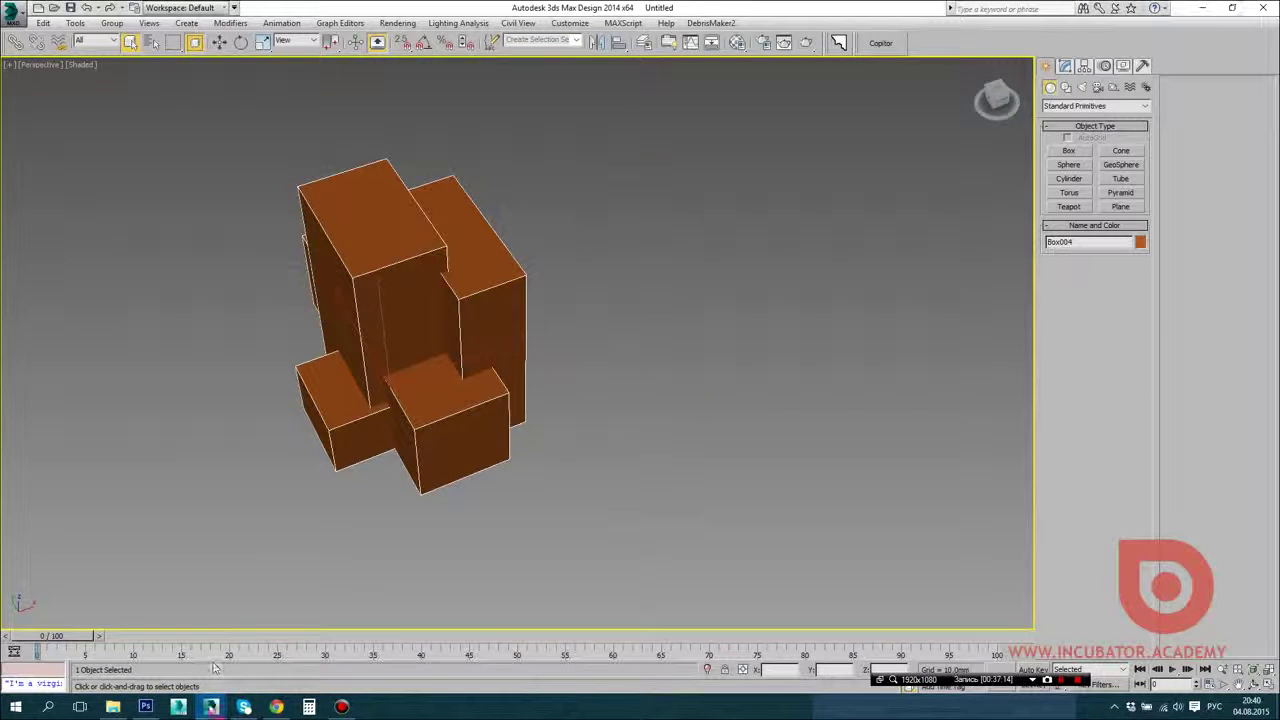
mouse_move(215, 707)
left_click(143, 652)
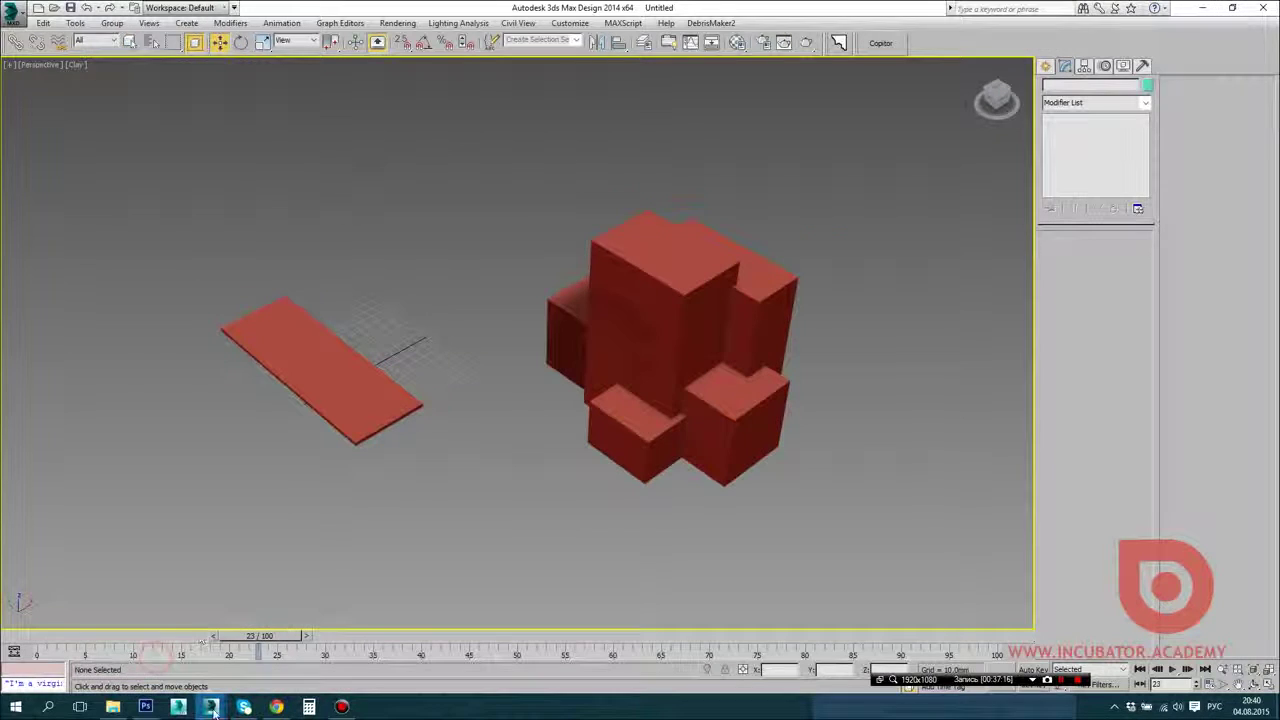
left_click(286, 643)
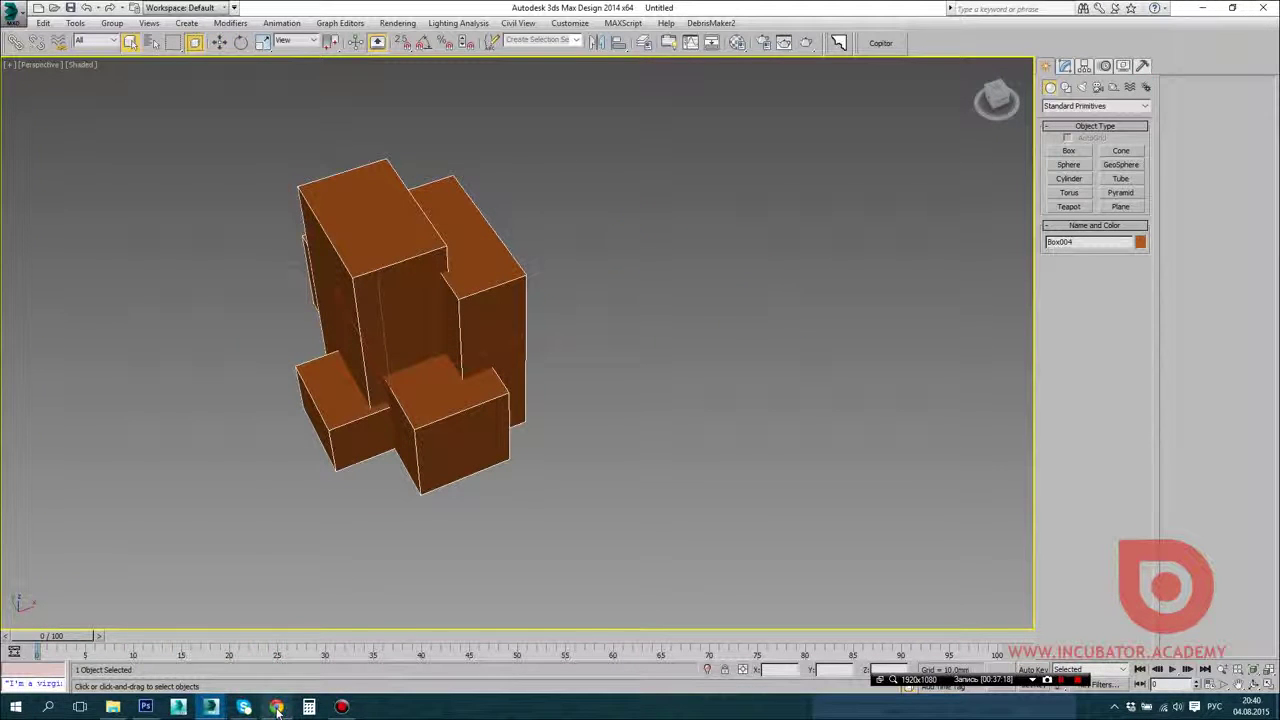
Step: Delete the attached box model from the original scene
mouse_move(278, 708)
left_click(1064, 66)
left_click(1047, 67)
left_click(929, 238)
left_click_drag(822, 506, 130, 266)
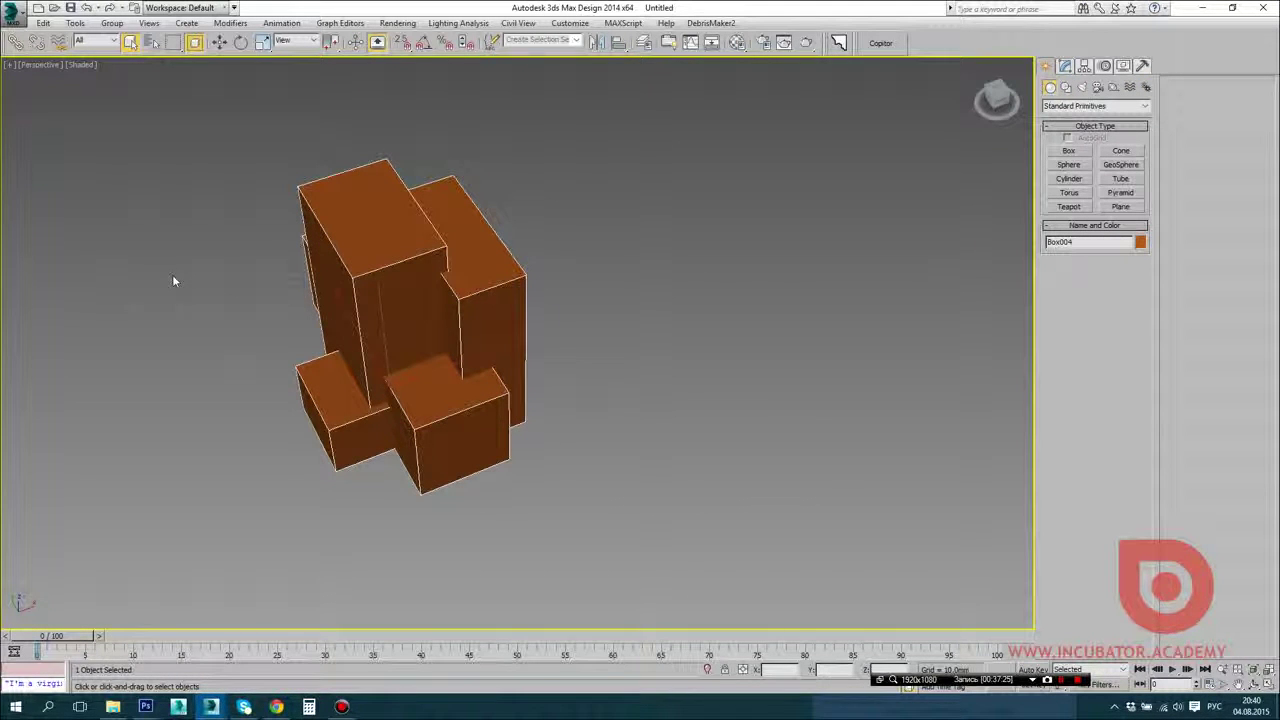
key("Delete")
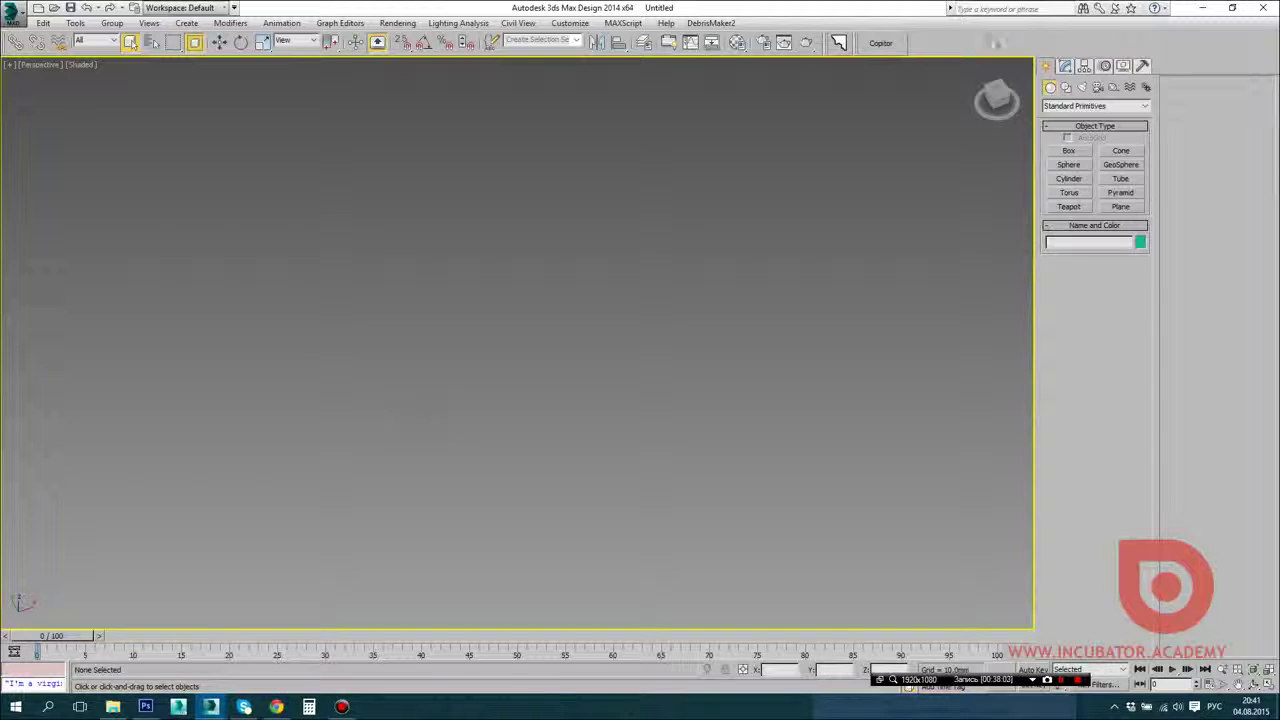
Step: Switch to the file browser, open the Vray folder of Evermotion Archmodels Vol.52 trees on the work drive, and select scene file 009
left_click(1065, 65)
left_click(1046, 65)
left_click(113, 707)
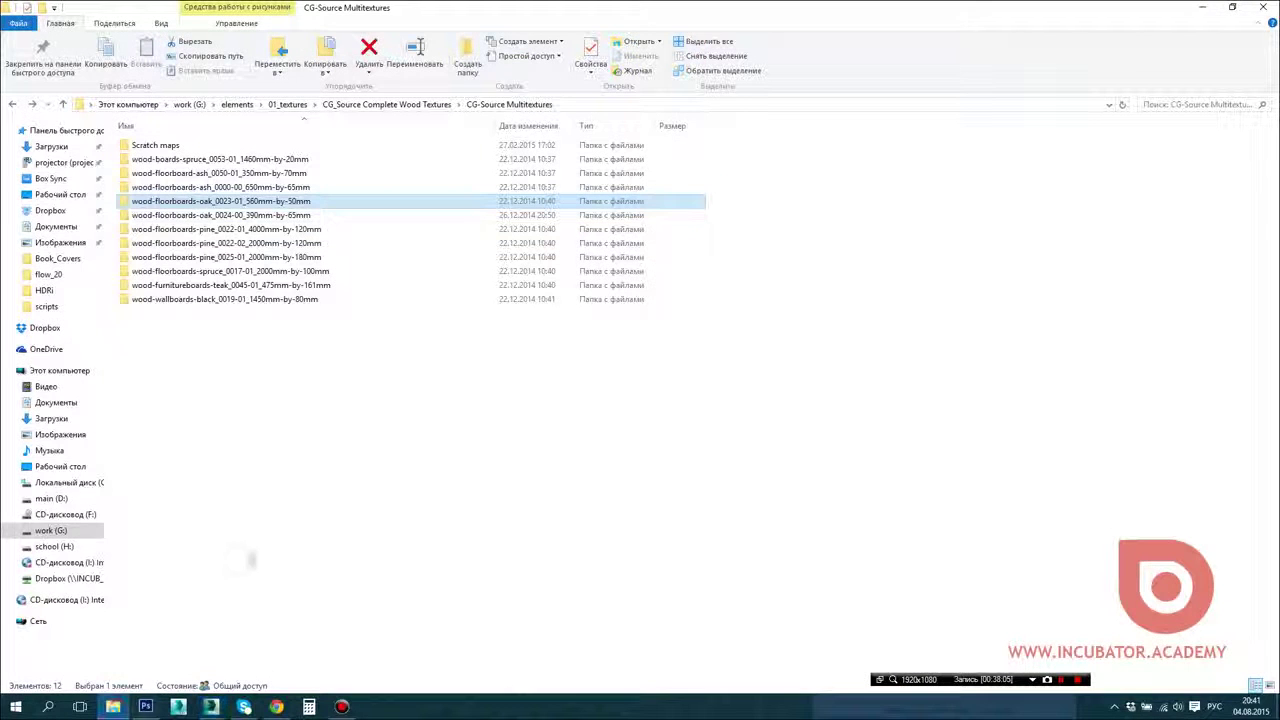
left_click(53, 532)
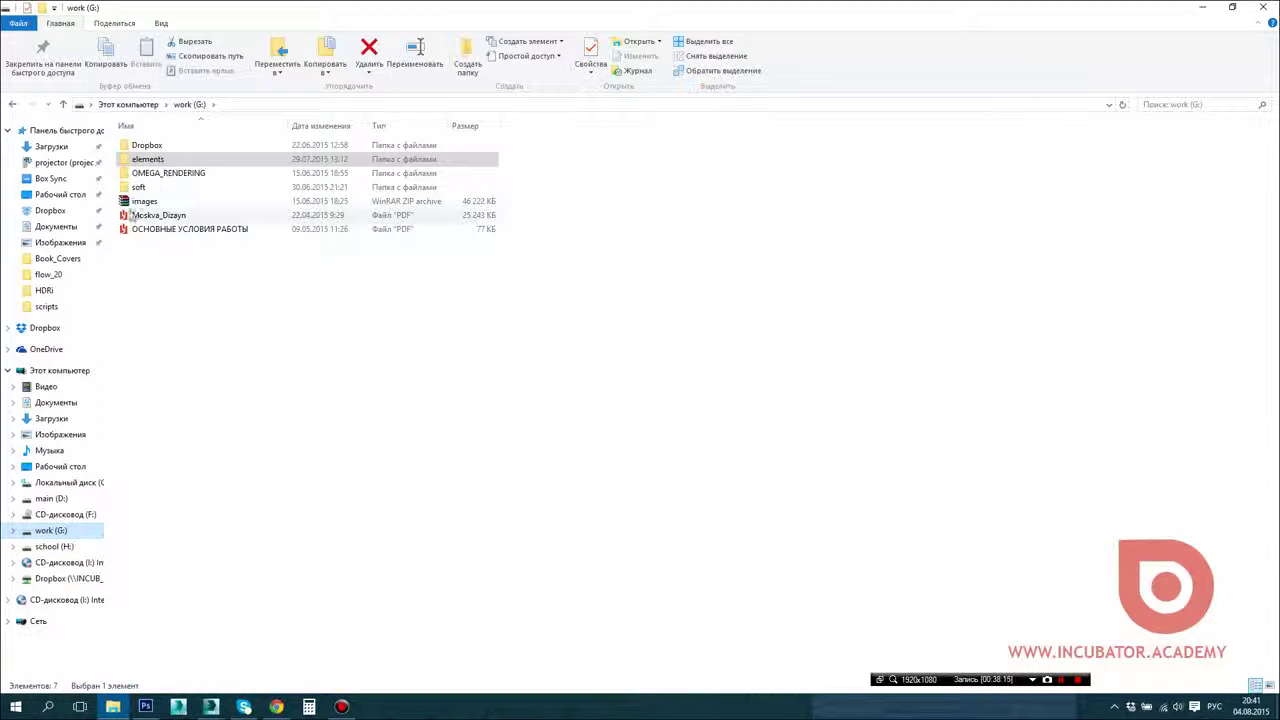
double_click(160, 160)
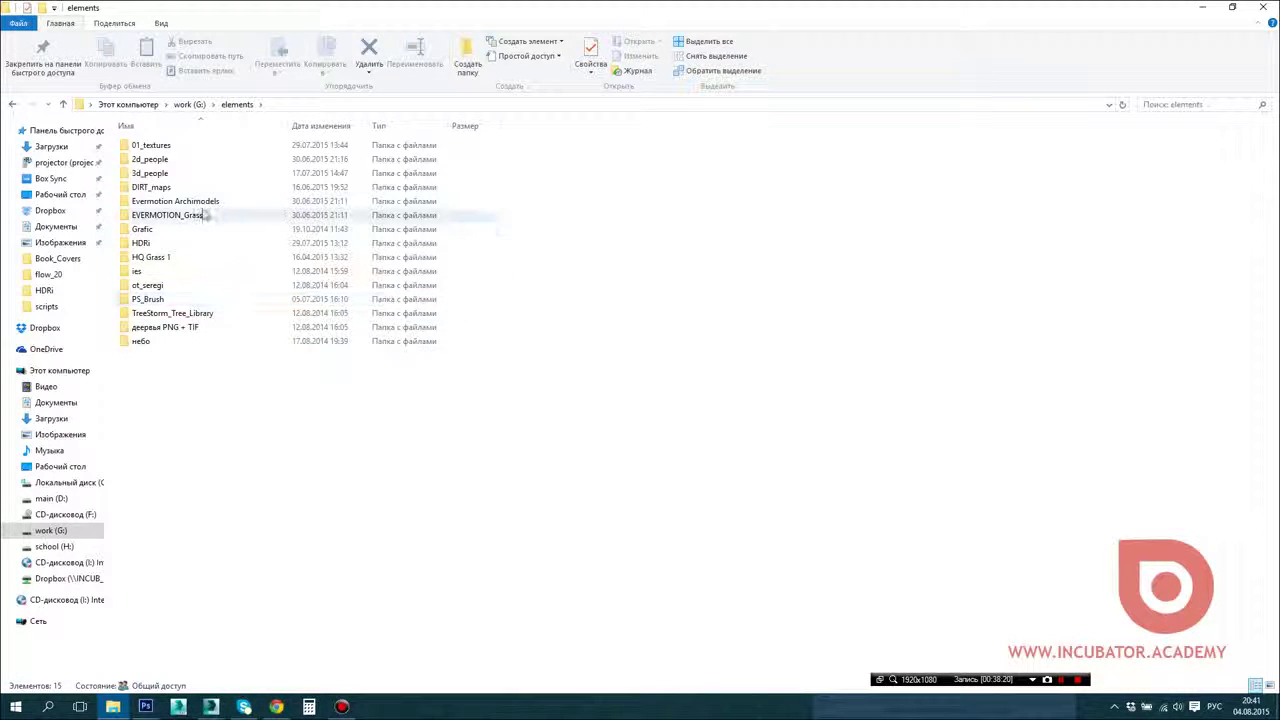
double_click(195, 201)
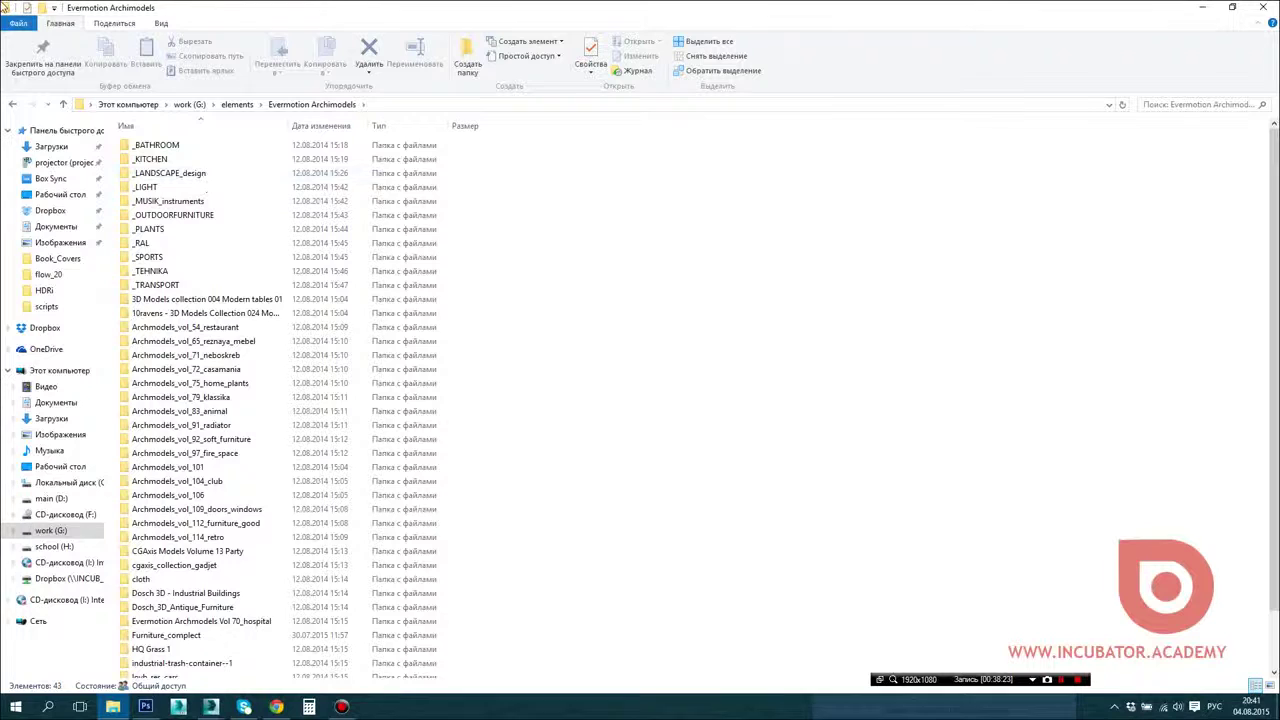
left_click(12, 104)
double_click(190, 290)
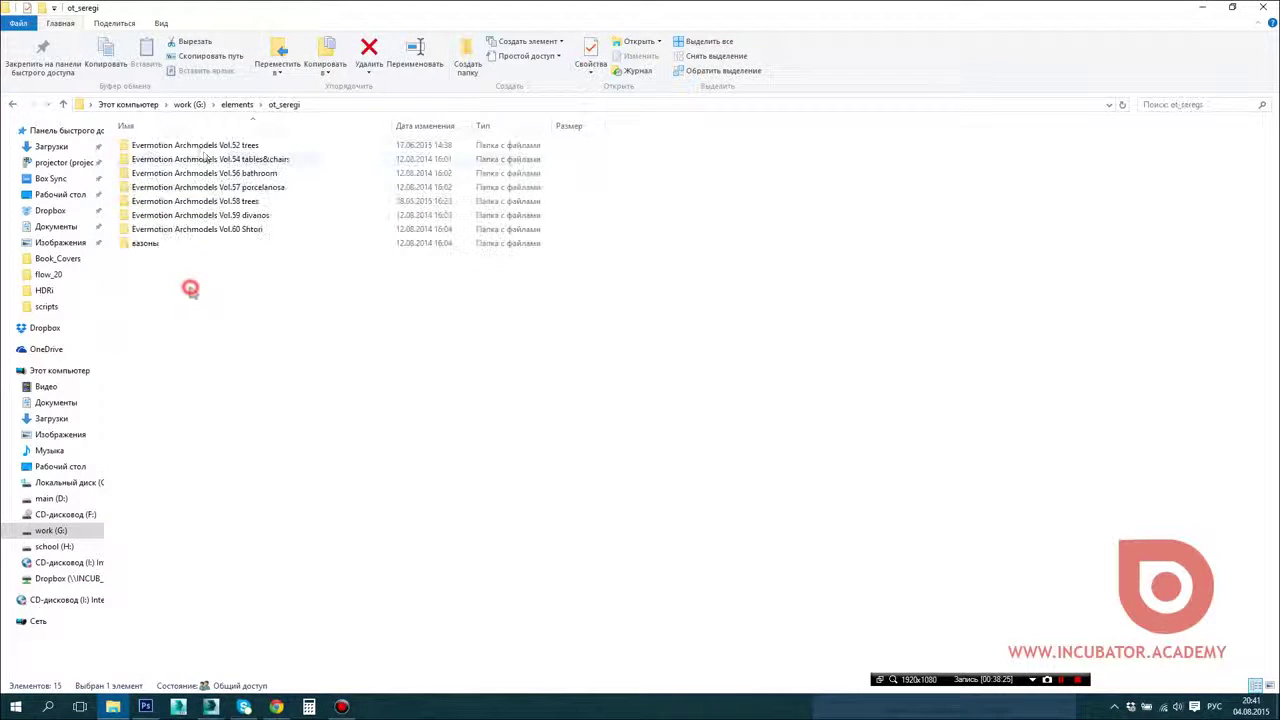
double_click(215, 145)
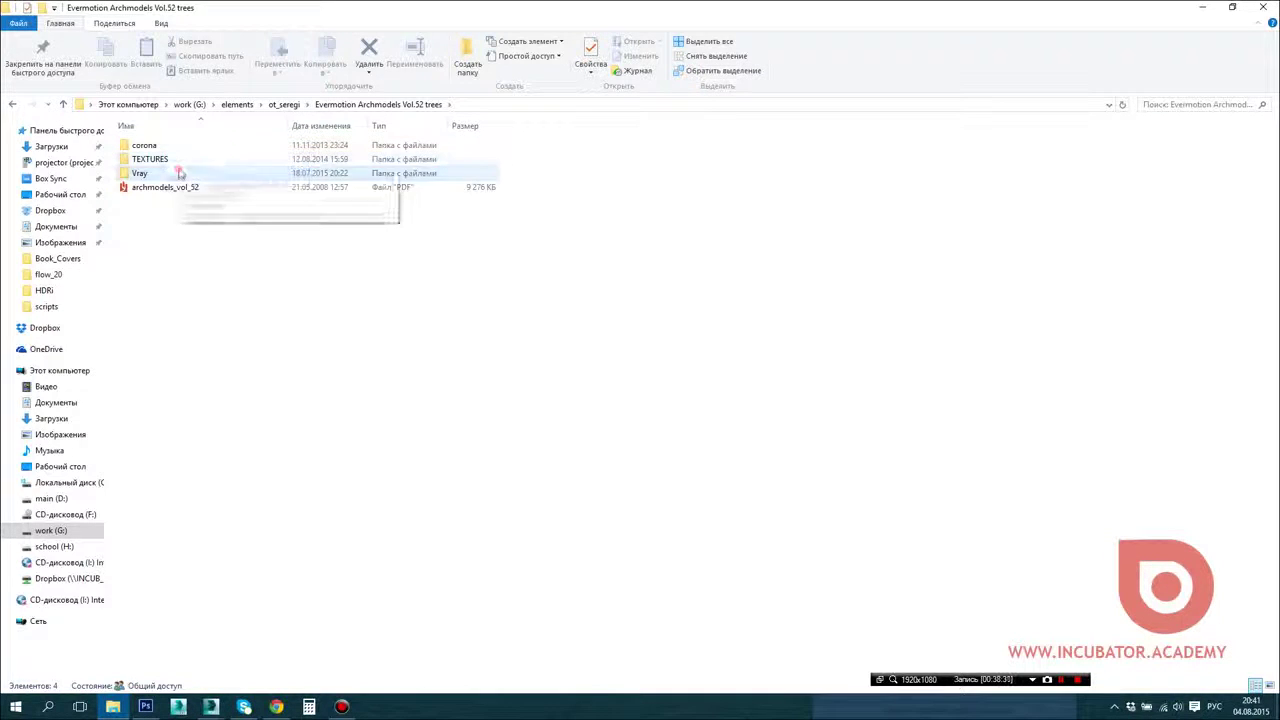
double_click(175, 174)
left_click(144, 188)
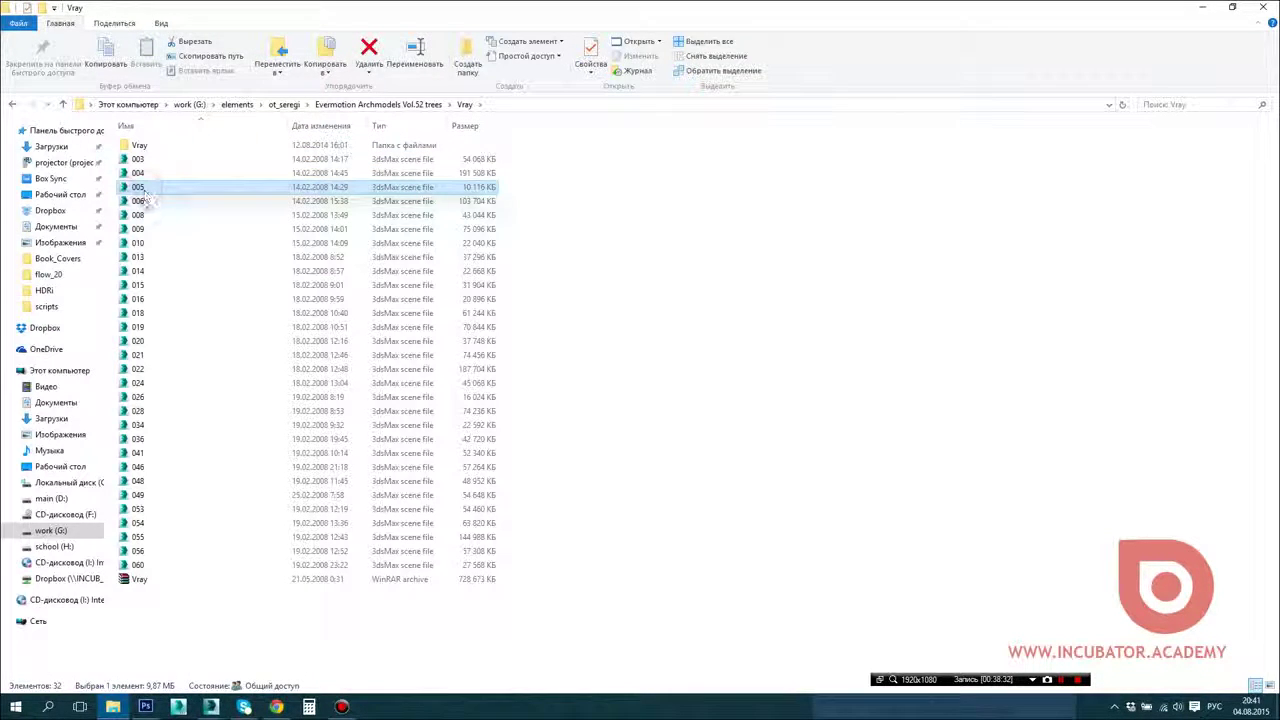
left_click(145, 229)
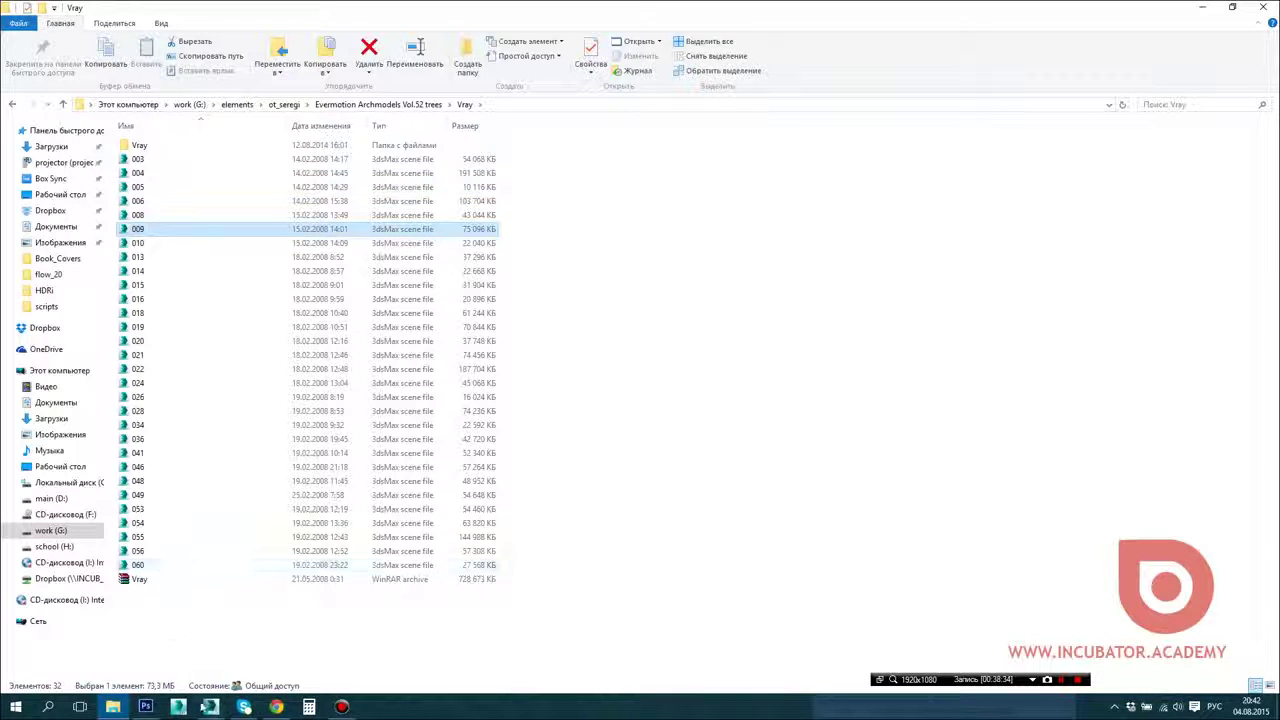
Step: Switch to the 3ds Max session with the flat slab and box model and delete every object in it
mouse_move(210, 706)
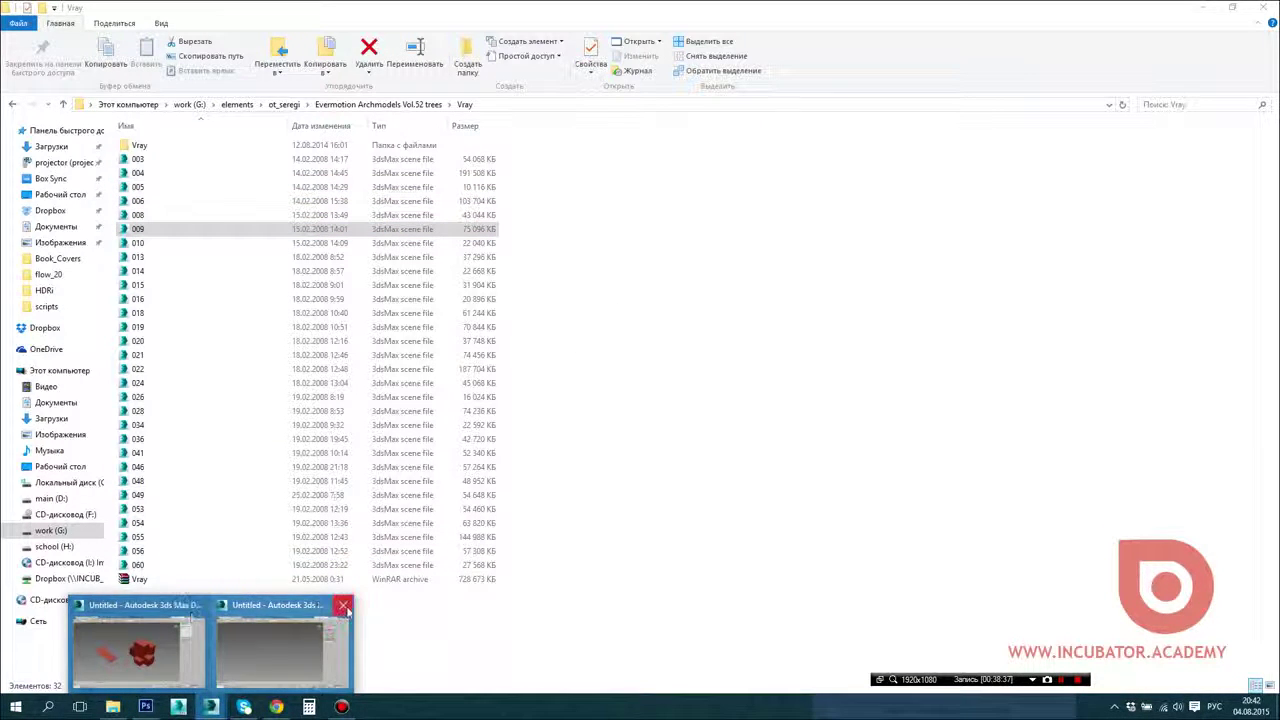
left_click(283, 650)
left_click(153, 645)
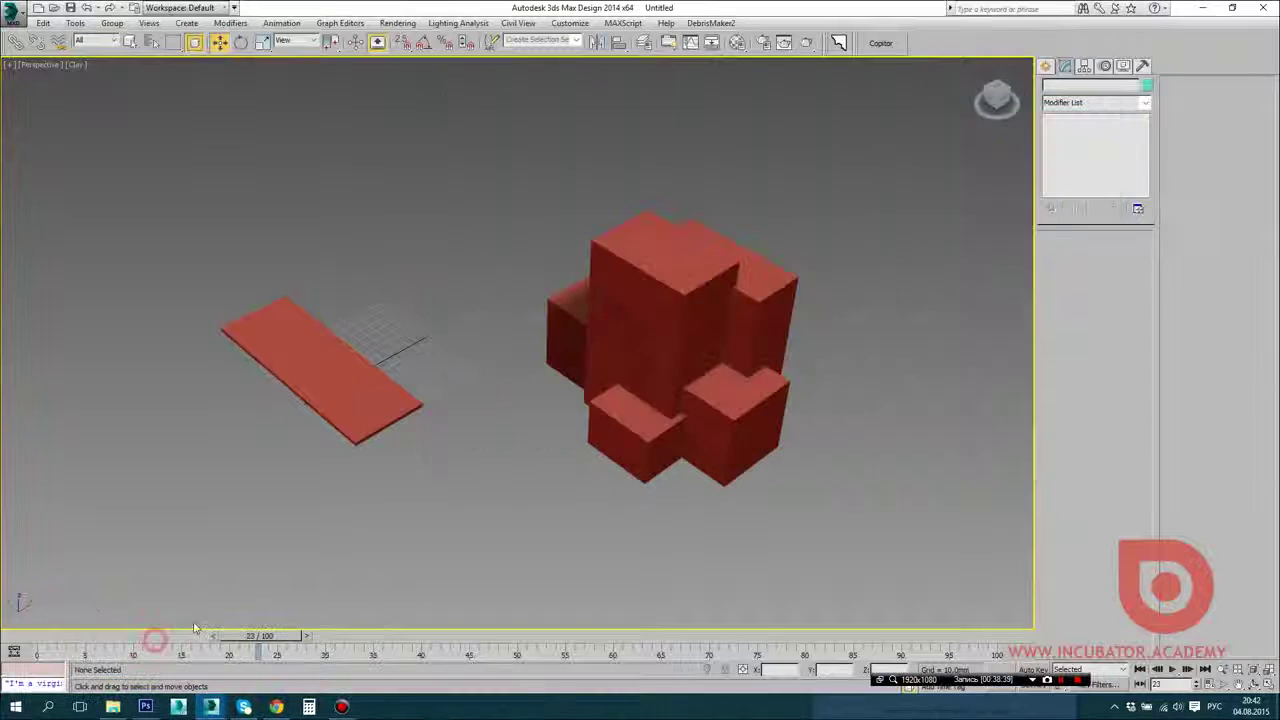
key("ctrl+a")
key("Delete")
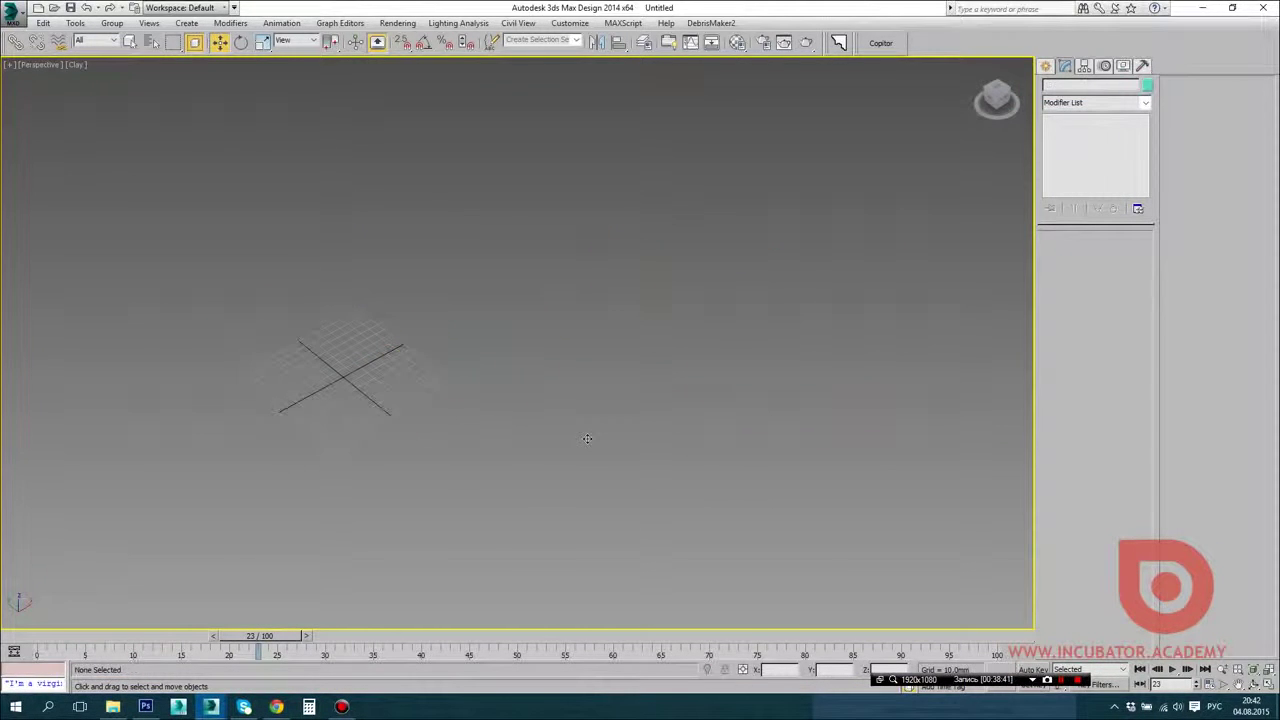
Step: Merge scene file 009 from the Vray folder into the emptied 3ds Max scene, using the Top view for placement
key("alt+Tab")
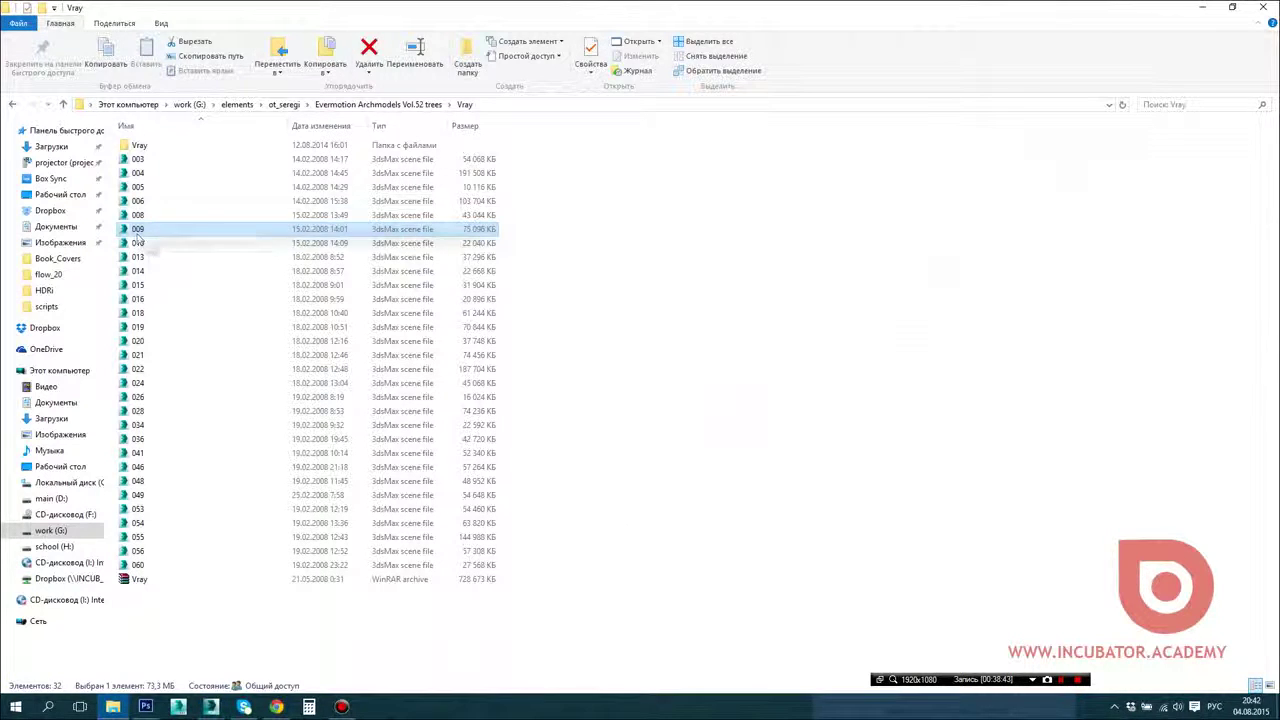
key("alt+Tab")
key("alt+w")
left_click(405, 286)
key("alt+w")
scroll(544, 447, "up", 1)
key("alt+Tab")
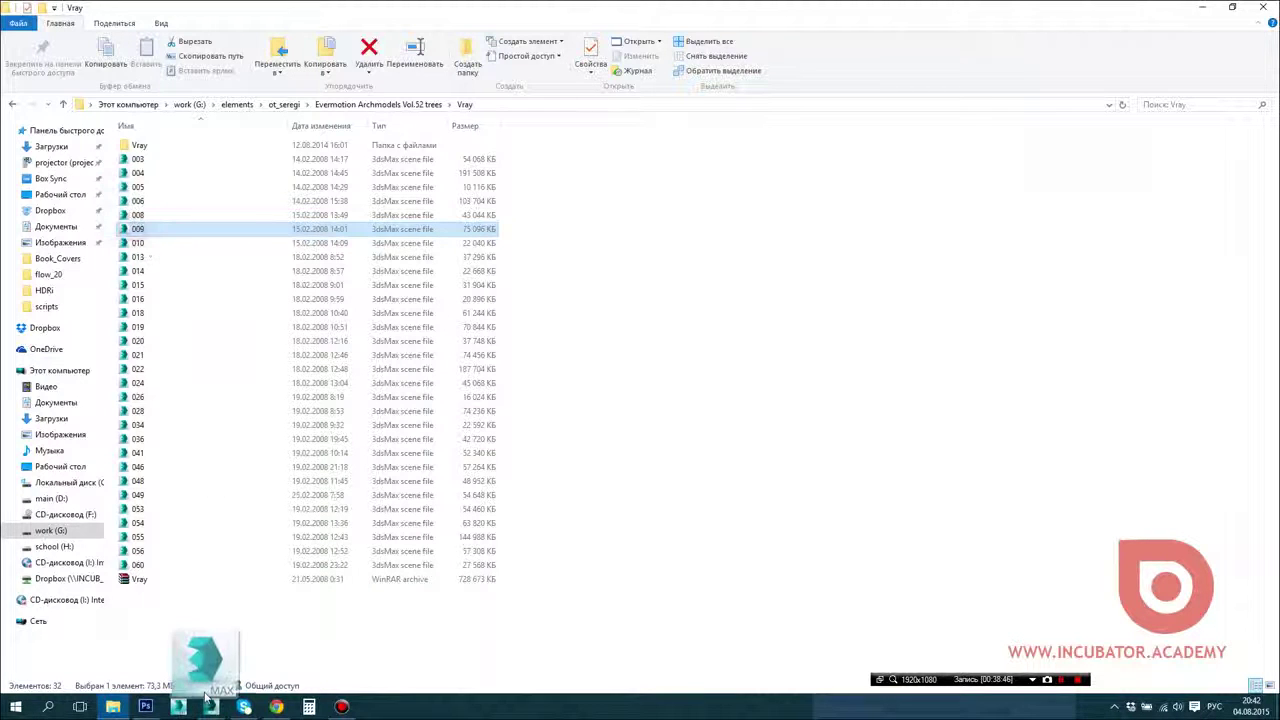
mouse_move(210, 707)
left_click_drag(332, 688, 466, 240)
left_click(512, 260)
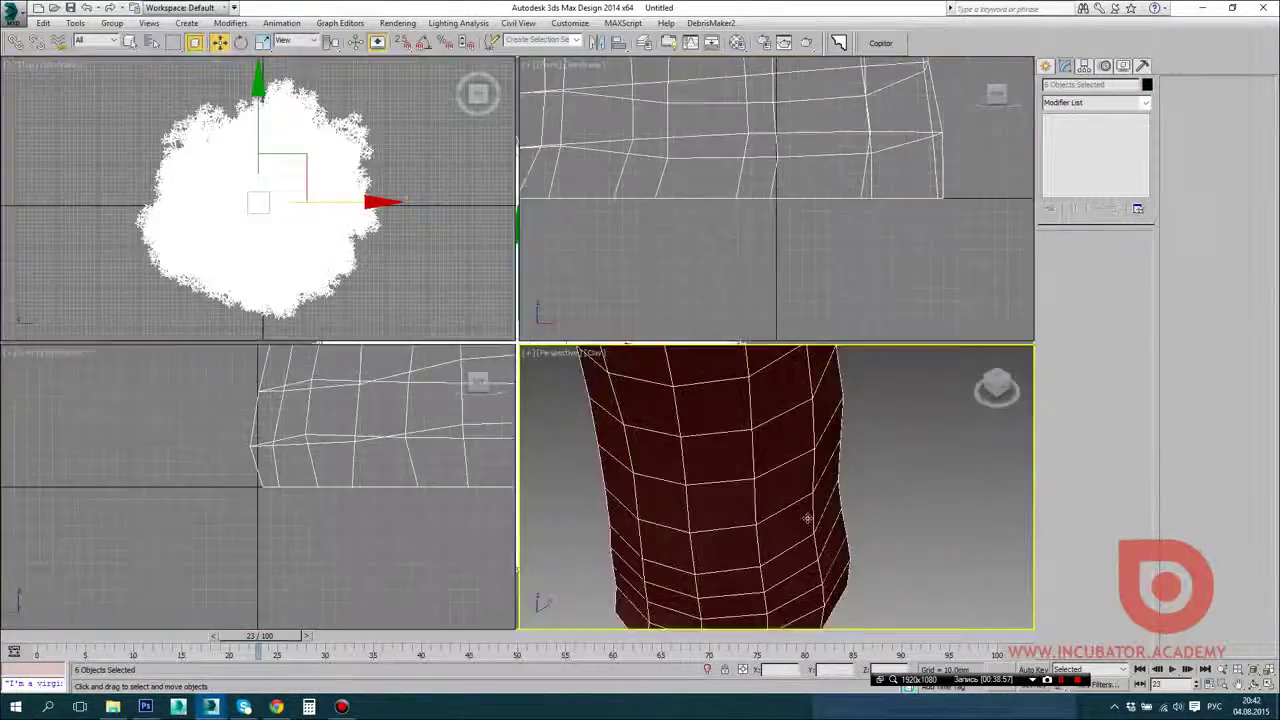
Step: Frame the merged tree in the maximized perspective view and review the Object Properties of all its parts
key("alt+w")
key("z")
left_click(811, 400)
middle_click_drag(760, 408, 708, 415, "alt")
left_click_drag(788, 500, 391, 216)
key("ctrl+a")
right_click(751, 240)
left_click(805, 311)
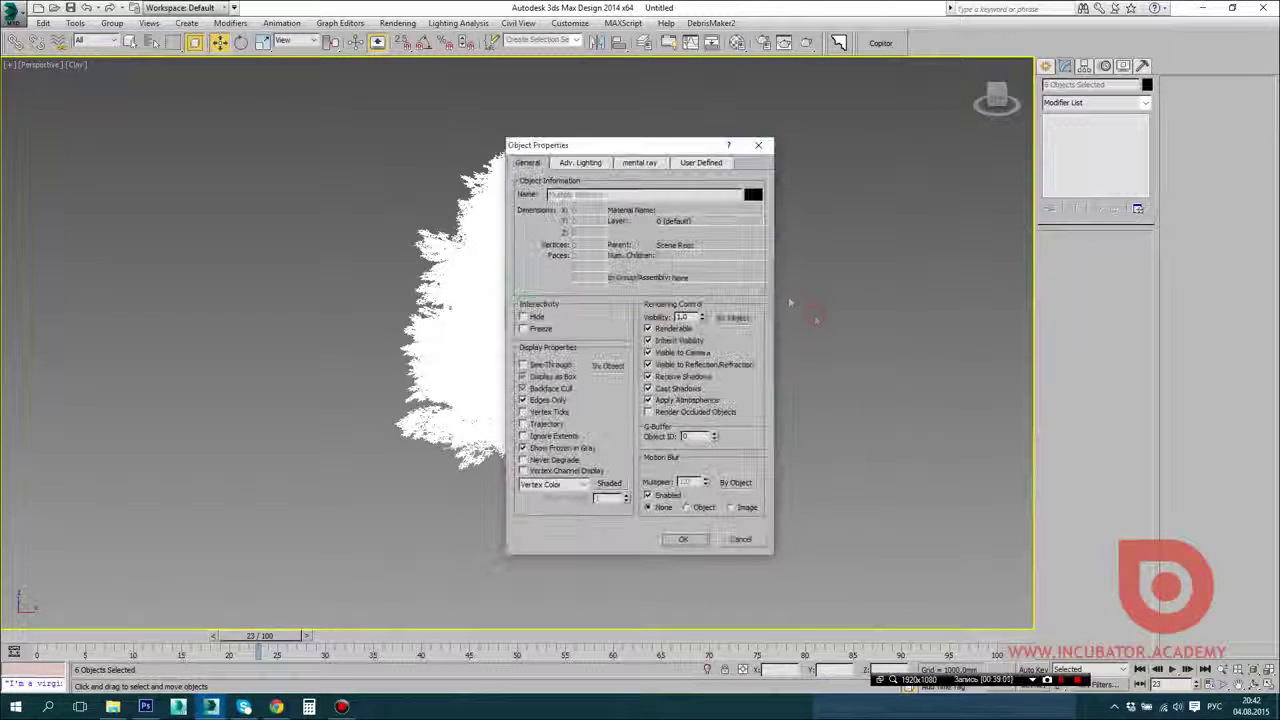
left_click(683, 539)
left_click(746, 377)
scroll(550, 374, "up", 5)
scroll(550, 374, "down", 4)
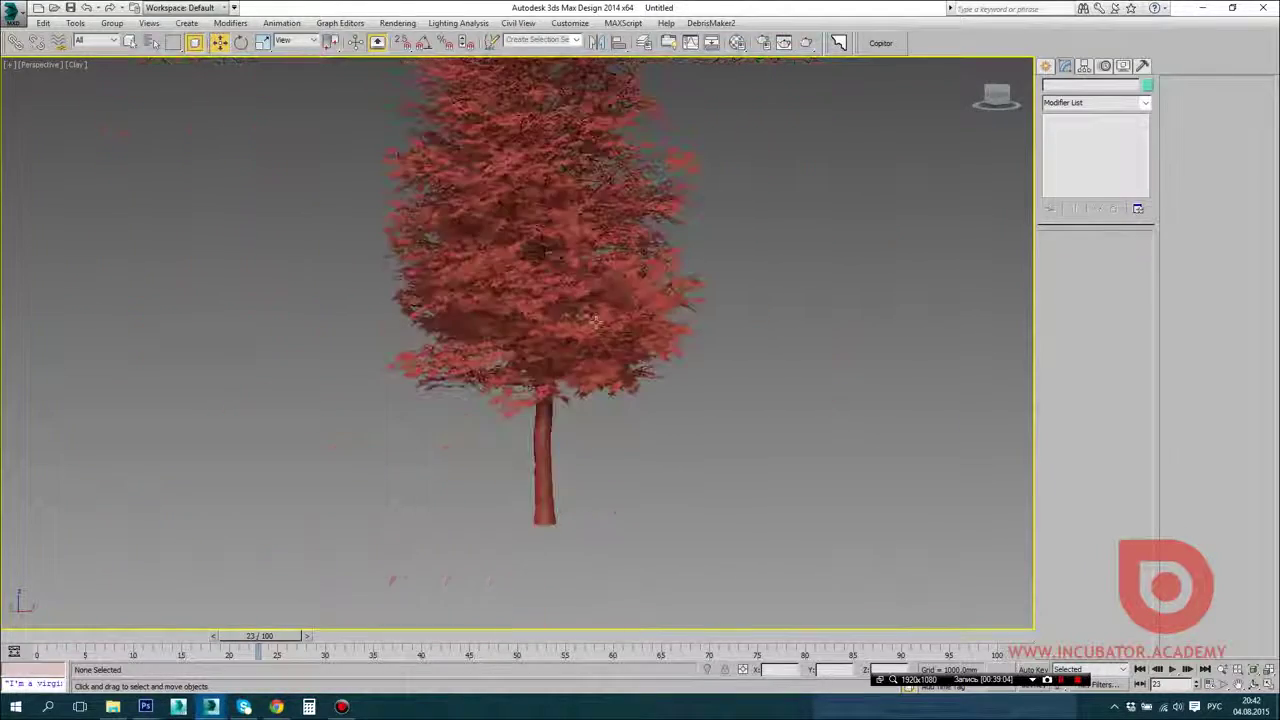
scroll(474, 432, "down", 3)
Step: Attach all the other tree parts to the selected foliage with Match Material IDs to Material, and deselect the result
left_click(385, 390)
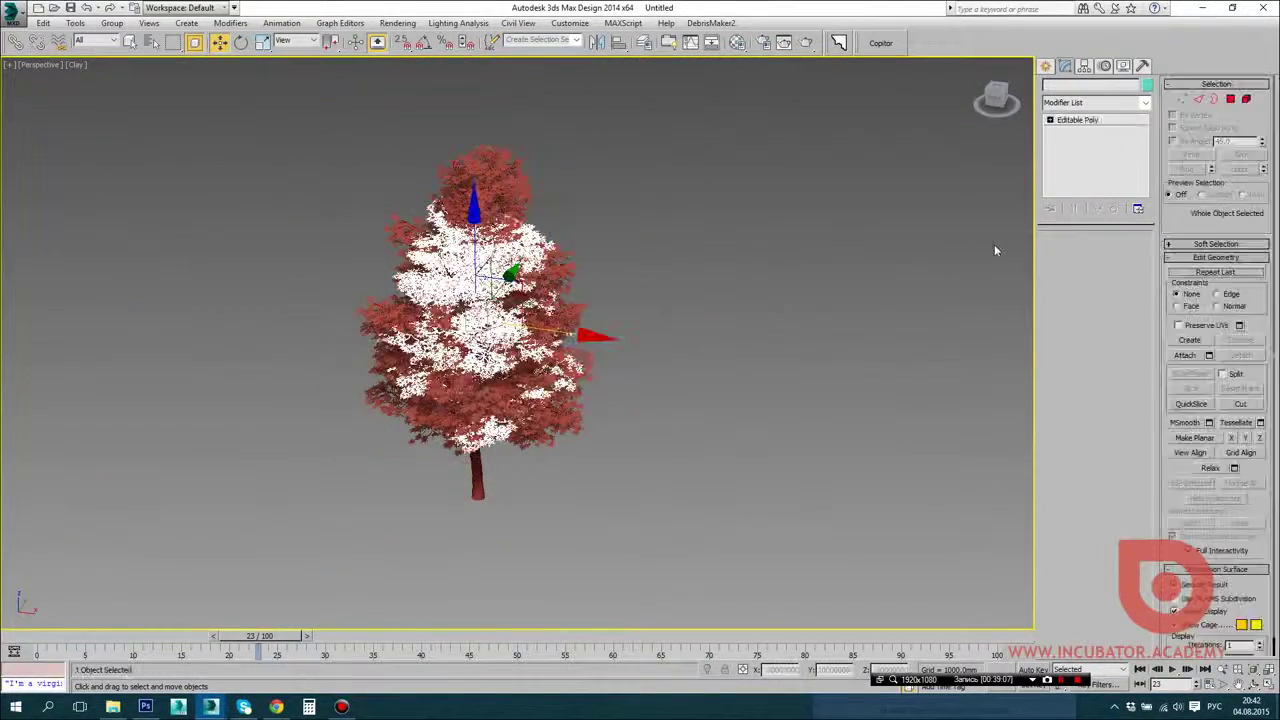
left_click(1209, 181)
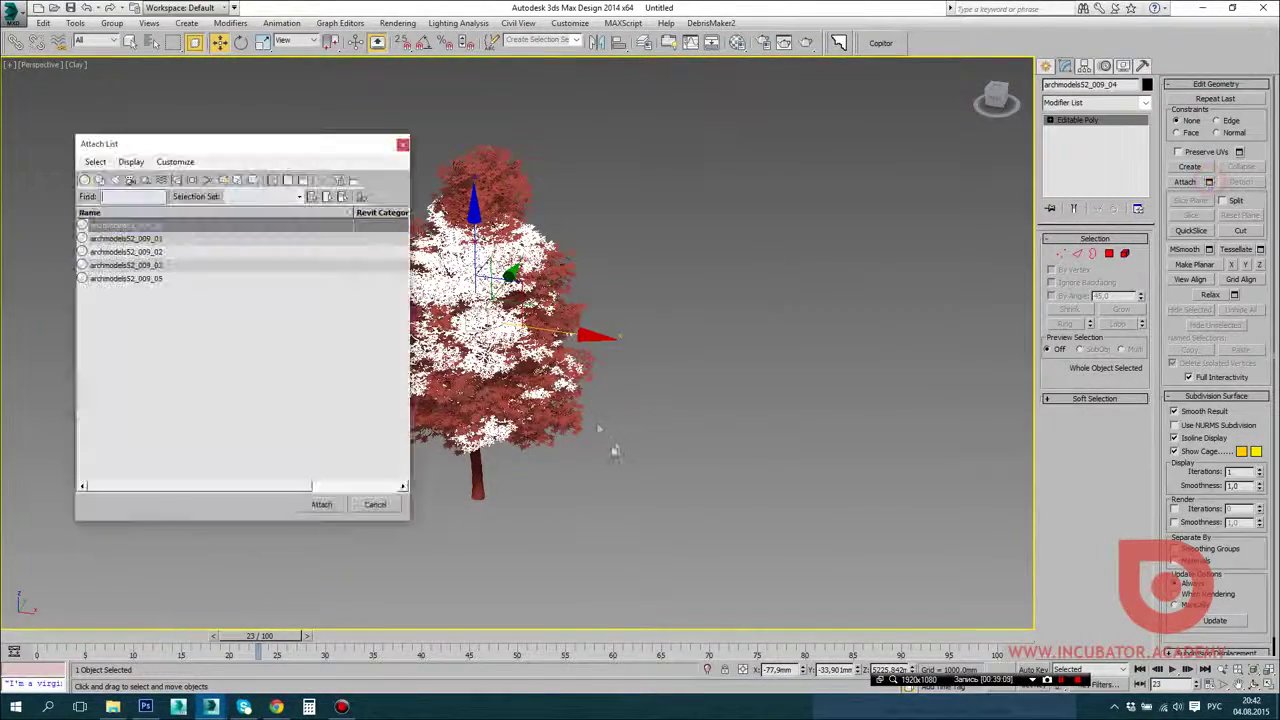
key("ctrl+a")
left_click(320, 505)
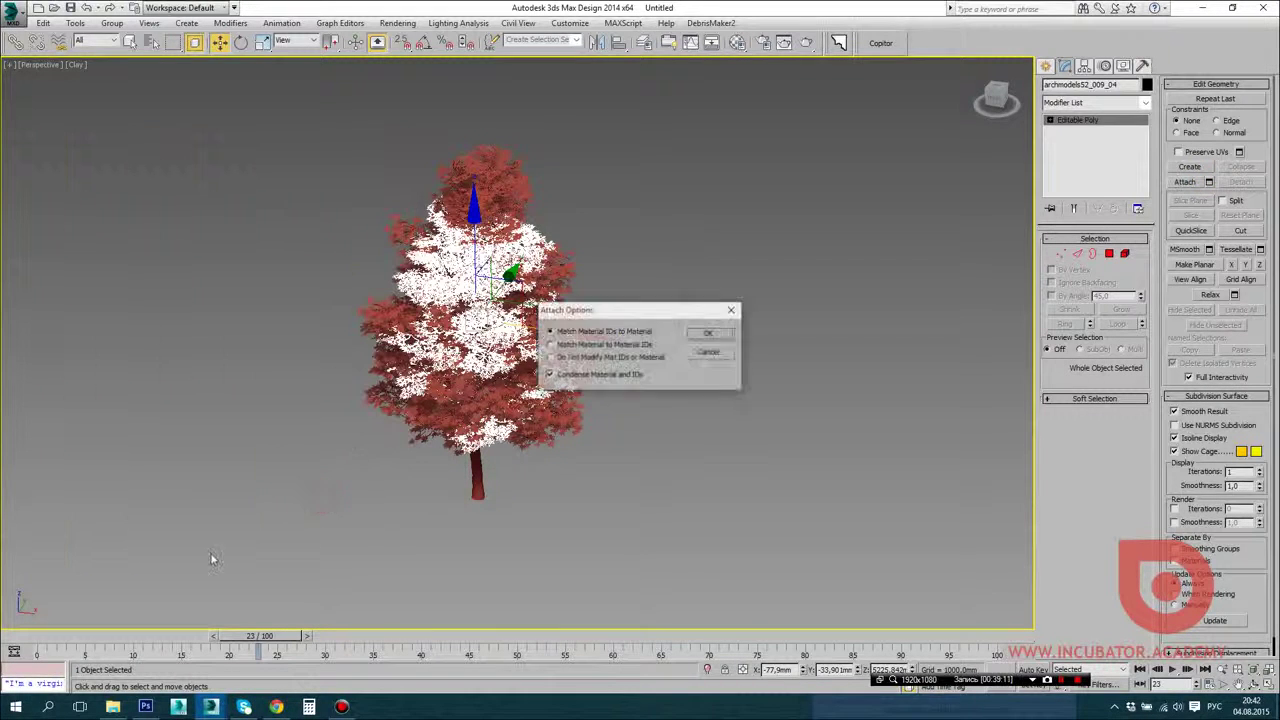
left_click(711, 331)
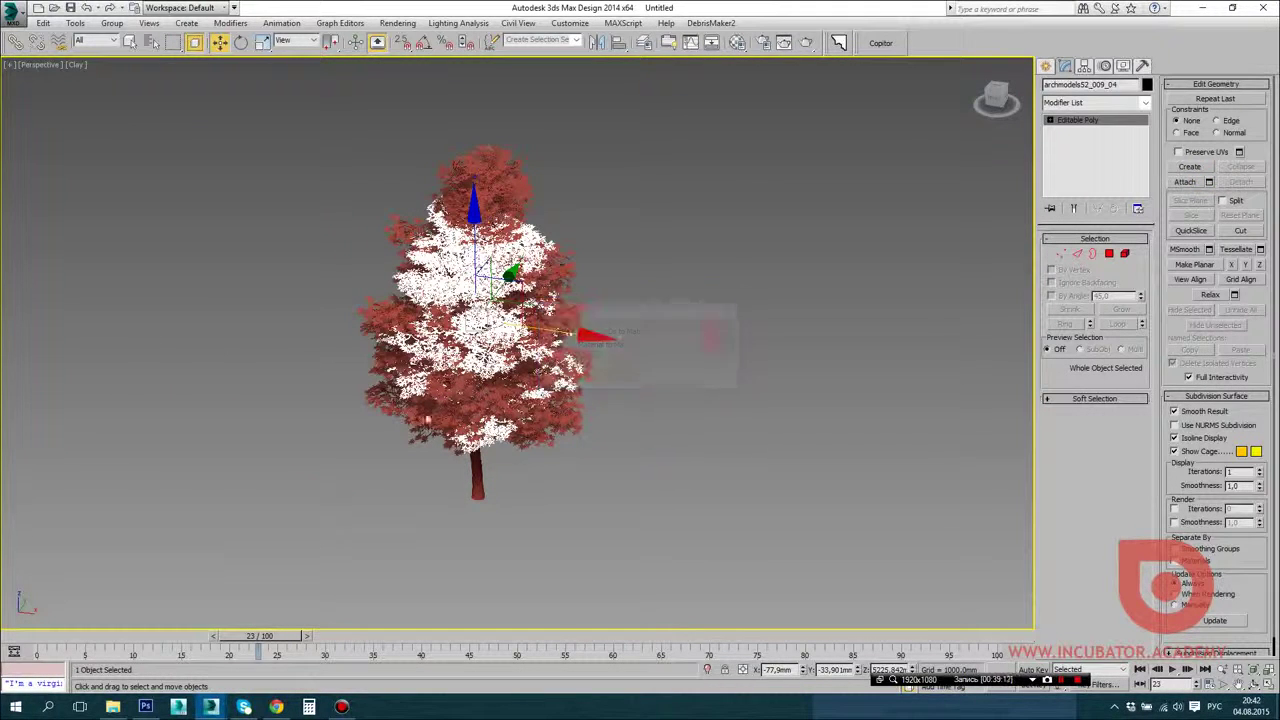
left_click(1046, 66)
left_click(631, 423)
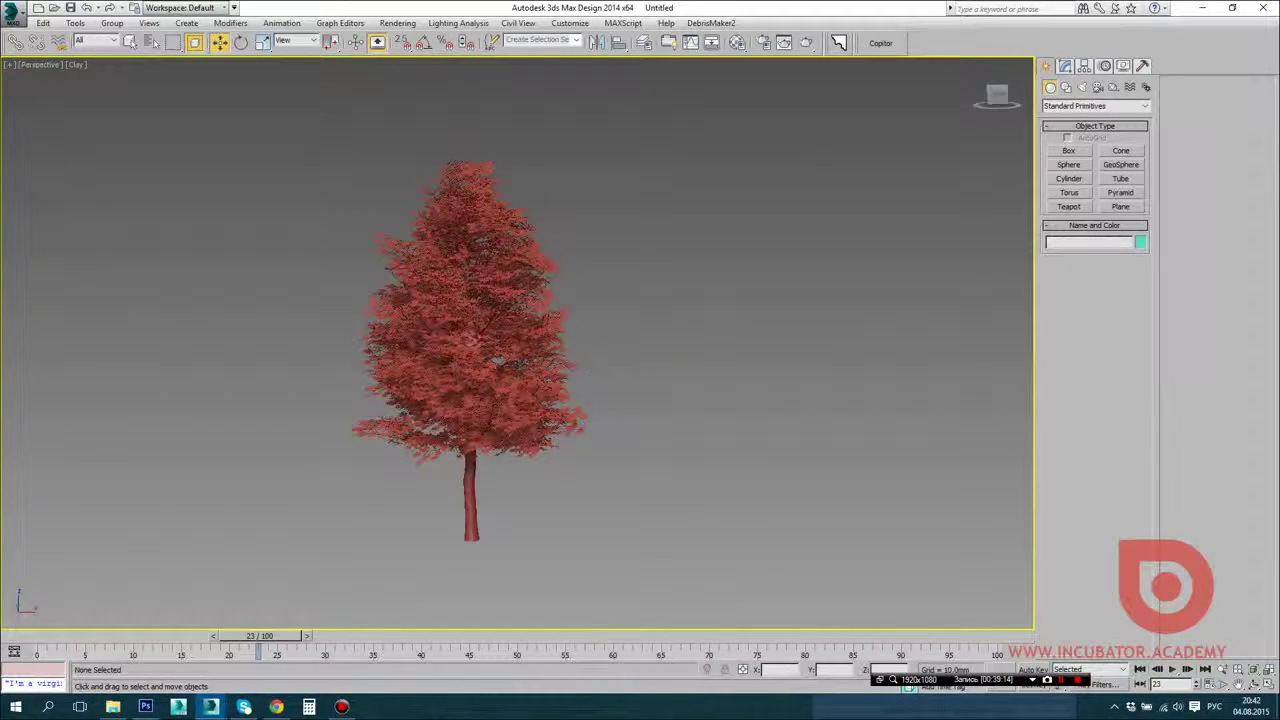
Step: Select the attached tree and show it in a maximized Top view with free space beside it
left_click(479, 379)
key("alt+w")
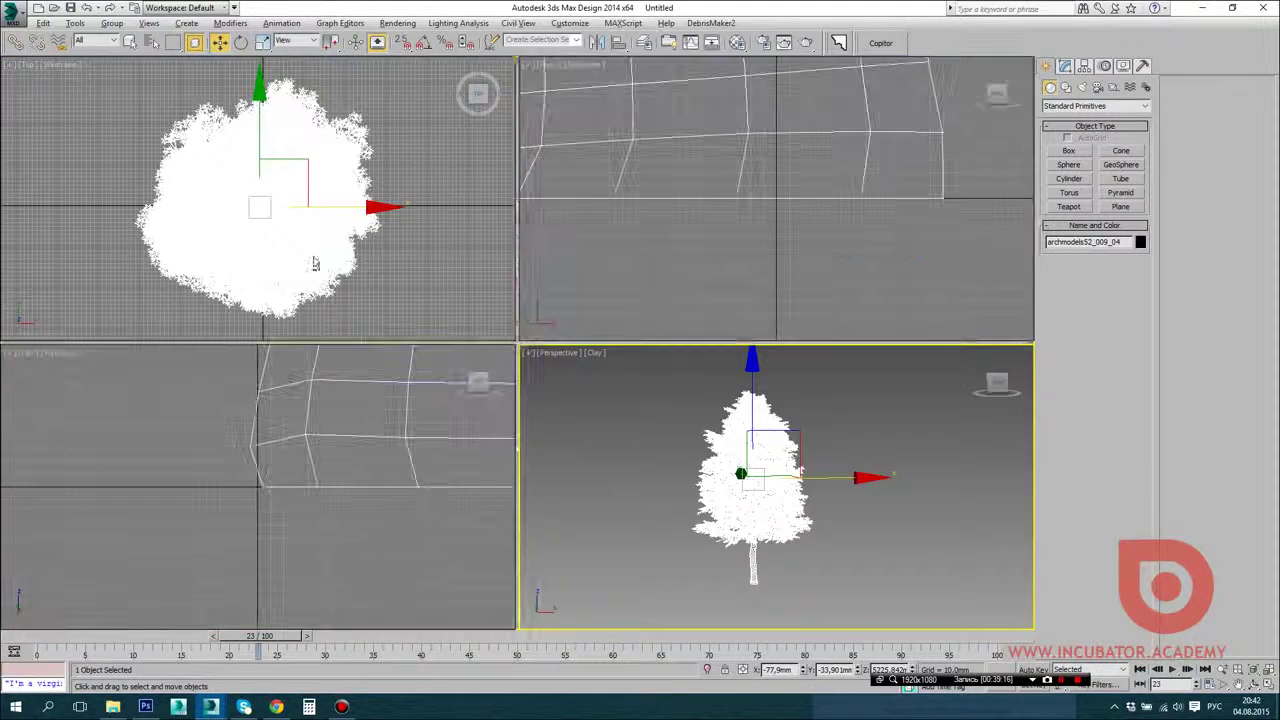
left_click(314, 263)
key("alt+w")
scroll(295, 235, "down", 4)
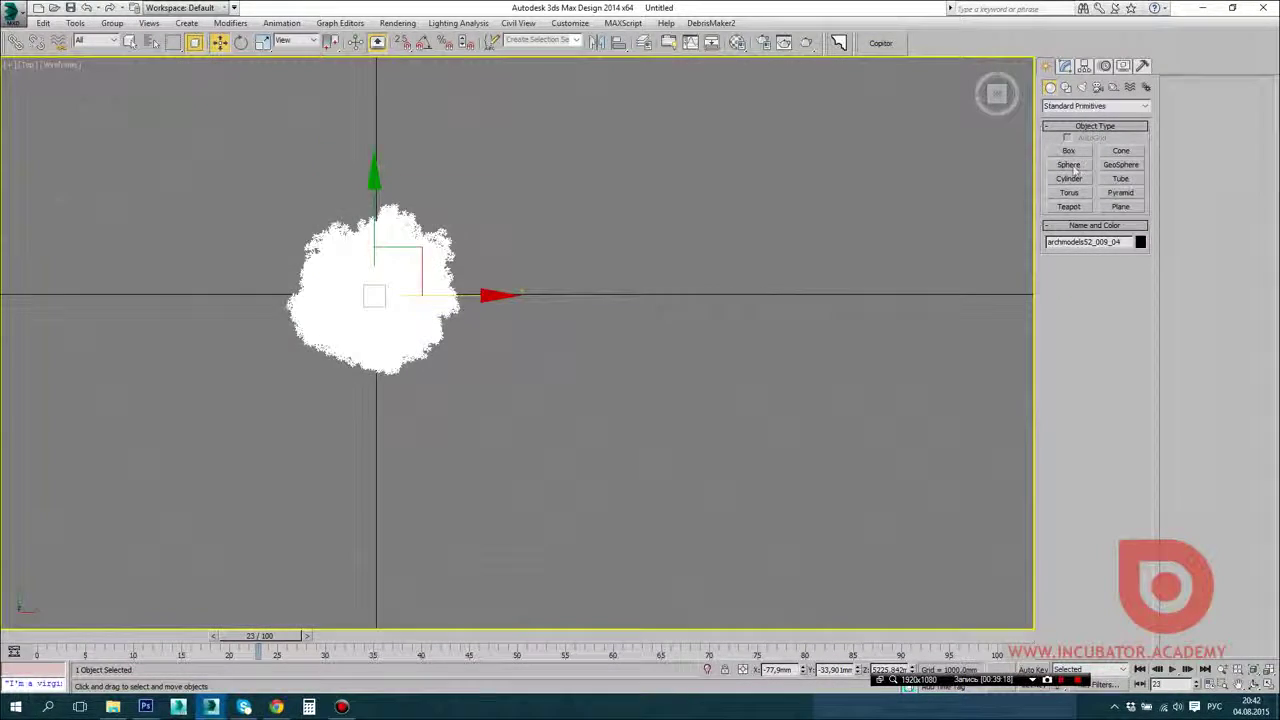
middle_click_drag(612, 280, 523, 310)
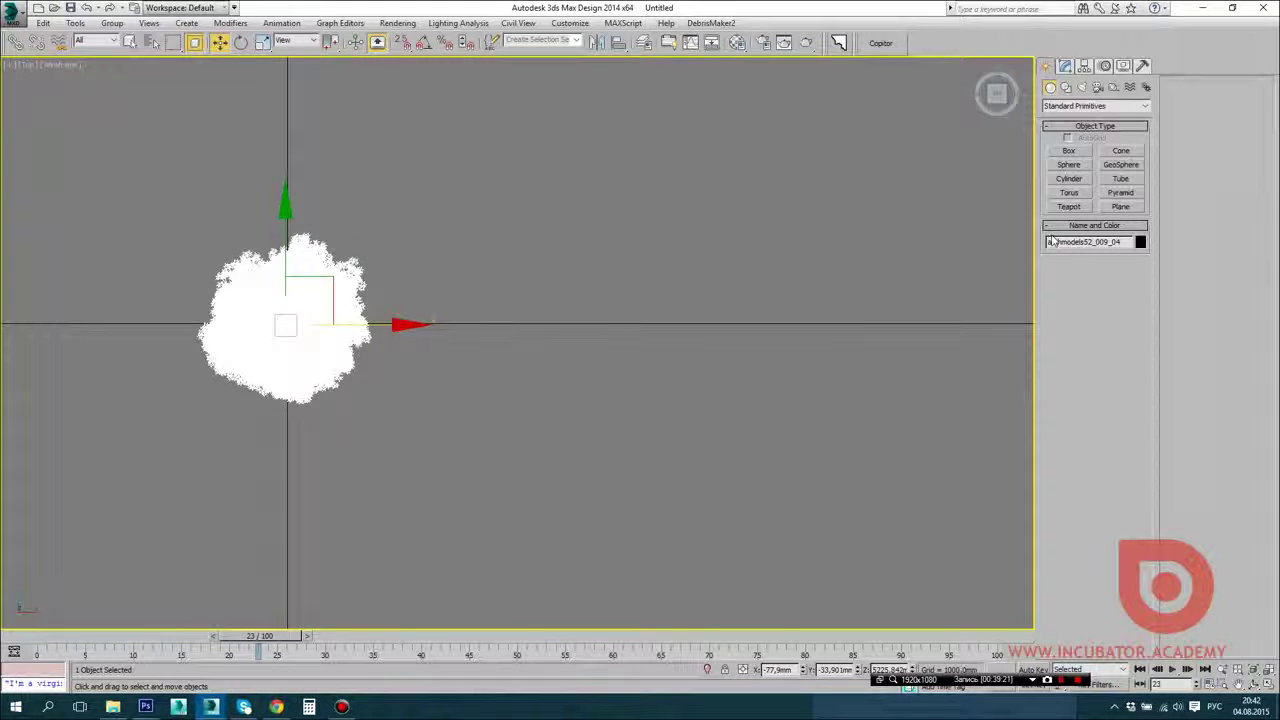
left_click(1069, 178)
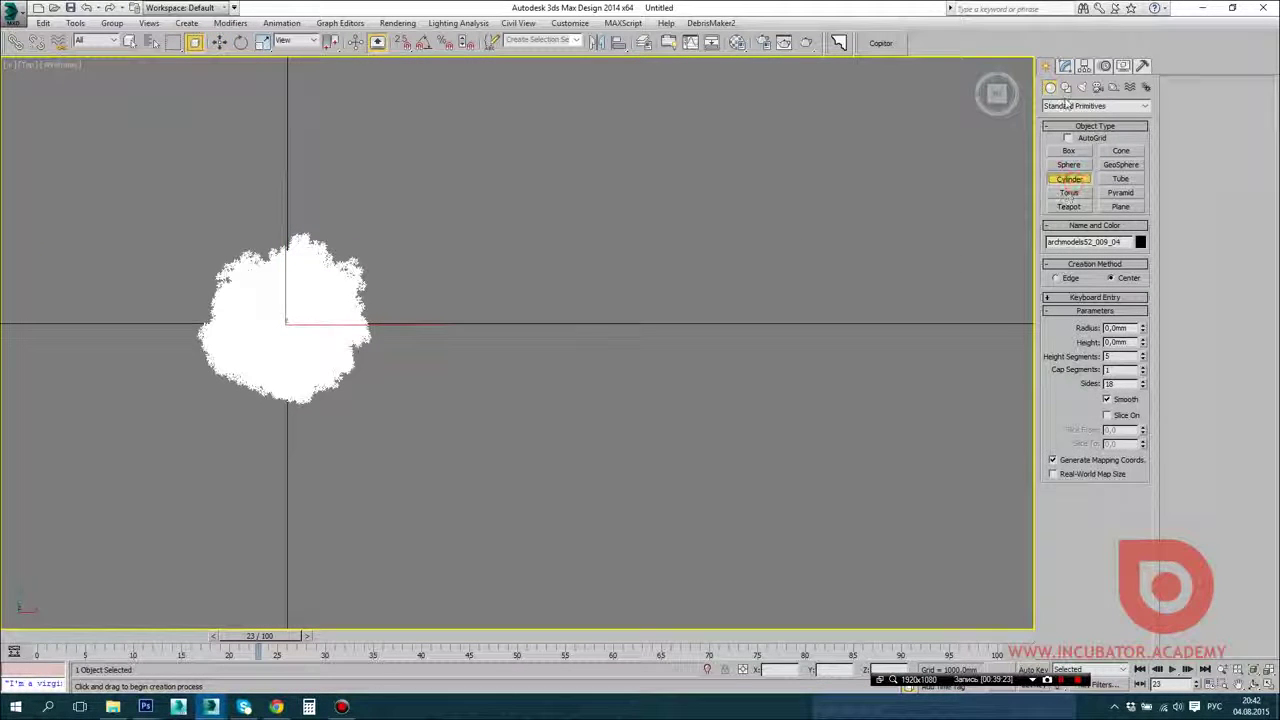
left_click(1121, 207)
scroll(894, 265, "down", 3)
middle_click_drag(894, 265, 451, 263)
left_click_drag(213, 181, 1032, 560)
key("Delete")
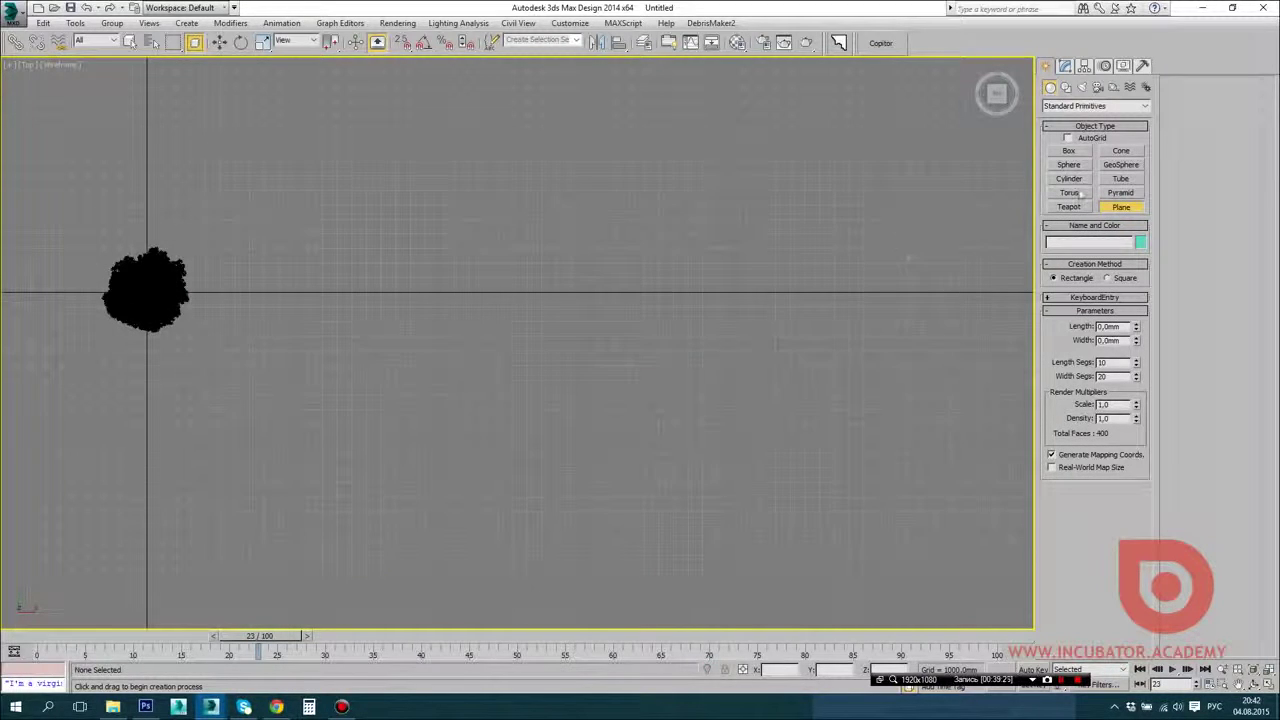
Step: Create a large sphere beside the tree in the Top view and return to the perspective view
left_click(1070, 168)
scroll(543, 391, "down", 2)
middle_click_drag(543, 391, 548, 328)
left_click_drag(517, 431, 716, 127)
middle_click_drag(716, 127, 623, 89)
scroll(563, 301, "down", 3)
key("w")
left_click_drag(530, 312, 783, 264)
left_click(128, 42)
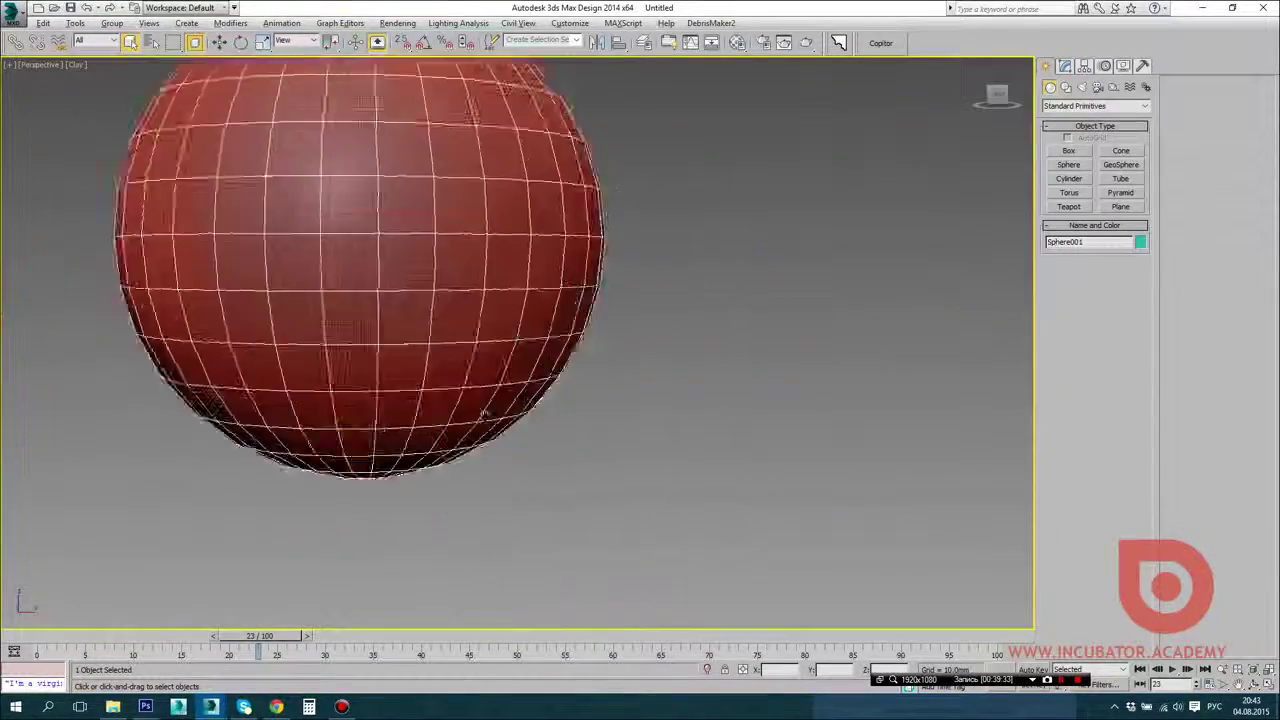
Step: Scale the sphere uniformly to about 74 percent so that it still dwarfs the tree, and deselect it
scroll(627, 428, "down", 5)
middle_click_drag(627, 428, 618, 409)
scroll(618, 409, "up", 2)
key("r")
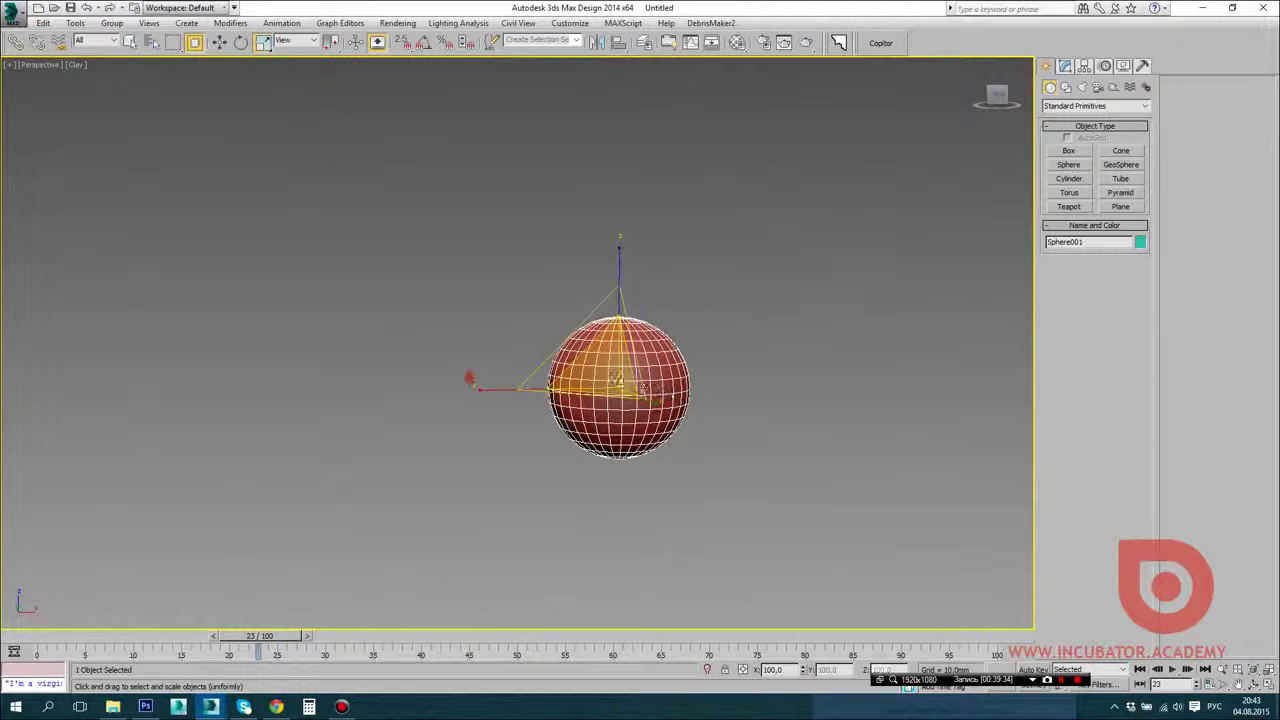
left_click_drag(614, 377, 616, 332)
left_click(519, 507)
left_click_drag(400, 308, 471, 440)
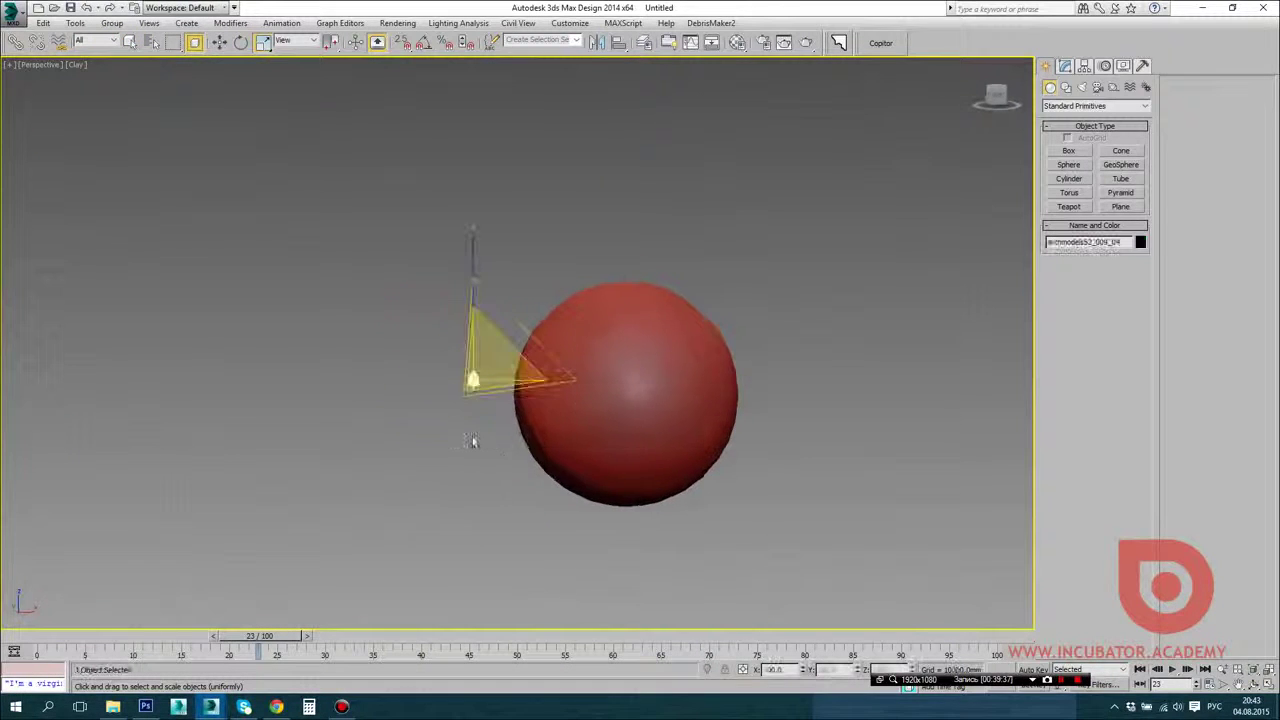
left_click(628, 380)
left_click_drag(635, 376, 637, 460)
left_click(637, 489)
scroll(625, 386, "up", 5)
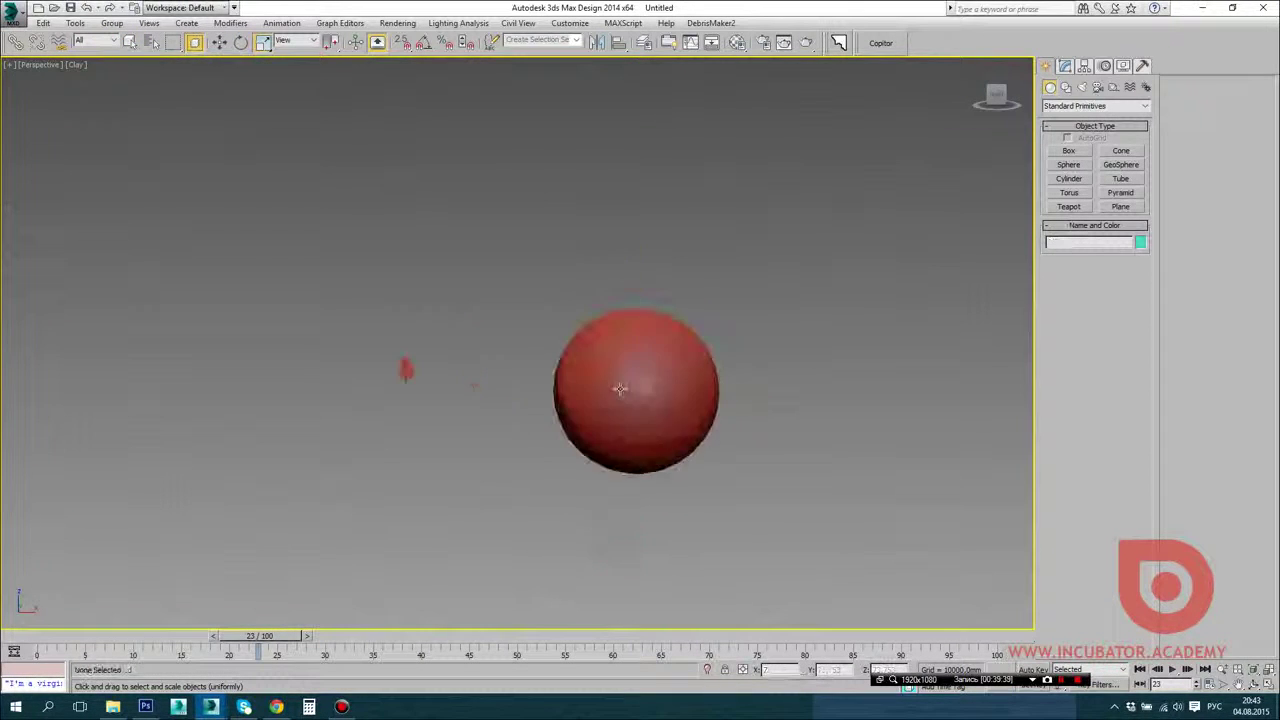
Step: Select the sphere and choose MultiScatter as the category of geometry to create
middle_click_drag(594, 381, 627, 386, "alt")
left_click(671, 379)
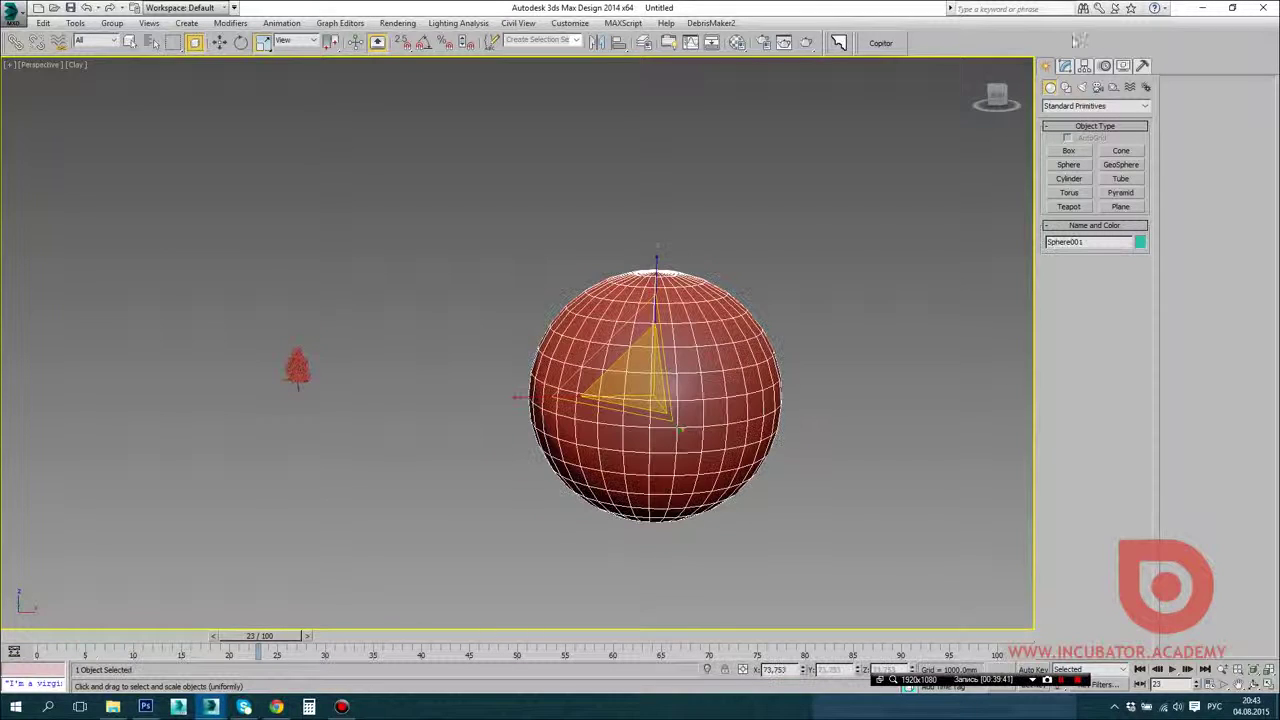
left_click(1071, 110)
left_click(1066, 110)
left_click(1072, 110)
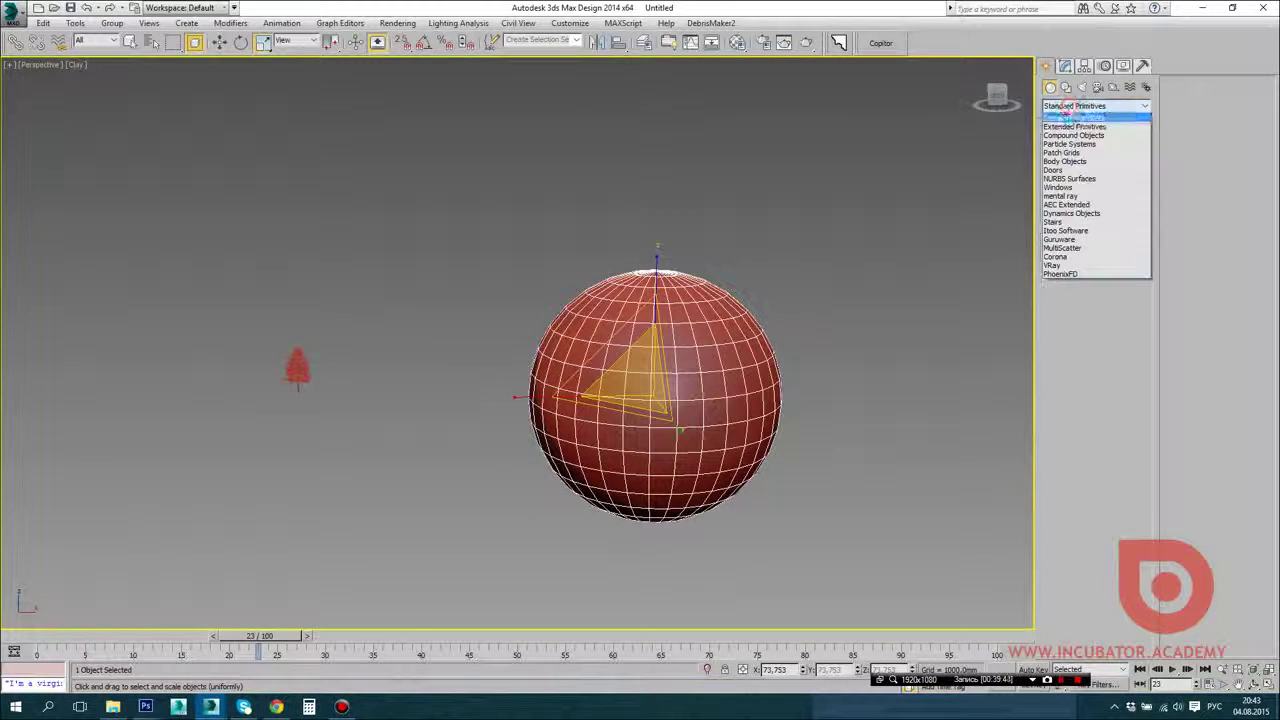
left_click(1088, 248)
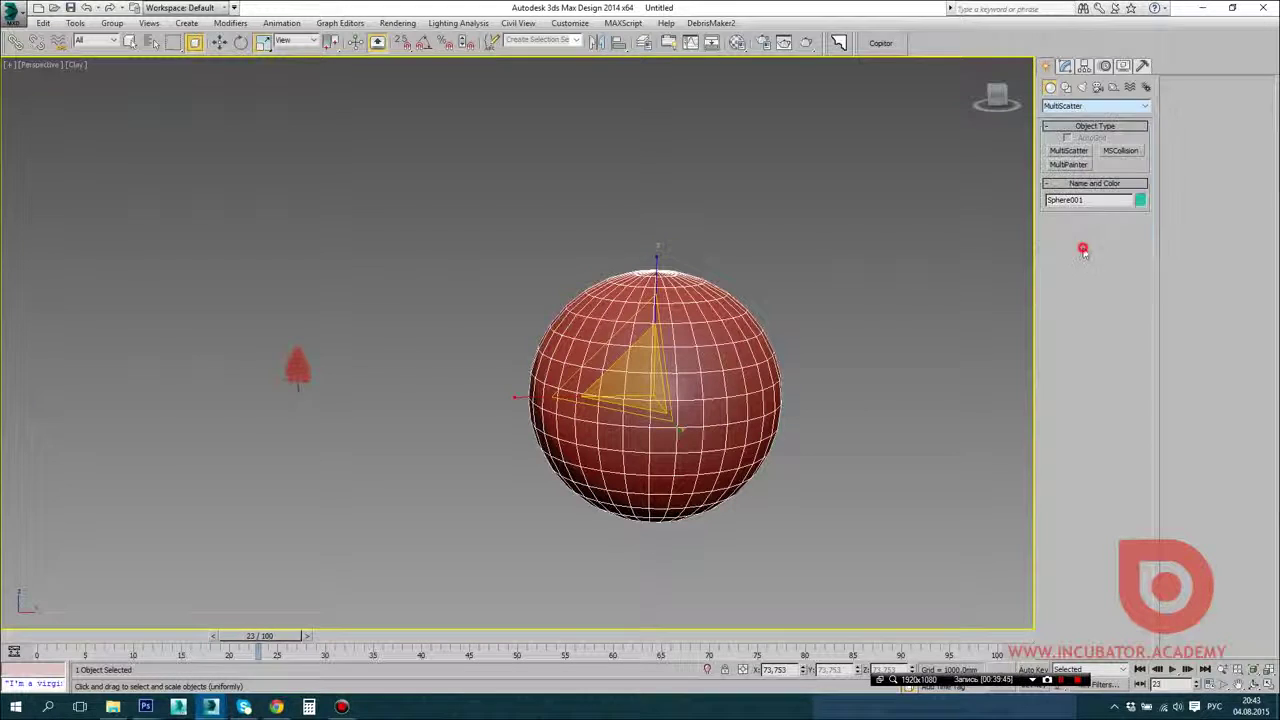
left_click(1060, 106)
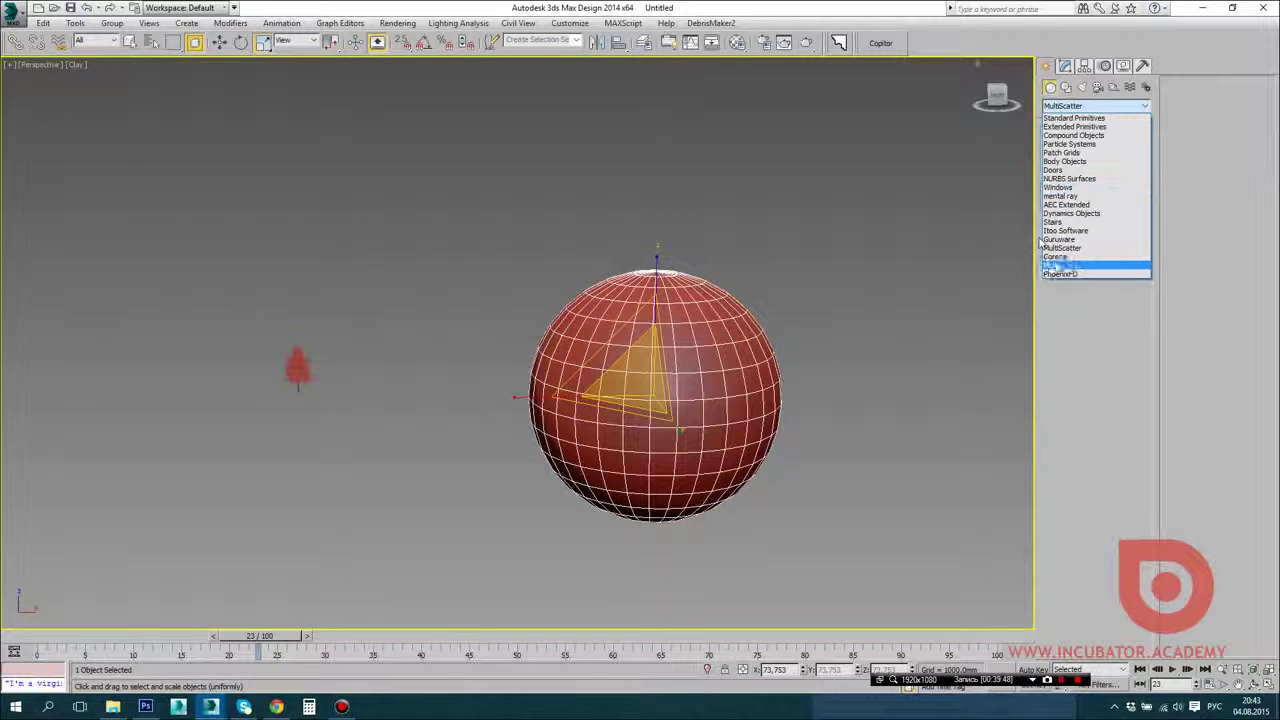
left_click(1062, 248)
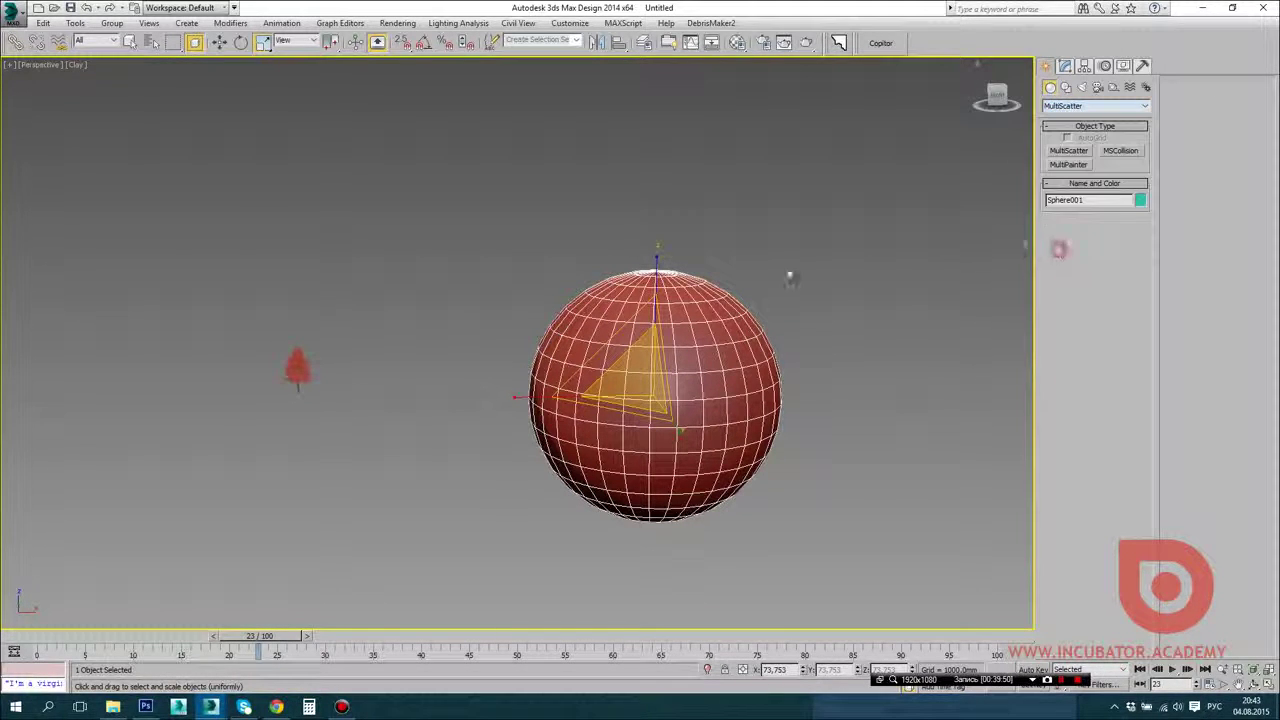
Step: Create a MultiScatter object in the free space beside the selected sphere, using the sphere as its distribution surface
left_click(1078, 155)
middle_click_drag(783, 274, 632, 275)
left_click_drag(754, 471, 776, 408)
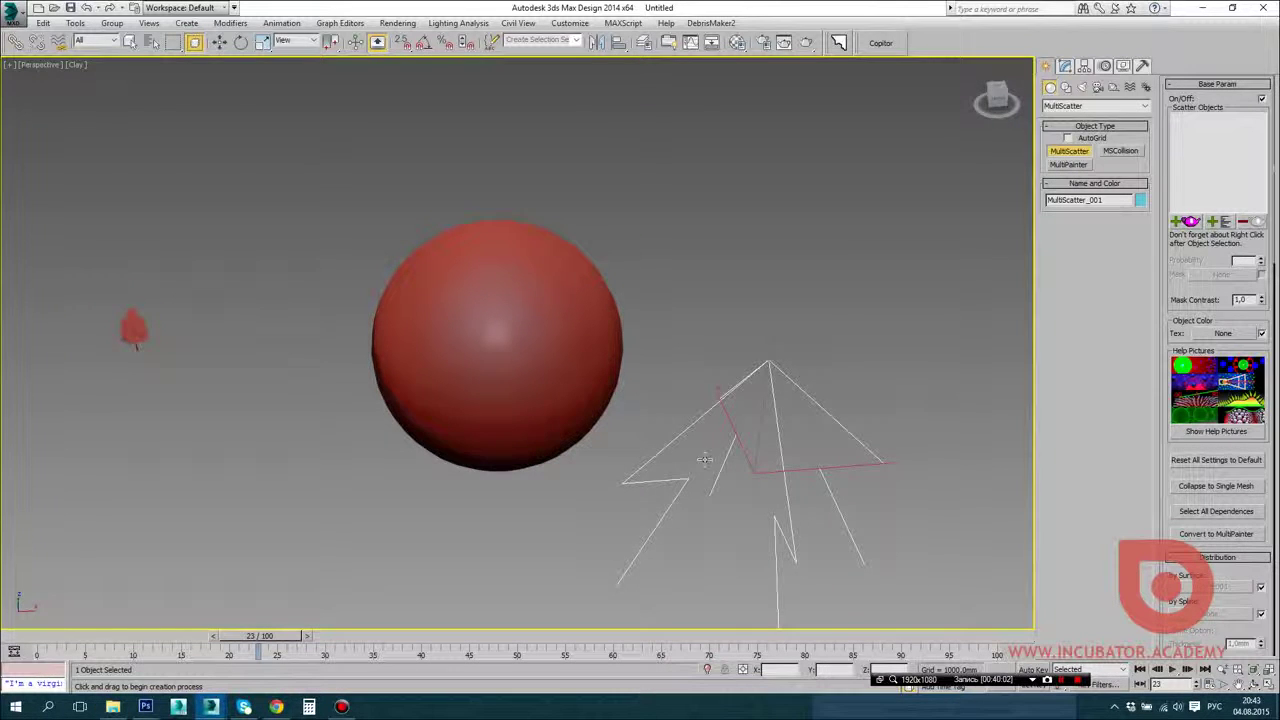
middle_click_drag(705, 459, 670, 457, "alt")
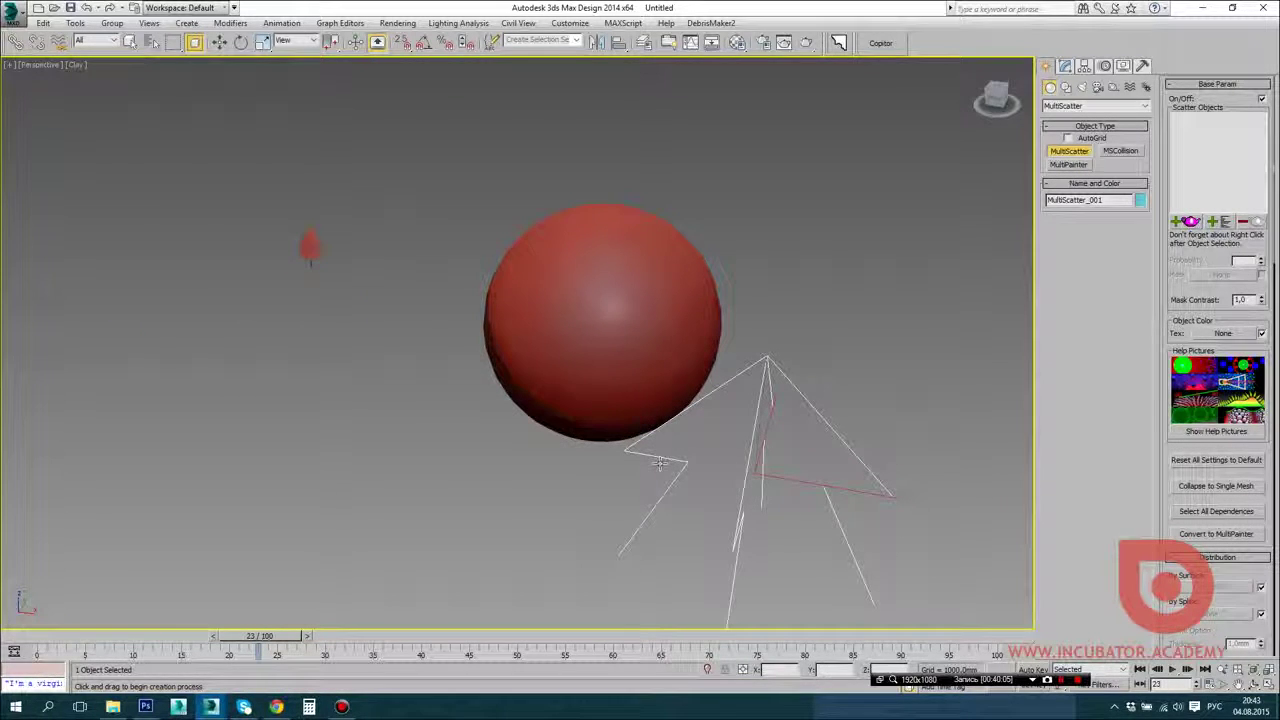
middle_click_drag(847, 497, 860, 462)
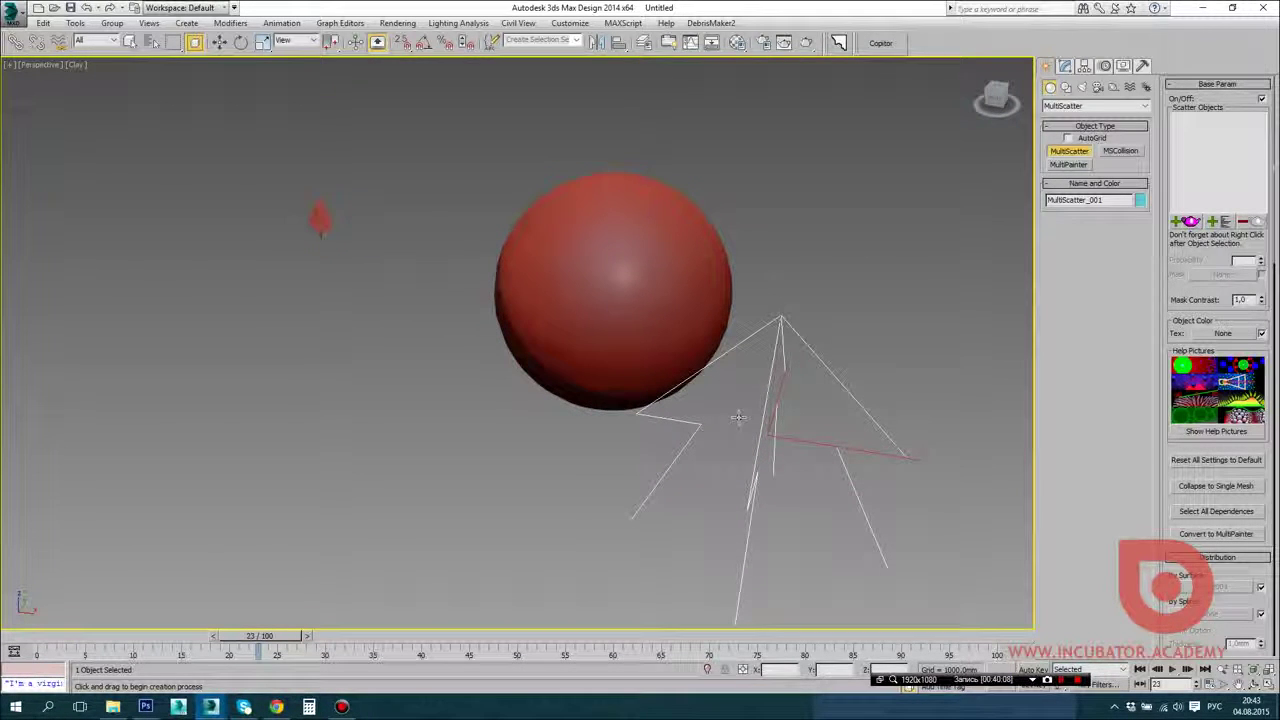
Step: Add the tree to the MultiScatter's scatter objects so that its copies are distributed over the sphere
left_click(1064, 66)
middle_click_drag(688, 477, 693, 434)
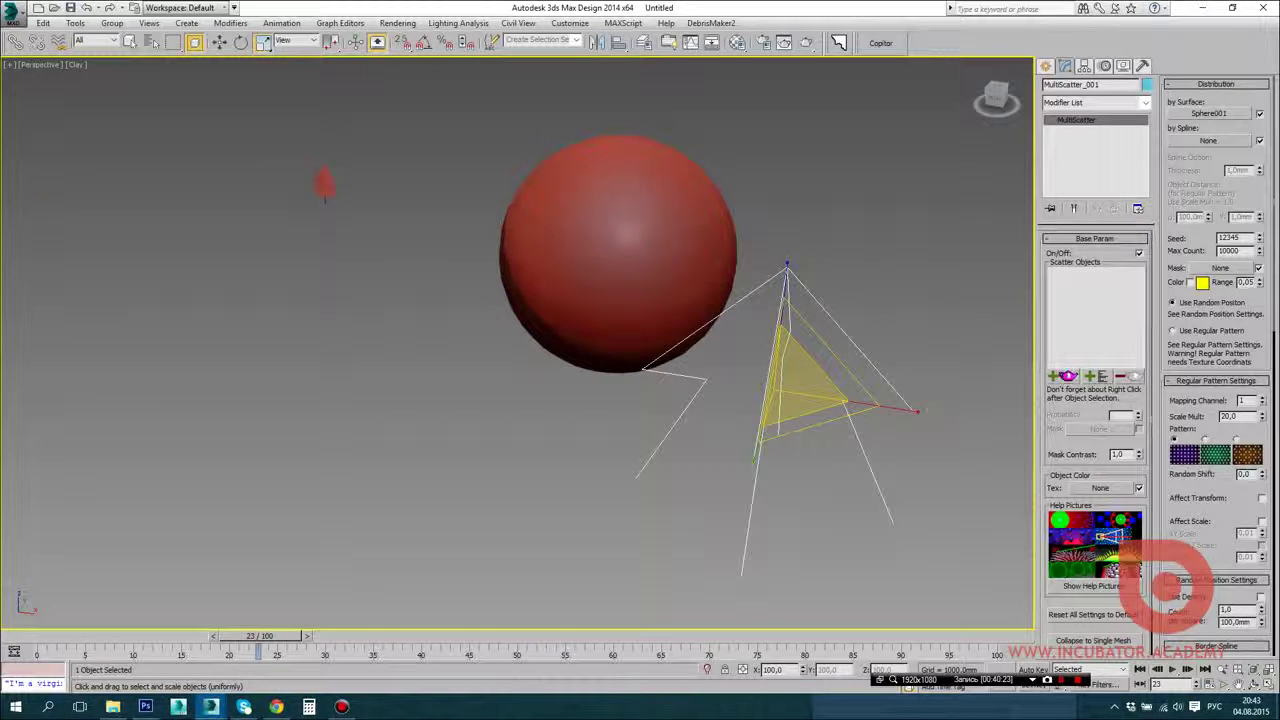
left_click(1066, 377)
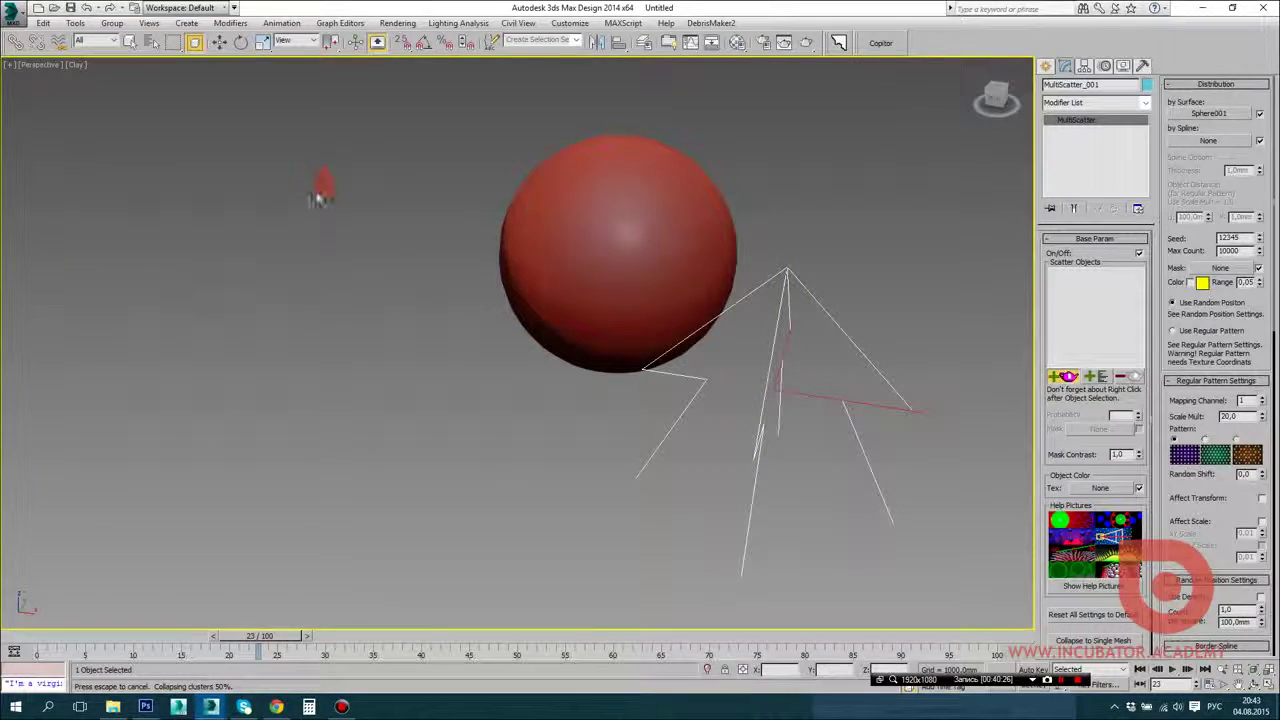
left_click(325, 184)
right_click(325, 184)
middle_click_drag(510, 218, 672, 325, "alt")
scroll(600, 385, "up", 3)
middle_click_drag(578, 402, 655, 387, "alt")
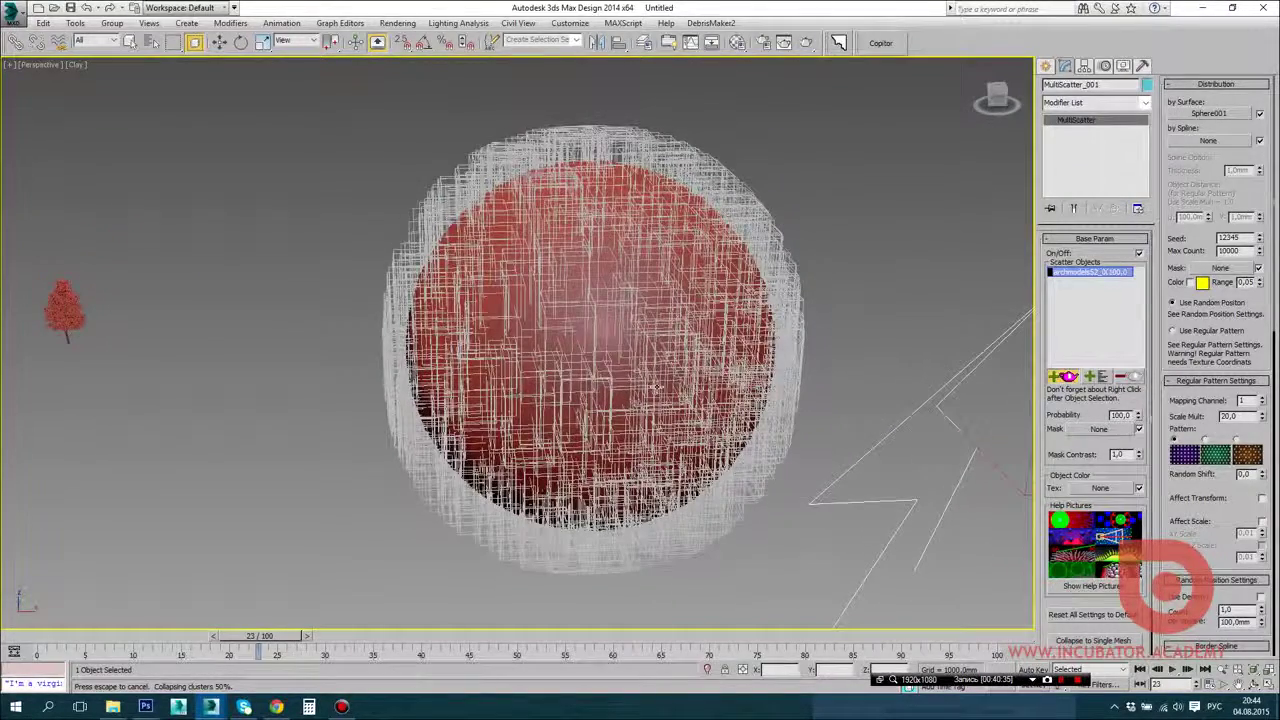
Step: Set the MultiScatter's Max Count to 200 and render the perspective view
double_click(1236, 251)
mouse_move(788, 279)
middle_mouse_down("alt")
mouse_move(783, 266)
mouse_move(769, 277)
middle_mouse_up("alt")
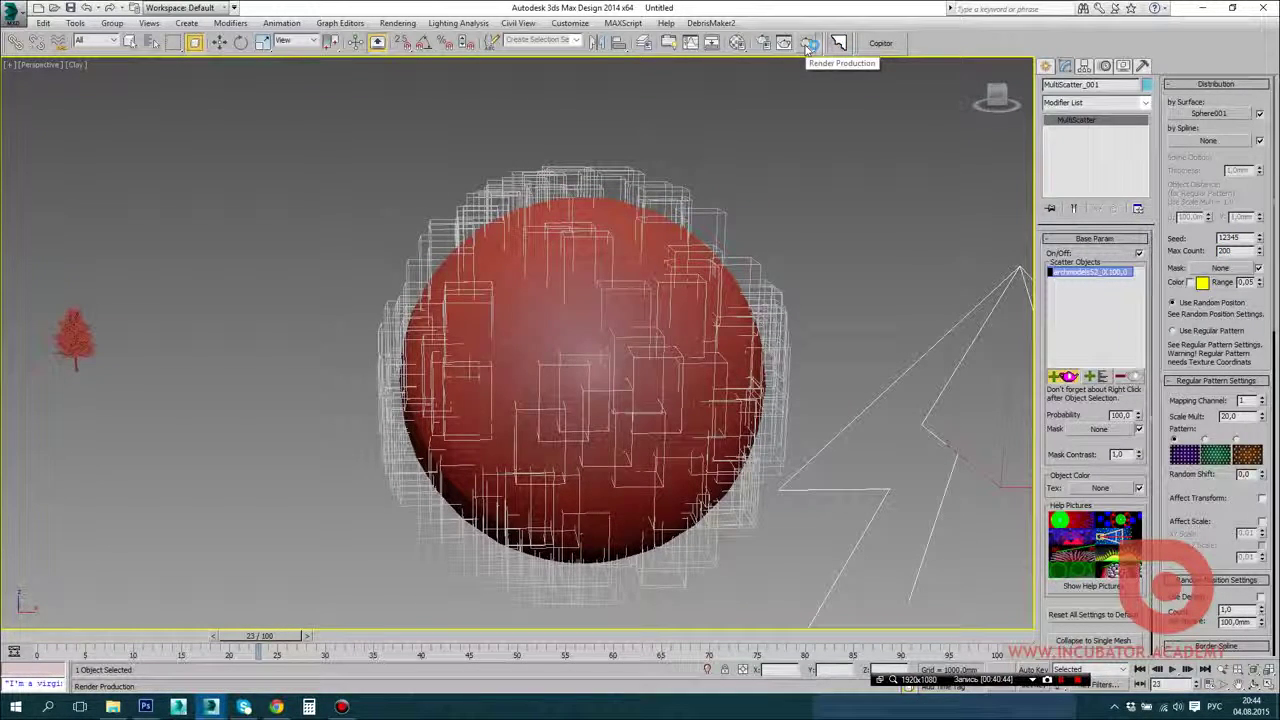
left_click(807, 43)
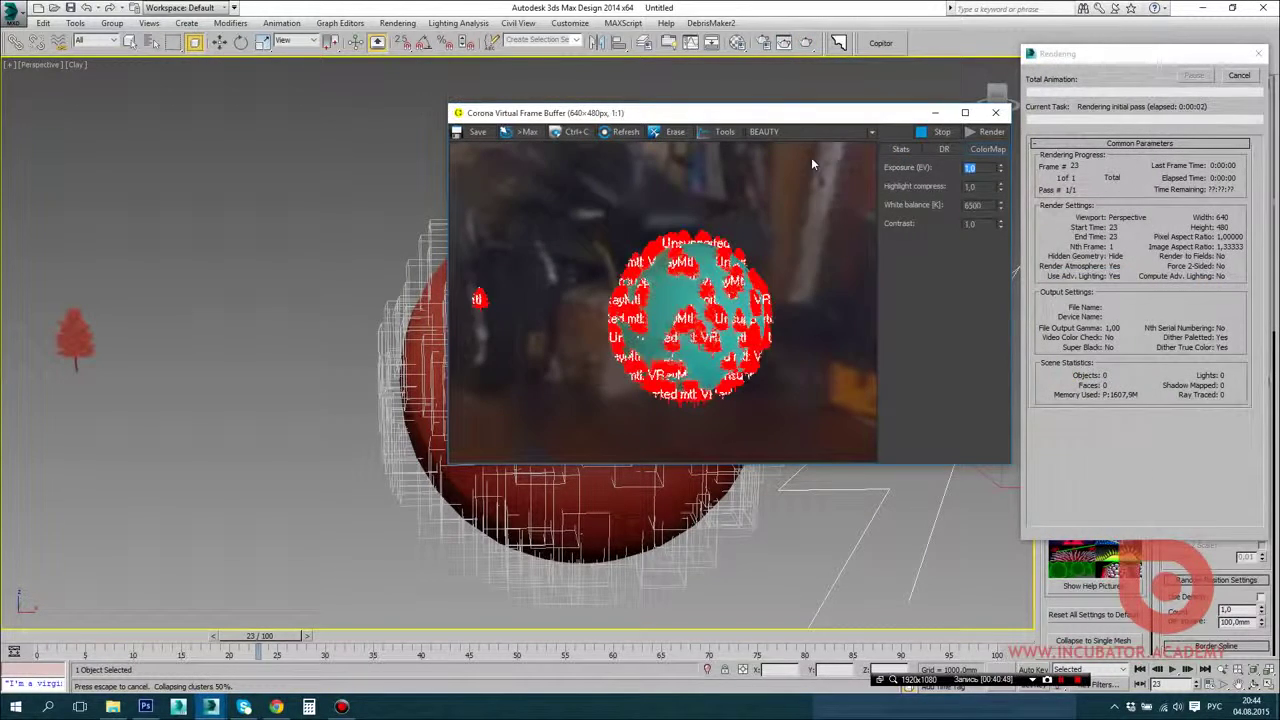
Step: Try to convert the scene's V-Ray materials by running the CoronaConverter v1.0 script with the All (materials, maps, lights) option
left_click(622, 23)
left_click(640, 56)
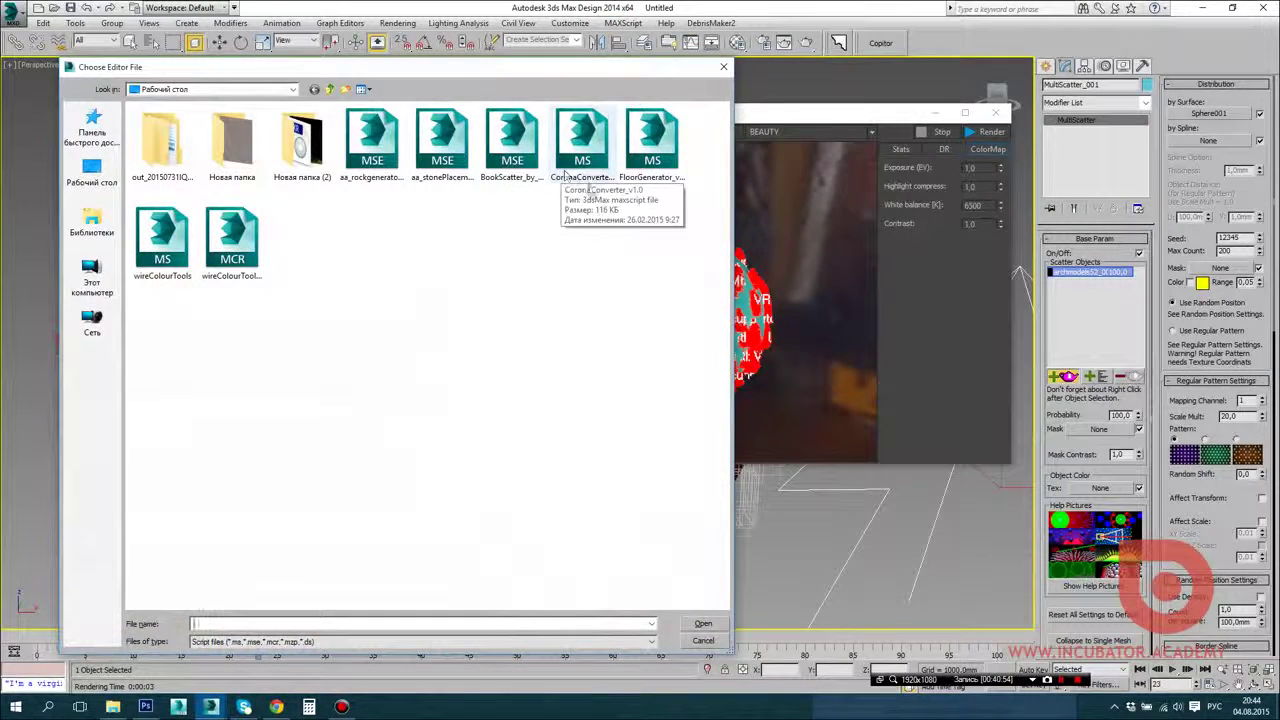
double_click(582, 140)
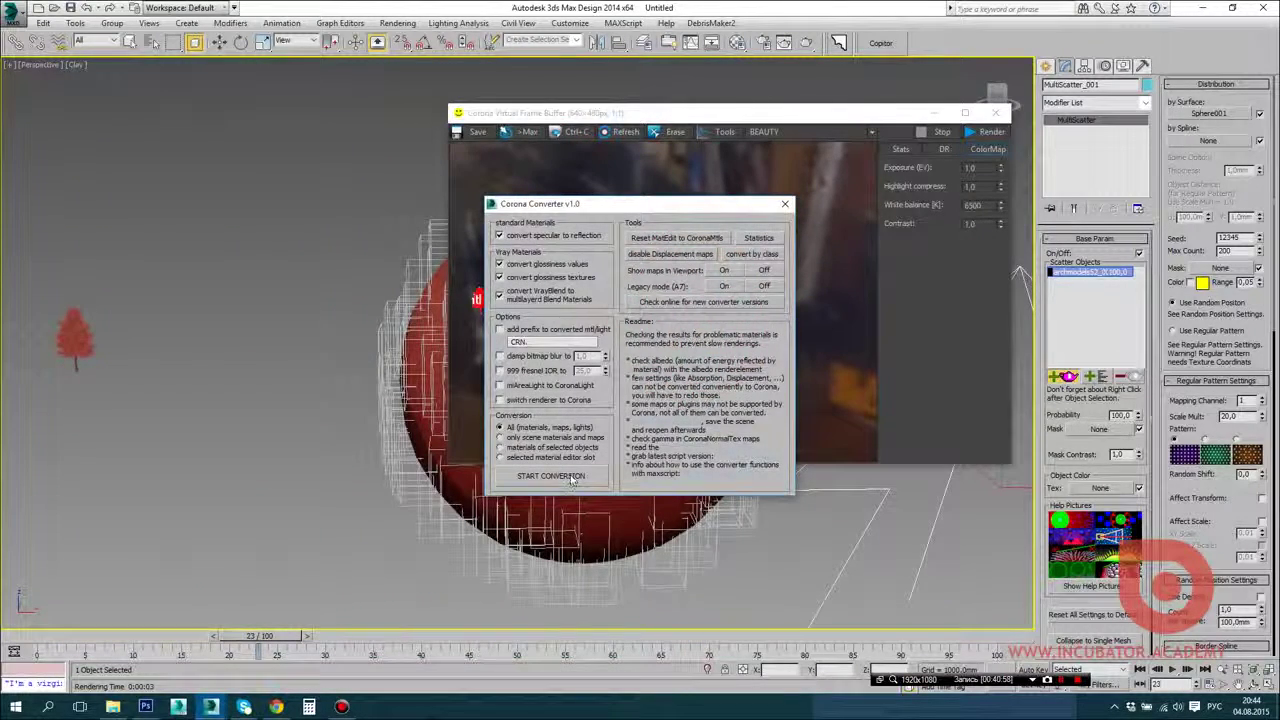
left_click(571, 477)
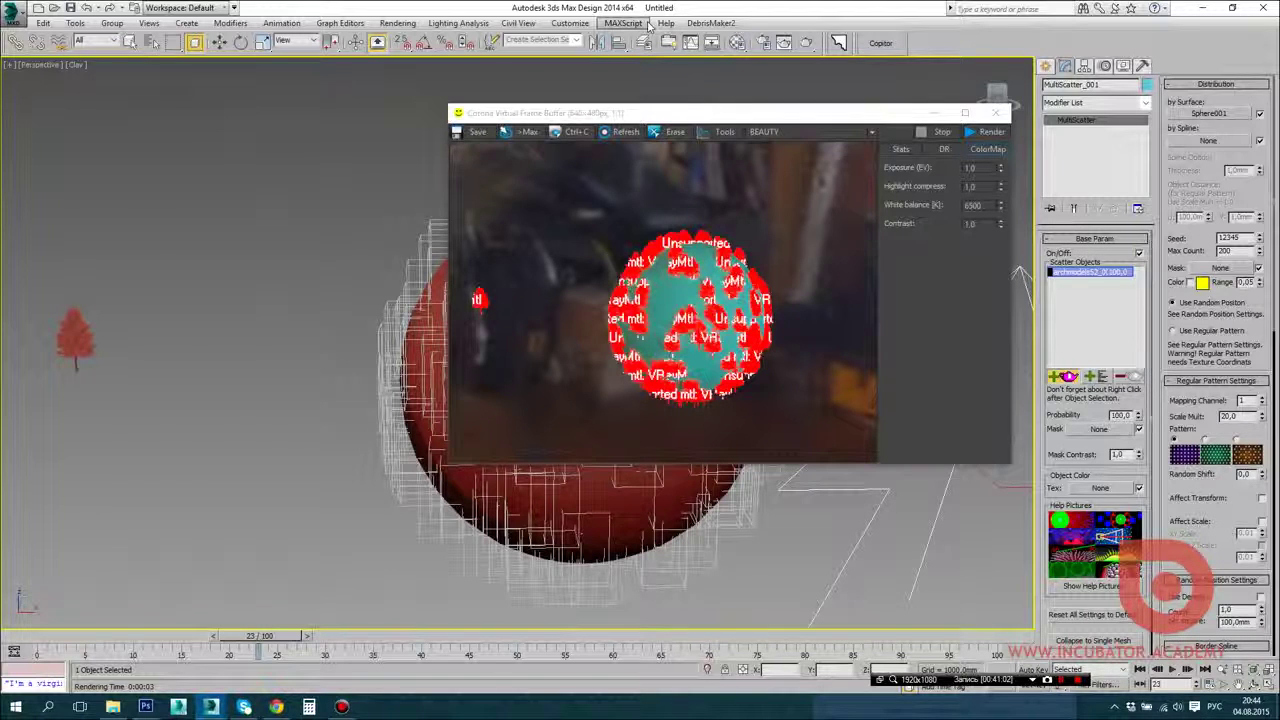
Step: Run the CoronaConverter v1.0 script again, convert all materials, maps and lights, and close the converter
left_click(625, 23)
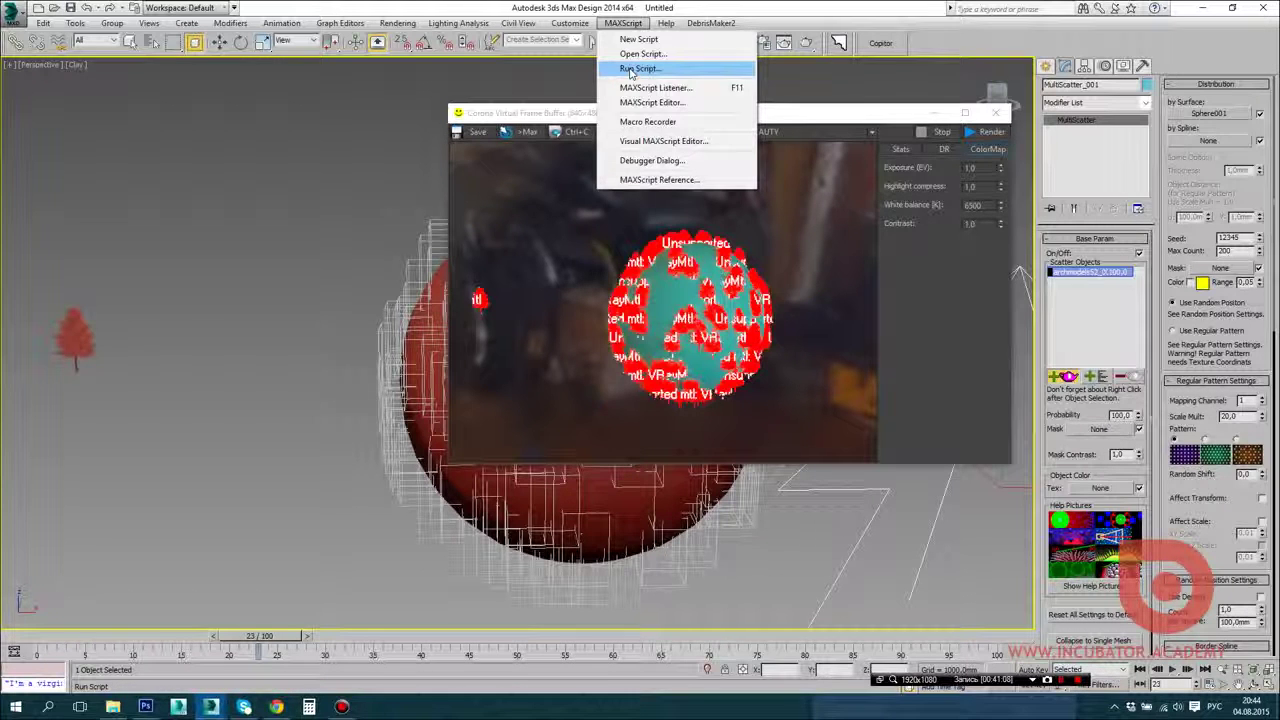
left_click(630, 69)
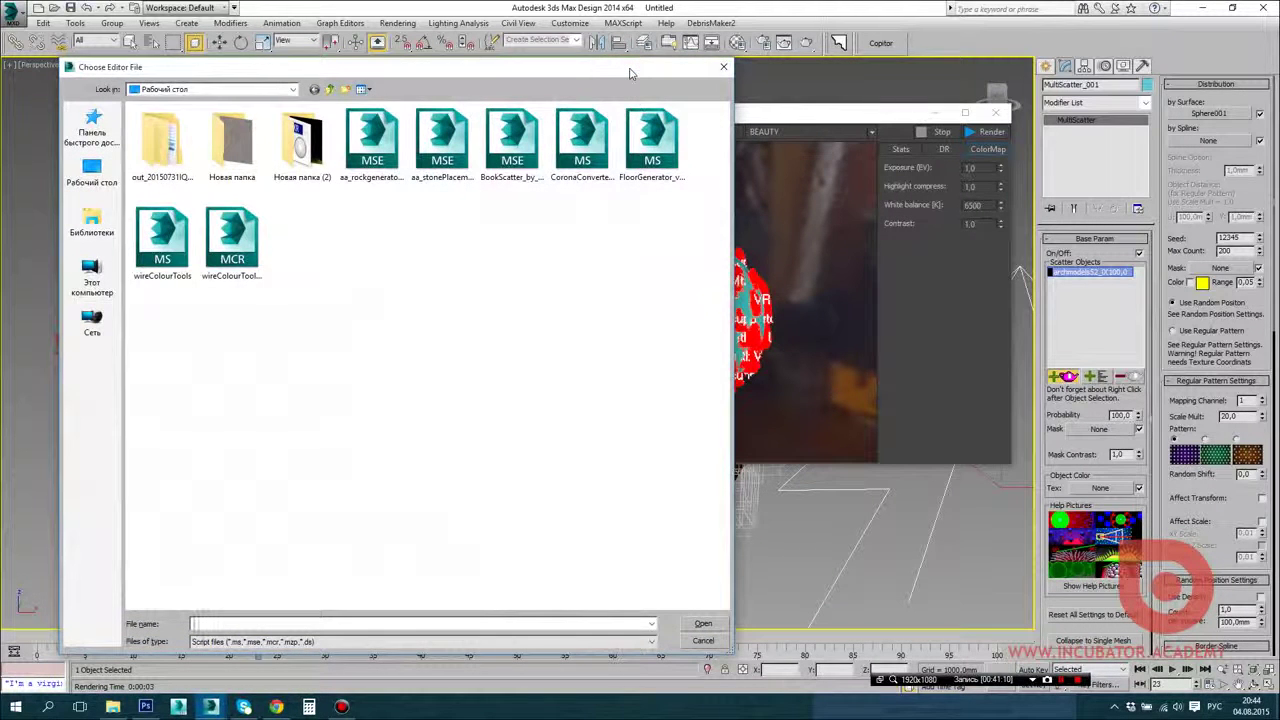
double_click(582, 140)
left_click(551, 476)
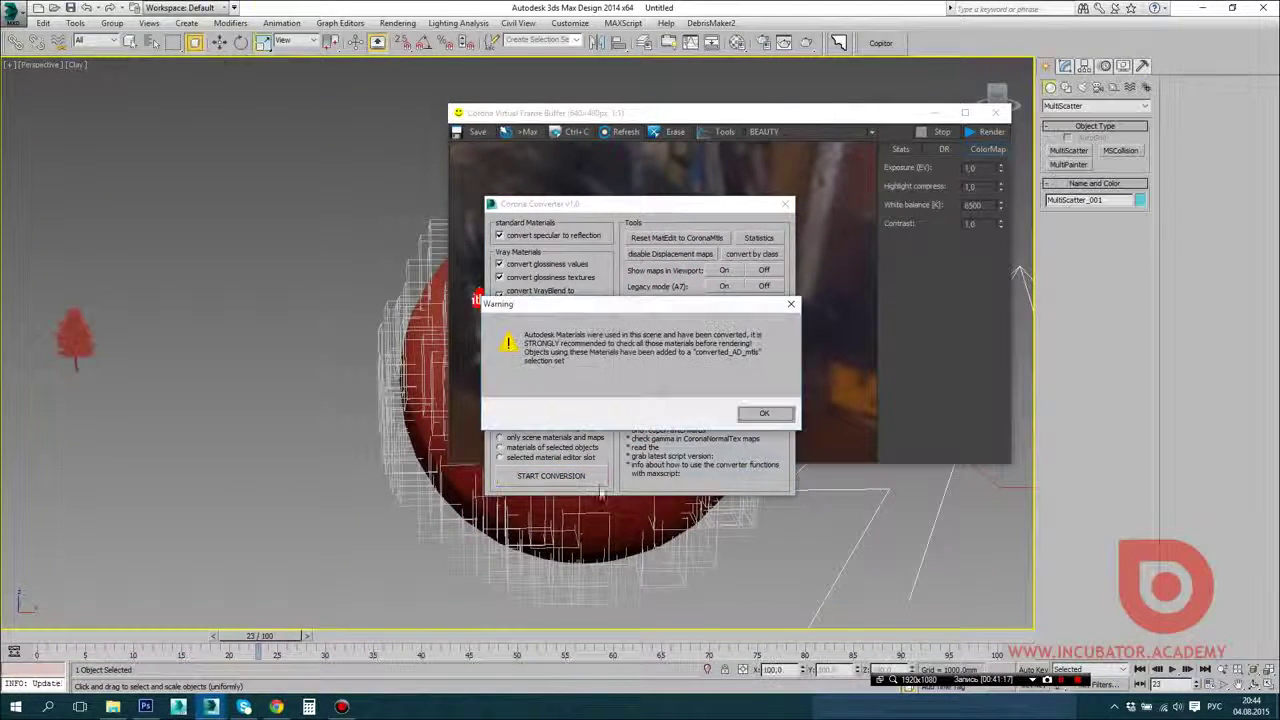
left_click(763, 414)
left_click(785, 204)
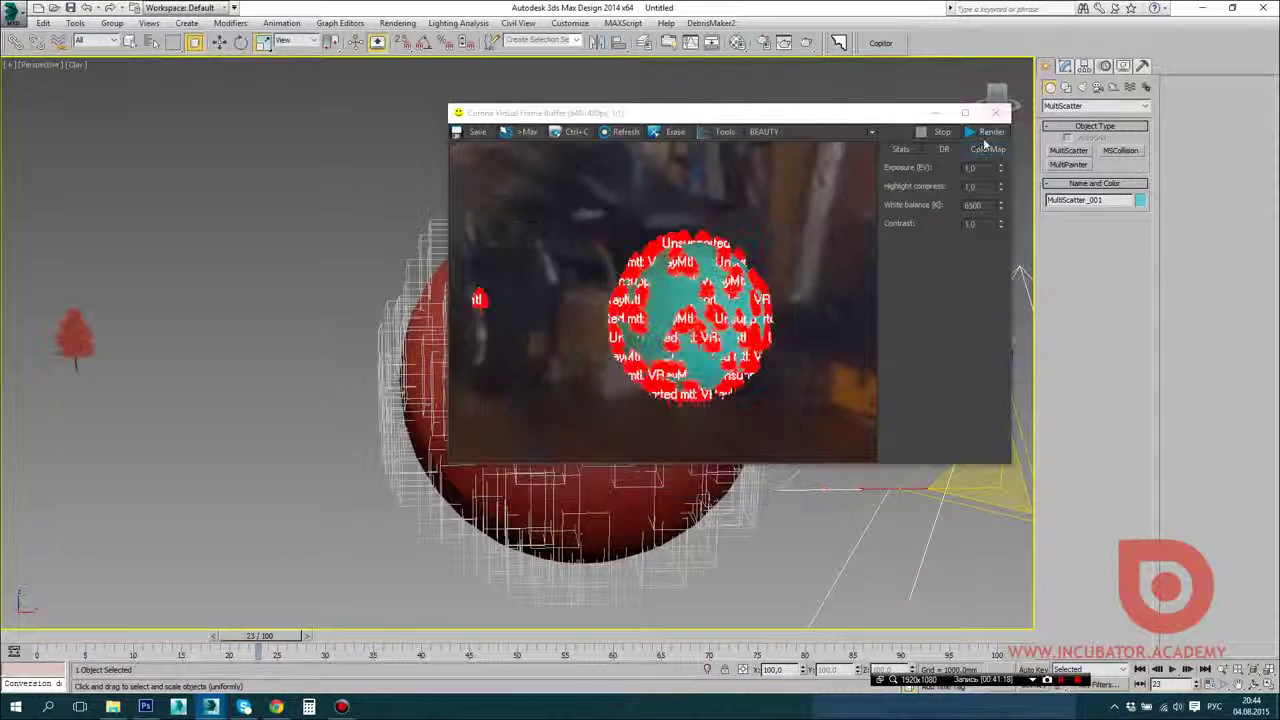
Step: Render the scene again to check the converted tree material, and stop and close the render
left_click(987, 133)
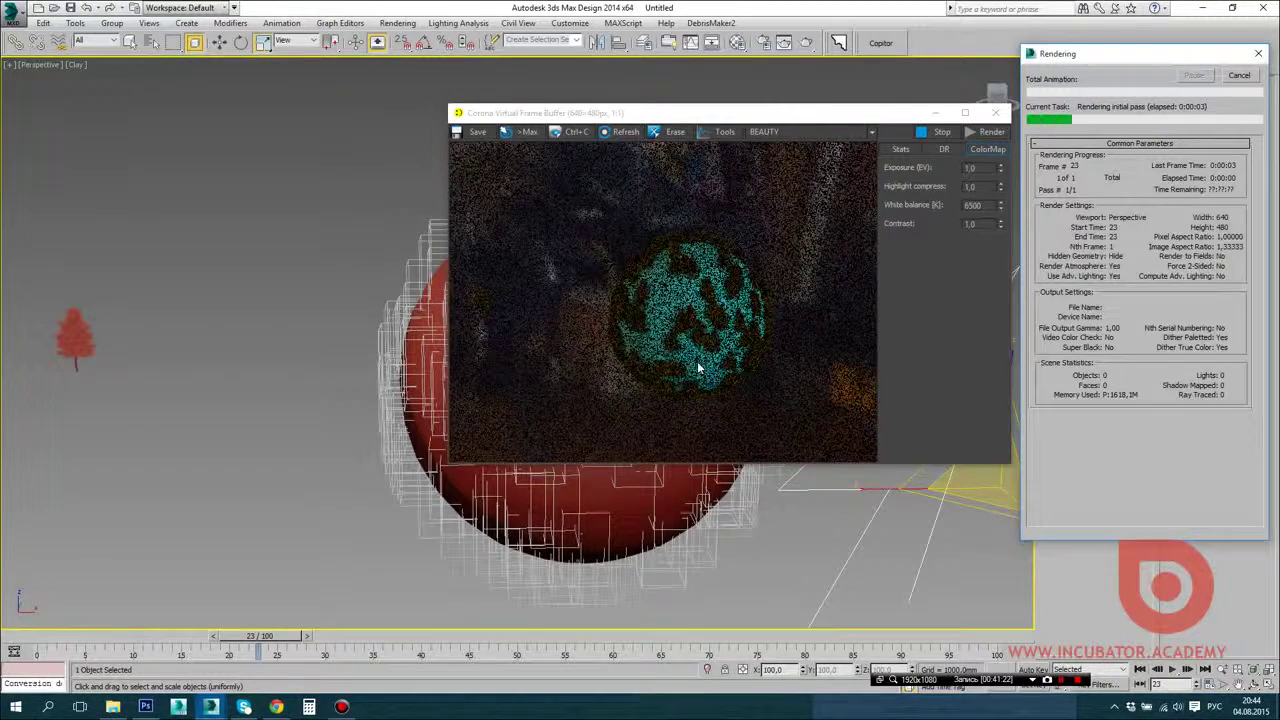
left_click(1239, 75)
left_click(995, 112)
Step: Frame the upper part of the sphere closely, start an interactive Corona render of it, and close the render setup
scroll(731, 278, "up", 8)
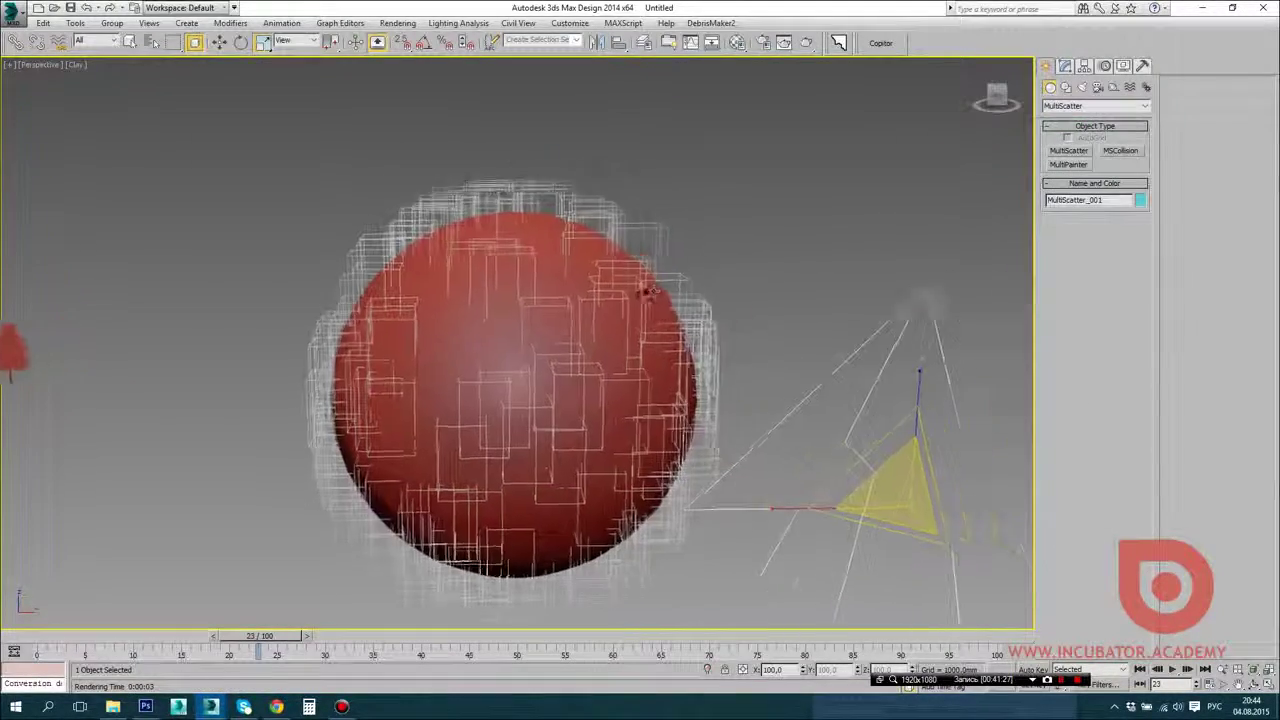
scroll(731, 278, "down", 8)
scroll(731, 278, "up", 8)
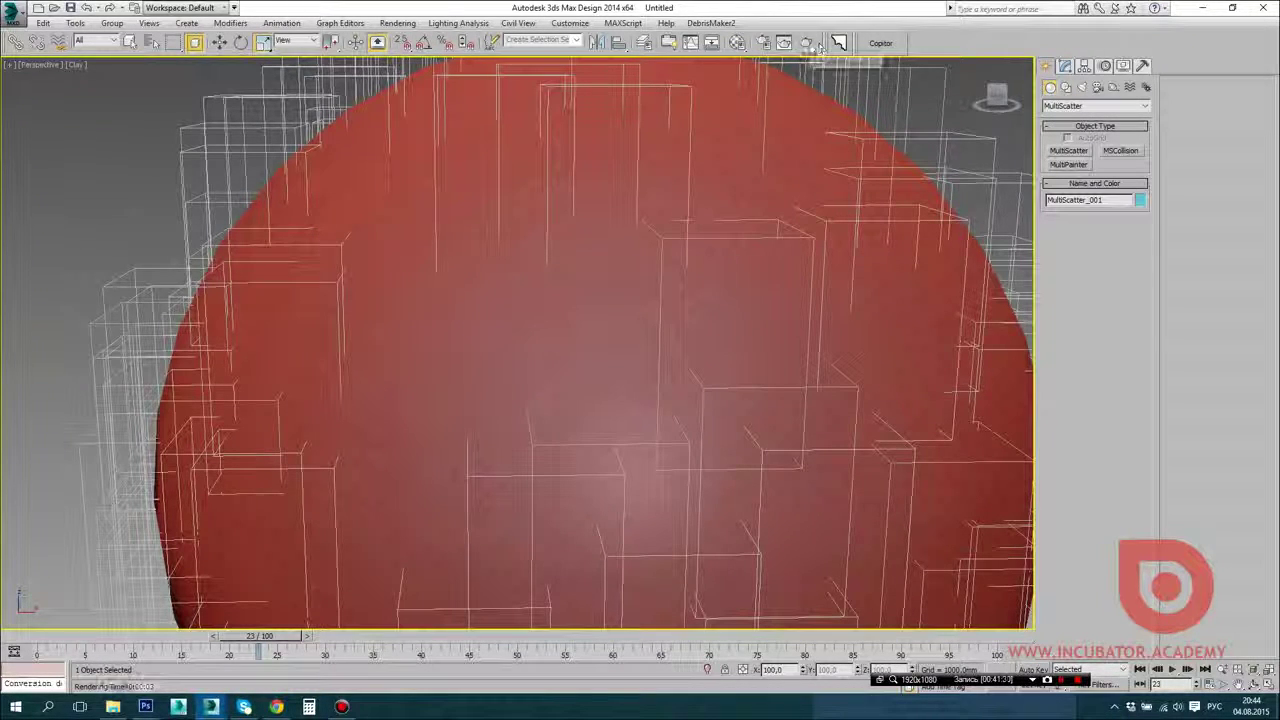
left_click(762, 42)
key("F10")
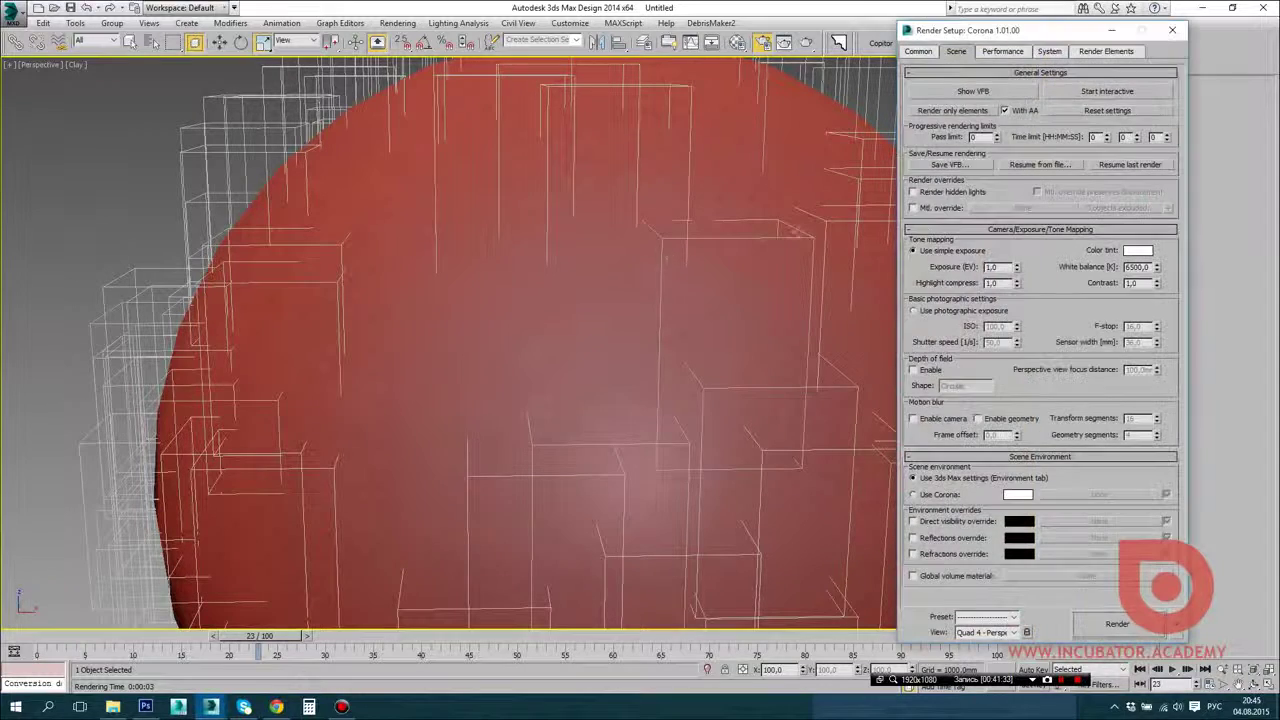
left_click(1107, 91)
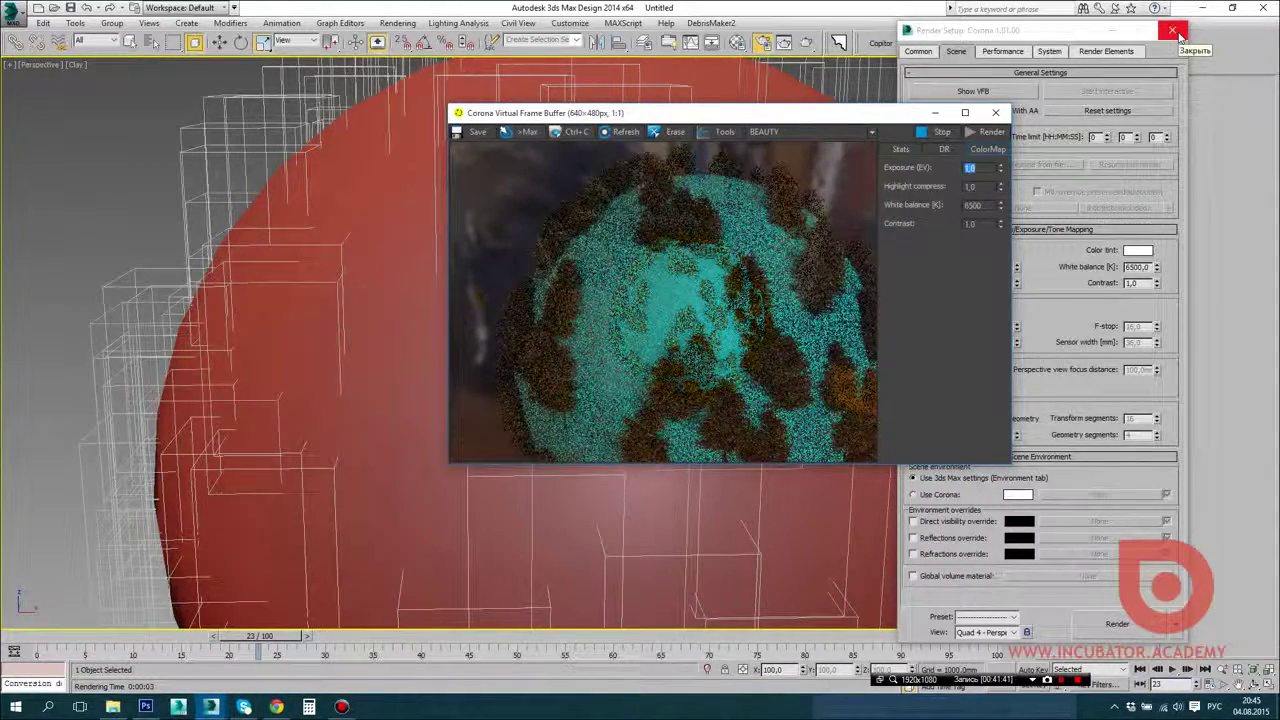
left_click(1173, 31)
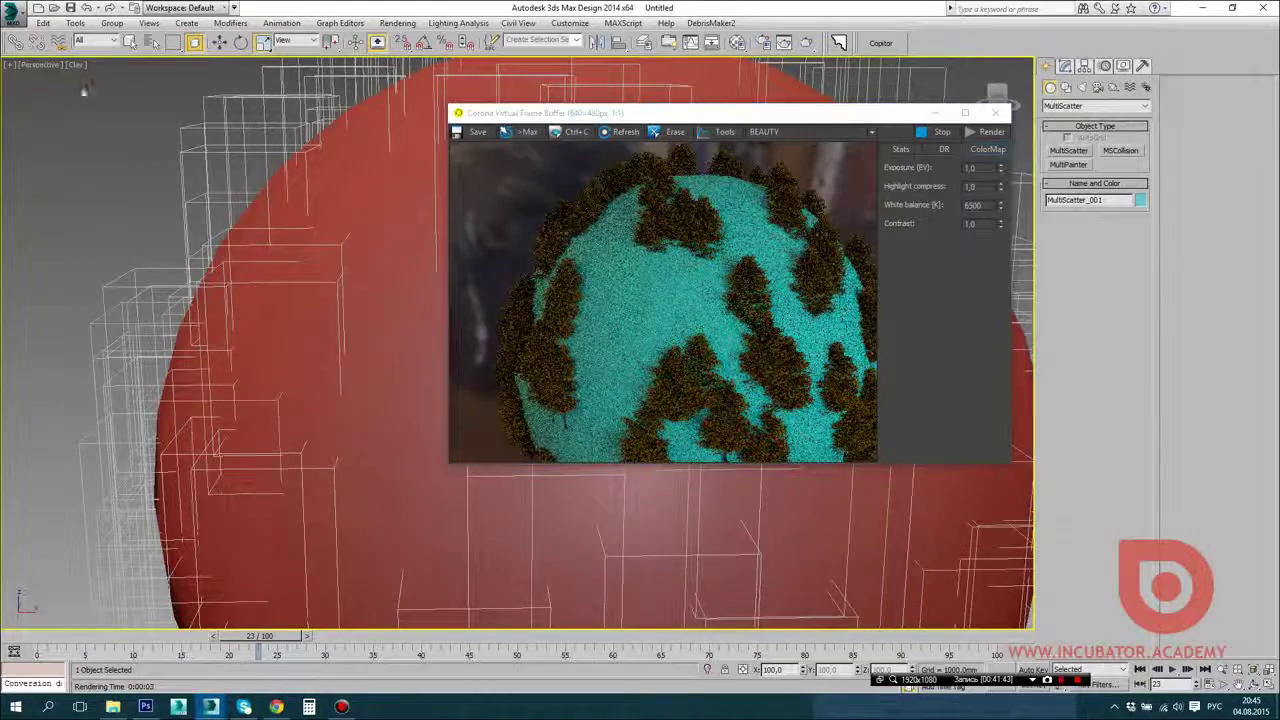
Step: Examine the MultiScatter's parameters, including the Rotate, Camera Adaptation and Border Behaviour settings
left_click(129, 41)
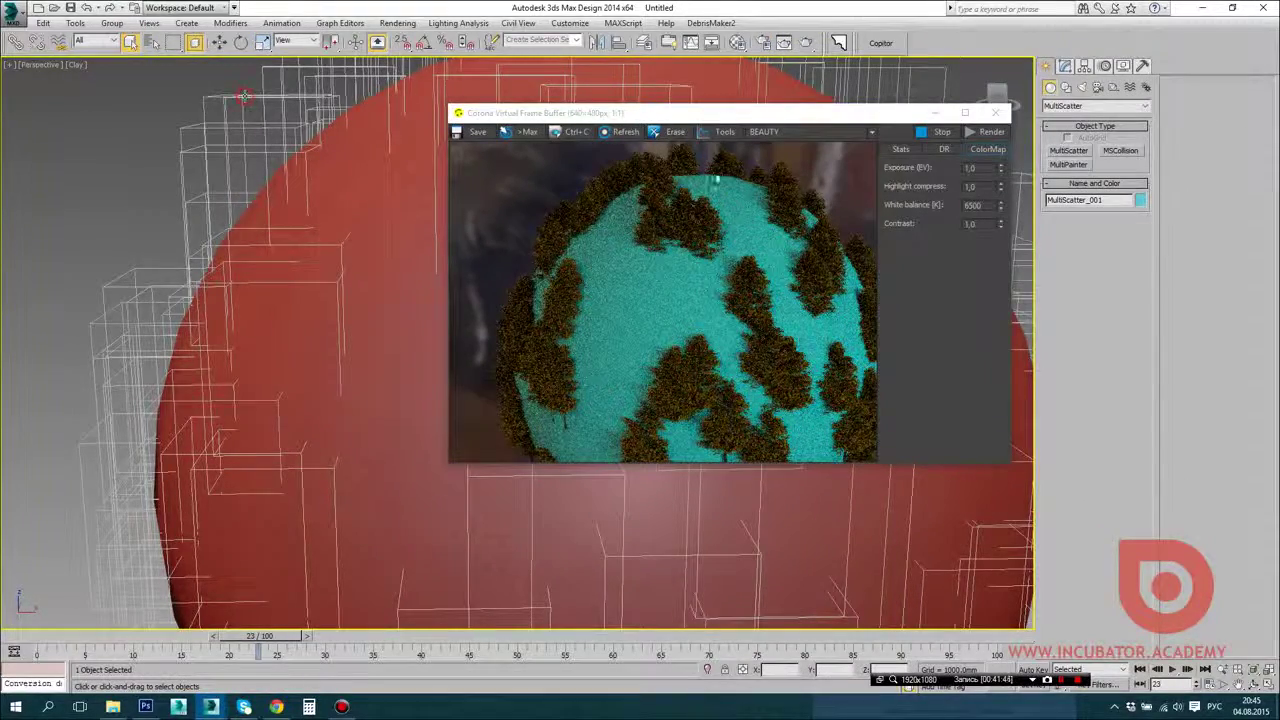
left_click(1065, 66)
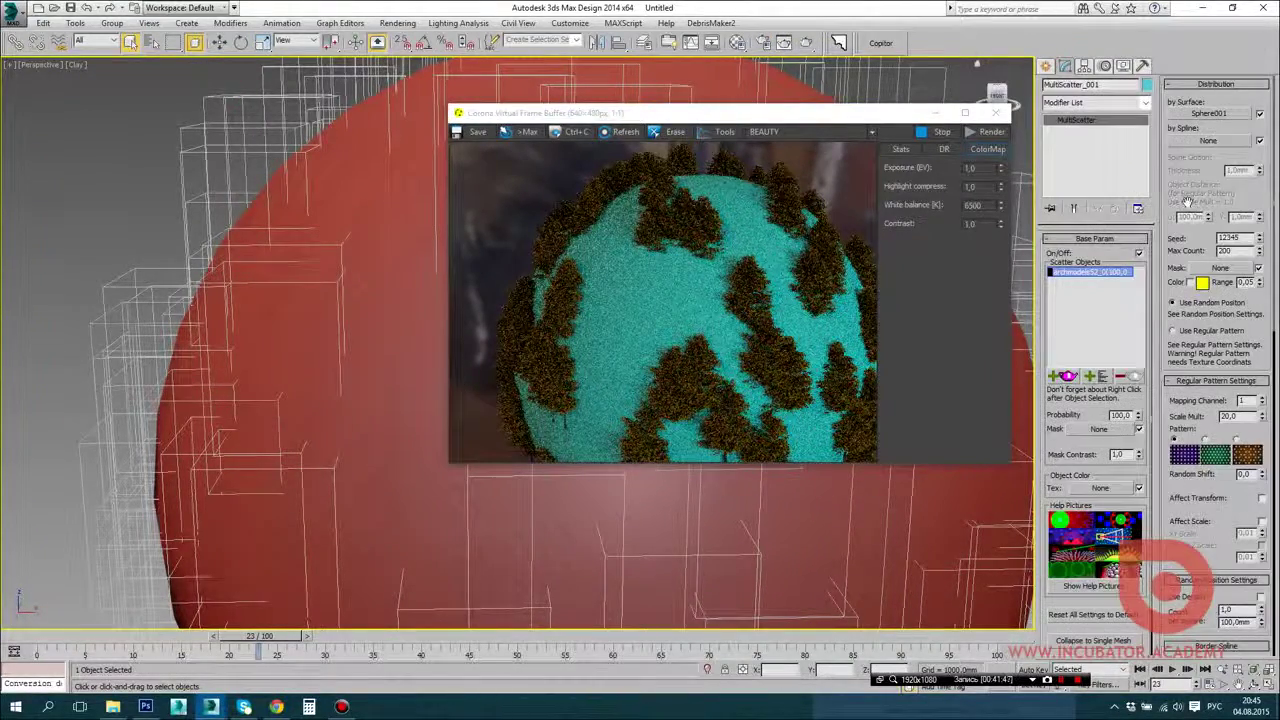
left_click_drag(1188, 206, 1186, 155)
scroll(1180, 153, "down", 10)
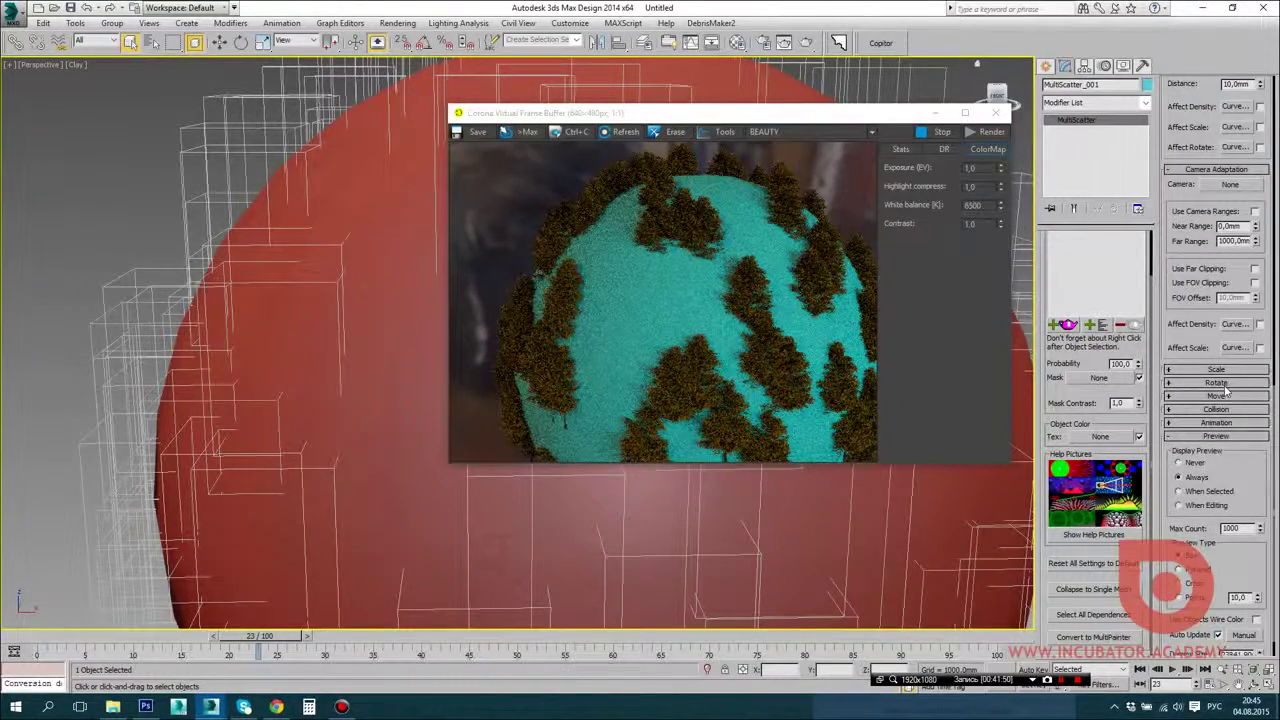
left_click(1224, 386)
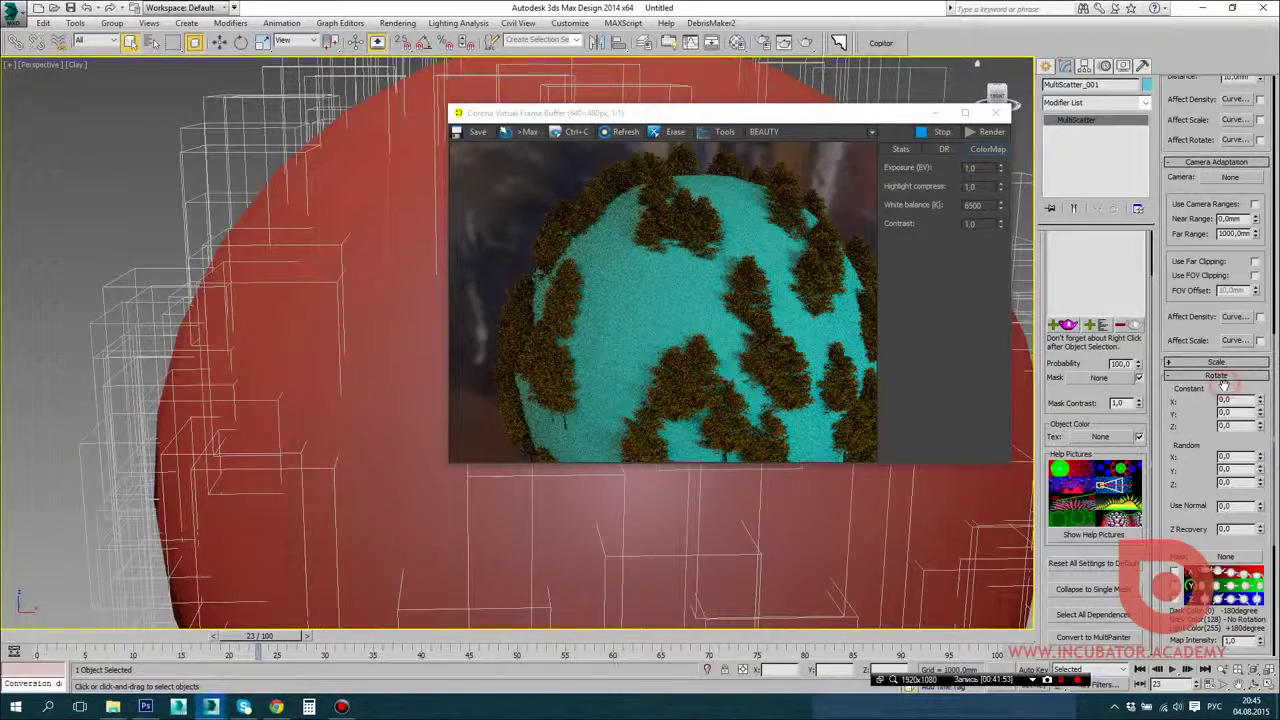
left_click(1222, 379)
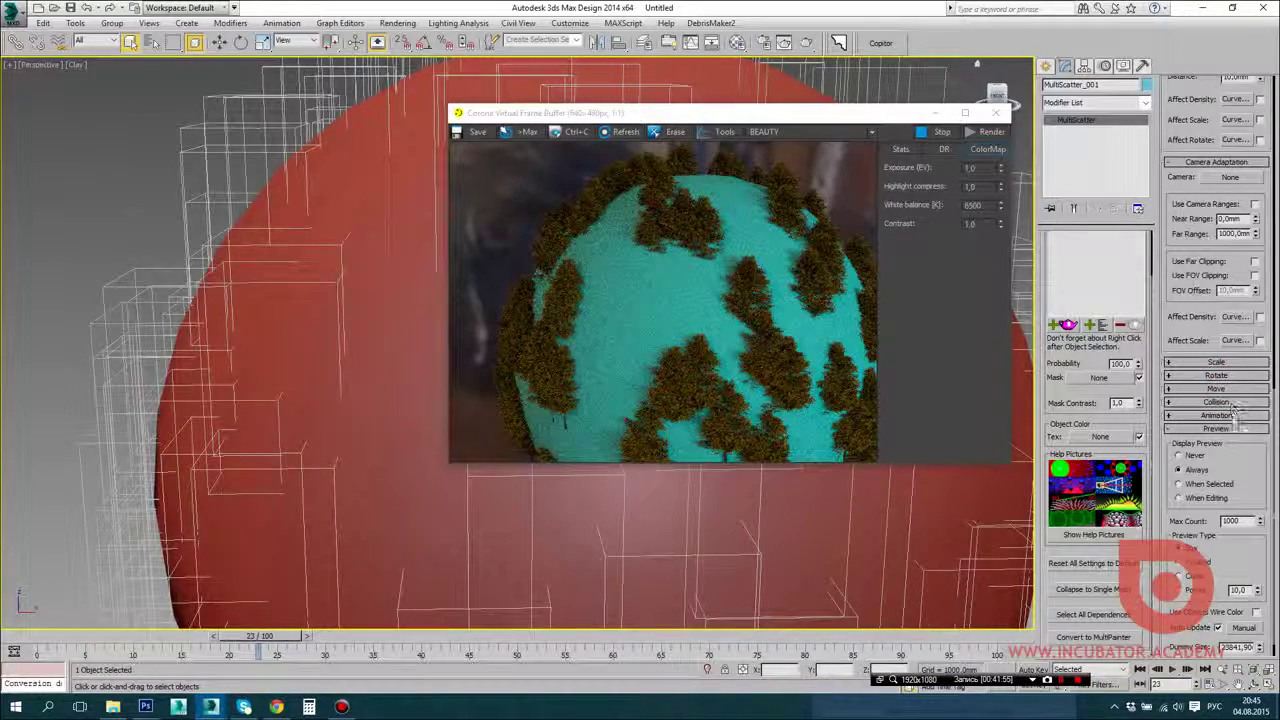
scroll(1240, 410, "up", 4)
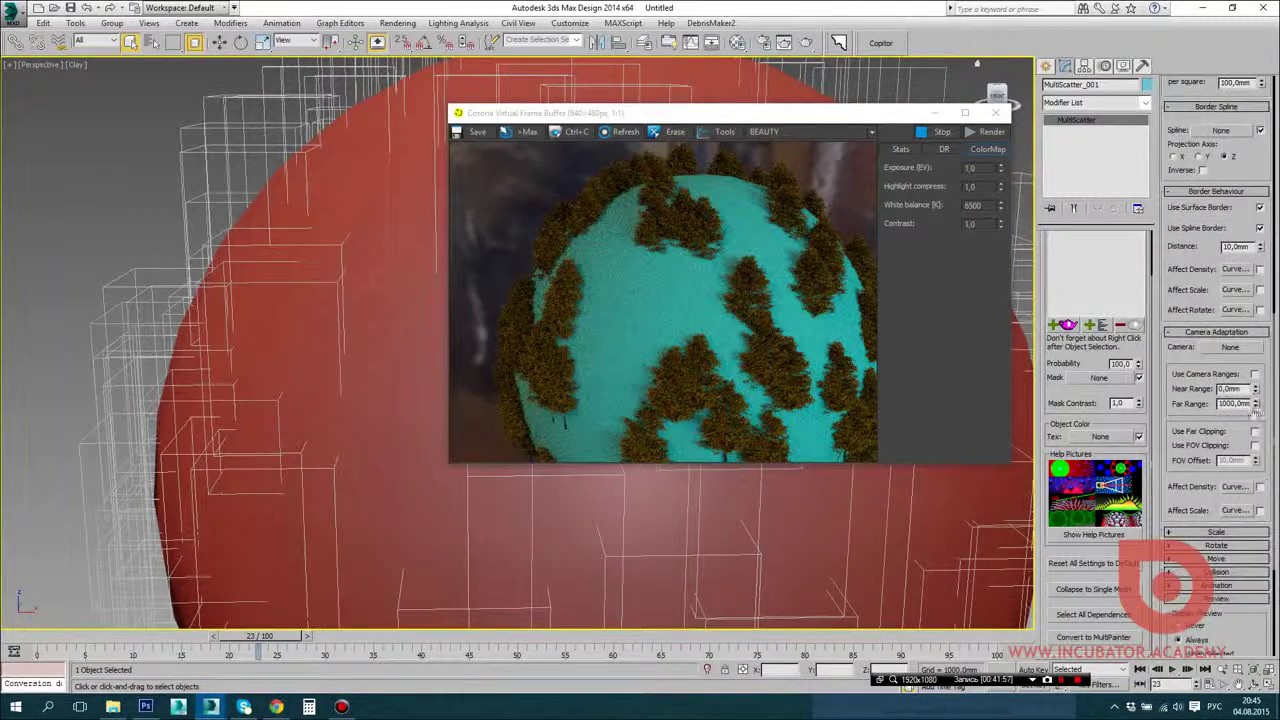
scroll(1256, 412, "up", 4)
scroll(1226, 418, "down", 5)
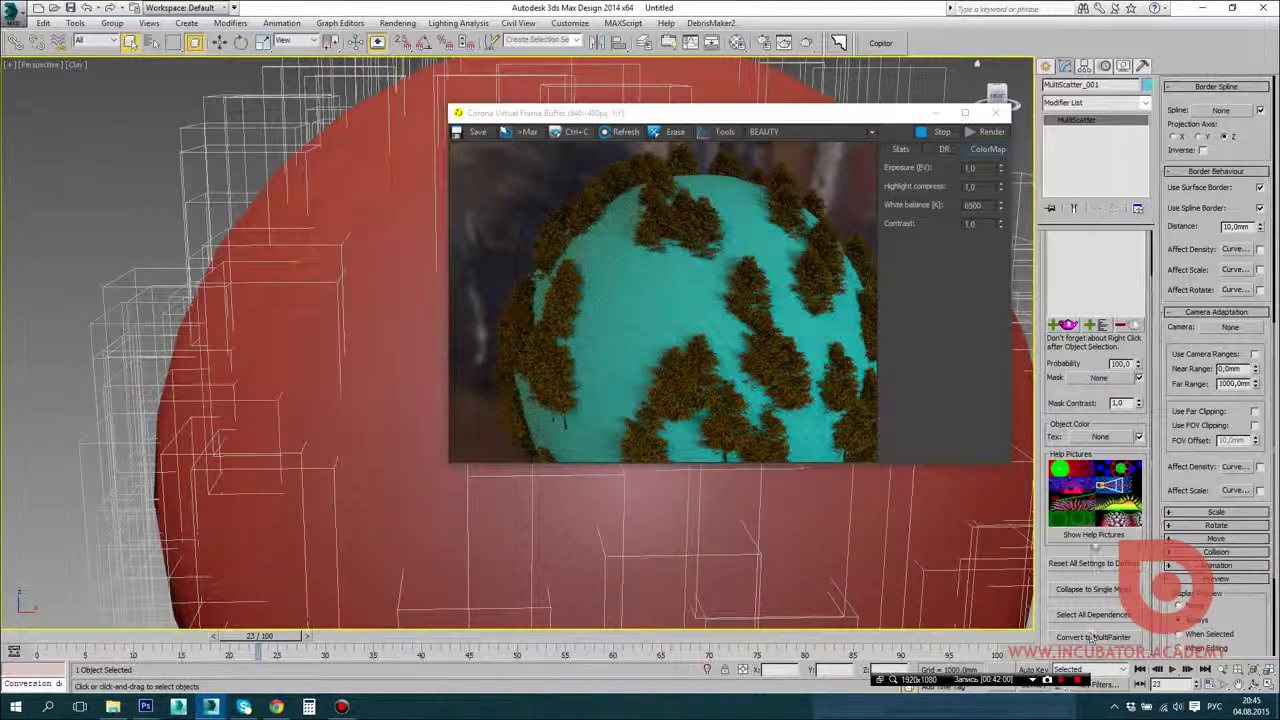
Step: Show the MultiScatter's help pictures and set Use Normal to 1 in its Rotate settings
left_click(1093, 534)
scroll(1200, 380, "down", 10)
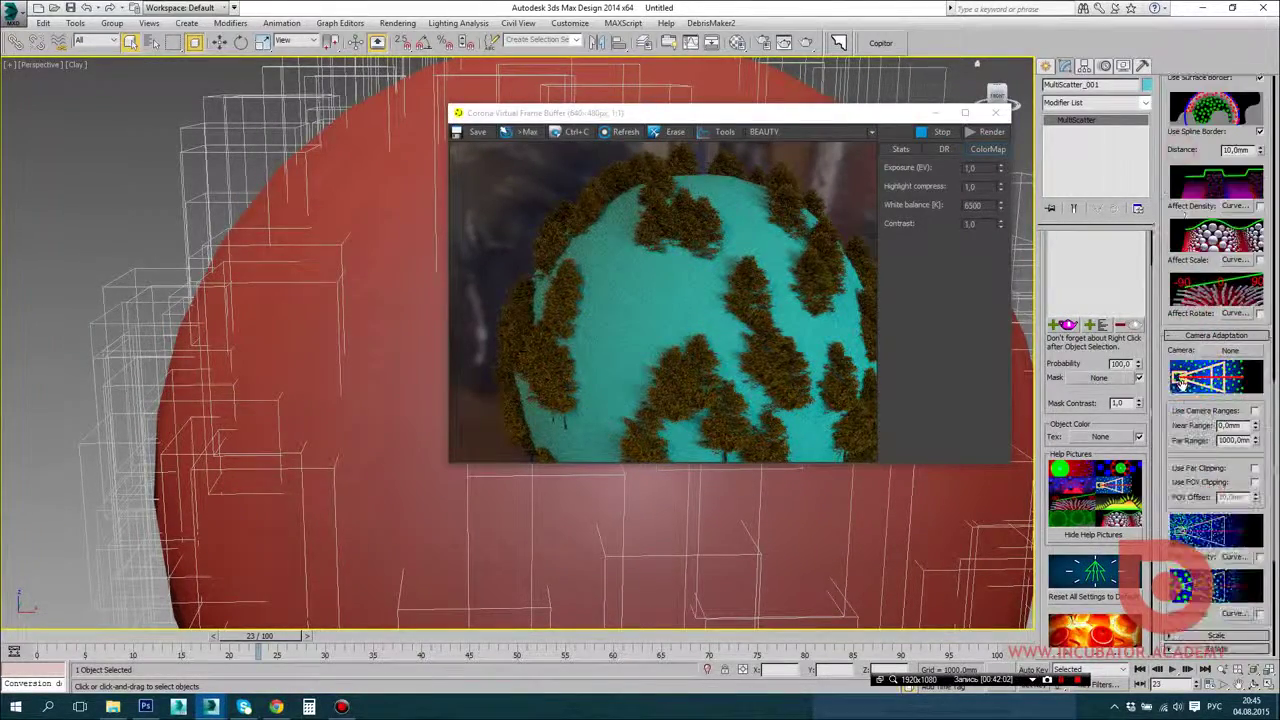
scroll(1217, 497, "down", 4)
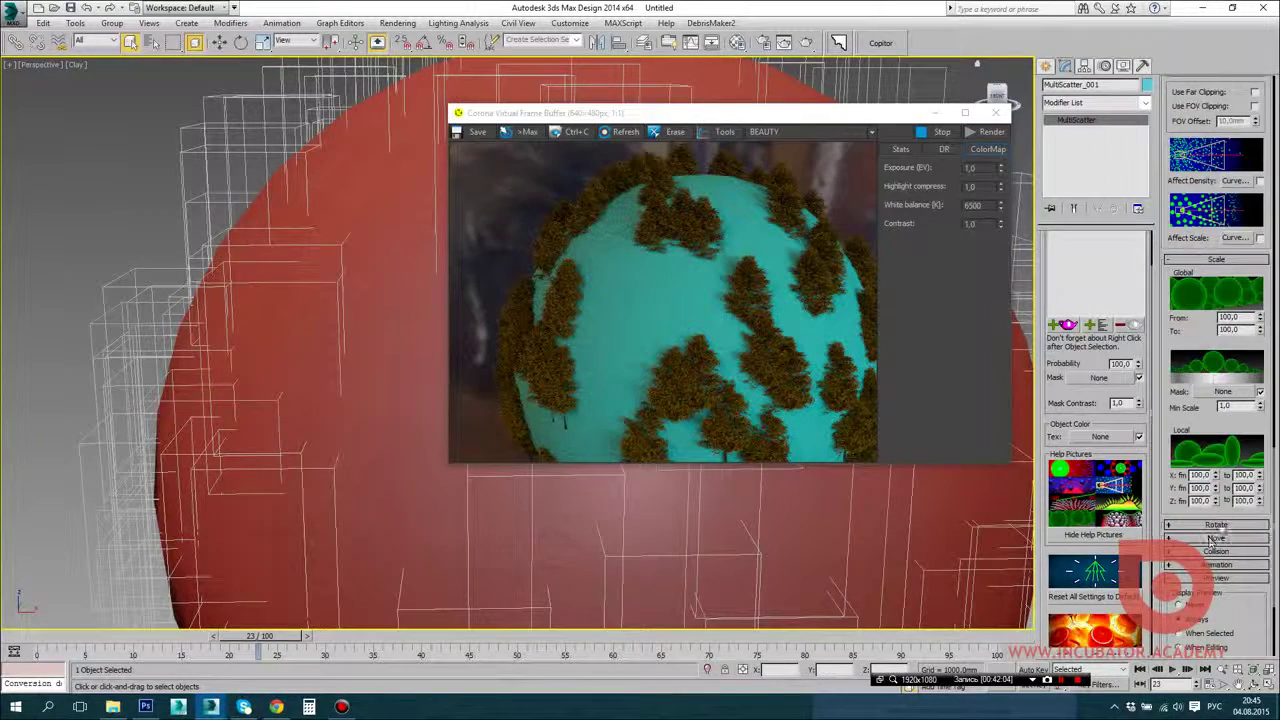
left_click(1212, 528)
double_click(1230, 440)
type("1")
key("Return")
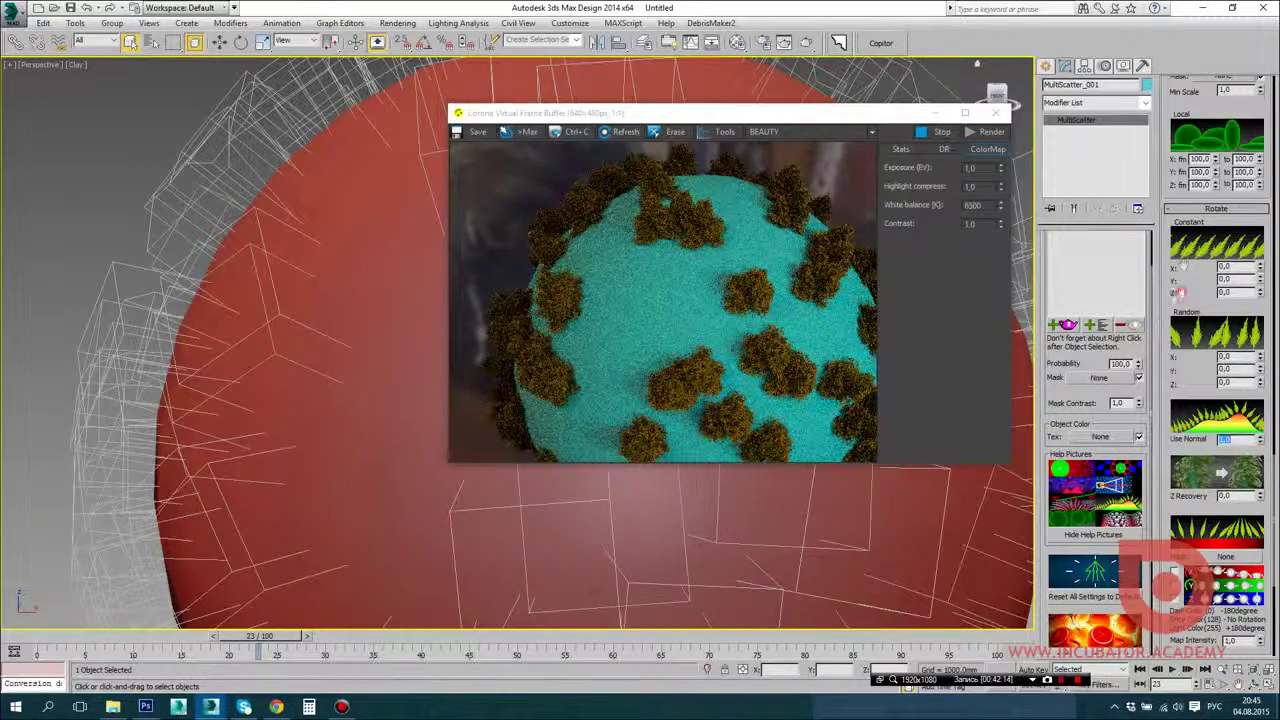
Step: Show the whole sphere in the interactive render and select the original tree standing beside it
scroll(1200, 270, "down", 10)
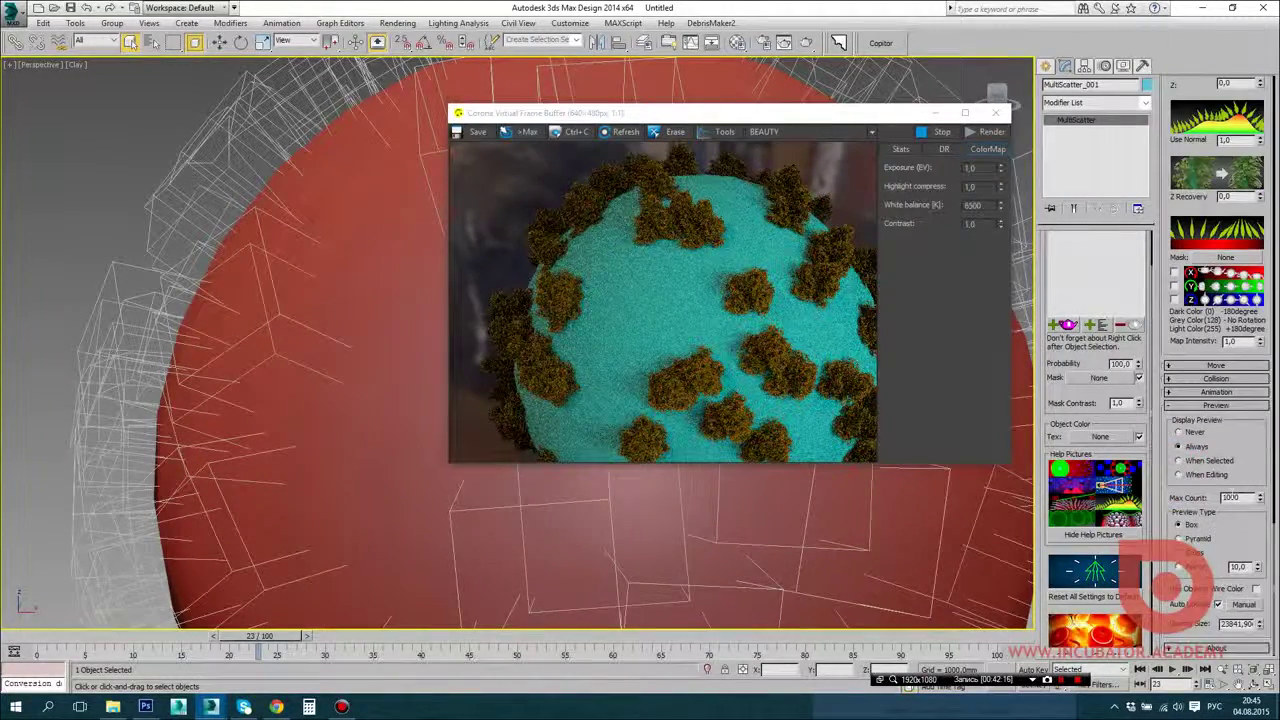
scroll(243, 363, "down", 6)
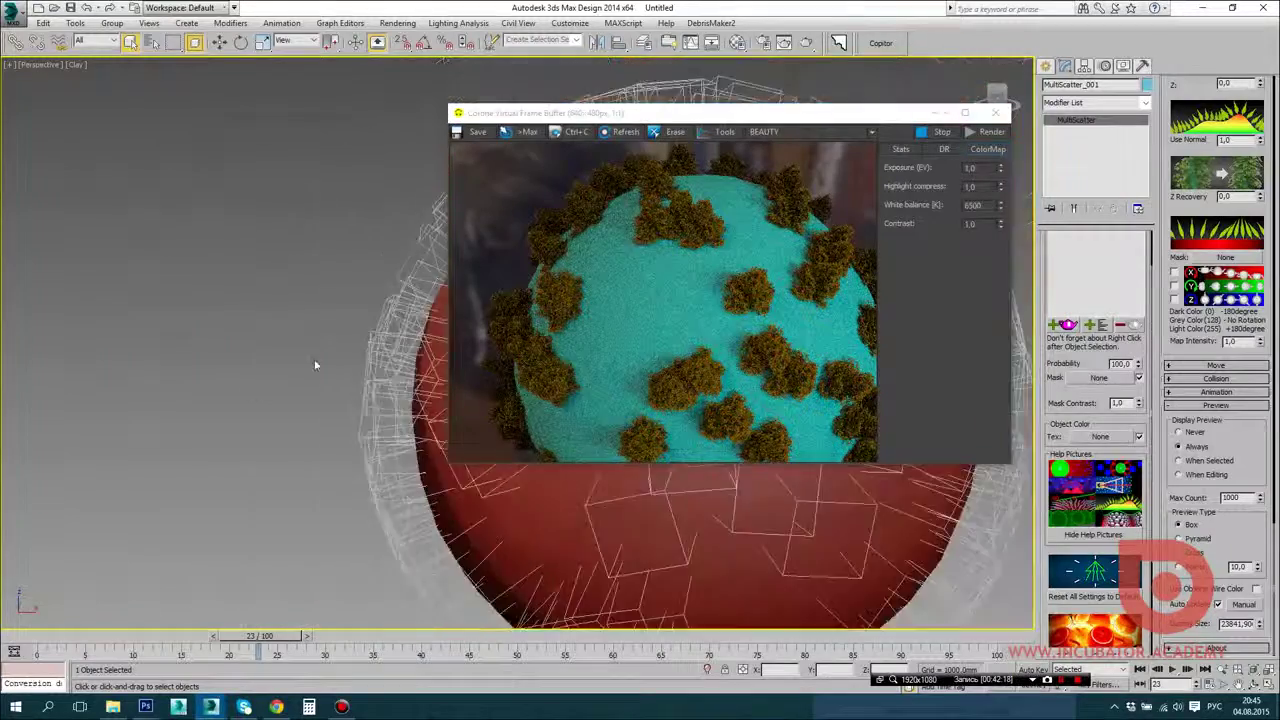
scroll(198, 418, "down", 3)
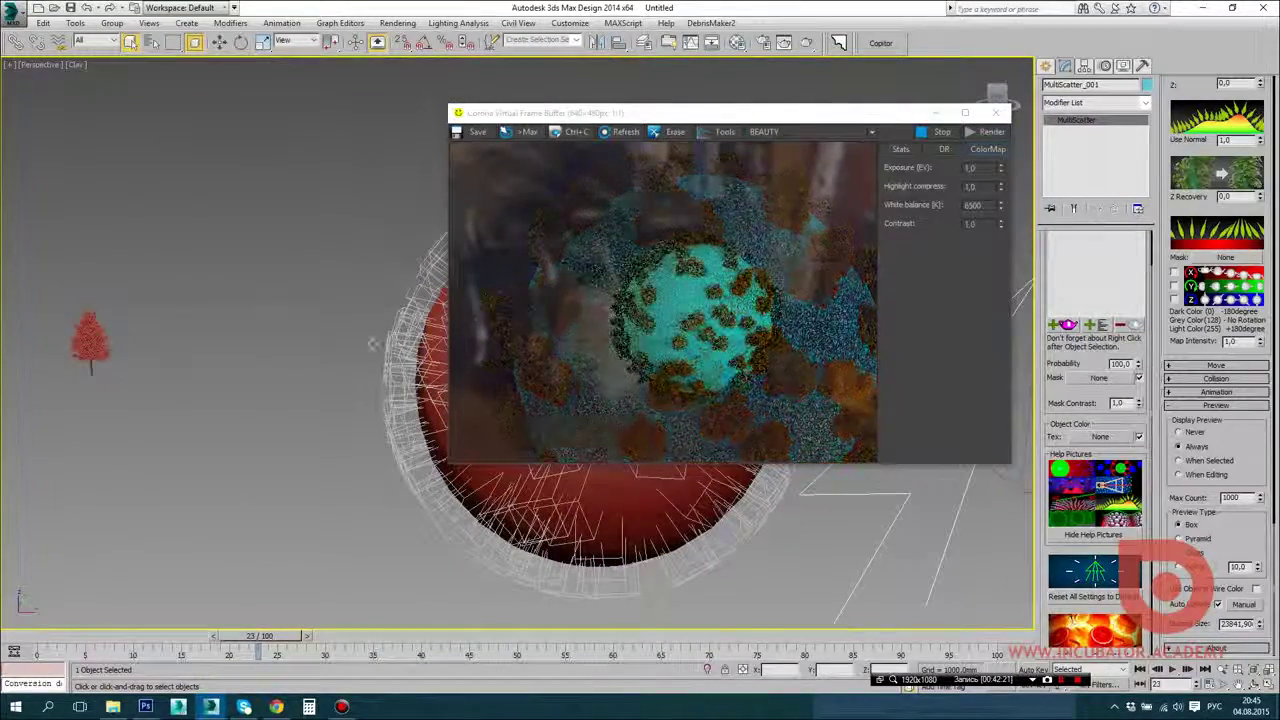
left_click(90, 345)
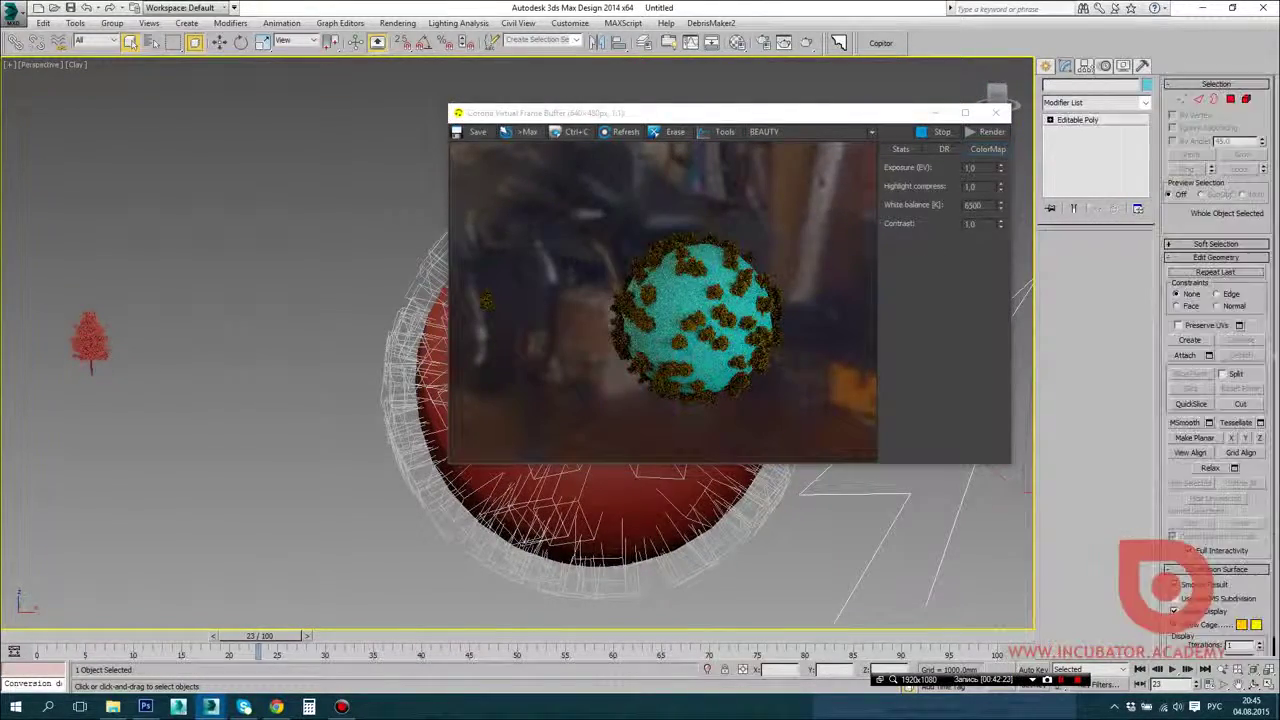
Step: Move only the original tree's pivot down to the base of its trunk, then leave pivot editing
left_click(1085, 67)
left_click(1084, 65)
left_click(1096, 150)
key("w")
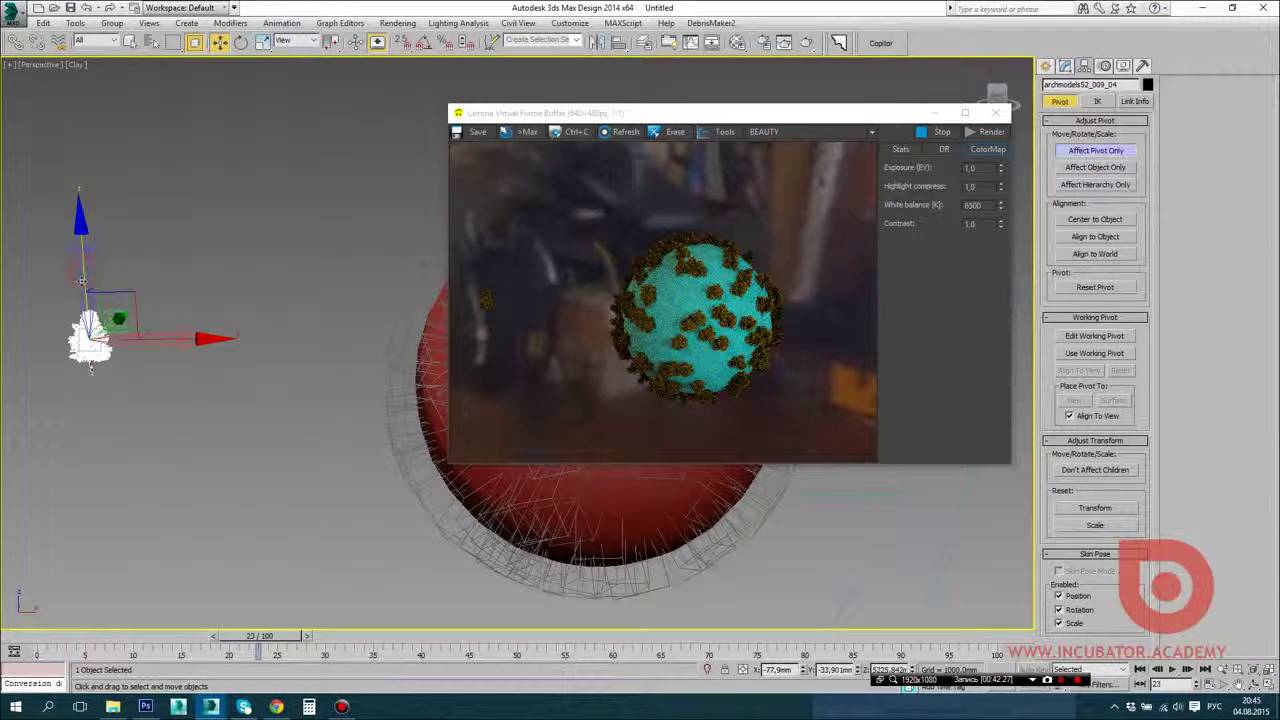
left_click_drag(82, 293, 82, 307)
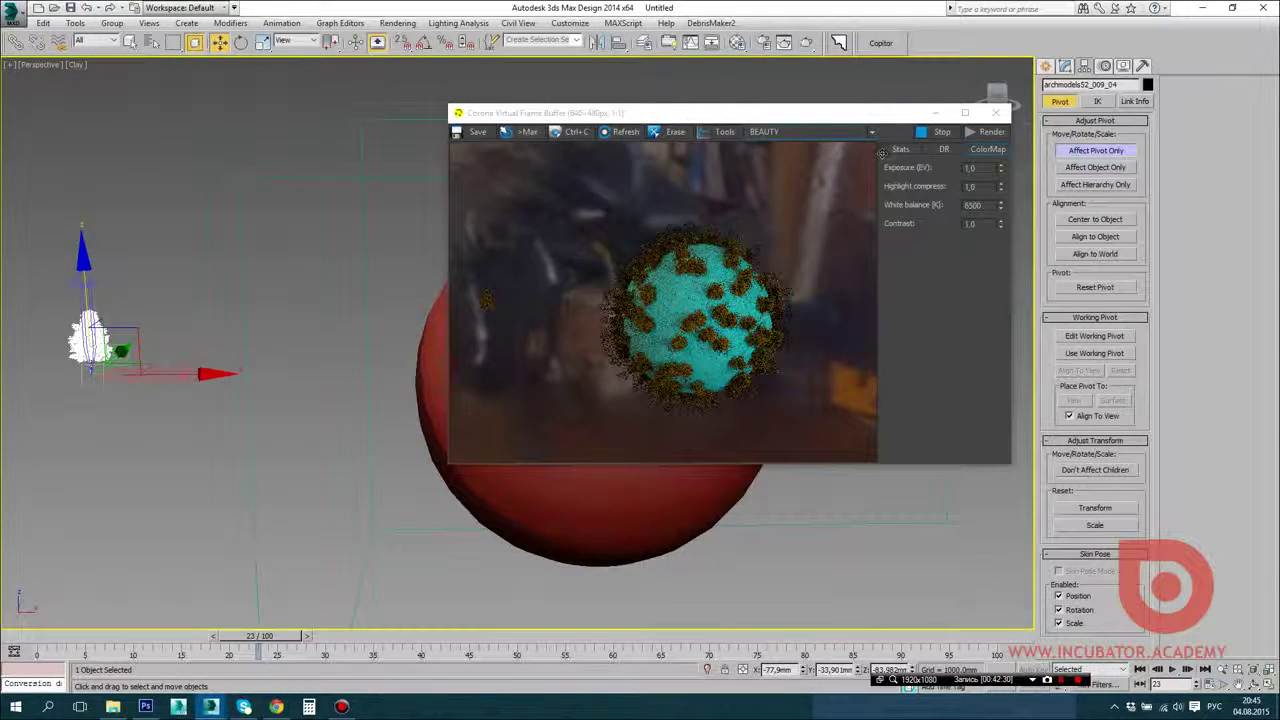
left_click(1046, 66)
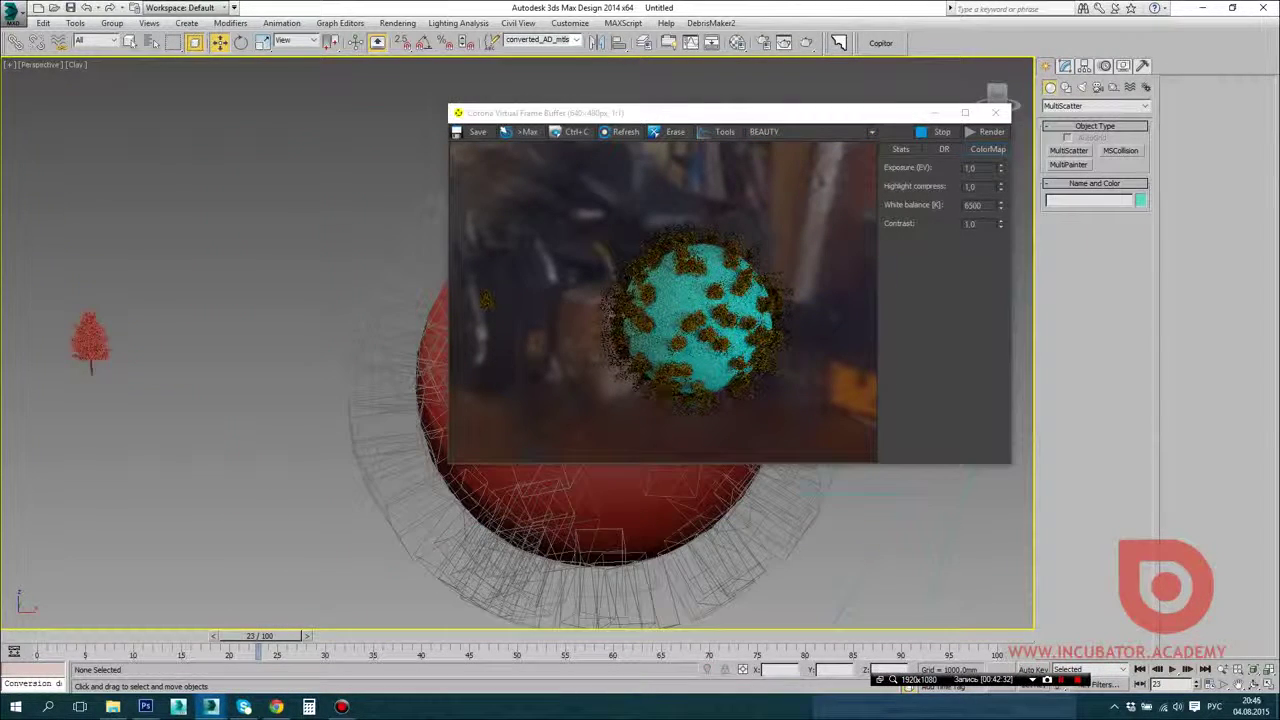
Step: Frame the sphere more closely, then shift the Corona frame buffer aside and enlarge it beside the viewport's sphere
scroll(375, 365, "up", 3)
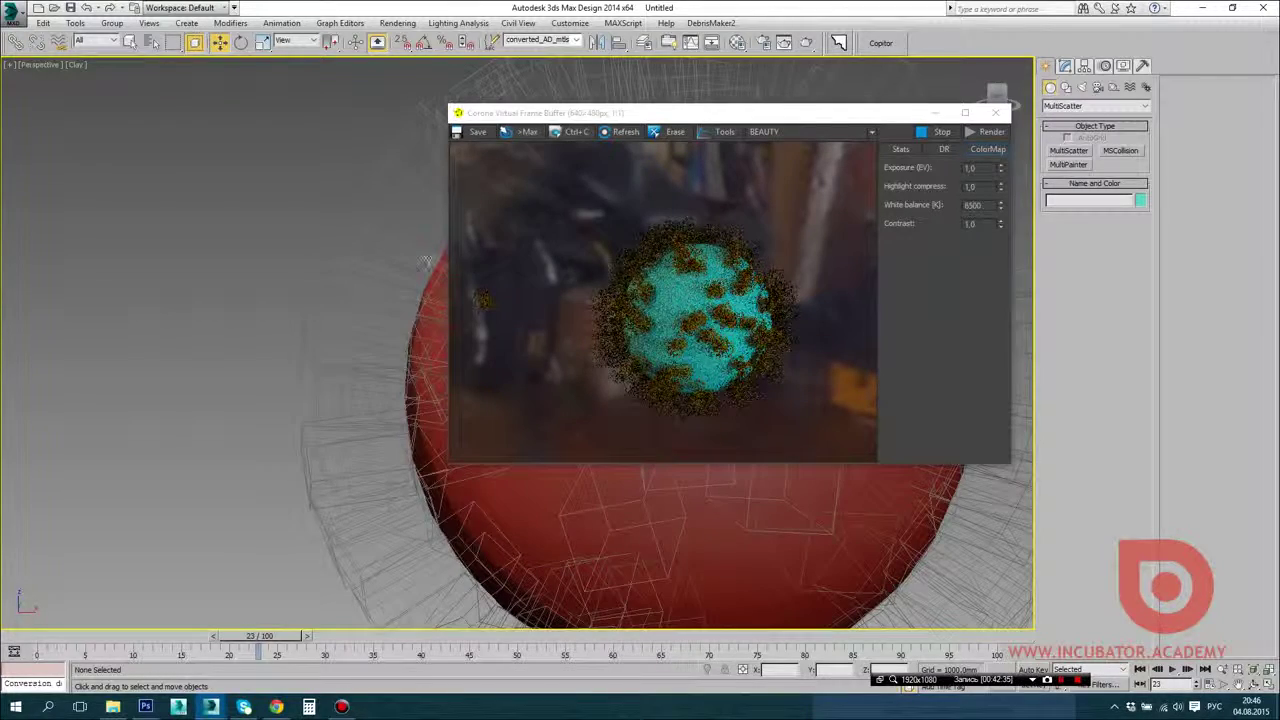
left_click_drag(590, 113, 210, 43)
left_click_drag(632, 393, 734, 490)
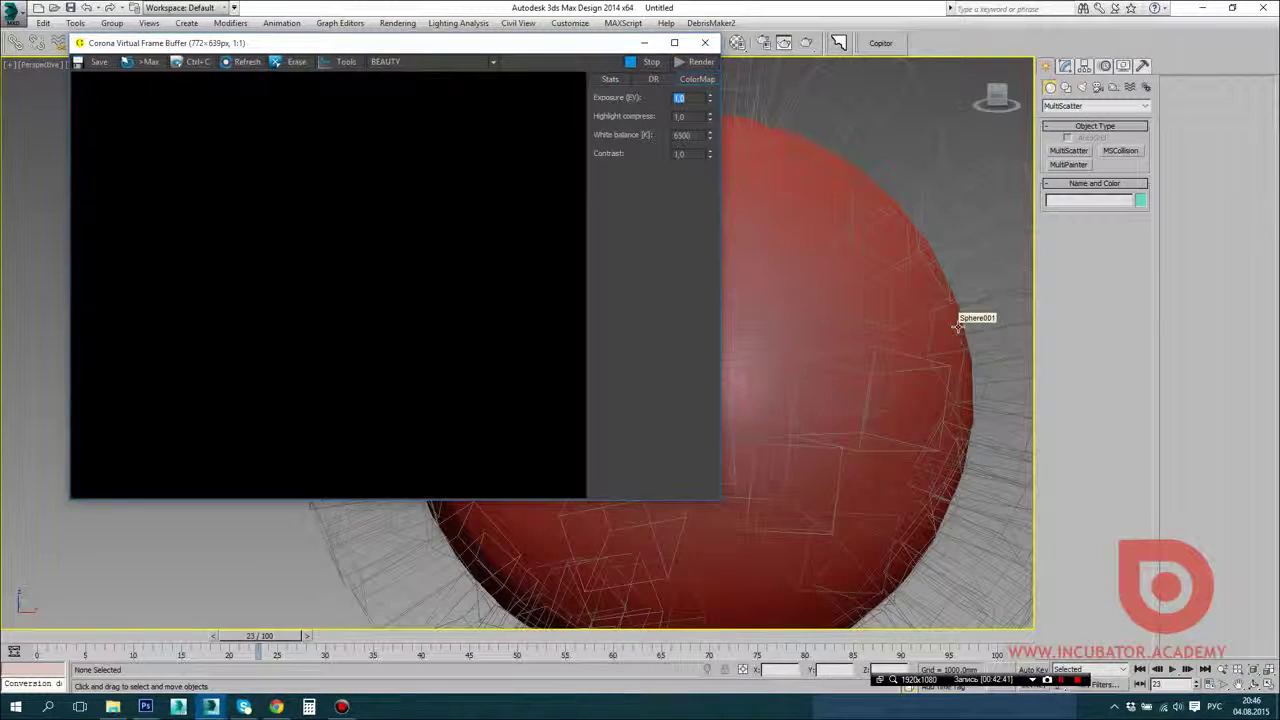
left_click_drag(589, 45, 609, 46)
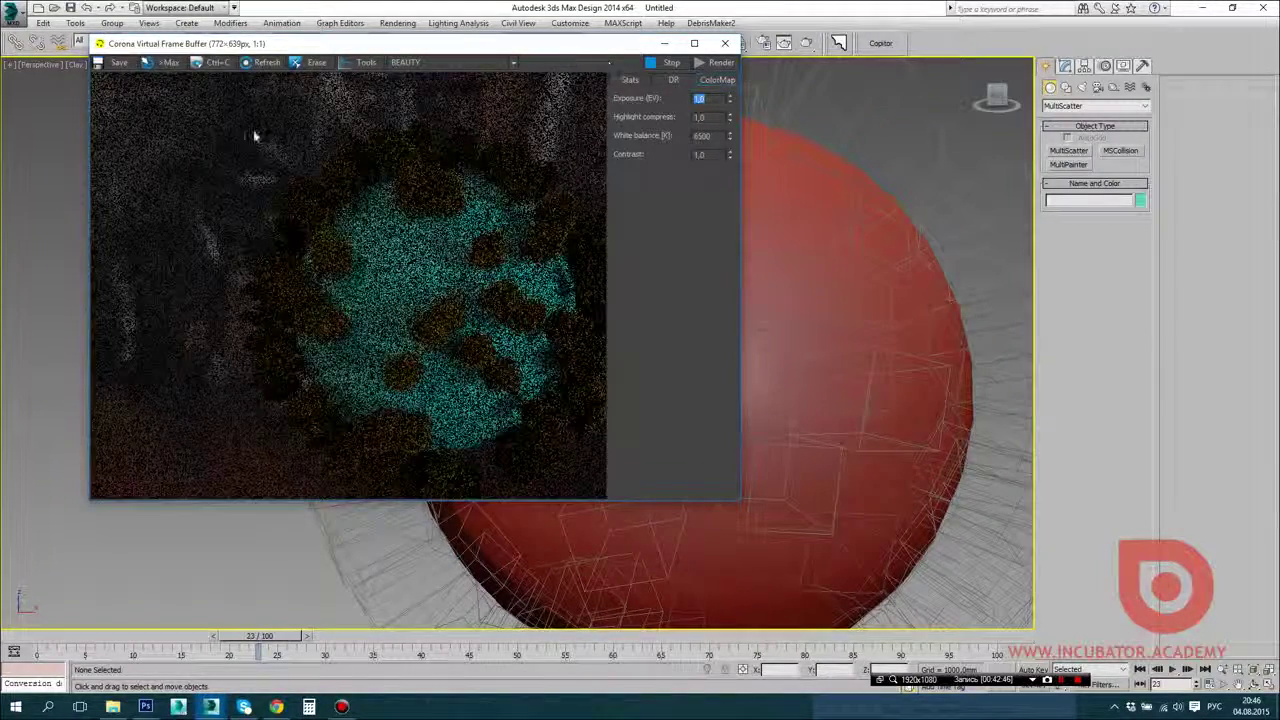
Step: Select the MultiScatter object, review its parameters and set the distribution's Max Count to 300
left_click(947, 164)
left_click(1065, 67)
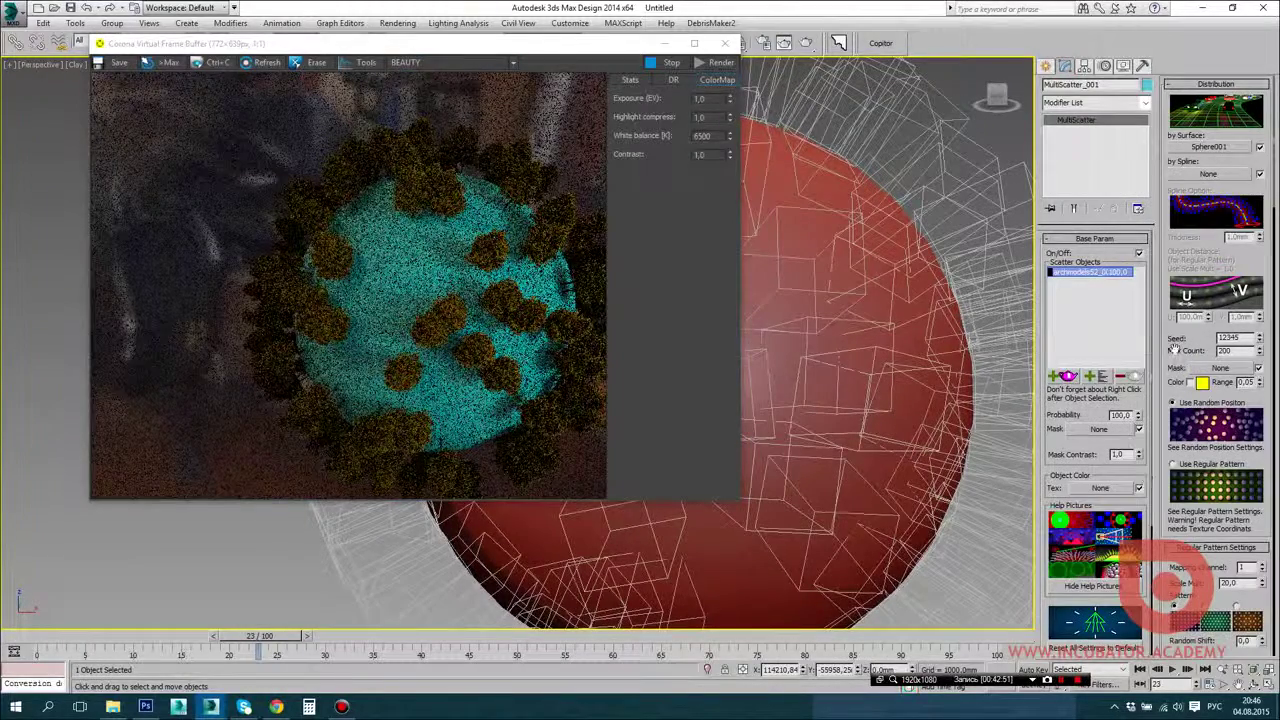
scroll(1175, 470, "down", 5)
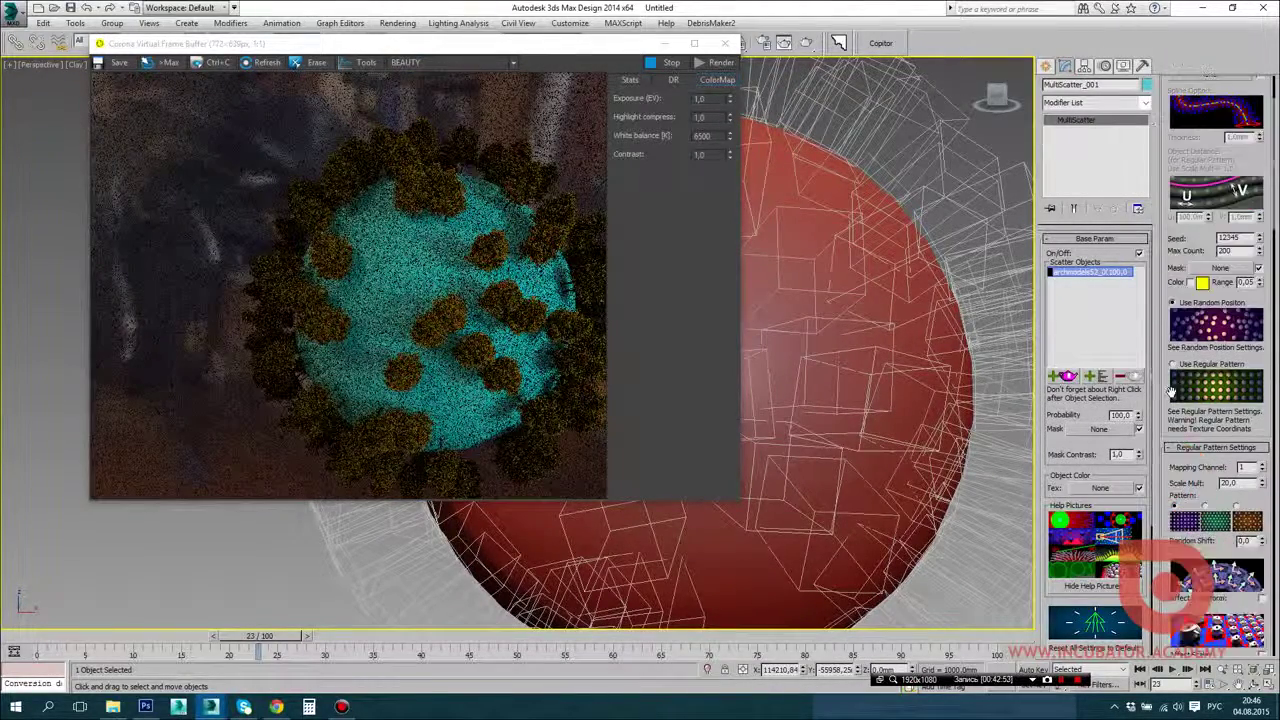
scroll(1172, 451, "down", 8)
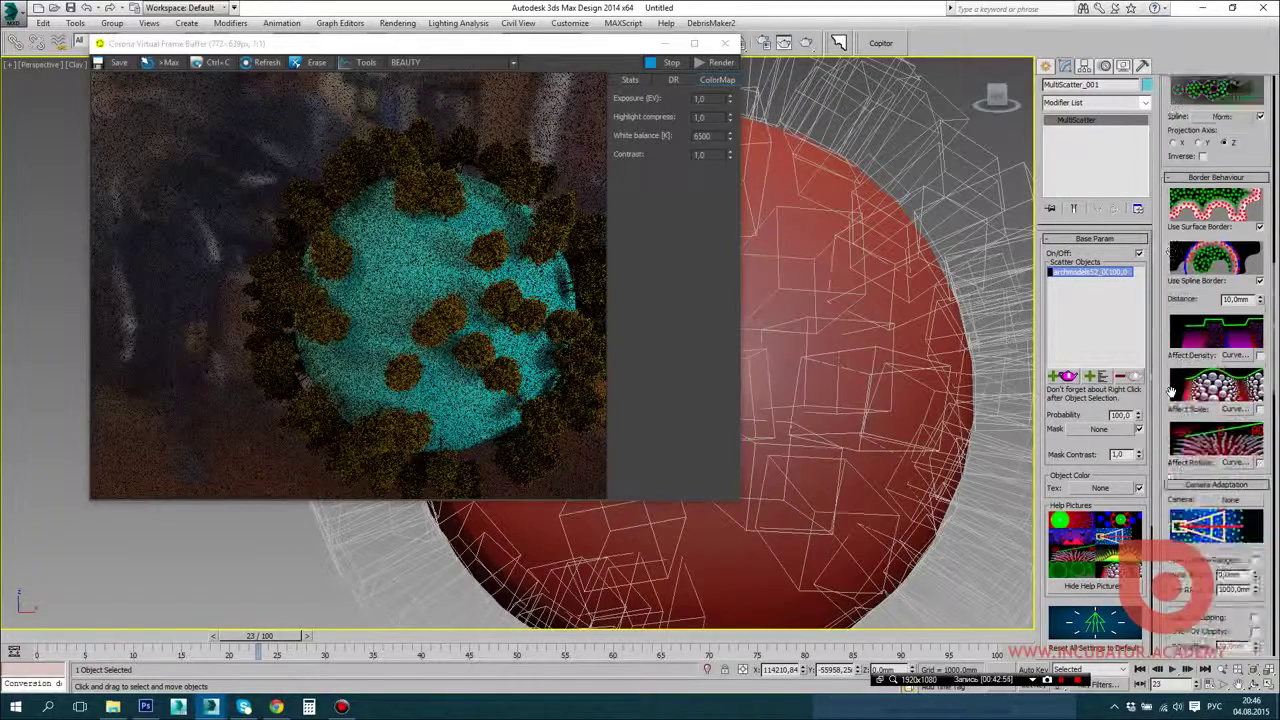
scroll(1165, 585, "down", 10)
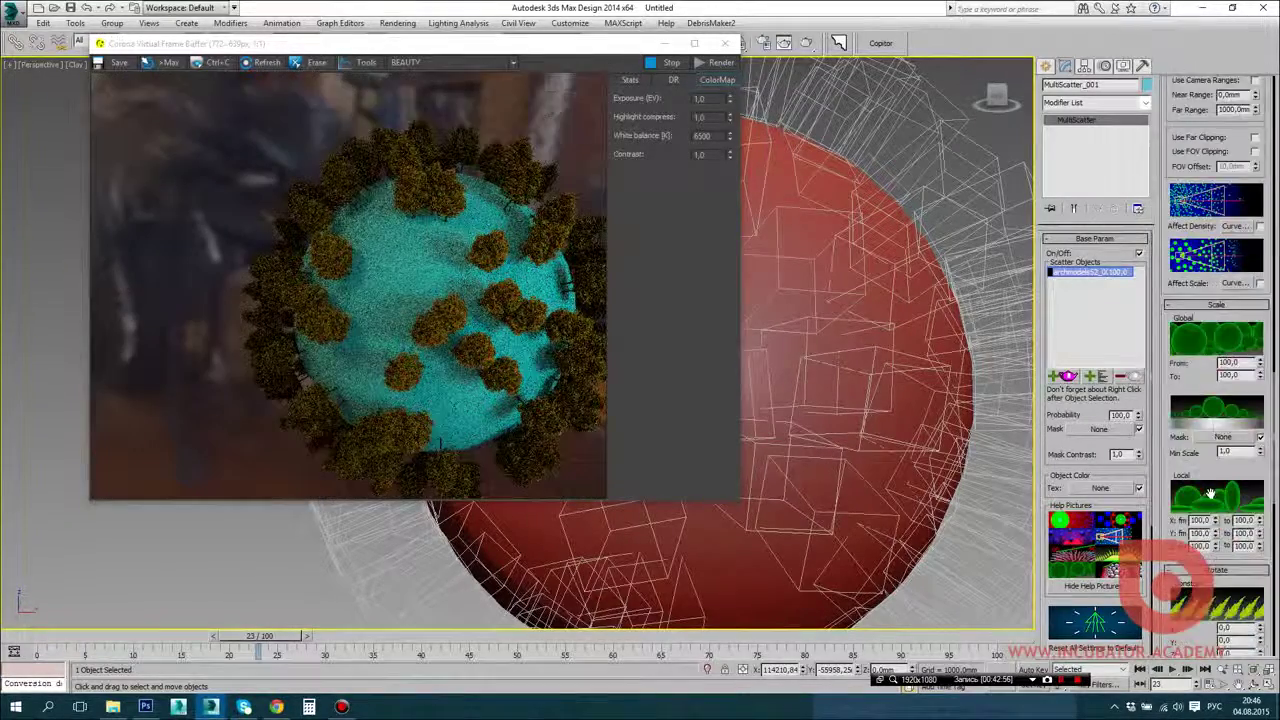
scroll(1168, 585, "down", 8)
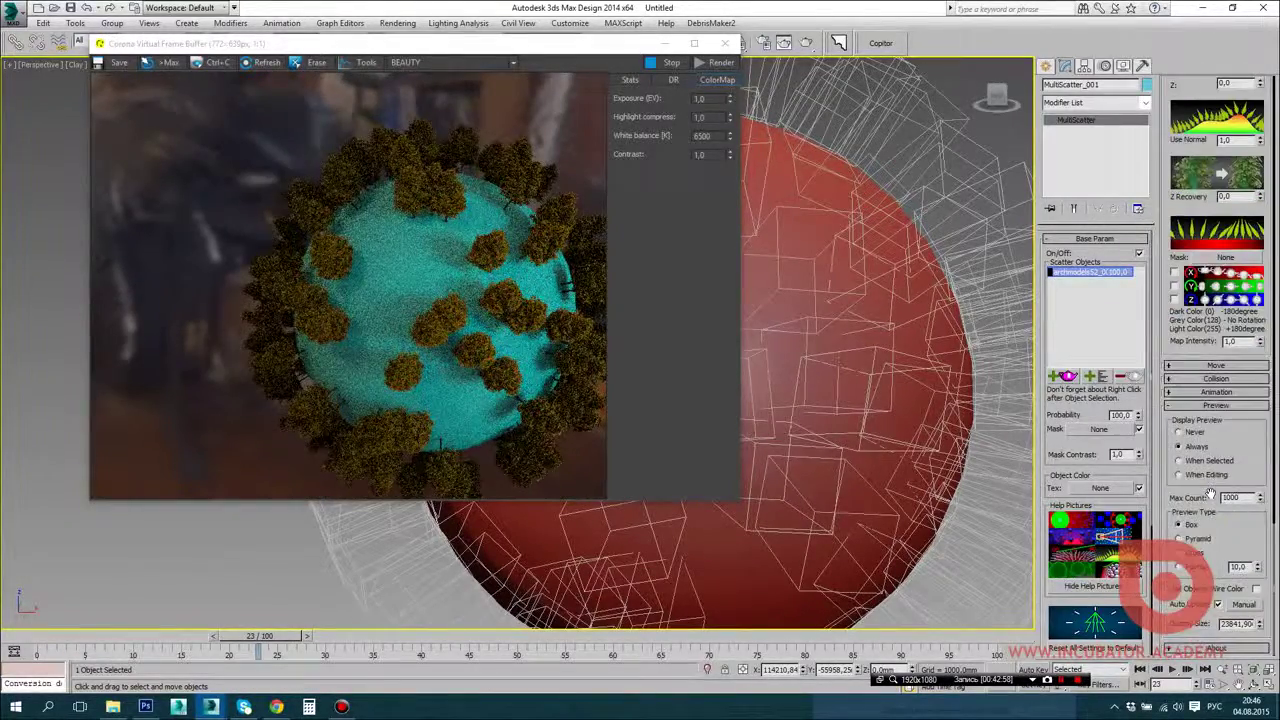
scroll(1208, 493, "up", 12)
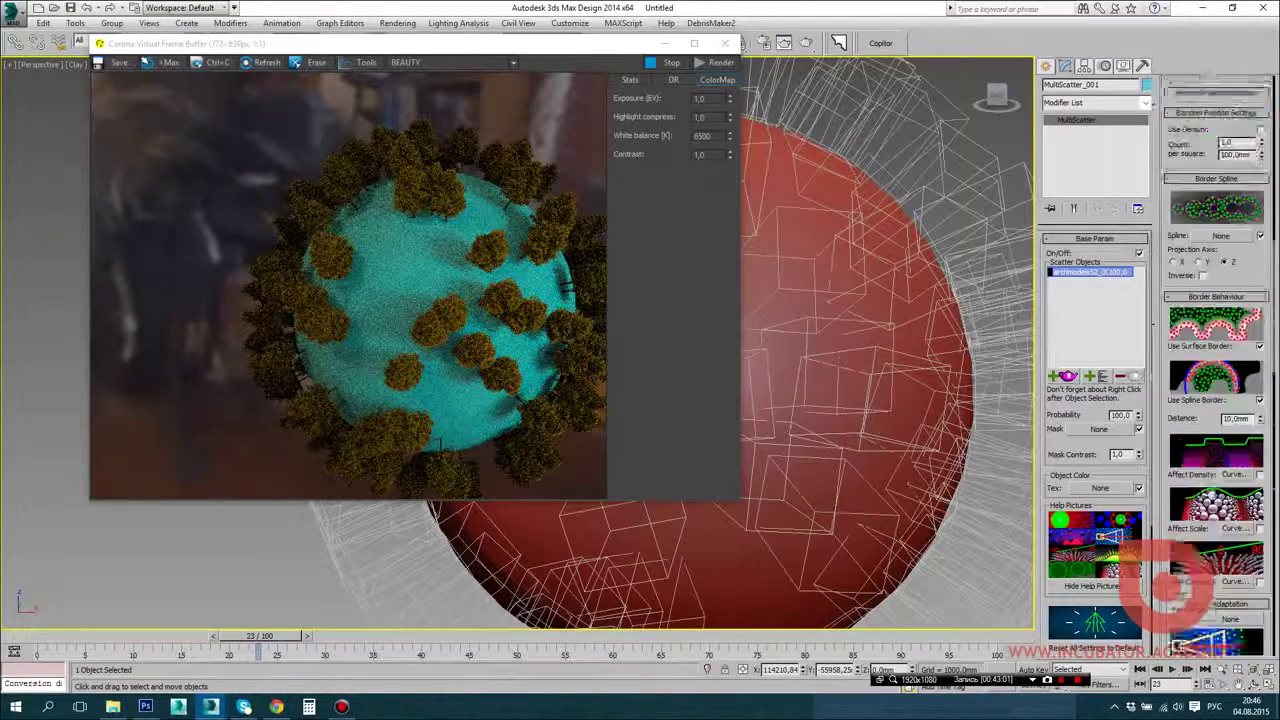
scroll(1208, 490, "up", 6)
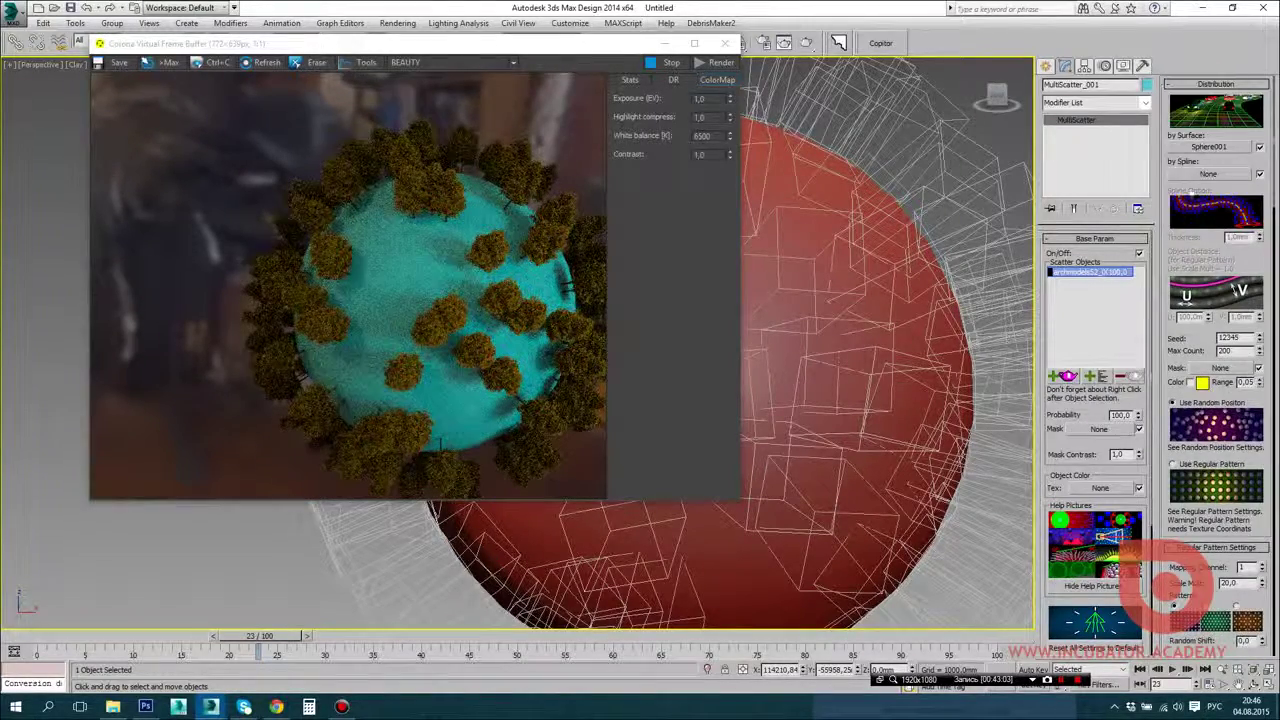
left_click(1232, 352)
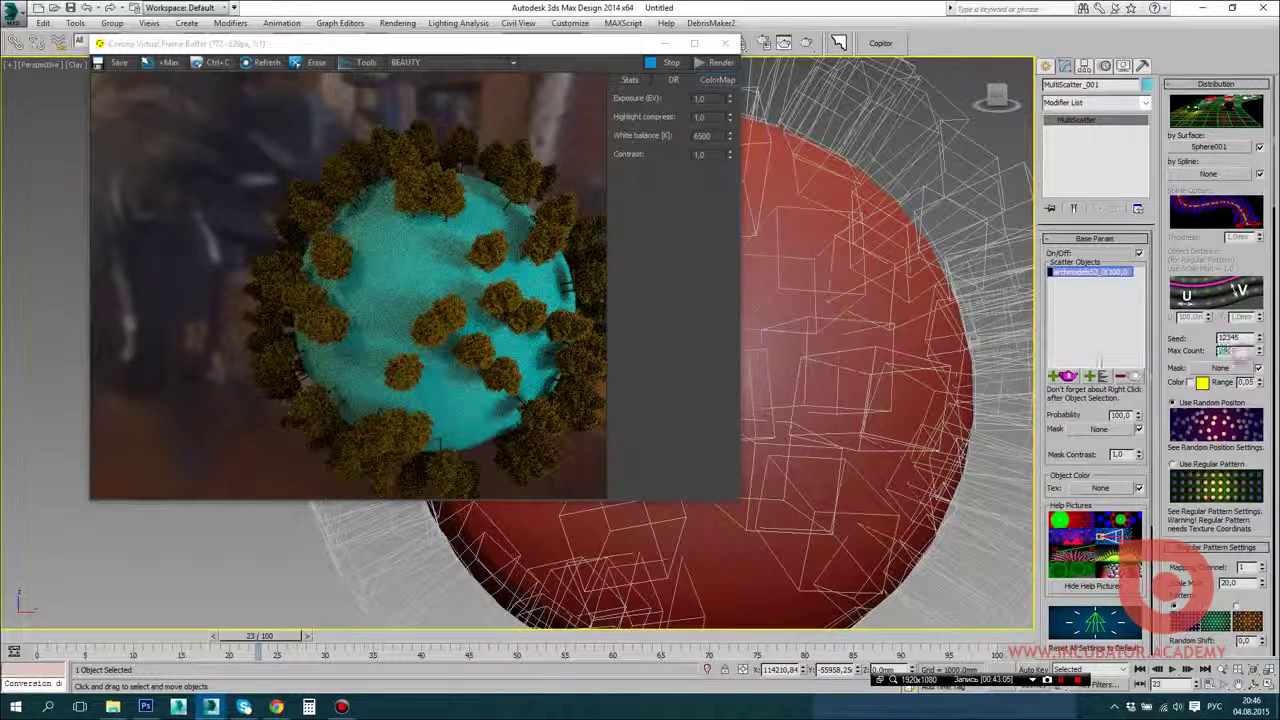
type("300")
key("Return")
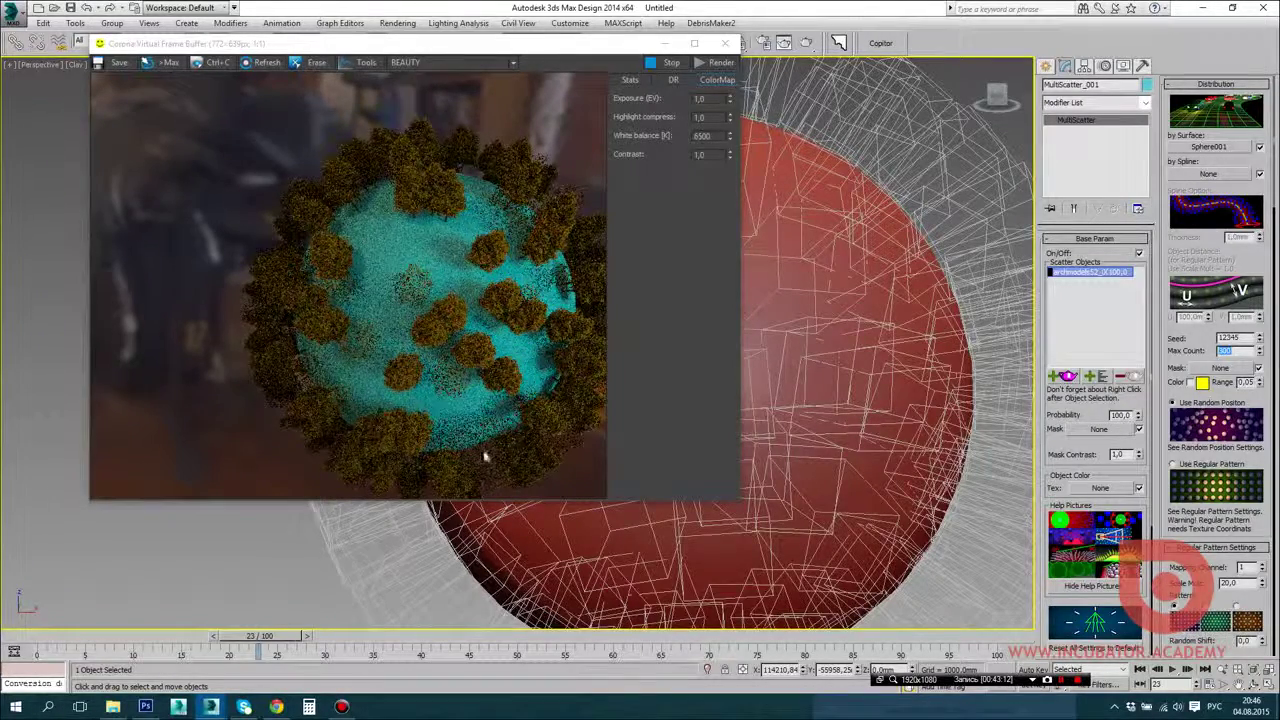
Step: Set the MultiScatter's constant Z rotation to 360
scroll(1164, 477, "down", 5)
scroll(1166, 478, "down", 10)
scroll(1173, 527, "down", 10)
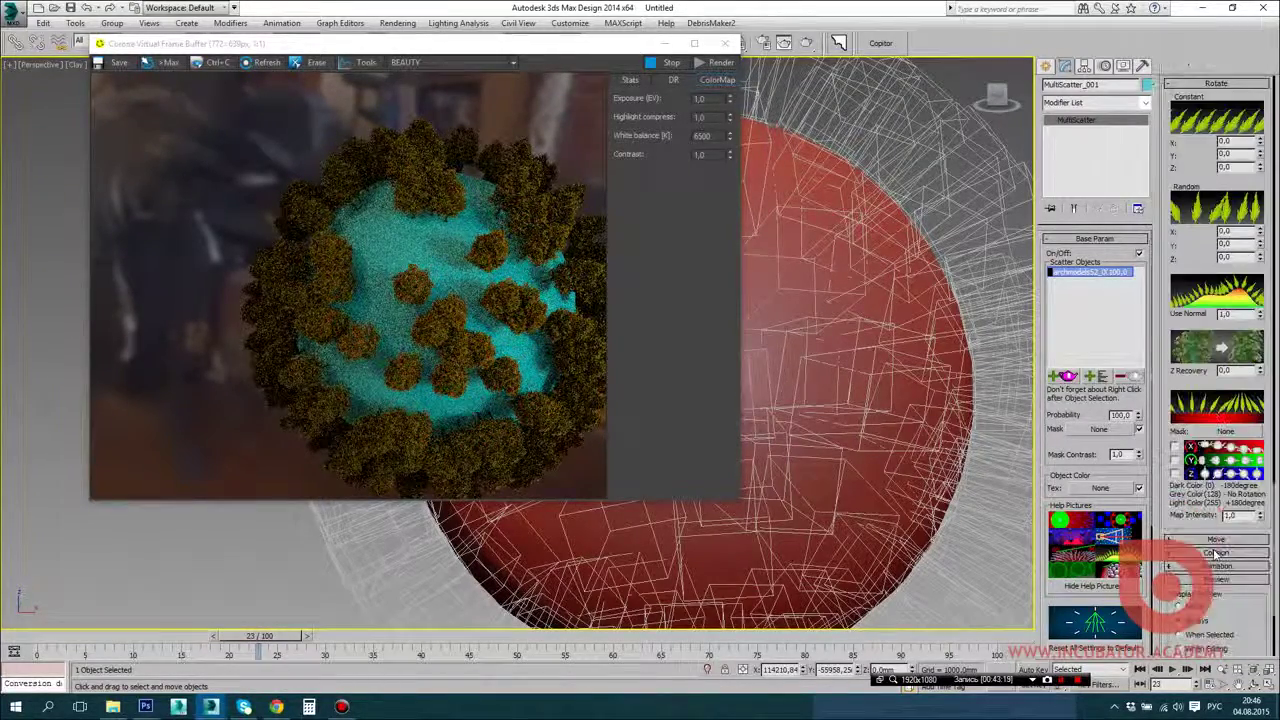
scroll(1215, 540, "down", 3)
scroll(1228, 488, "down", 2)
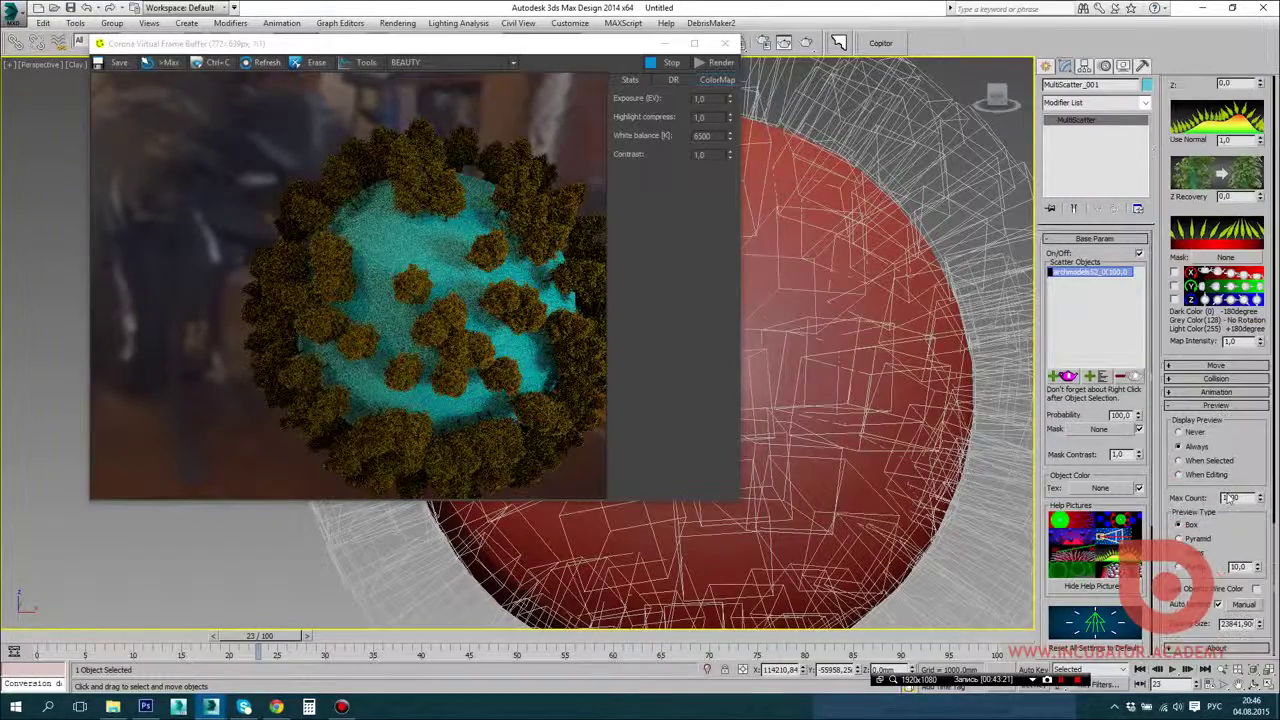
scroll(1212, 352, "up", 10)
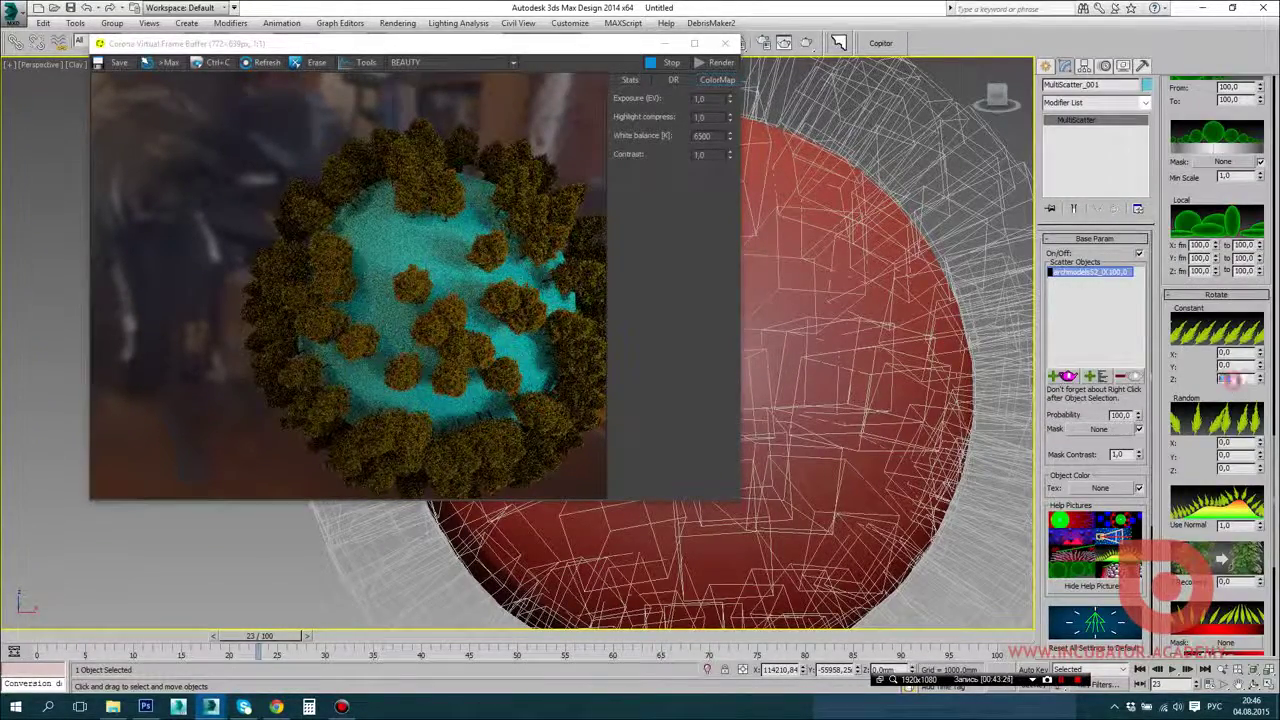
type("360")
key("Return")
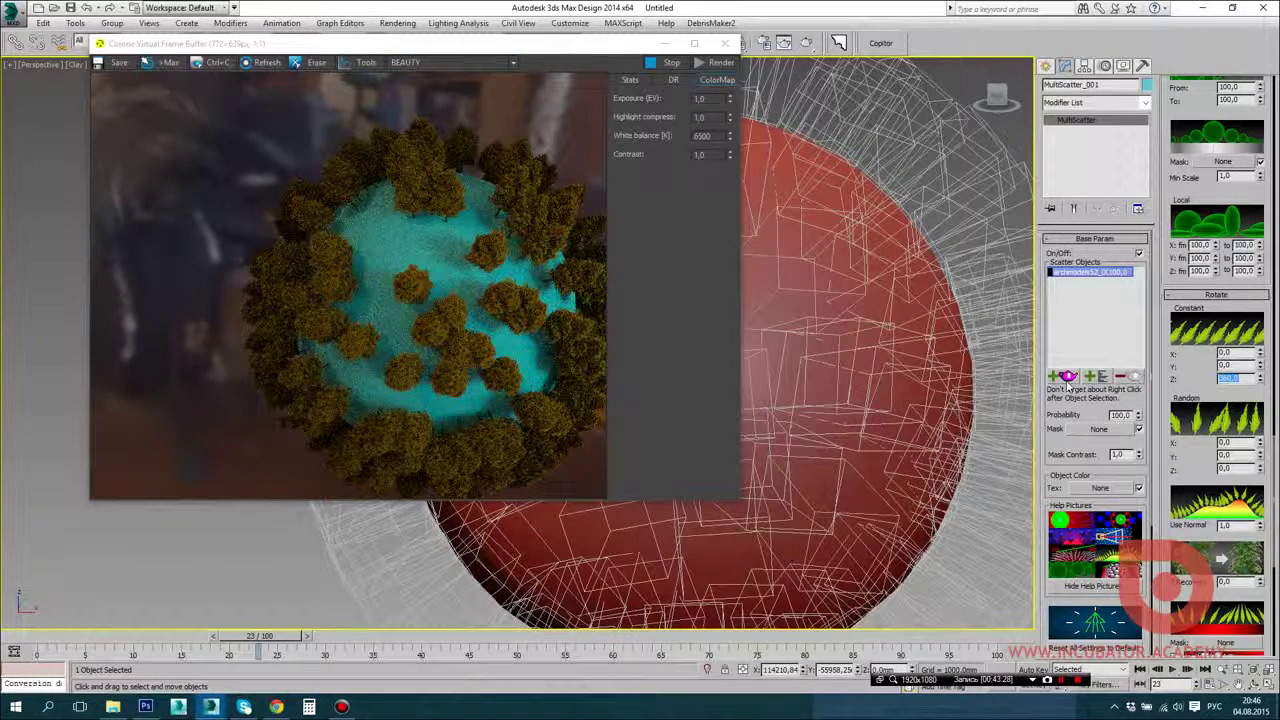
Step: Set the MultiScatter's global scale range from 30 to 120
scroll(1188, 379, "down", 6)
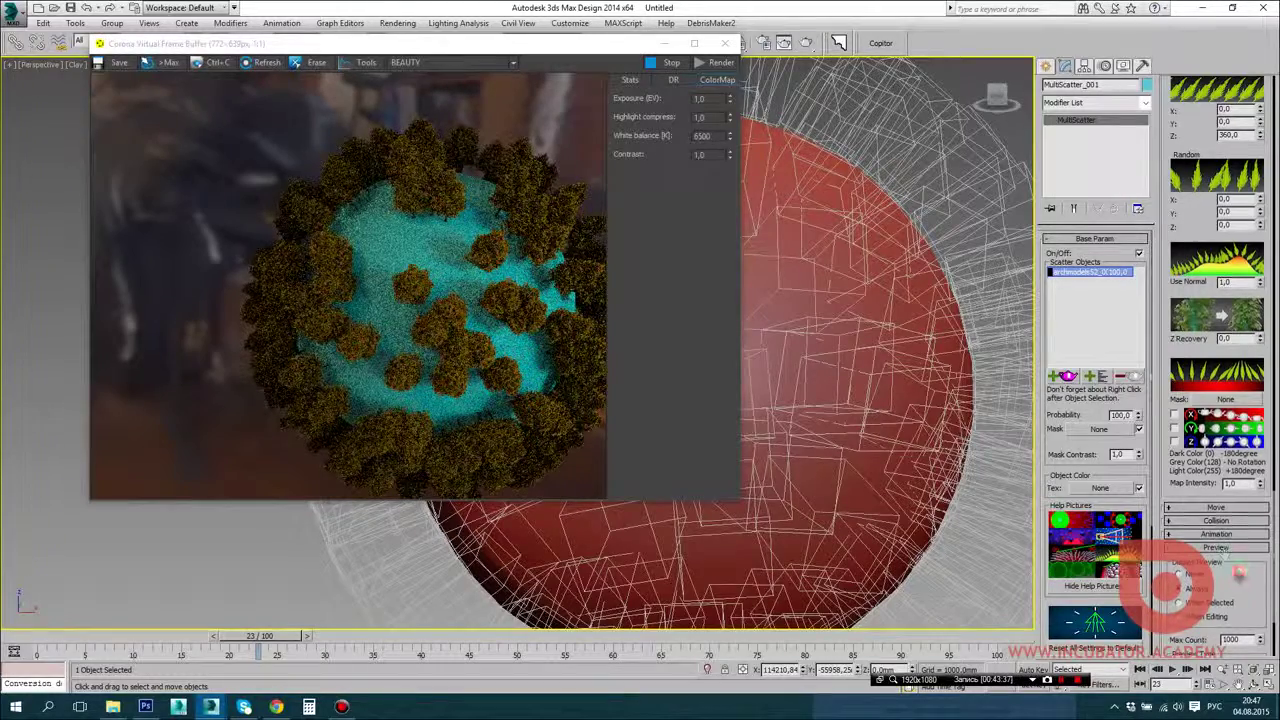
scroll(1220, 520, "down", 15)
scroll(1213, 482, "up", 15)
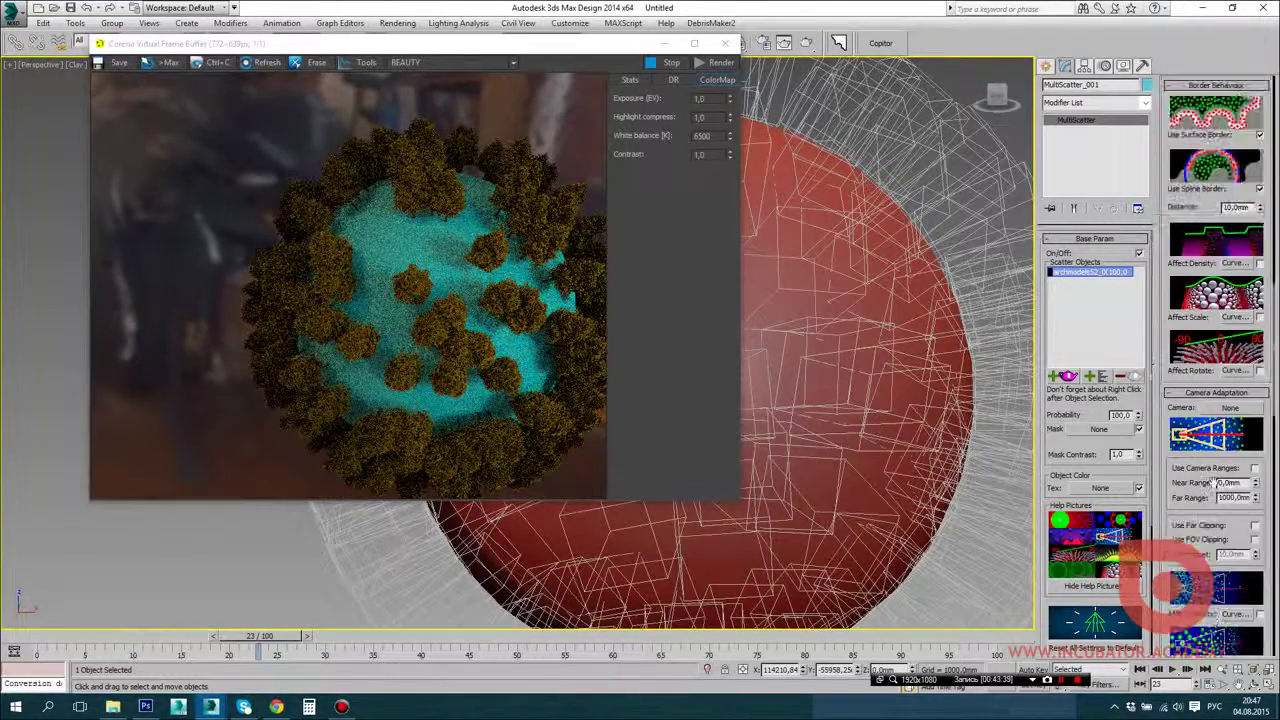
scroll(1208, 468, "down", 10)
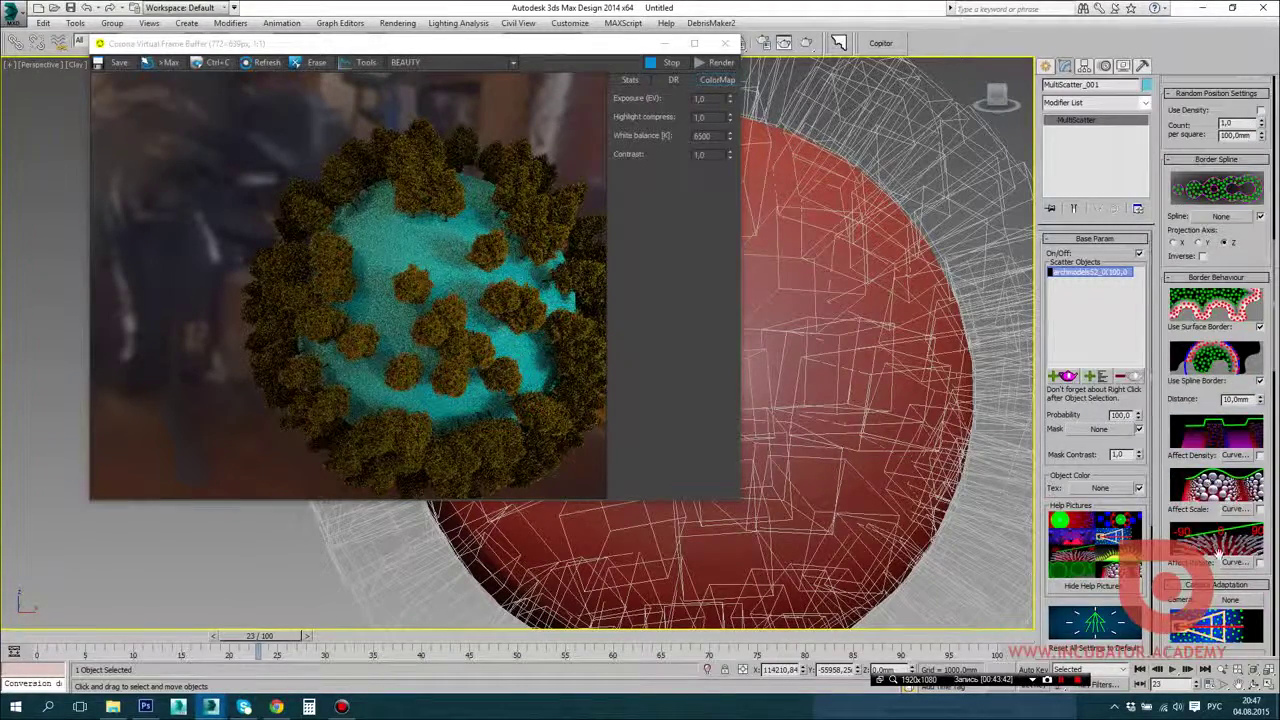
scroll(1220, 556, "down", 5)
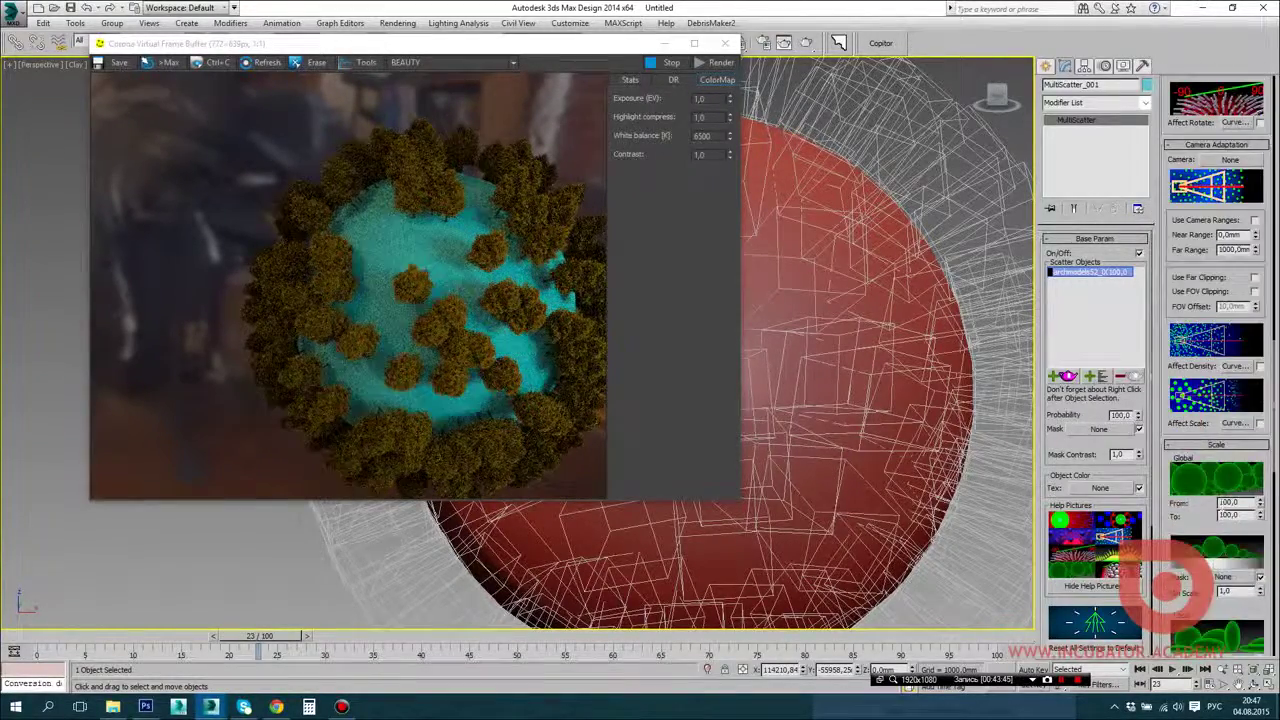
double_click(1242, 503)
key("Return")
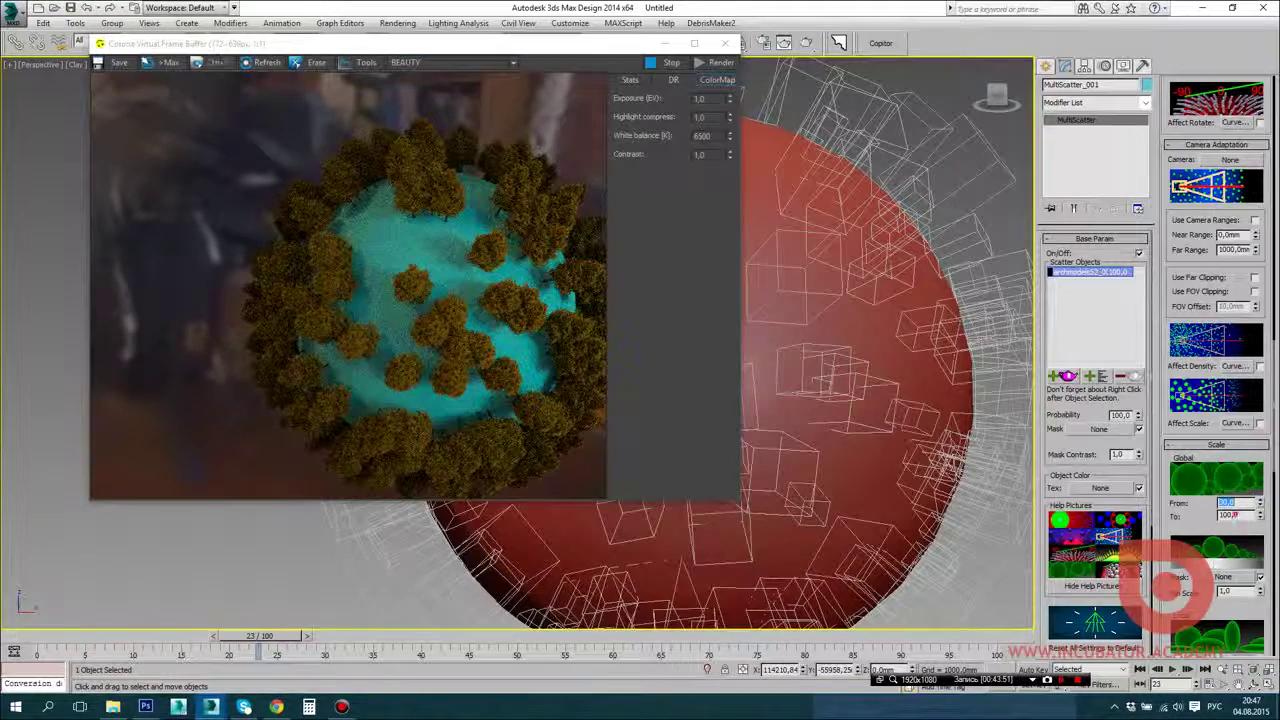
key("Tab")
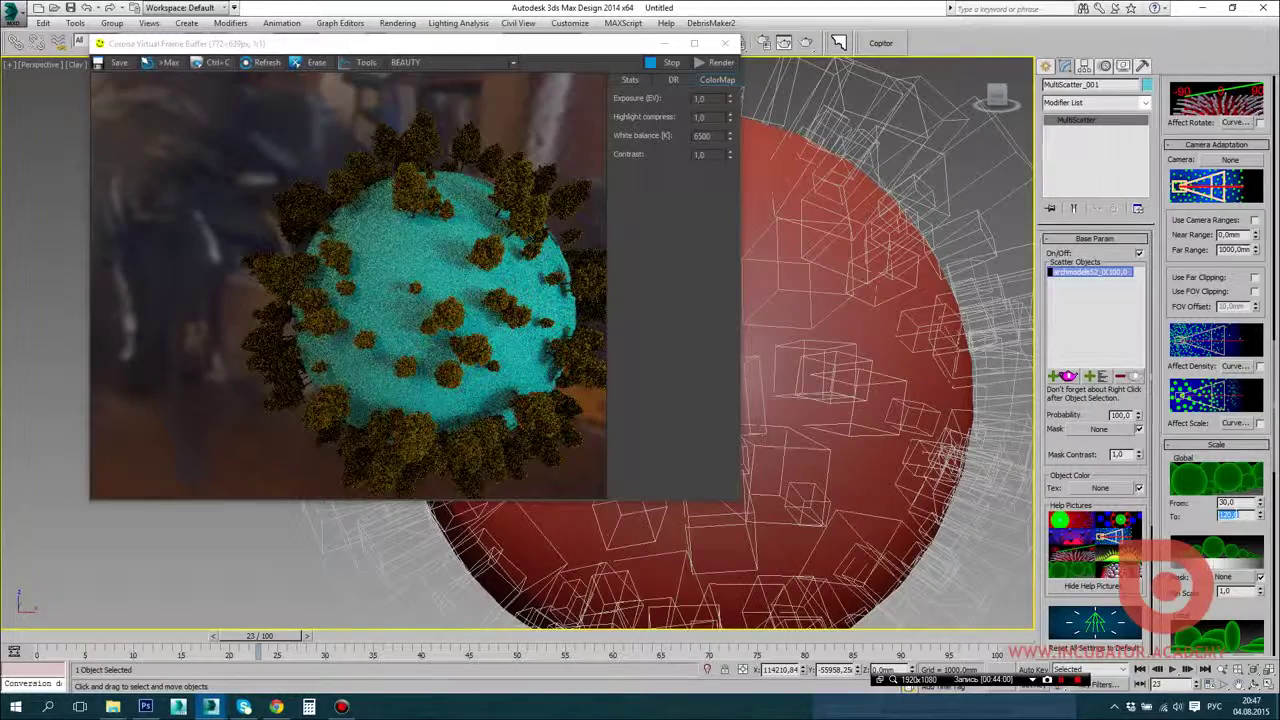
Step: Raise the MultiScatter distribution's Max Count to 900
scroll(1190, 277, "down", 15)
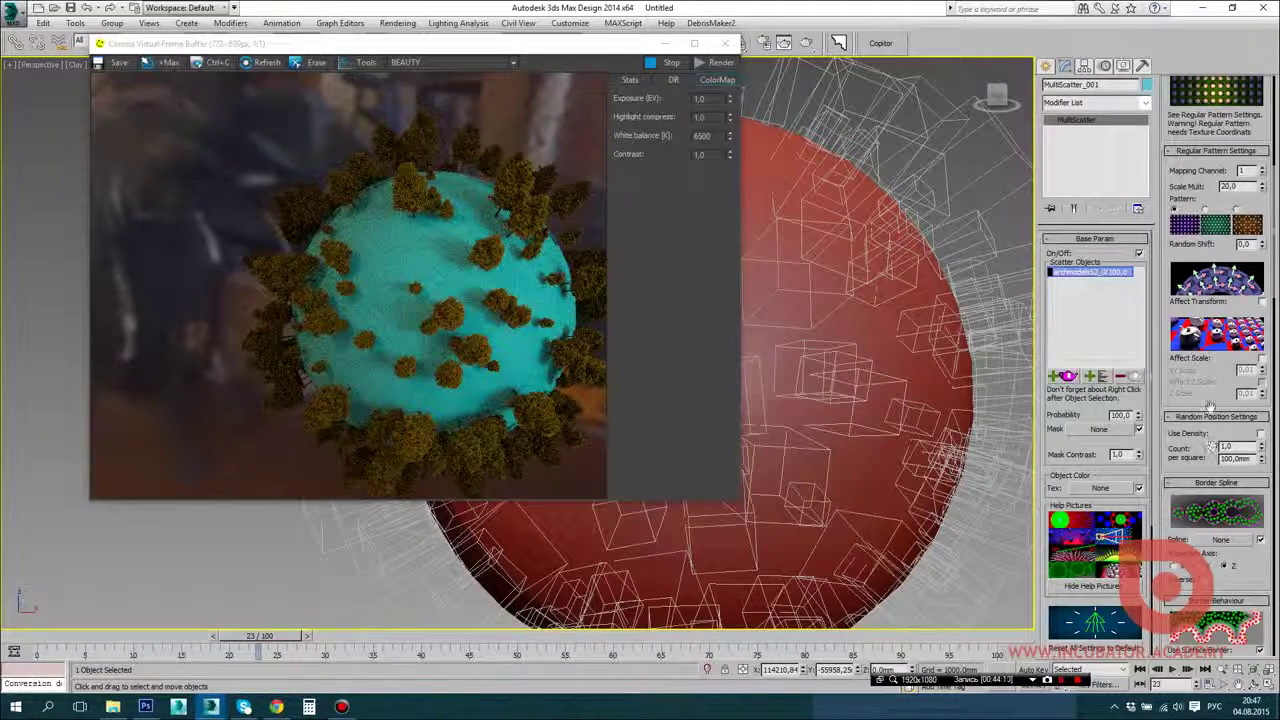
scroll(1208, 408, "up", 10)
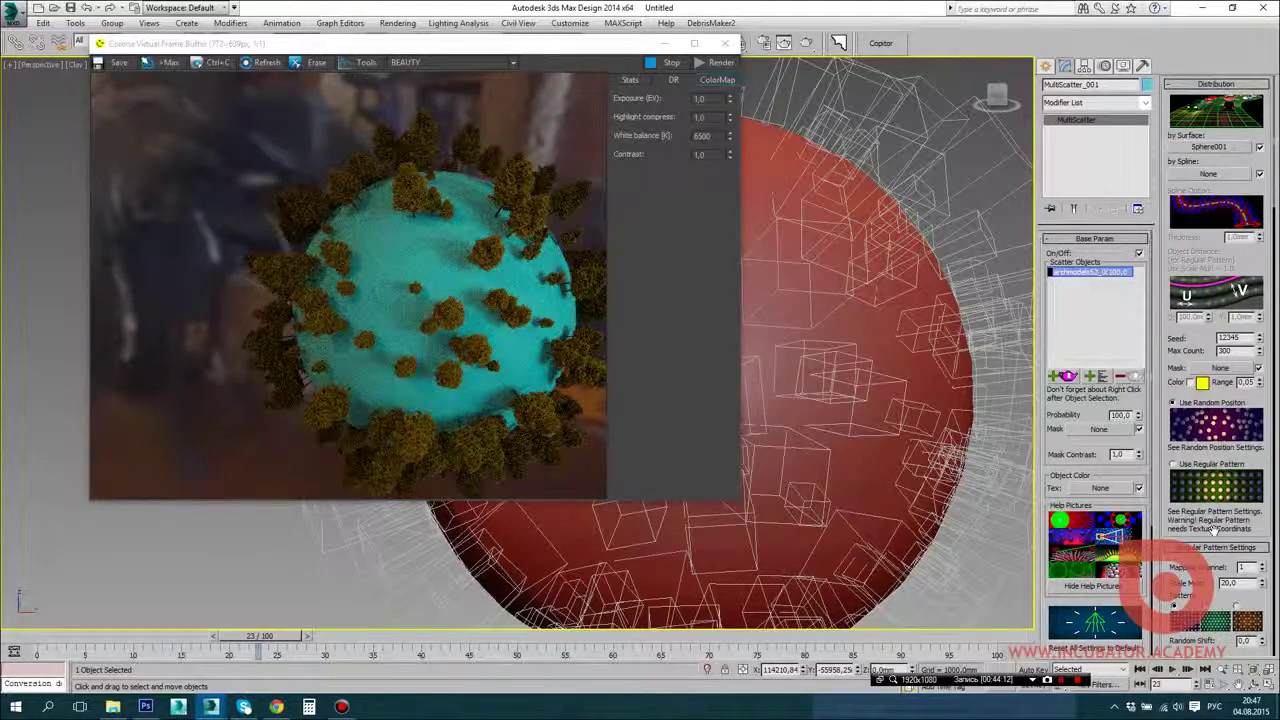
scroll(1208, 330, "down", 5)
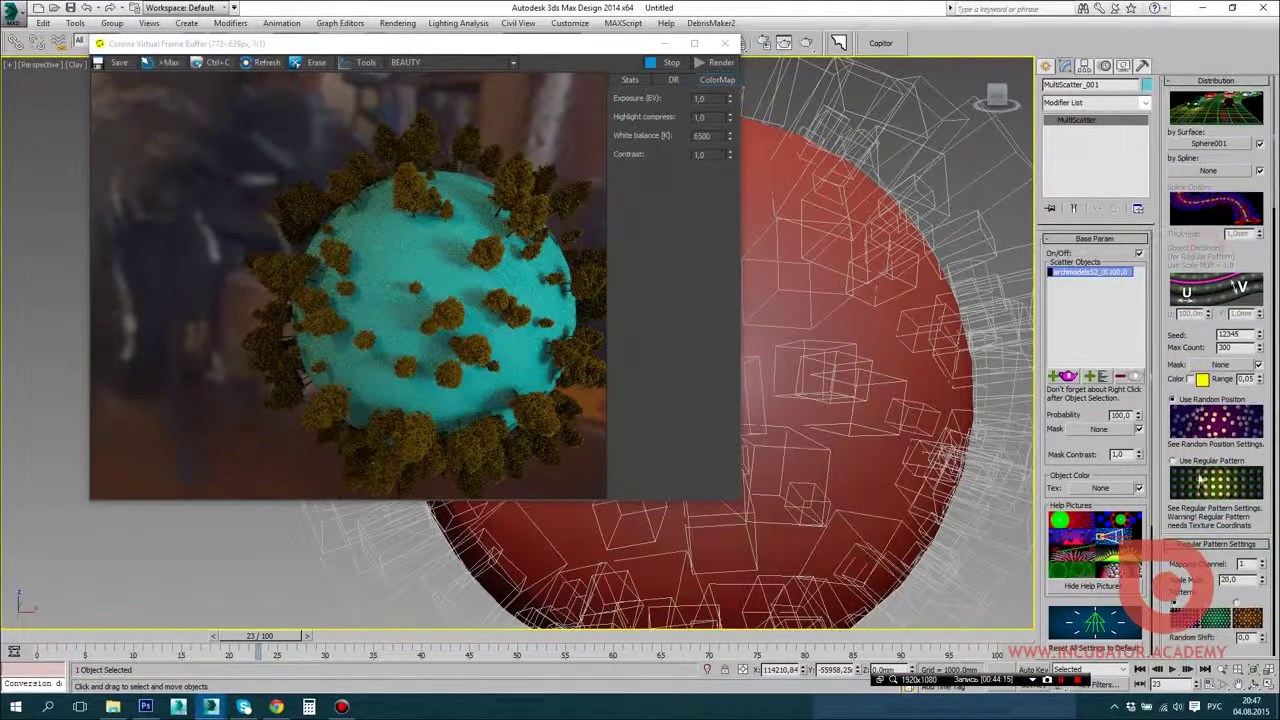
scroll(1204, 441, "down", 1)
scroll(1208, 480, "up", 5)
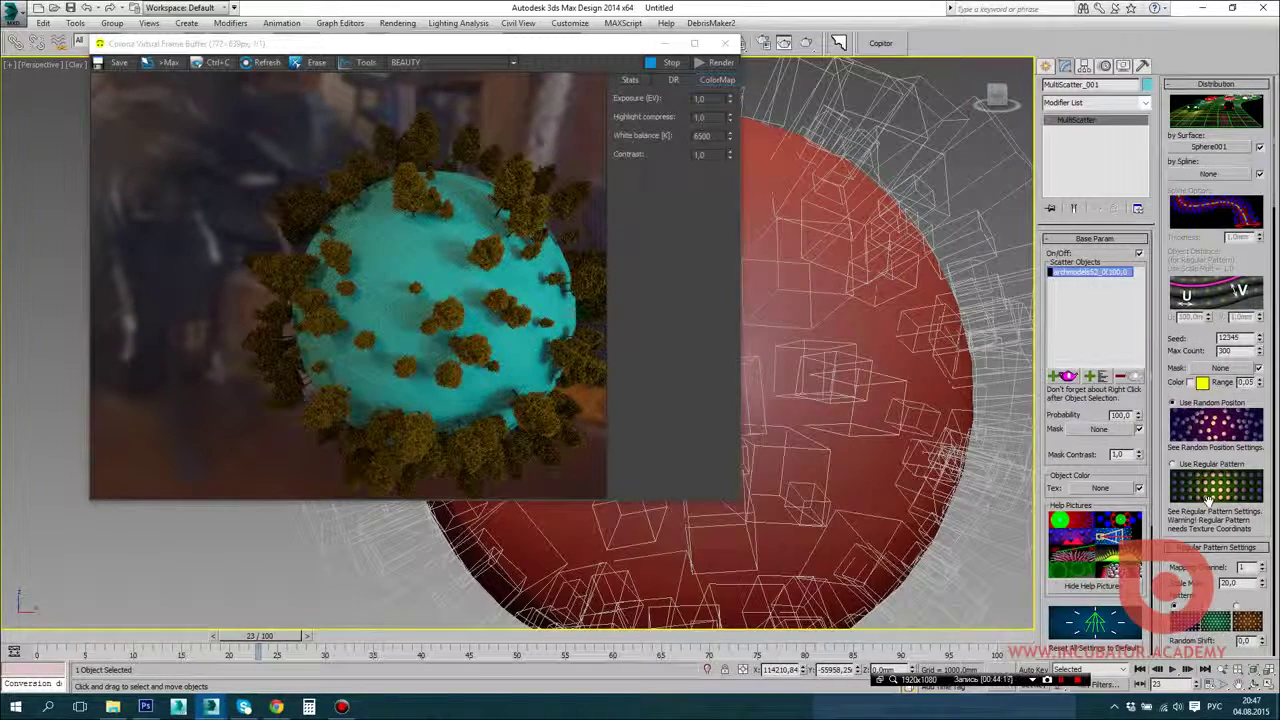
double_click(1236, 350)
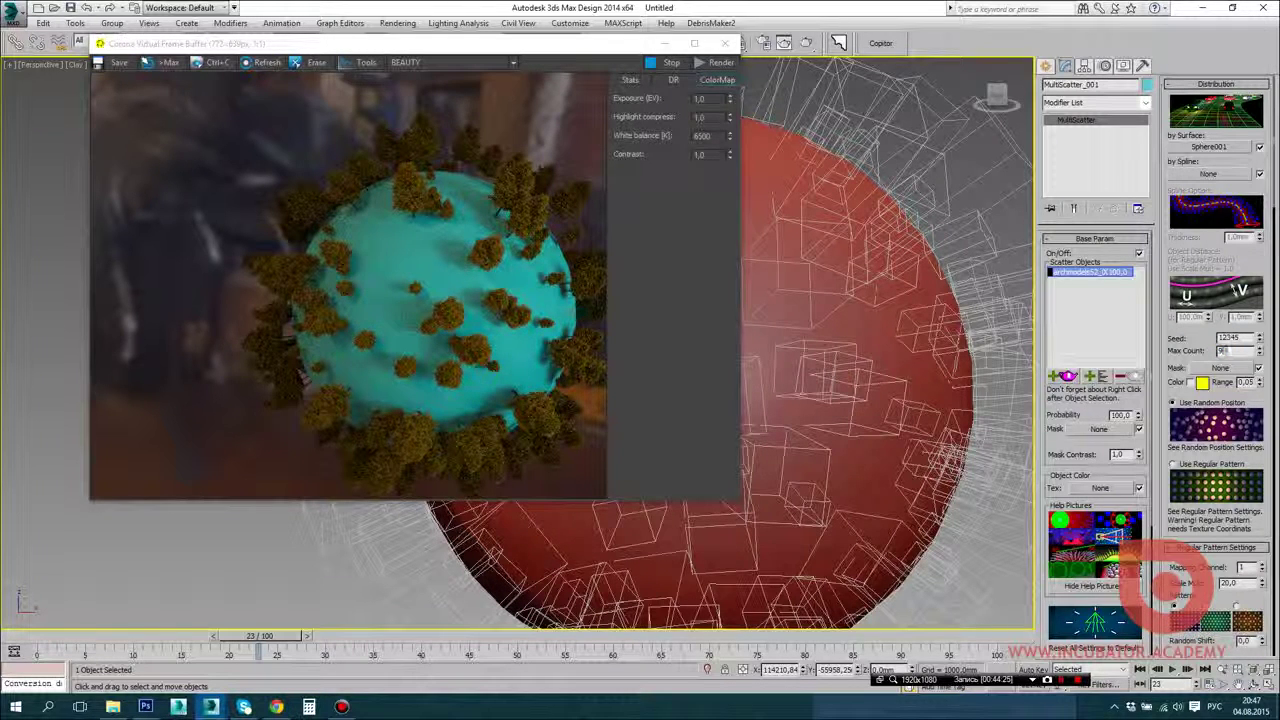
type("900")
key("Return")
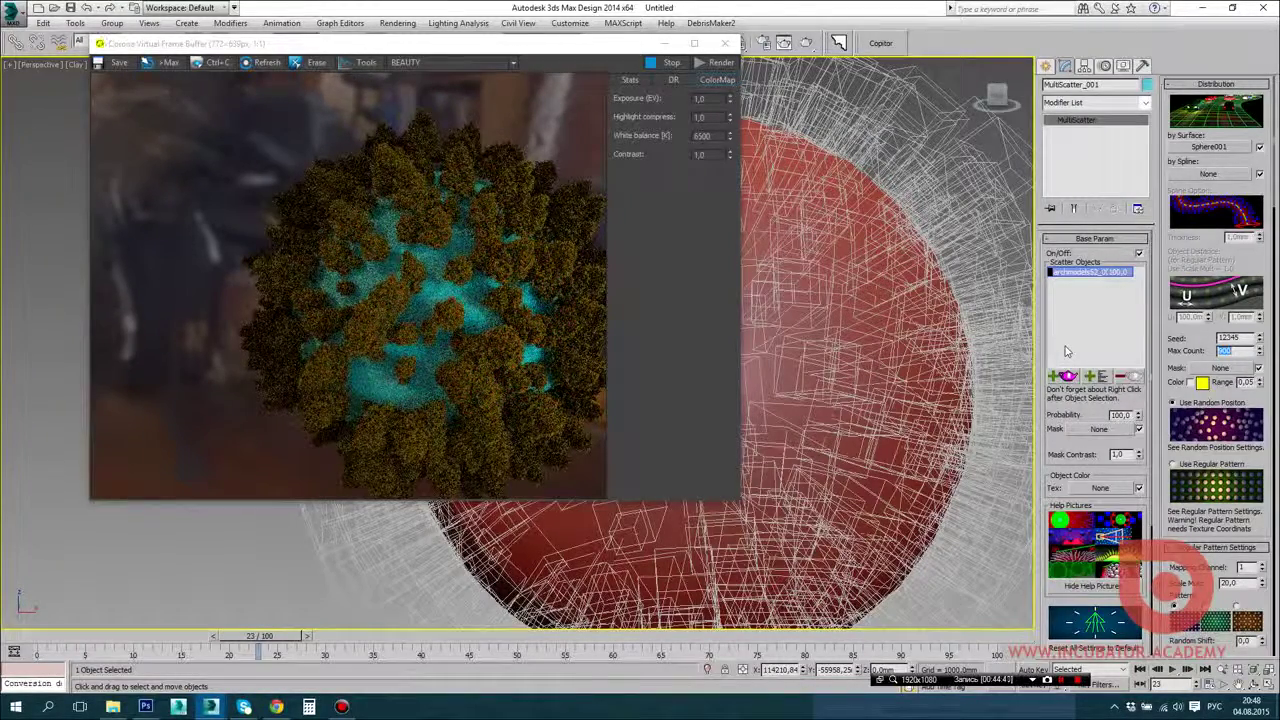
Step: Switch to the webinar page in Chrome, highlight the chat reply about more setup options, and turn on the presenter's webcam
left_click(276, 707)
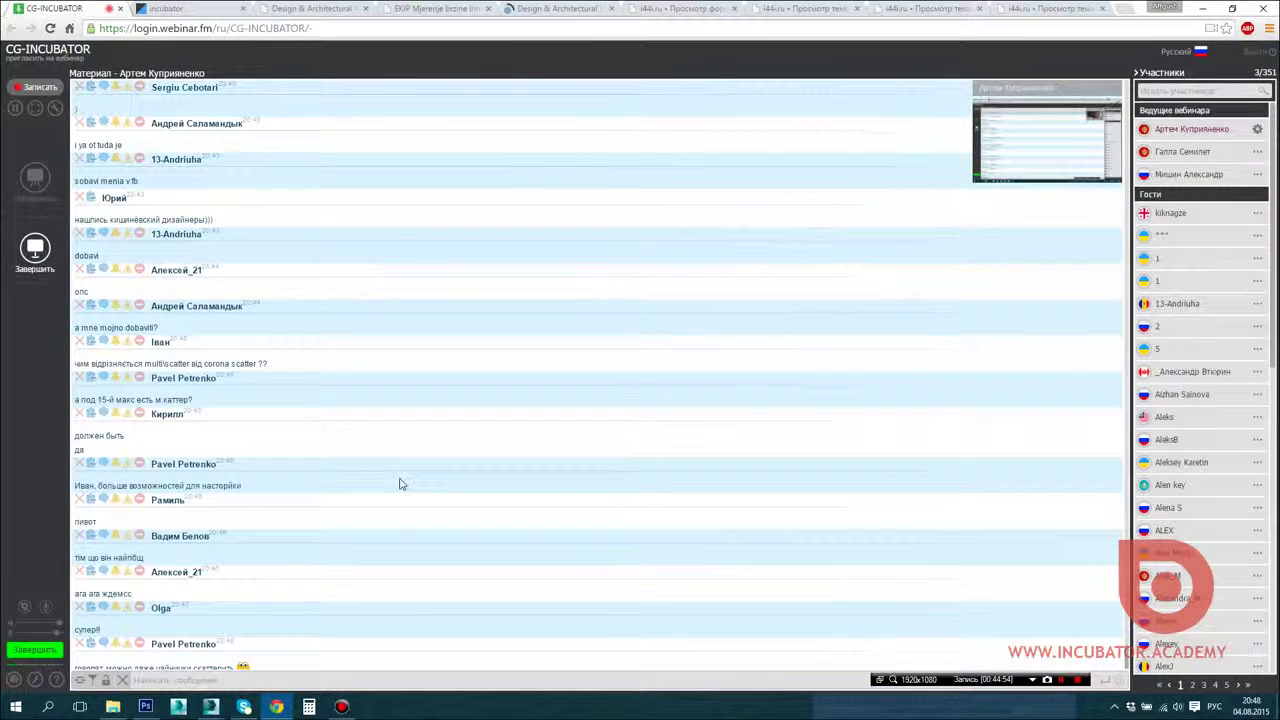
triple_click(399, 480)
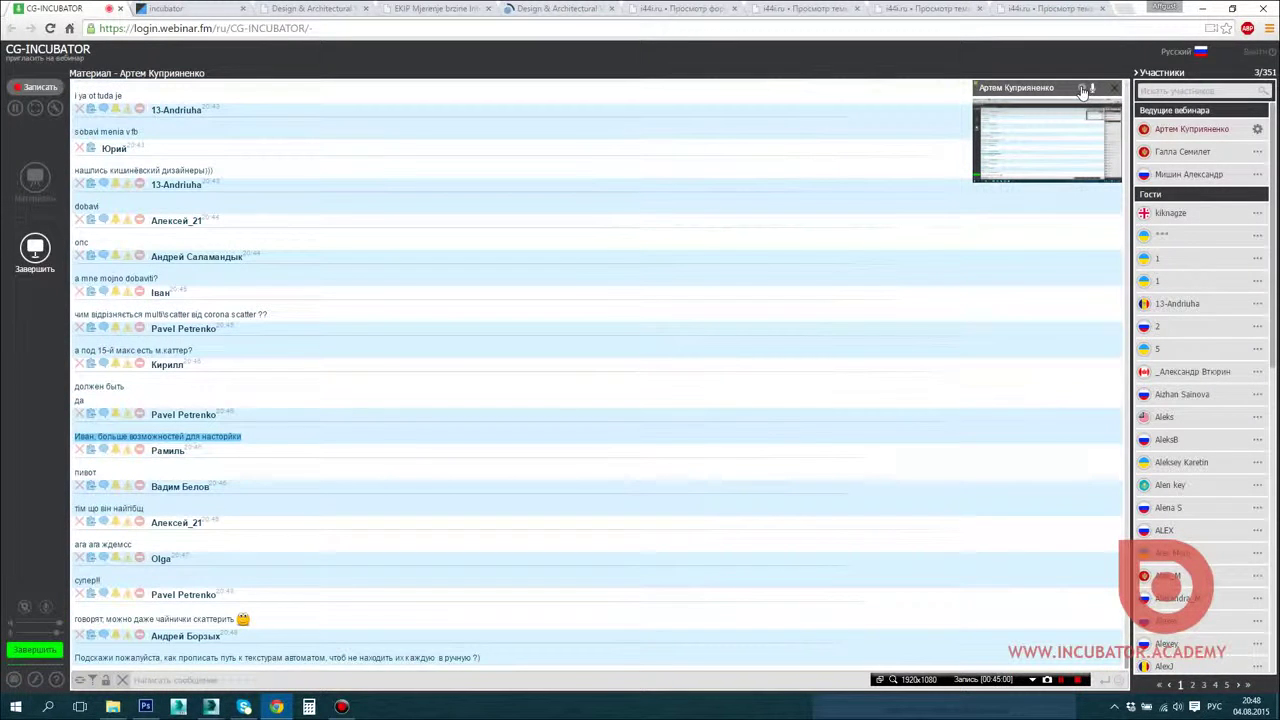
left_click(1082, 90)
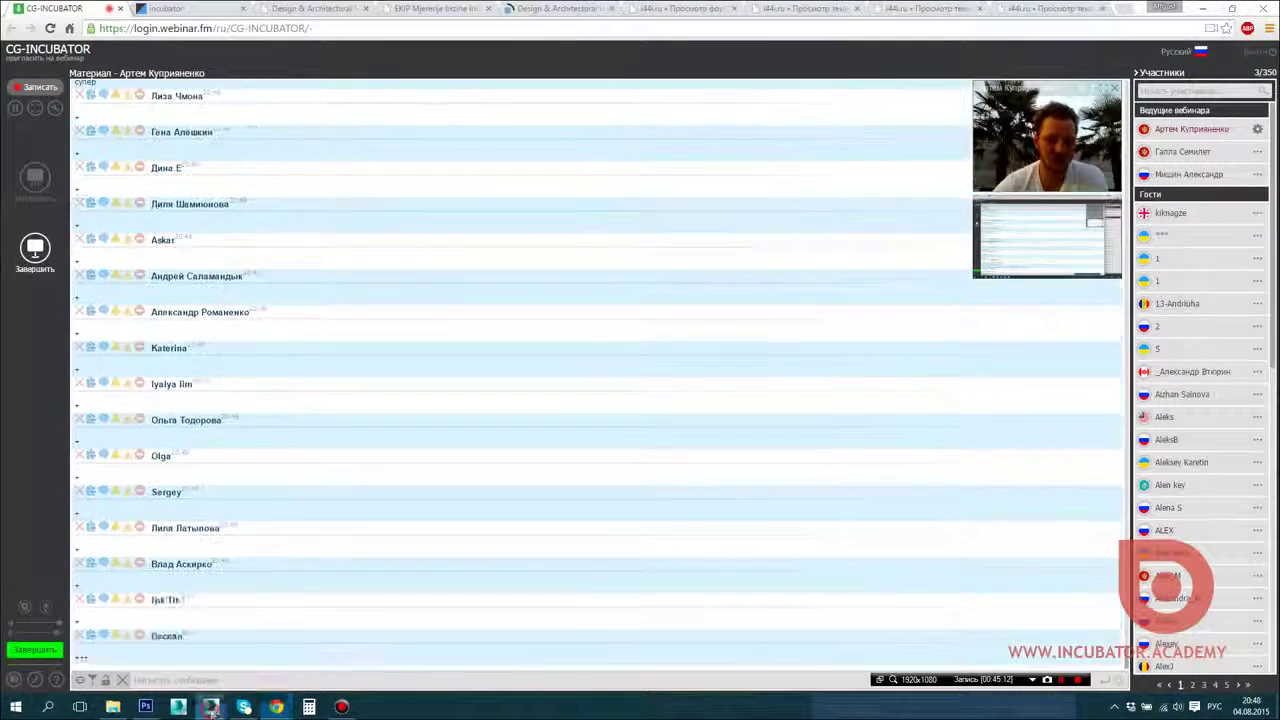
mouse_move(211, 707)
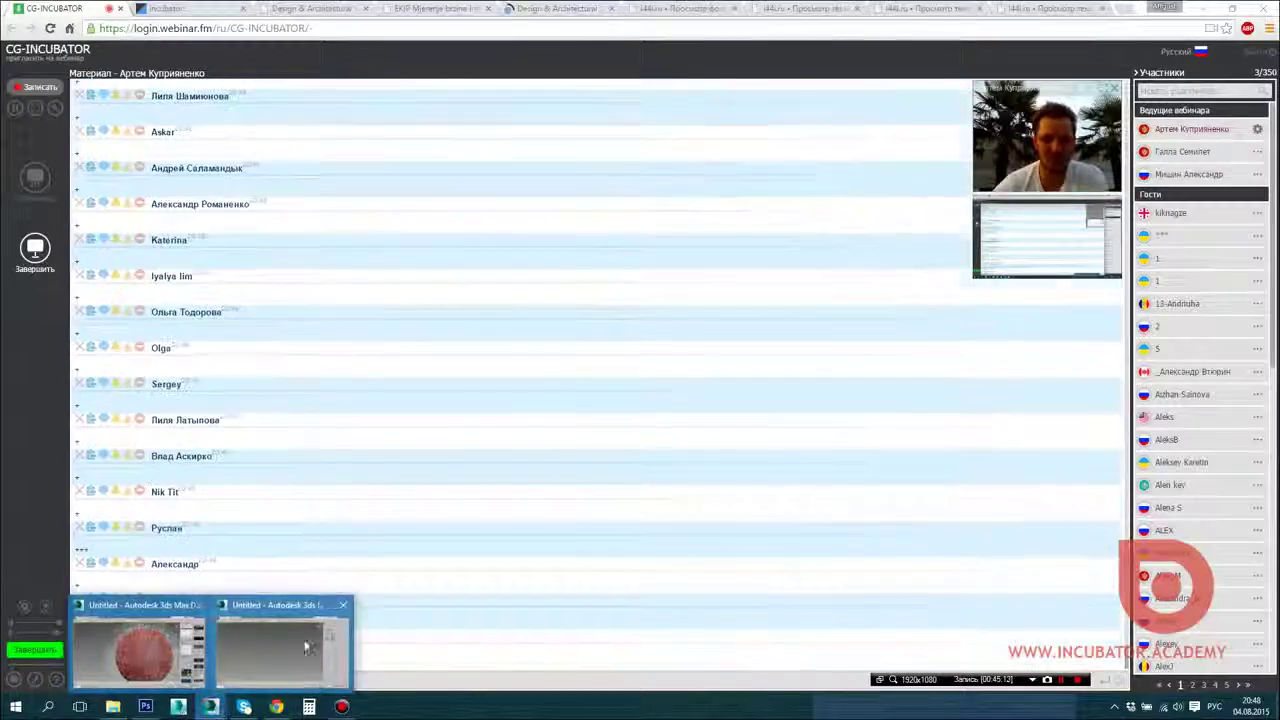
Step: Switch to 3ds Max to stop the Corona interactive render, and return to the webinar page in Chrome
left_click(151, 662)
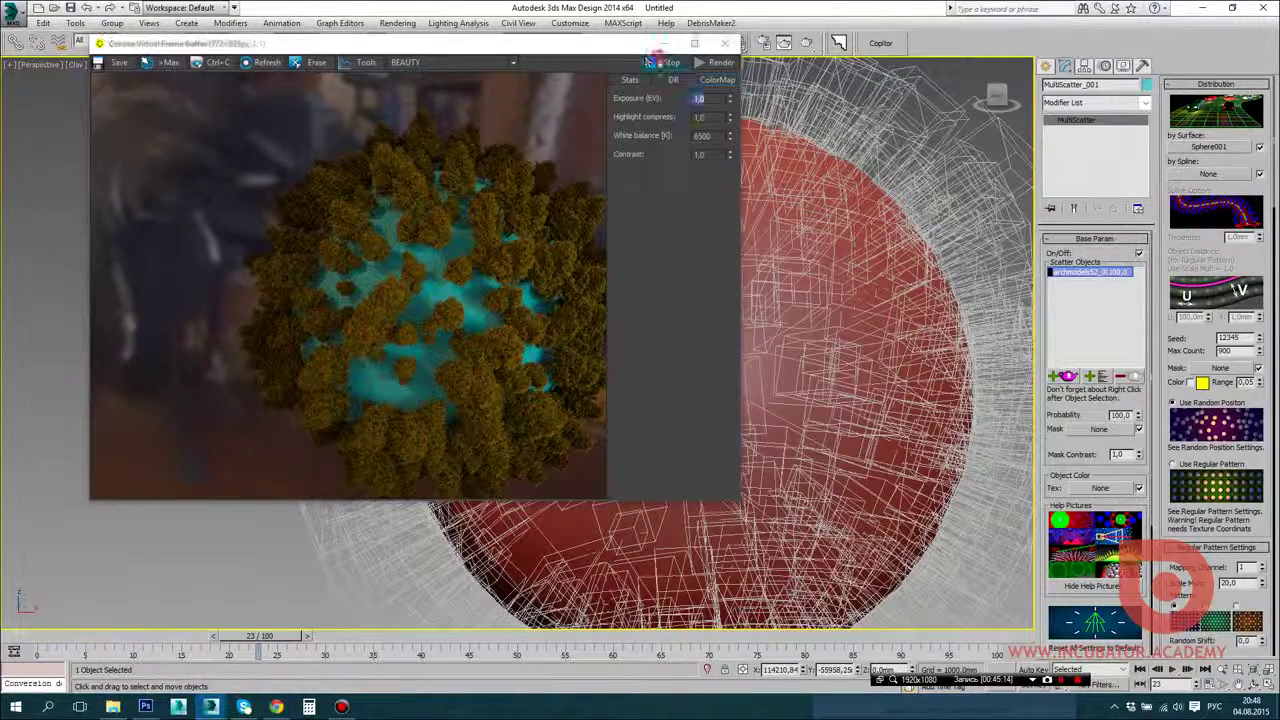
left_click(276, 707)
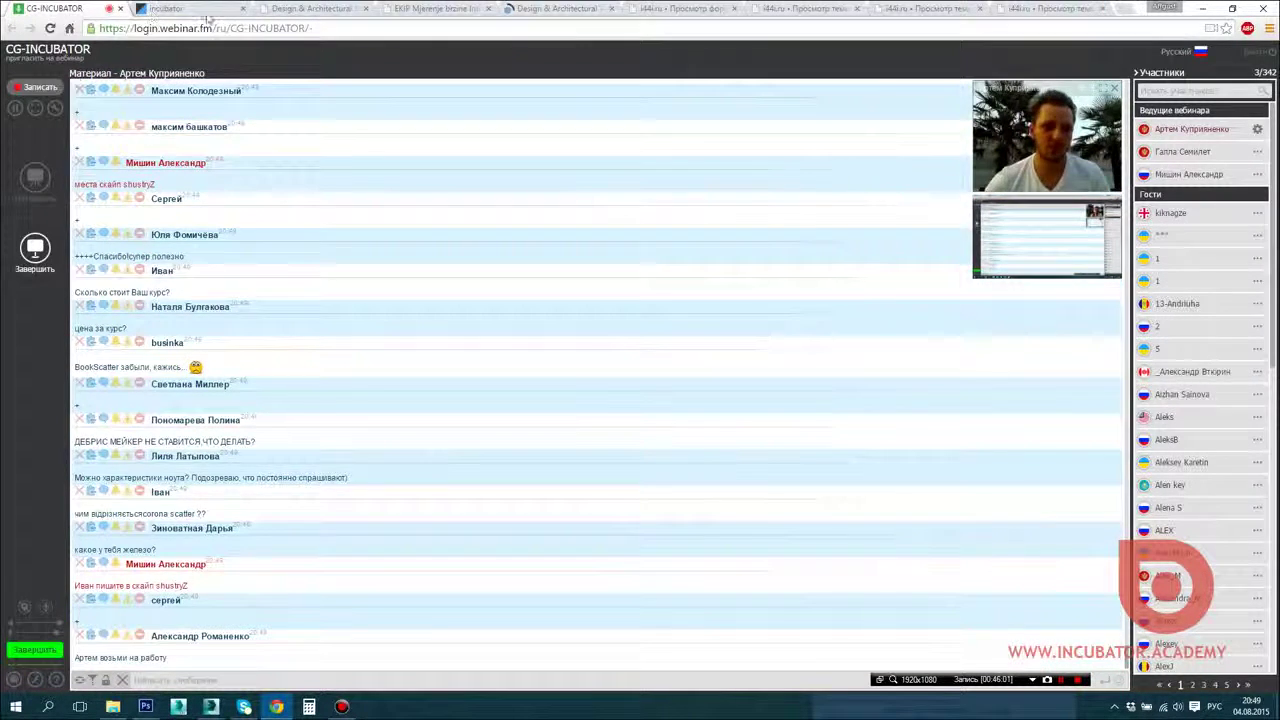
left_click(185, 9)
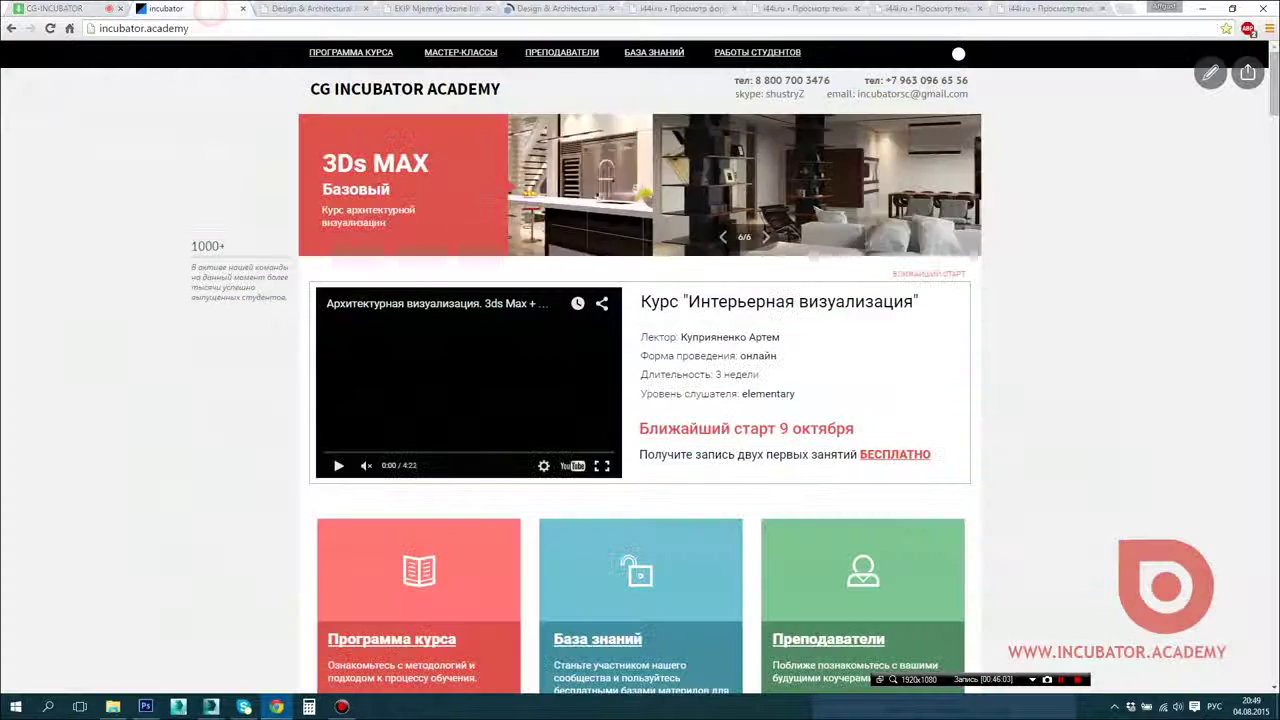
left_click(335, 58)
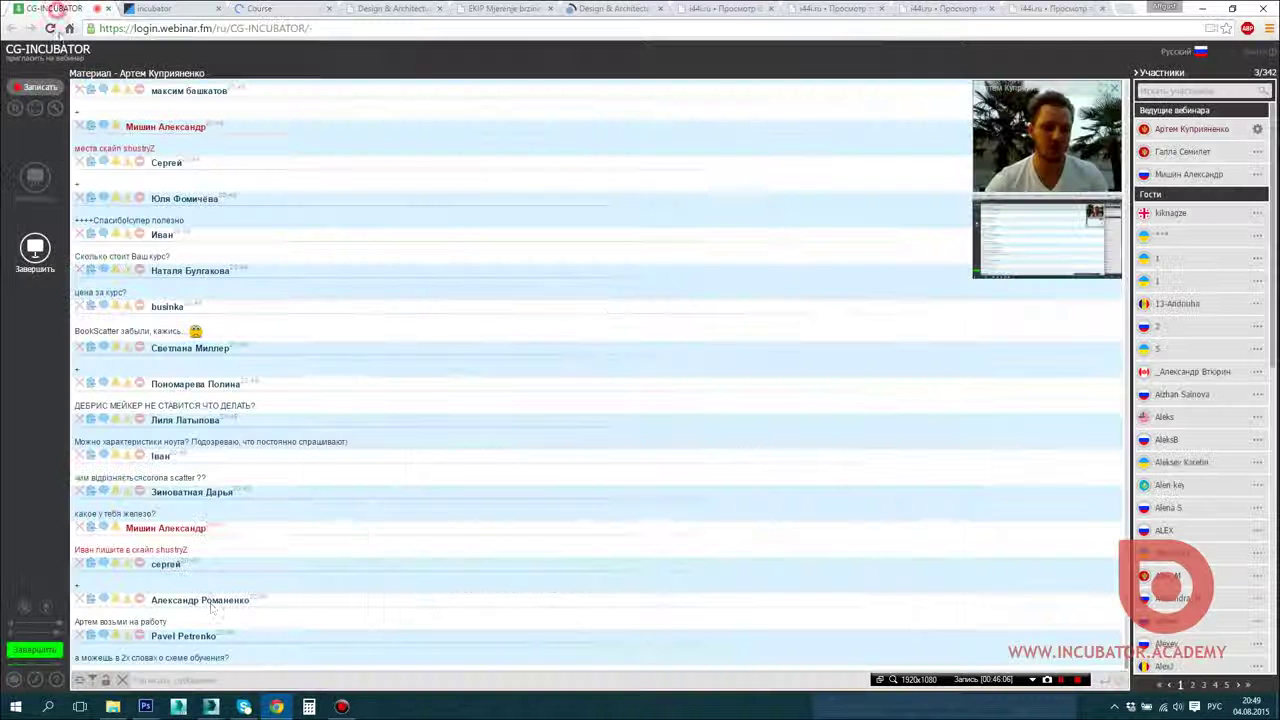
left_click(50, 8)
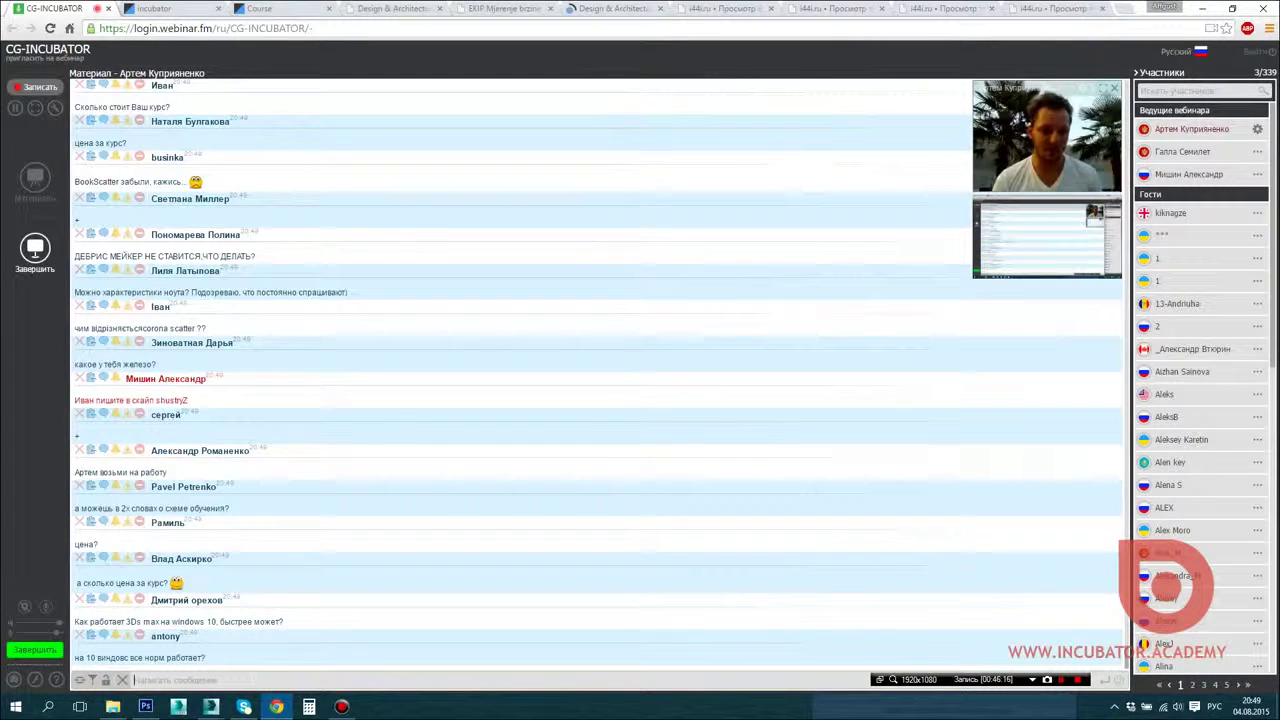
left_click(621, 534)
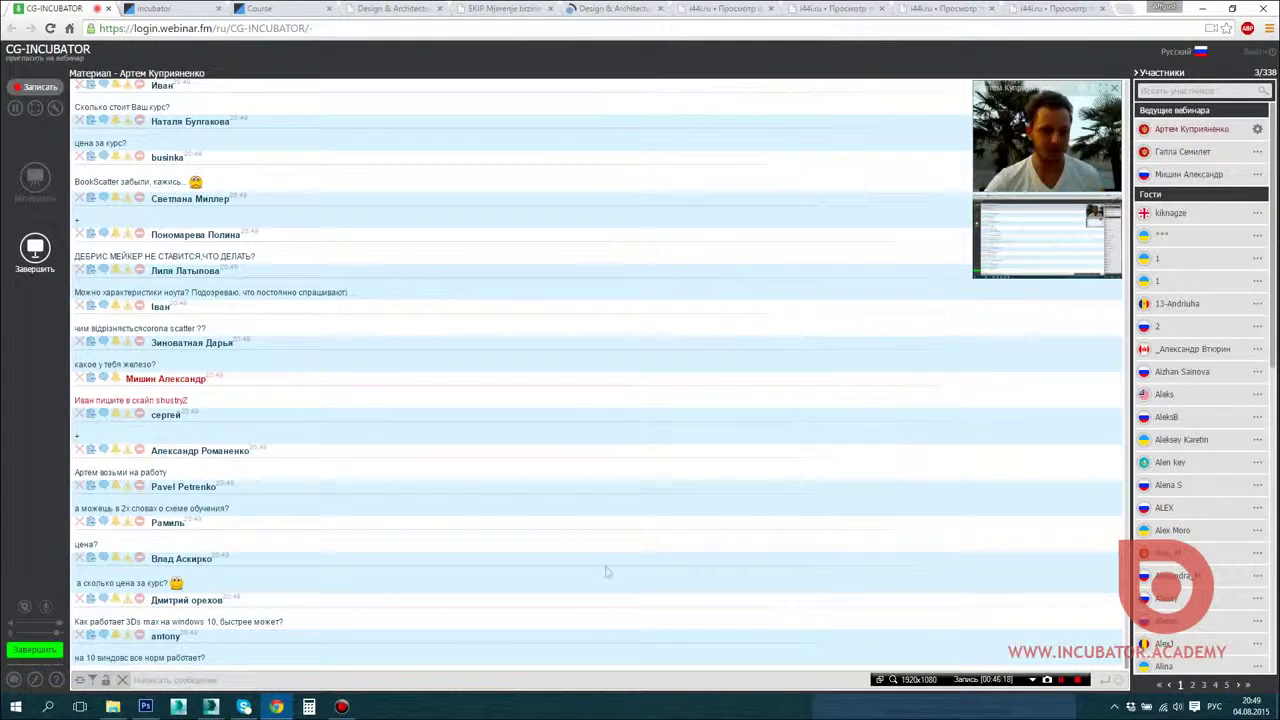
scroll(437, 577, "up", 1)
scroll(435, 577, "down", 3)
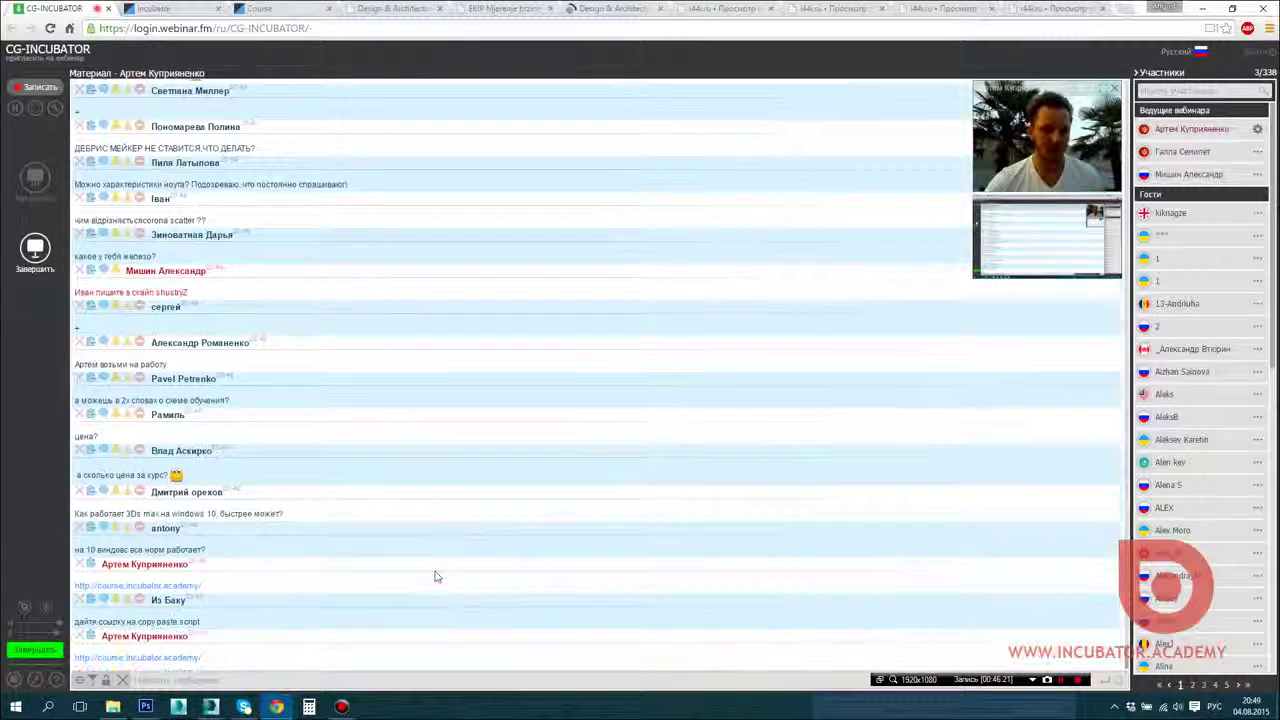
scroll(435, 577, "down", 2)
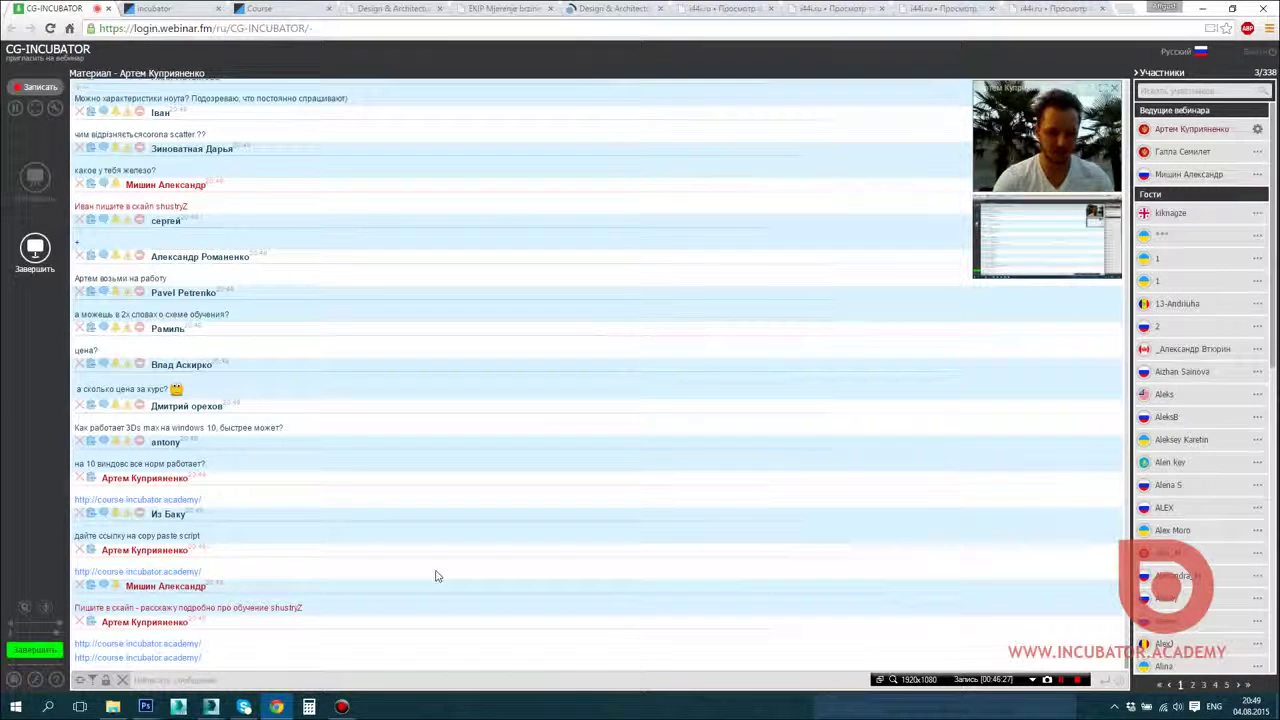
Step: Send the Skype contact name as a message in the webinar chat
left_click(360, 684)
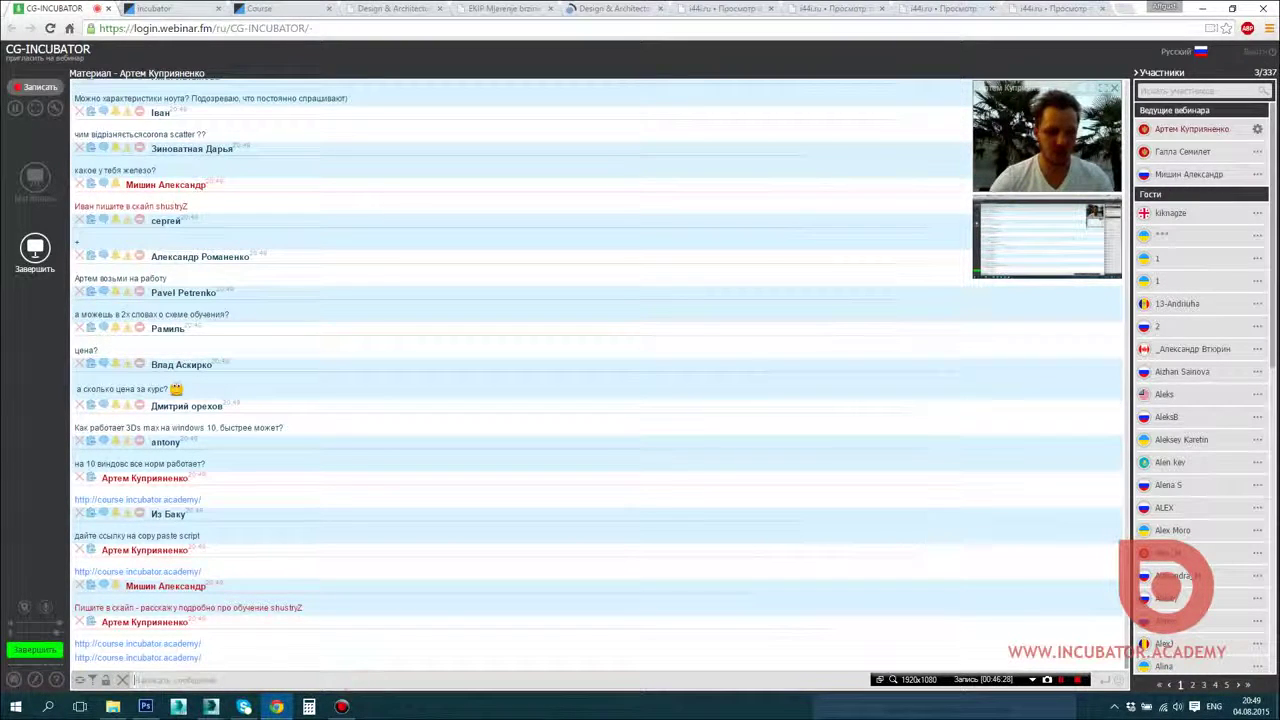
type("shustryZ")
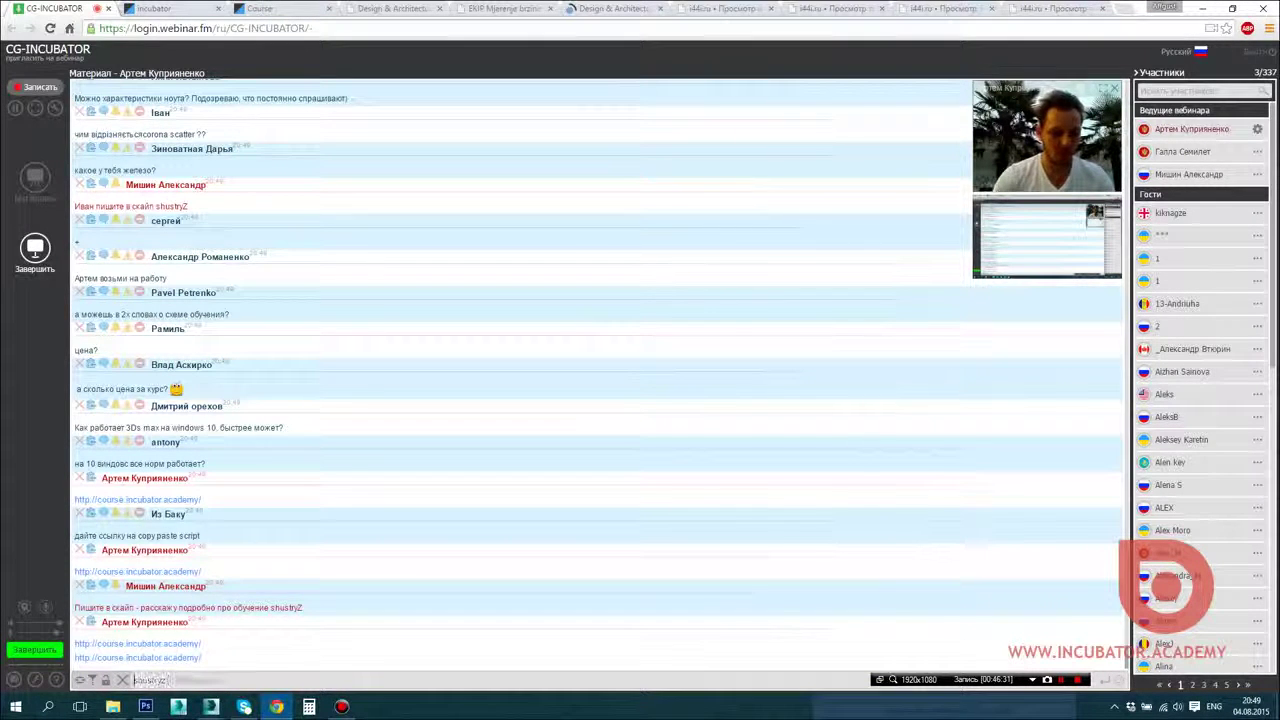
key("Return")
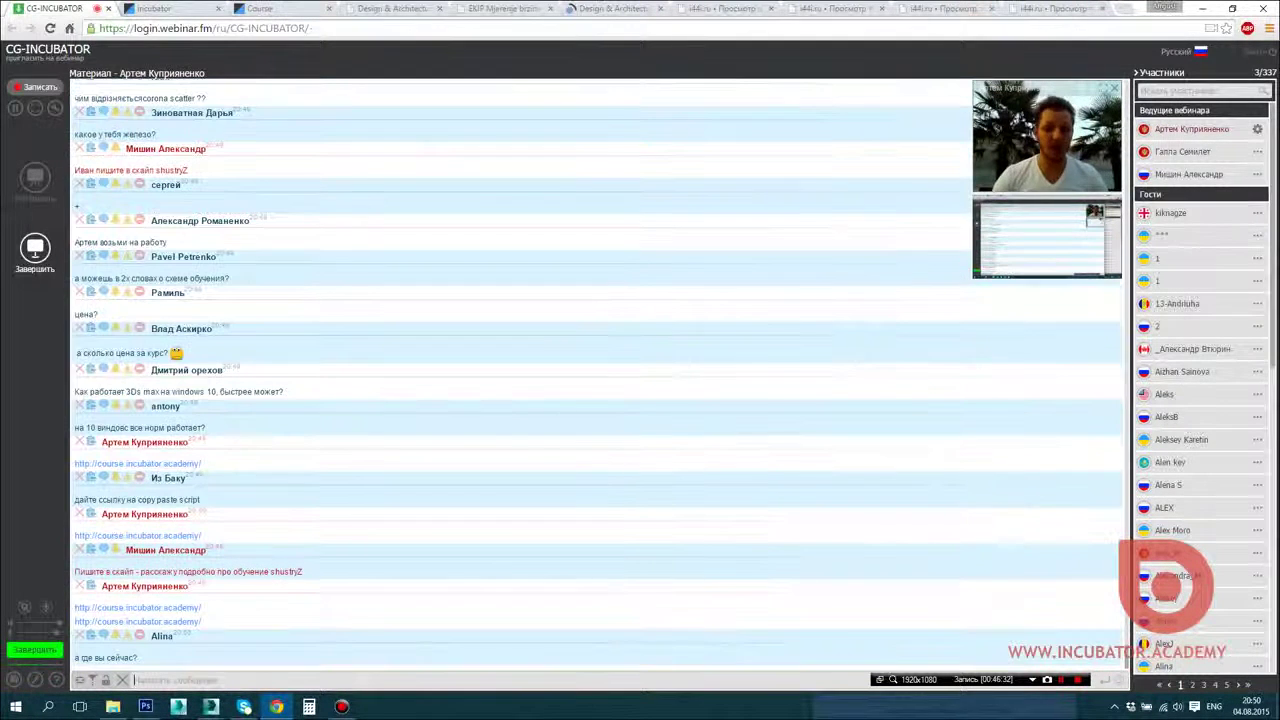
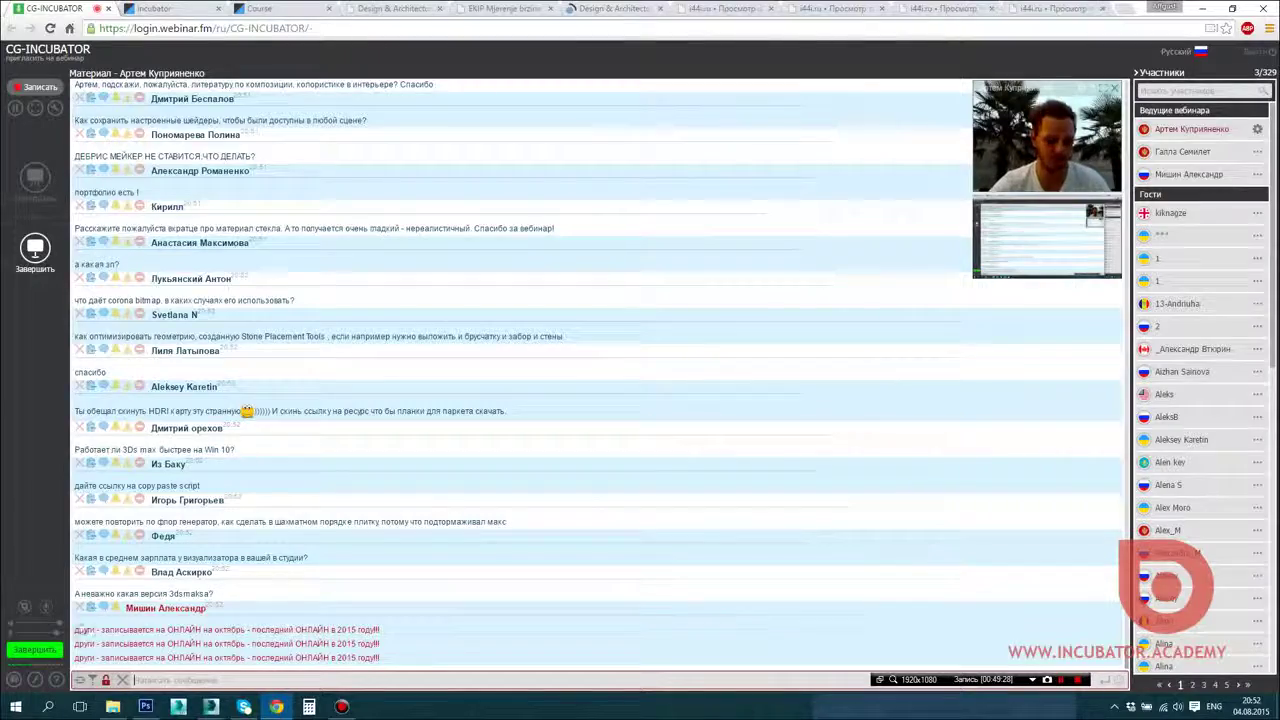
Step: Switch to 3ds Max and delete the scatter, the sphere and all other objects in the scene
mouse_move(210, 707)
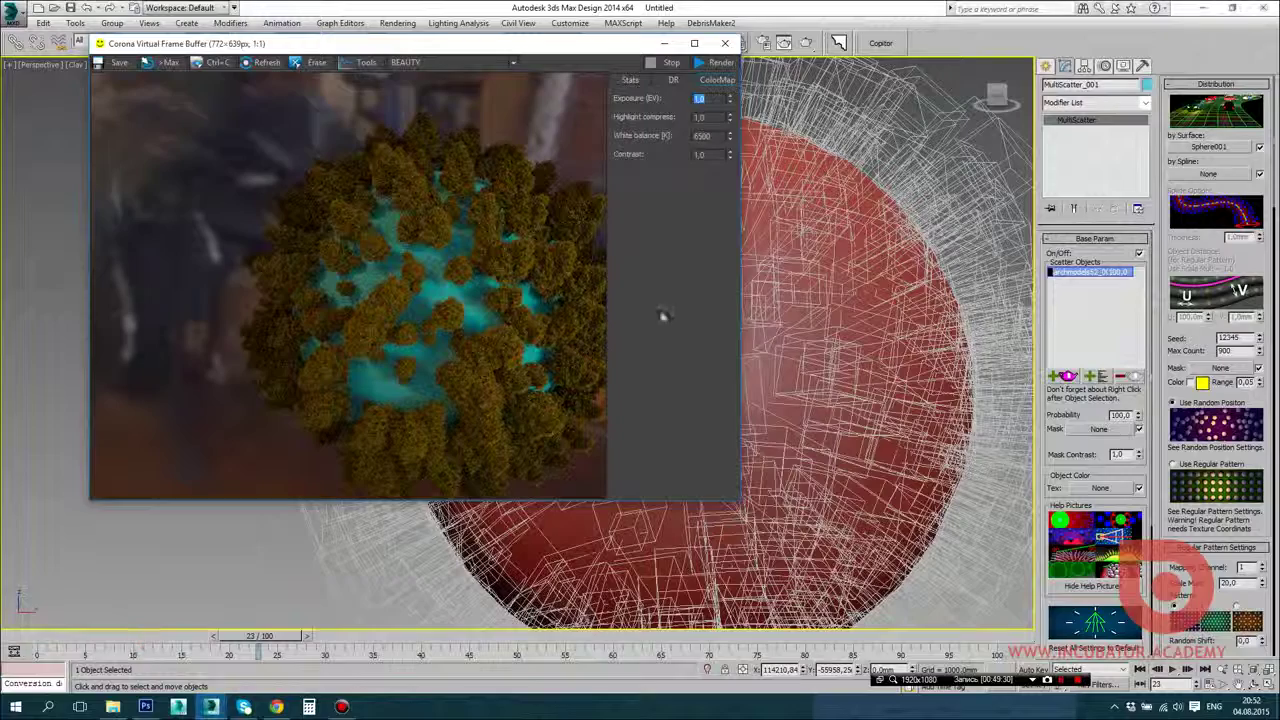
key("alt+Tab")
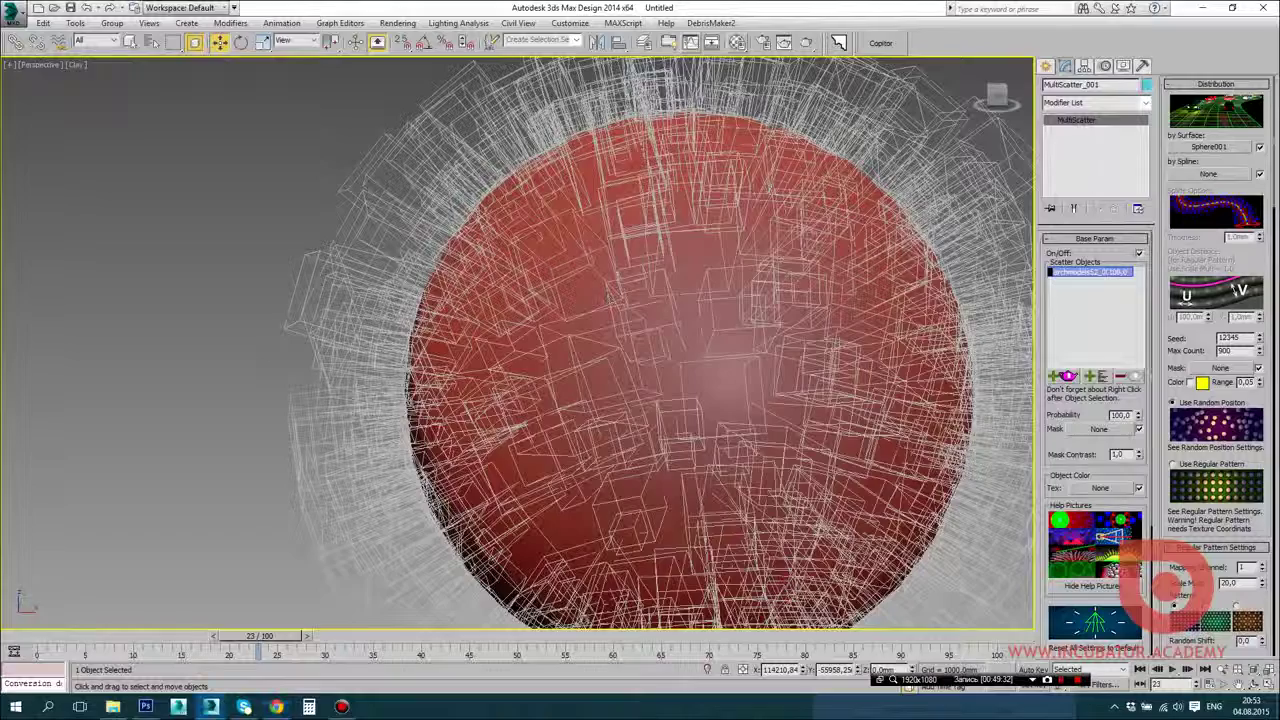
key("q")
scroll(237, 260, "down", 6)
left_click_drag(97, 194, 624, 402)
key("Delete")
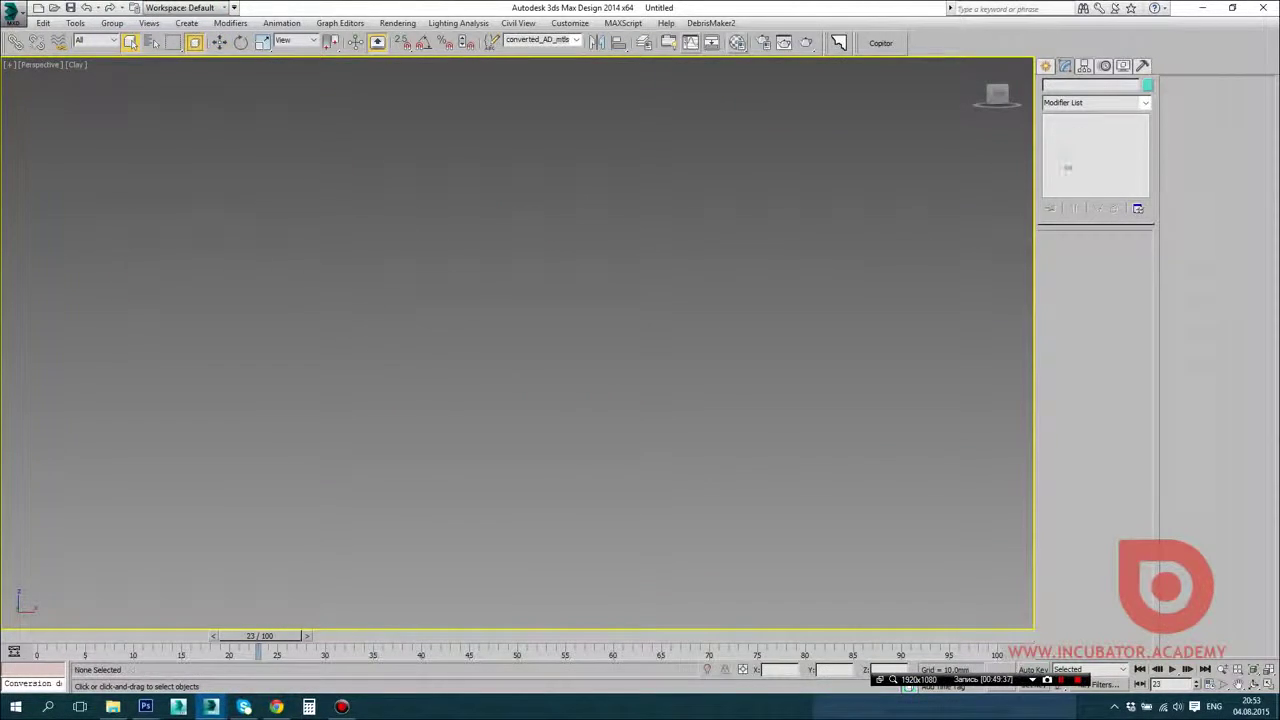
Step: Start the Box command from the Standard Primitives category
left_click(1095, 105)
left_click(1085, 115)
left_click(1069, 150)
left_click_drag(520, 395, 527, 411)
left_click(506, 295)
key("alt+w")
middle_click_drag(647, 489, 703, 520, "alt")
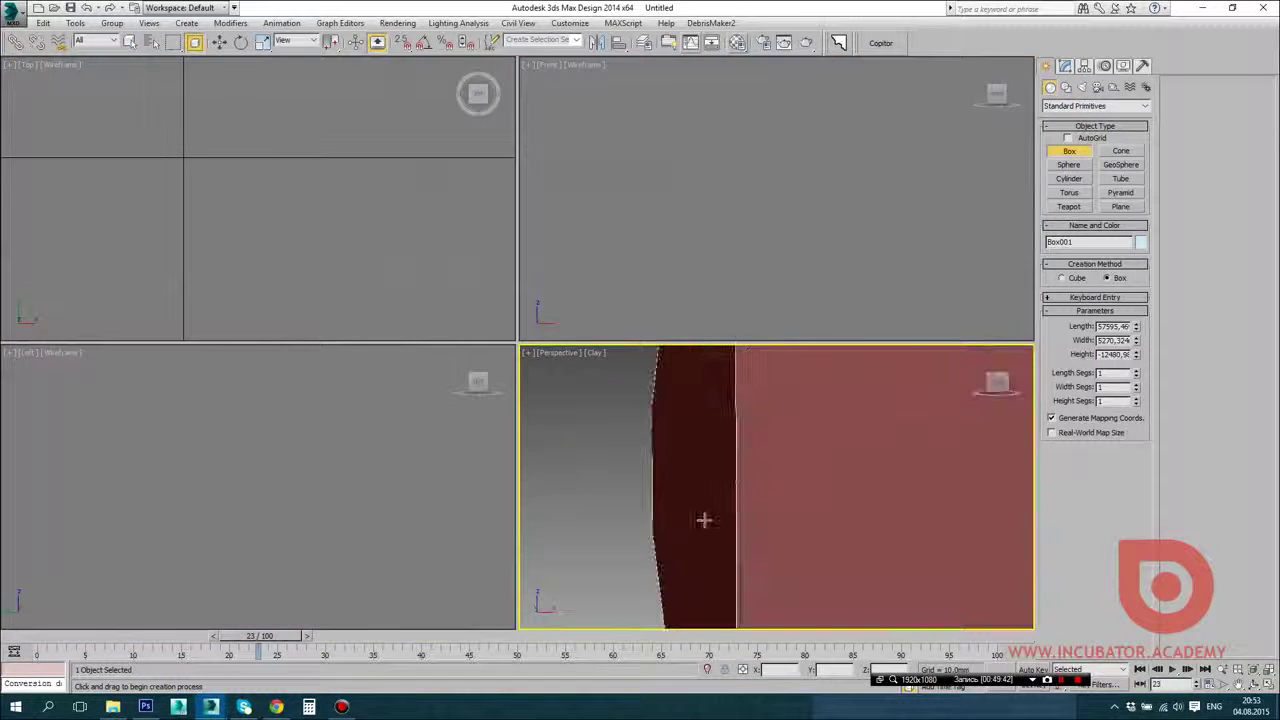
key("alt+w")
scroll(703, 519, "down", 8)
middle_click_drag(641, 491, 611, 507, "alt")
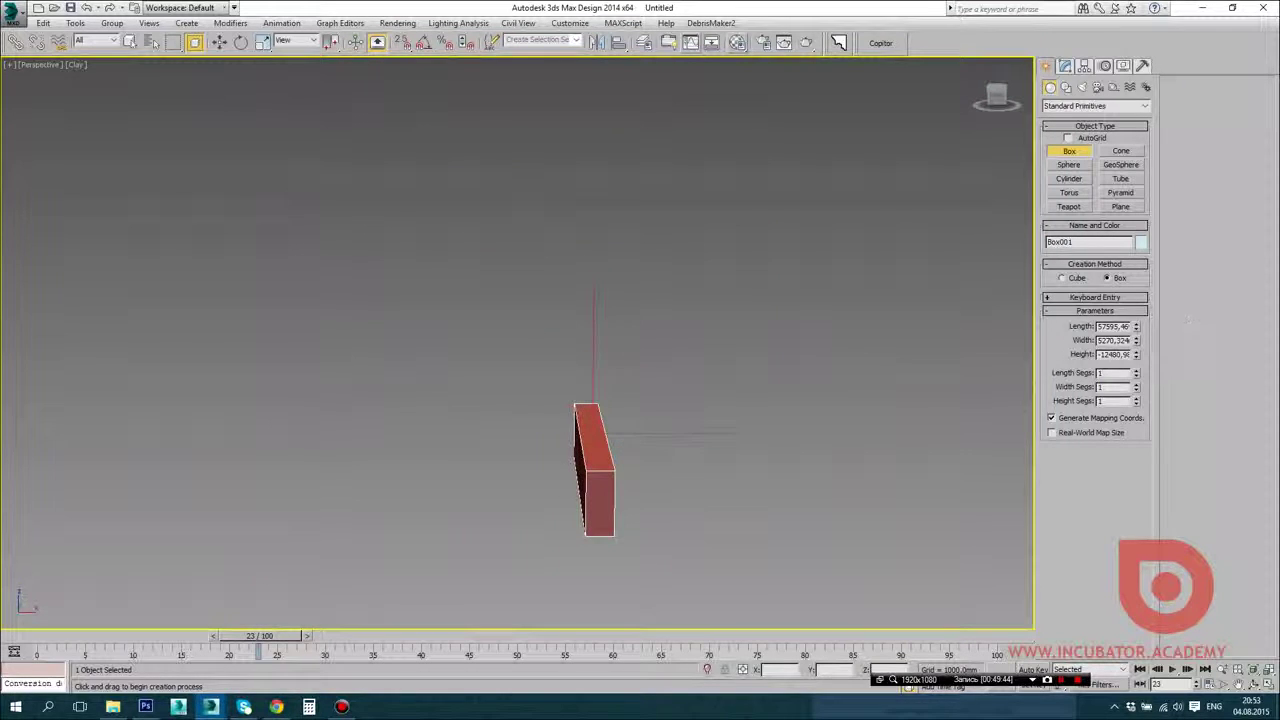
right_click(1136, 356)
right_click(1136, 342)
right_click(1136, 327)
Step: Draw a box in the Top view about 42,447 mm wide and 29,545 mm high, and reduce its length to make a thin upright panel
key("alt+w")
right_click(118, 185)
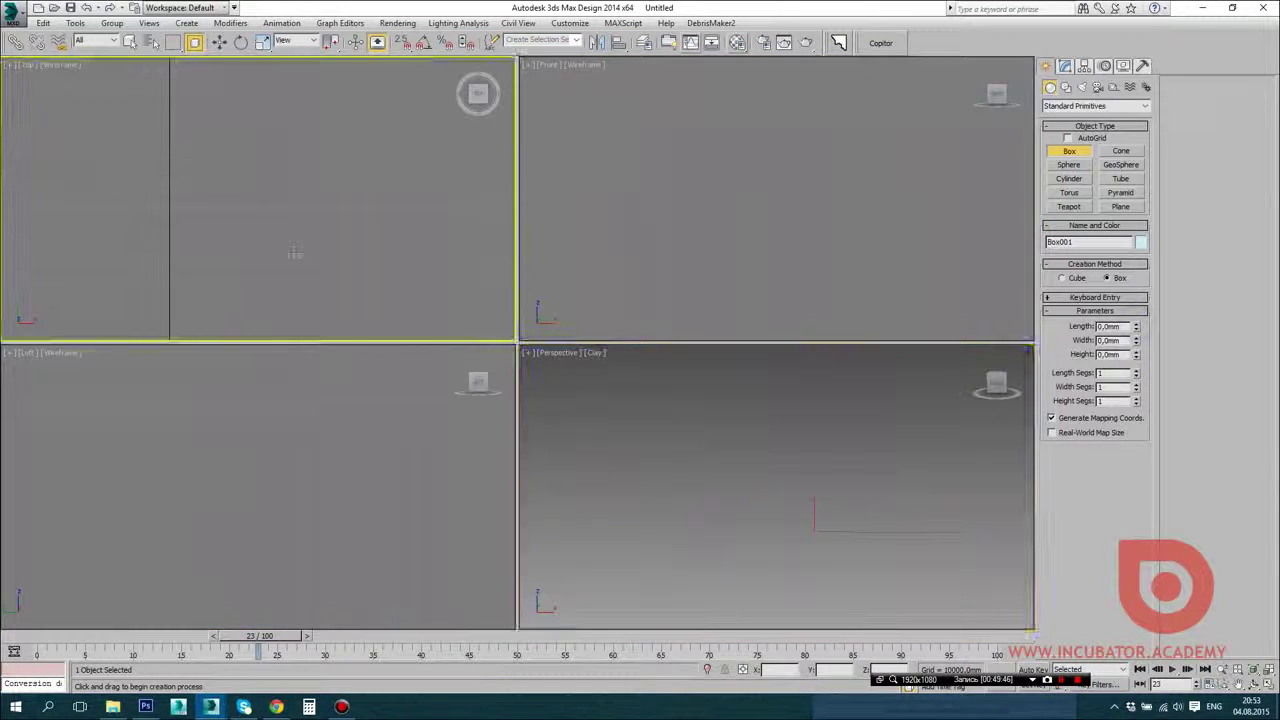
key("alt+w")
left_click_drag(304, 374, 528, 374)
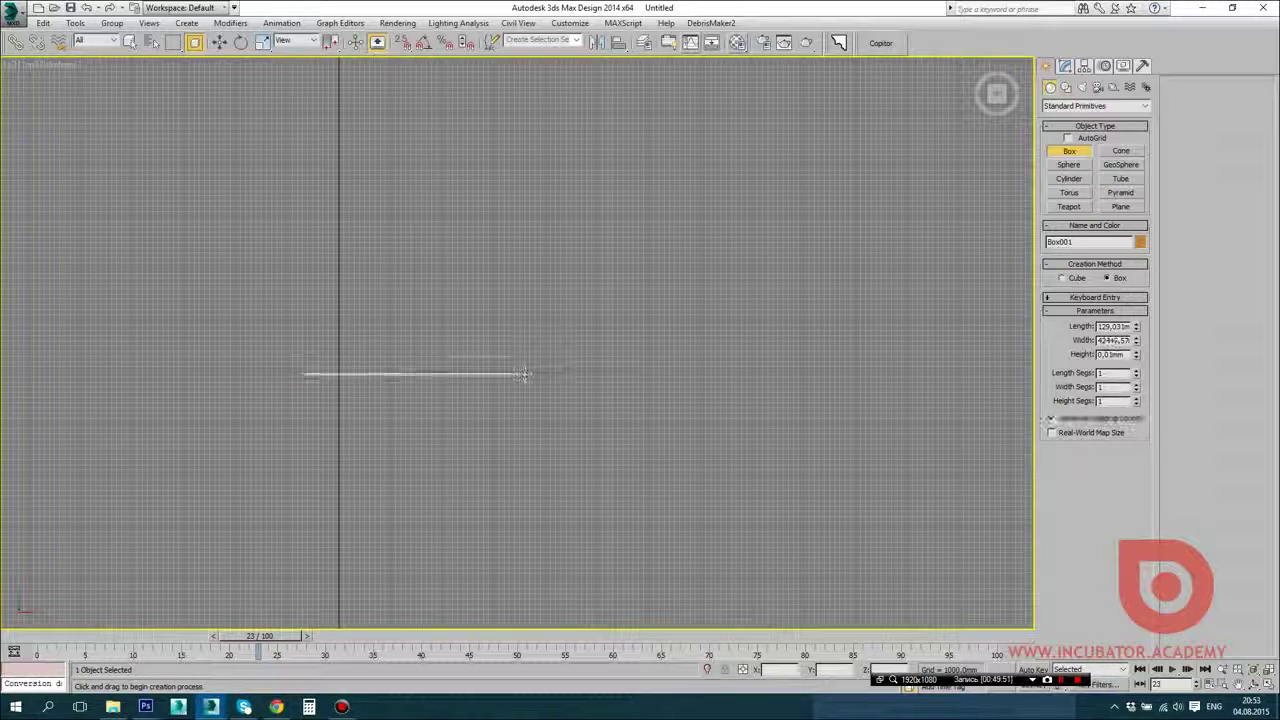
key("alt+w")
key("alt+w")
middle_click_drag(679, 523, 991, 349)
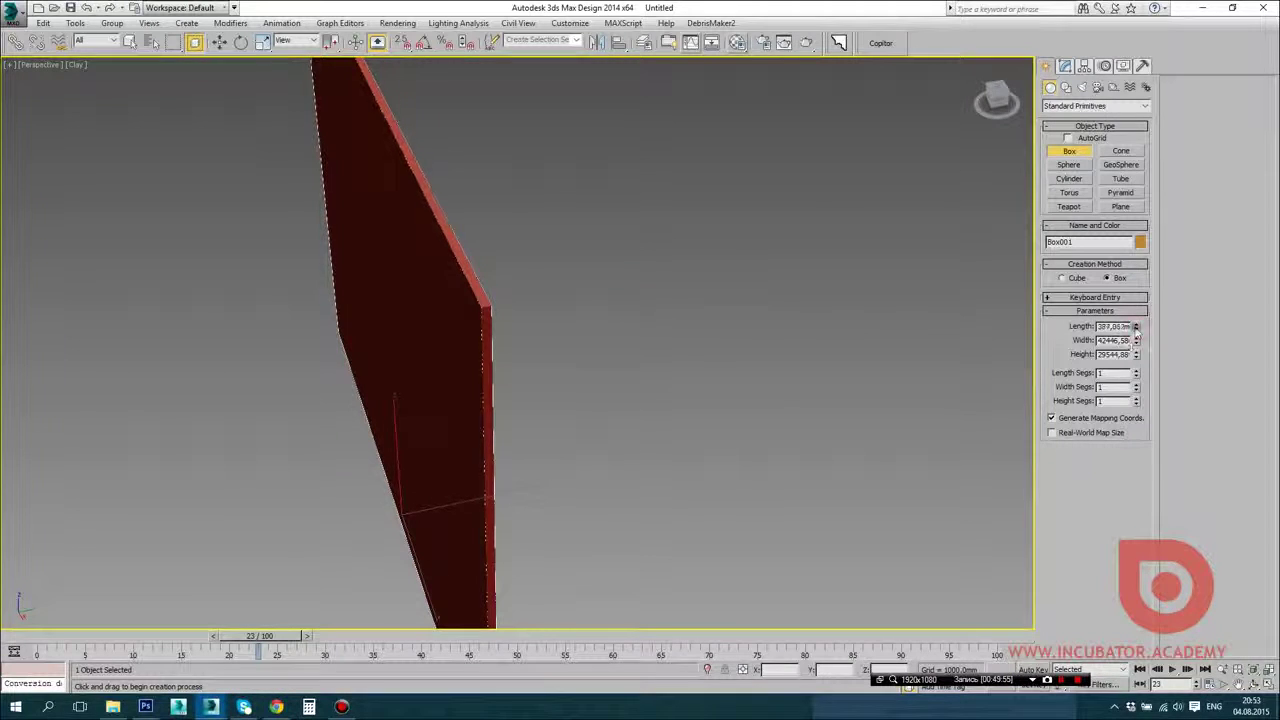
left_click_drag(1136, 327, 1130, 375)
middle_click_drag(443, 329, 483, 330, "alt")
key("alt+x")
Step: Start a Corona interactive render of the panel and place the frame buffer beside the object in the viewport
key("F10")
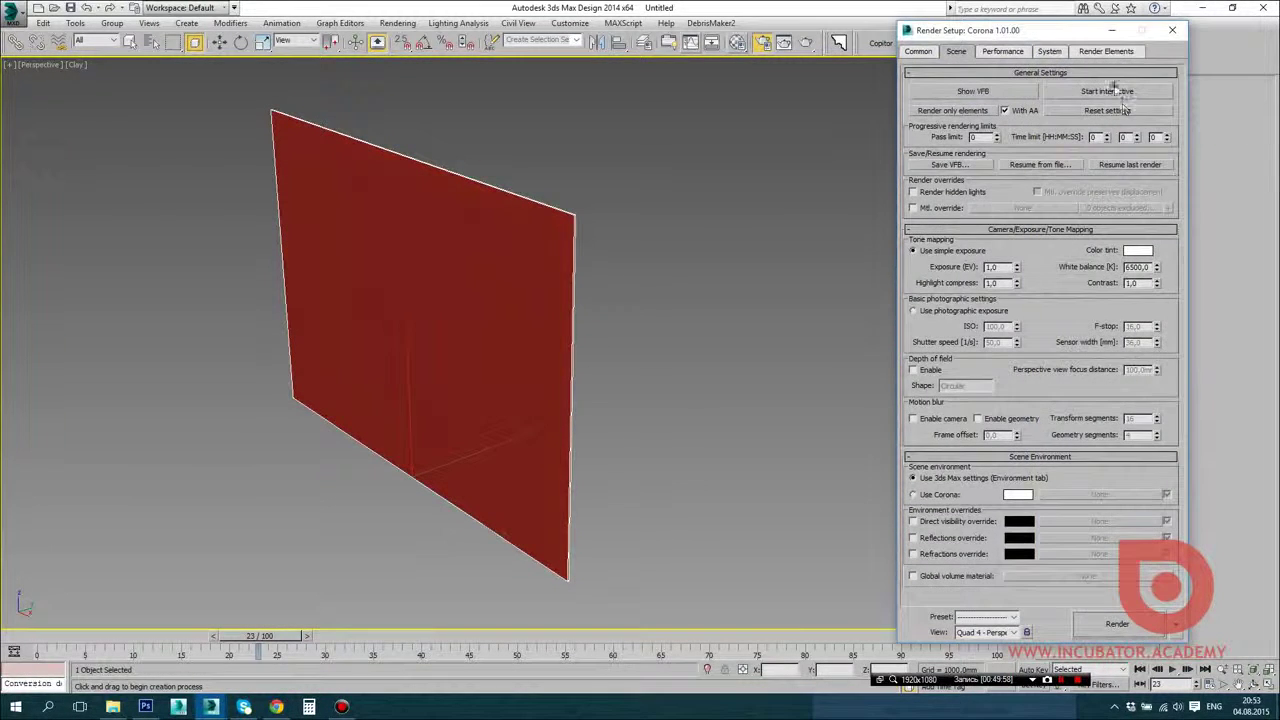
key("shift+q")
left_click_drag(474, 49, 1074, 107)
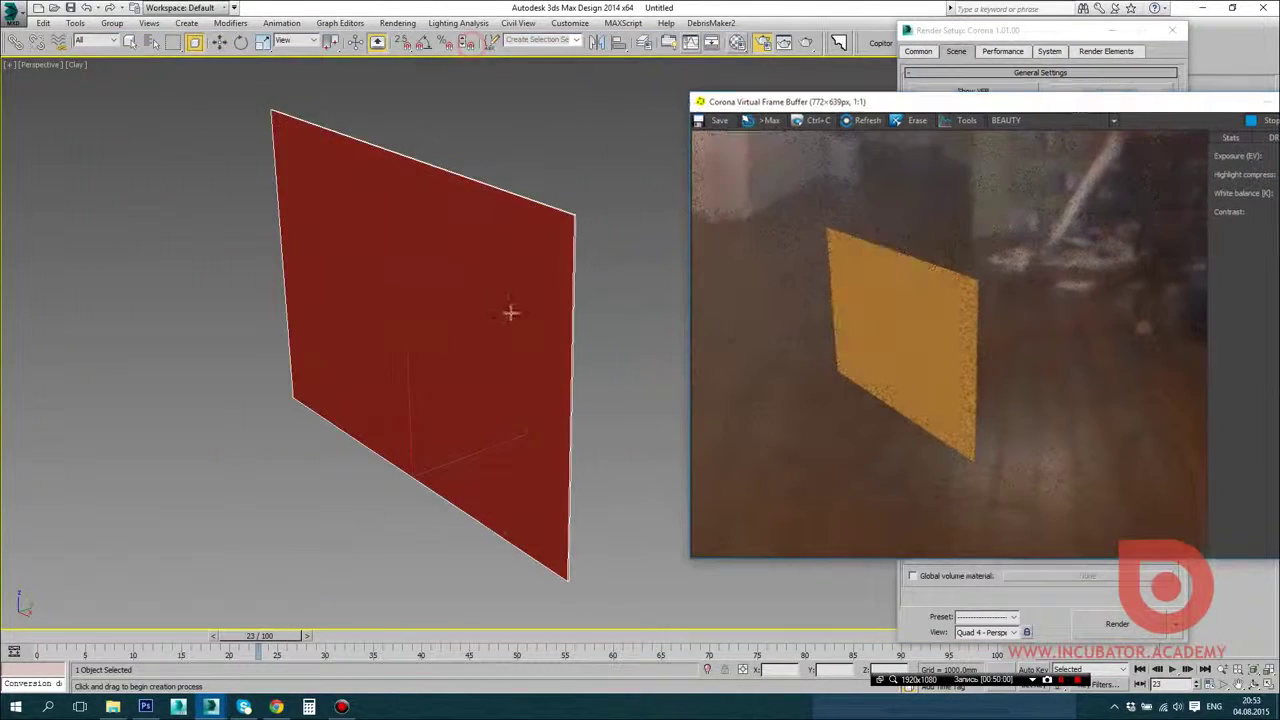
Step: Load a new CoronaMtl into the second sample slot of the Material Editor
key("m")
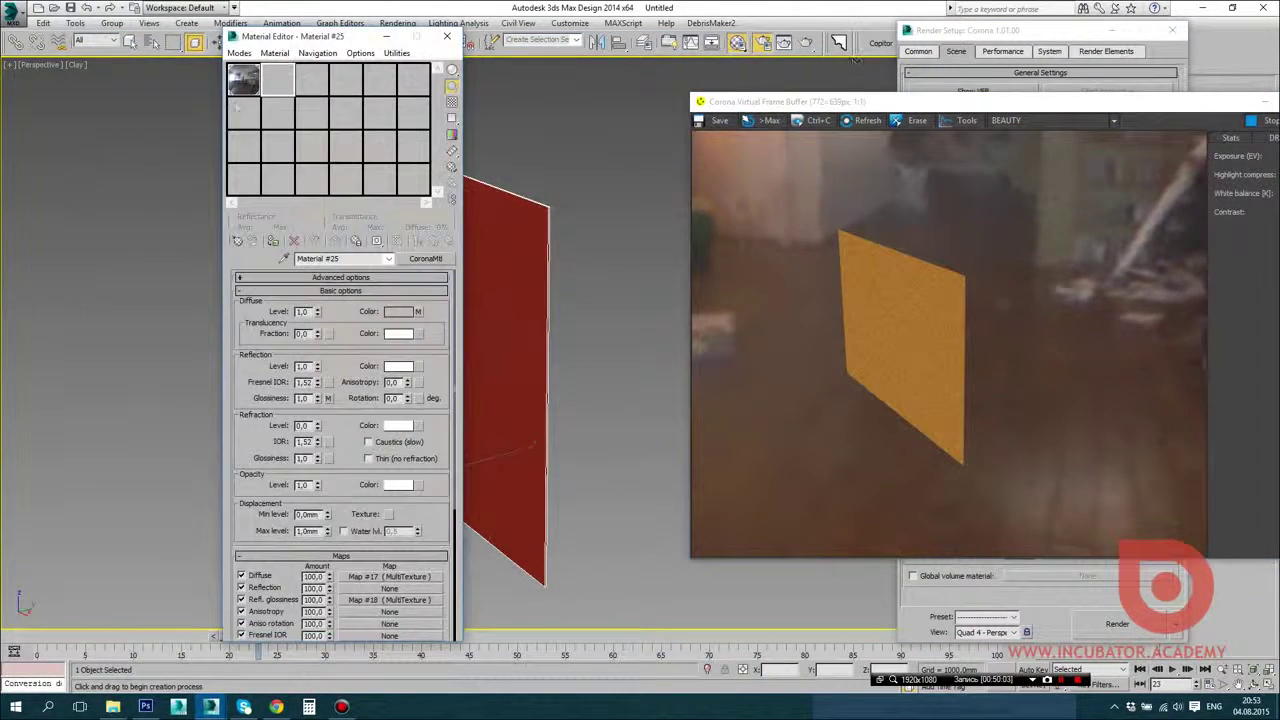
left_click(237, 241)
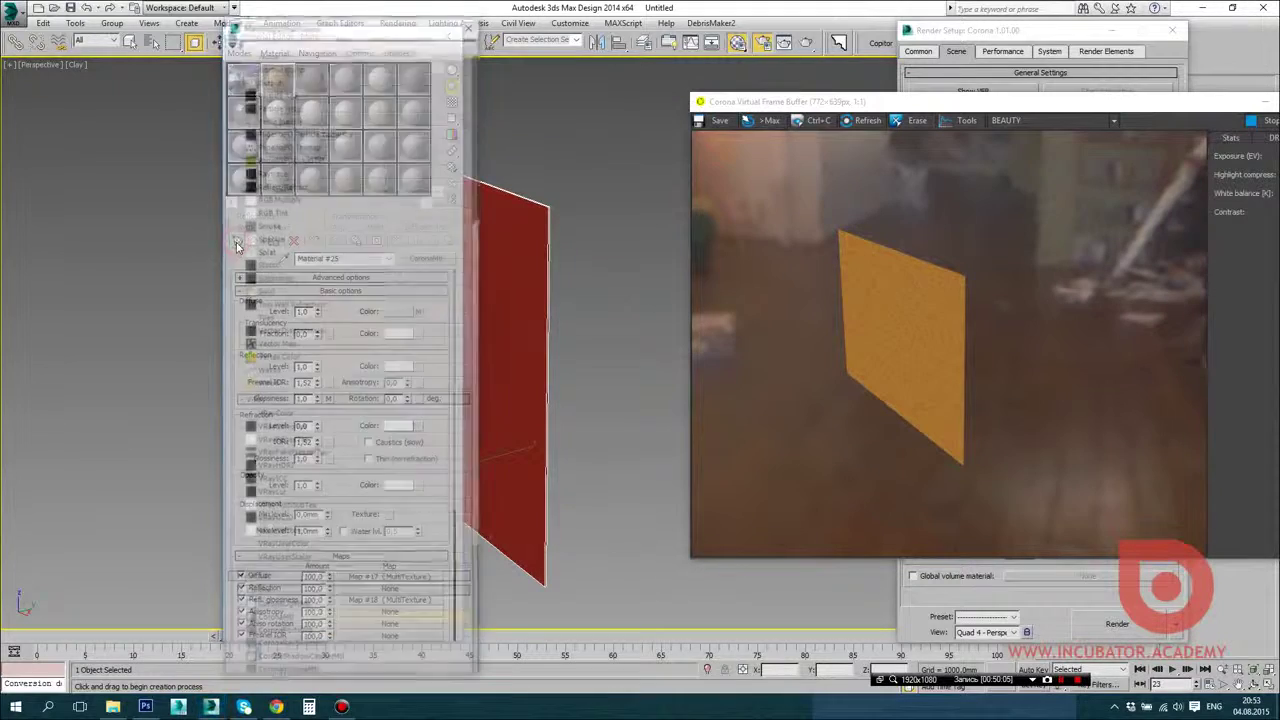
double_click(275, 622)
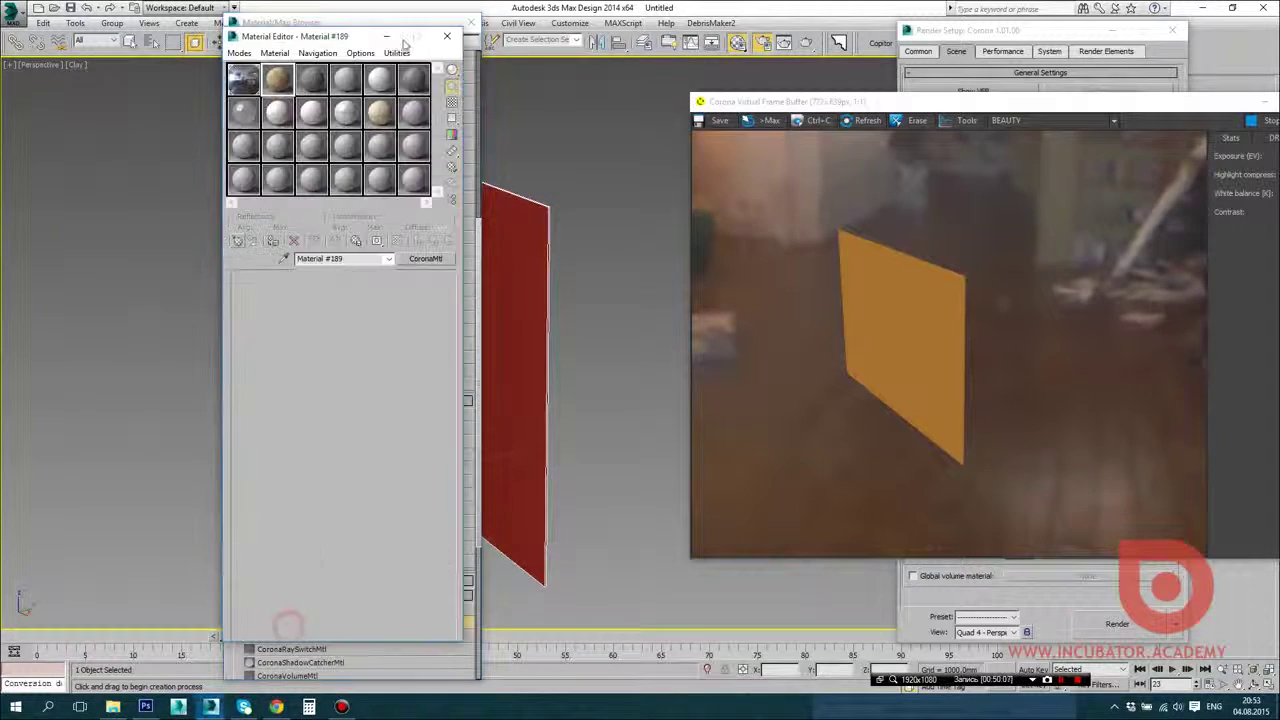
left_click(447, 38)
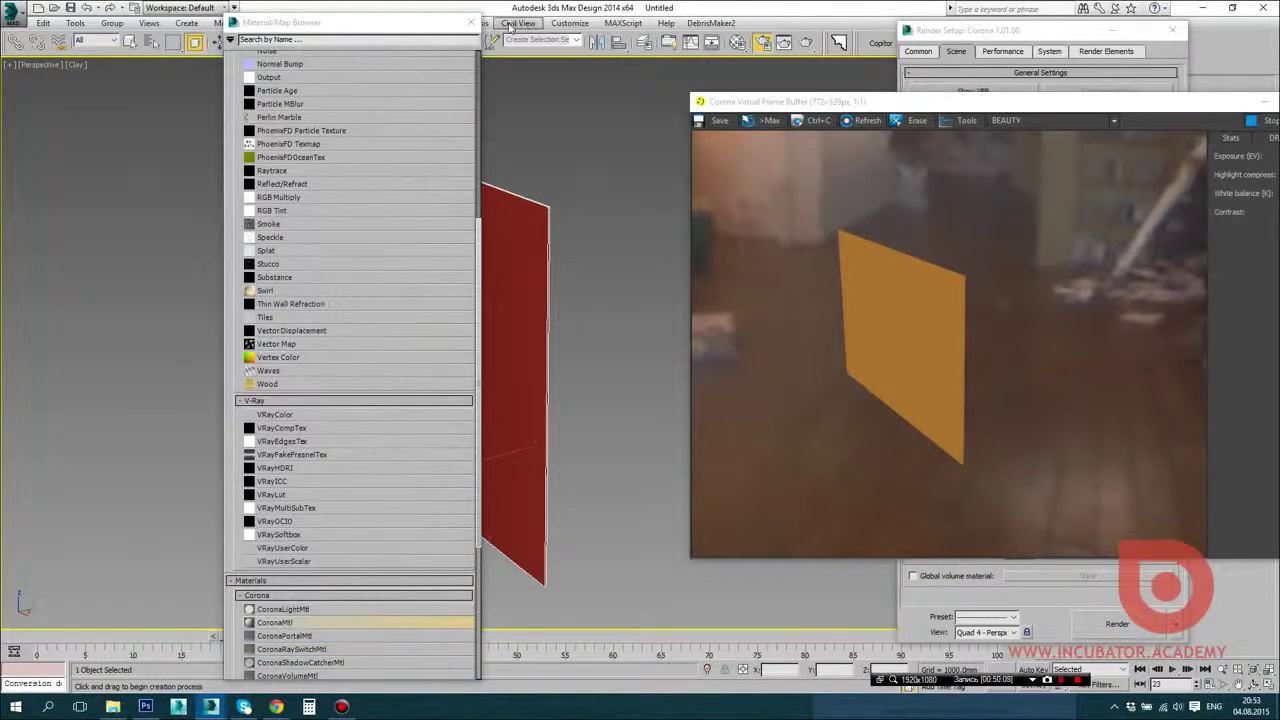
left_click(471, 22)
Step: Set the new Corona material's reflection and refraction levels to 1 and assign it to the panel
key("m")
left_click(305, 367)
type("1")
double_click(303, 426)
type("1")
left_click(273, 241)
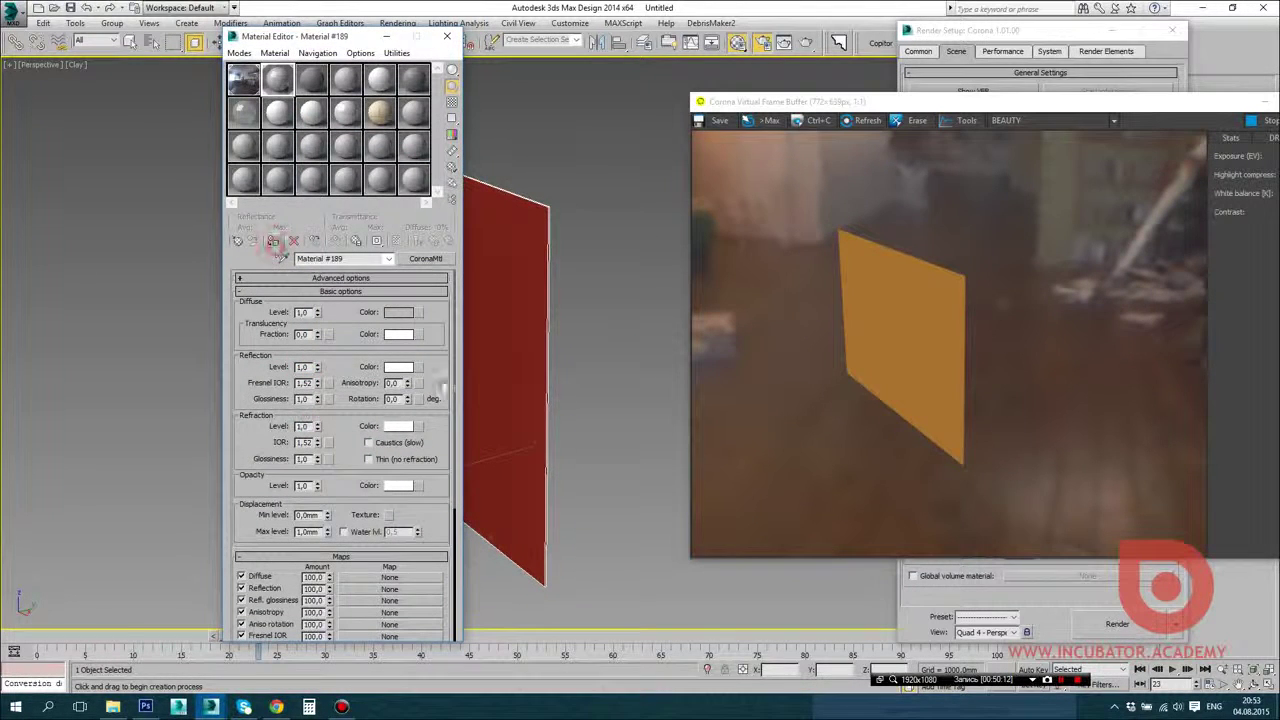
middle_click_drag(614, 412, 603, 380, "alt")
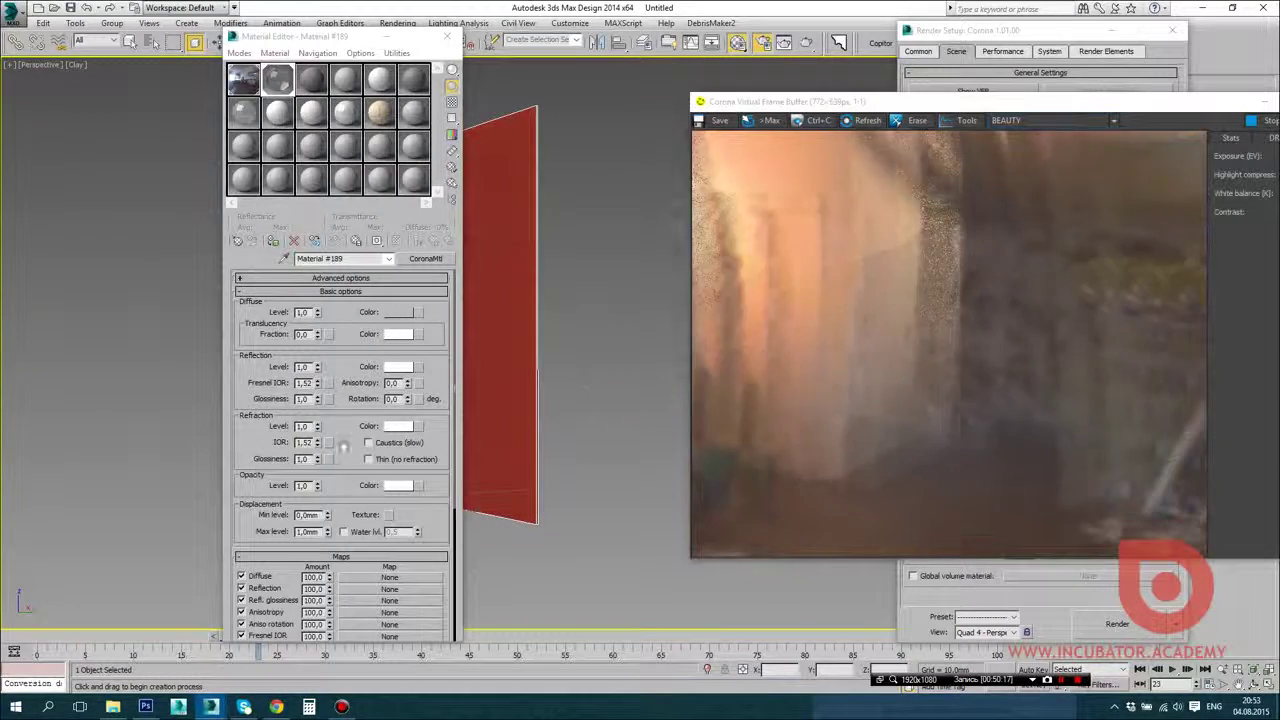
Step: Set the glass material's volumetric absorption color to light blue
left_click_drag(345, 35, 336, 9)
left_click_drag(334, 425, 335, 221)
left_click_drag(349, 608, 351, 538)
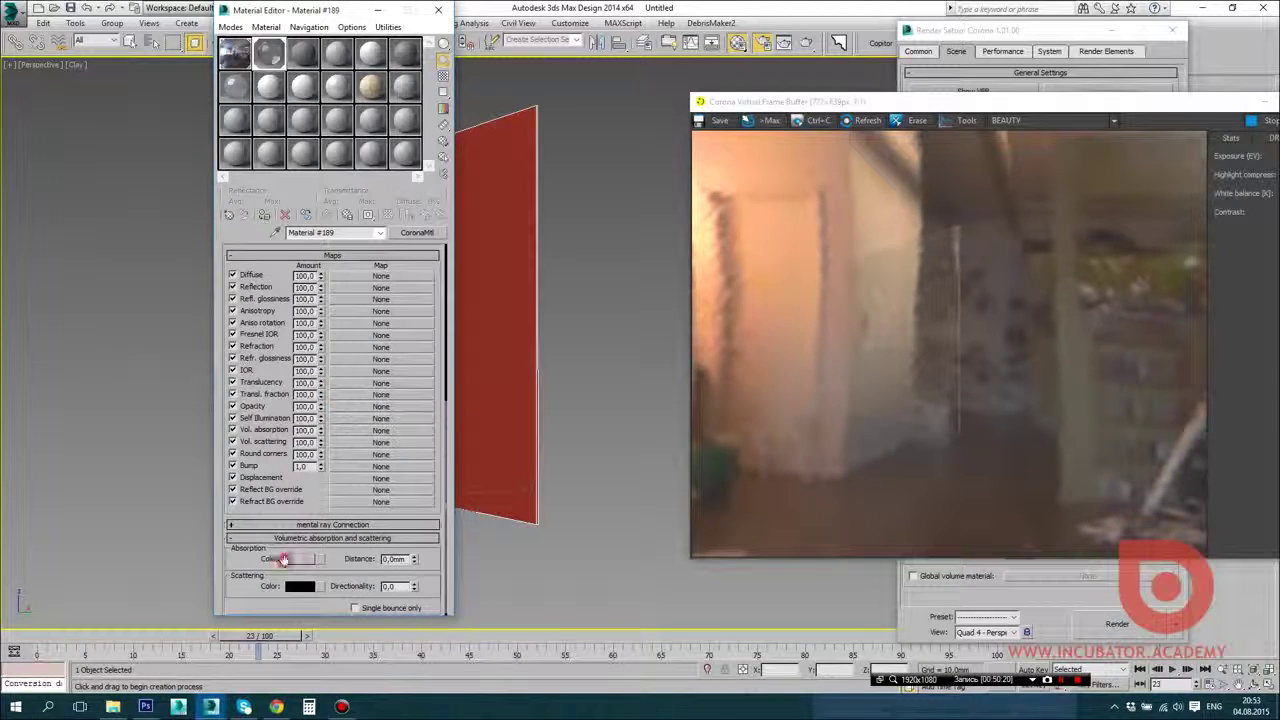
left_click(300, 559)
left_click_drag(346, 149, 331, 97)
left_click_drag(391, 140, 391, 105)
left_click(489, 195)
Step: Set the glass material's absorption distance to 25 mm
double_click(397, 559)
type("25")
key("Return")
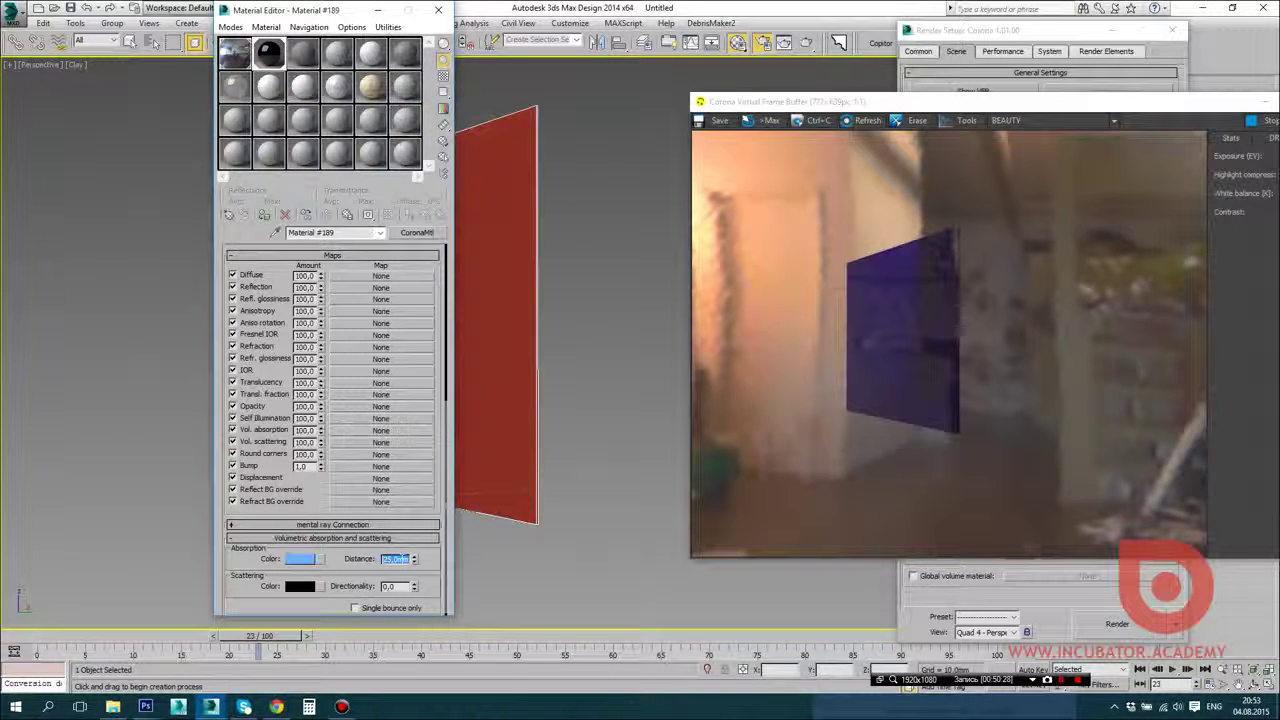
Step: Set the glass material's absorption distance to 500 mm
type("500")
key("Return")
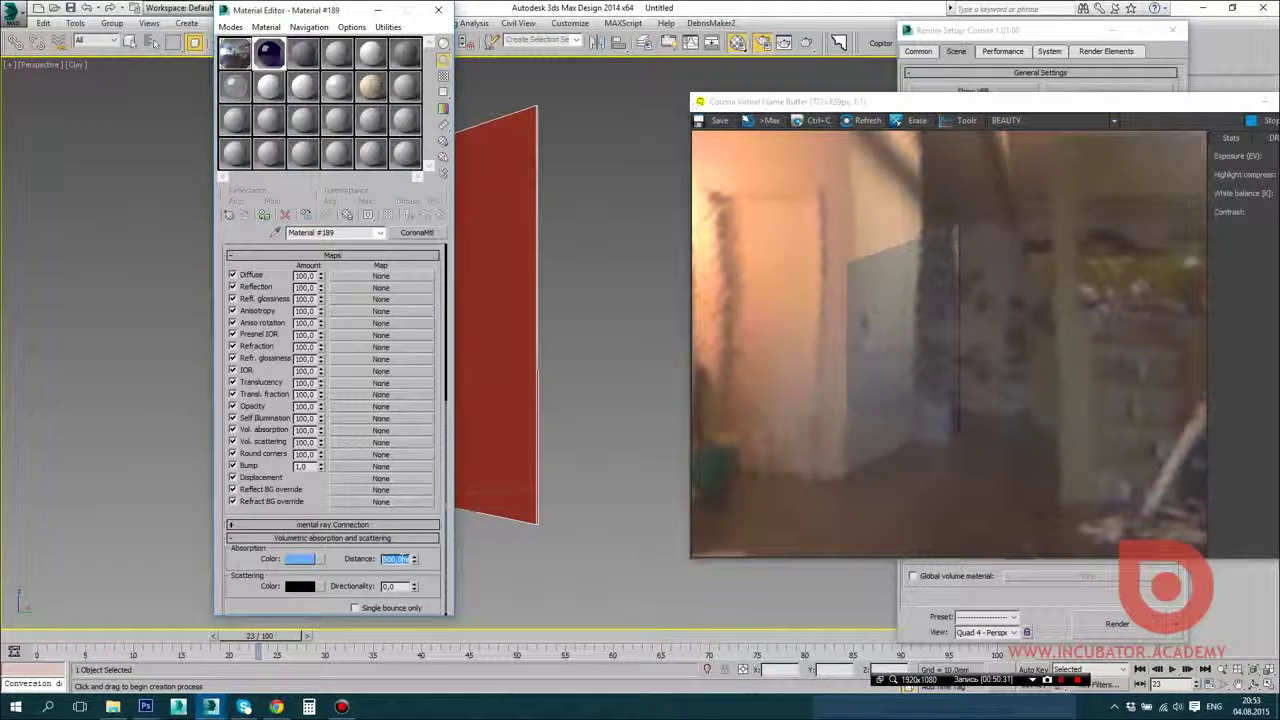
middle_click_drag(615, 486, 571, 407, "alt")
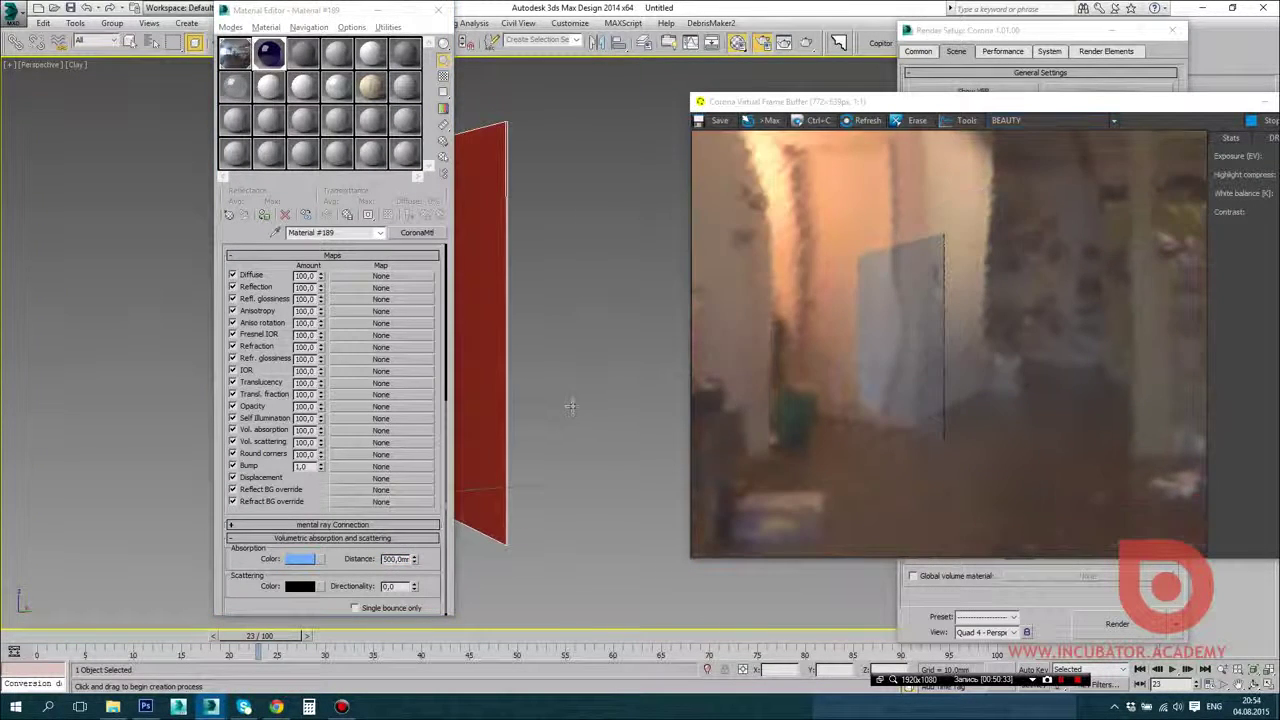
Step: Change the glass material's absorption color to a more saturated sky blue and inspect the panel in the interactive render
left_click(296, 562)
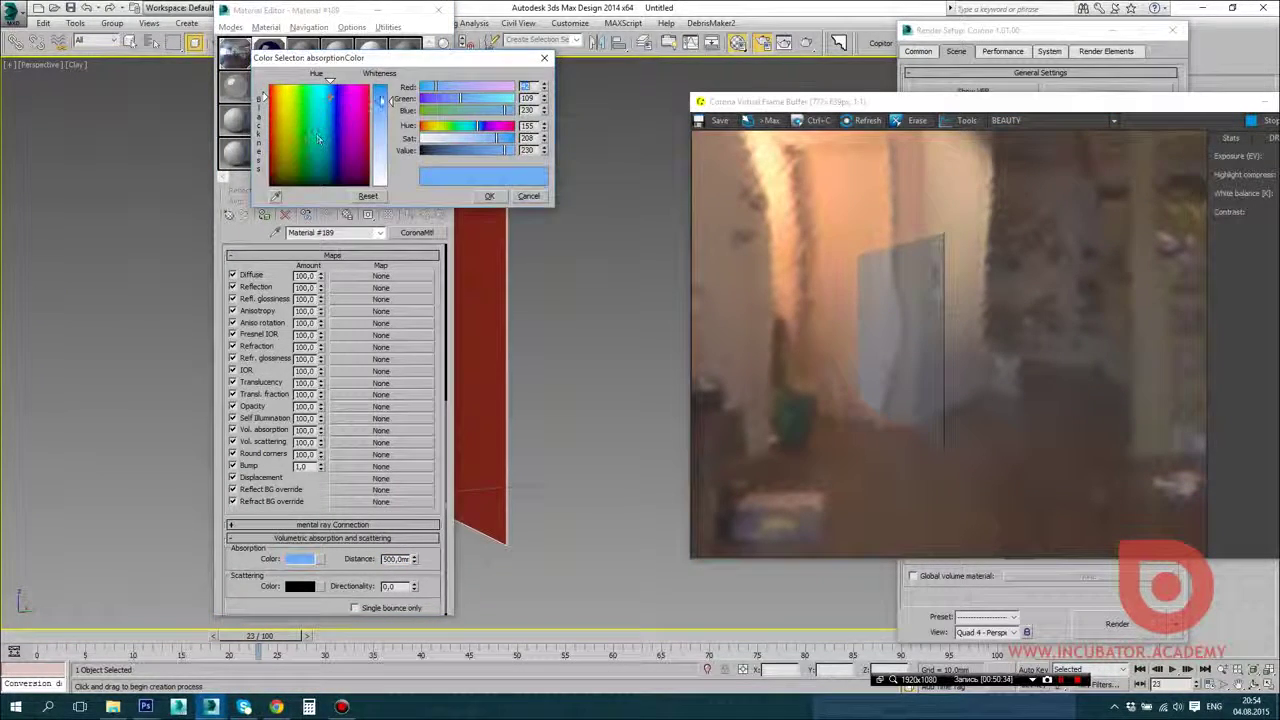
left_click(340, 100)
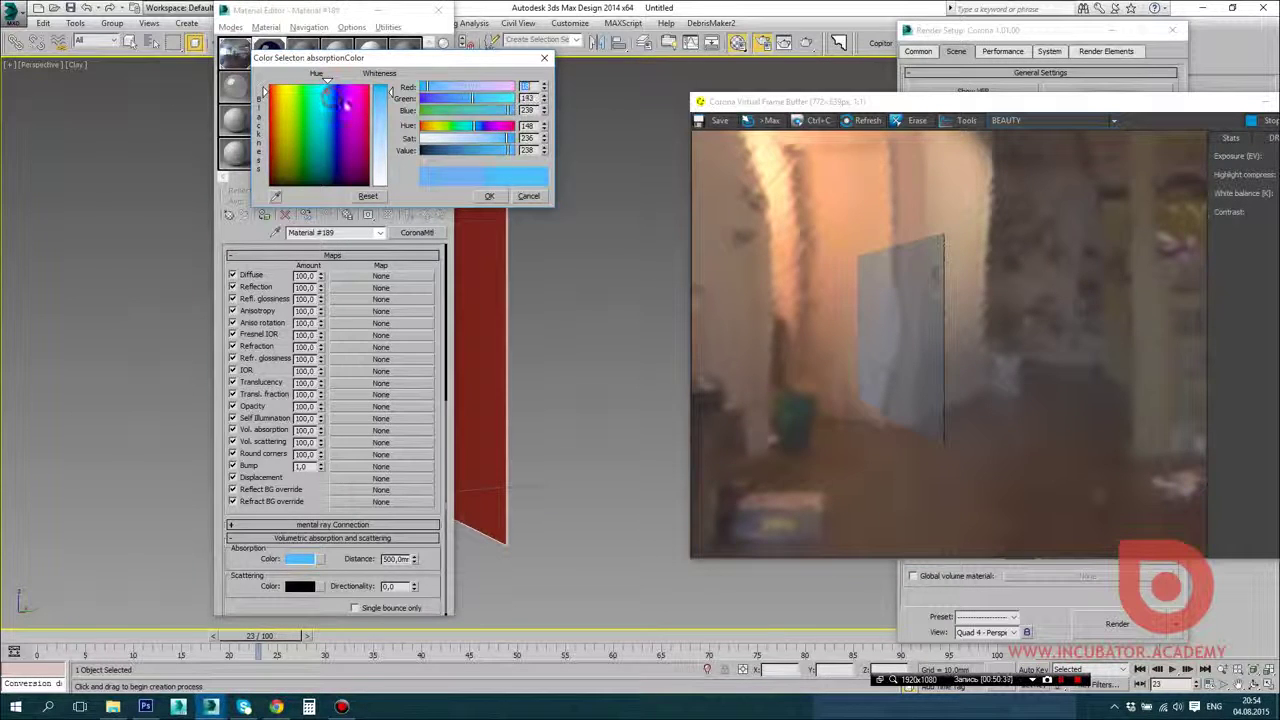
left_click(487, 196)
middle_click_drag(504, 359, 543, 300)
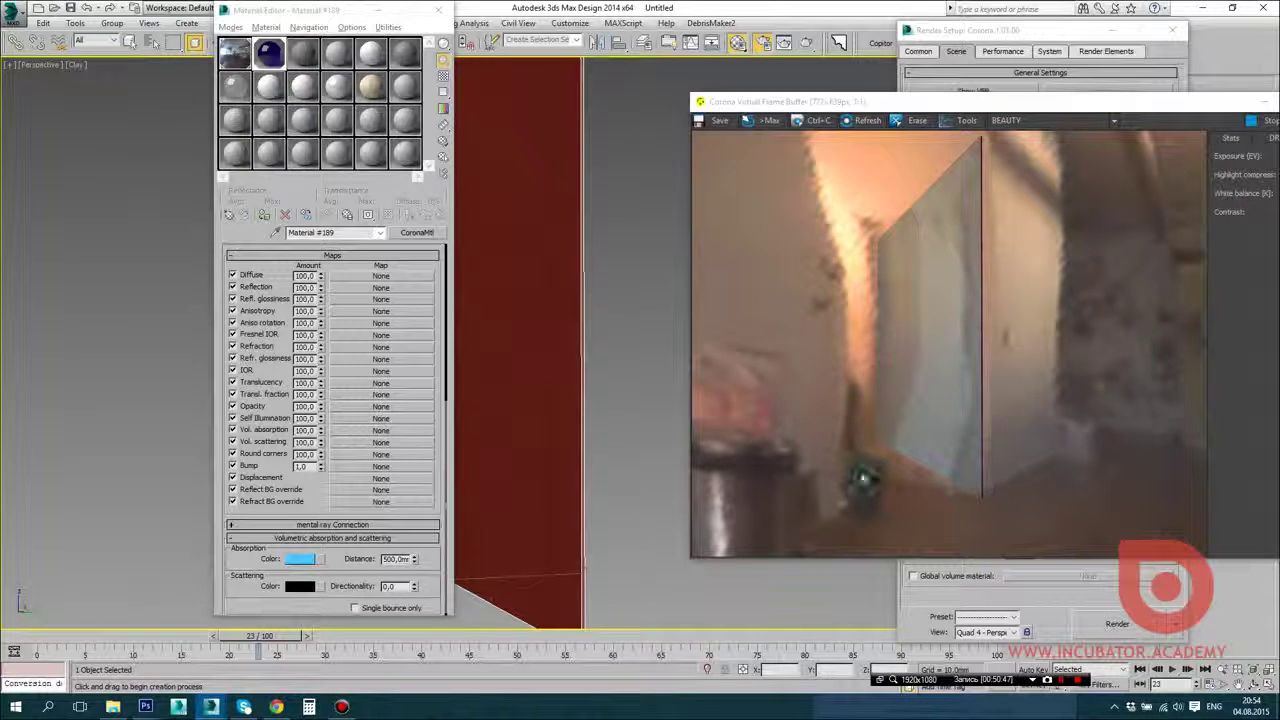
Step: Examine the glass material's basic reflection and refraction settings and the panel from other angles in the interactive render
middle_click_drag(539, 360, 531, 400, "alt")
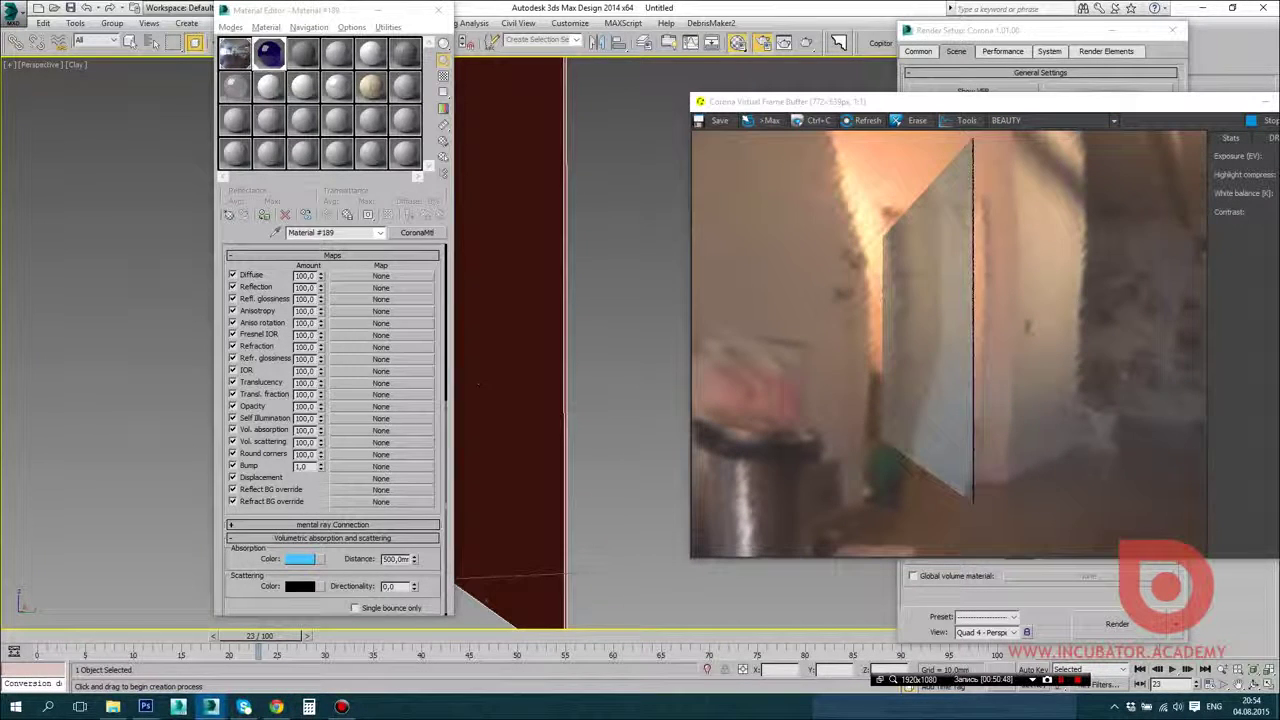
left_click_drag(446, 470, 439, 336)
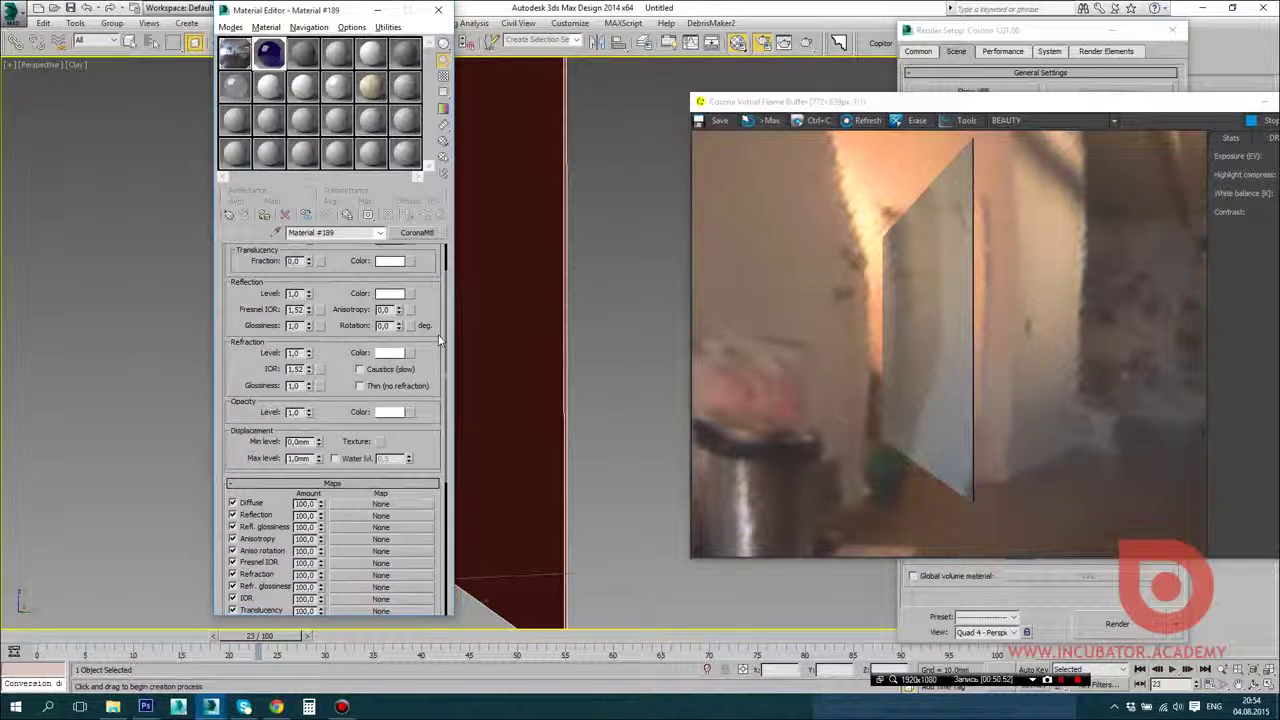
mouse_move(445, 341)
left_mouse_down()
mouse_move(446, 352)
mouse_move(445, 328)
left_mouse_up()
middle_click_drag(481, 345, 560, 480, "alt")
key("alt+Tab")
key("alt+Tab")
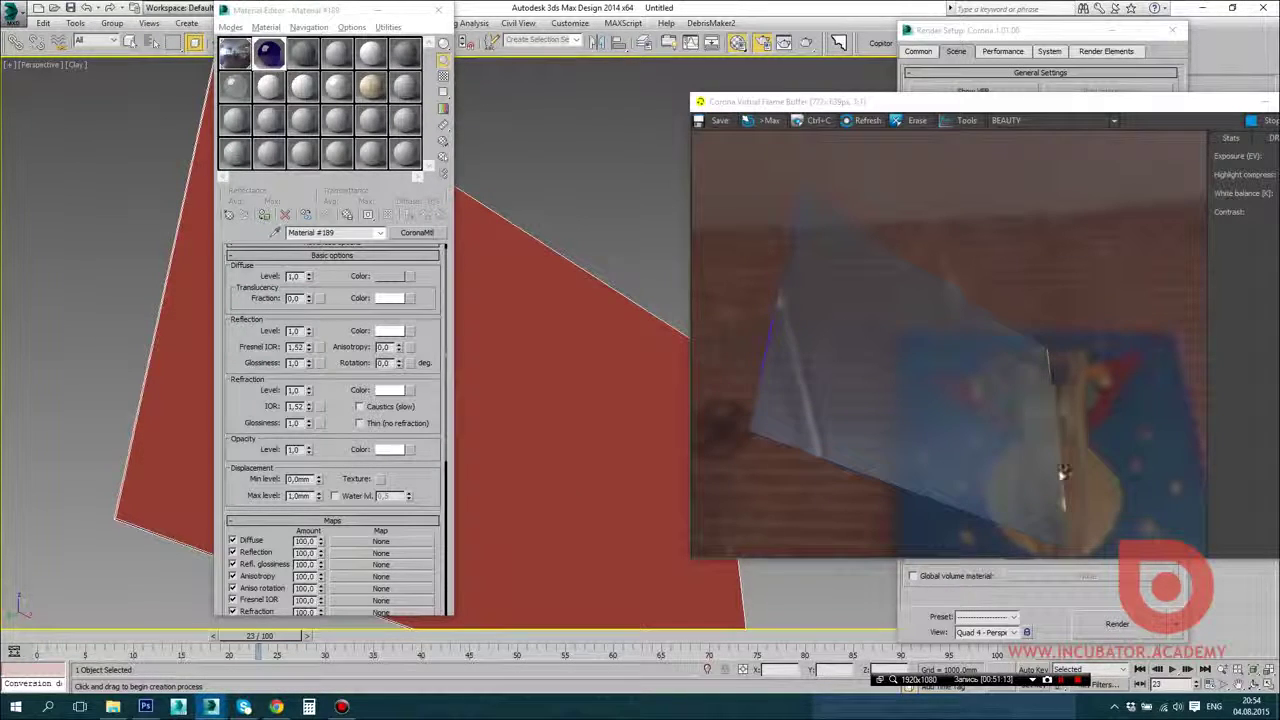
Step: Set the glass material's absorption distance to 0 mm and inspect the panel in the interactive render
scroll(328, 430, "down", 5)
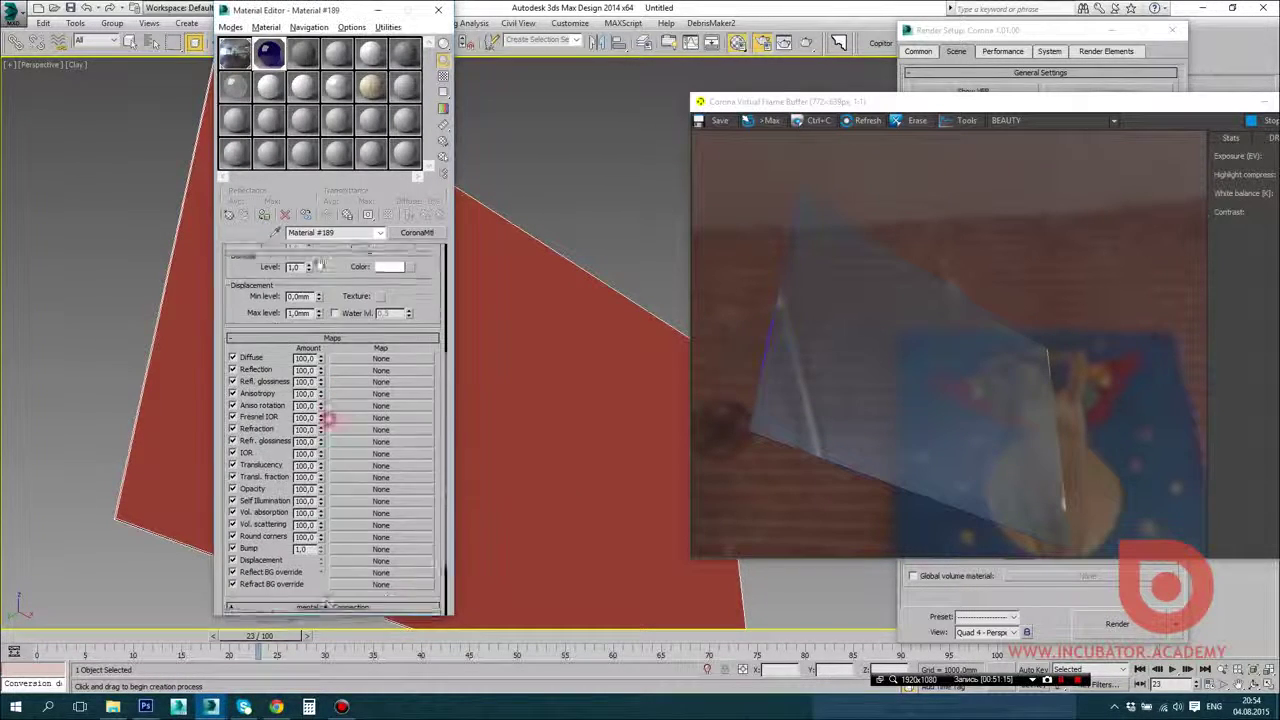
scroll(326, 607, "down", 1)
double_click(395, 556)
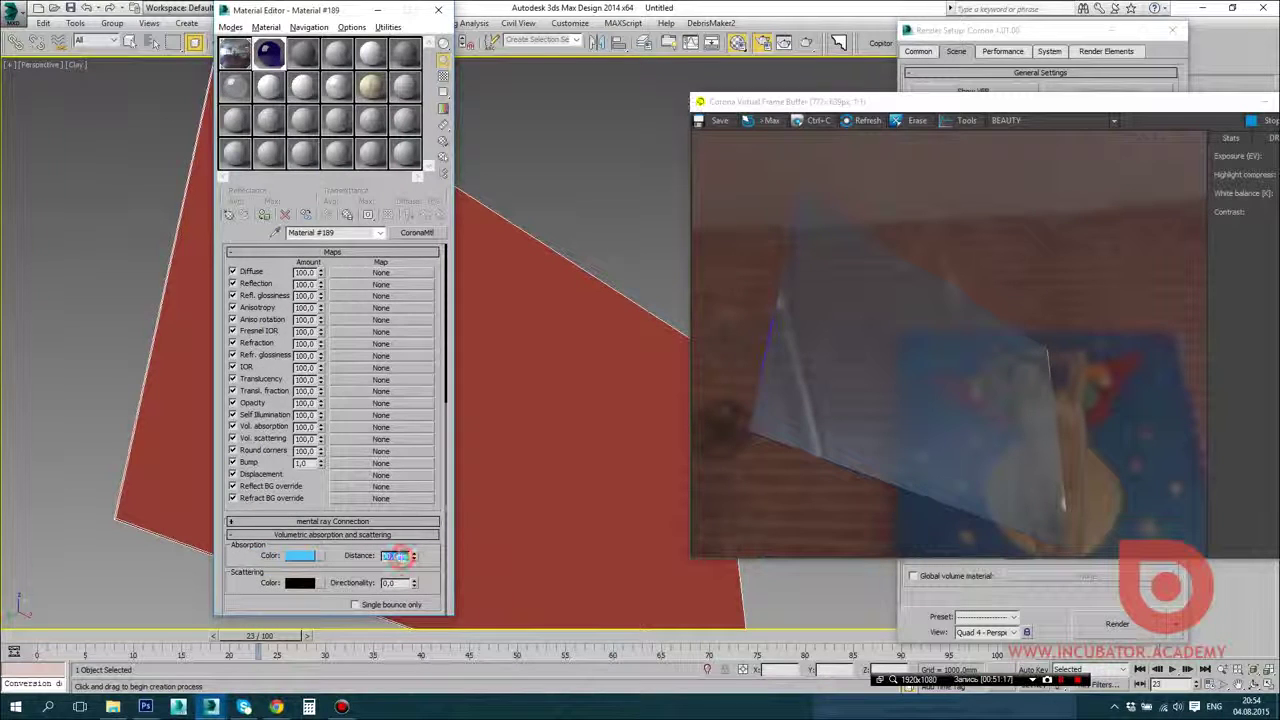
type("0")
key("Return")
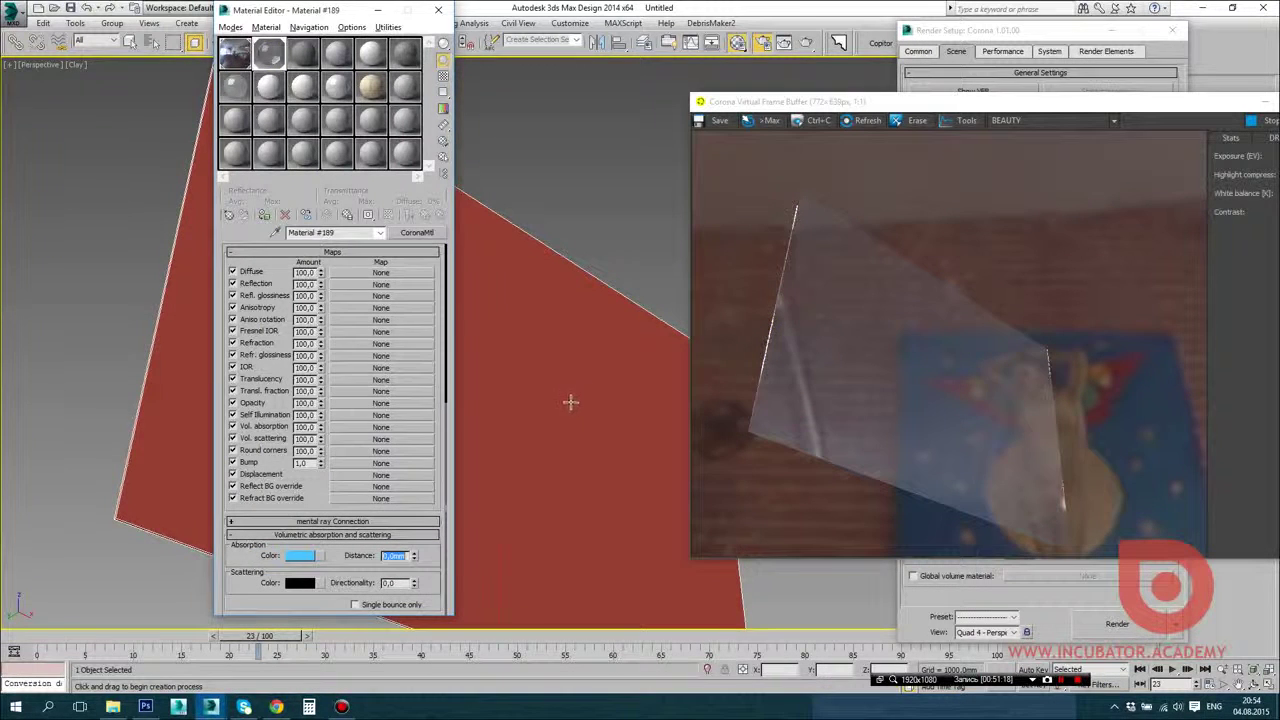
middle_click_drag(560, 433, 571, 461, "alt")
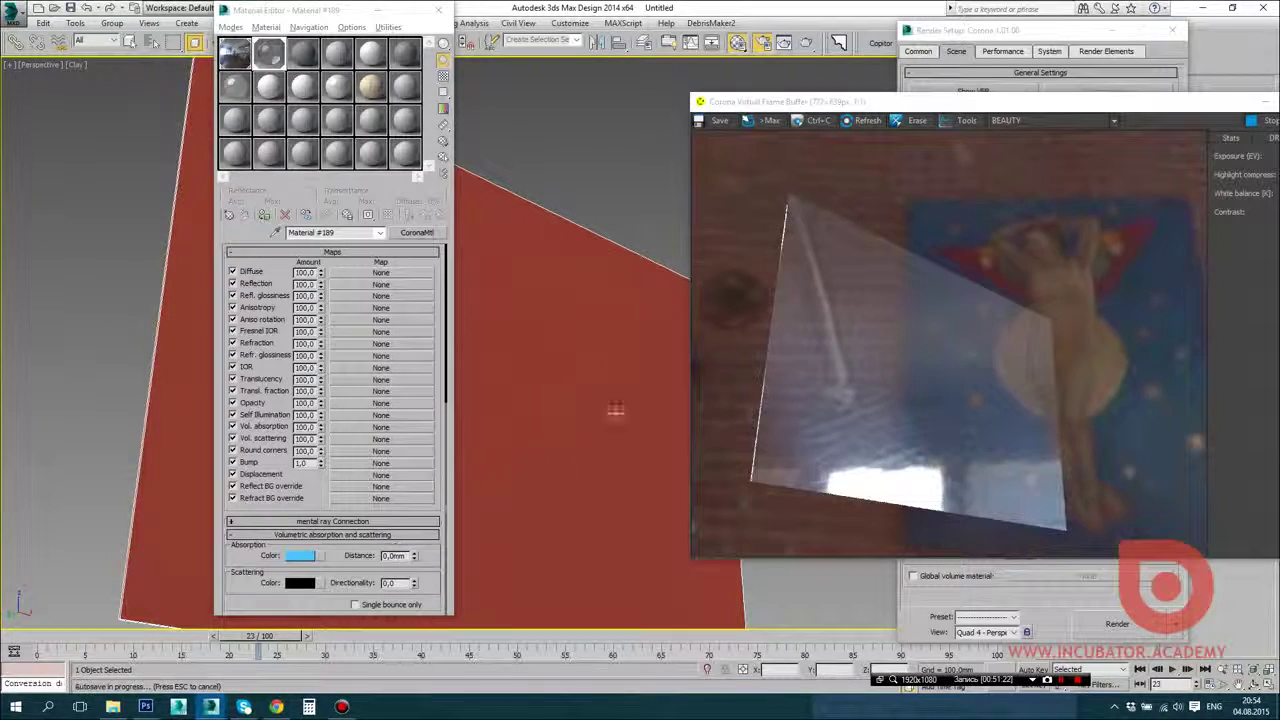
Step: Switch to Chrome and open the presenter's VK profile page in a new tab
key("alt+Tab")
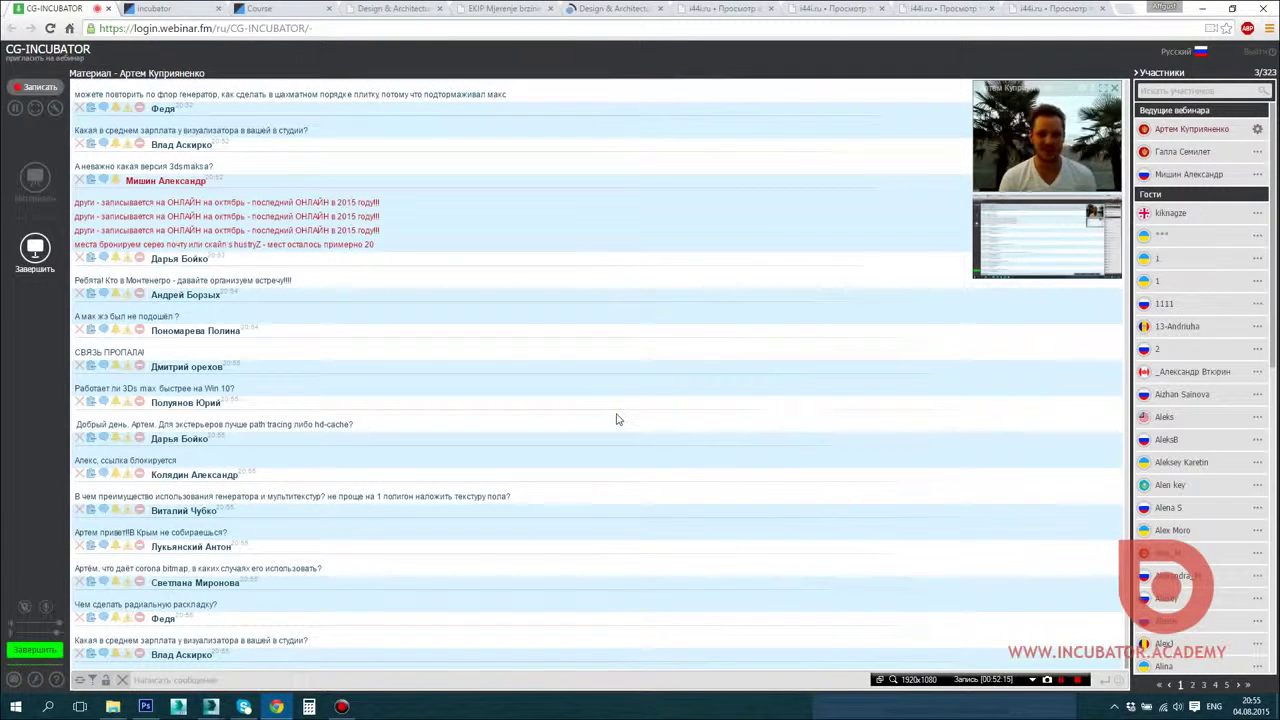
left_click(1120, 8)
key("alt+shift")
type("м")
key("BackSpace")
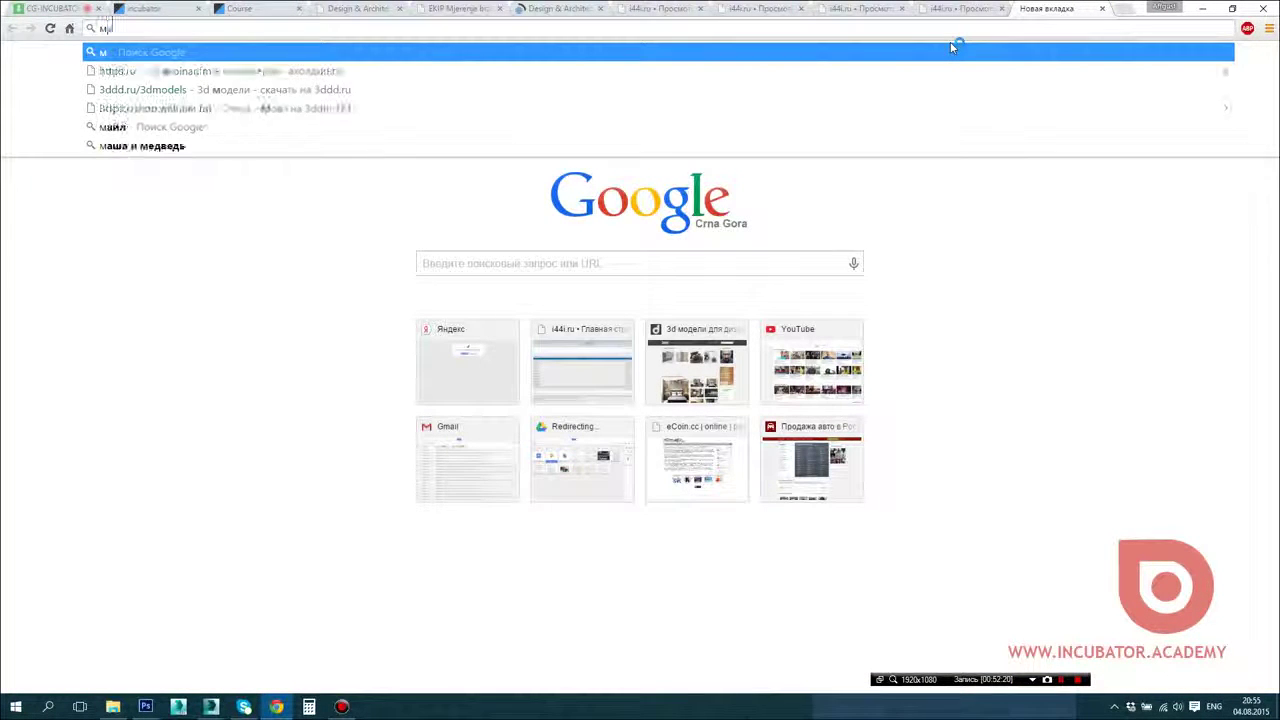
key("BackSpace")
key("alt+shift")
type("v")
key("Return")
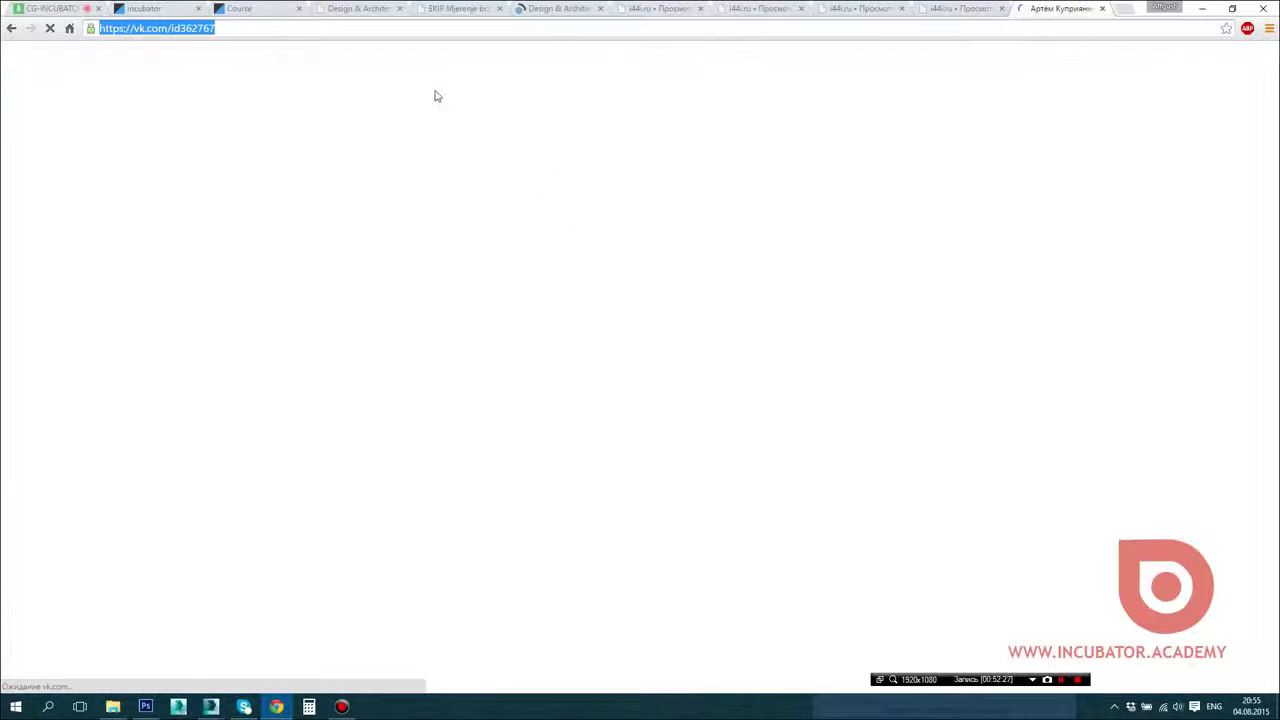
Step: Post the VK profile link in the webinar chat, close the profile tab and read the chat questions
left_click(70, 10)
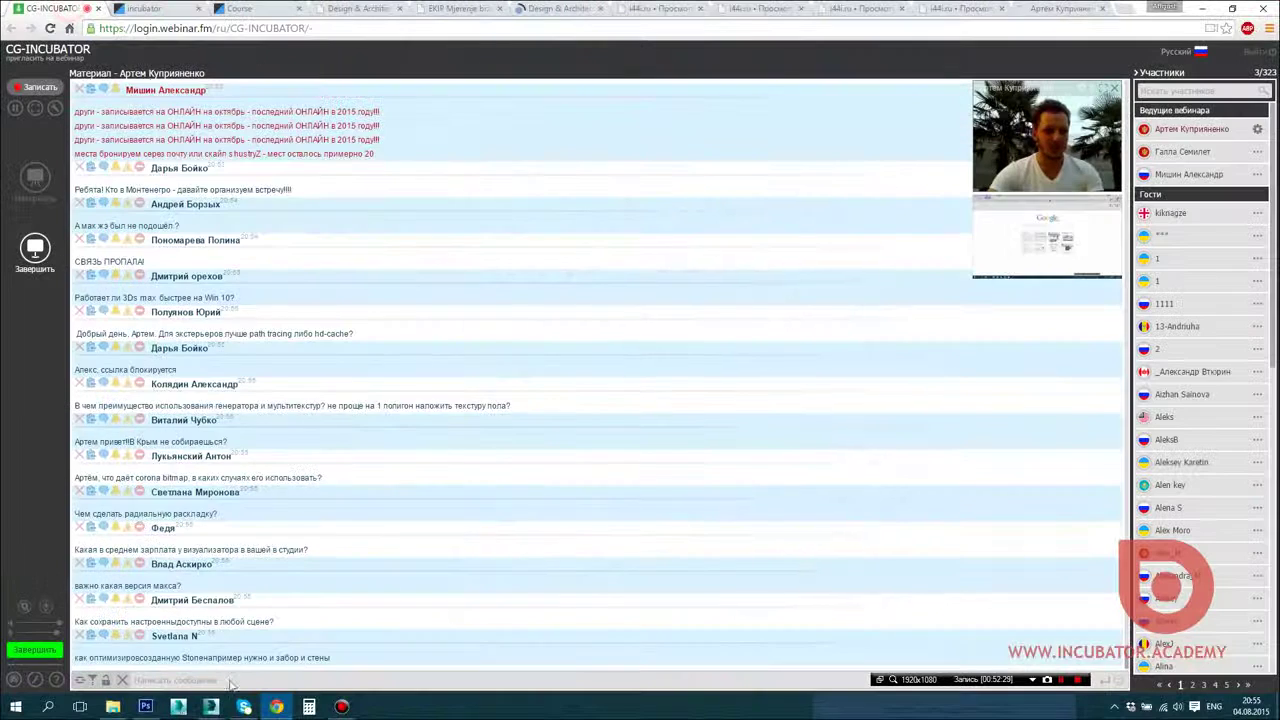
type("https://vk.com/id362767")
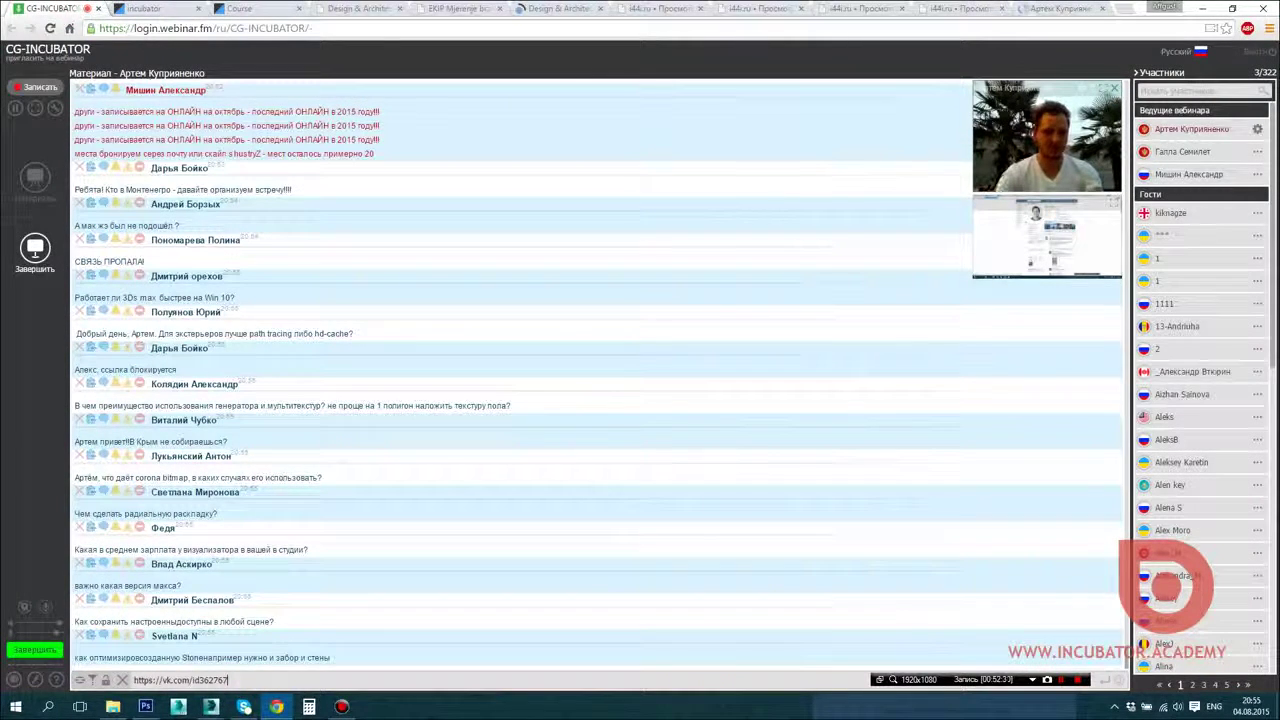
key("Return")
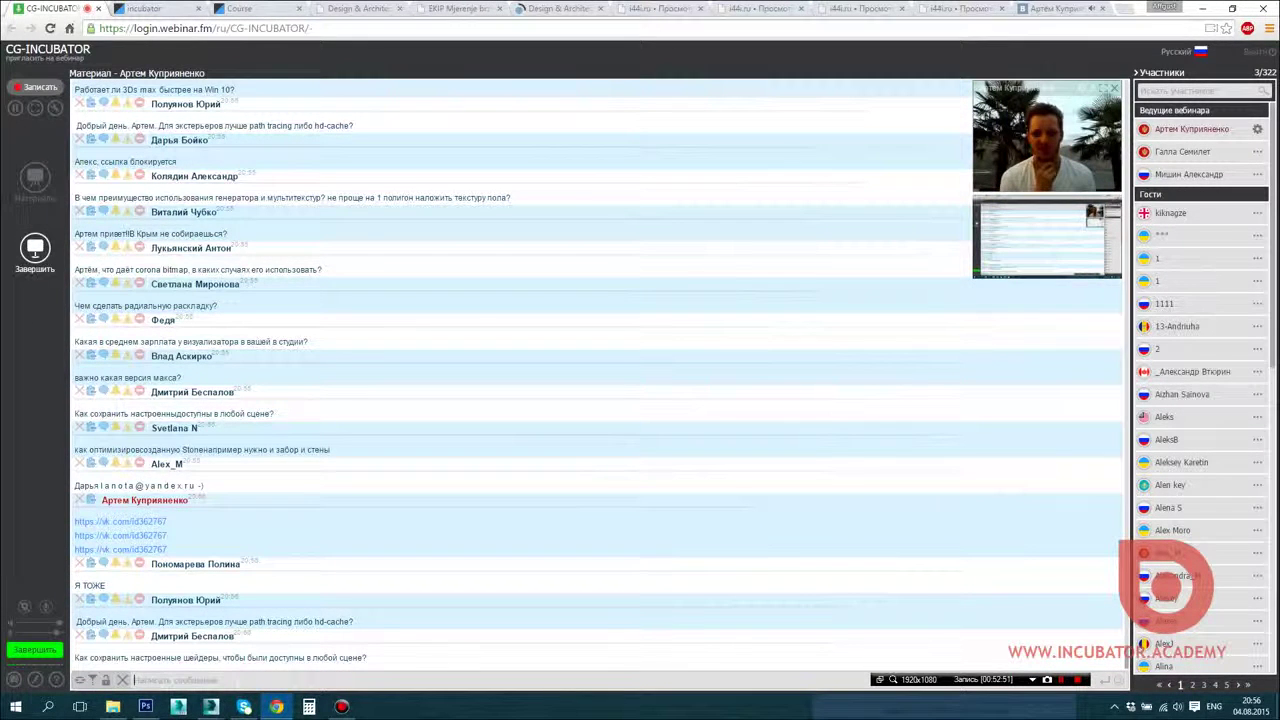
left_click(1101, 8)
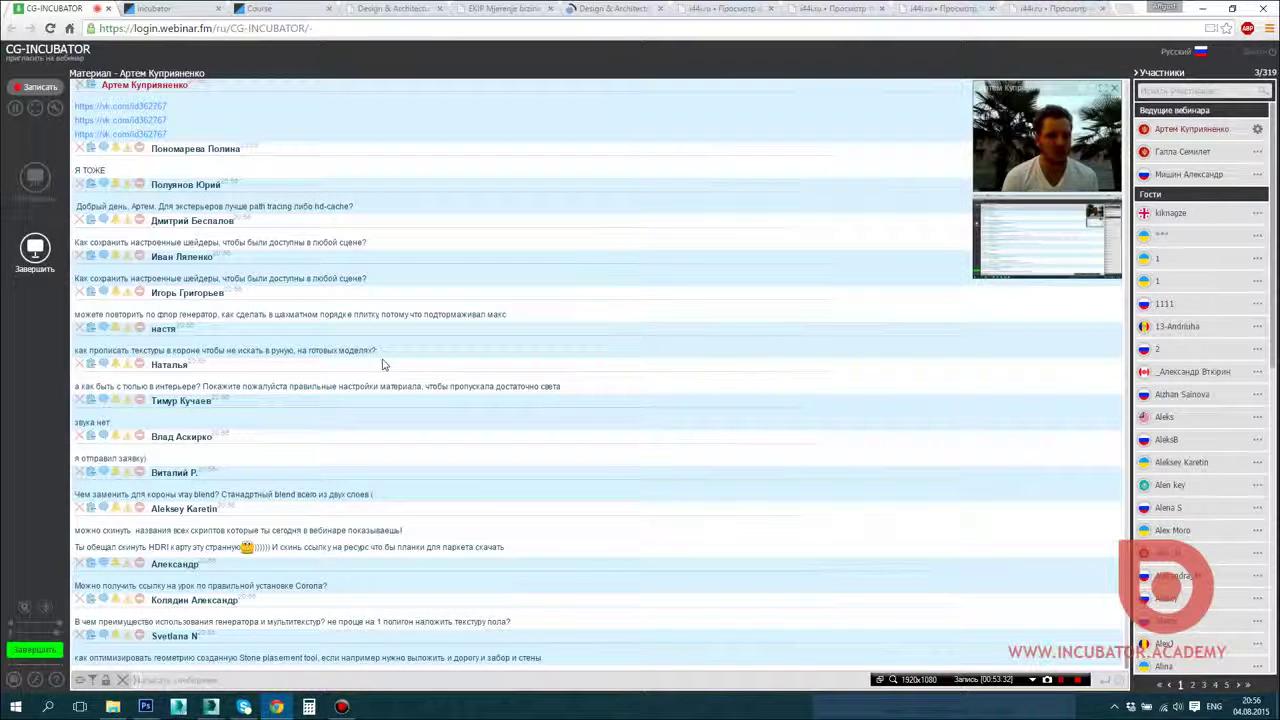
left_click(381, 451)
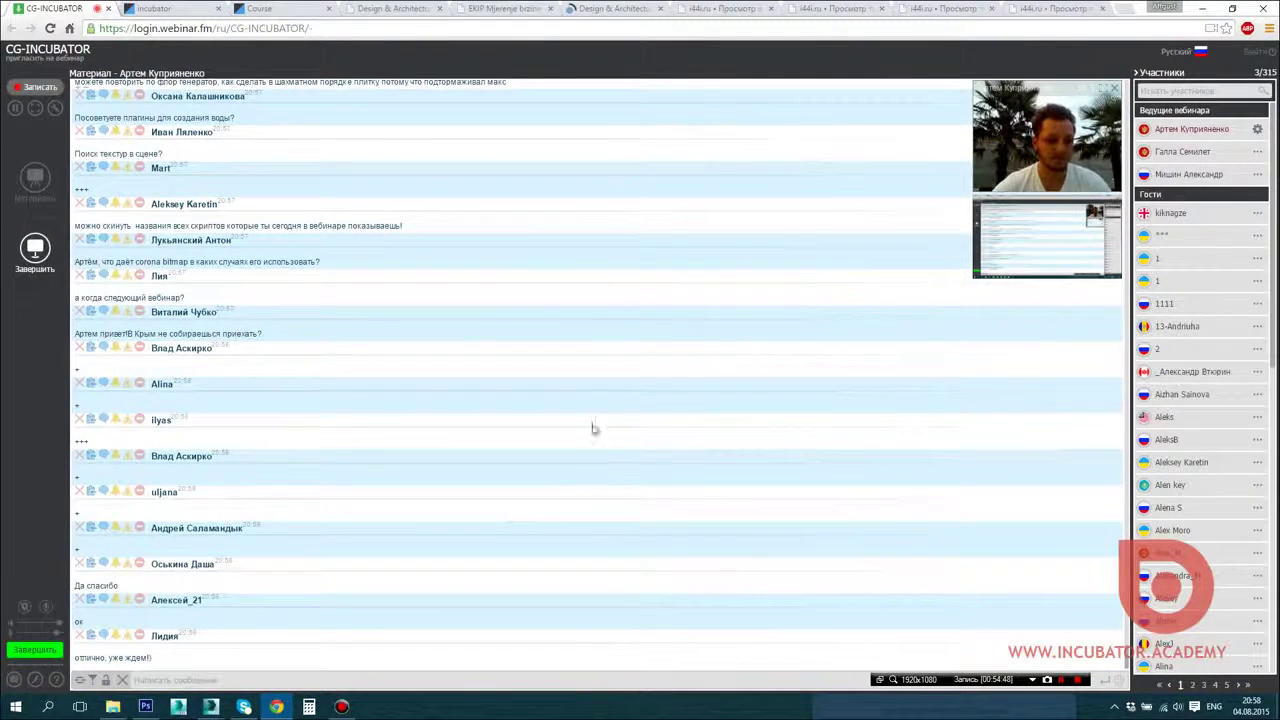
Step: Switch to 3ds Max, close the Corona frame buffer, Material Editor and Render Setup, and delete the glass panel
key("alt+Tab")
left_click_drag(1223, 102, 948, 120)
left_click(1049, 119)
left_click(440, 10)
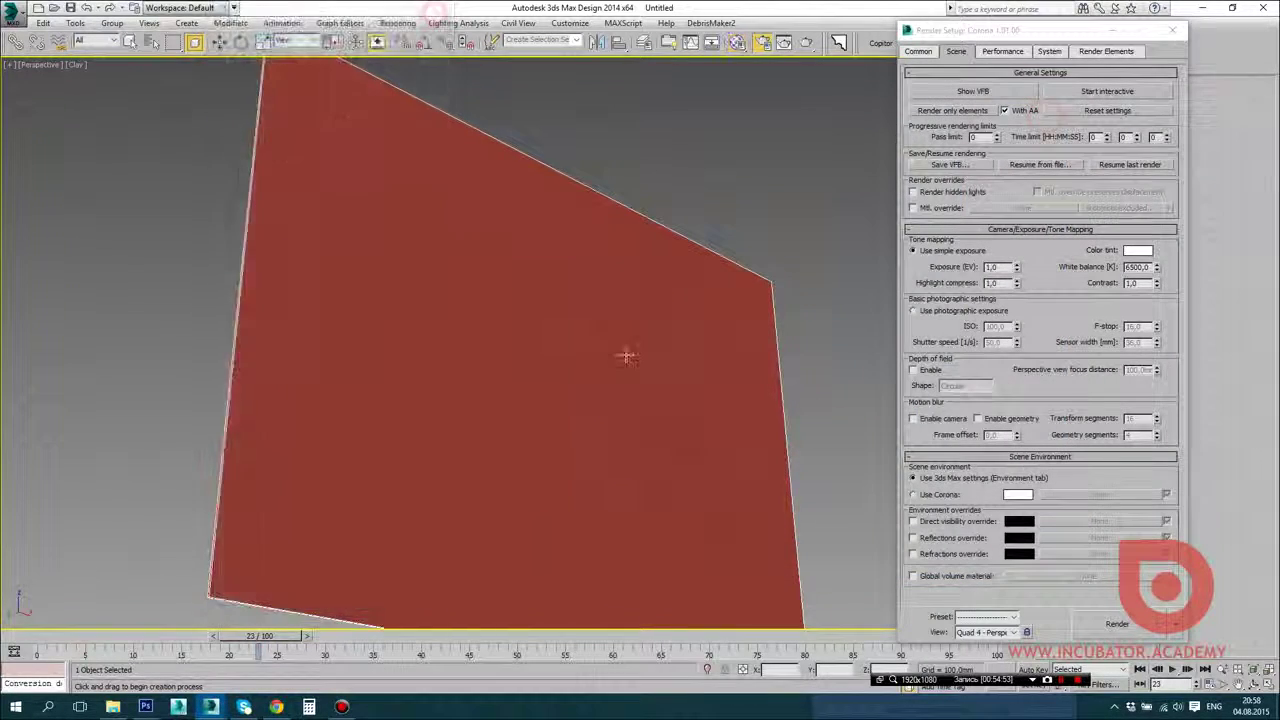
key("Delete")
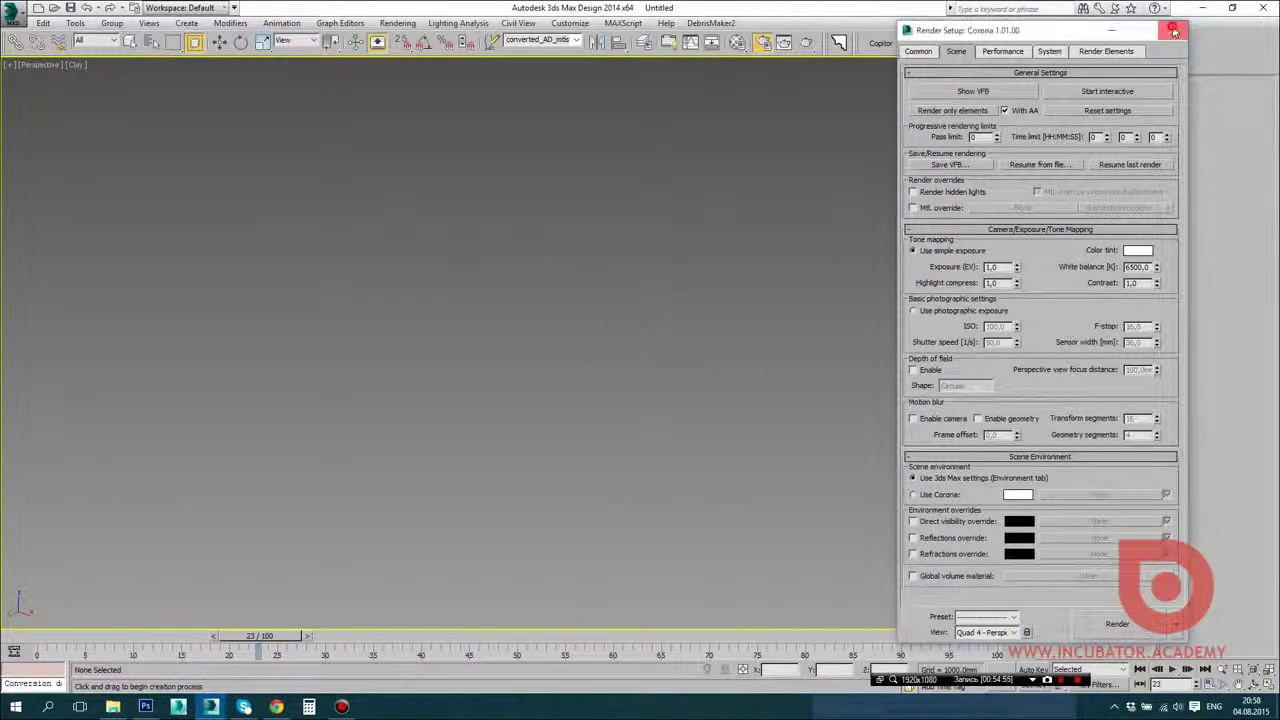
left_click(1173, 30)
Step: Draw a rectangle spline about 218 mm wide around the origin in the Top view, with the grid shown
left_click(1046, 66)
left_click(1066, 87)
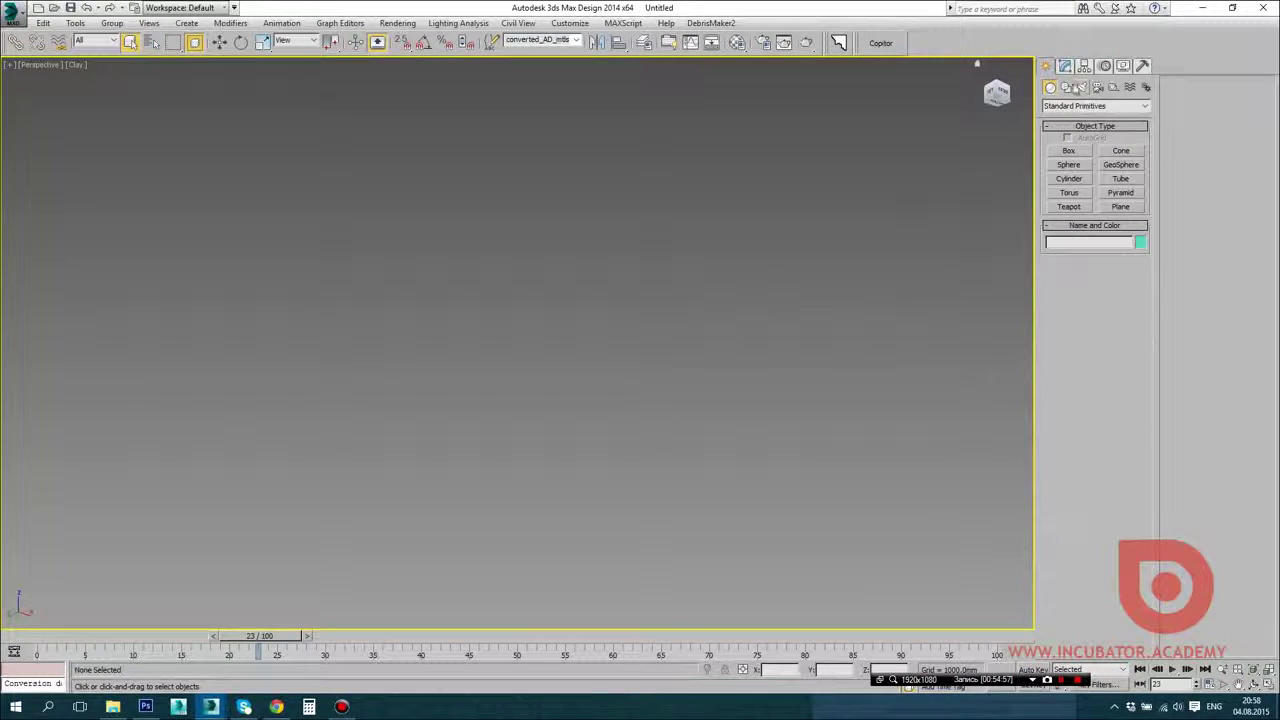
key("t")
key("g")
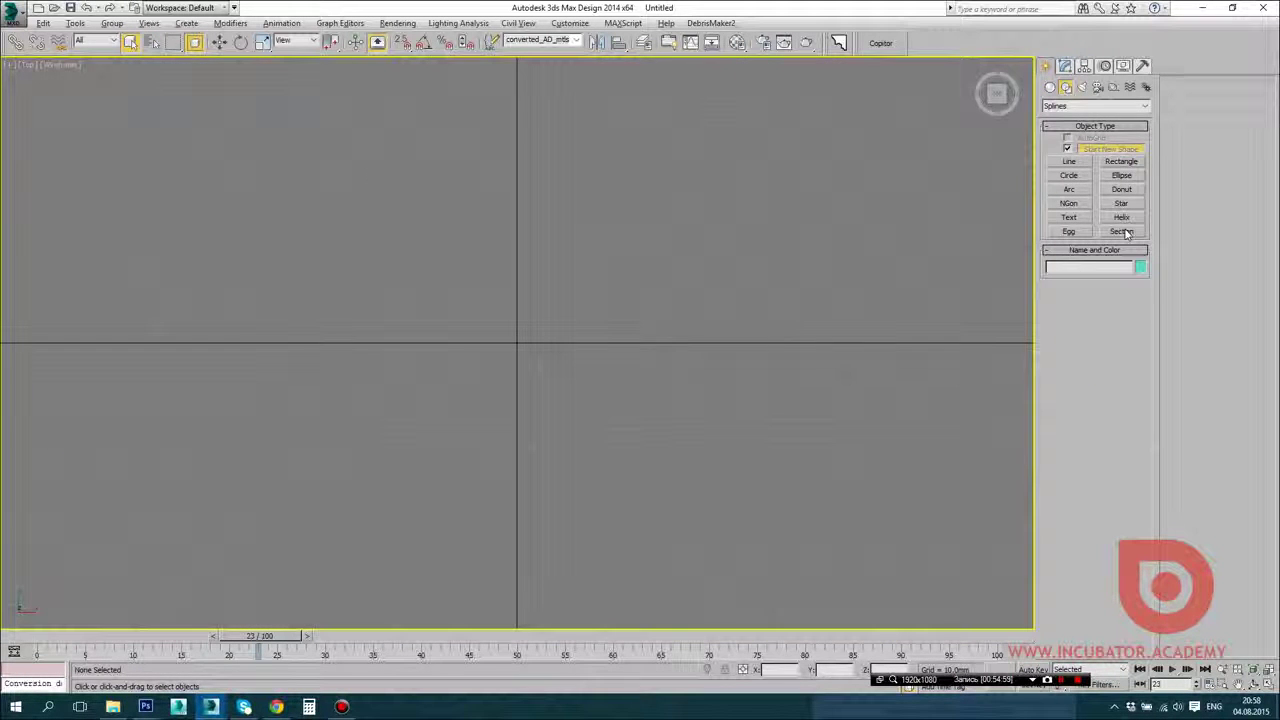
left_click(1121, 161)
mouse_move(221, 146)
left_mouse_down()
mouse_move(778, 578)
mouse_move(789, 621)
left_mouse_up()
scroll(680, 423, "down", 3)
middle_click_drag(680, 423, 733, 414)
Step: Set the rectangle's length and width to 2500 mm each
double_click(1120, 378)
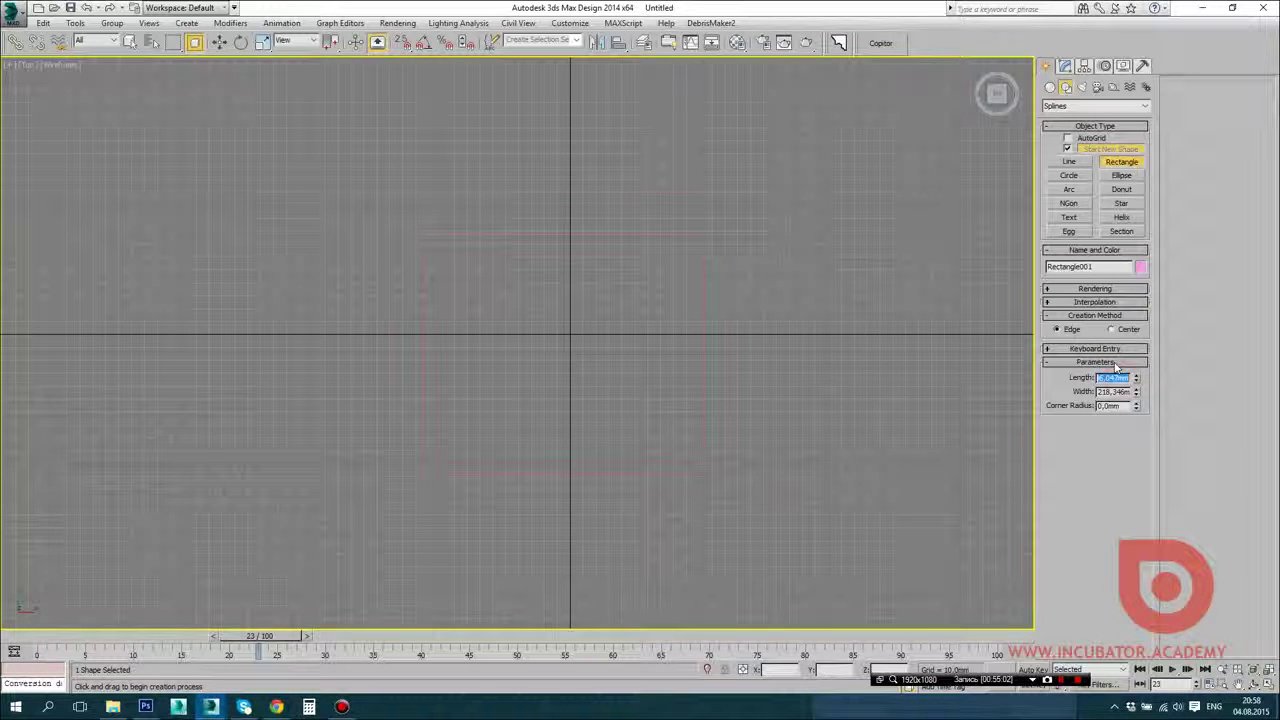
type("3500")
key("Return")
double_click(1122, 392)
type("2500,0mm")
Step: Show the rectangle framed in the Perspective view and run the FloorGenerator script
key("alt+w")
middle_click(629, 491)
key("alt+w")
key("z")
middle_click_drag(634, 457, 640, 400, "alt")
left_click(622, 22)
left_click(627, 68)
left_click(656, 145)
double_click(656, 145)
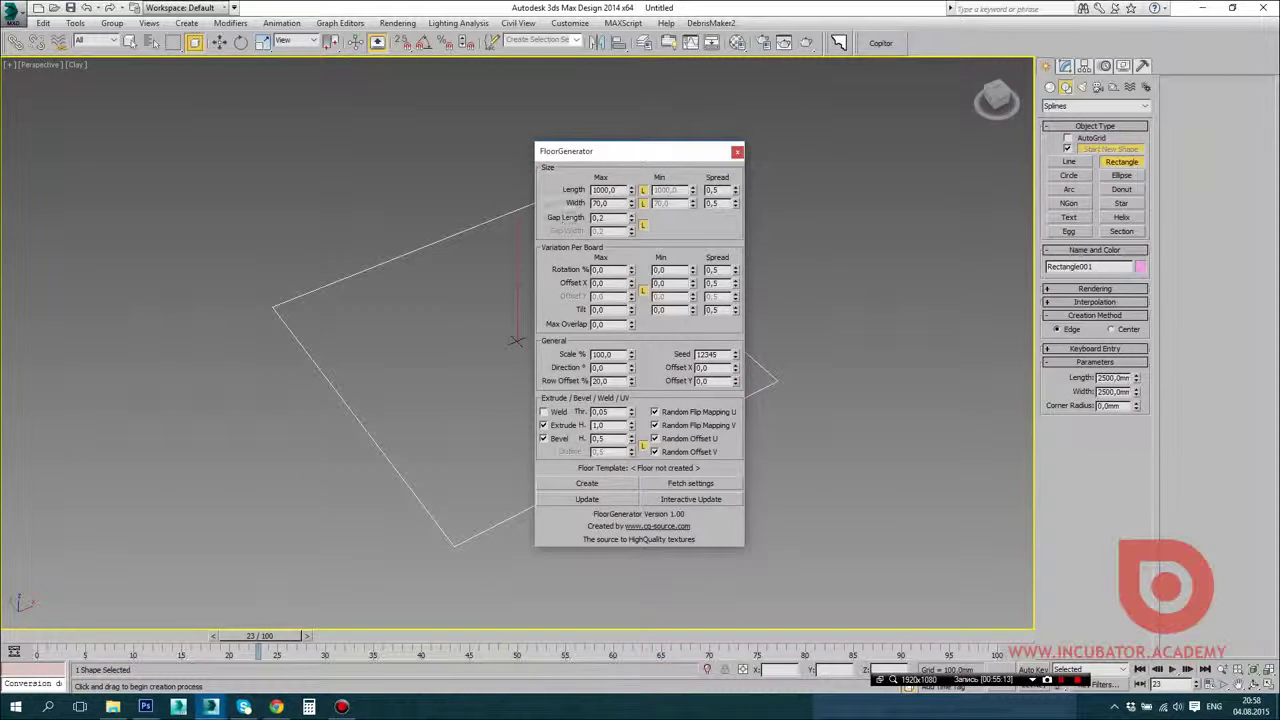
Step: Set the FloorGenerator maximum board length and width to 500 each for square tiles
double_click(614, 190)
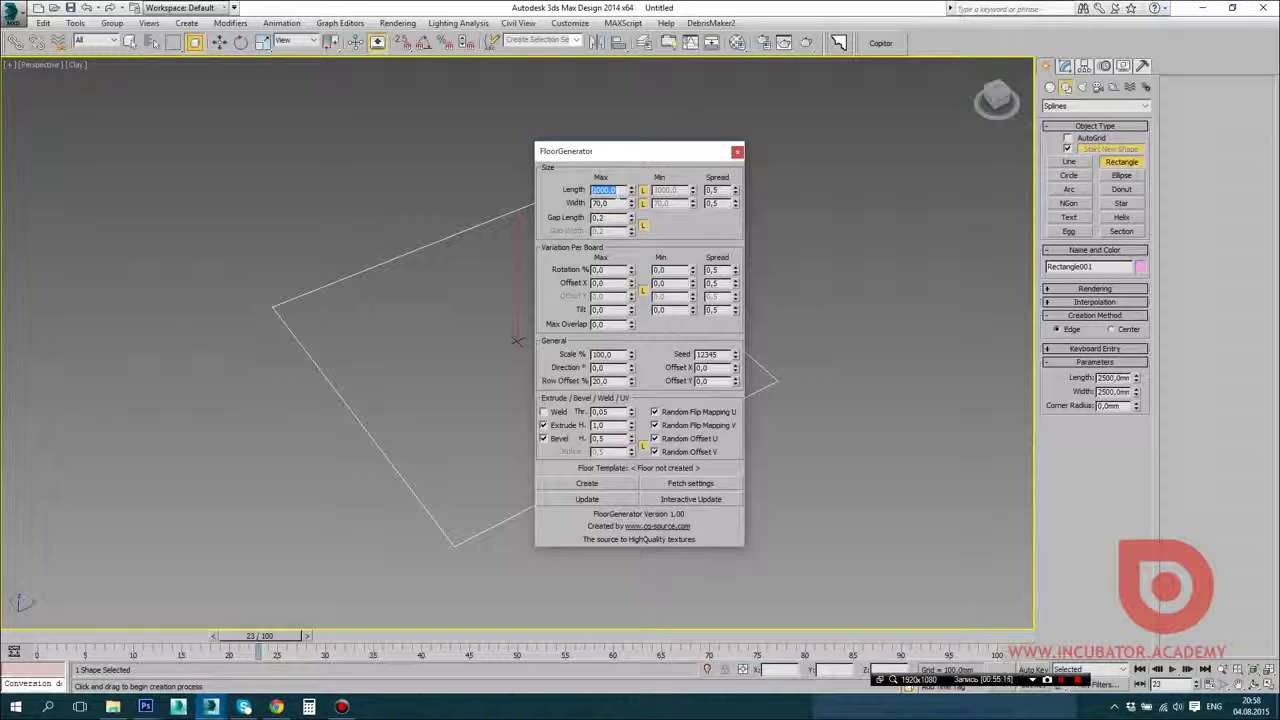
type("500")
key("Tab")
type("500")
middle_click_drag(499, 268, 407, 278)
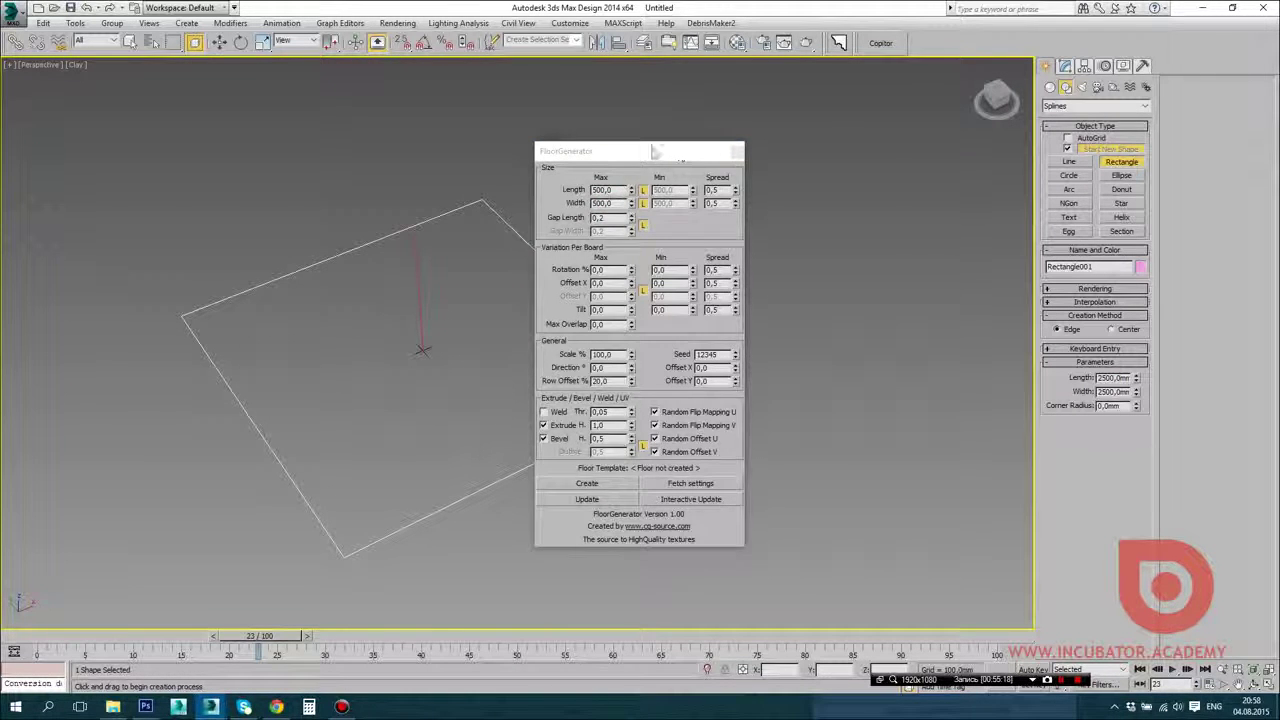
Step: Generate the tile floor from the rectangle with Interactive Update enabled and display its edged faces
left_click_drag(655, 150, 788, 159)
left_click(817, 508)
left_click(745, 492)
middle_click_drag(458, 305, 468, 332, "alt")
key("F4")
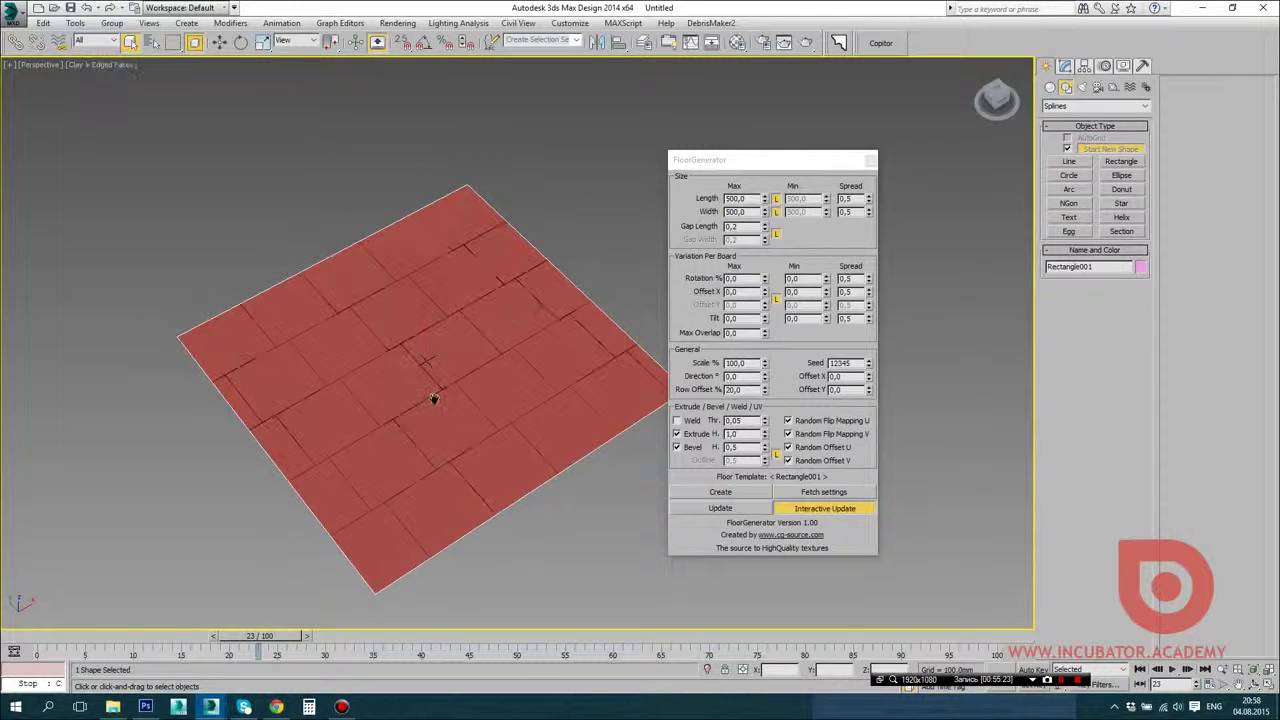
Step: Set the floor's row offset to 50 %, inspect the staggered tiles and return to the webinar chat
middle_click_drag(434, 399, 448, 369)
double_click(740, 389)
type("50")
key("Return")
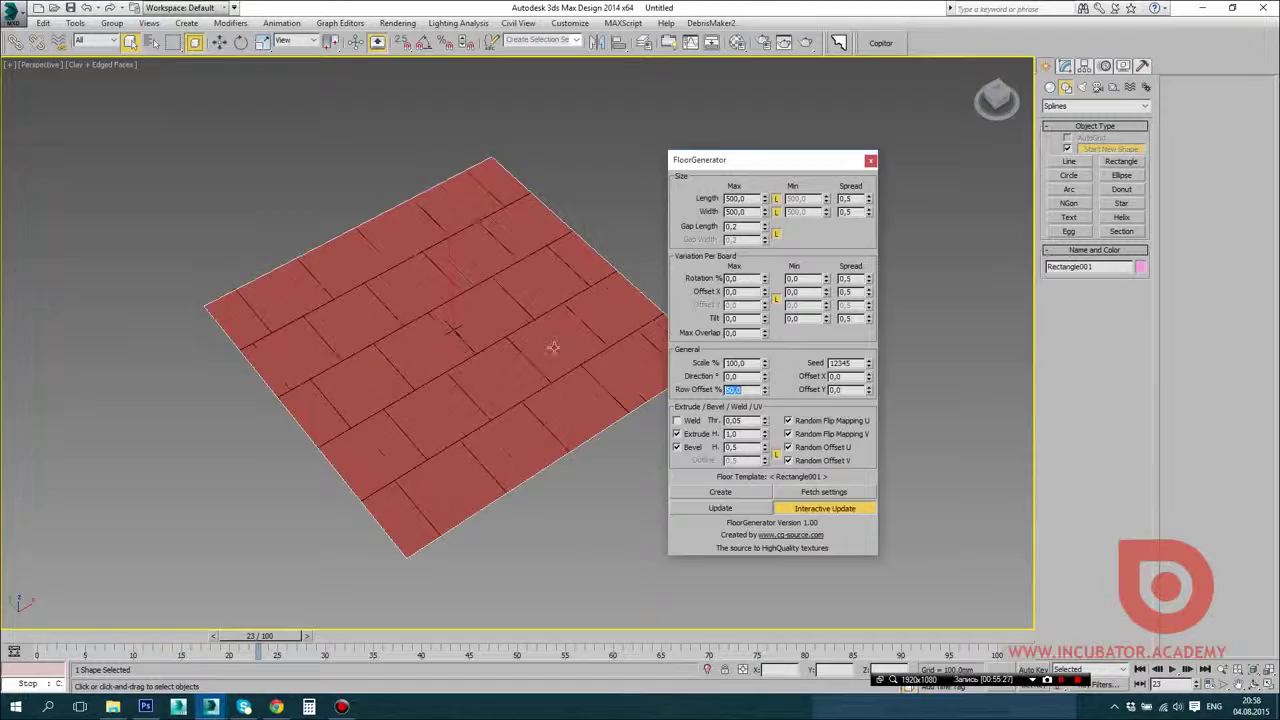
scroll(553, 347, "up", 6)
scroll(537, 453, "down", 4)
key("alt+Tab")
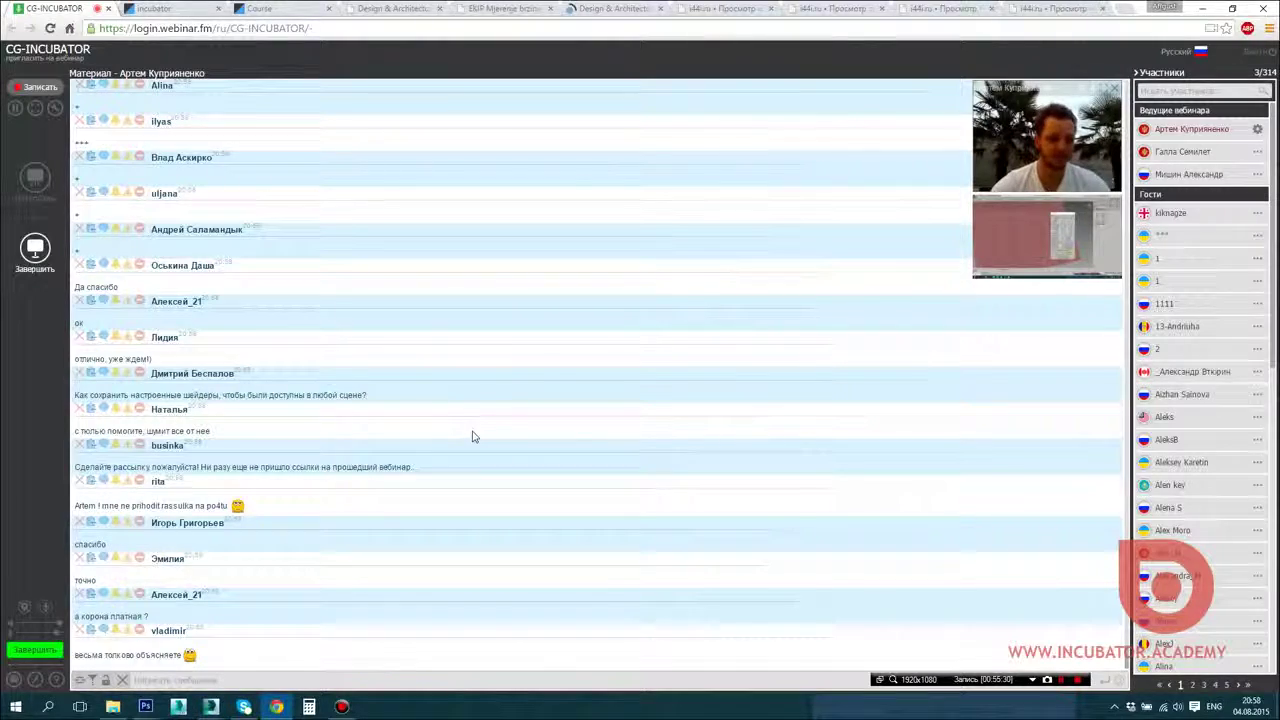